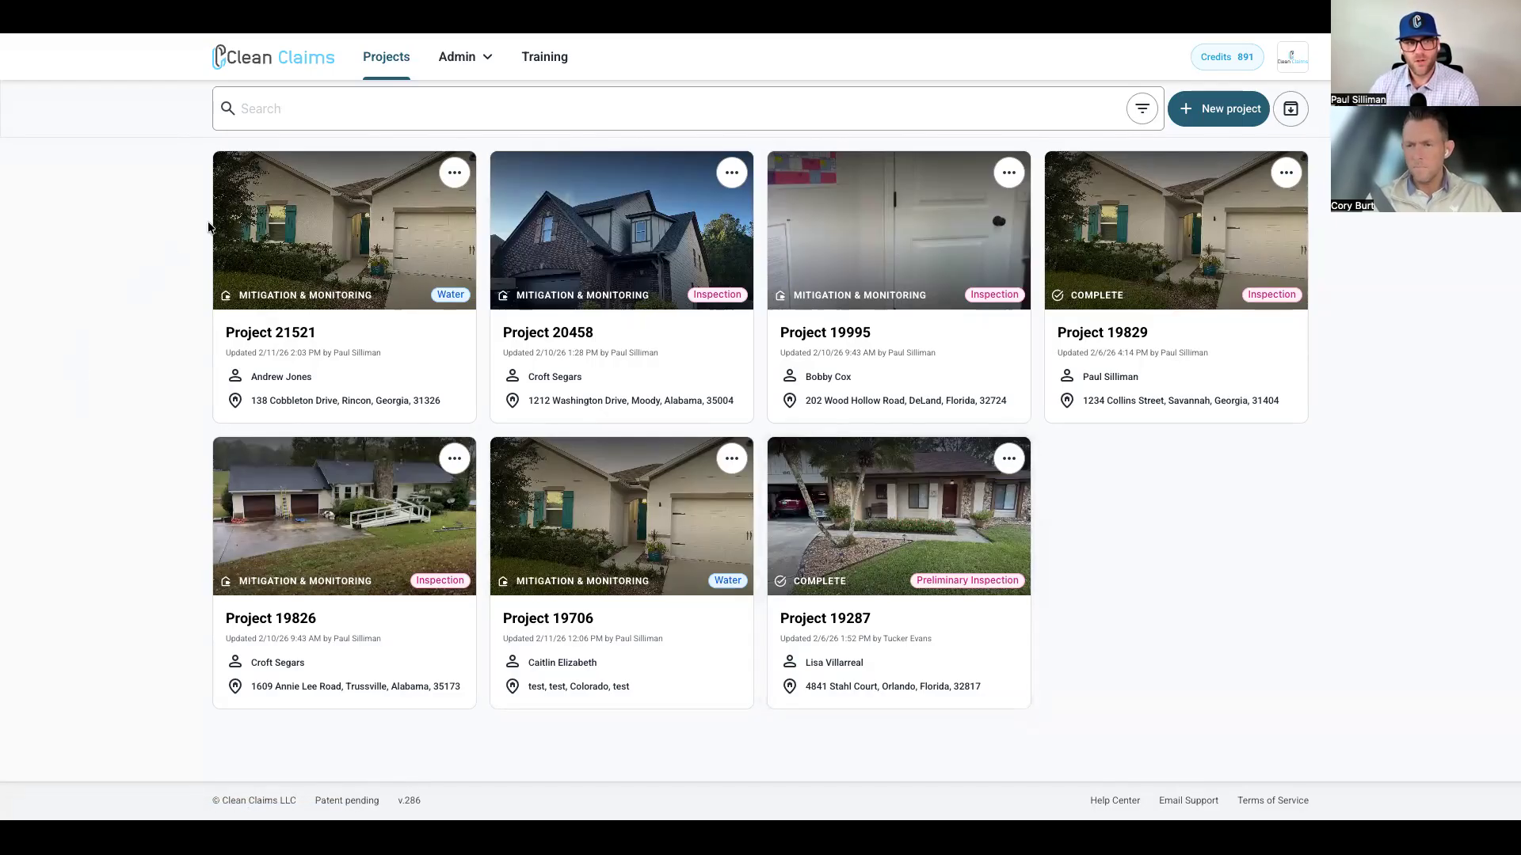
- Open the scope item list in the organization's project configuration
left_click(468, 56)
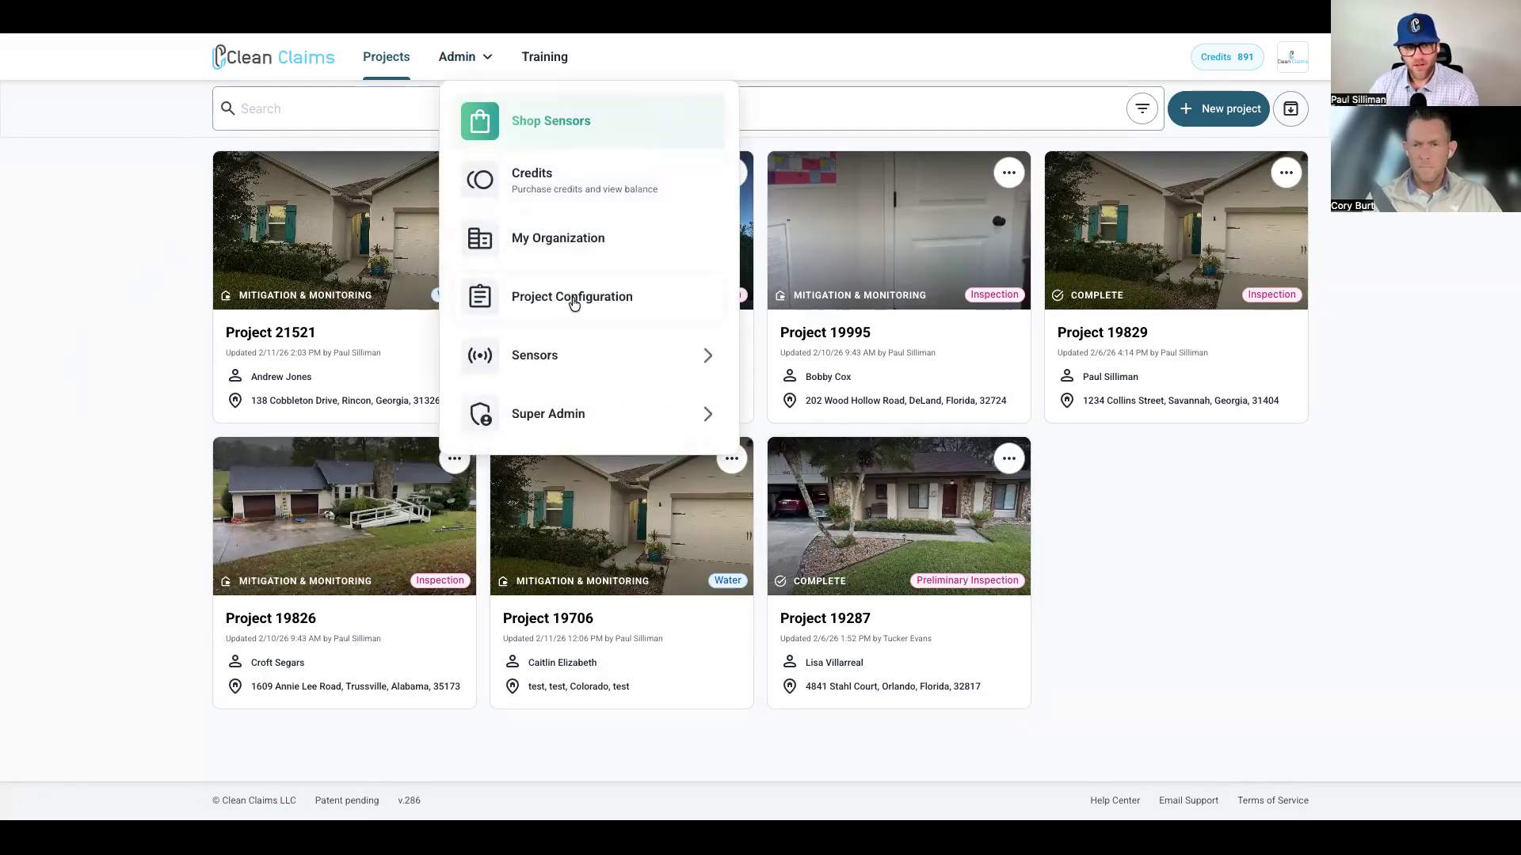
left_click(639, 304)
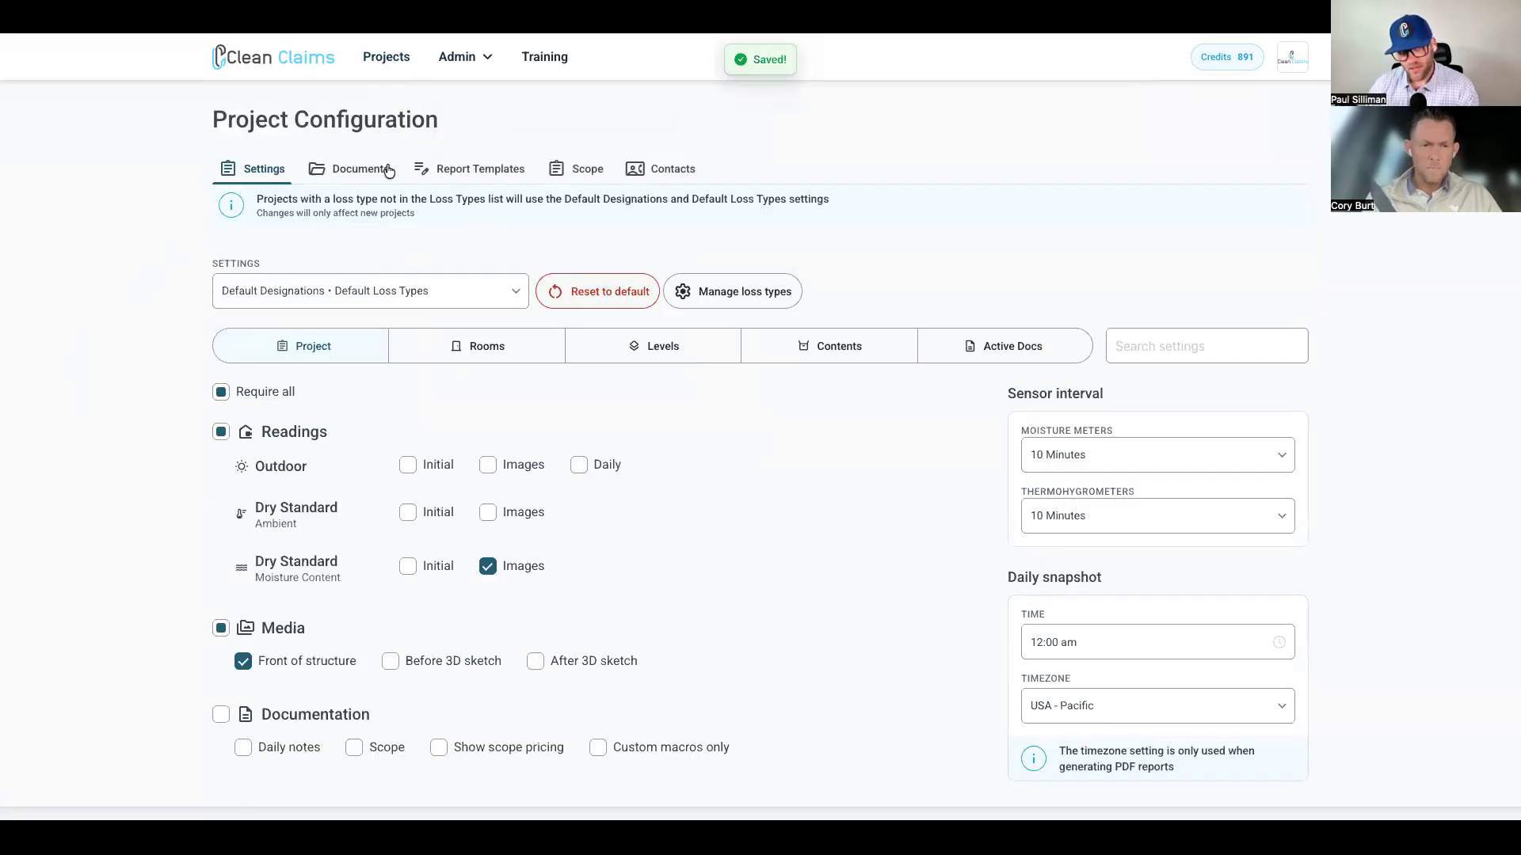
left_click(568, 175)
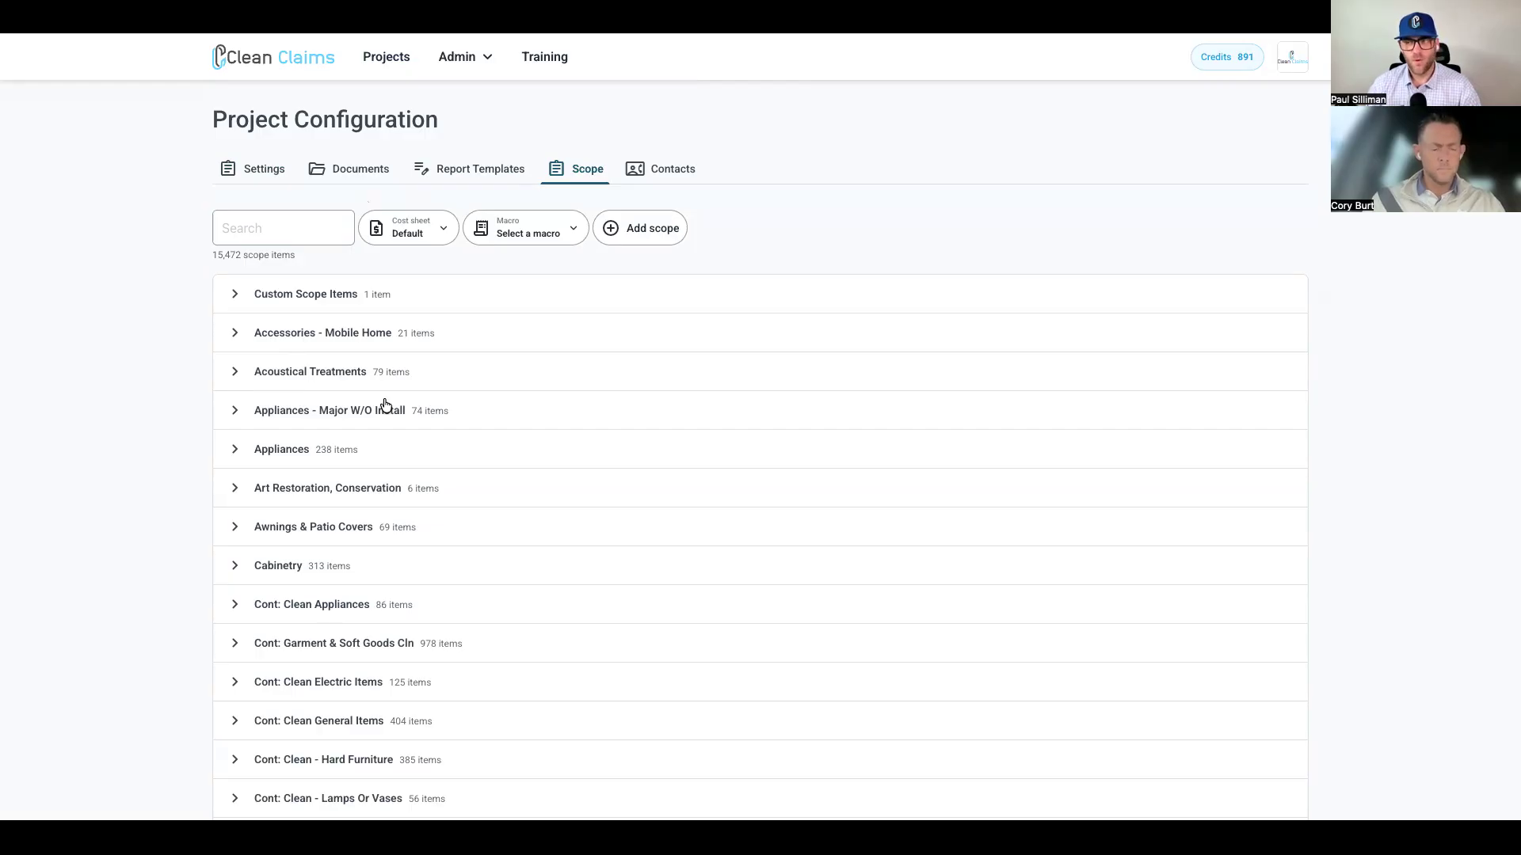
- Examine the scope categories through to the end of the list and the price fields under Water Extraction & Remediation
scroll(386, 406, "down", 5)
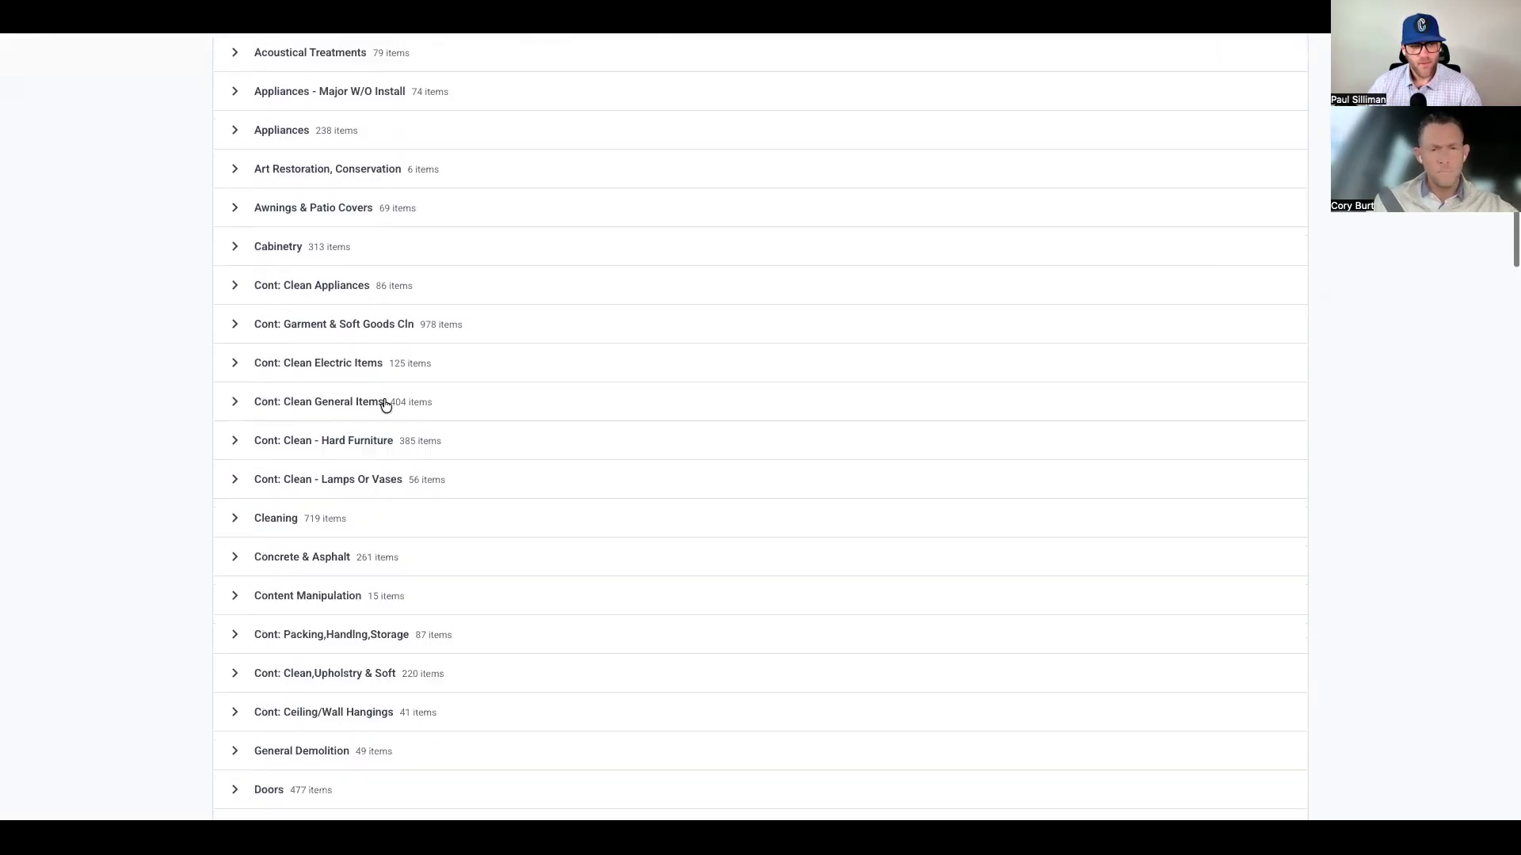
scroll(386, 405, "down", 5)
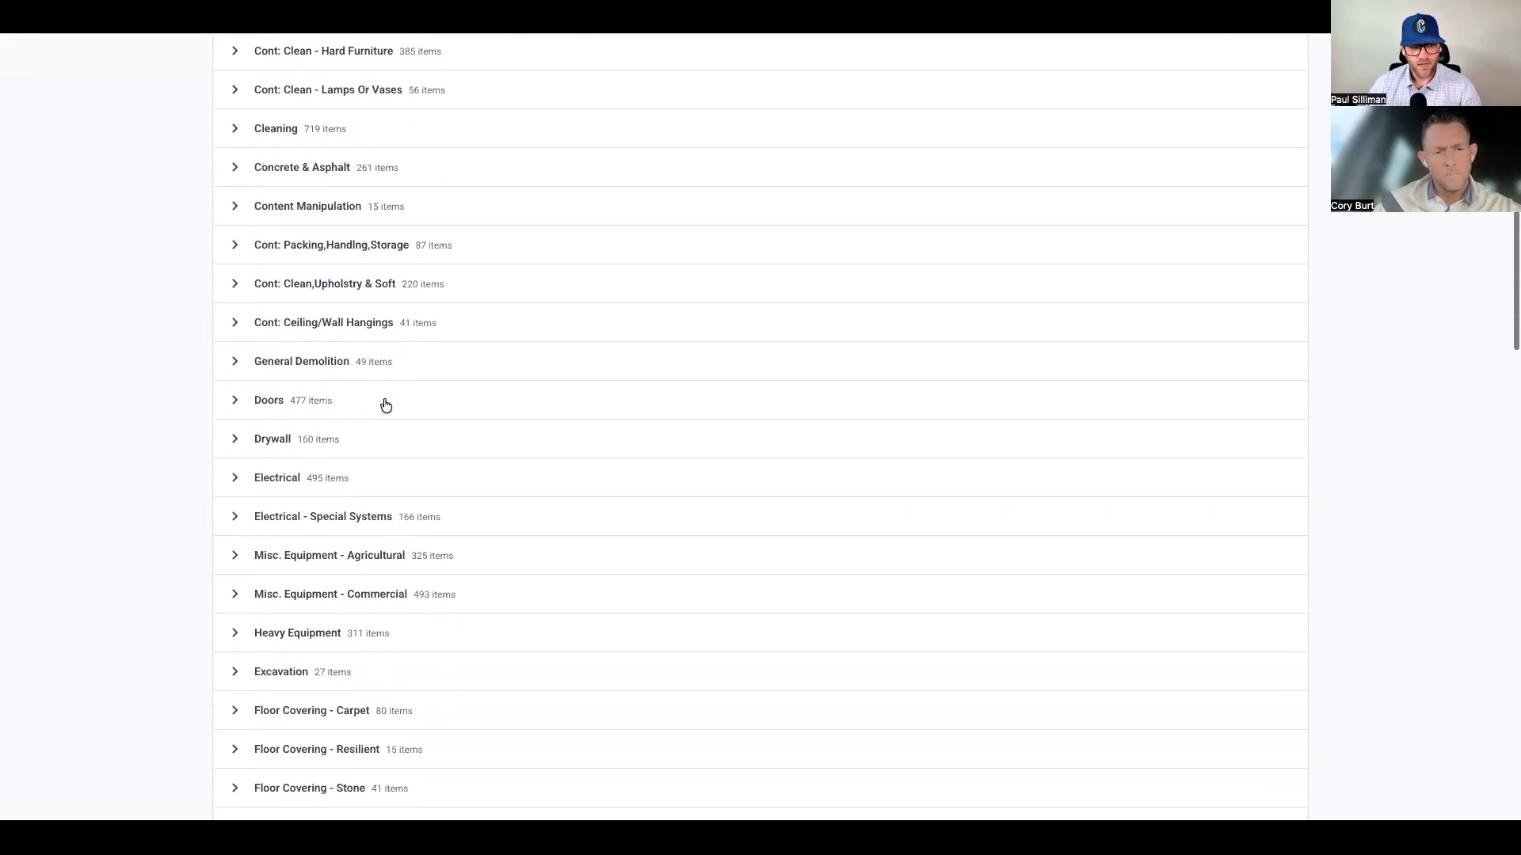
scroll(386, 405, "down", 5)
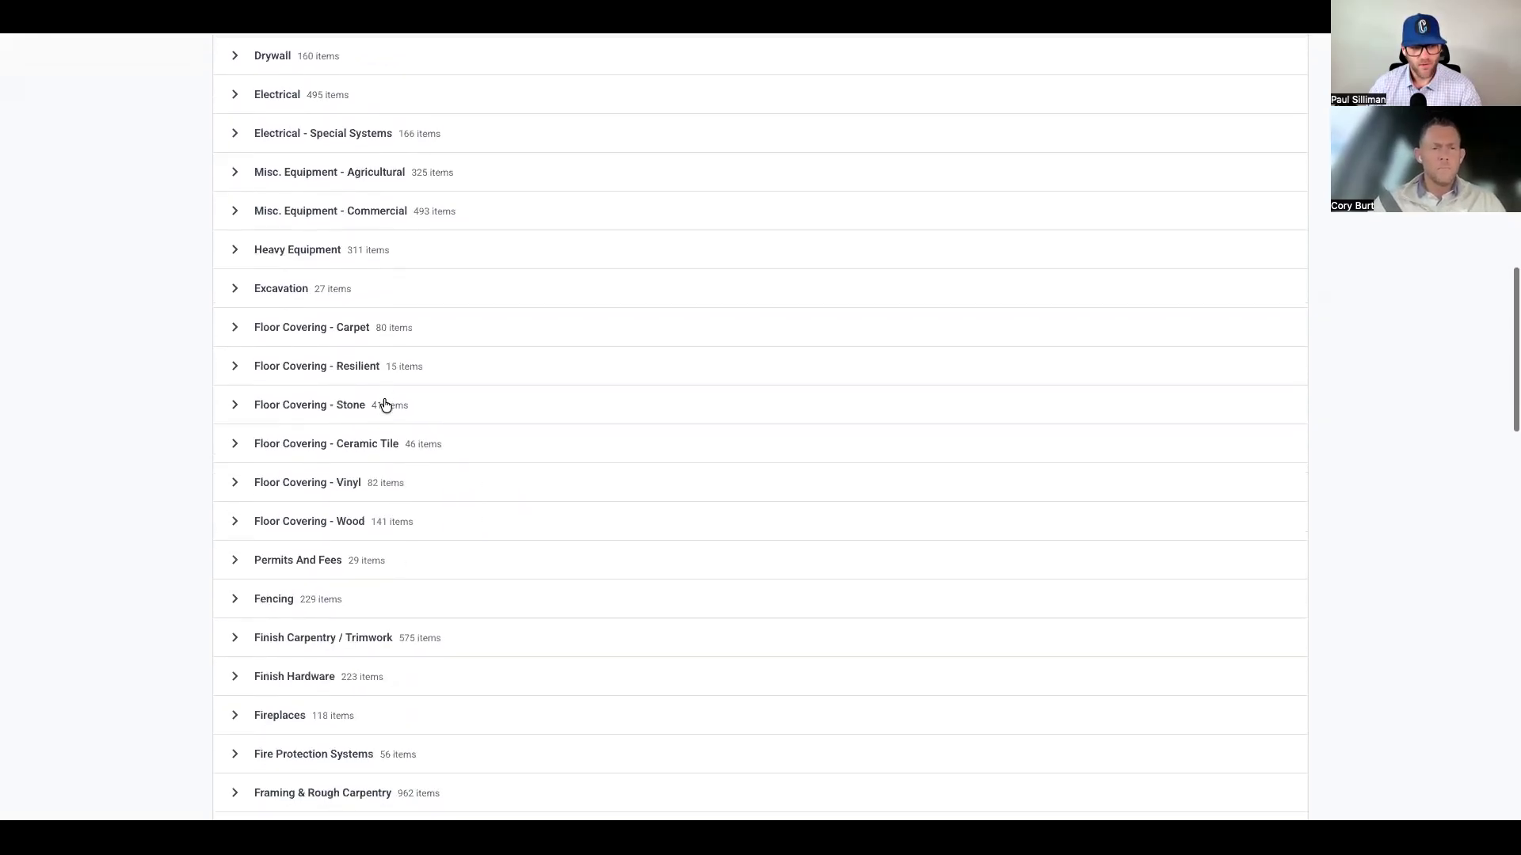
scroll(385, 406, "down", 4)
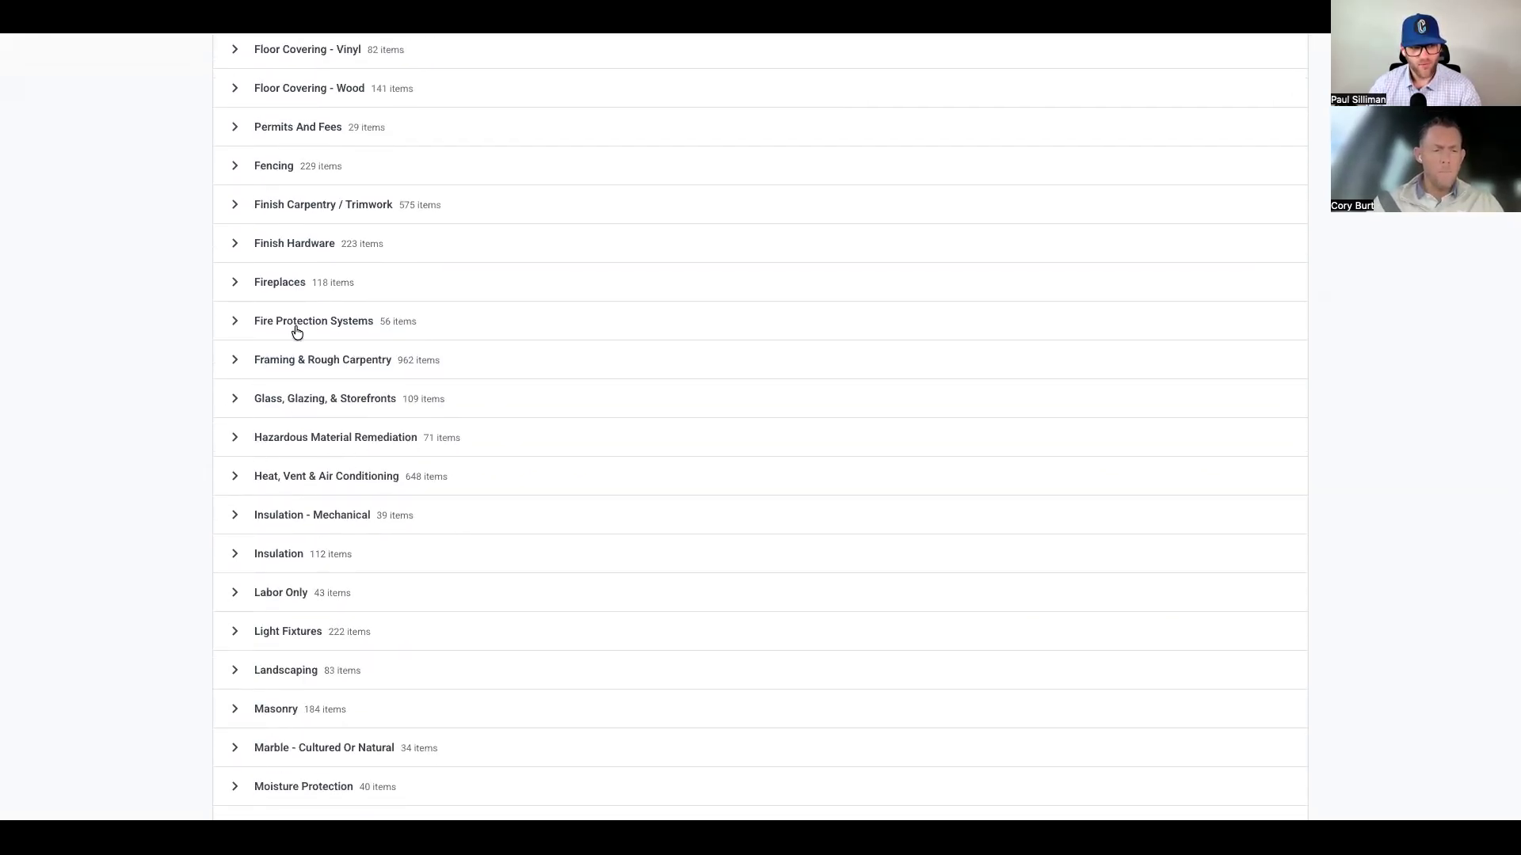
scroll(366, 348, "down", 6)
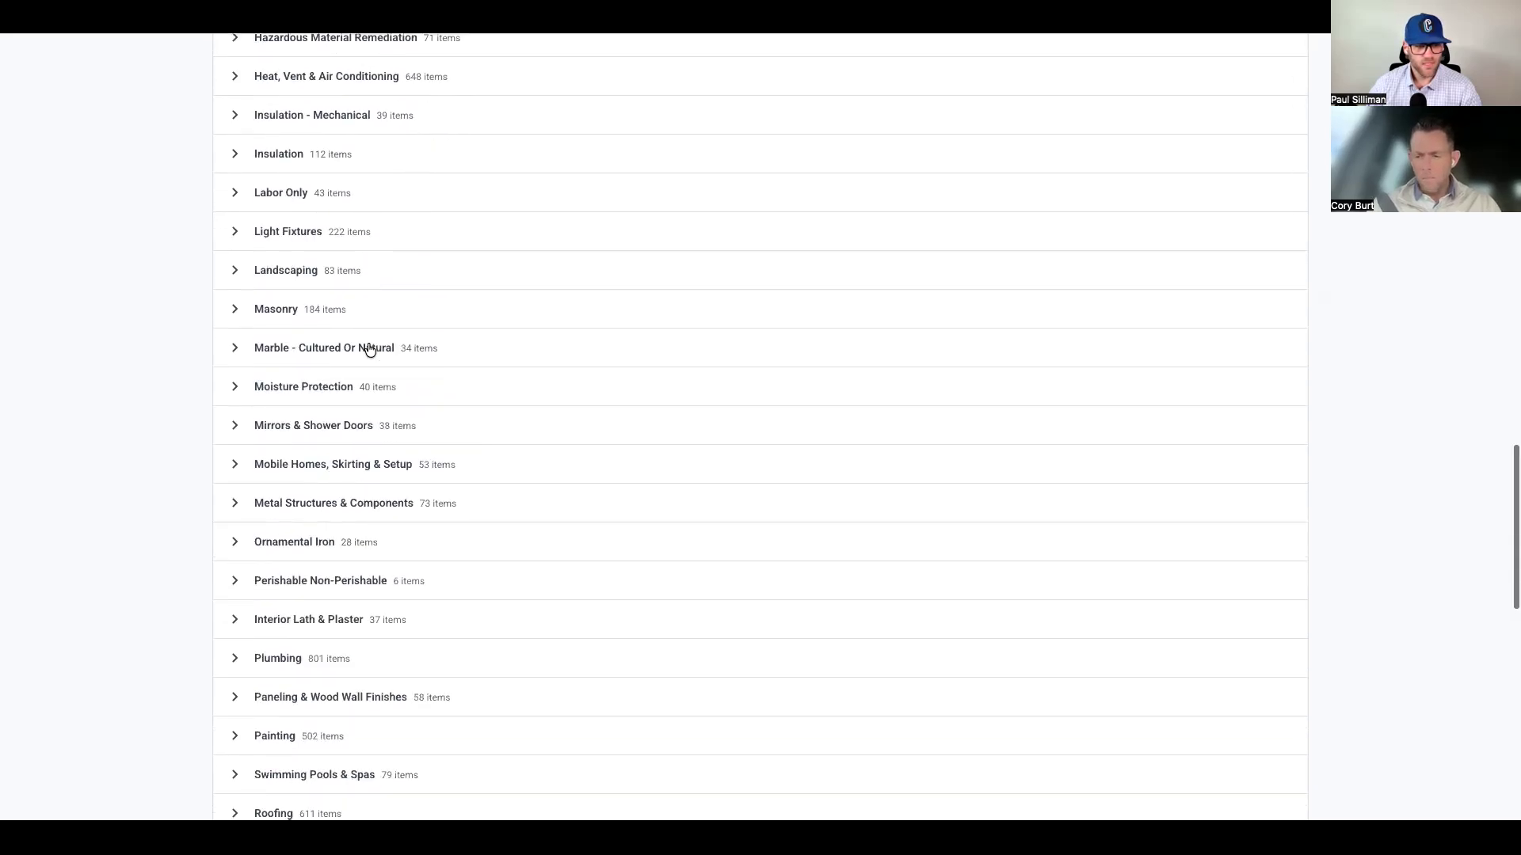
scroll(369, 349, "down", 12)
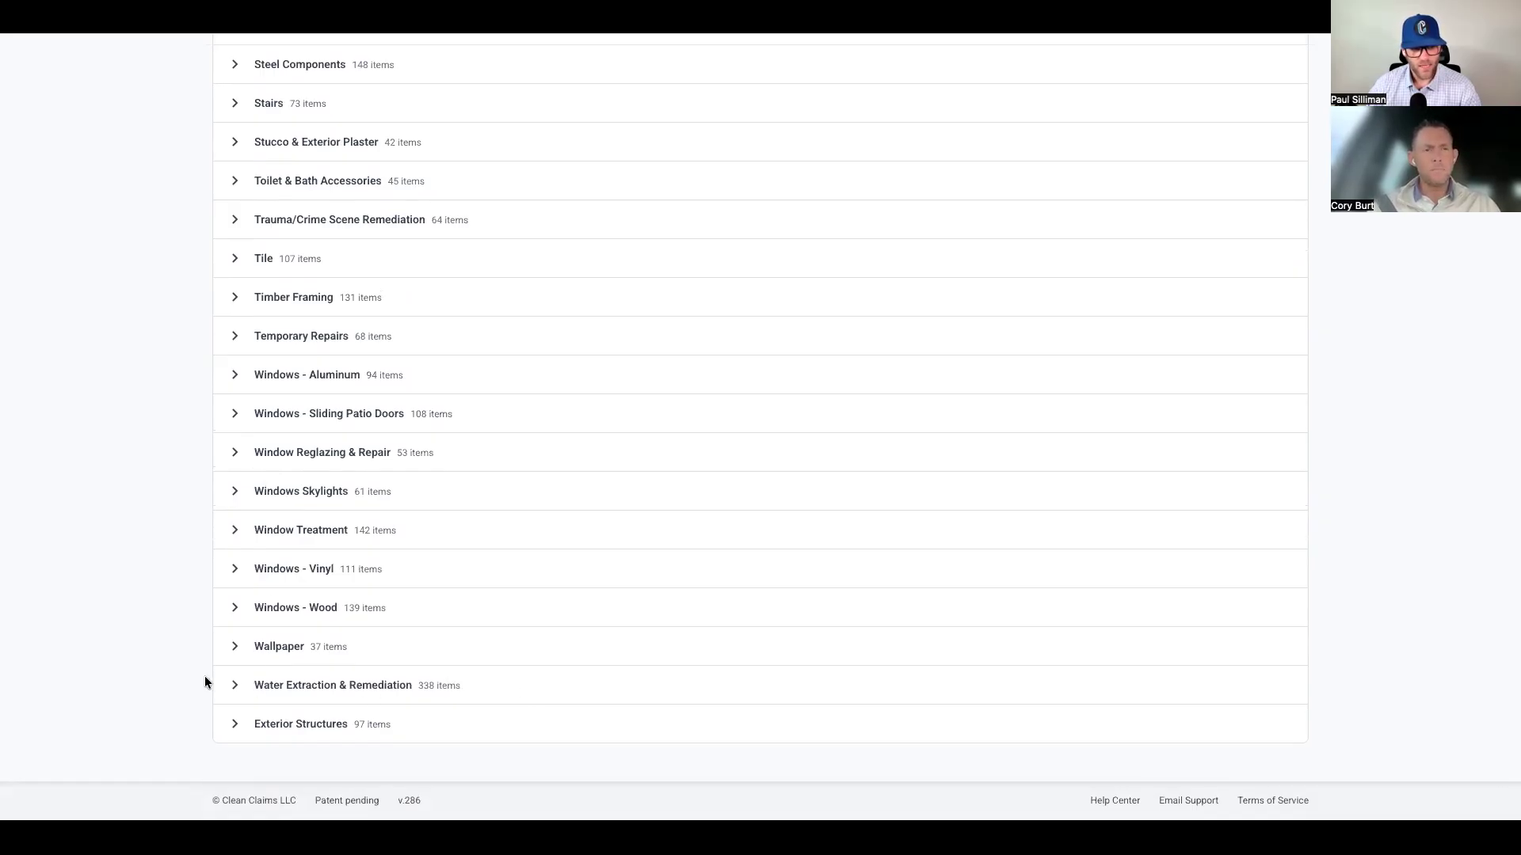
left_click(248, 683)
scroll(249, 680, "down", 5)
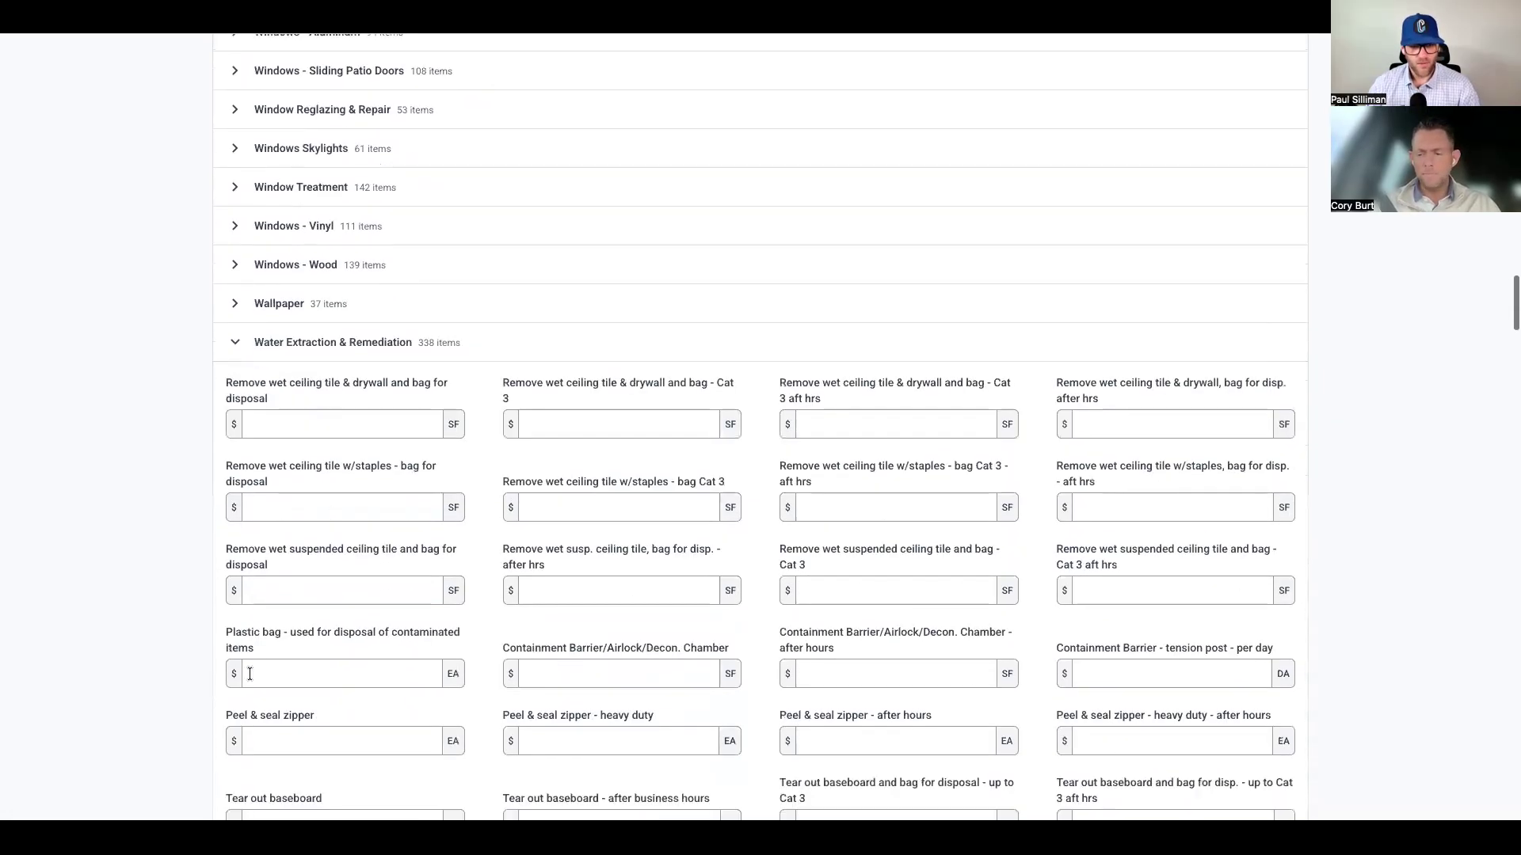
scroll(250, 674, "down", 1)
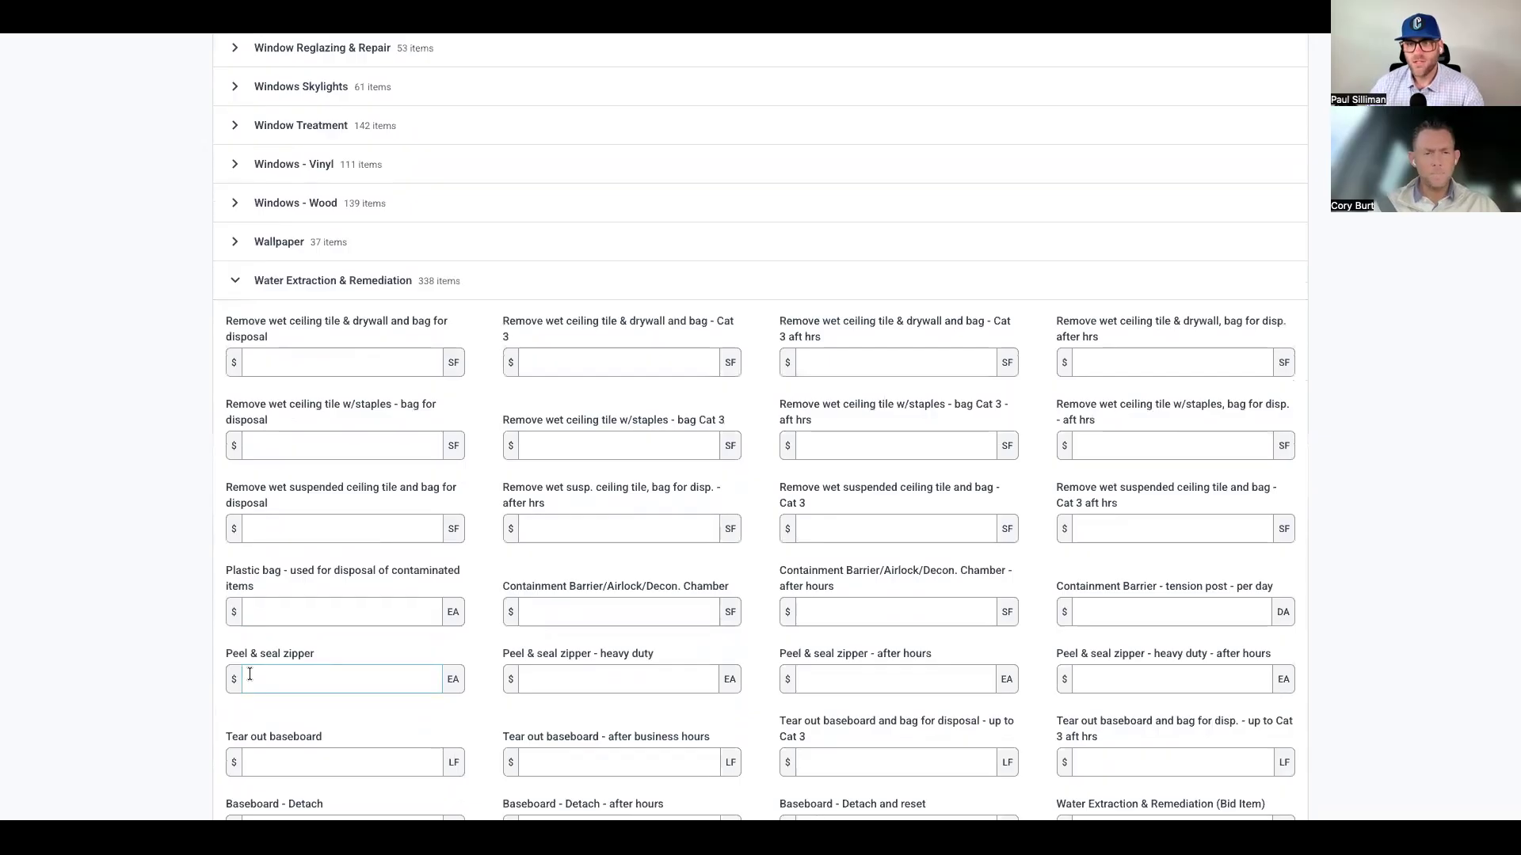
- Expand the Custom Scope Items category to view its contents
scroll(250, 675, "up", 20)
scroll(252, 679, "up", 5)
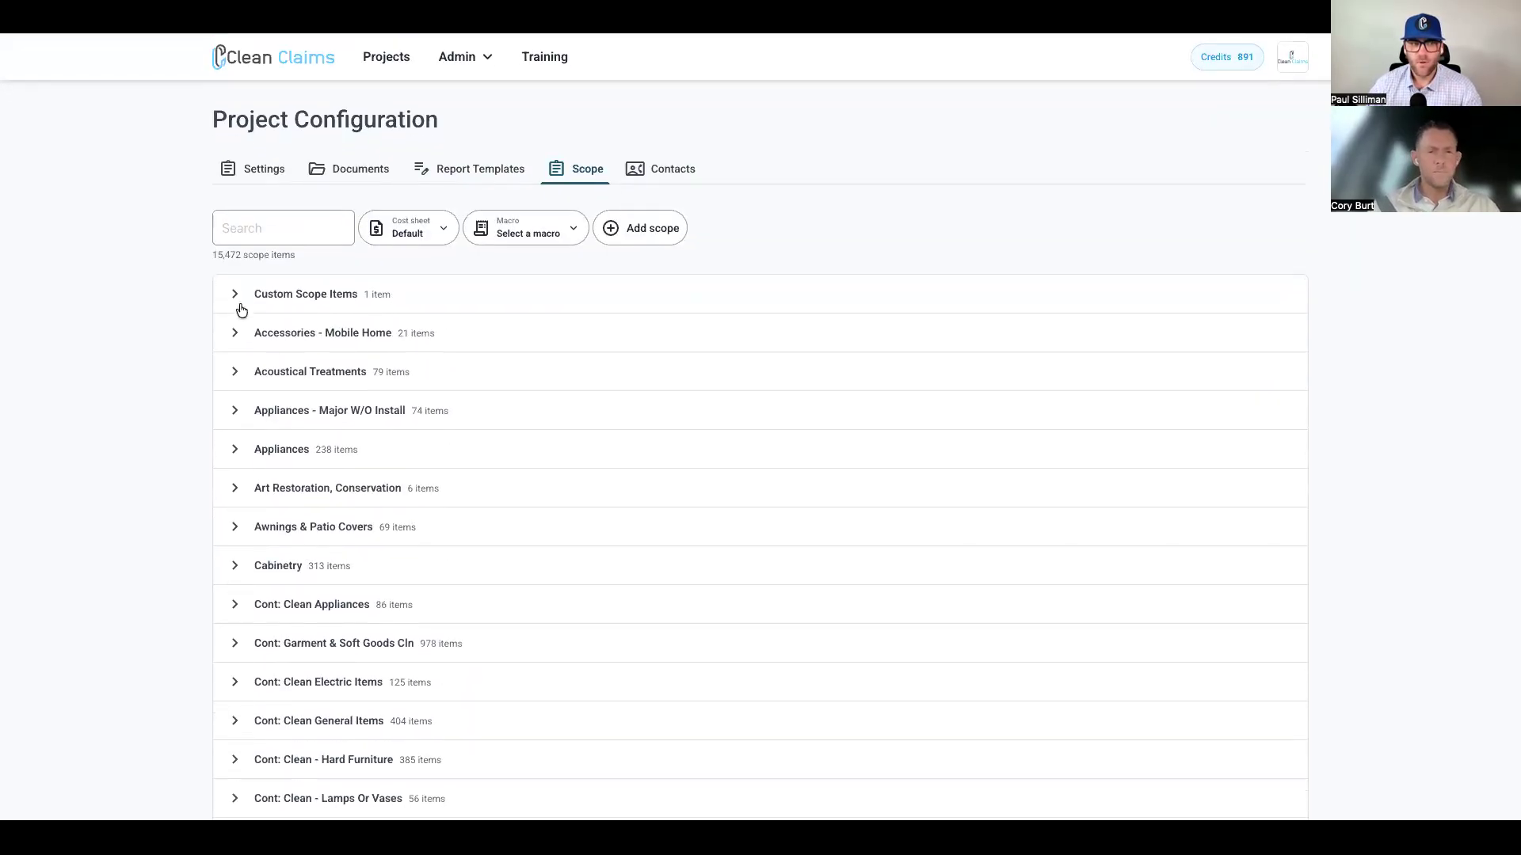
left_click(236, 299)
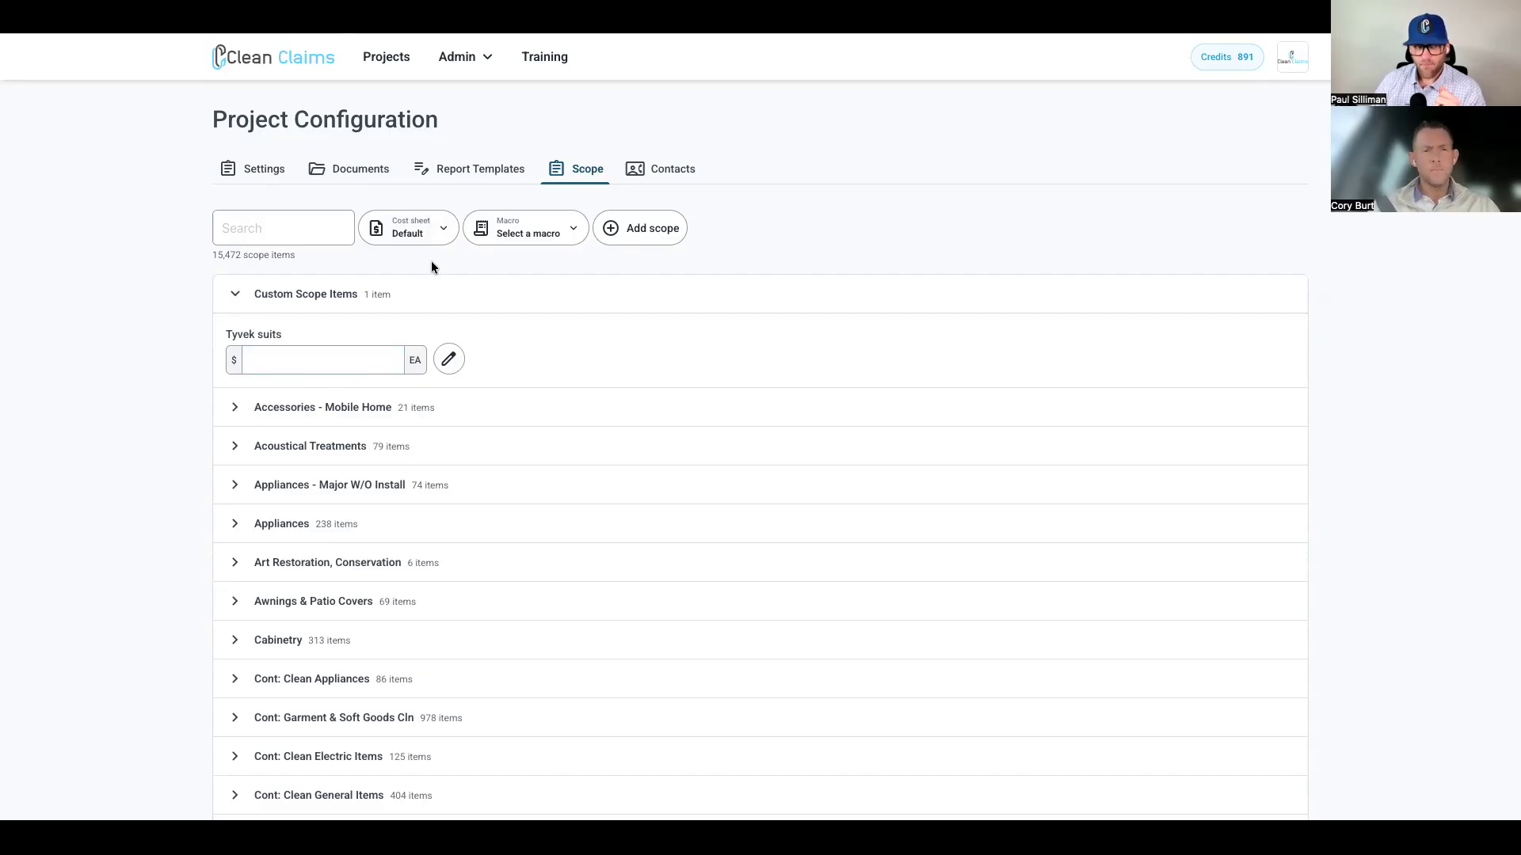
- Create a new cost sheet named OCPS and close the cost sheet manager
left_click(413, 231)
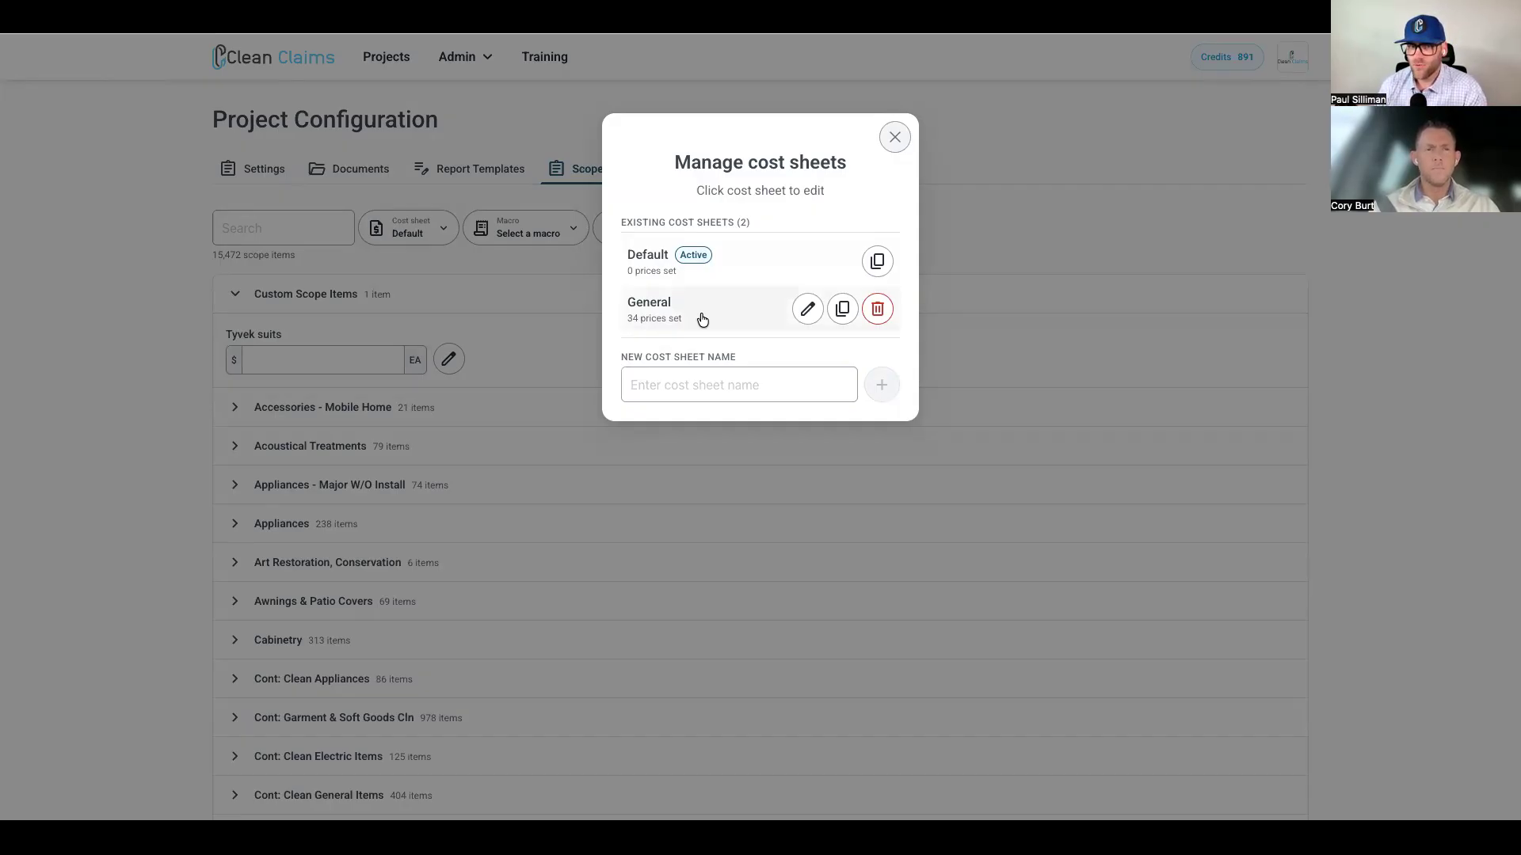
left_click(698, 388)
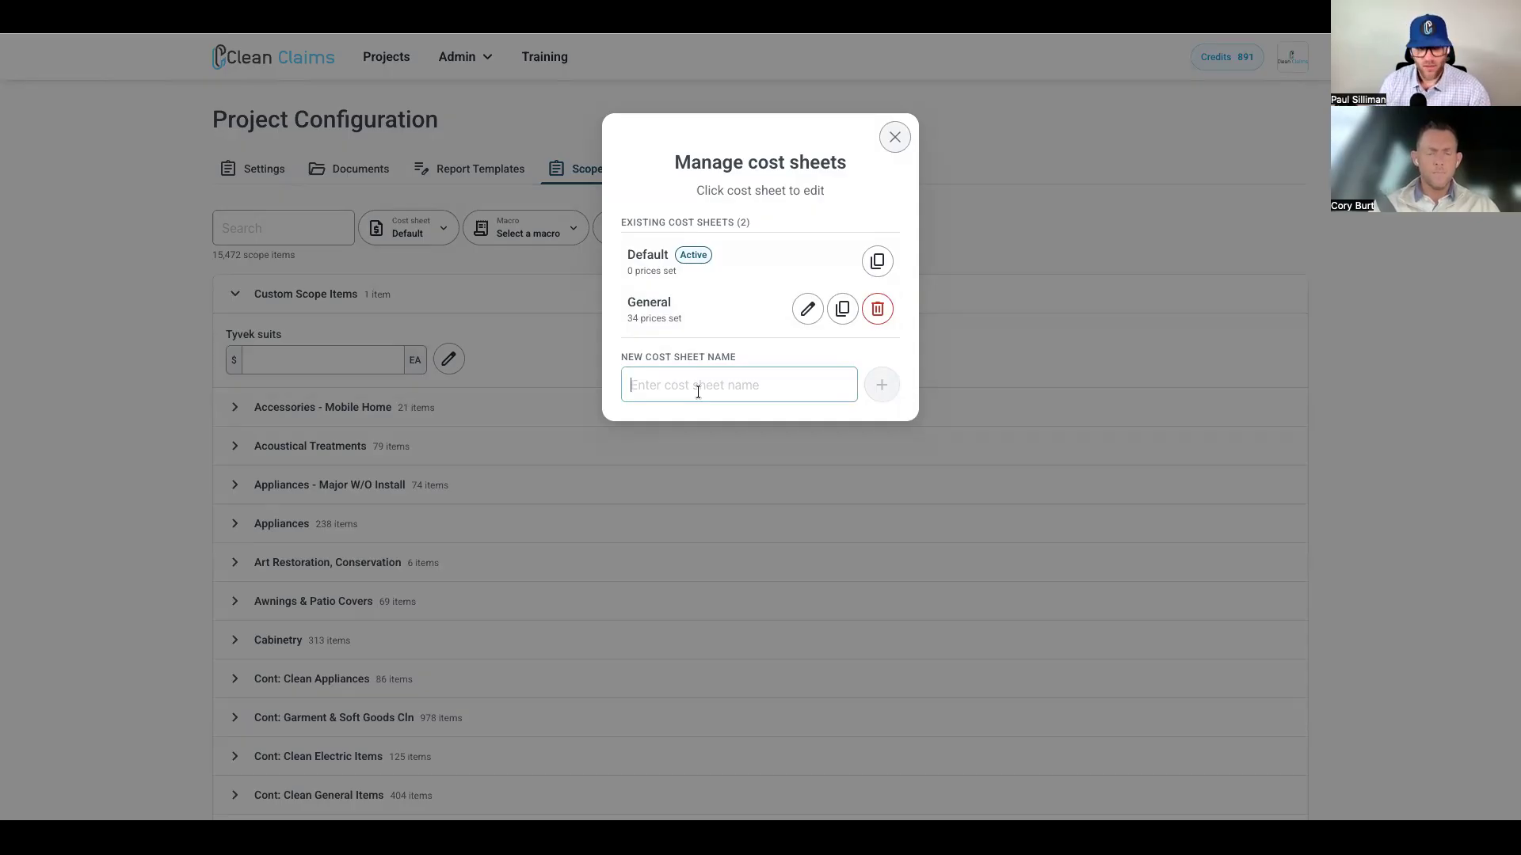
type("OCPS")
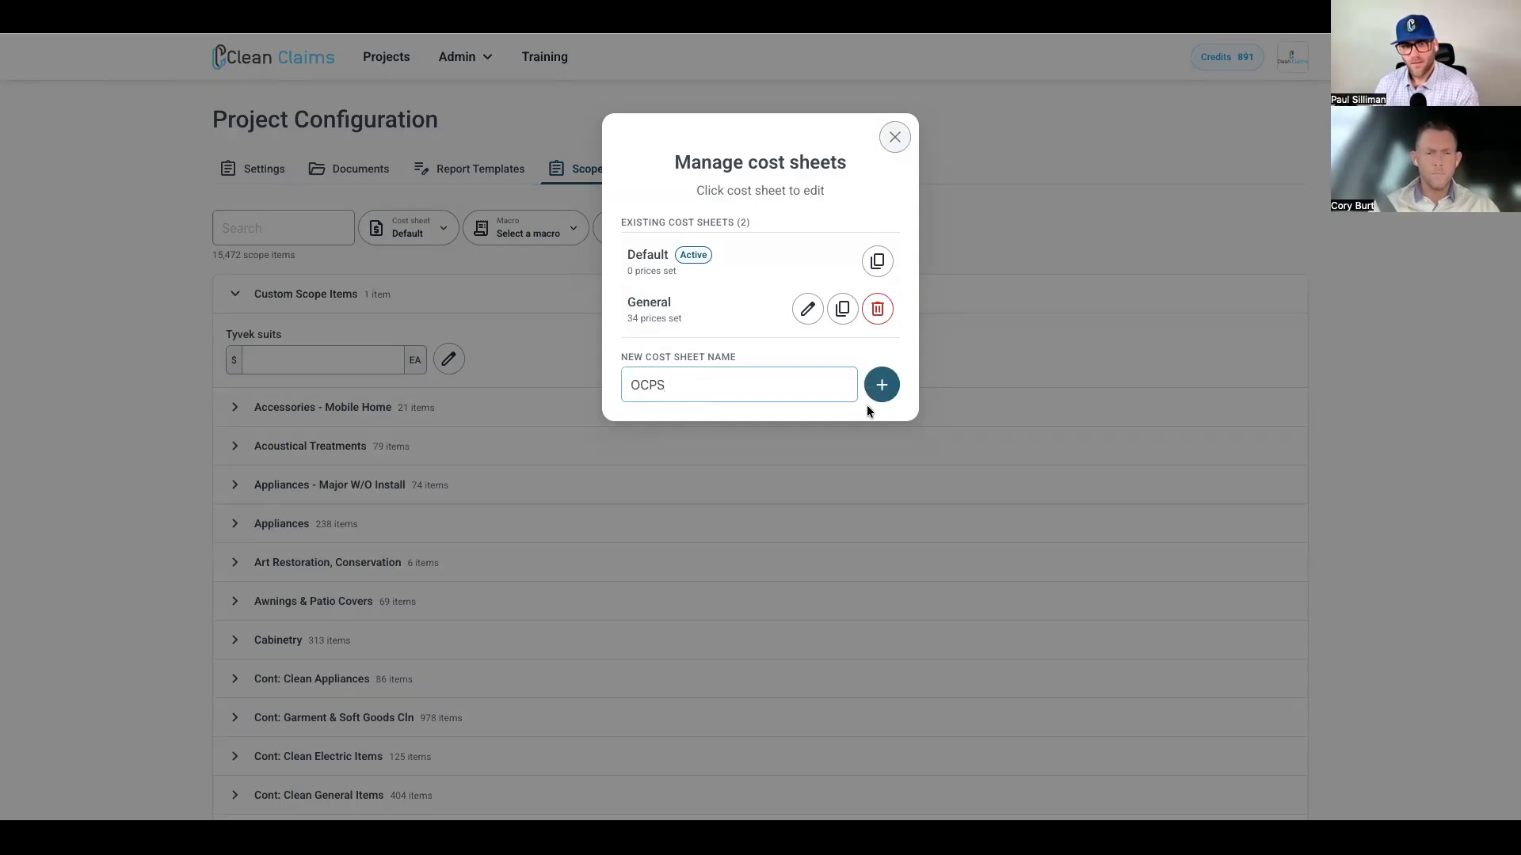
left_click(879, 385)
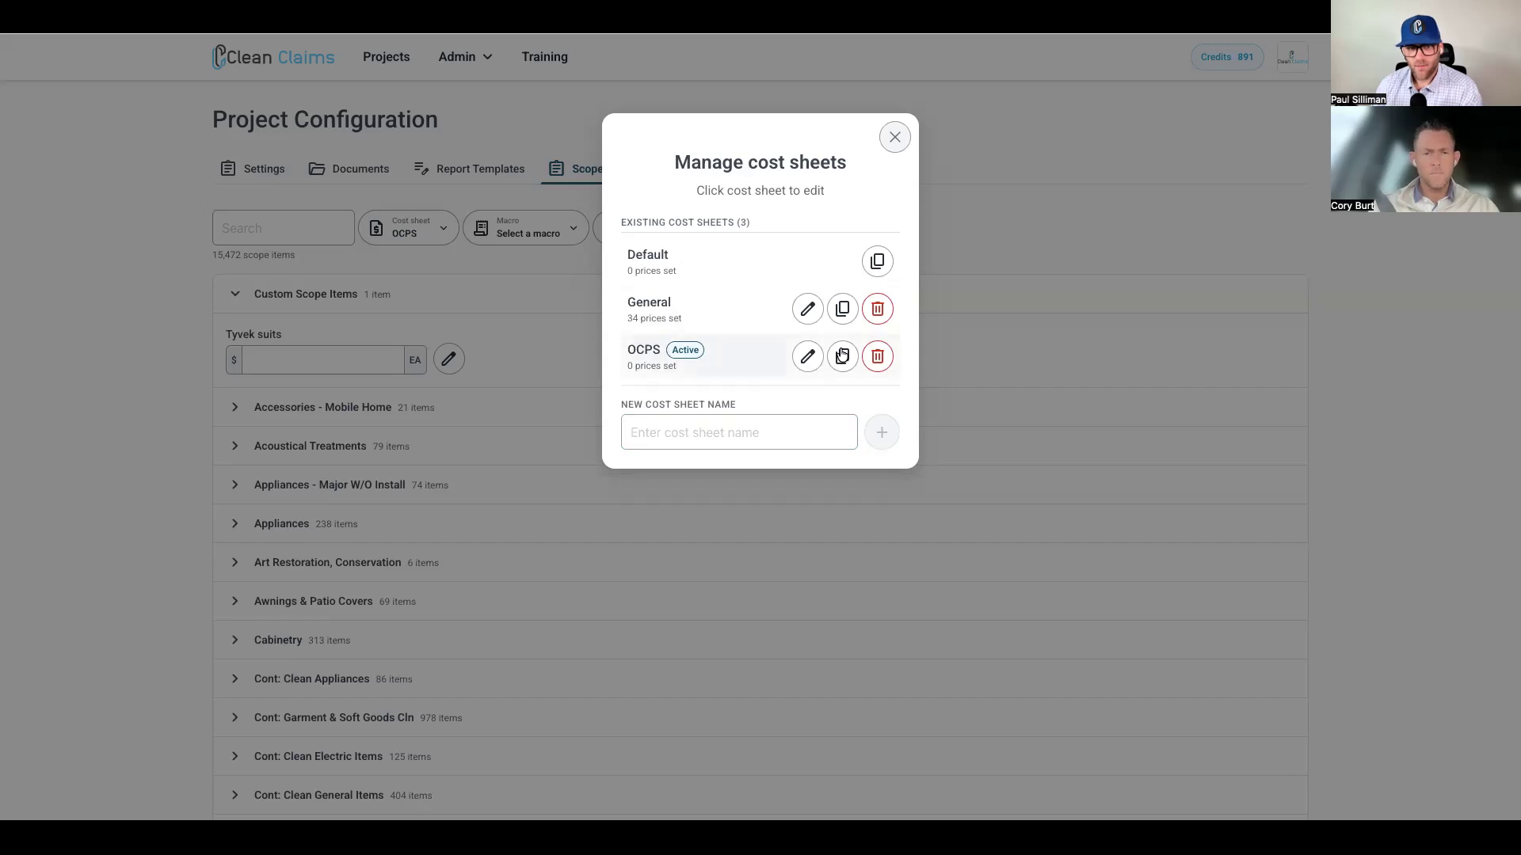
left_click(895, 136)
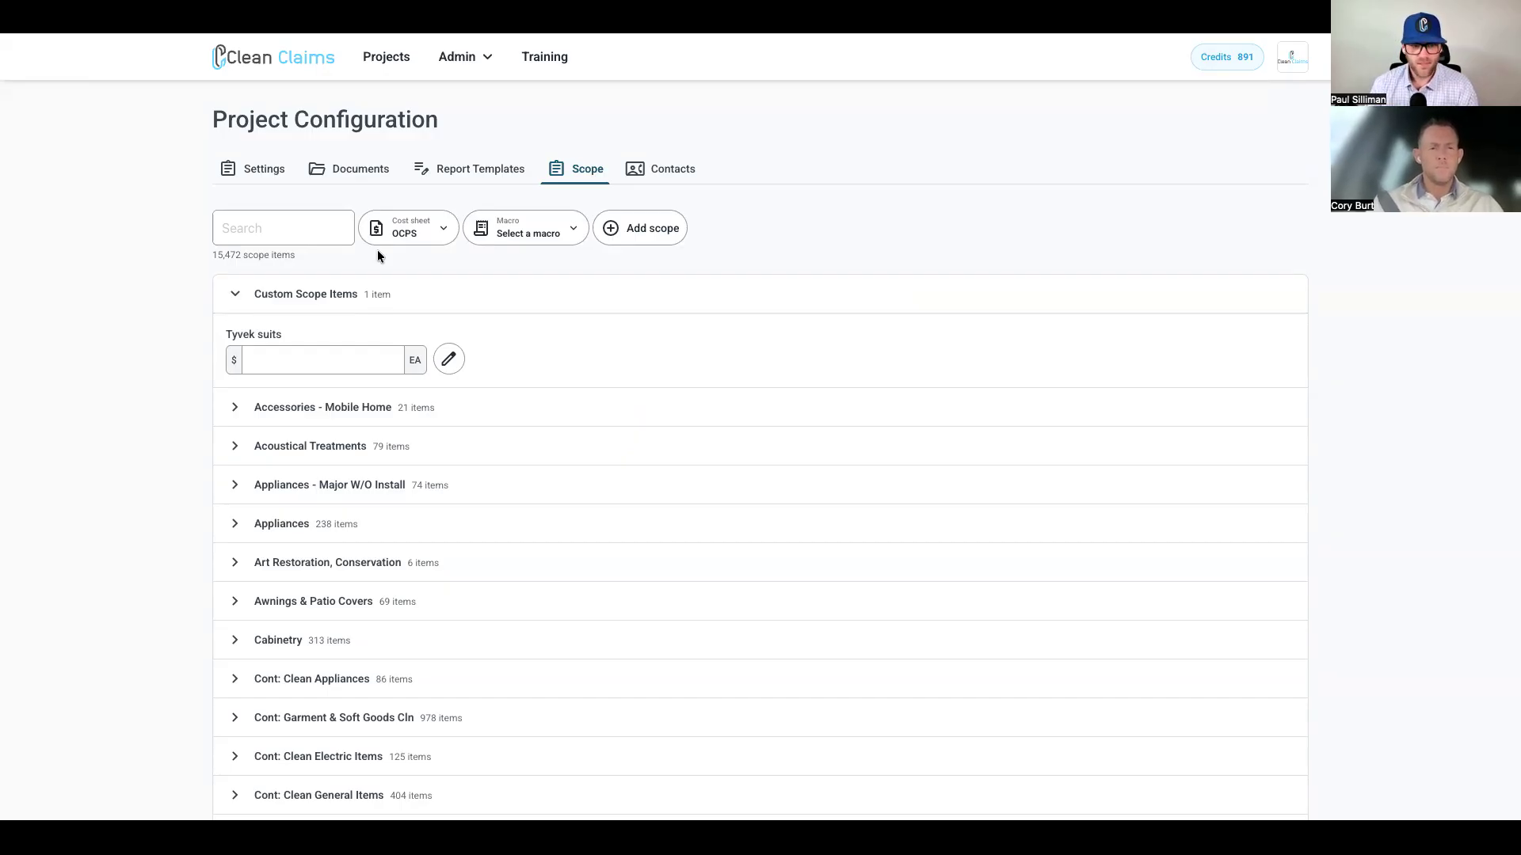
- Collapse the Custom Scope Items category and switch the active cost sheet to General
left_click(235, 294)
left_click(439, 230)
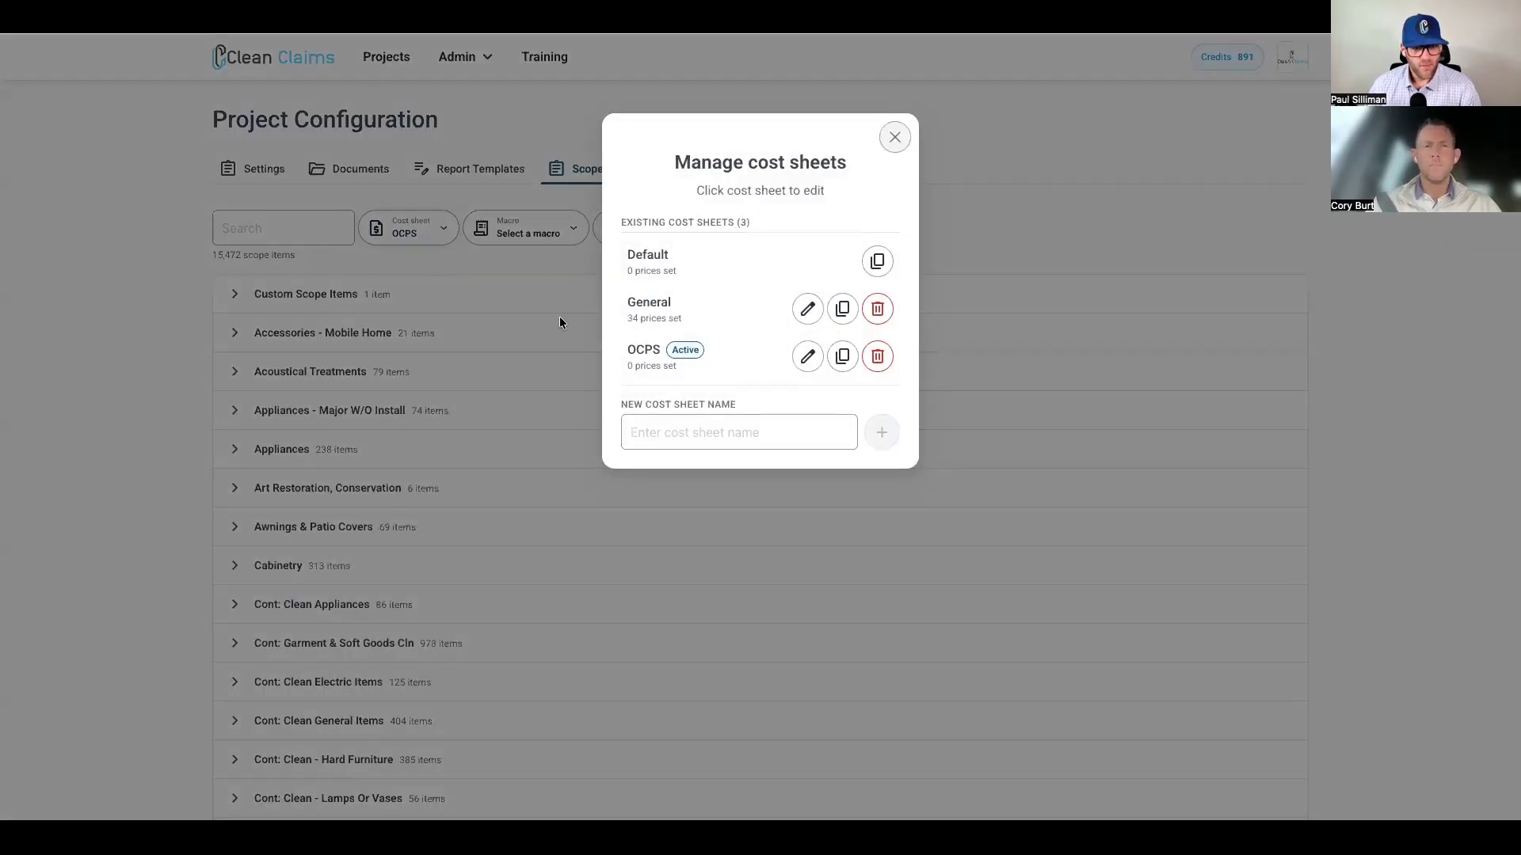
left_click(664, 317)
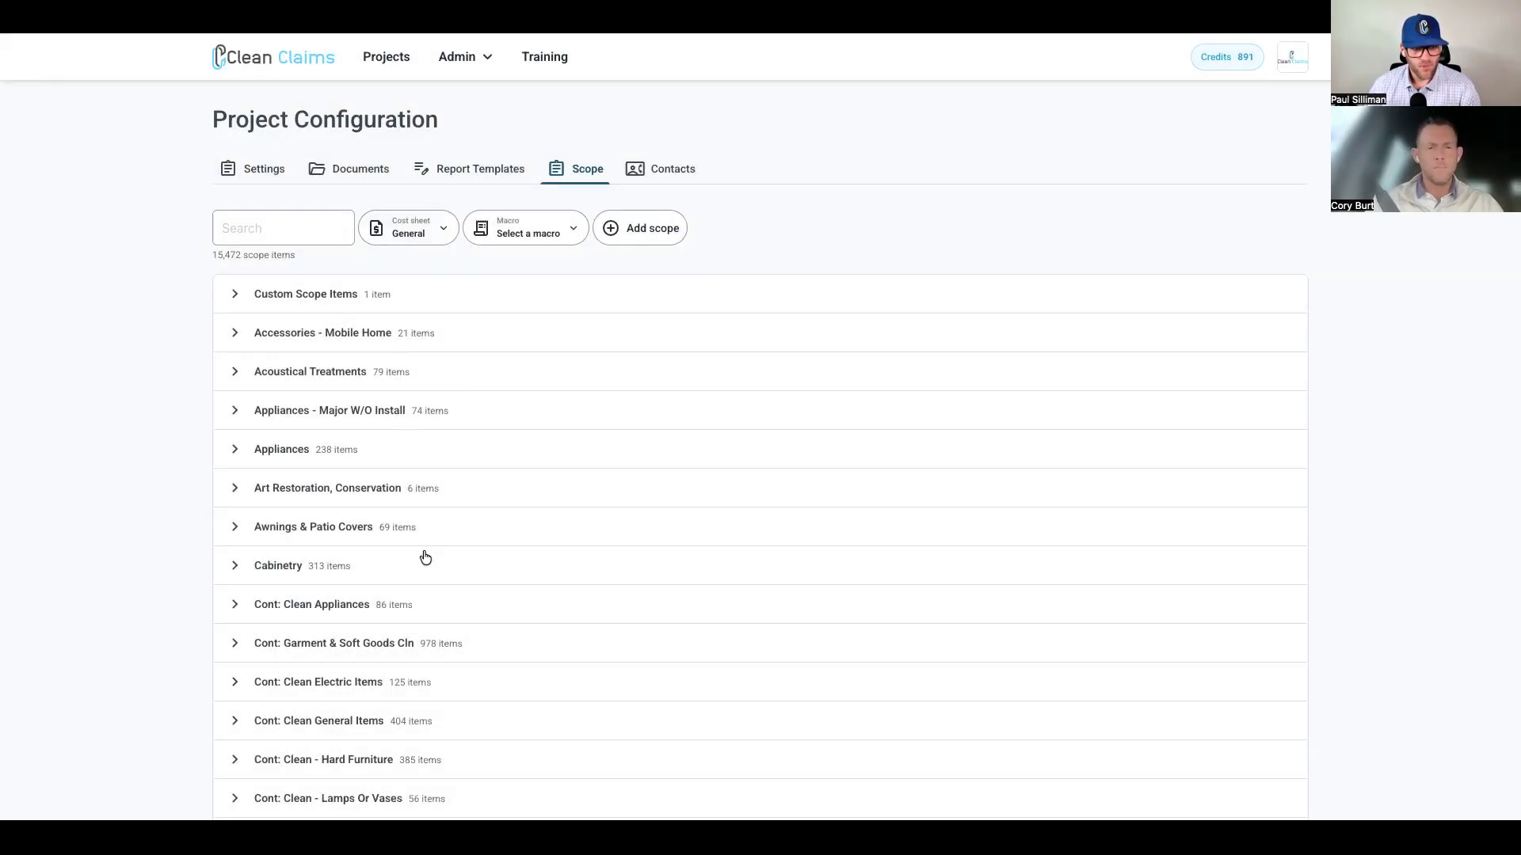
scroll(430, 642, "down", 3)
scroll(431, 642, "up", 3)
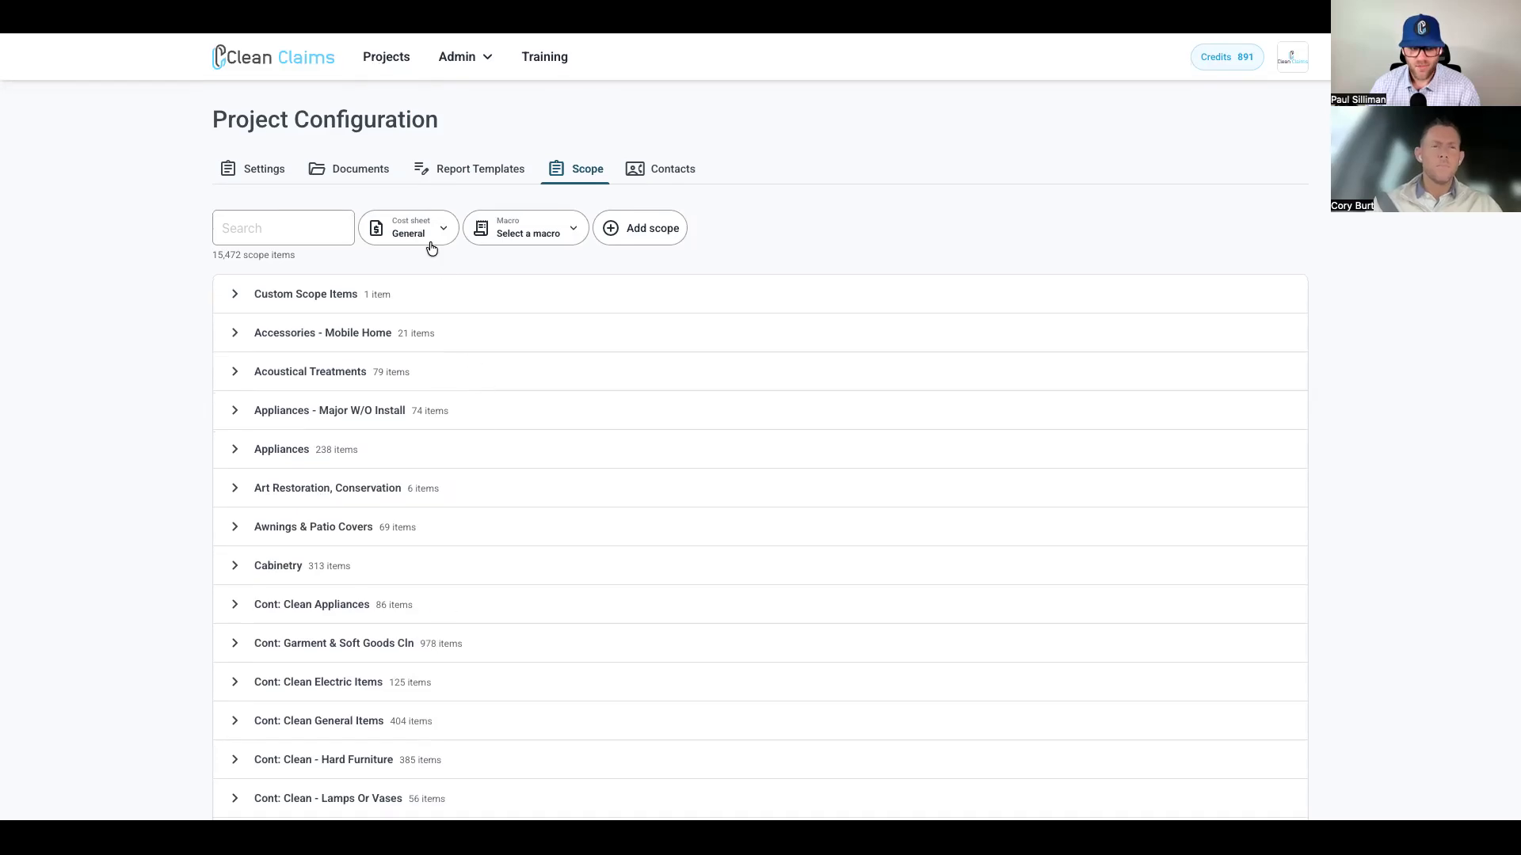
- Search the scope for "deh" and, under Water Extraction & Remediation, price the XXLarge no-monitoring dehumidifier per 24 hours at $175
left_click(261, 232)
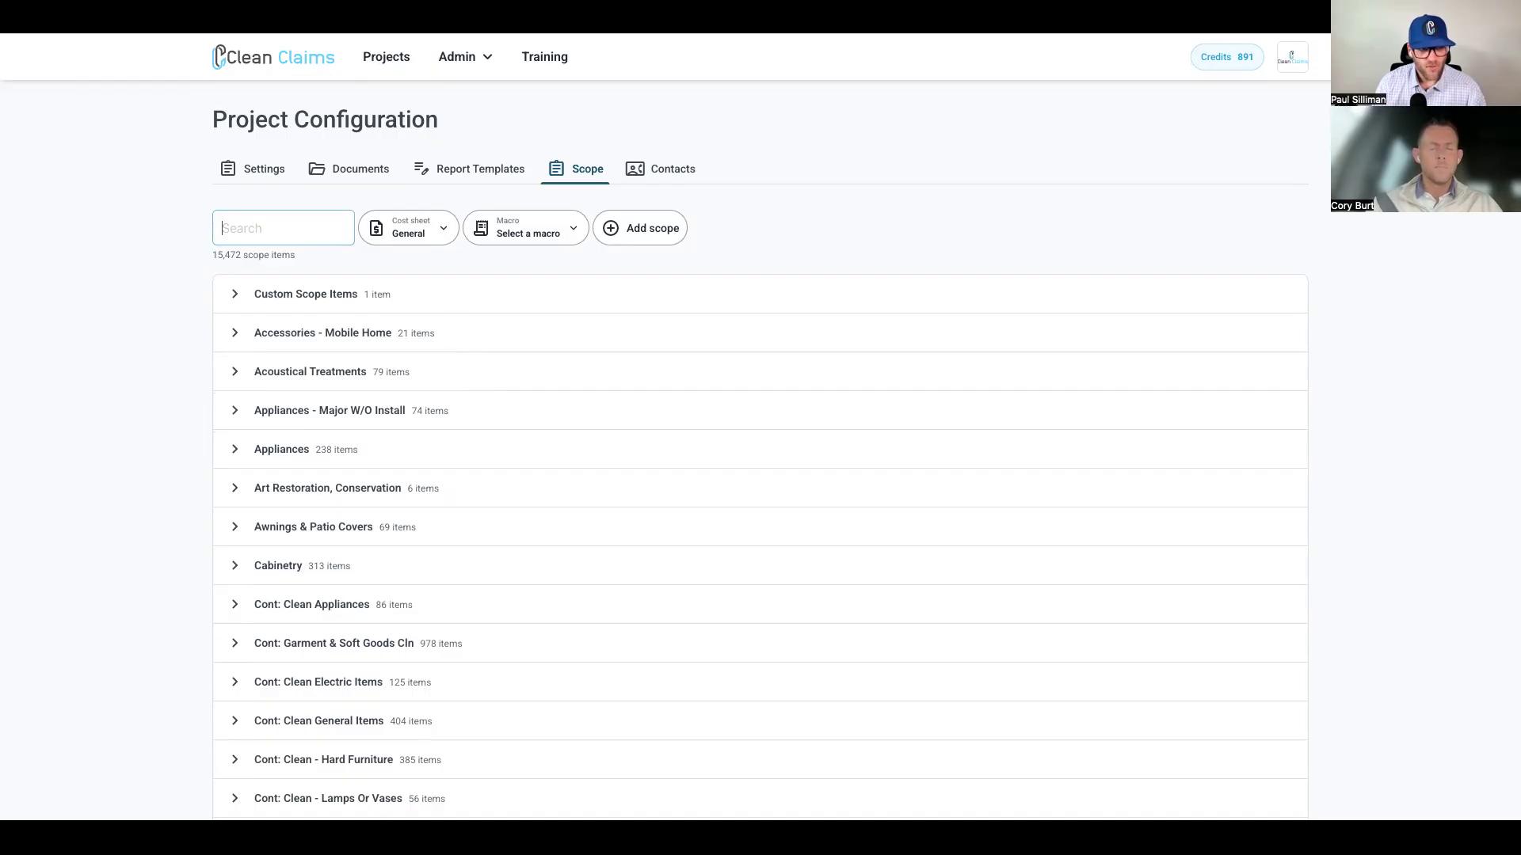
type("deh")
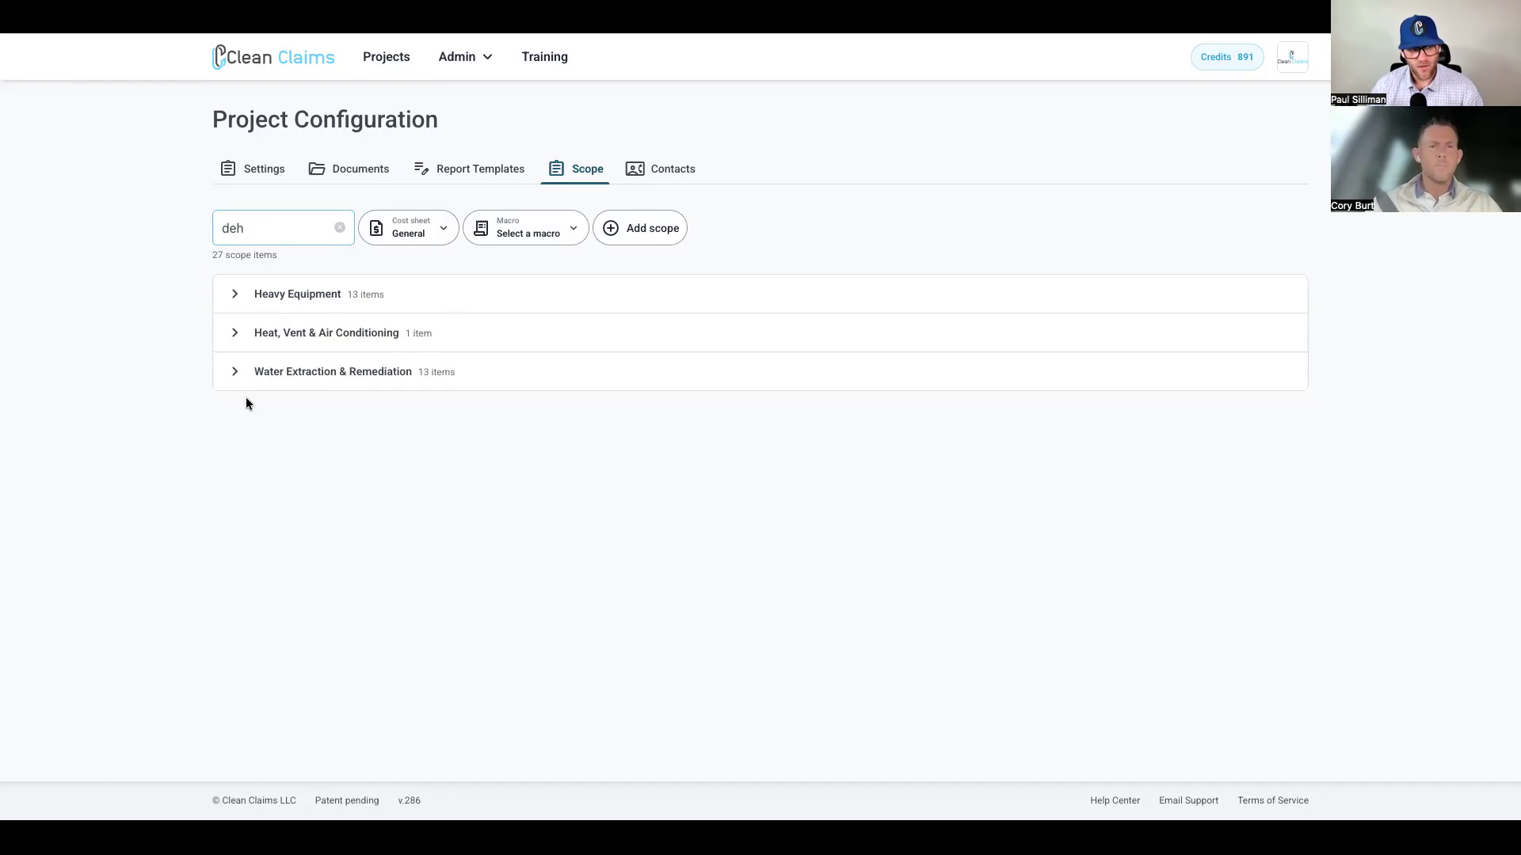
left_click(235, 372)
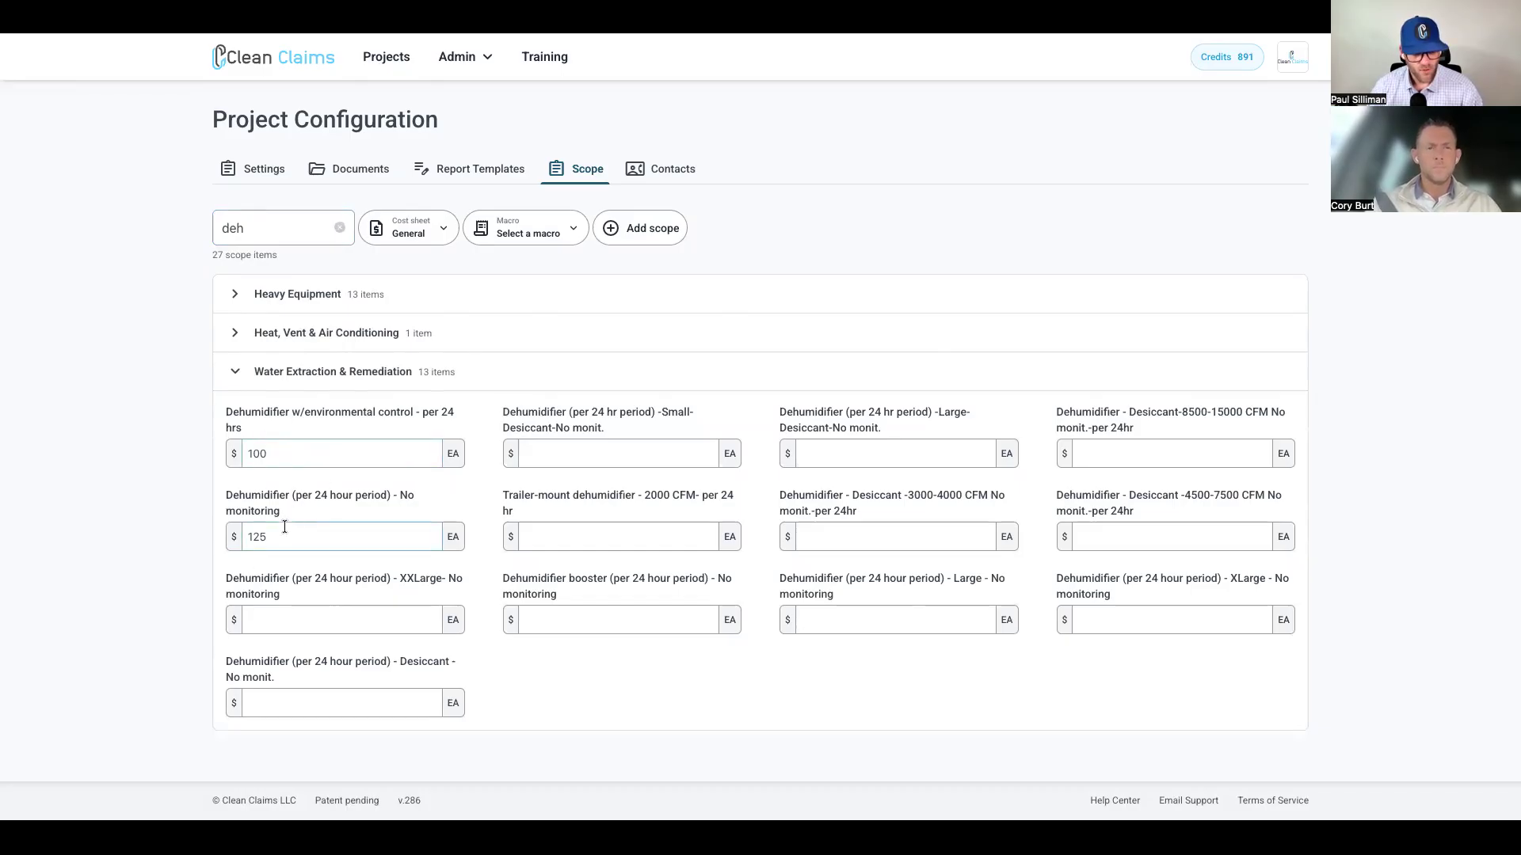
left_click(314, 621)
type("175")
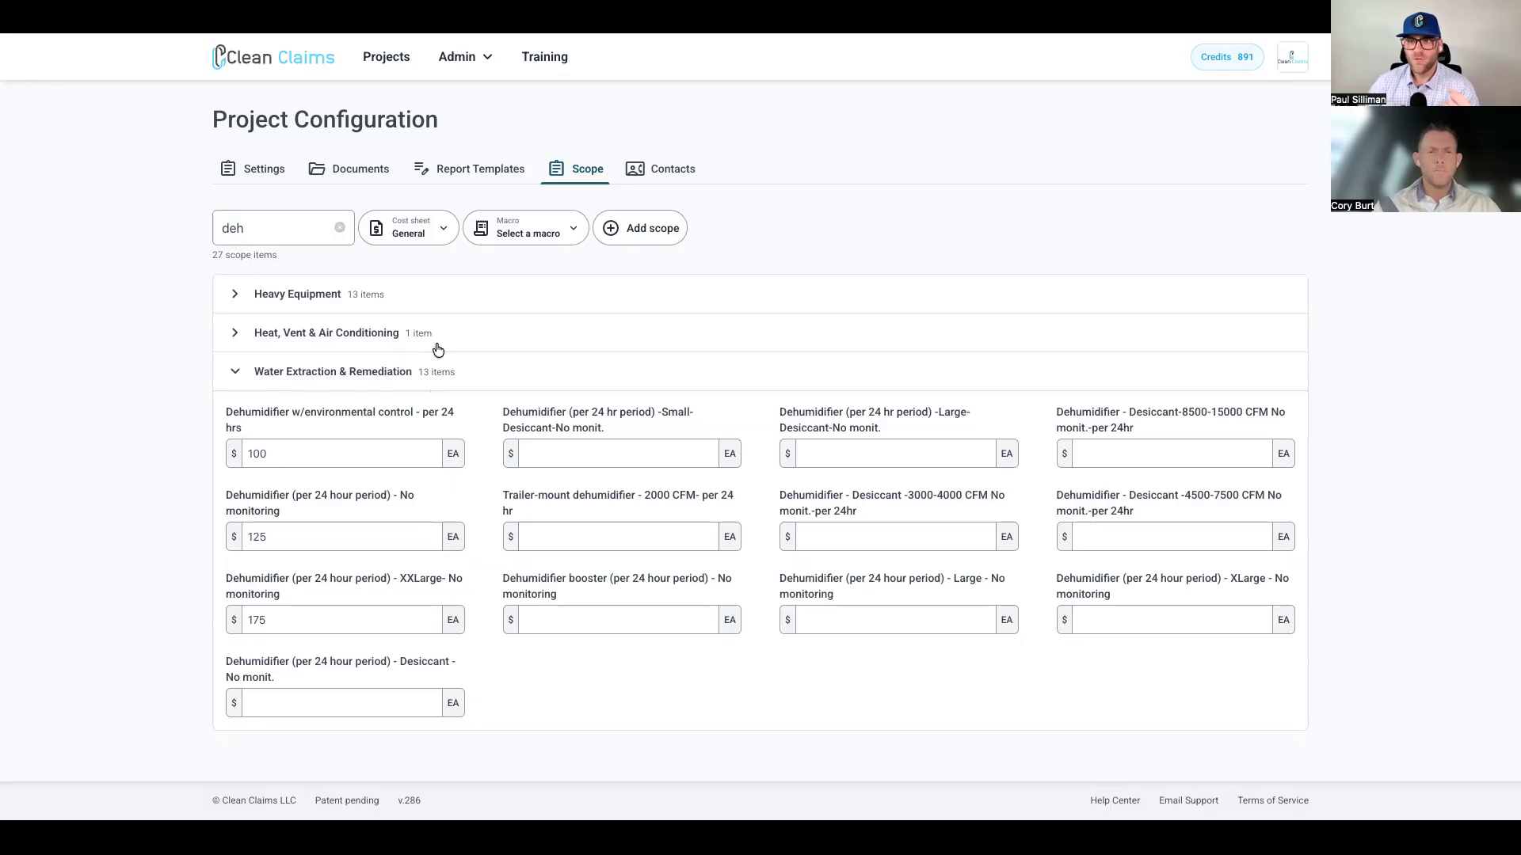
- Start a new custom scope item and name it Remote Monitoring Equipment
left_click(647, 226)
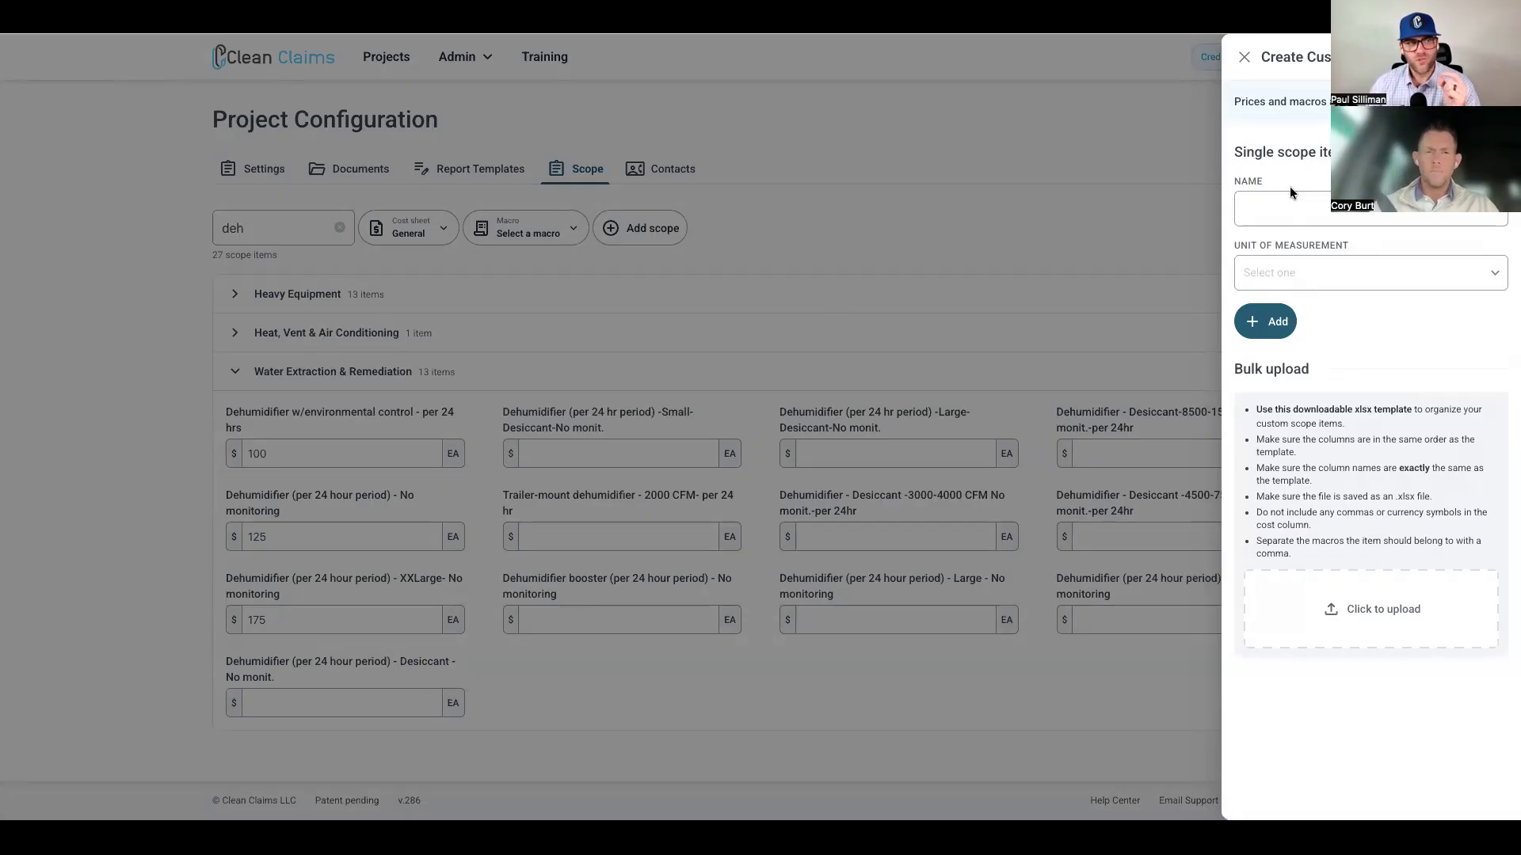
left_click(1240, 210)
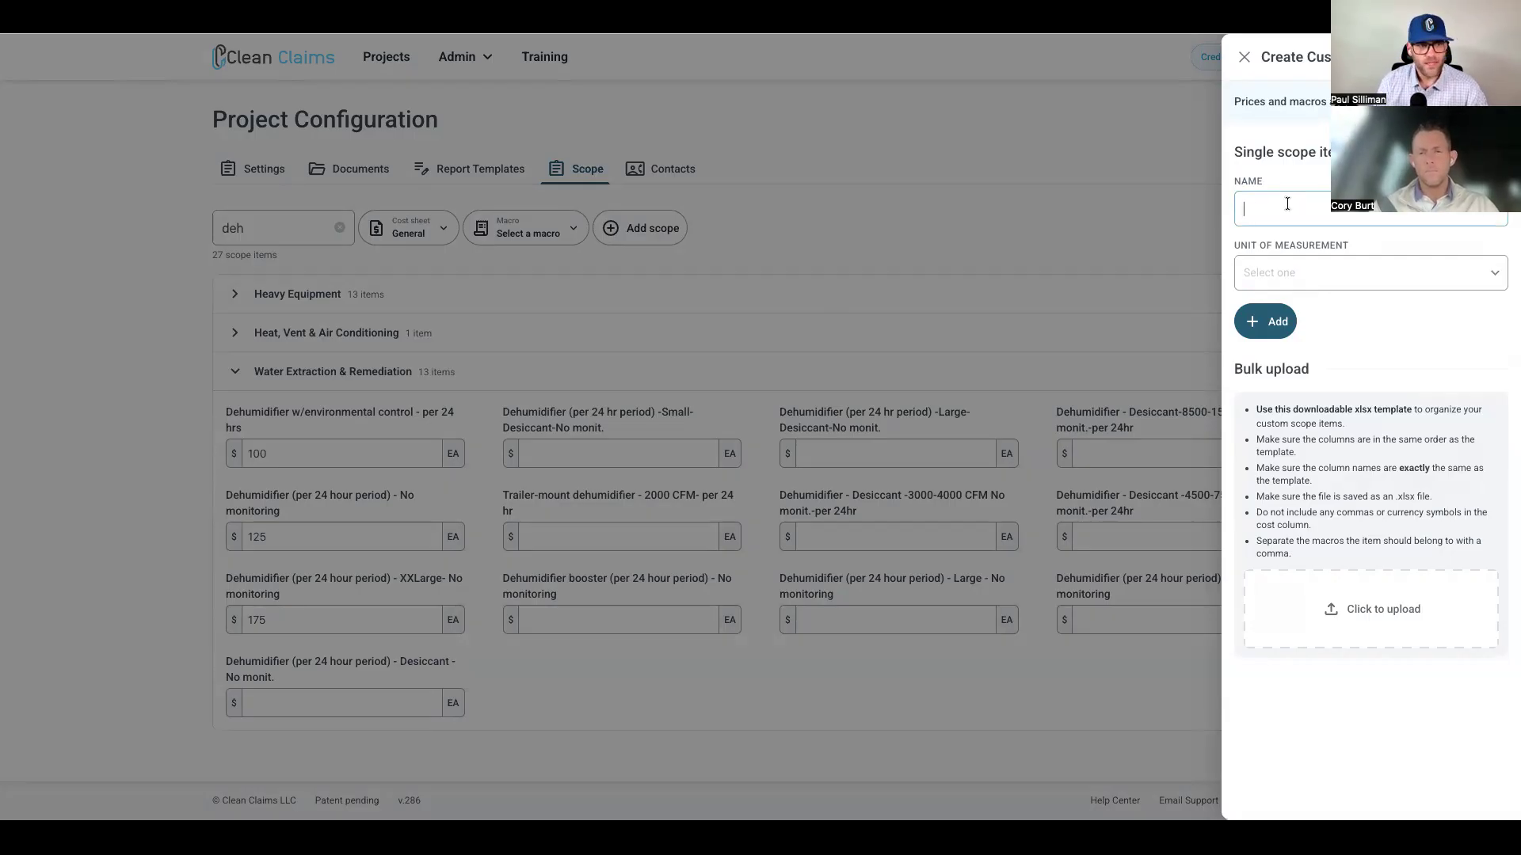
type("Deh")
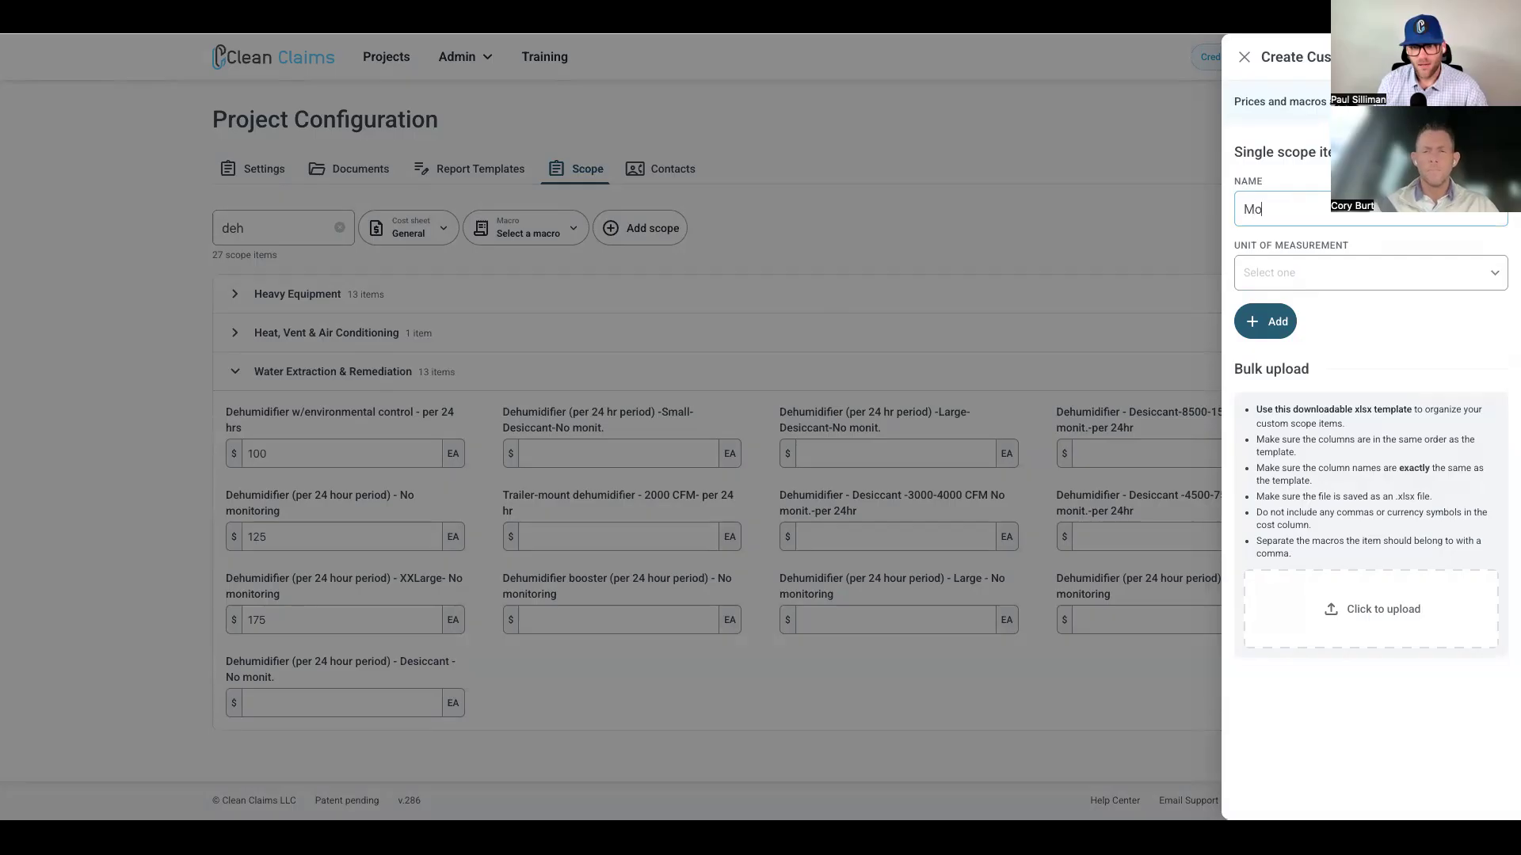
key("BackSpace")
key("BackSpace")
key("BackSpace")
type("Remote ")
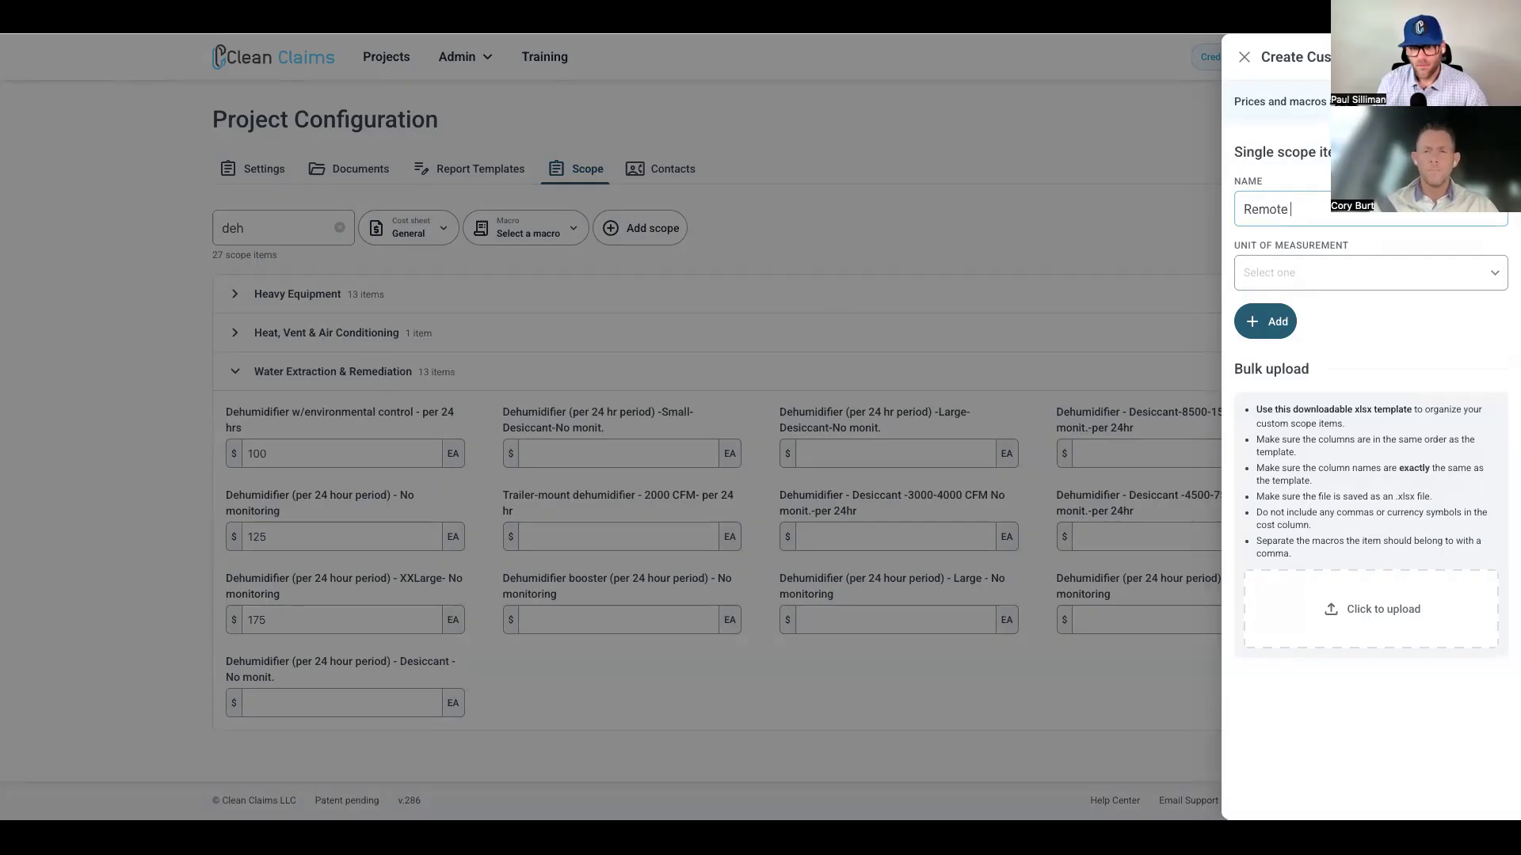
type("Monitoring Equipment")
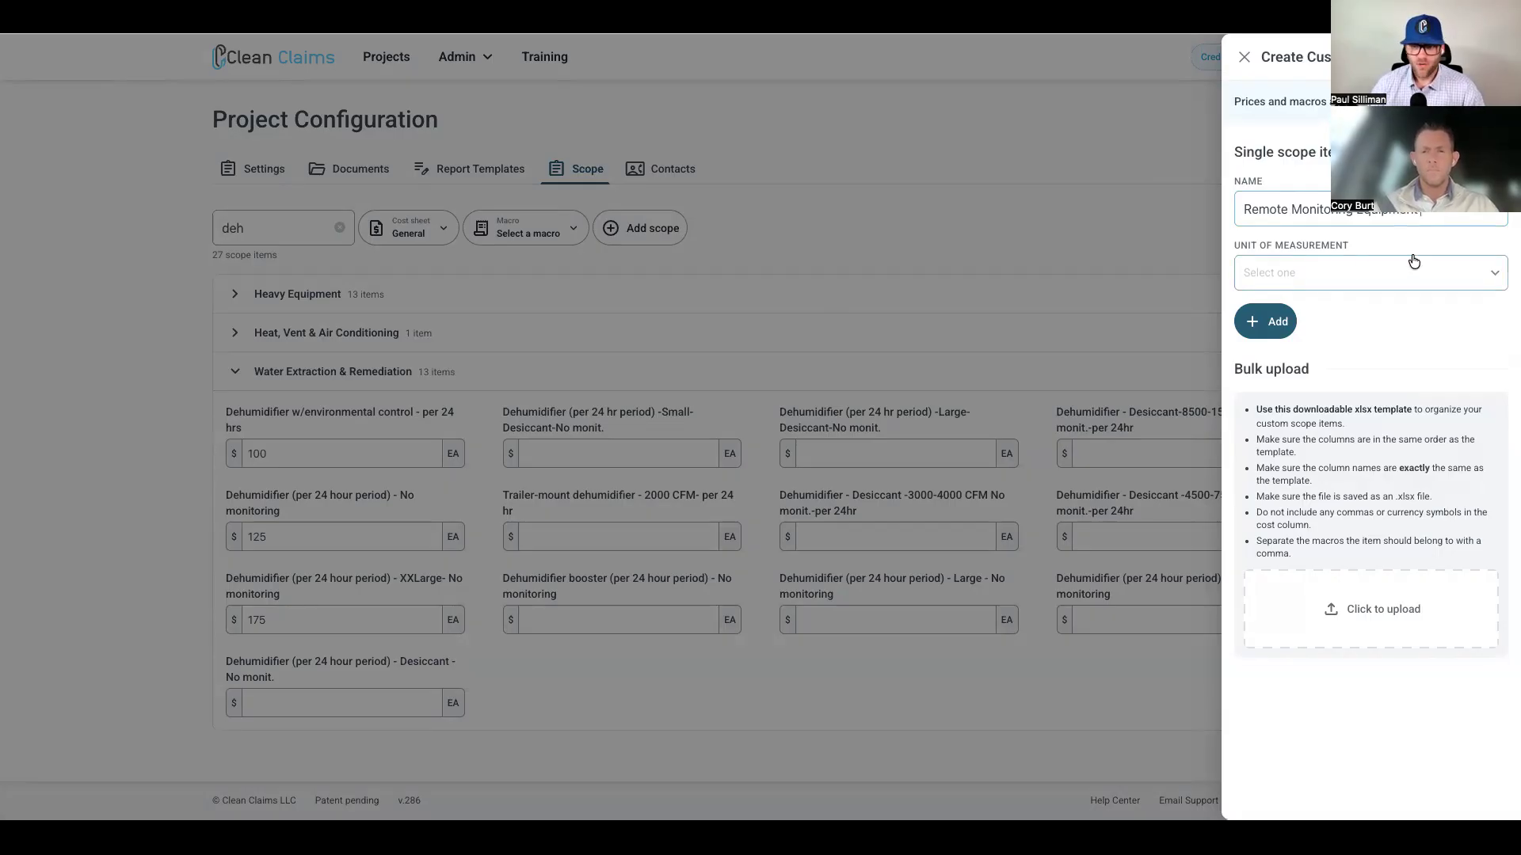
- Set the new custom scope item's unit of measurement to EA and add the item
left_click(1329, 272)
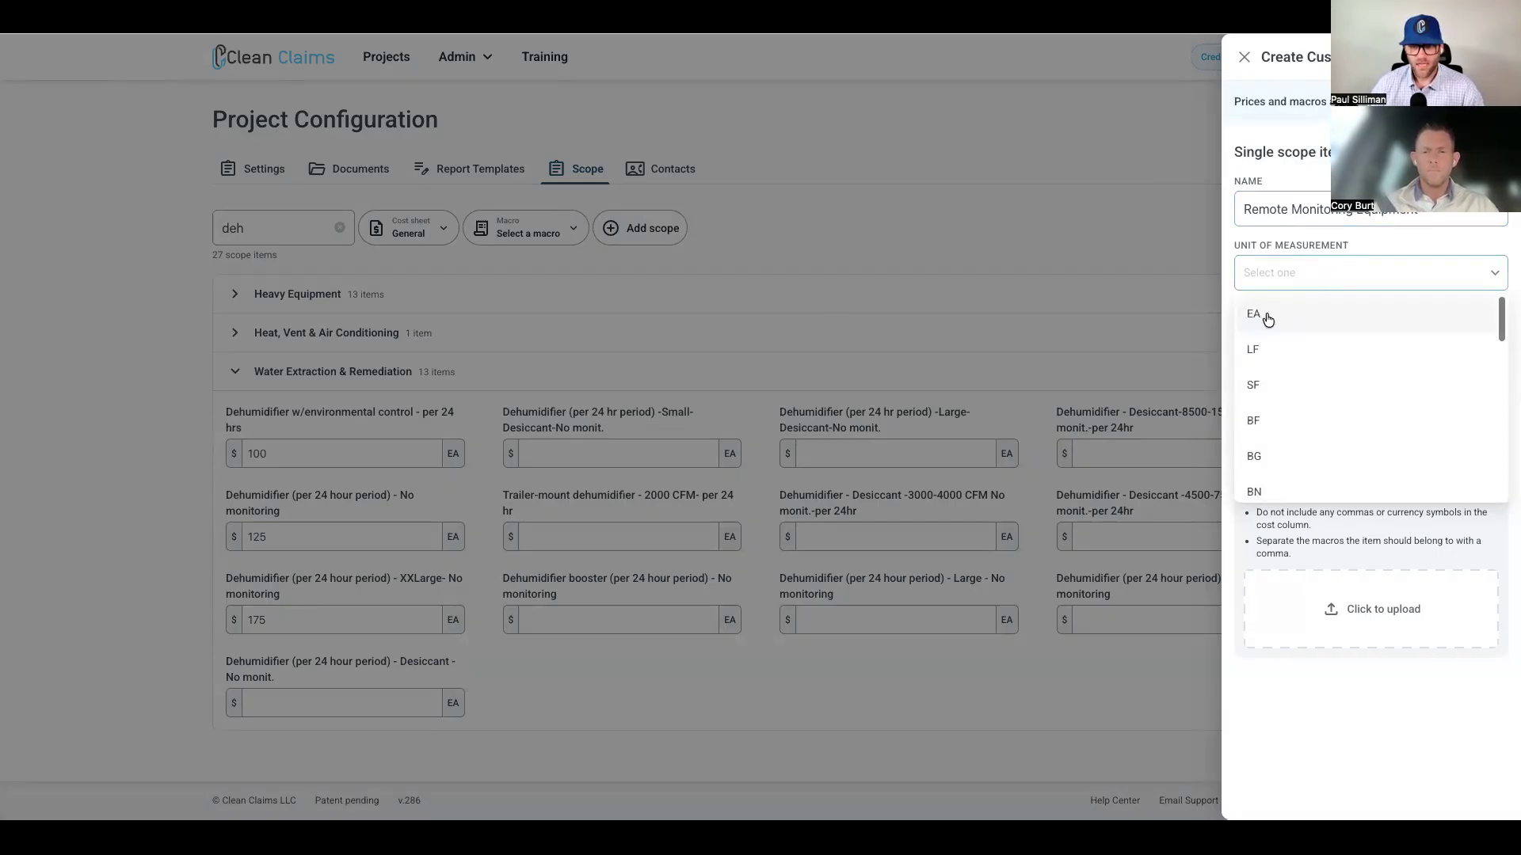
scroll(1289, 409, "down", 5)
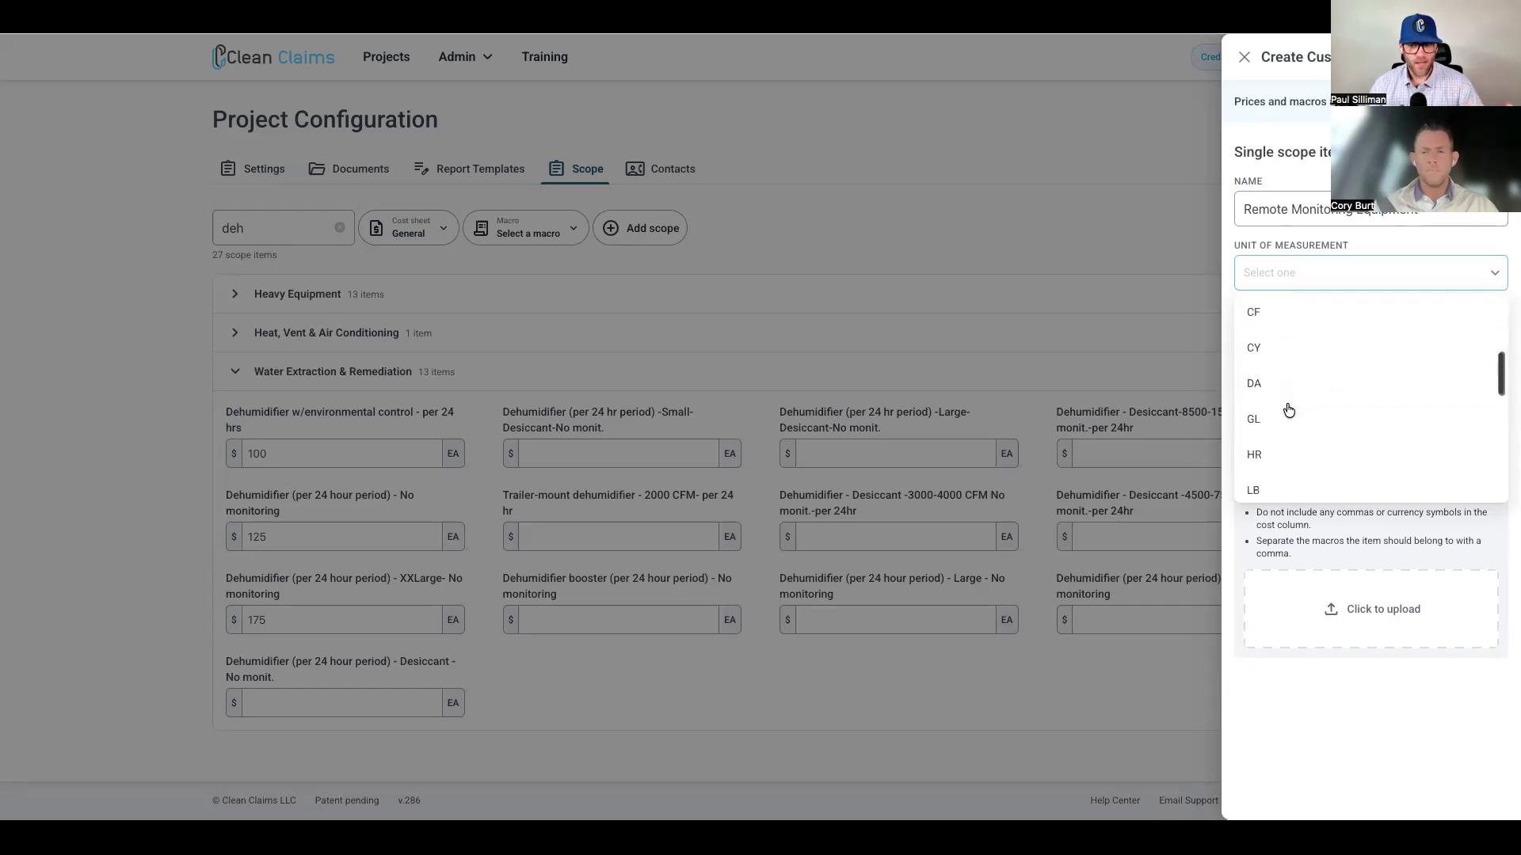
scroll(1289, 409, "down", 4)
scroll(1288, 410, "up", 9)
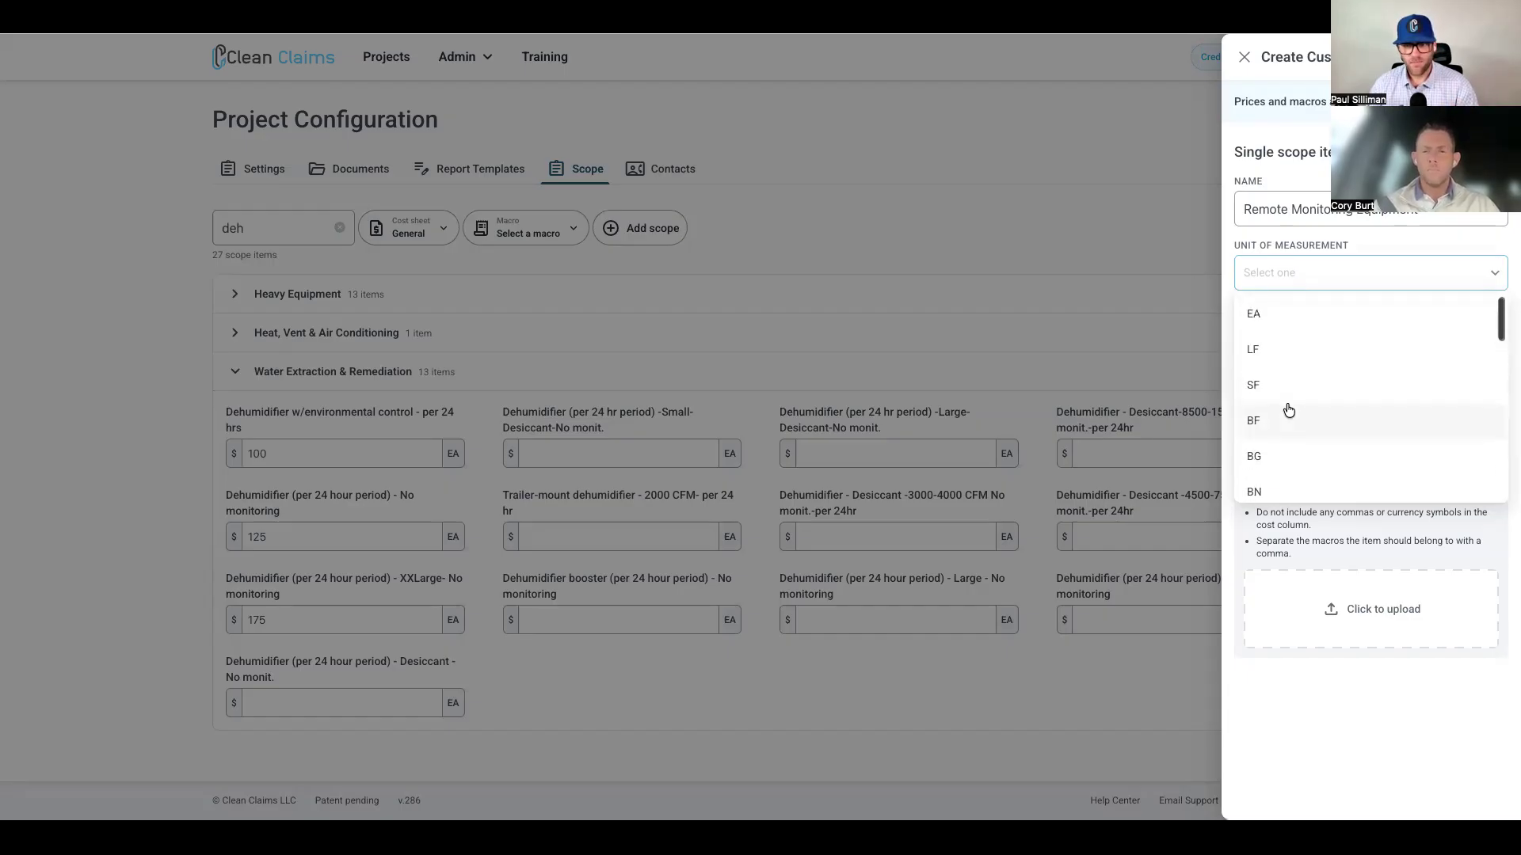
left_click(1283, 321)
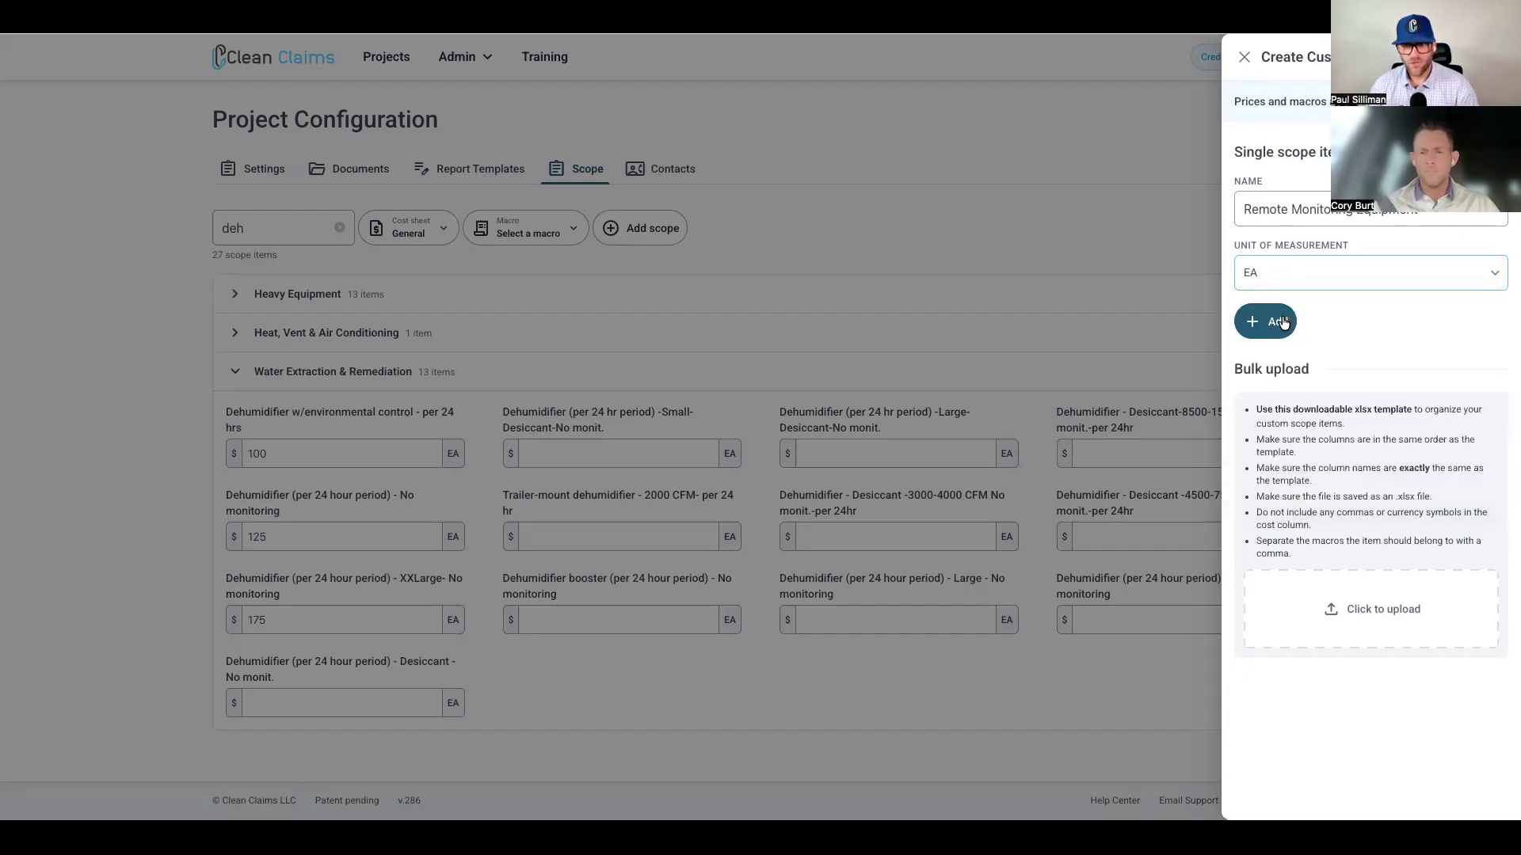
left_click(1283, 321)
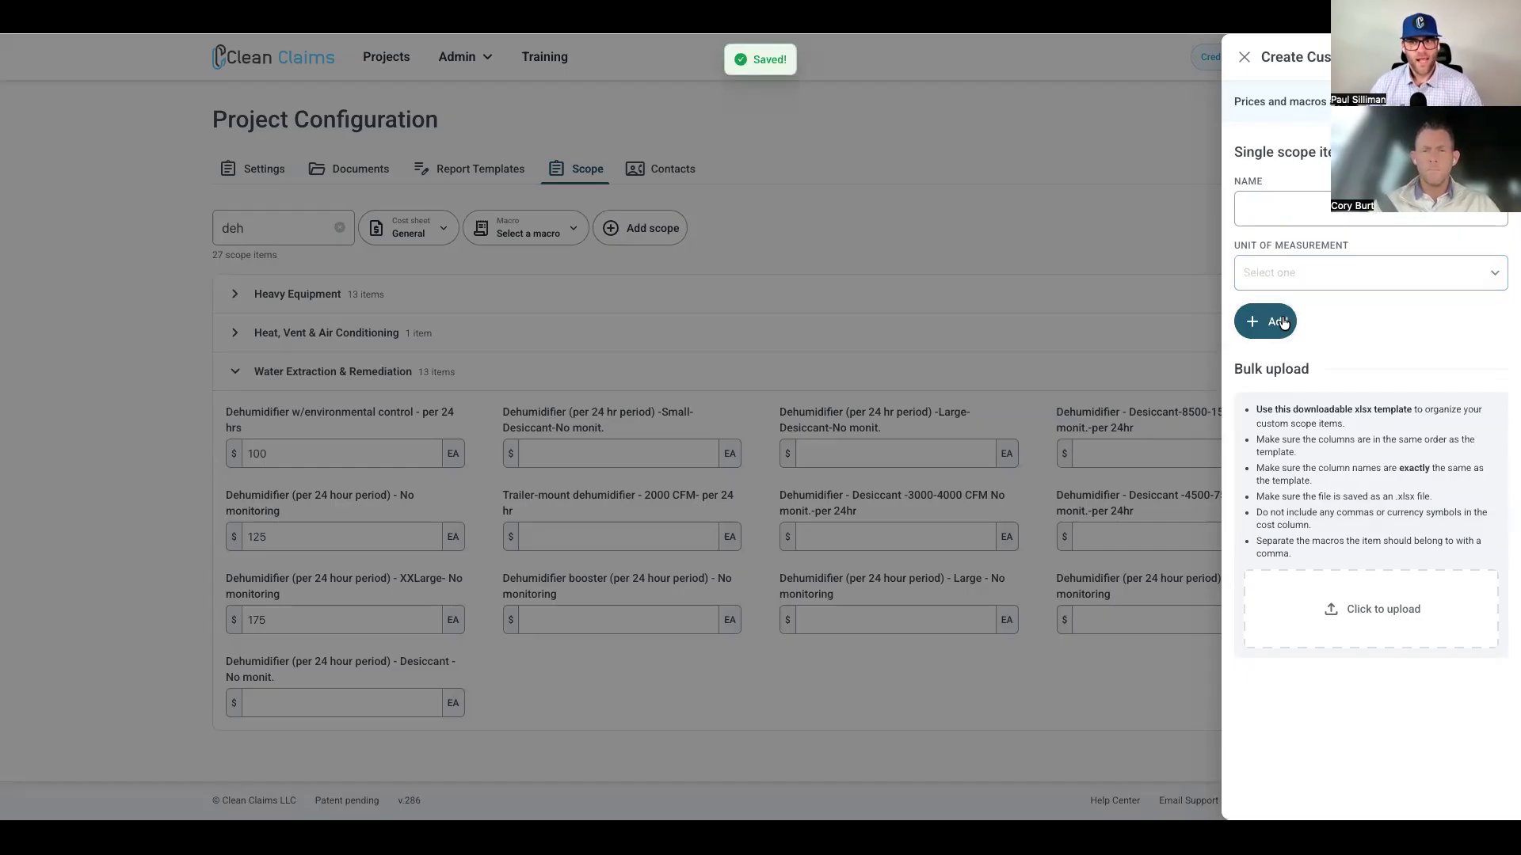
- Clear the scope search and, under Custom Scope Items, price Remote Monitoring Equipment at $100
left_click(1143, 265)
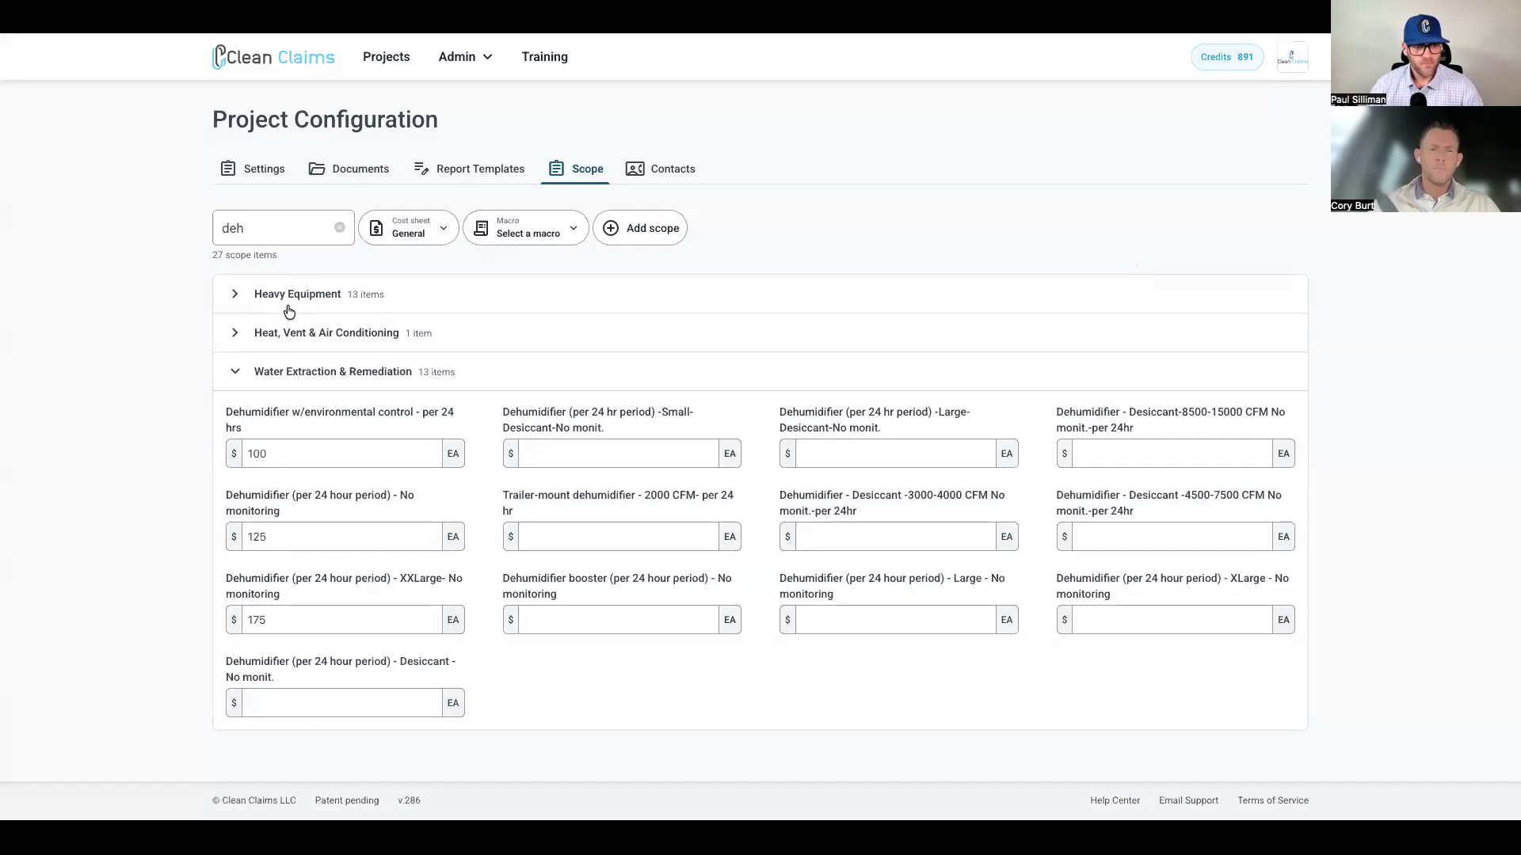
left_click(345, 230)
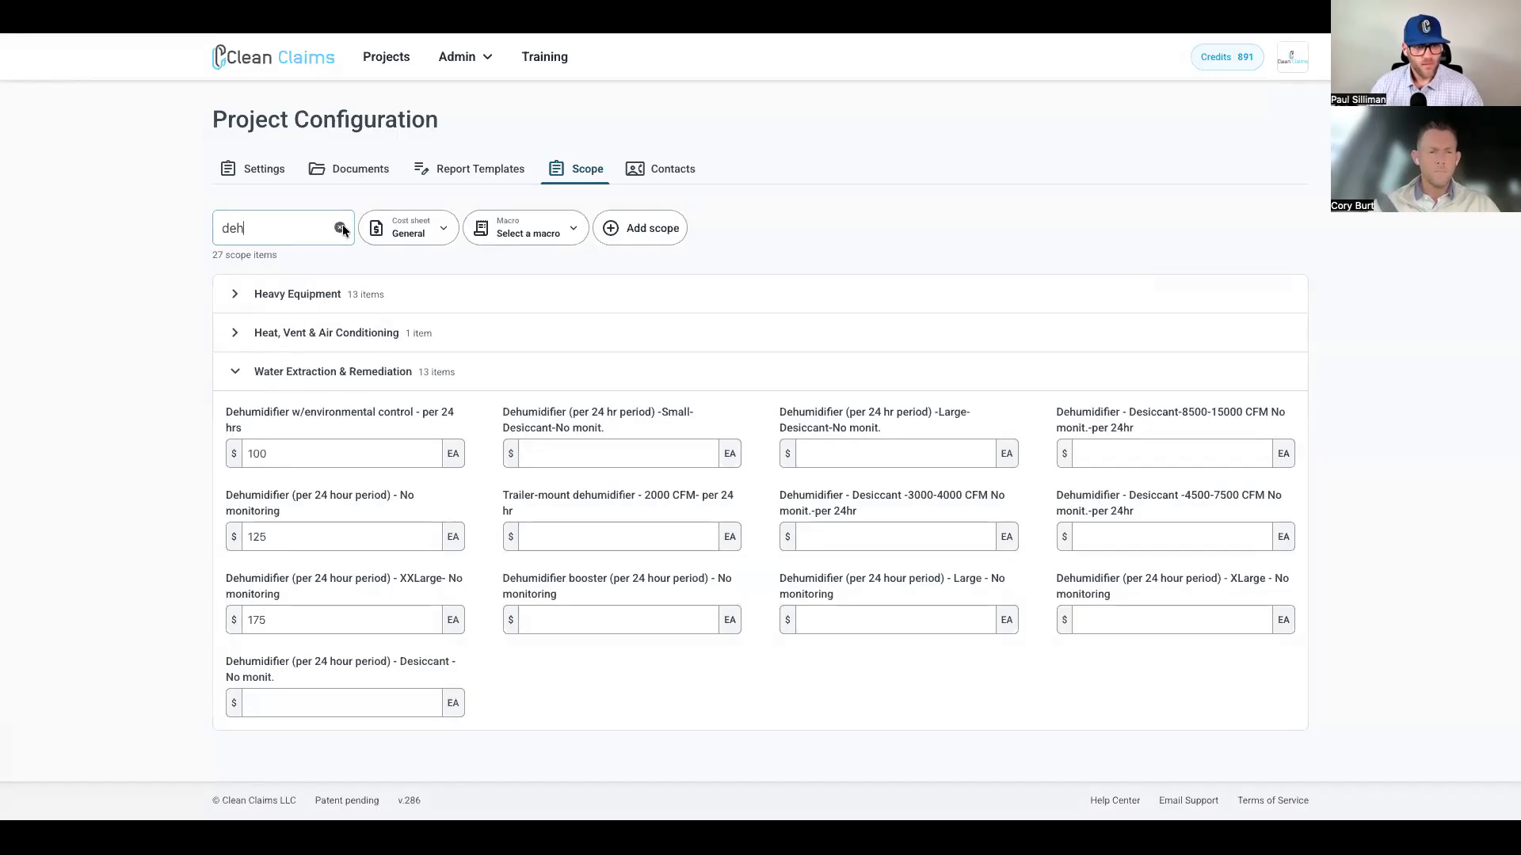
left_click(341, 229)
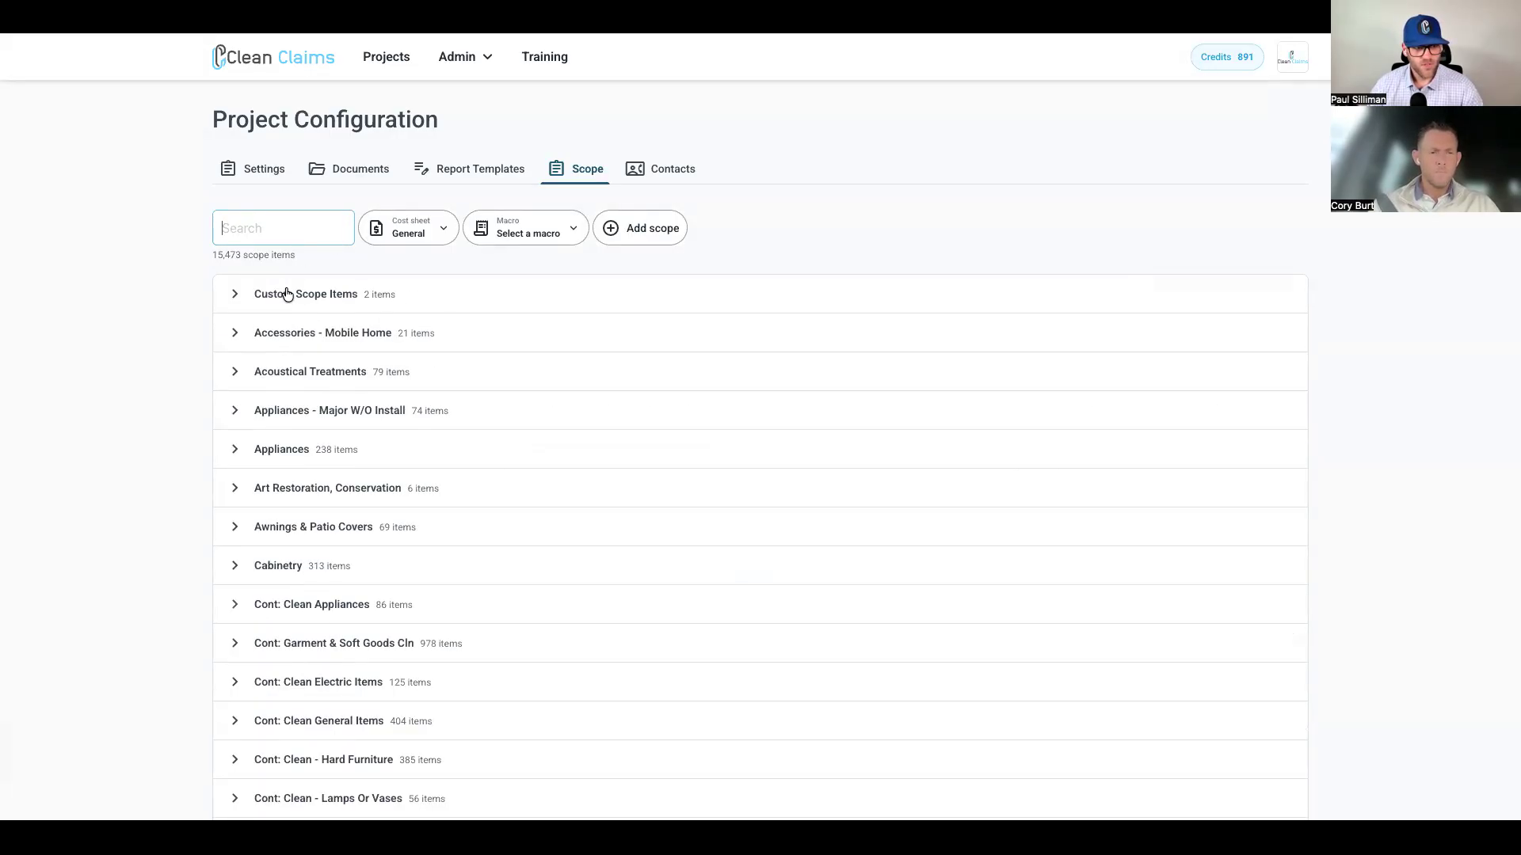
left_click(233, 296)
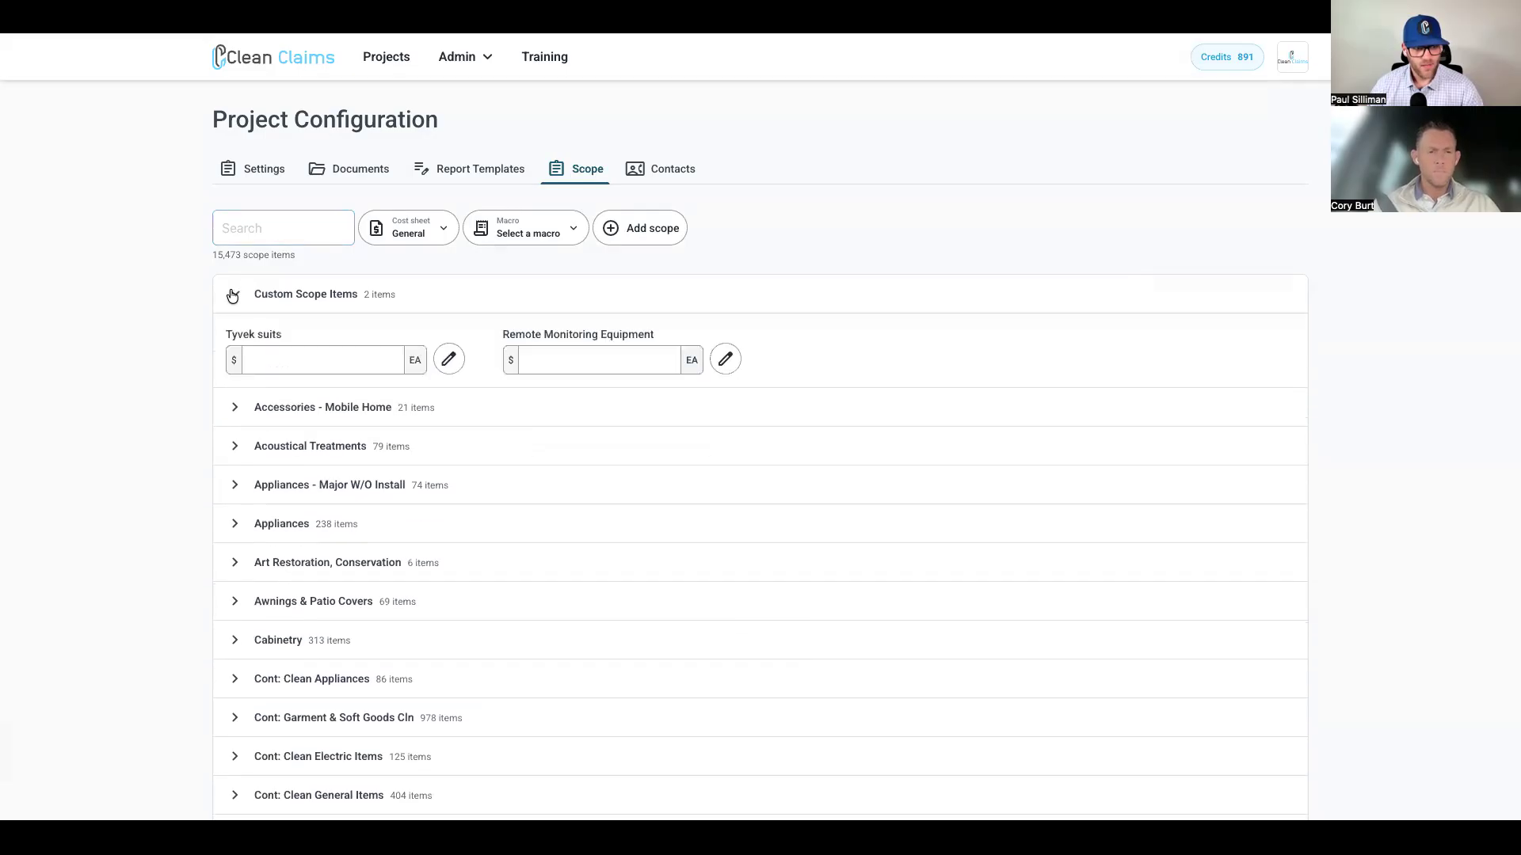
left_click(563, 355)
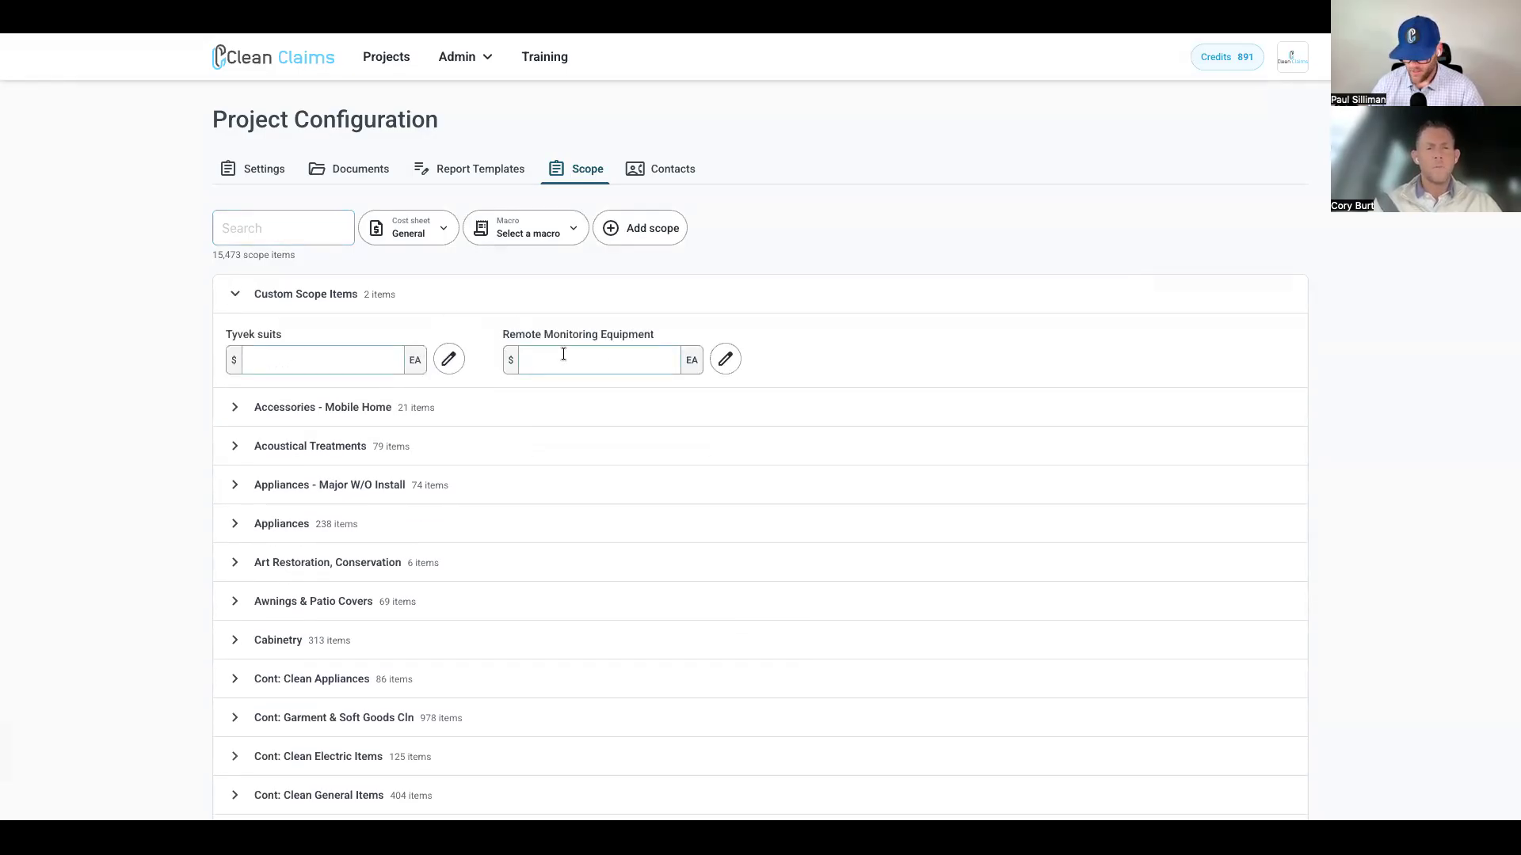
type("100")
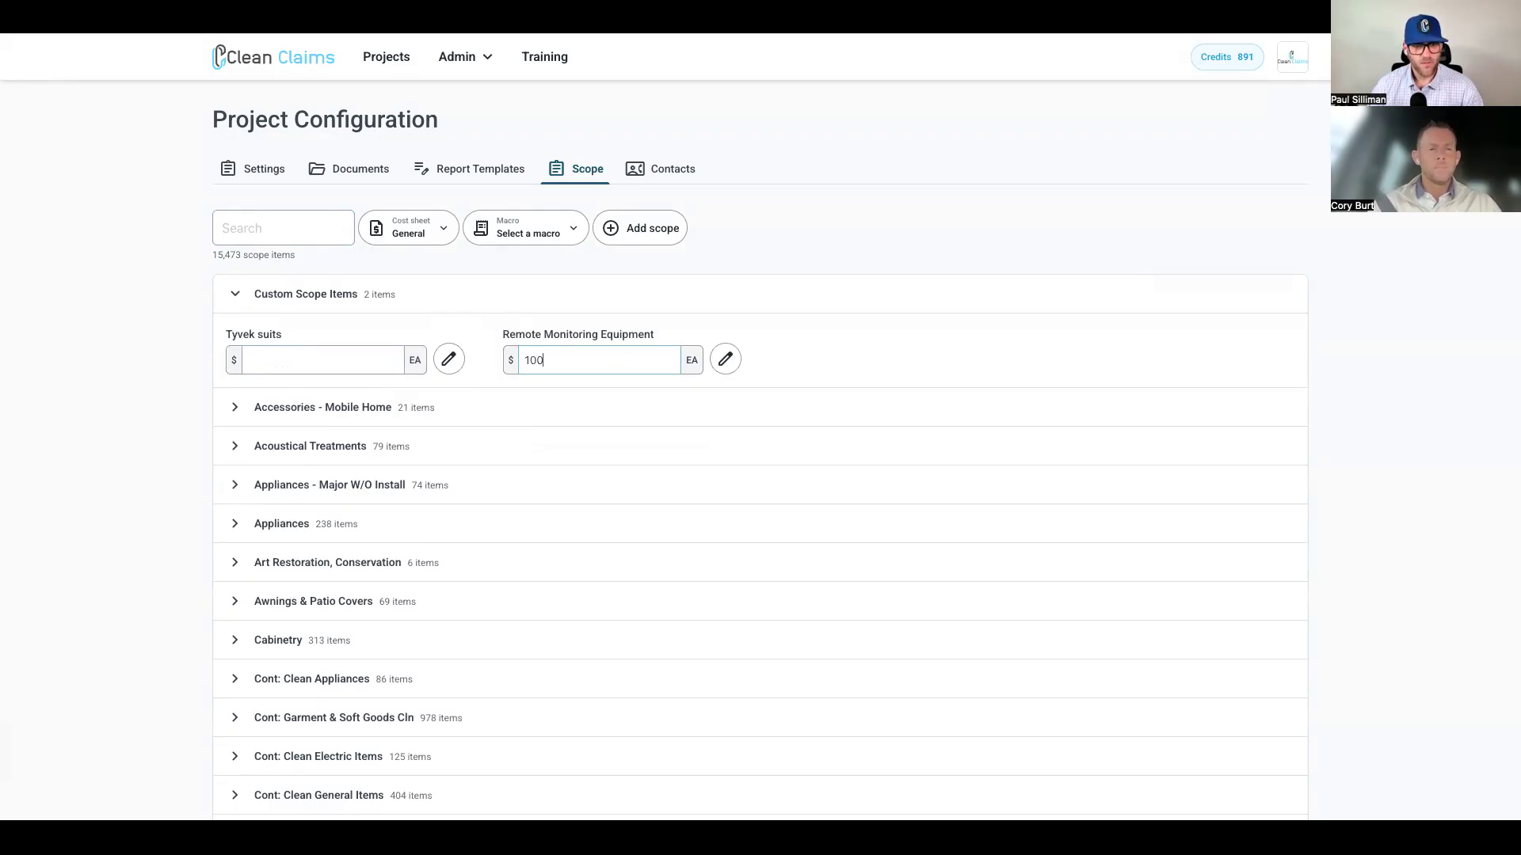
left_click(789, 309)
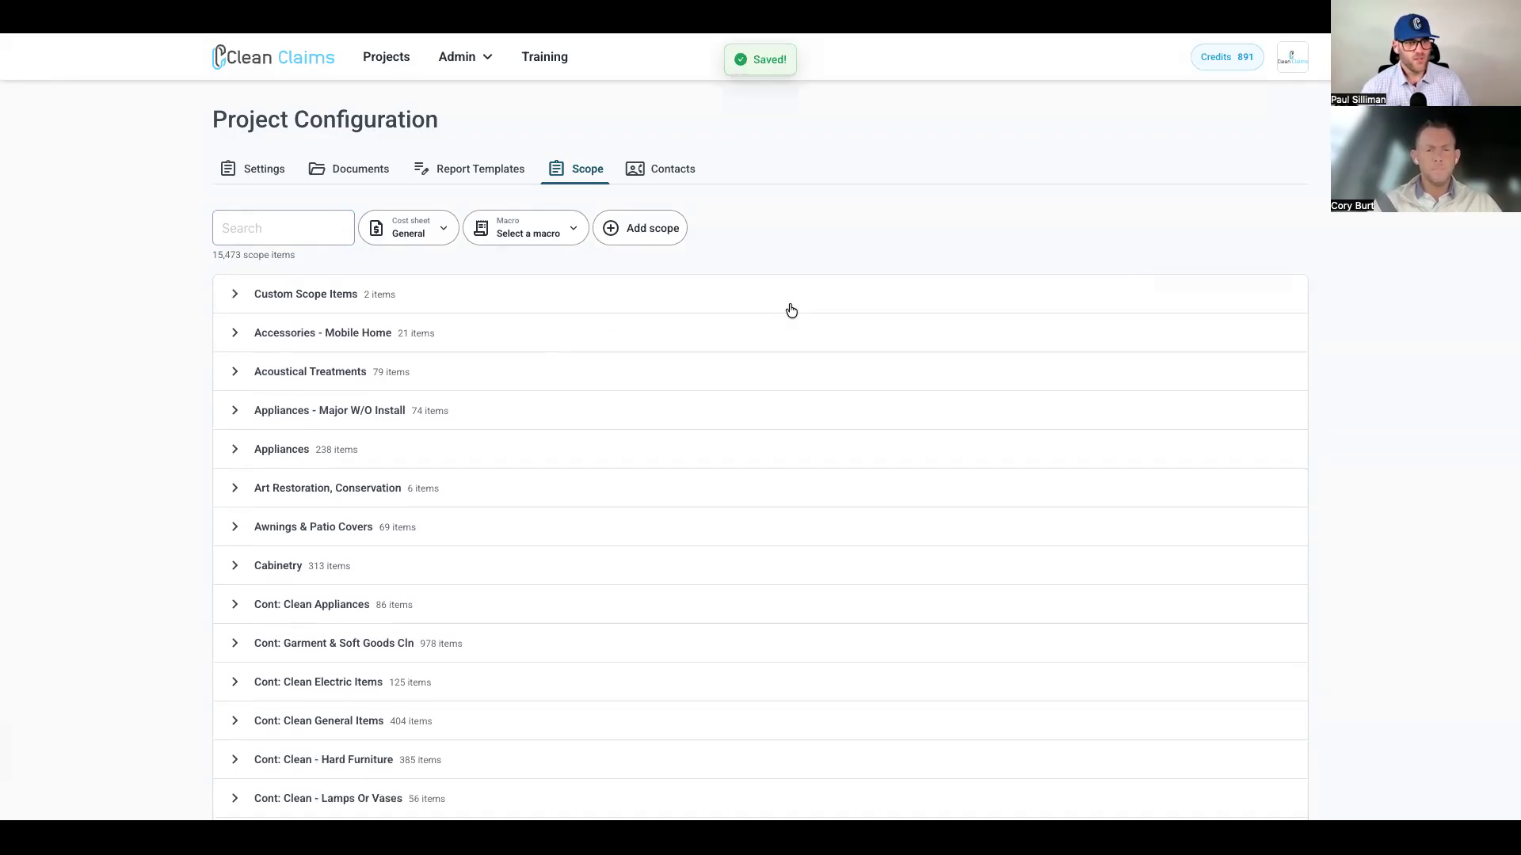
left_click(790, 310)
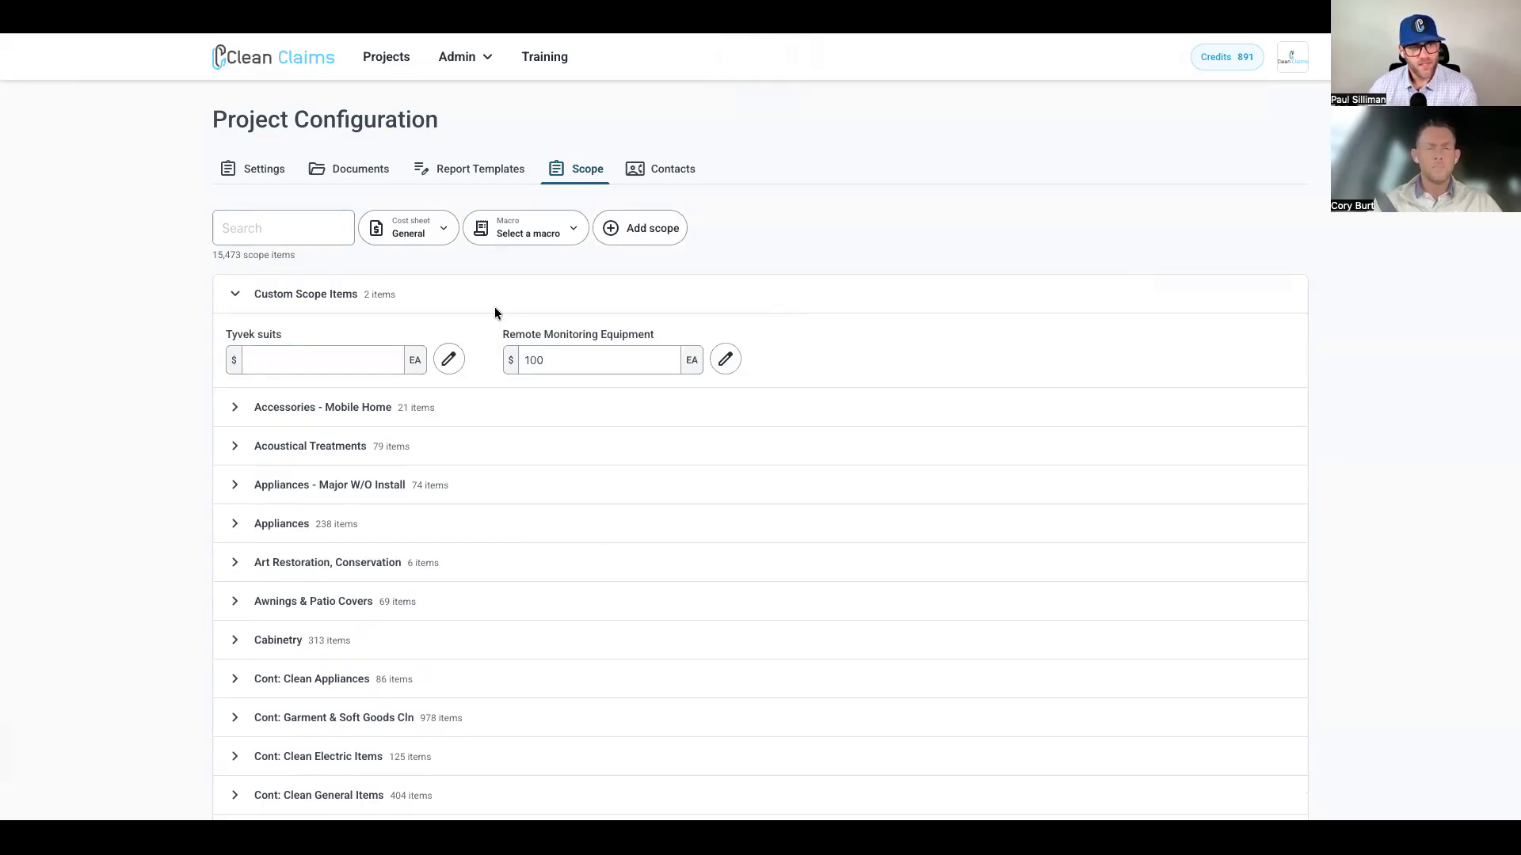
- Keep General as the active cost sheet, bulk upload the .xlsx file of custom scope items, and save the imported items
left_click(442, 238)
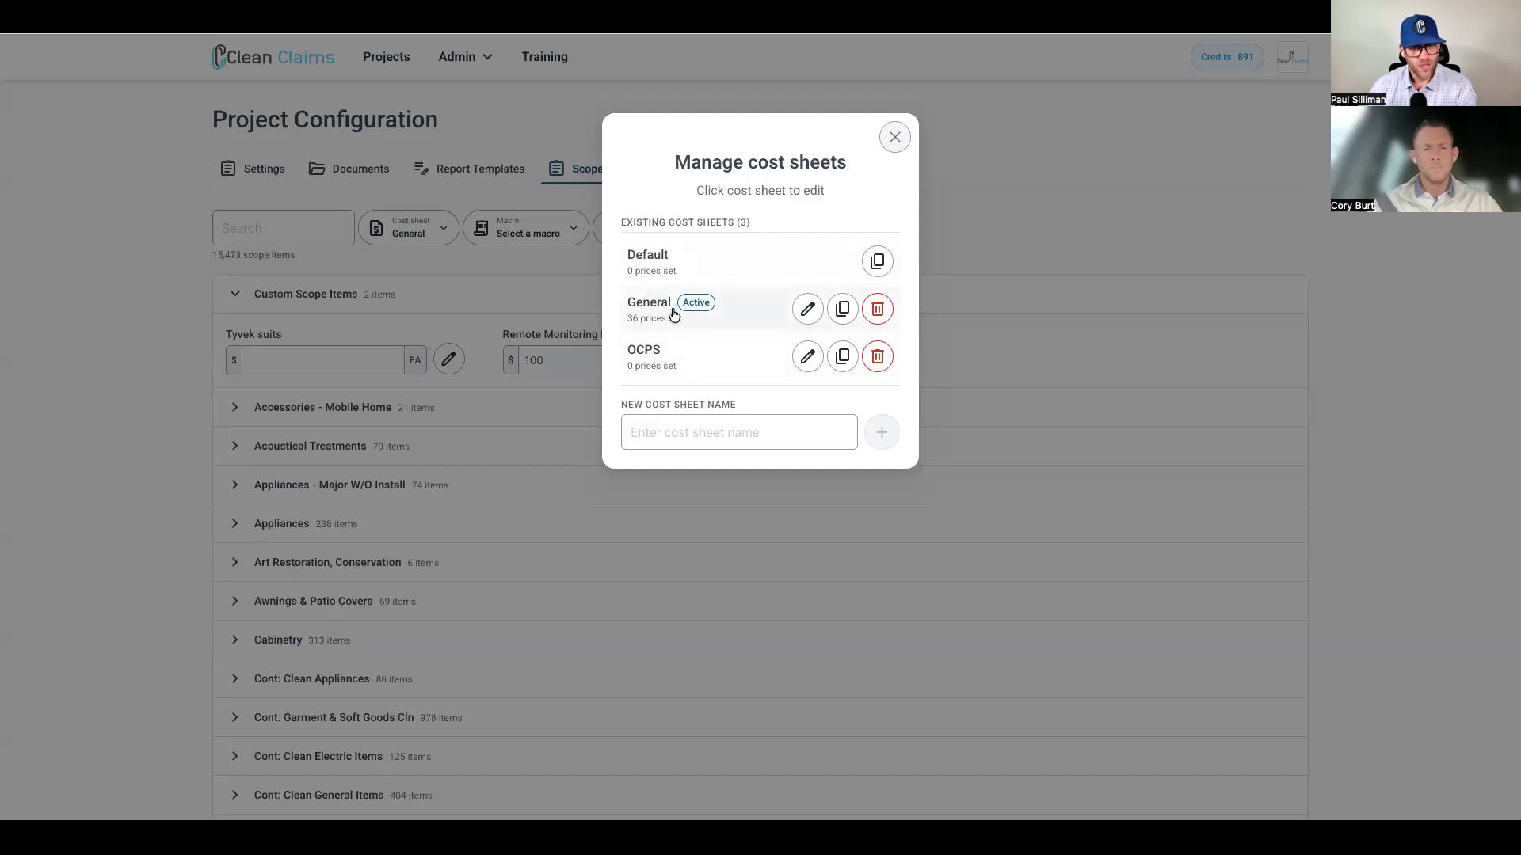
left_click(667, 314)
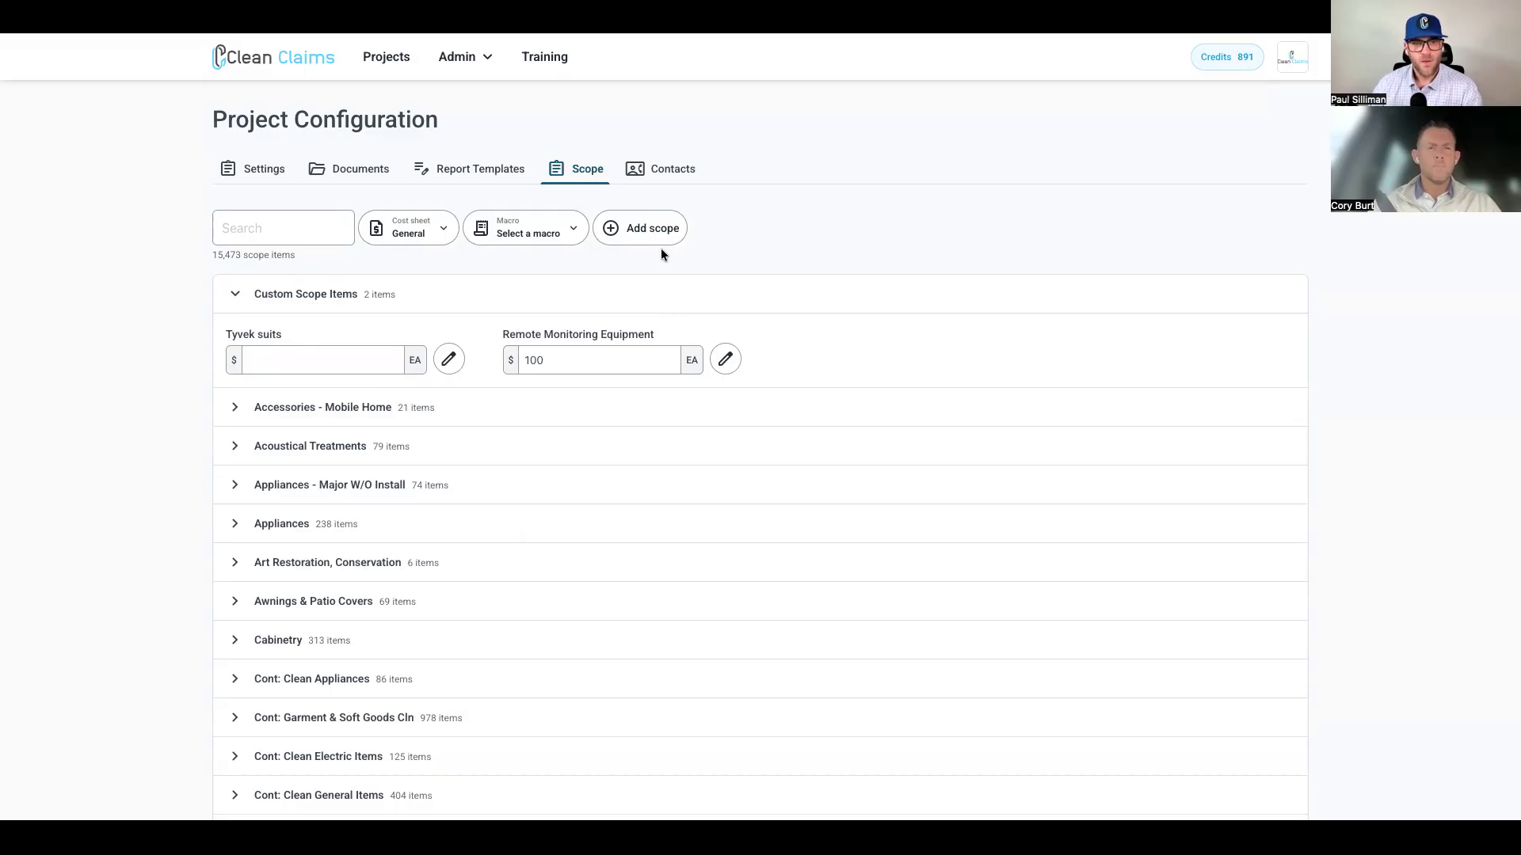
left_click(650, 230)
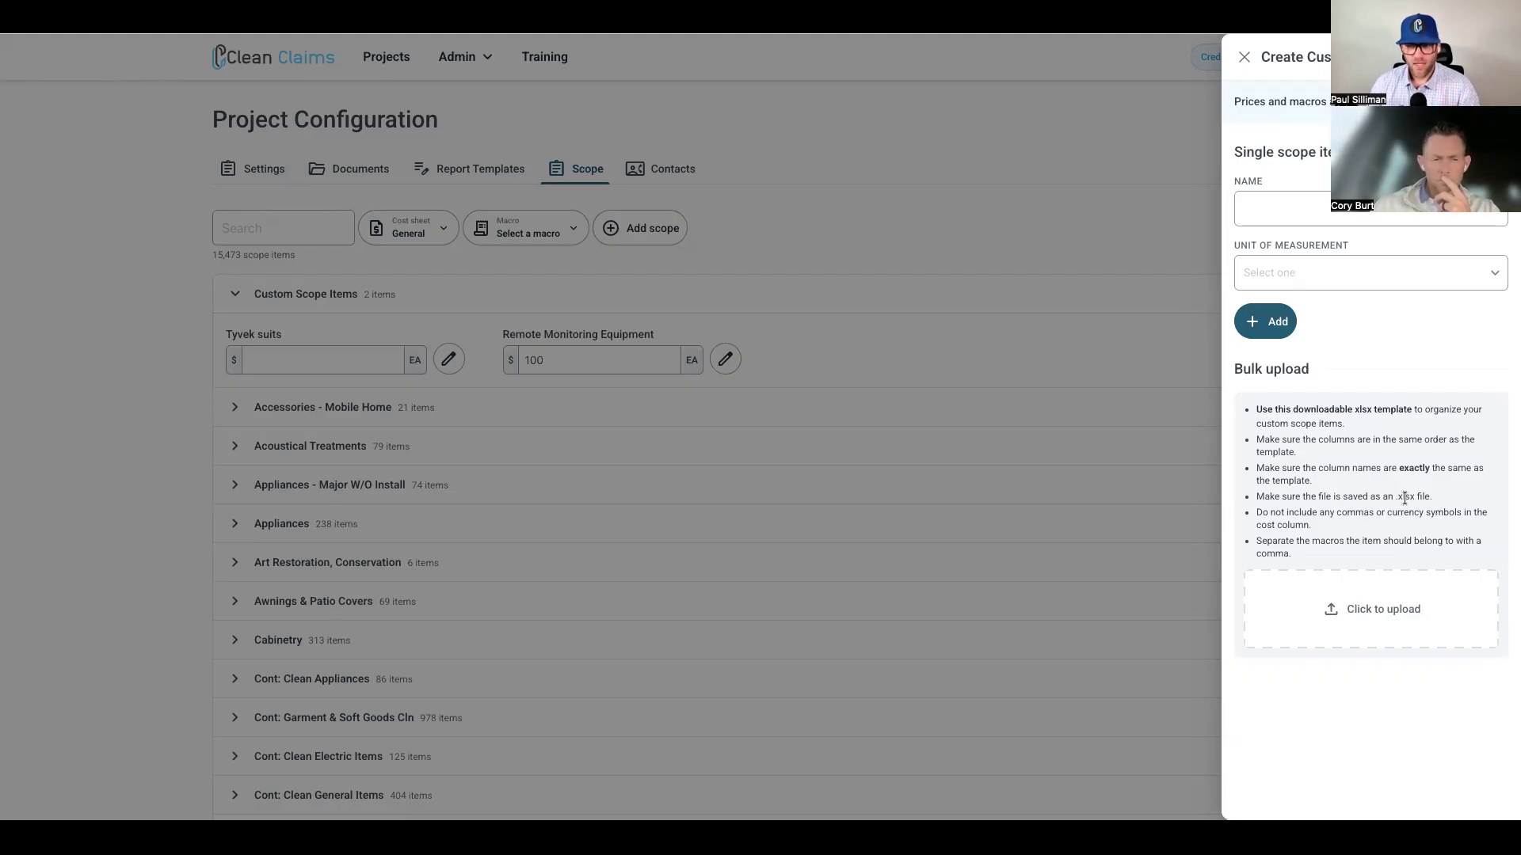
left_click_drag(1392, 497, 1440, 499)
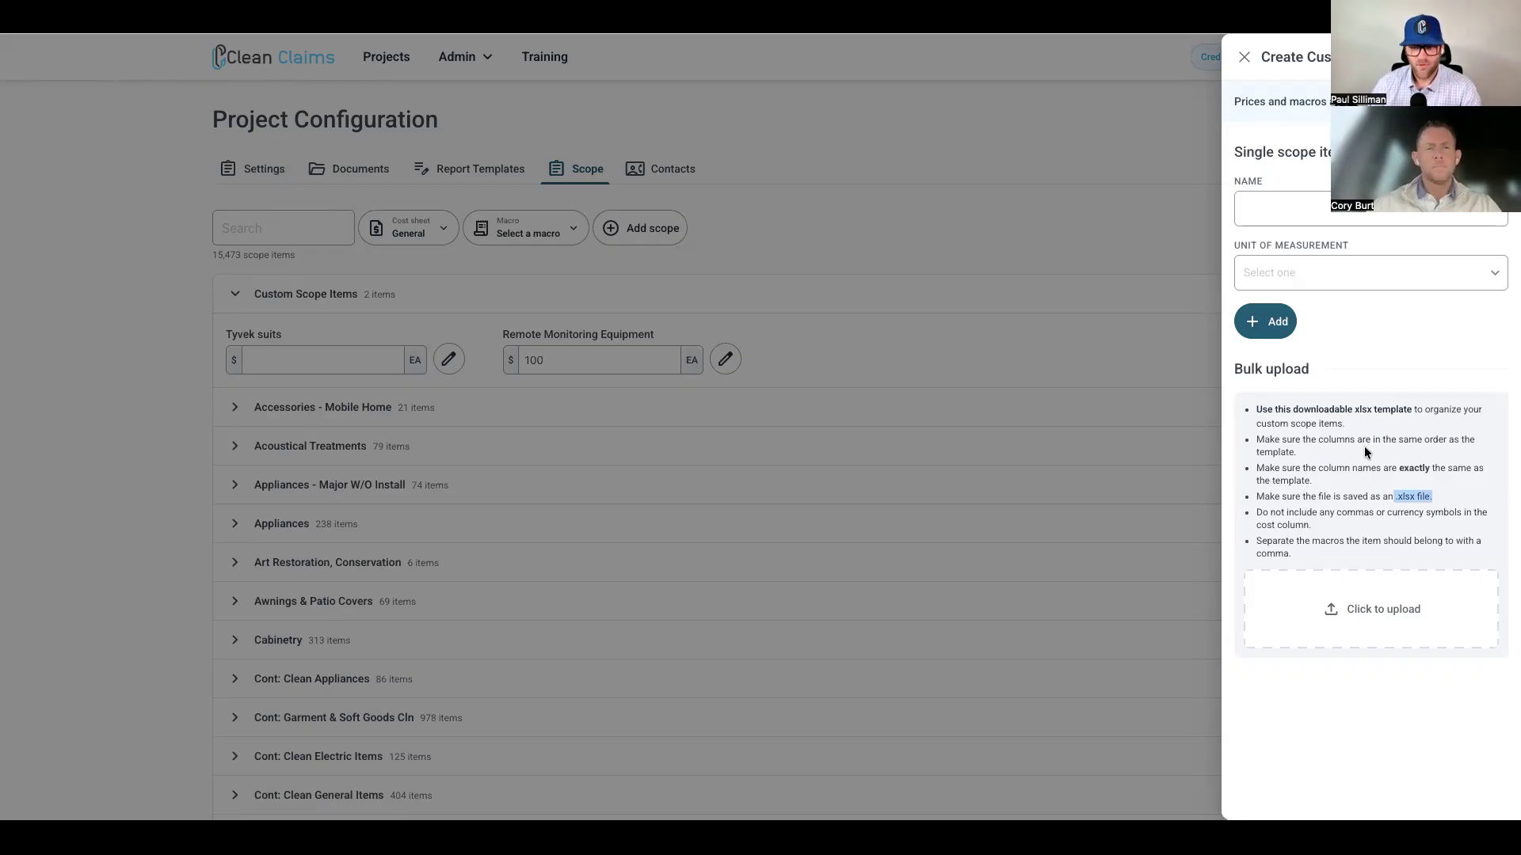
left_click(1359, 600)
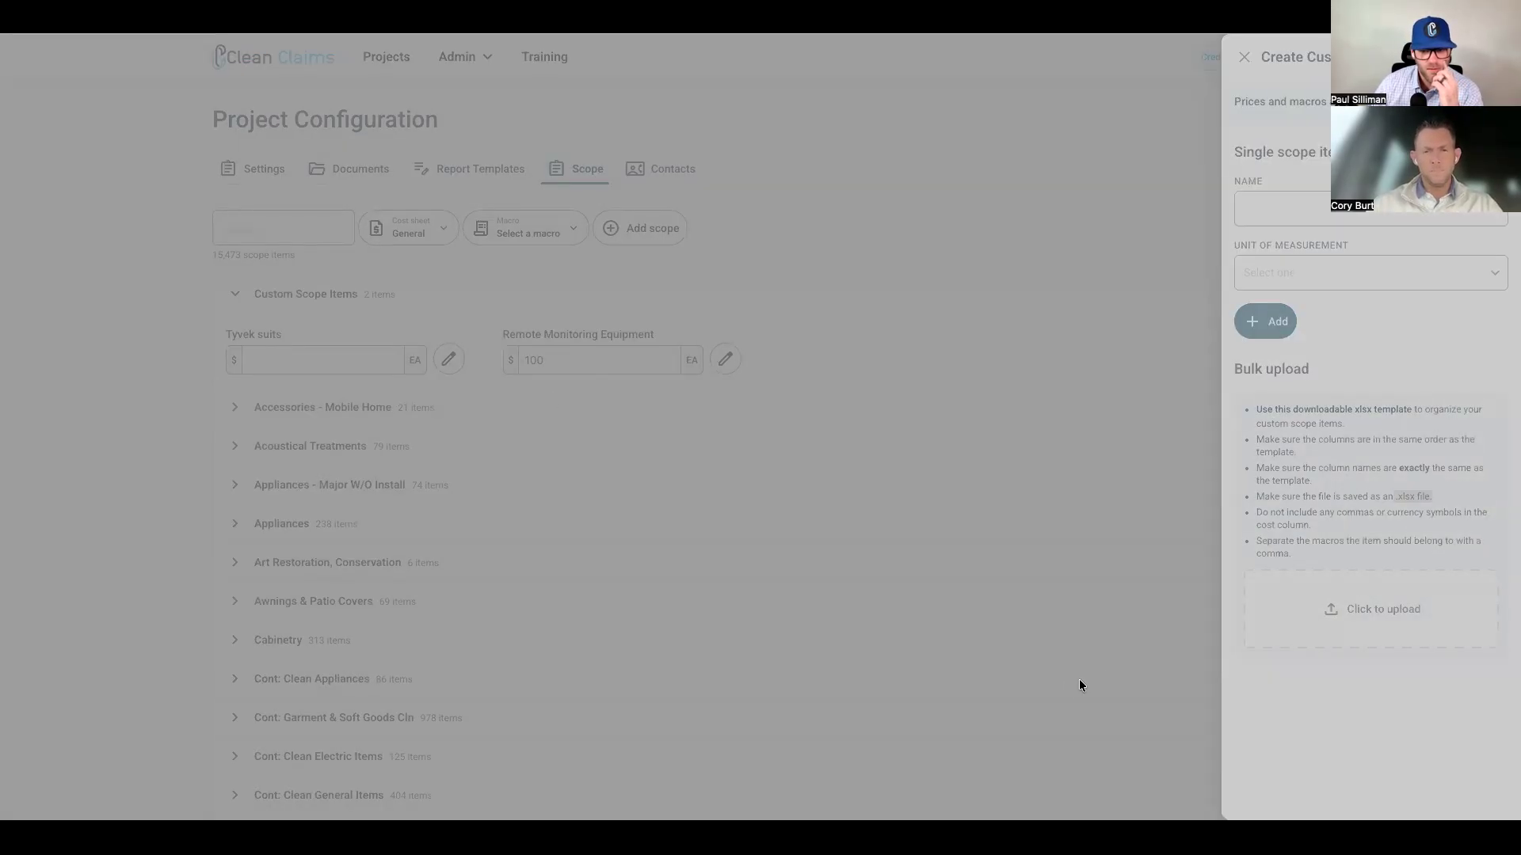
left_click(1197, 693)
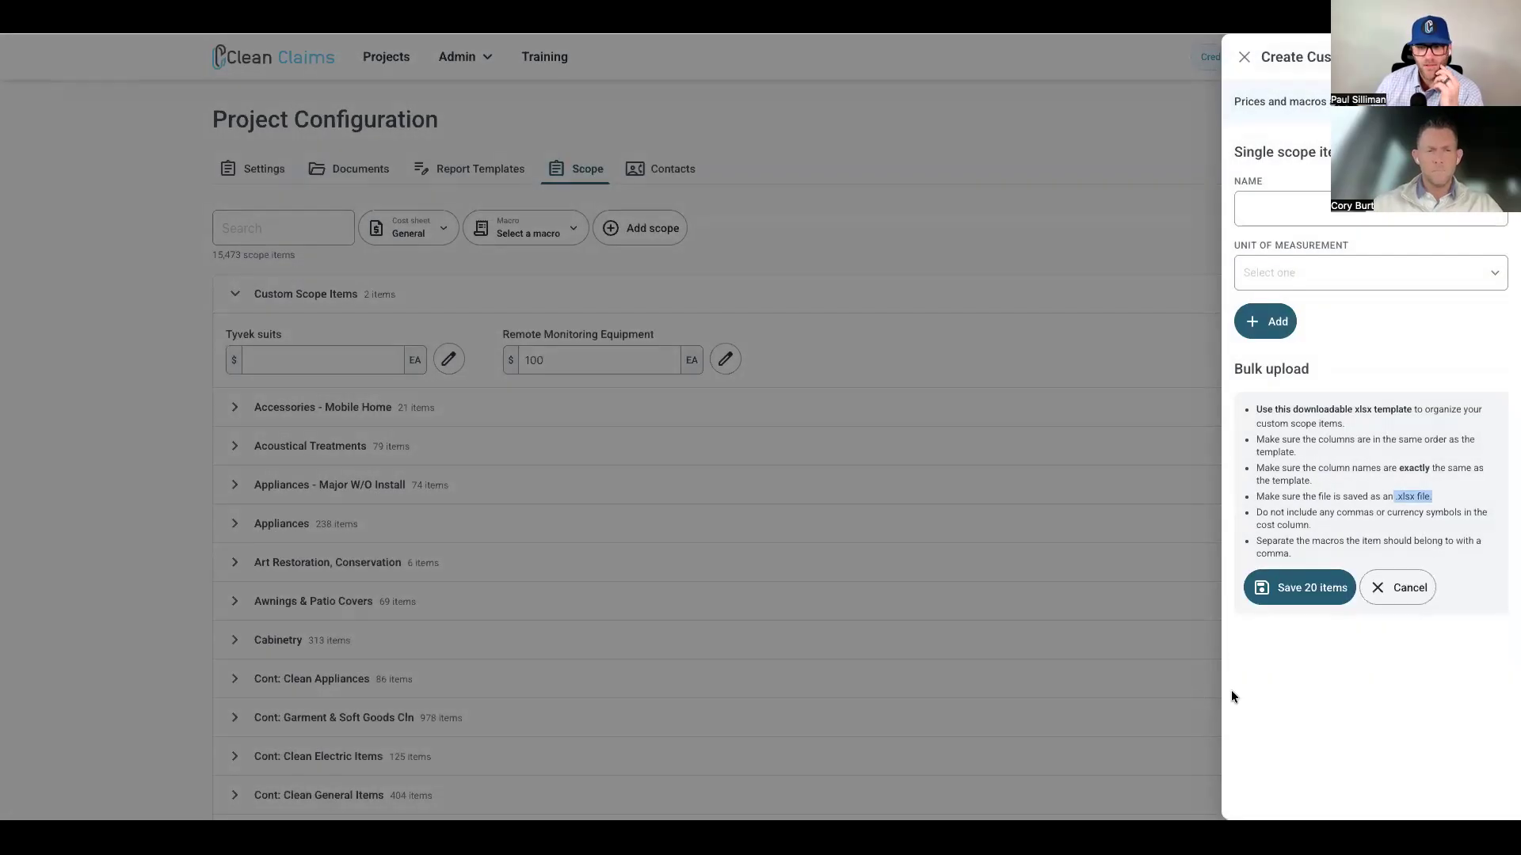
left_click(1313, 594)
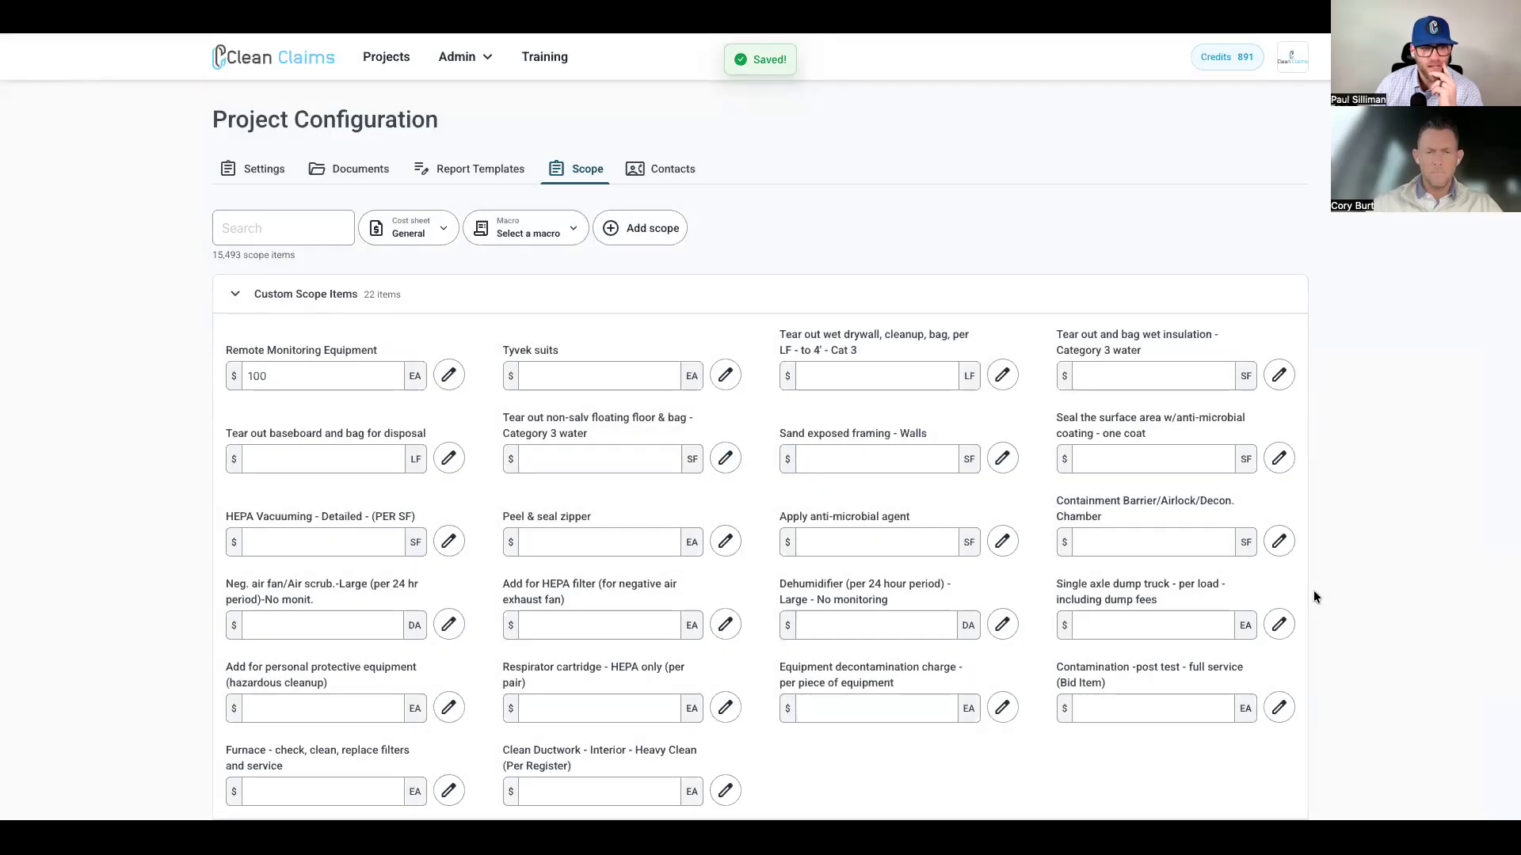
scroll(802, 451, "down", 1)
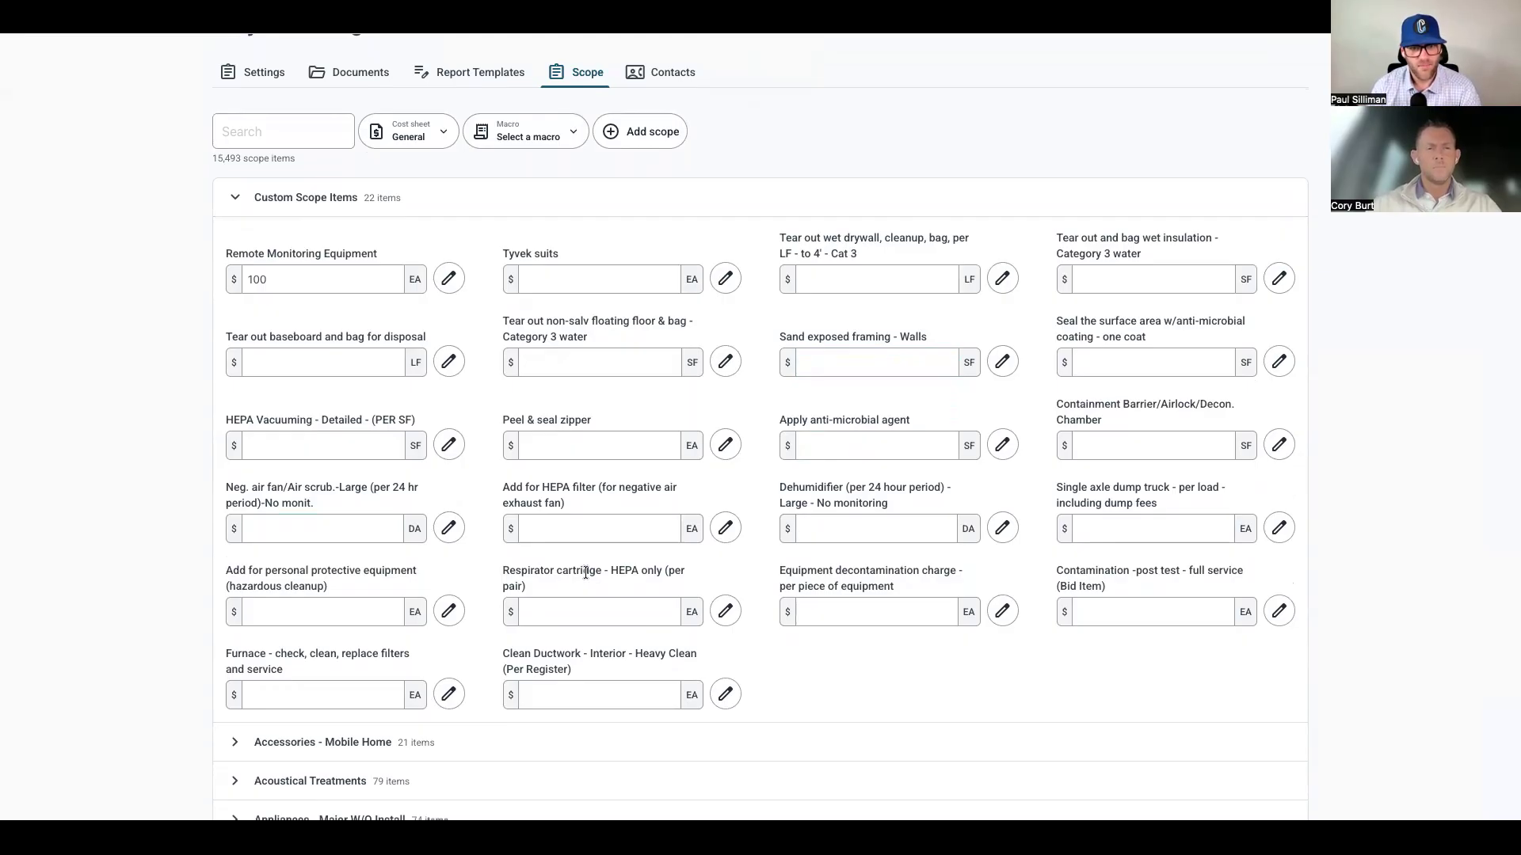
- Collapse Custom Scope Items and create a macro named Equipment with the description WTR Equipment
left_click(244, 197)
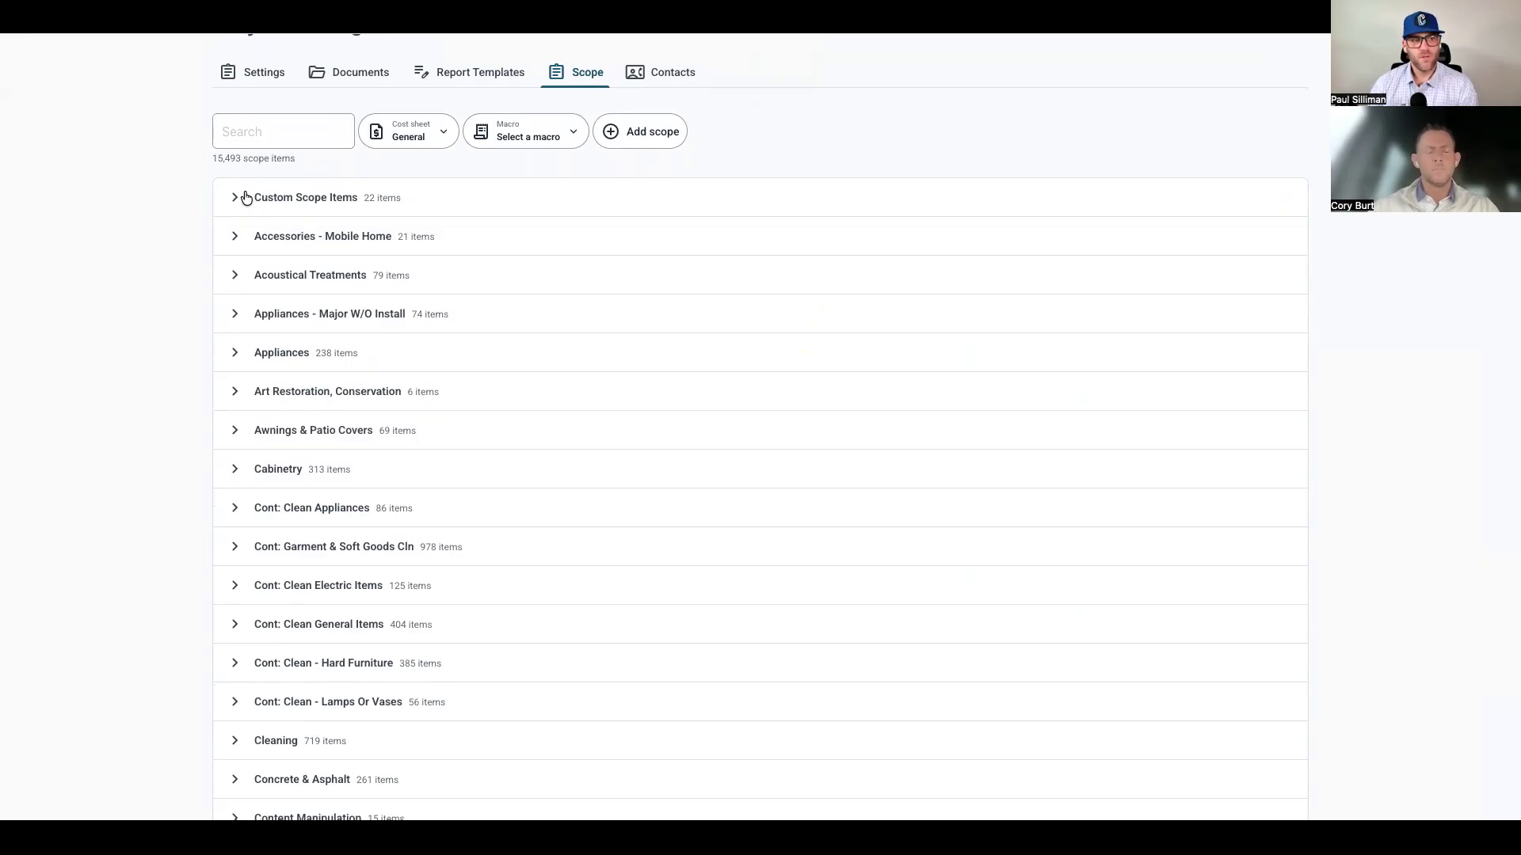
left_click(487, 135)
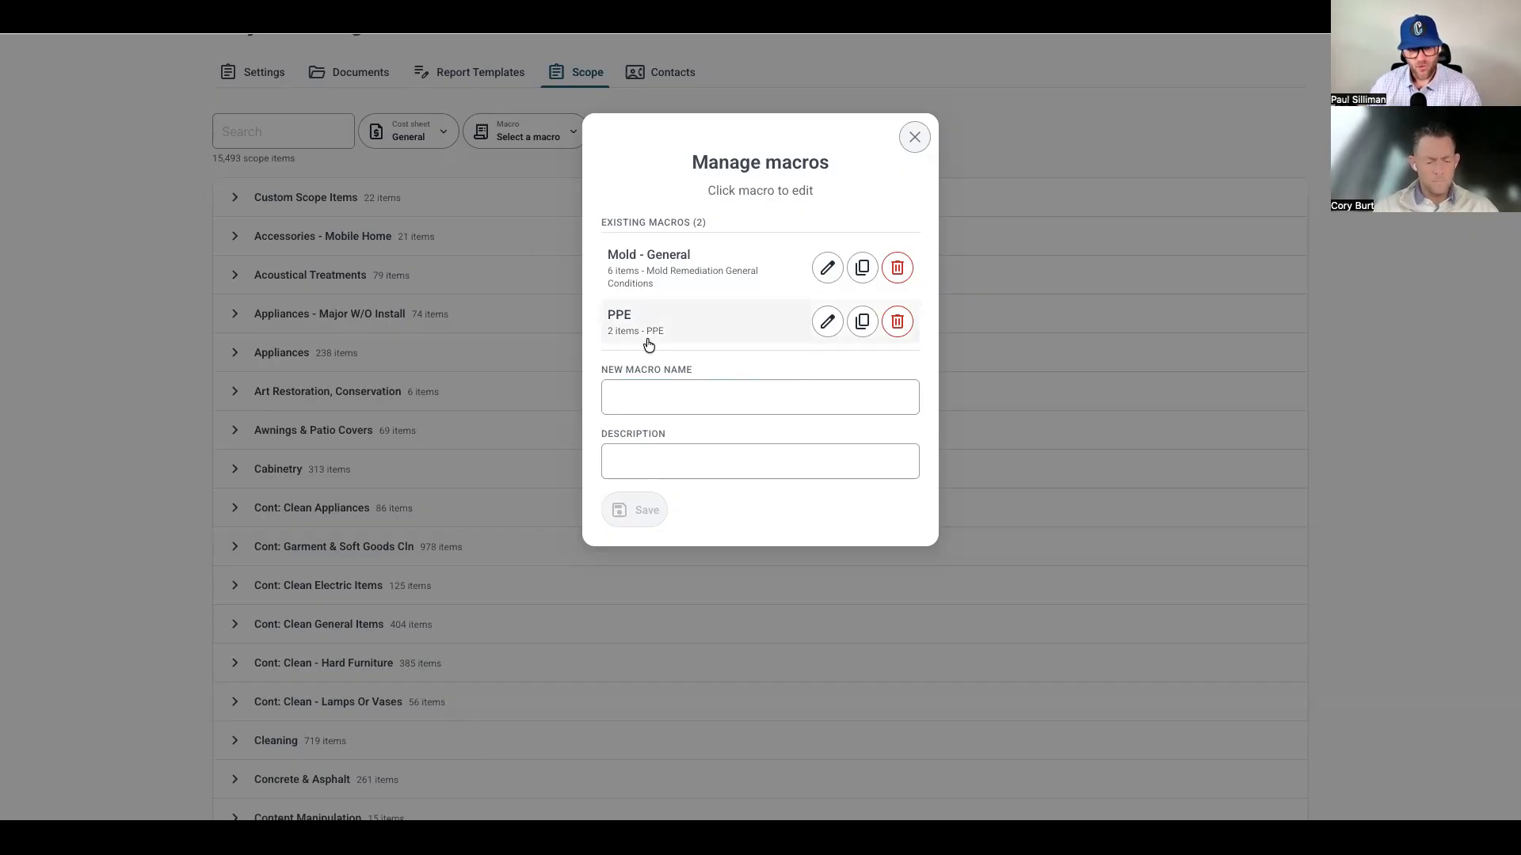
left_click(674, 402)
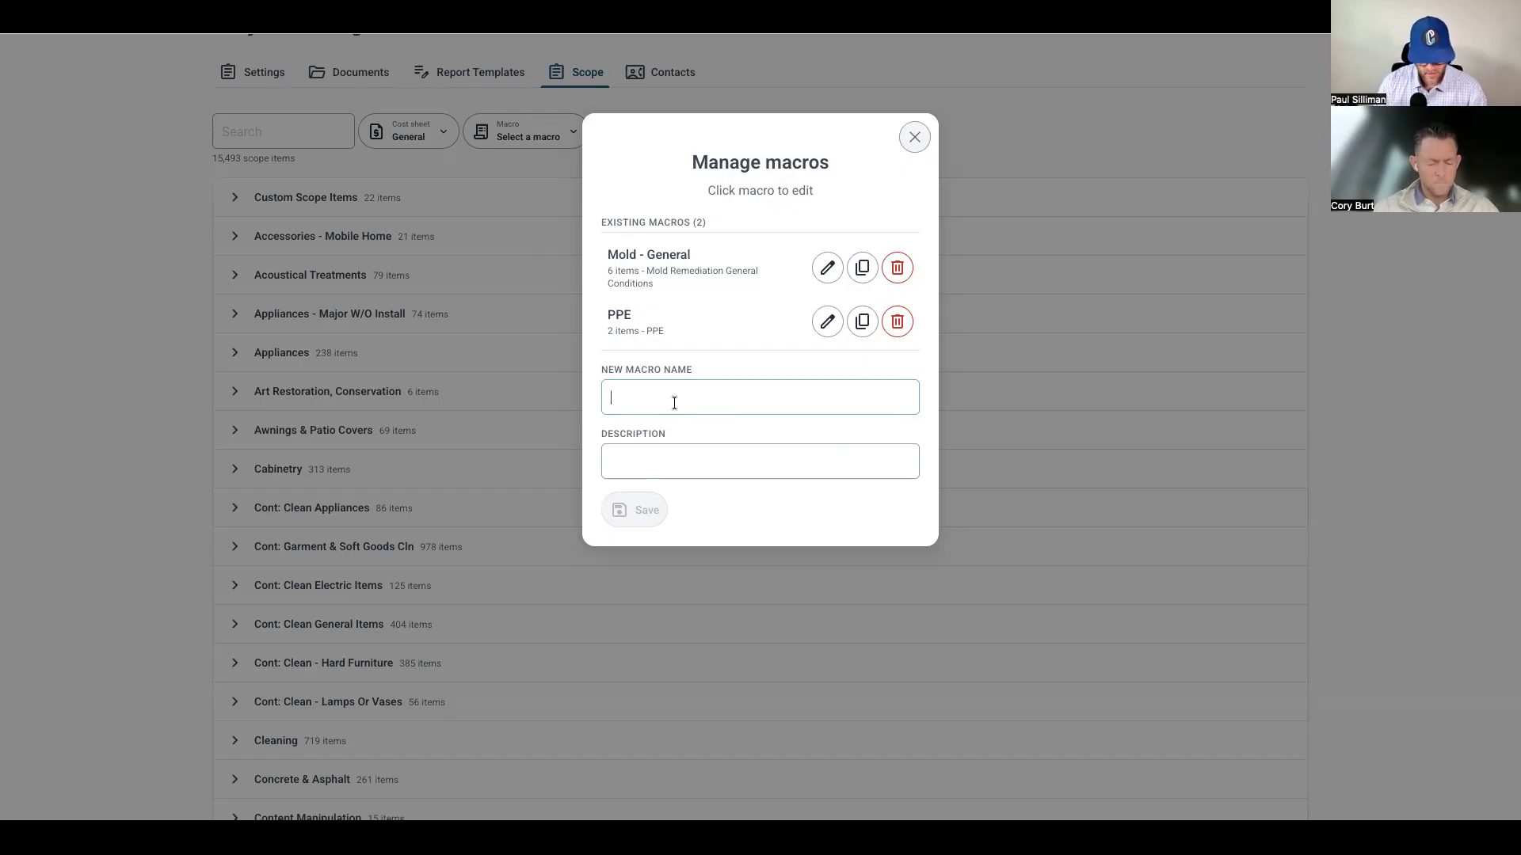
type("Equipment")
left_click(711, 463)
type("WTR Equipment")
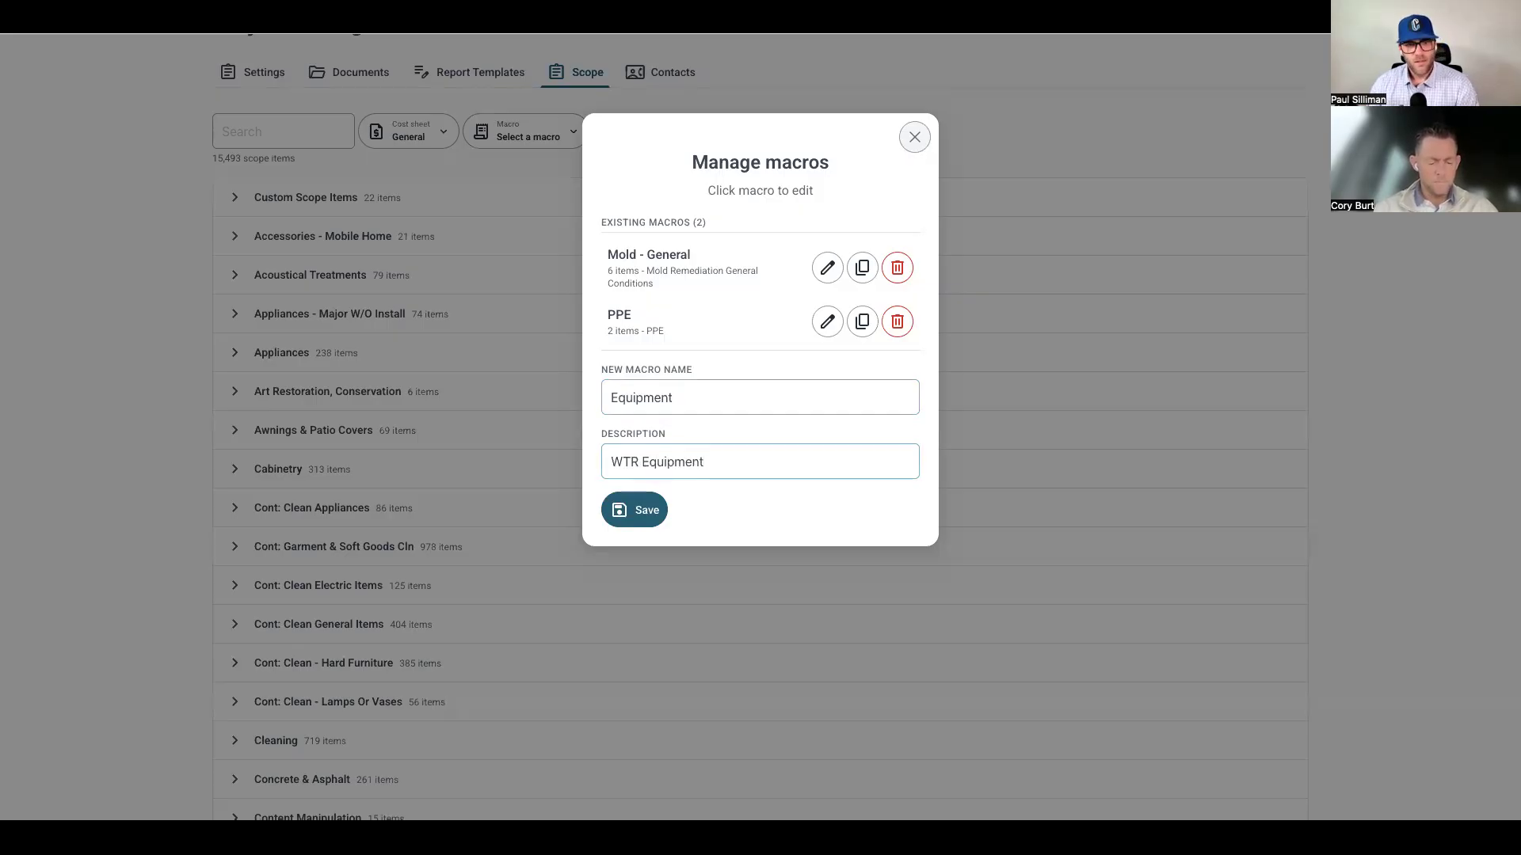
left_click(633, 510)
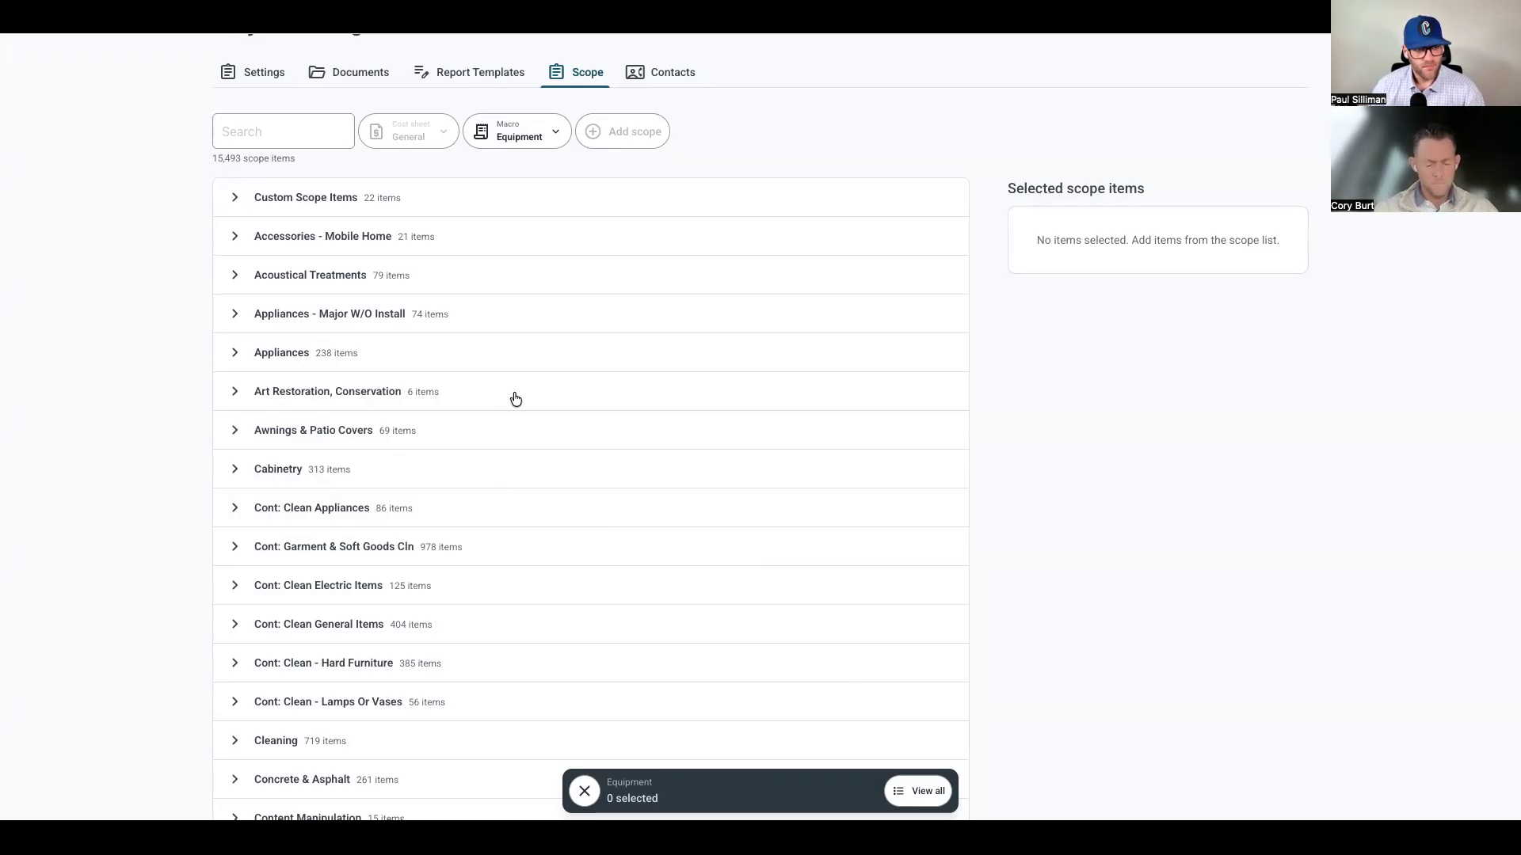
- Add the custom scope item Remote Monitoring Equipment to the Equipment macro
left_click(236, 202)
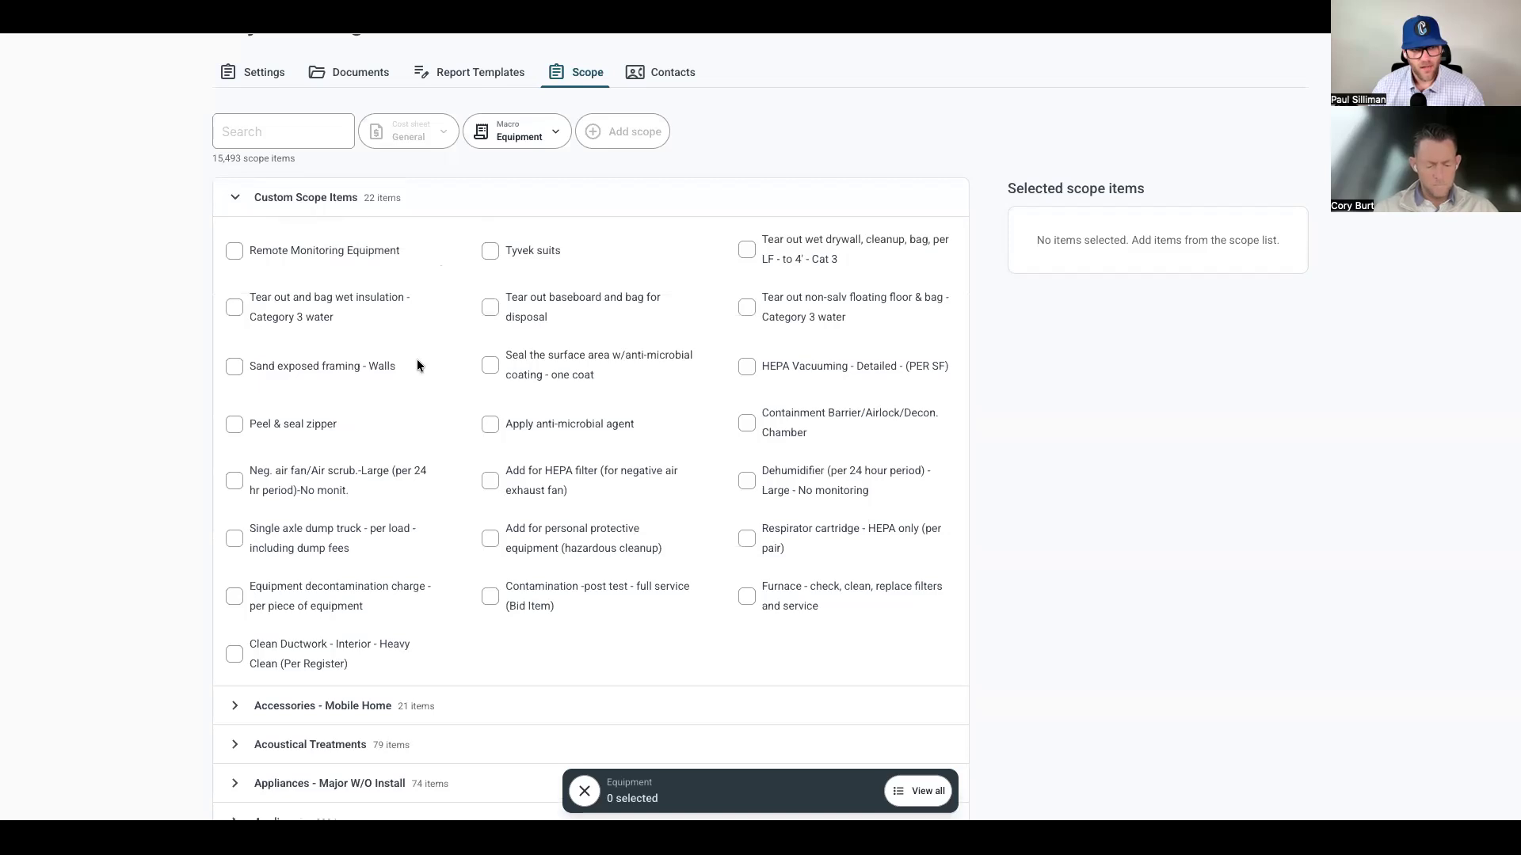
scroll(416, 359, "down", 1)
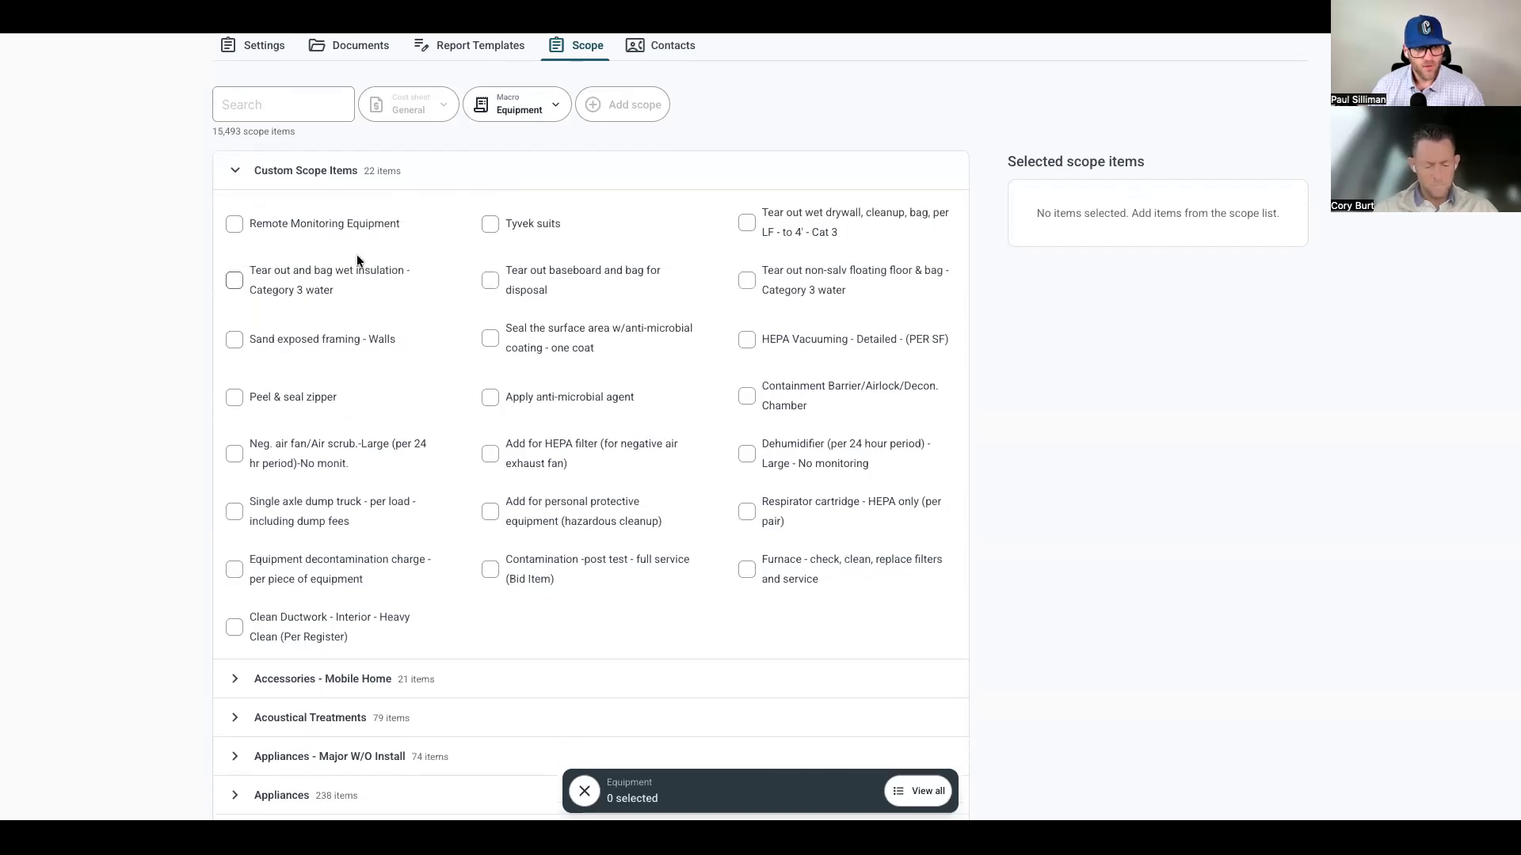
left_click(234, 223)
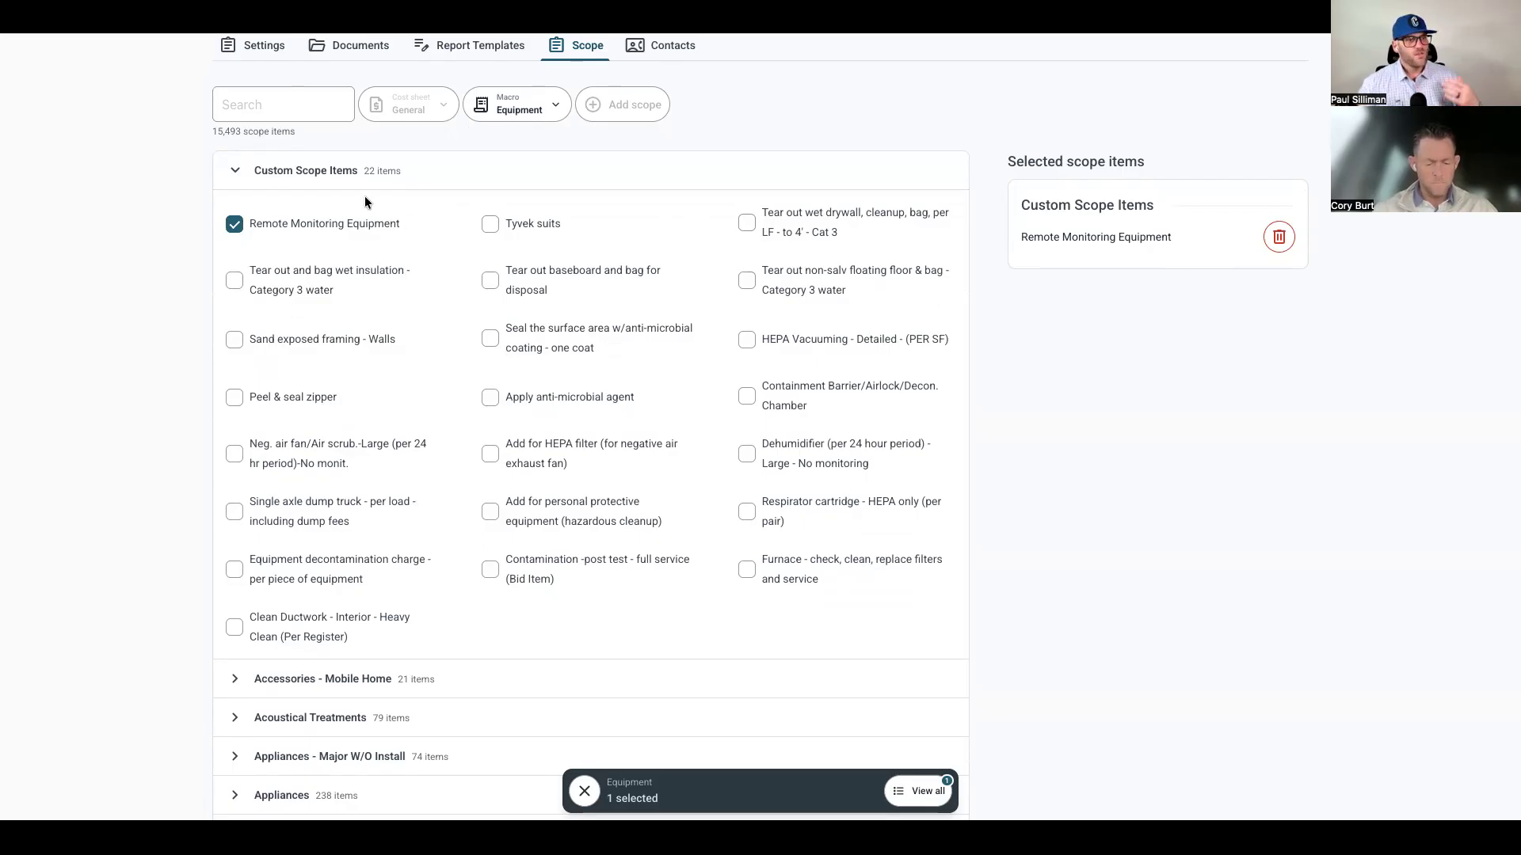
- Search the scope for "deh" and expand Water Extraction & Remediation to view the dehumidifier items
left_click(273, 101)
type("sd")
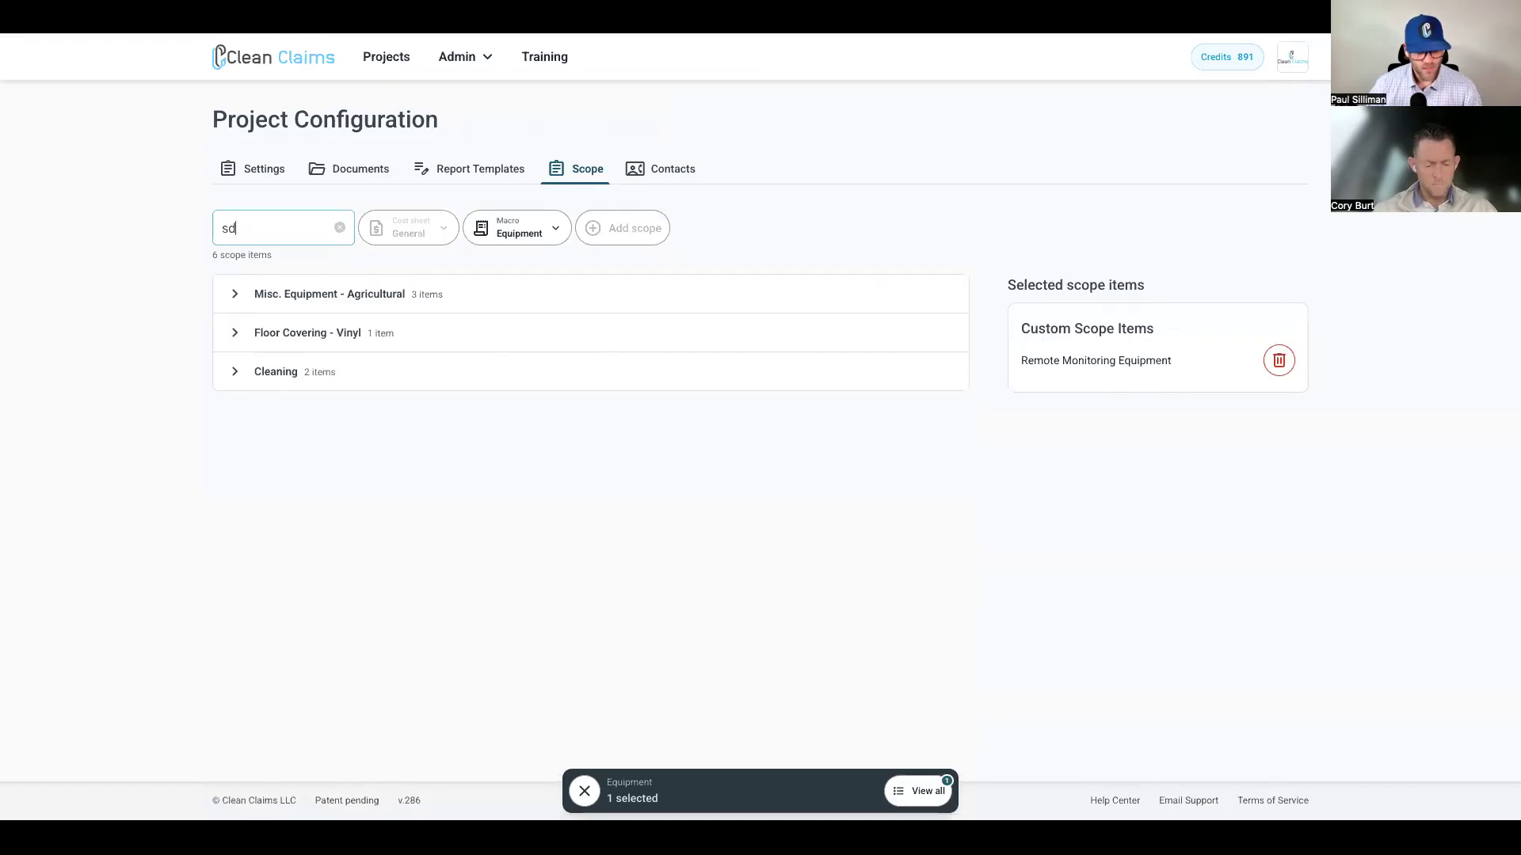
key("BackSpace")
key("BackSpace")
type("deh")
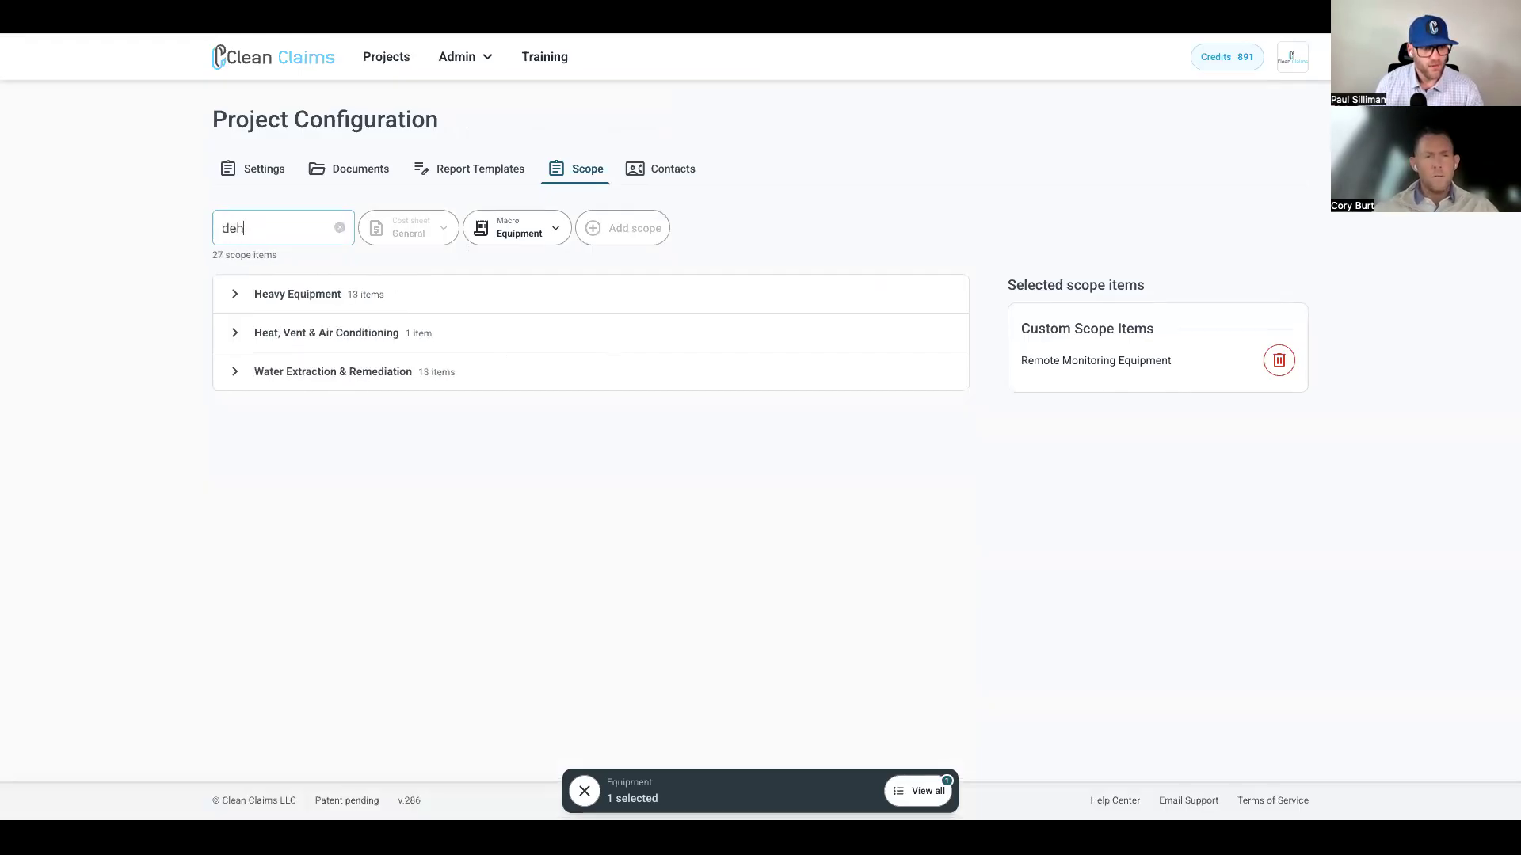
left_click(236, 367)
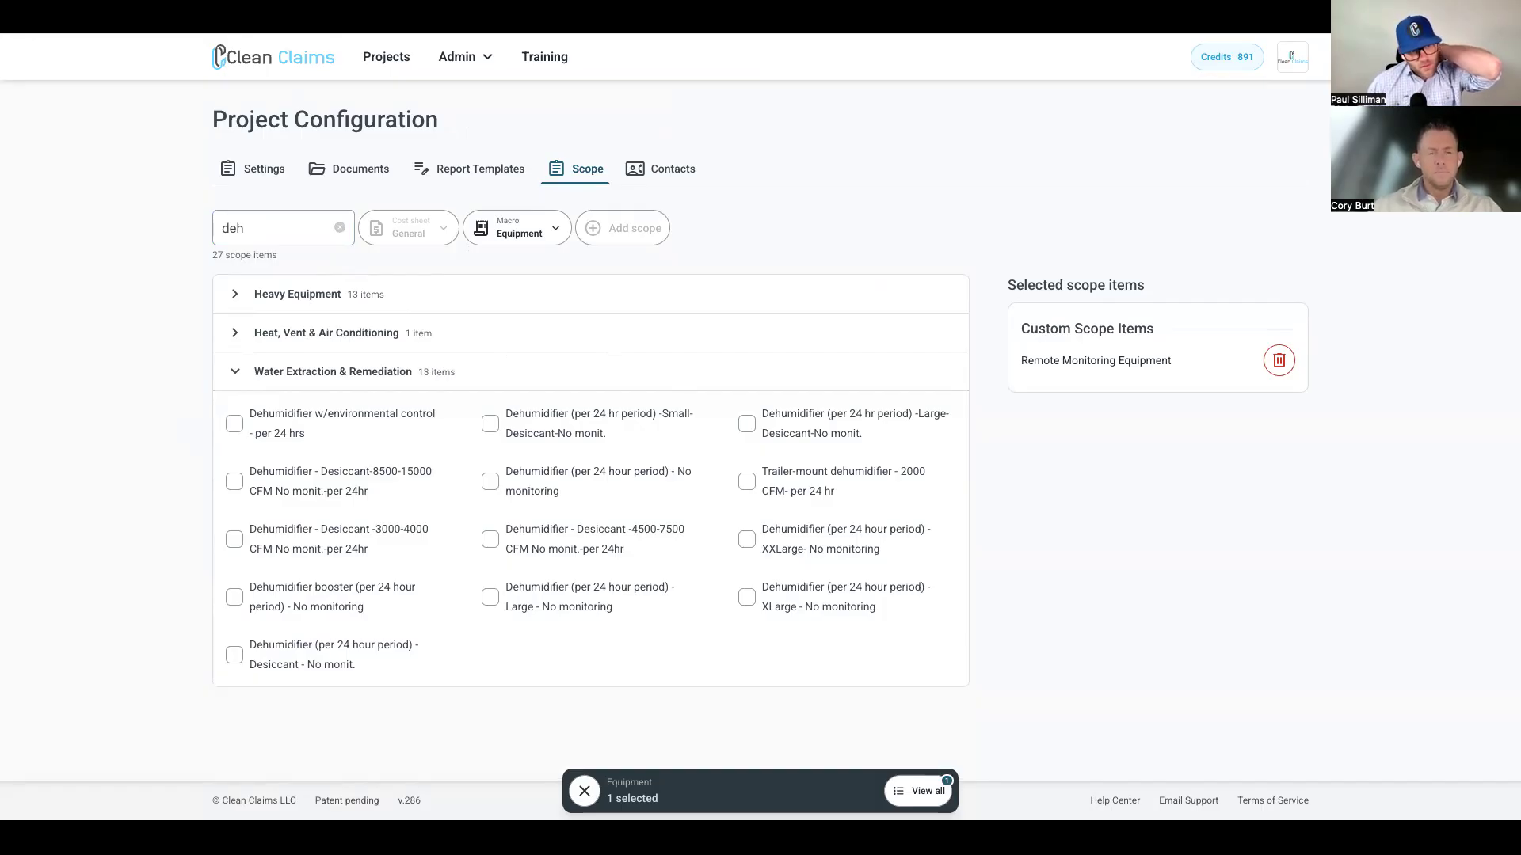
- Reload the scope configuration page and reopen the Equipment macro for editing
left_click(72, 19)
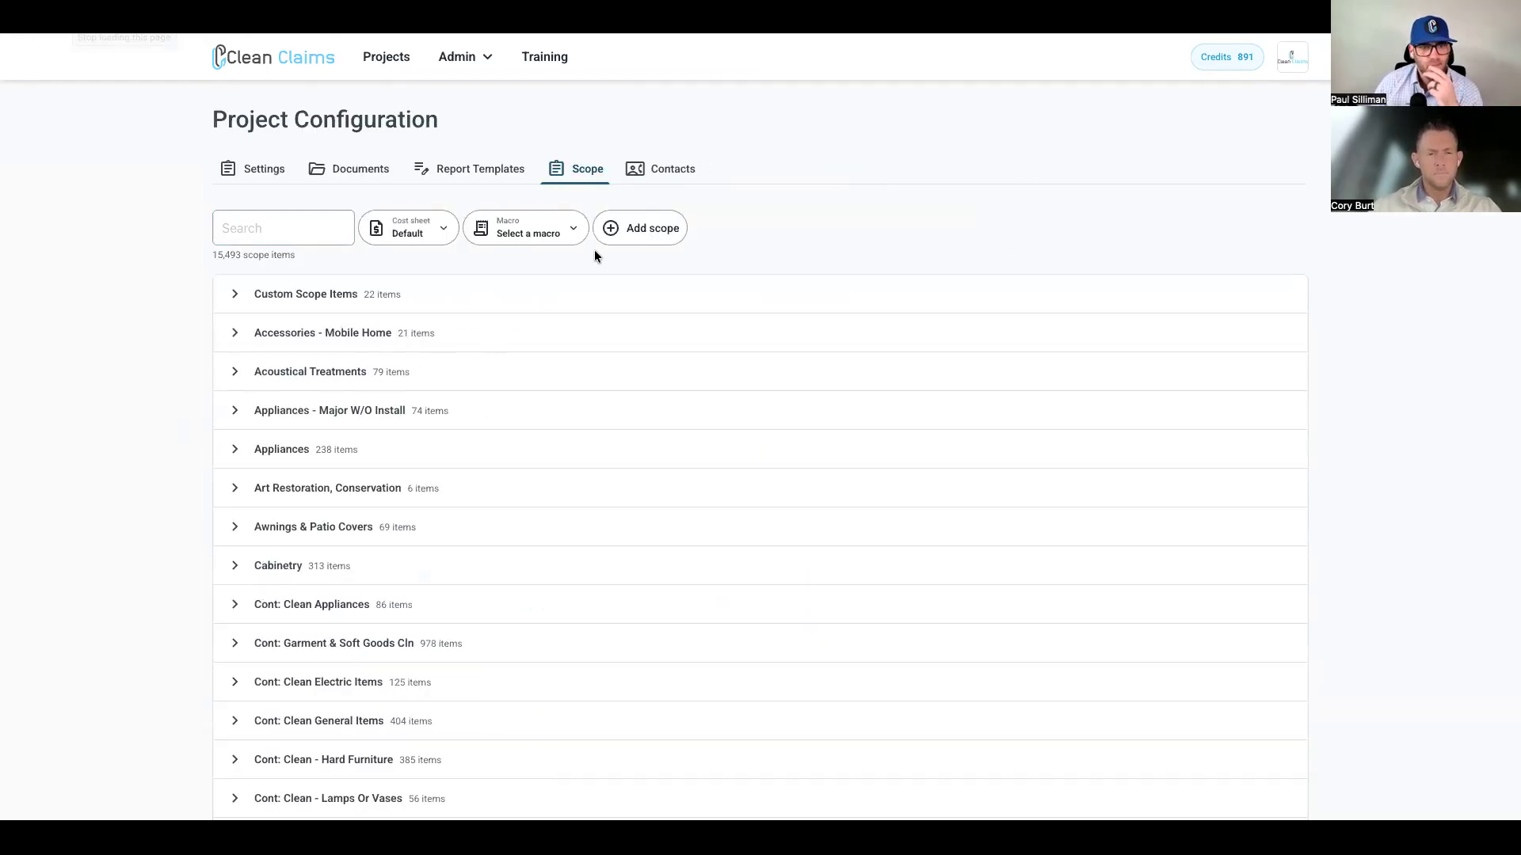
left_click(553, 233)
scroll(672, 418, "down", 1)
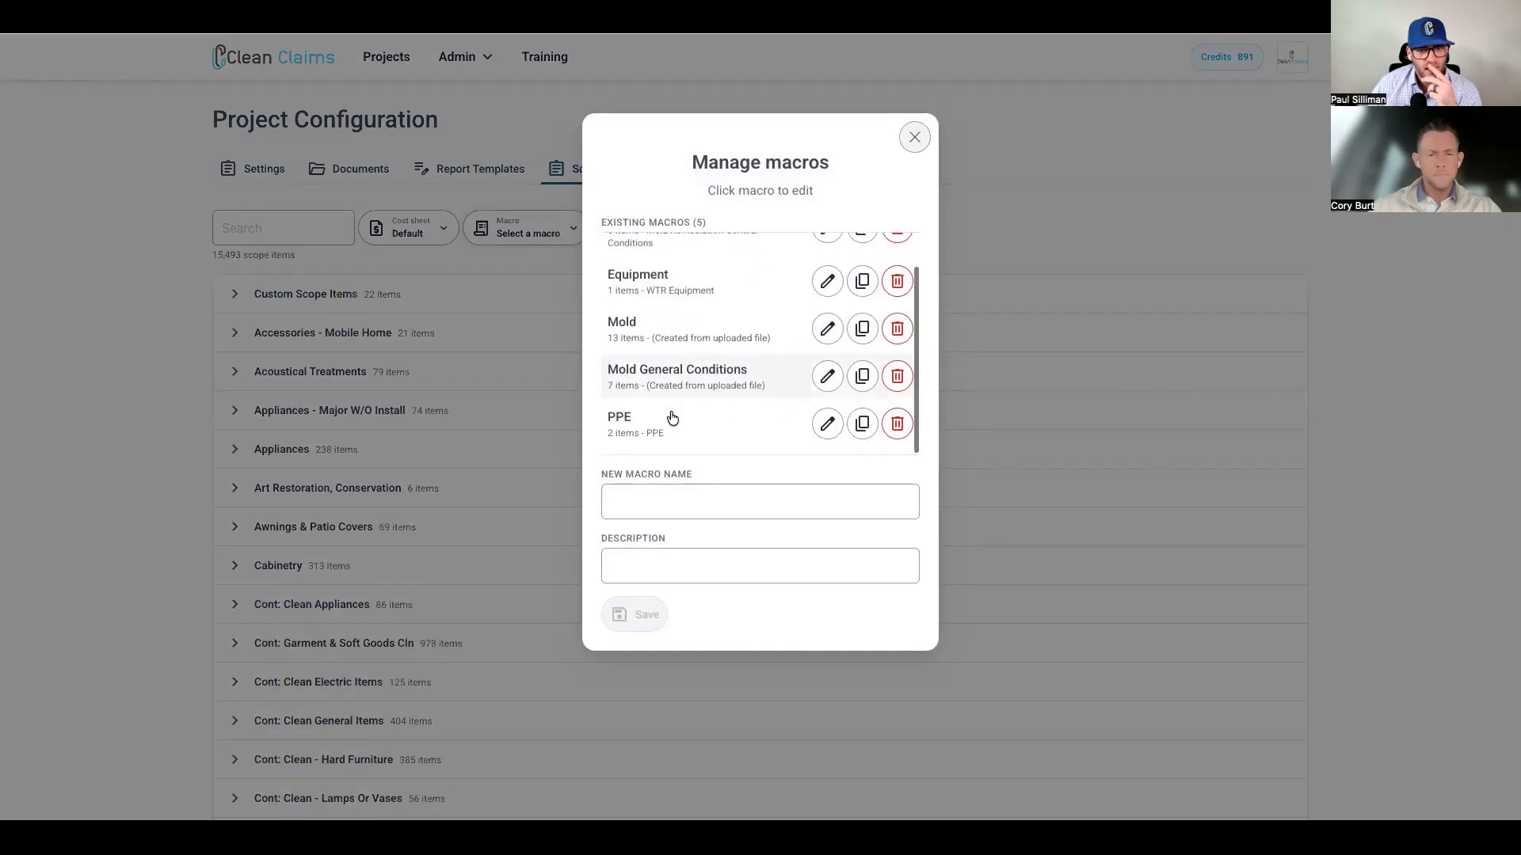
scroll(667, 410, "up", 1)
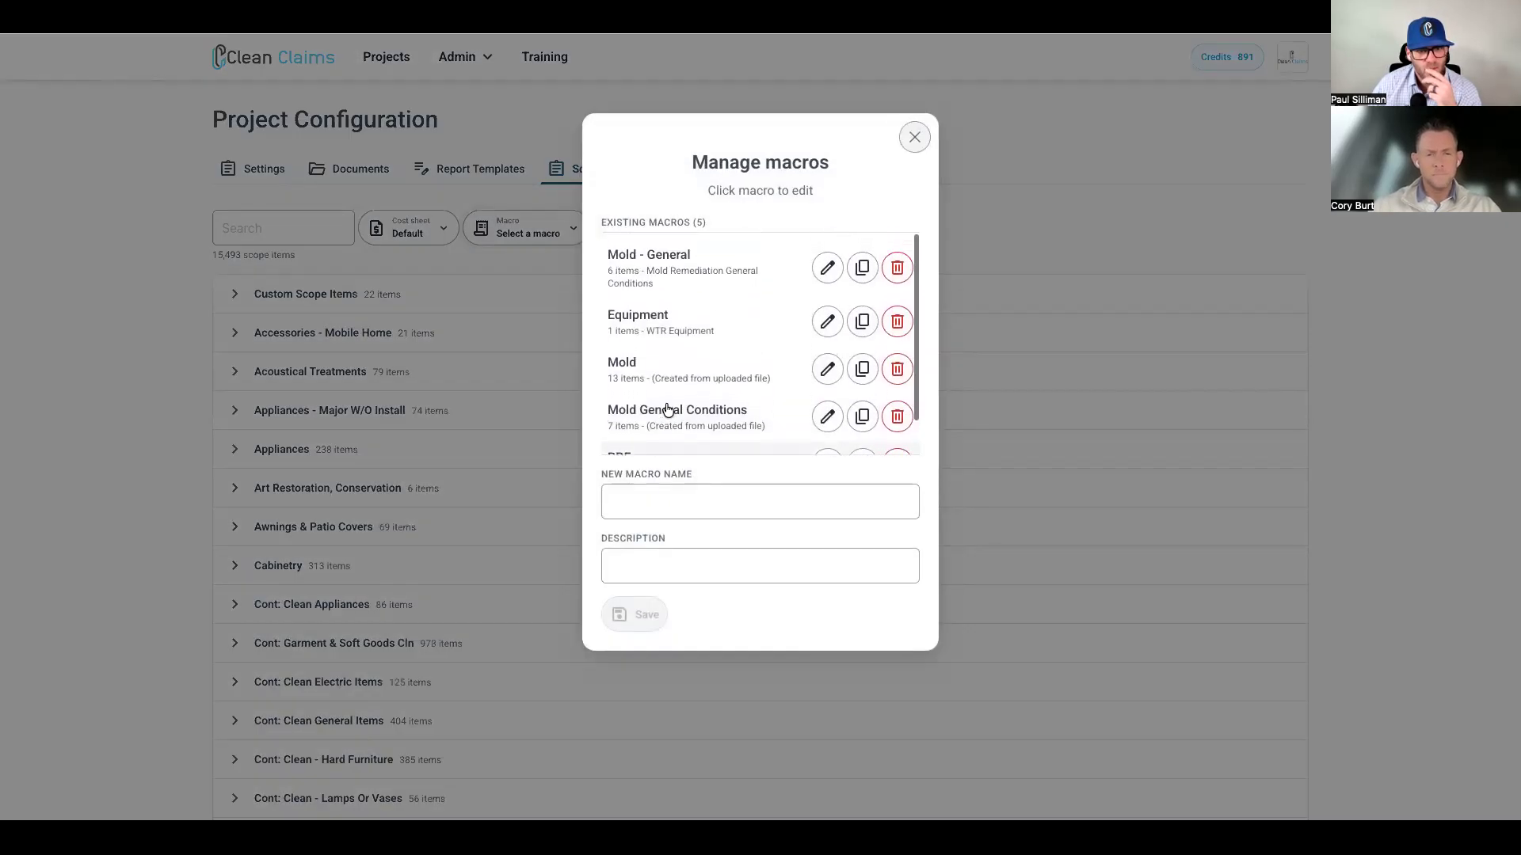
left_click(654, 325)
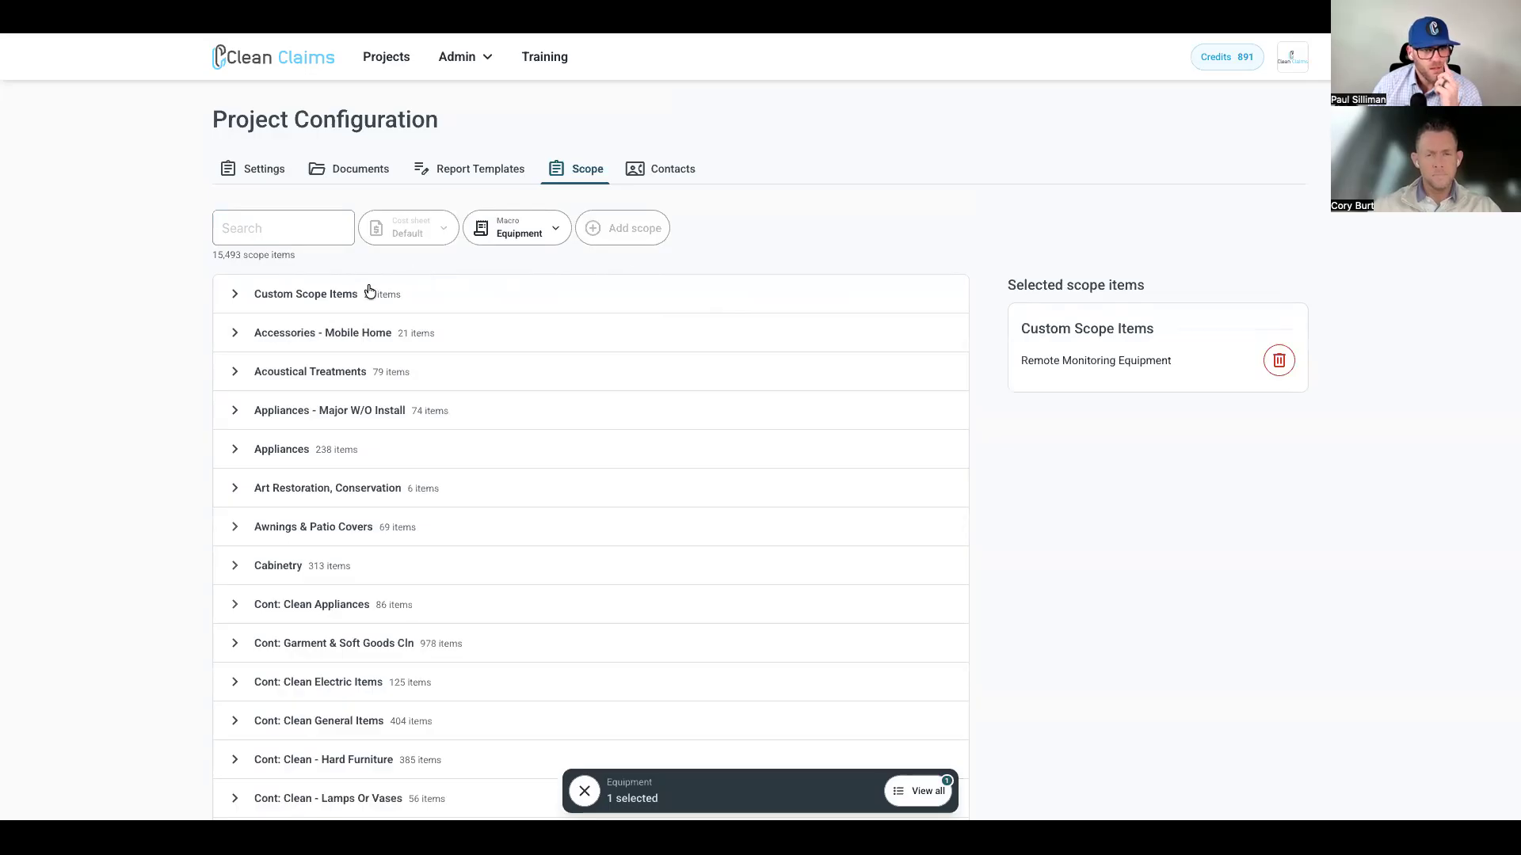
- Add Peel & seal zipper, Sand exposed framing - Walls, and Tear out and bag wet insulation - Category 3 water to the Equipment macro
left_click(305, 300)
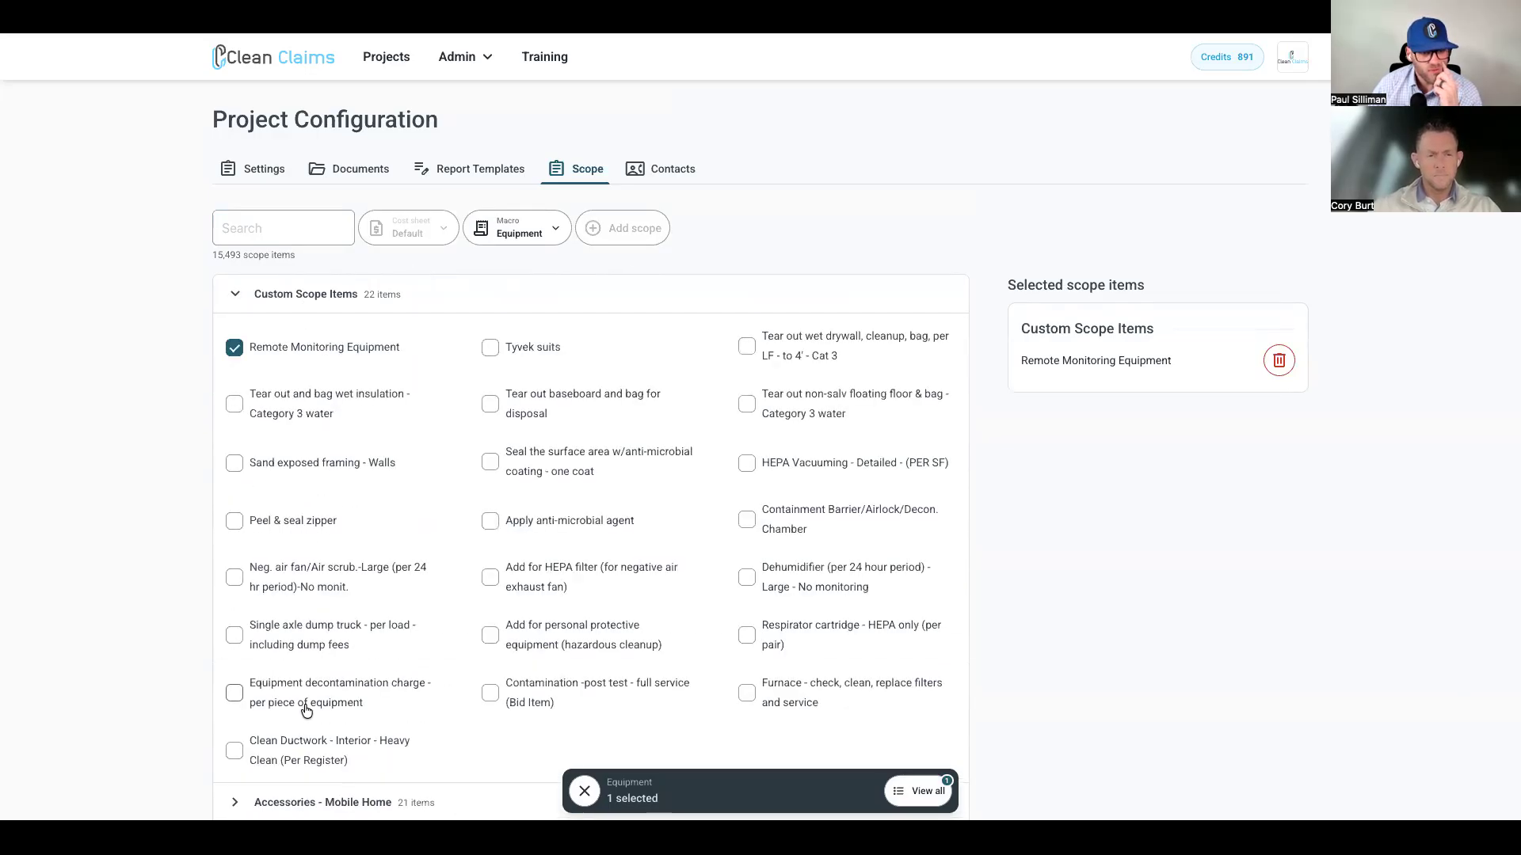
left_click(235, 520)
left_click(235, 464)
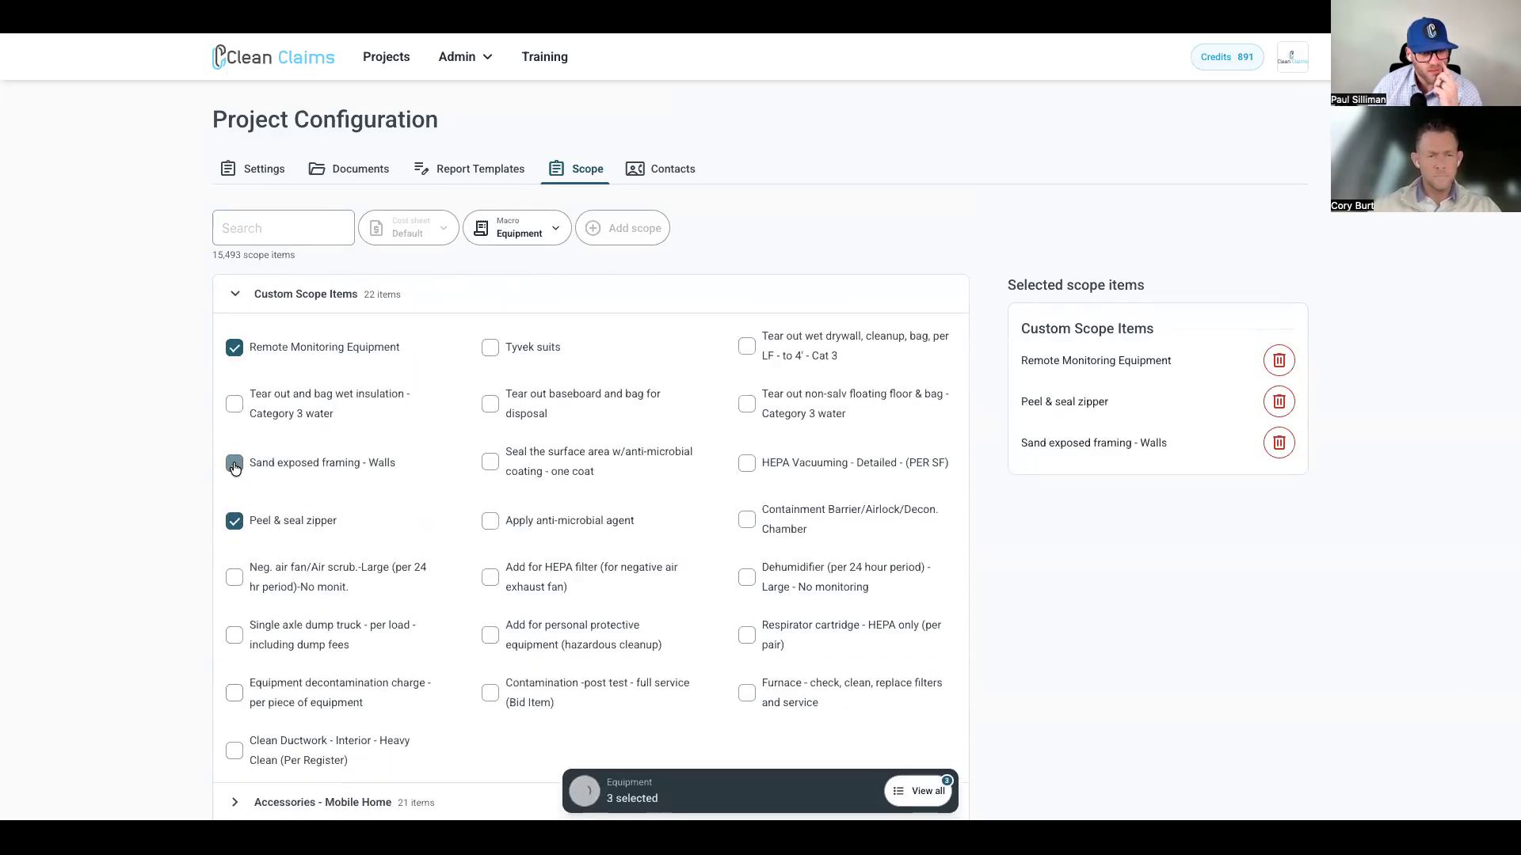
left_click(236, 407)
- Remove the wet insulation tear-out, Sand exposed framing - Walls and Peel & seal zipper items from the Equipment macro
left_click(235, 406)
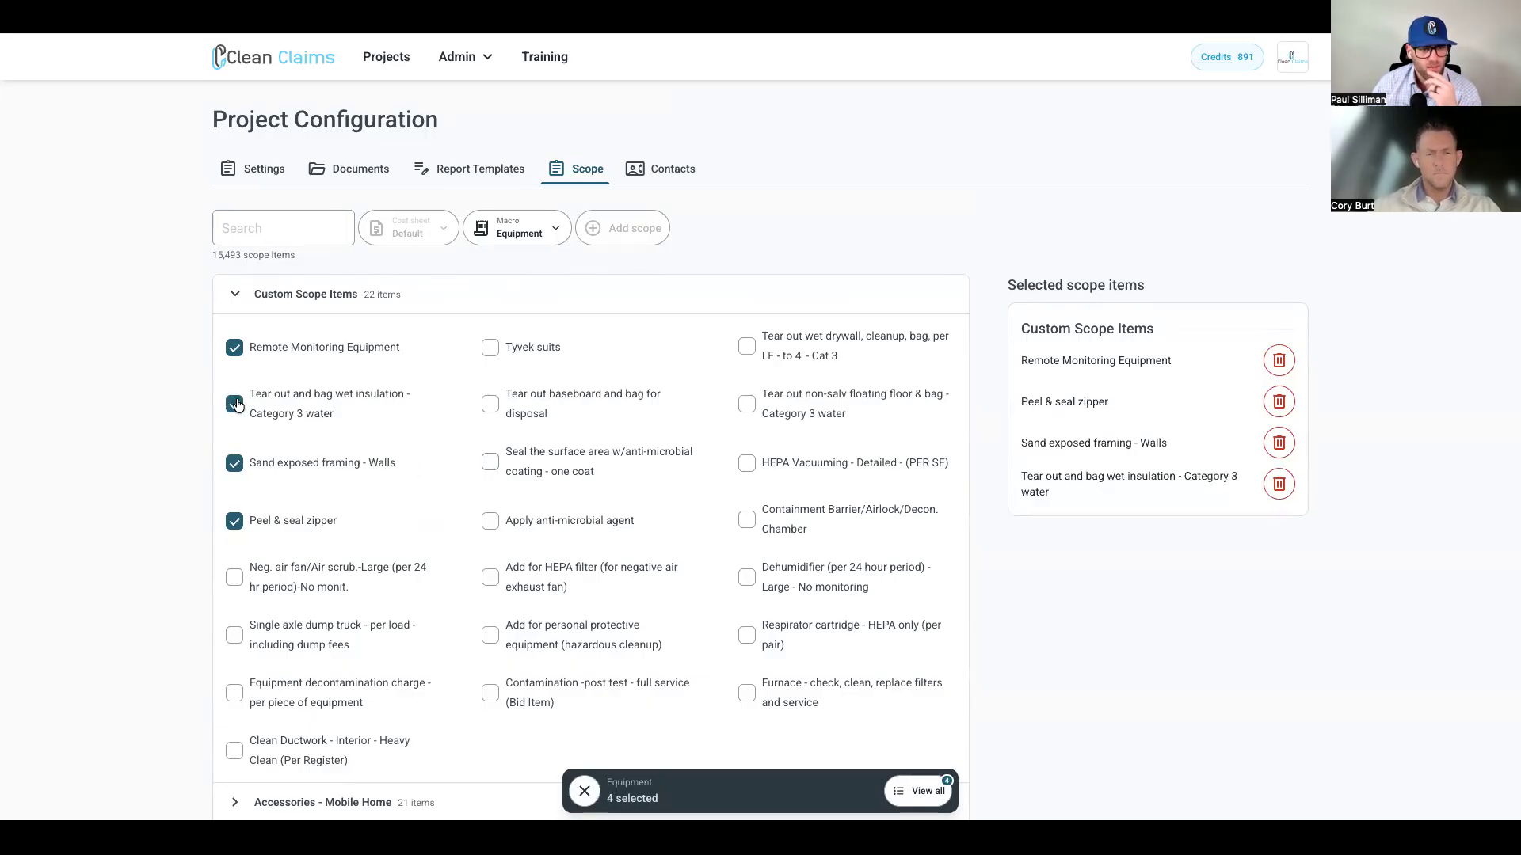
left_click(233, 464)
left_click(234, 520)
left_click(234, 578)
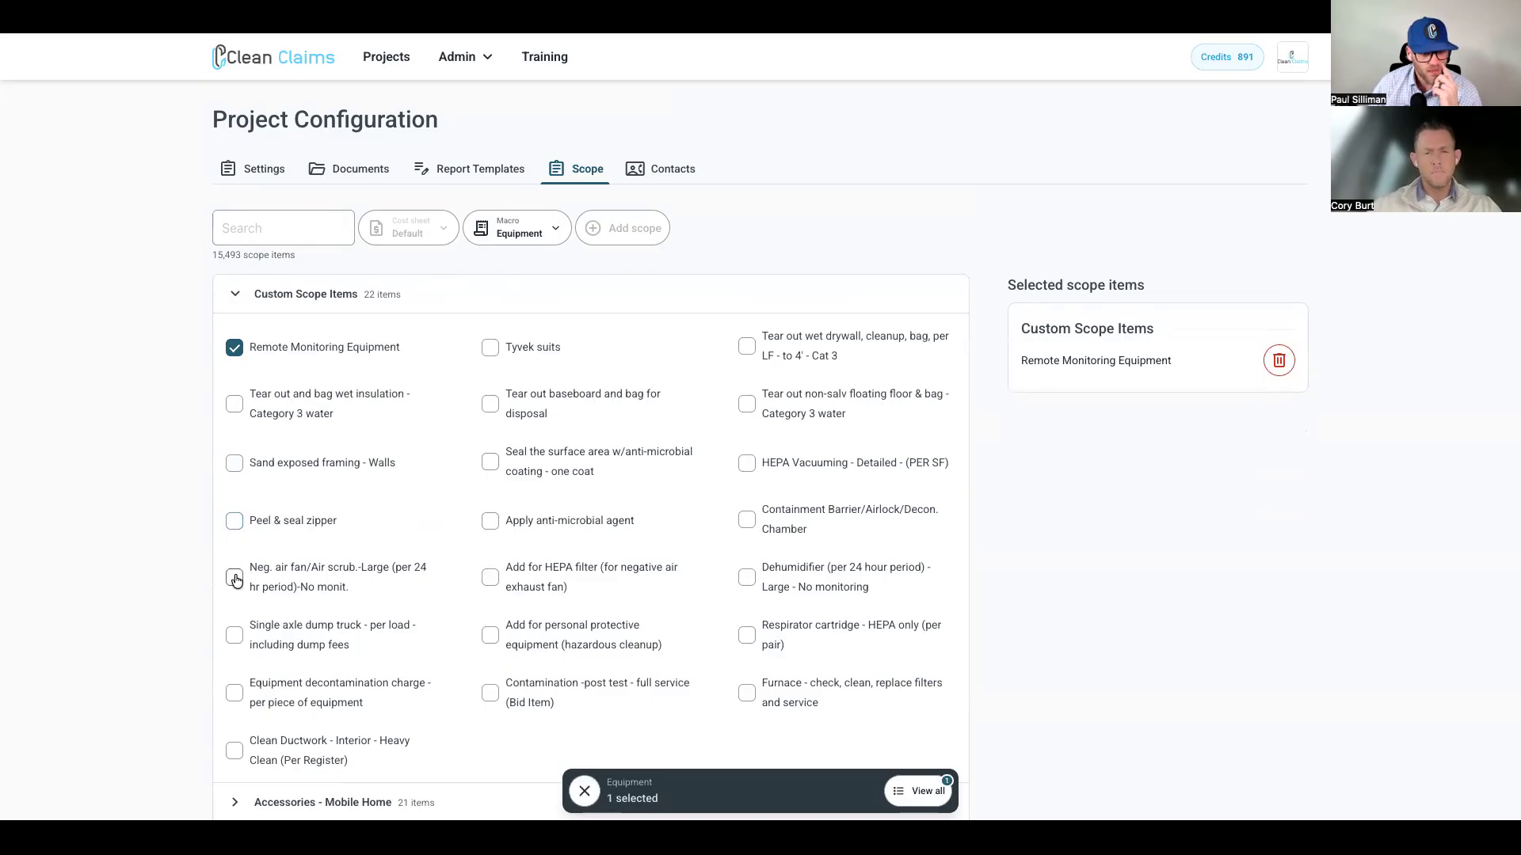
- Add the large negative air fan, HEPA filter and large dehumidifier to the Equipment macro, review its selected items and close it
left_click(491, 577)
scroll(789, 598, "down", 1)
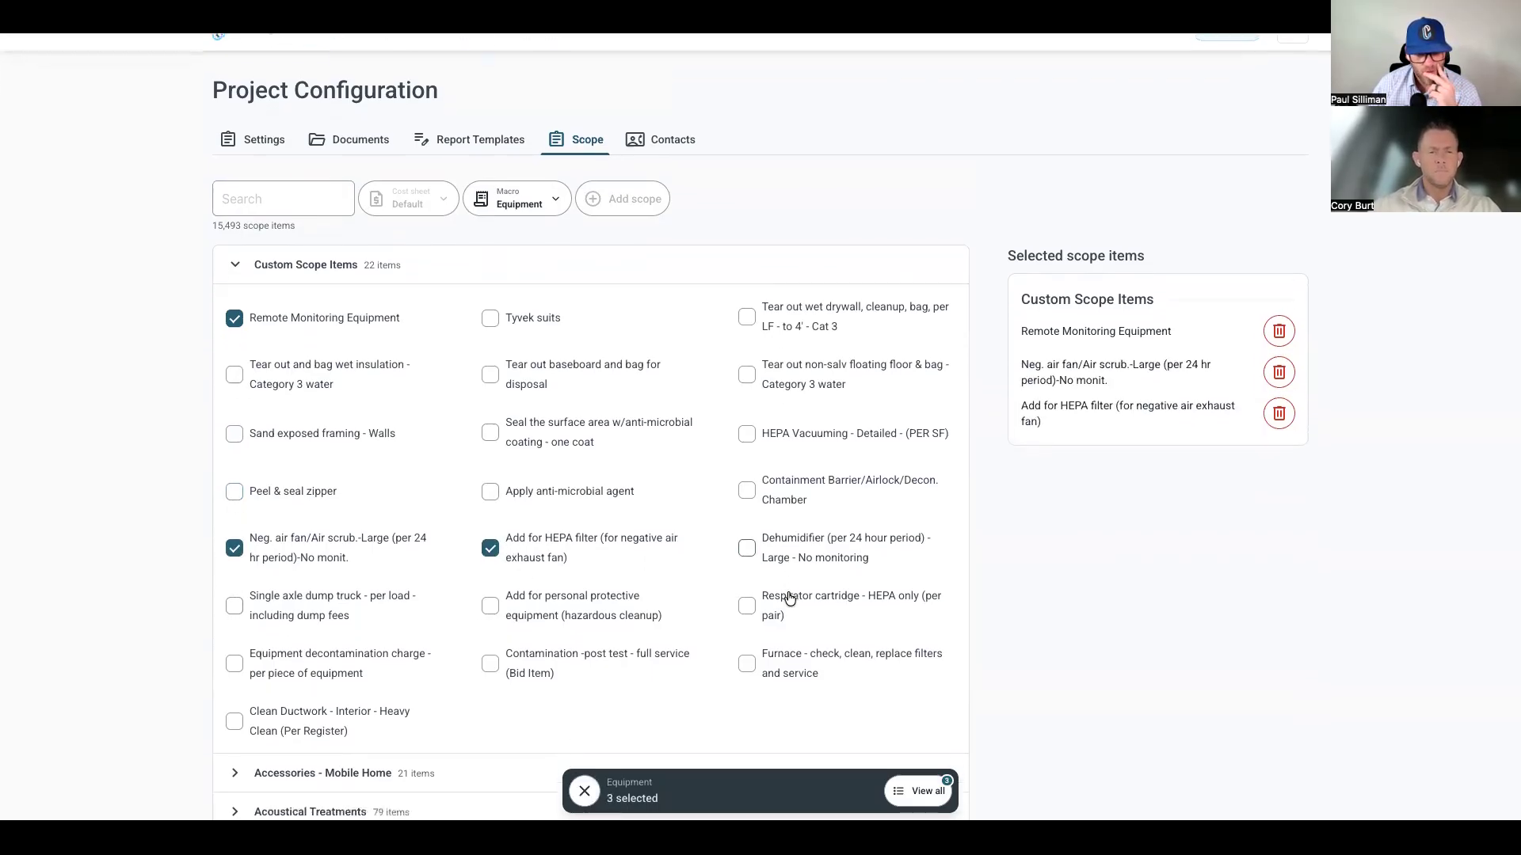
left_click(747, 546)
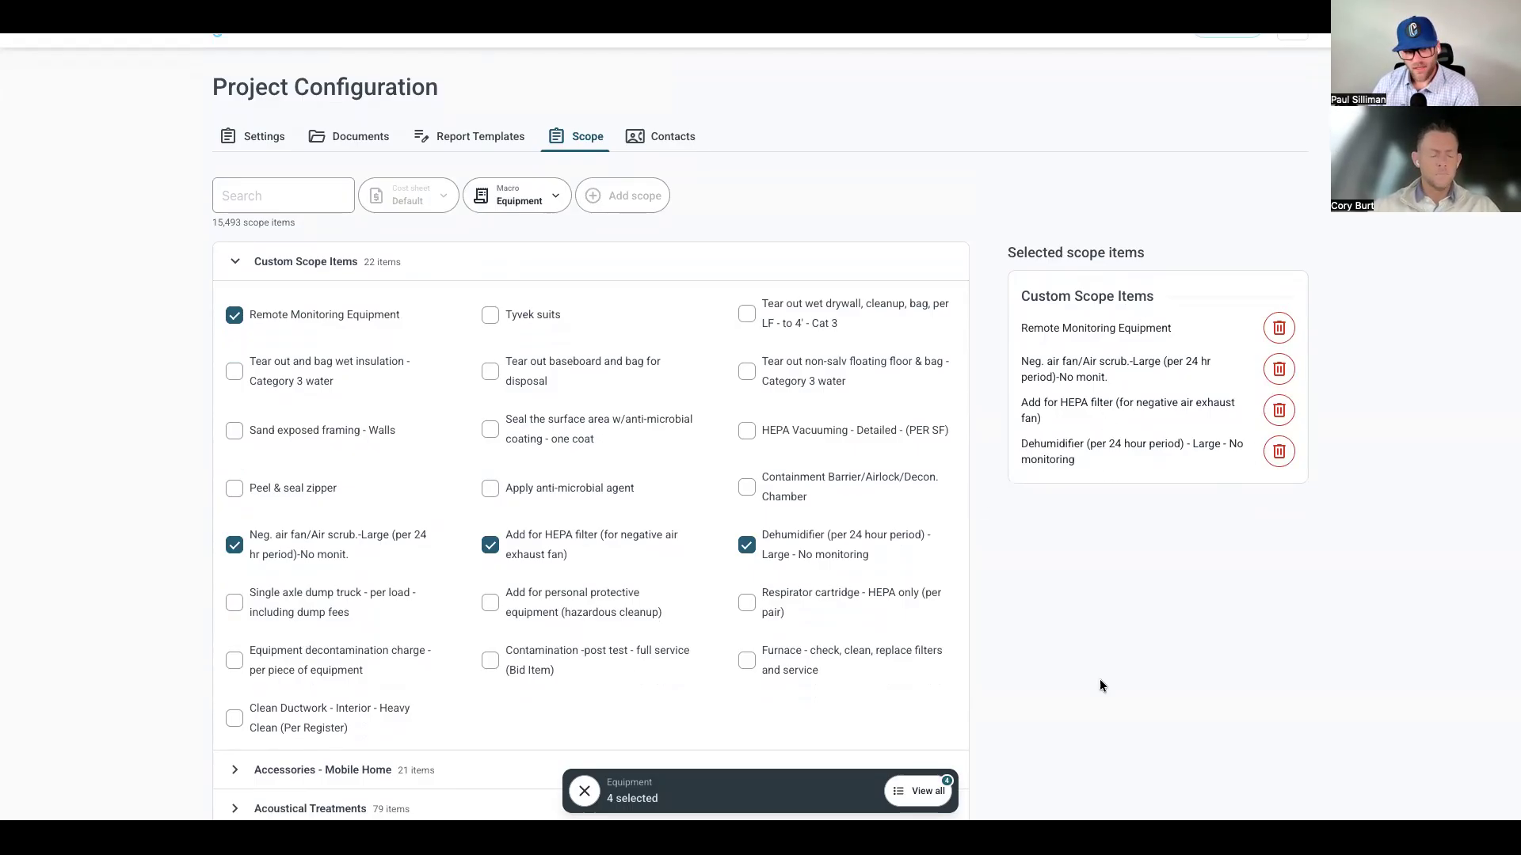
left_click(925, 786)
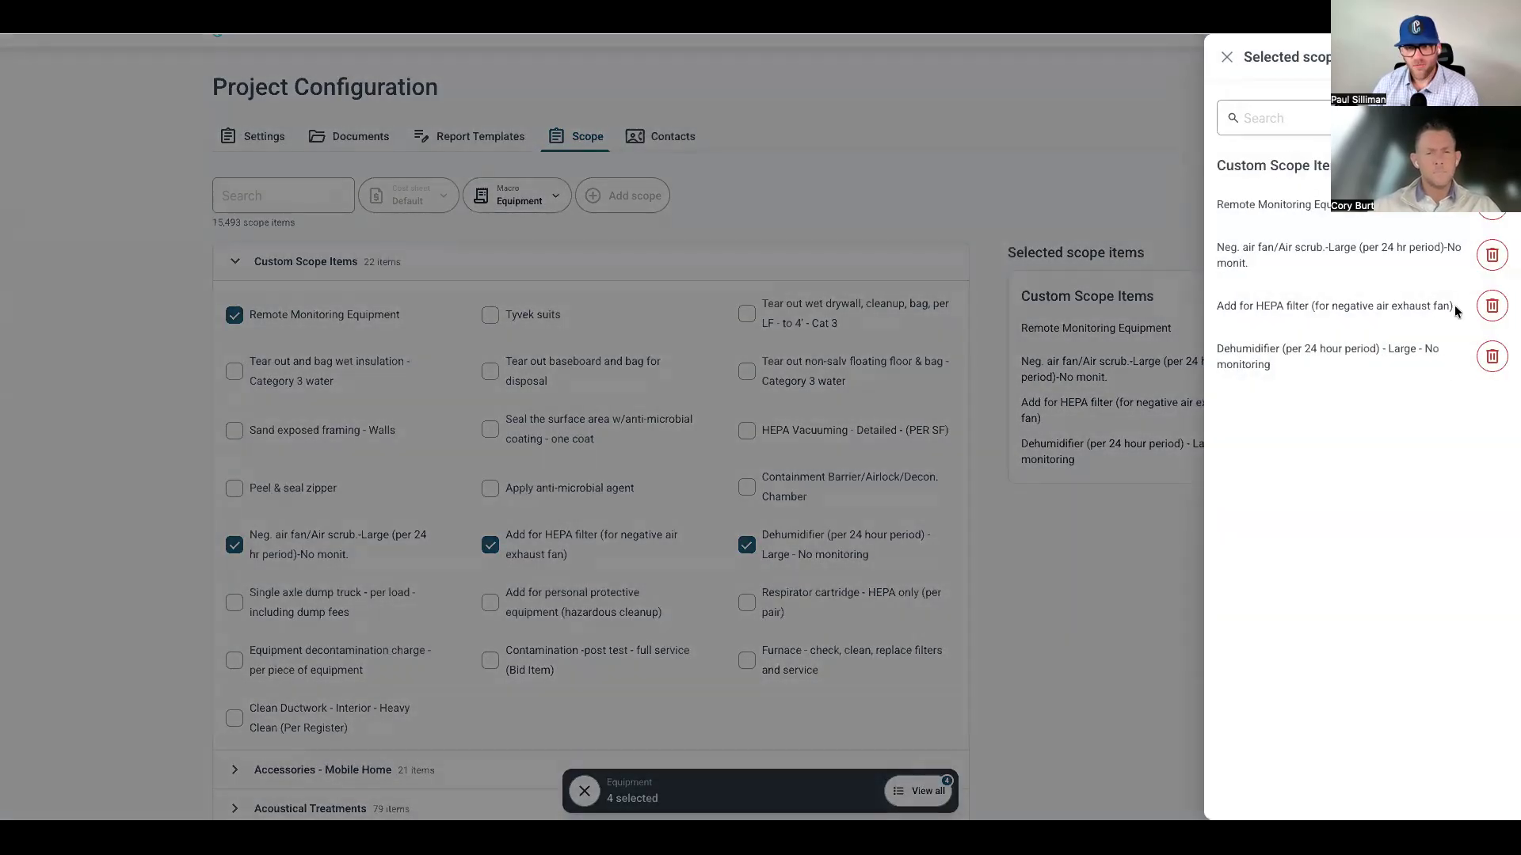
left_click(1054, 174)
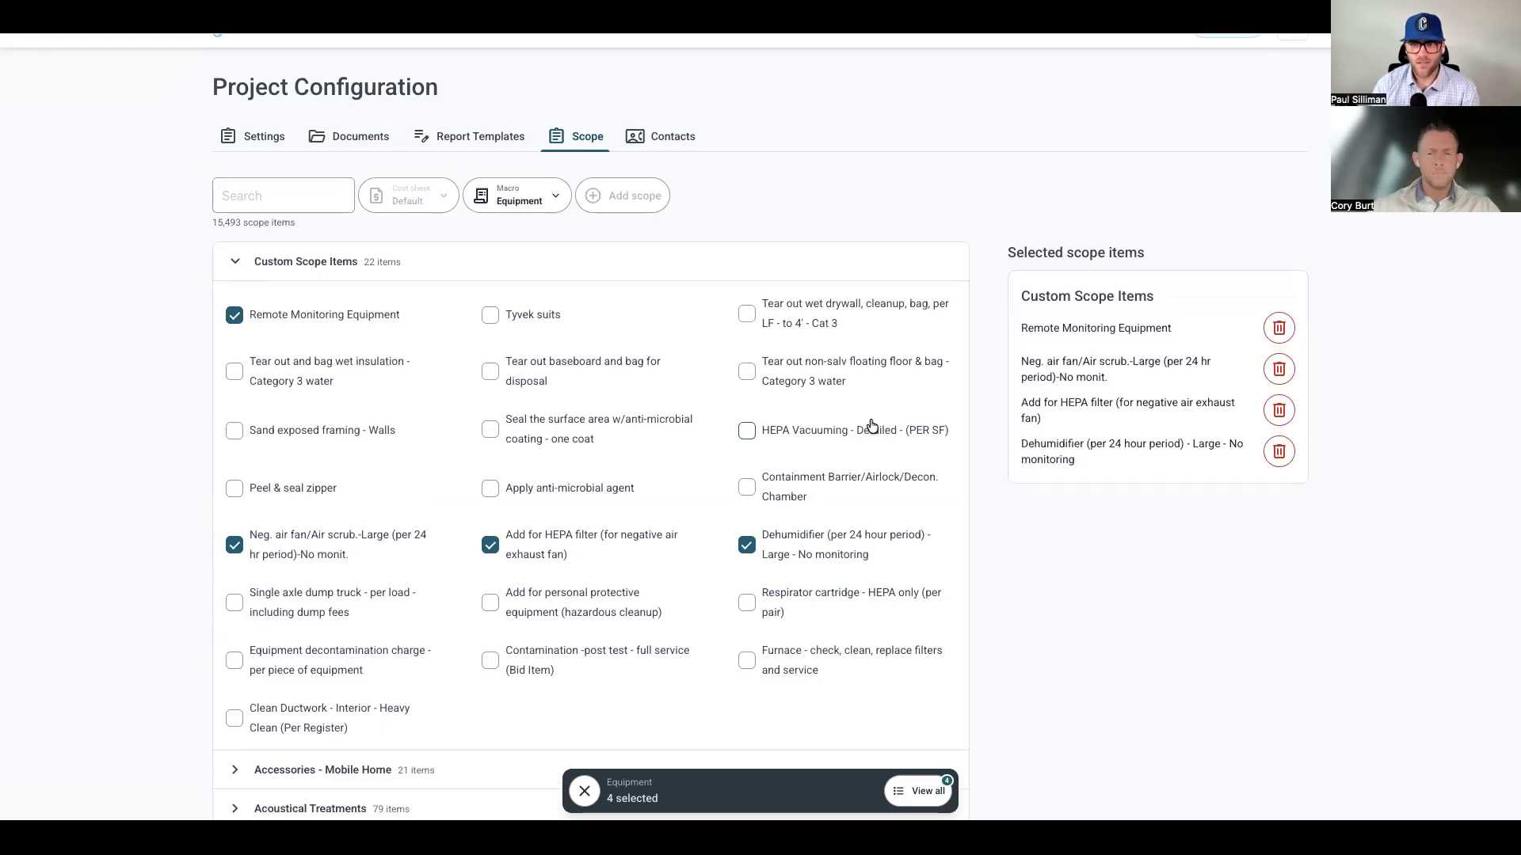
left_click(587, 792)
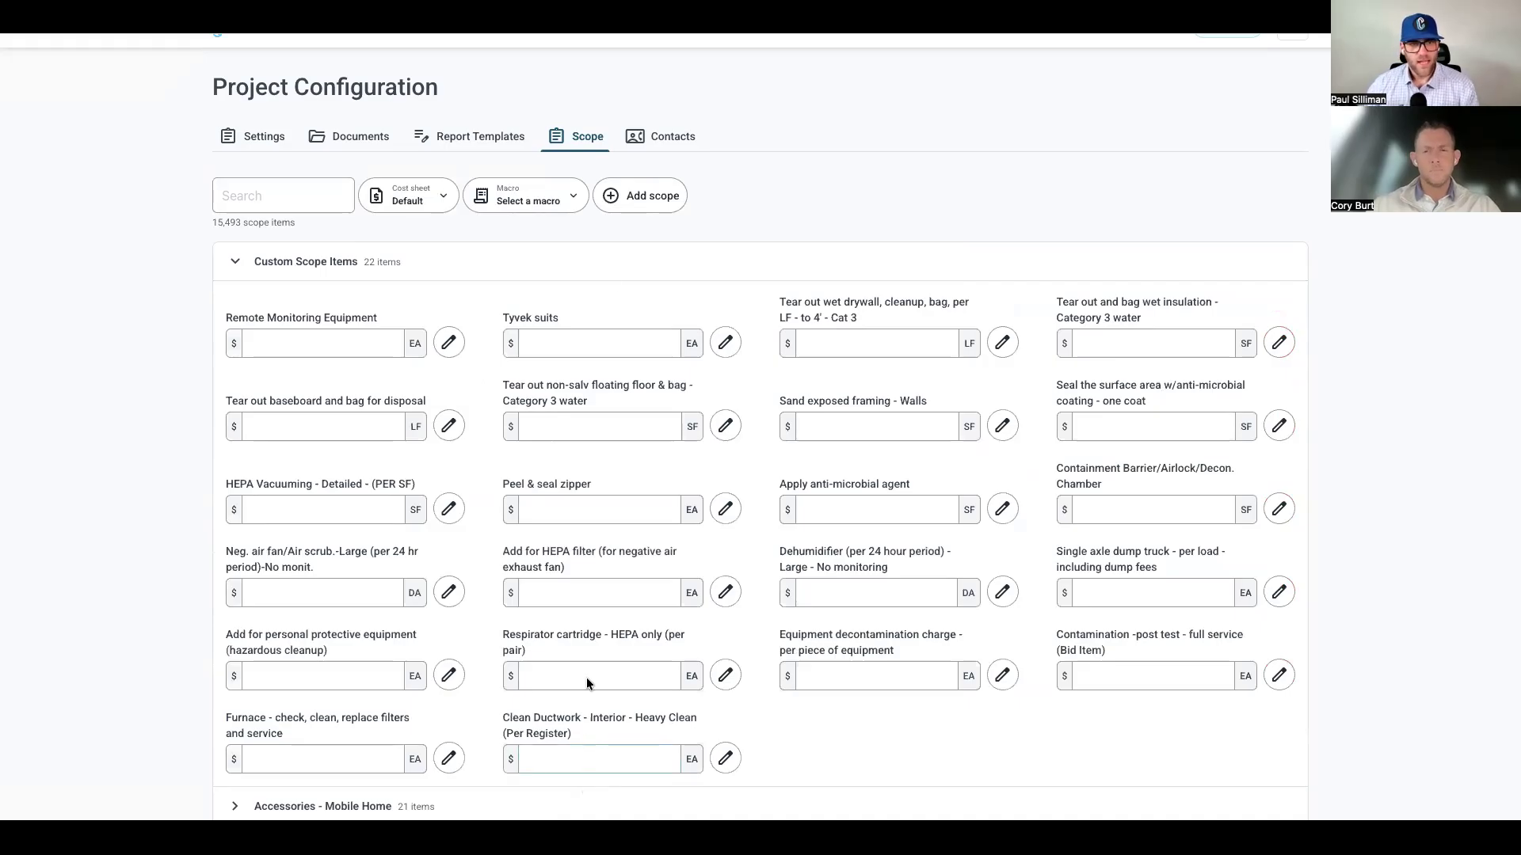
- Look through the list of existing macros and close it
left_click(562, 195)
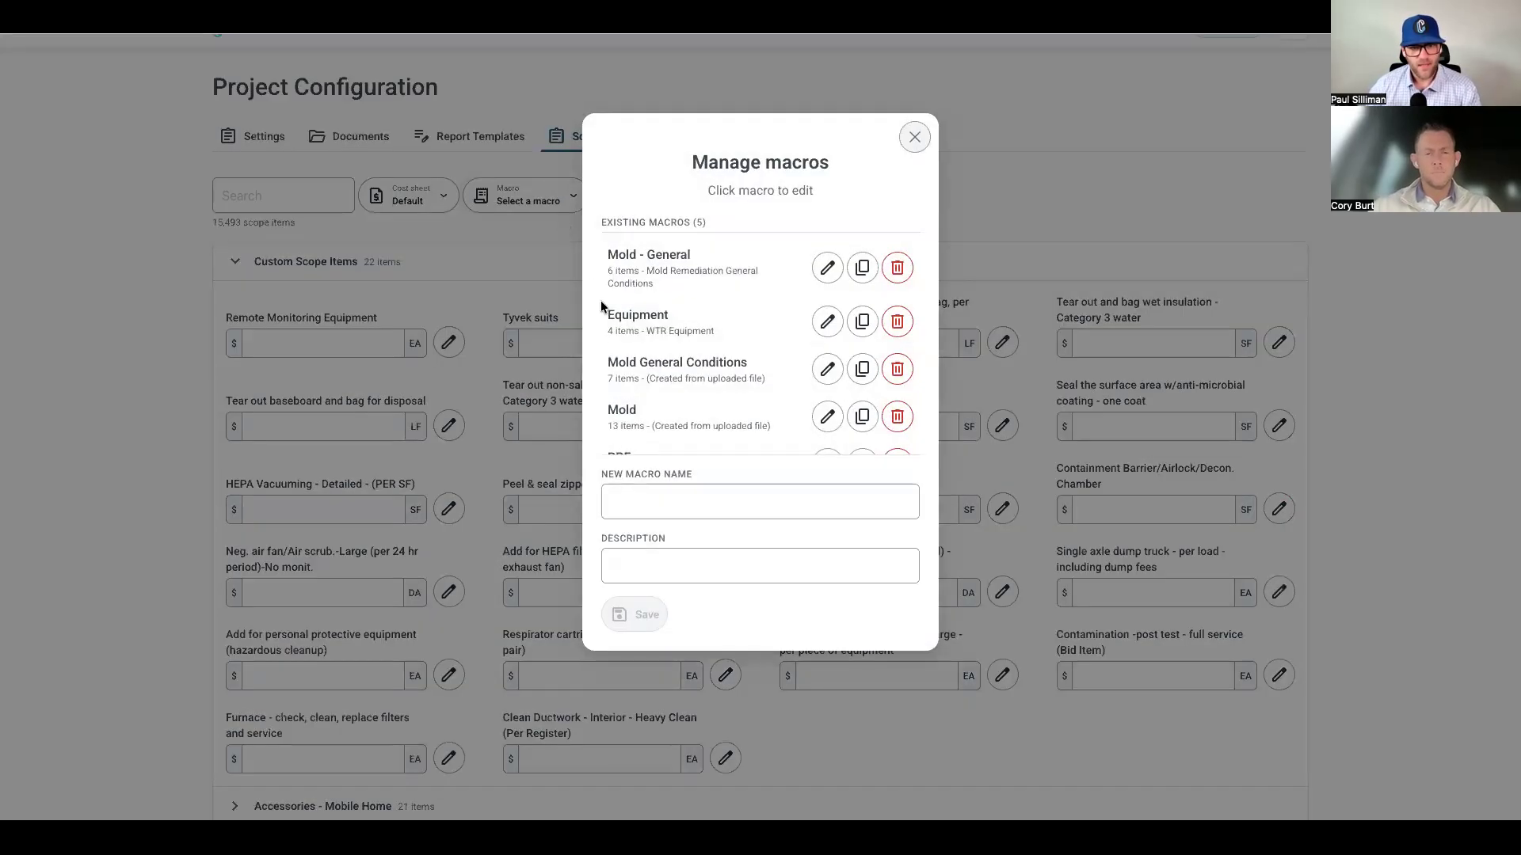
scroll(629, 413, "down", 2)
scroll(630, 413, "up", 2)
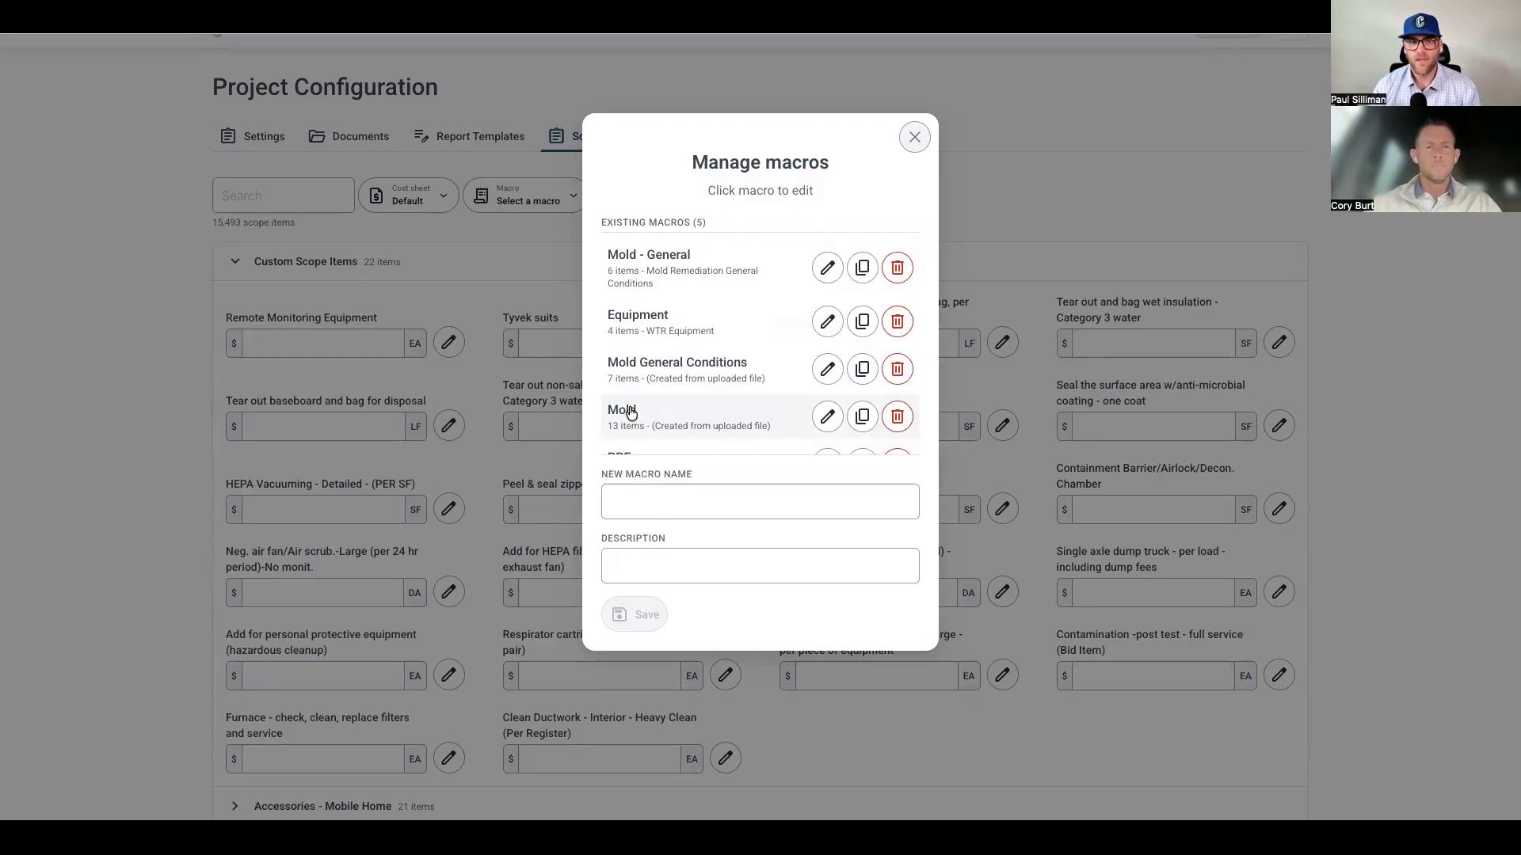
left_click(913, 141)
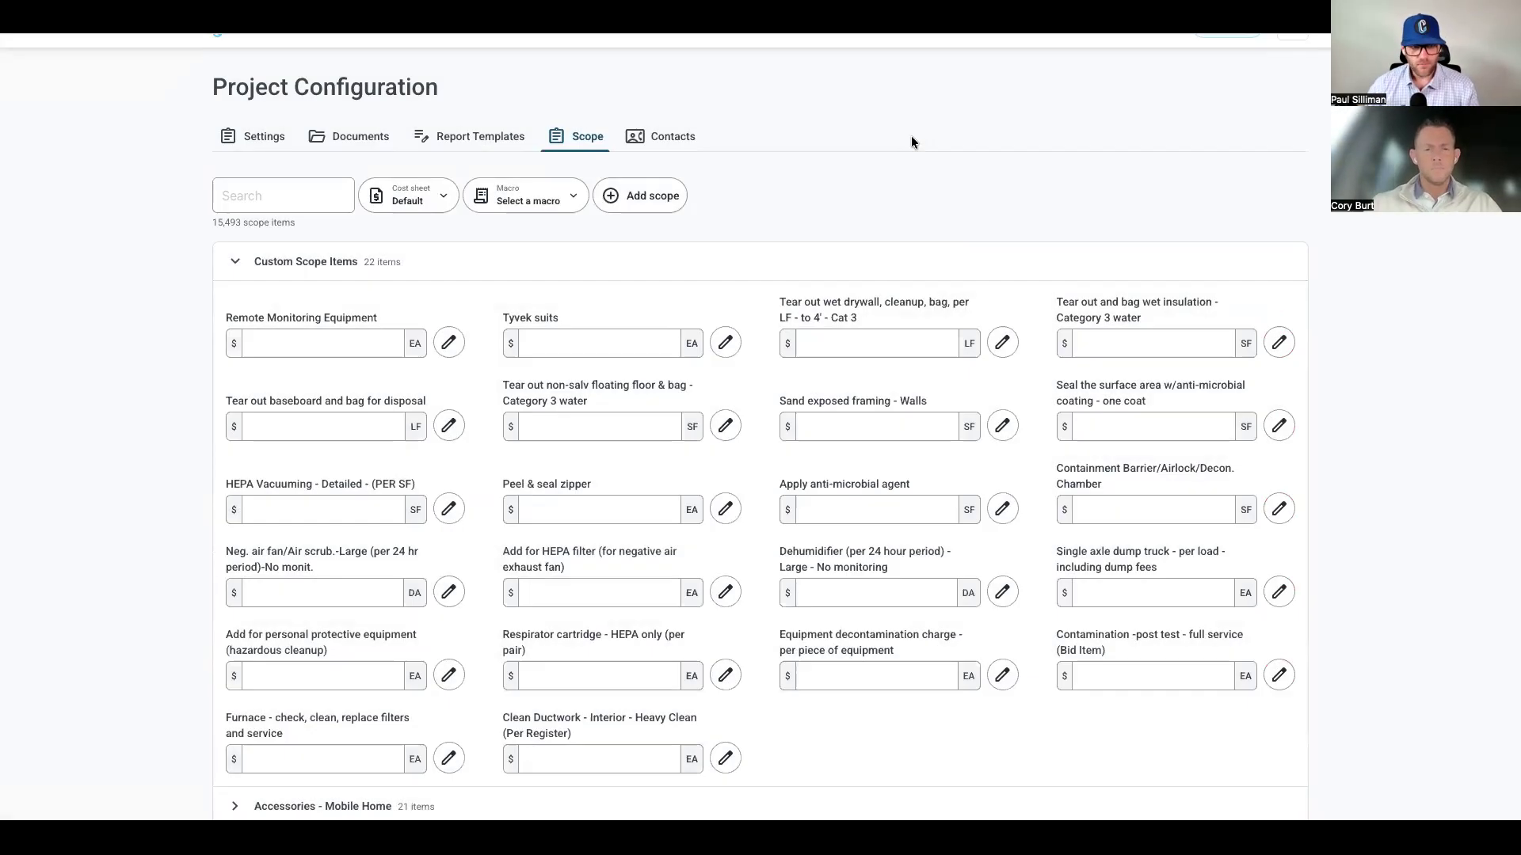
- Switch the active cost sheet to General
left_click(444, 210)
left_click(669, 317)
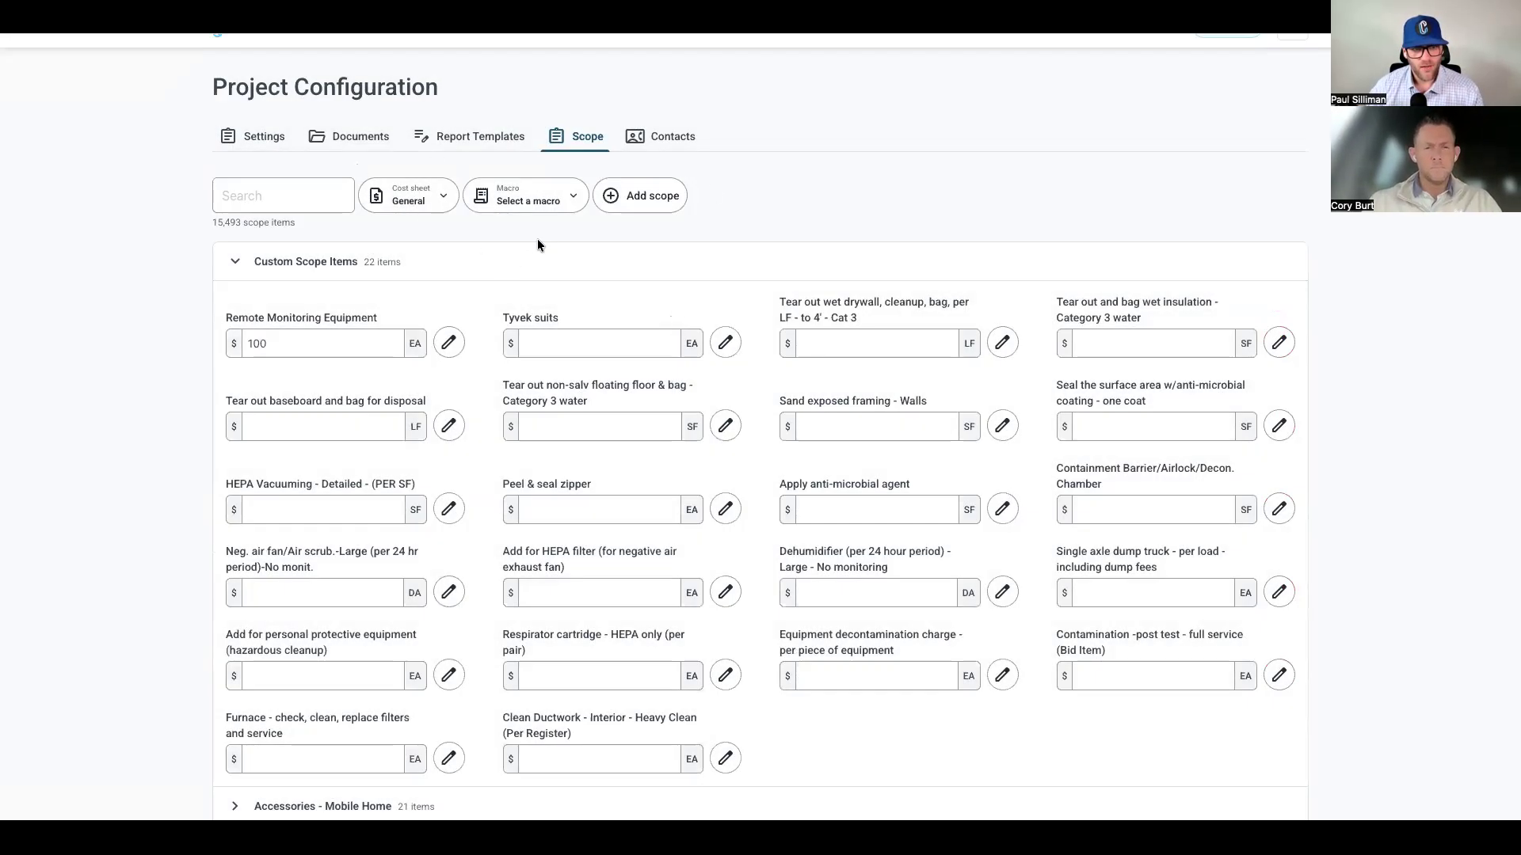
scroll(537, 244, "down", 1)
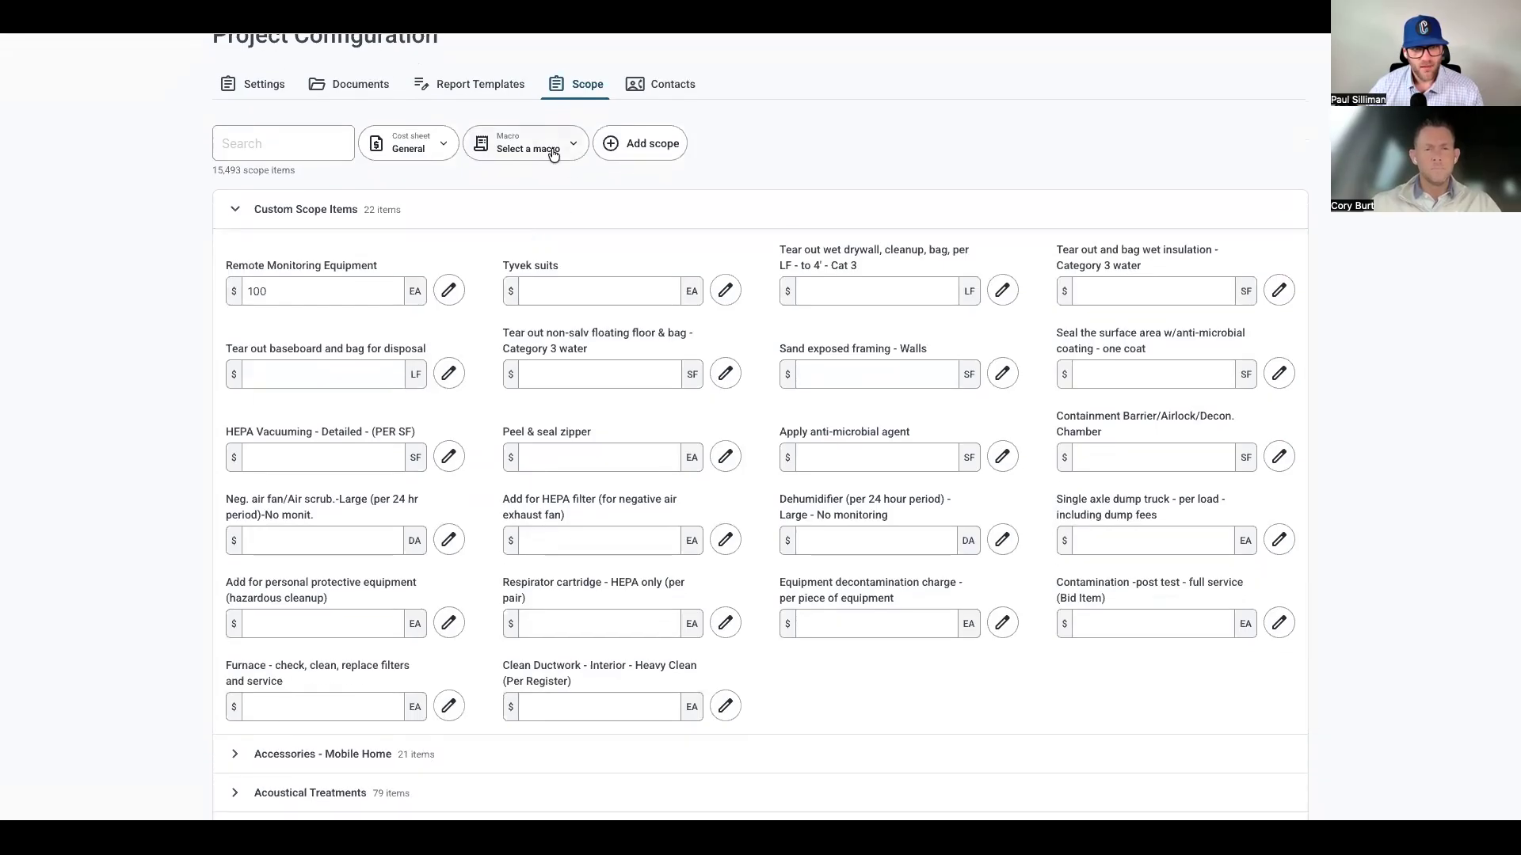
- Review the scope items in the Equipment macro and check the list of existing cost sheets
left_click(547, 150)
scroll(683, 320, "down", 1)
scroll(687, 320, "up", 1)
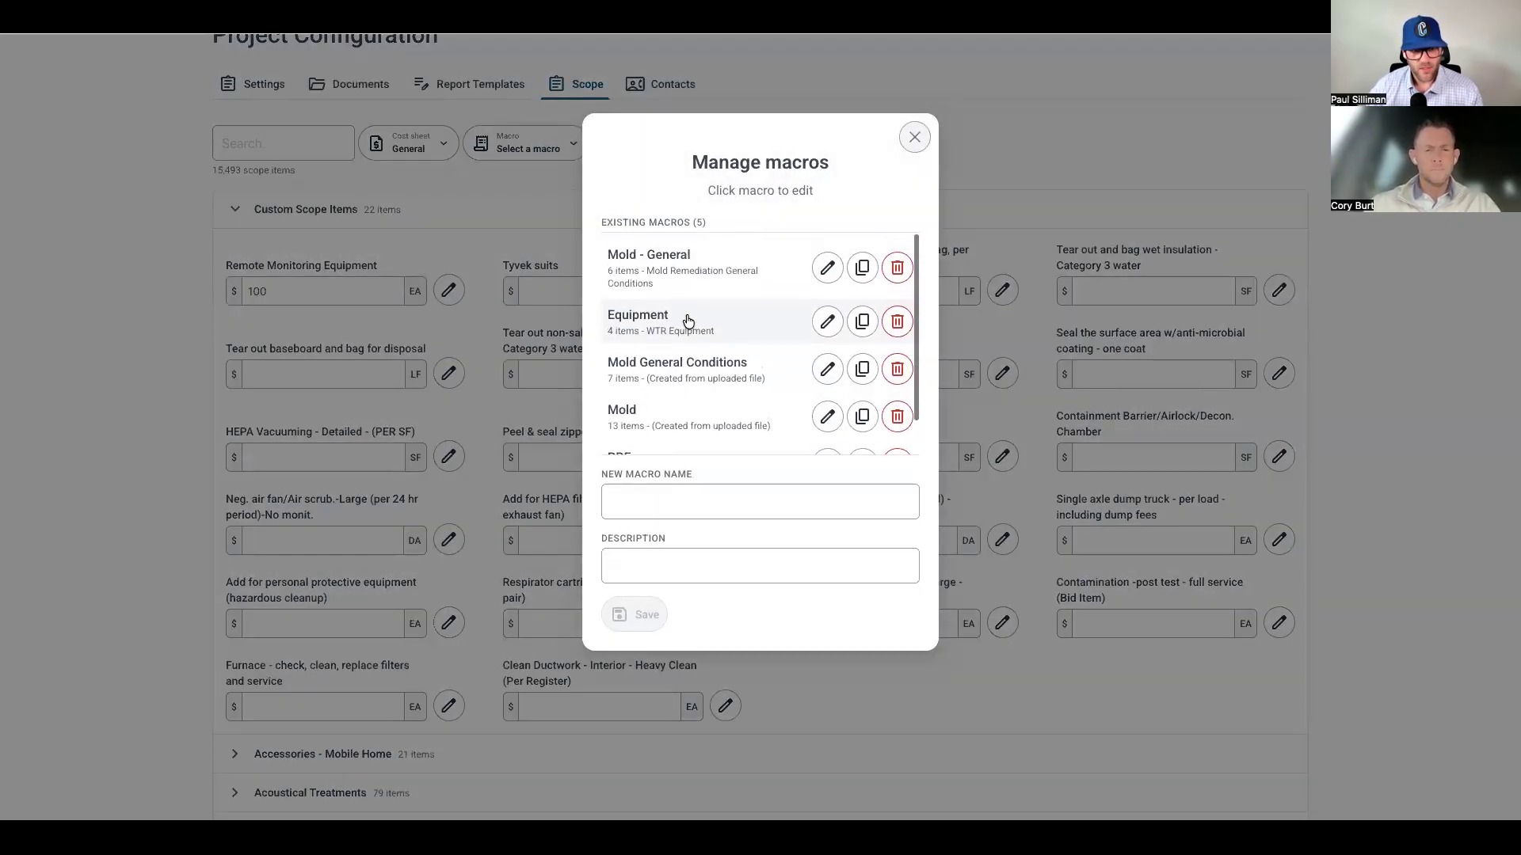
left_click(688, 321)
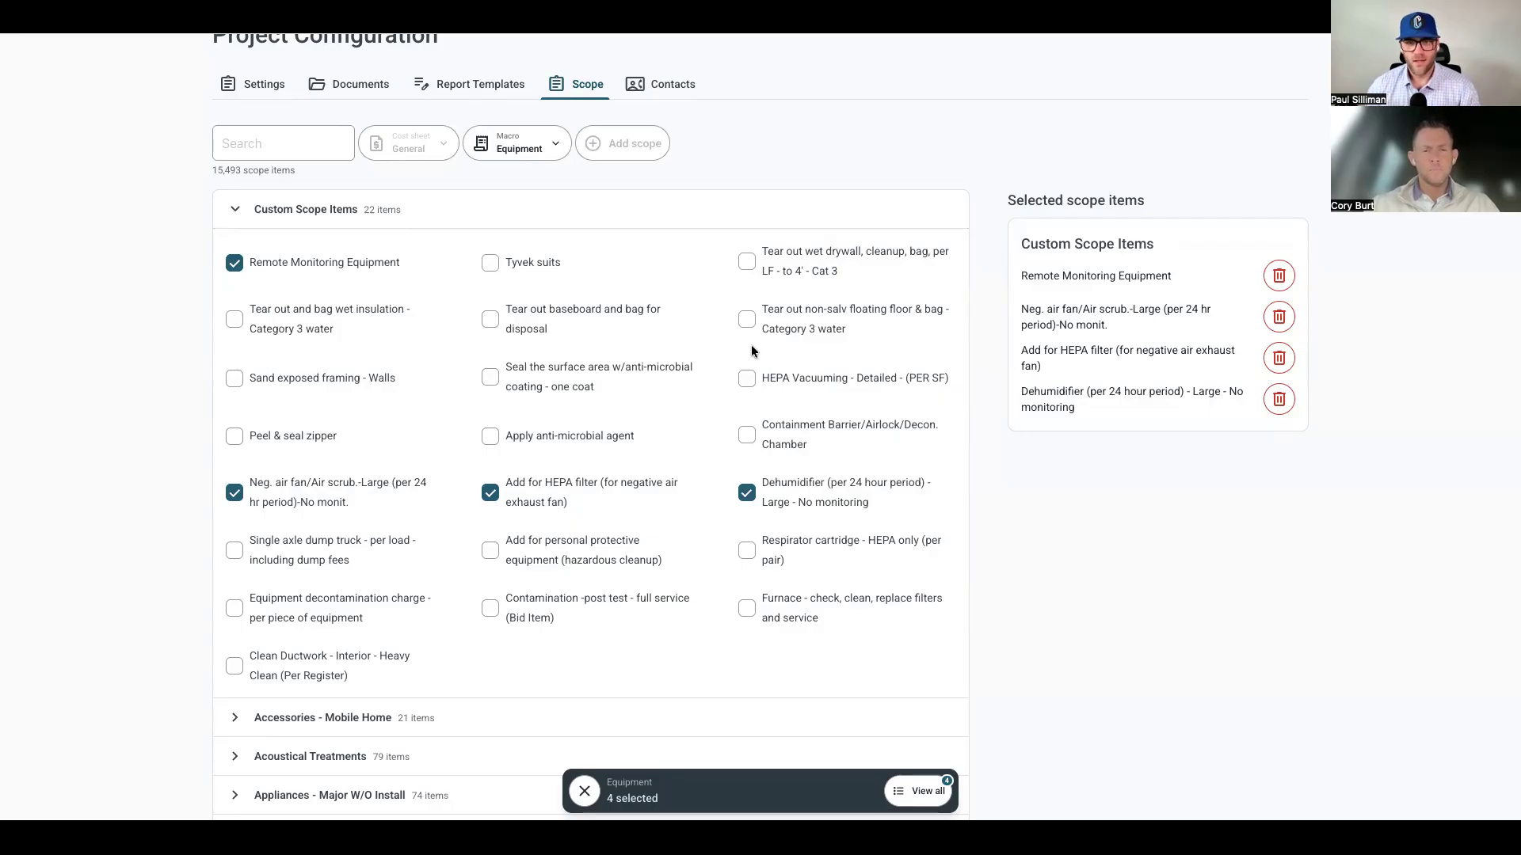
left_click(584, 790)
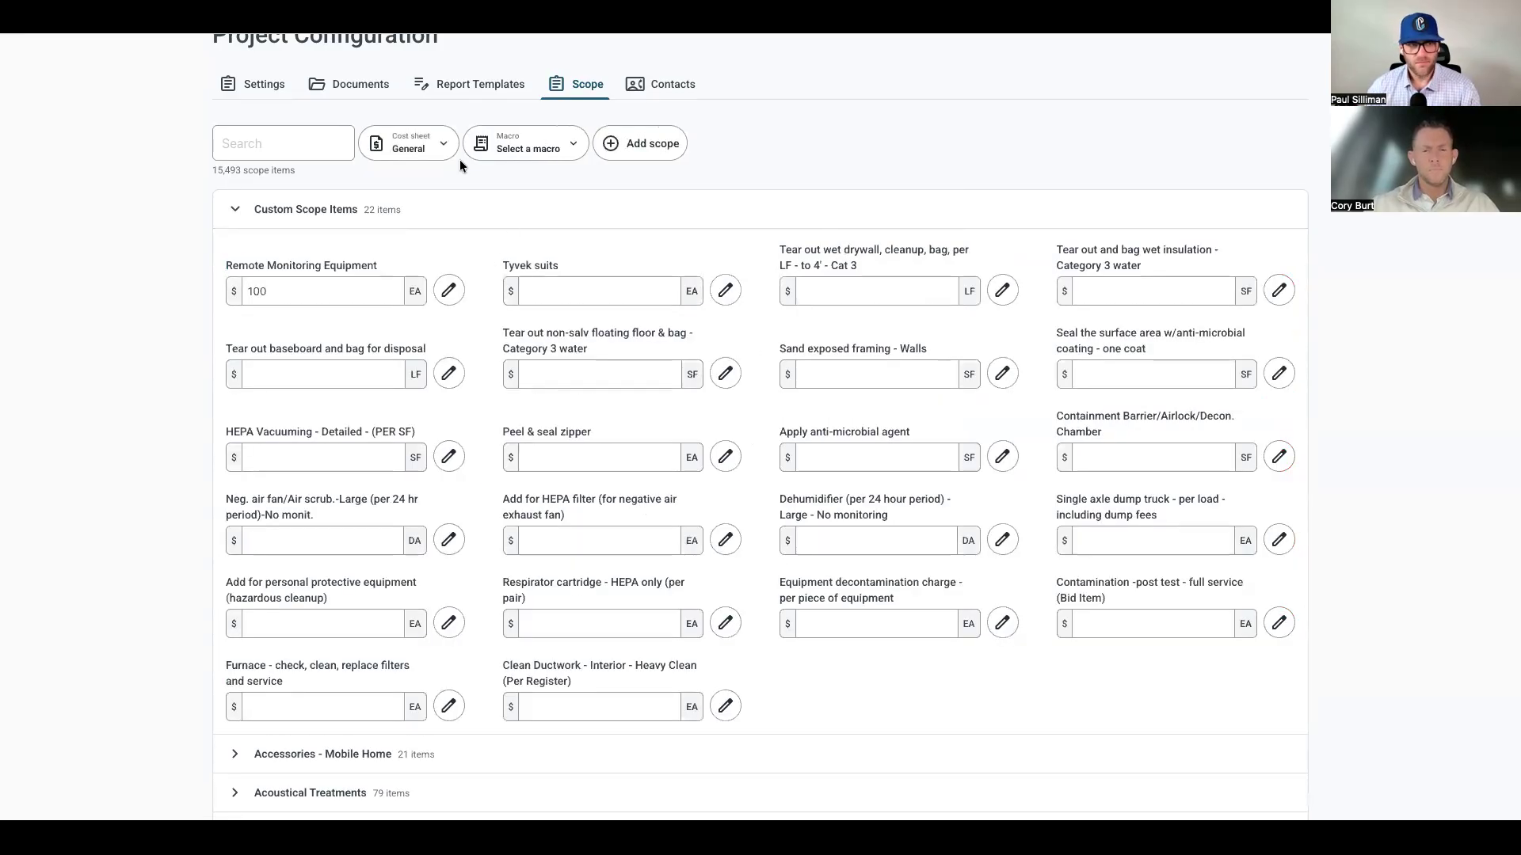
left_click(400, 144)
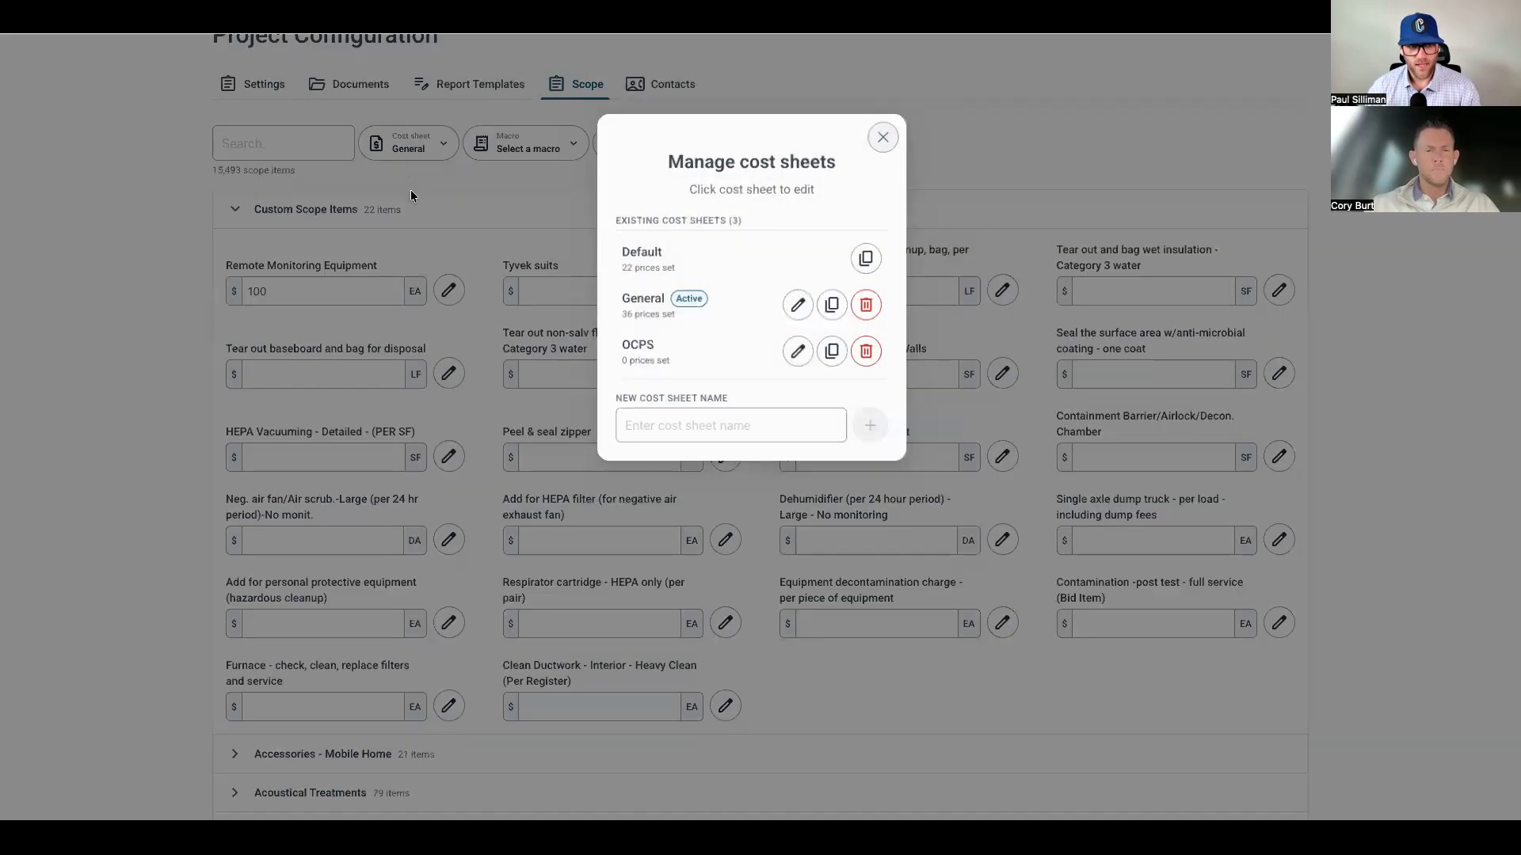
left_click(483, 219)
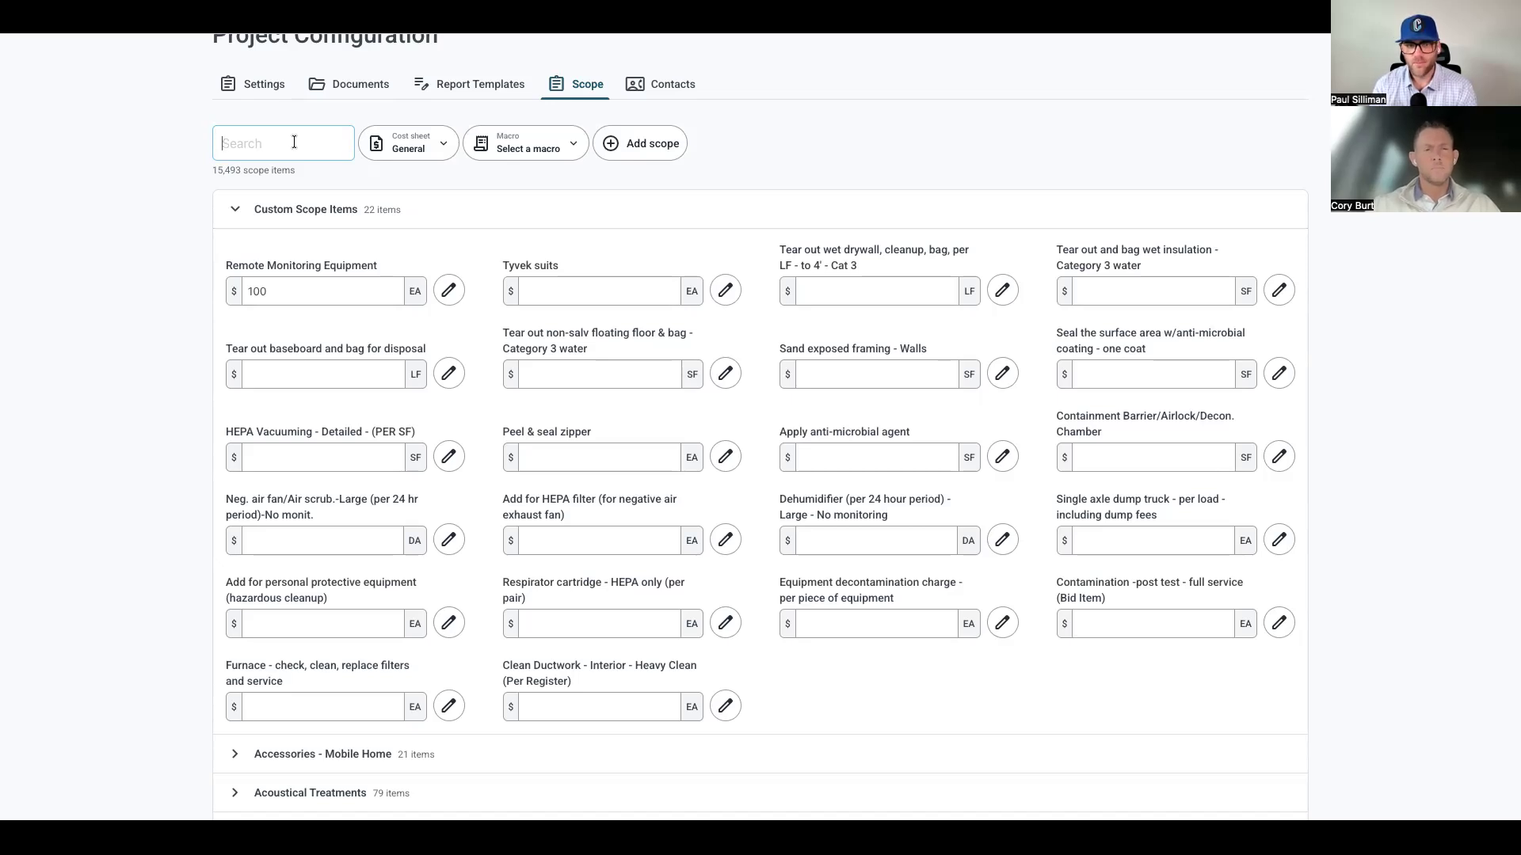
- Load the Residential • Water project settings and require Scope in the project-level documentation
scroll(294, 142, "up", 2)
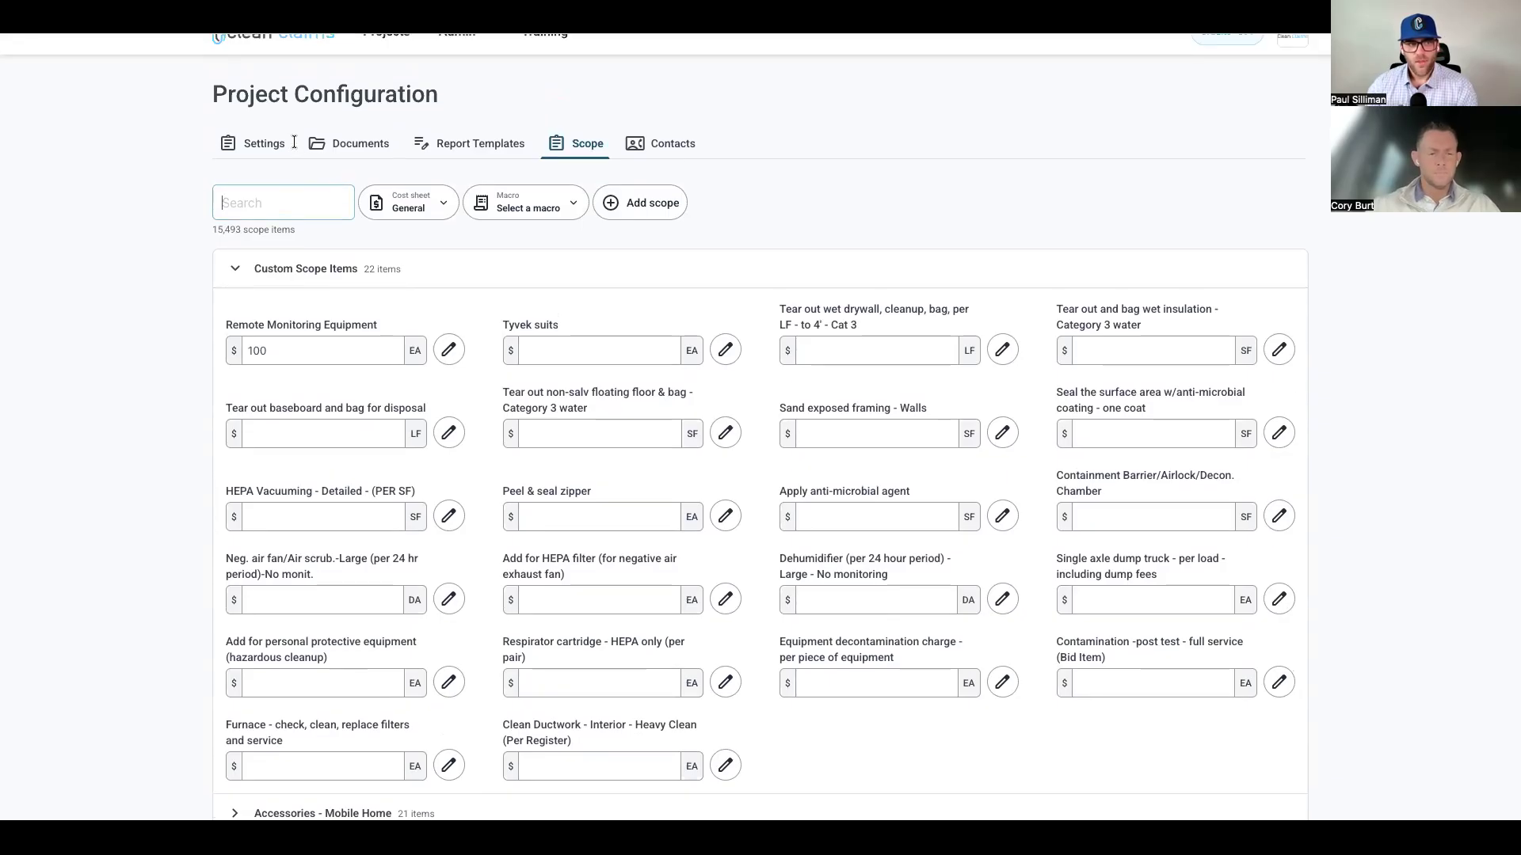
left_click(264, 143)
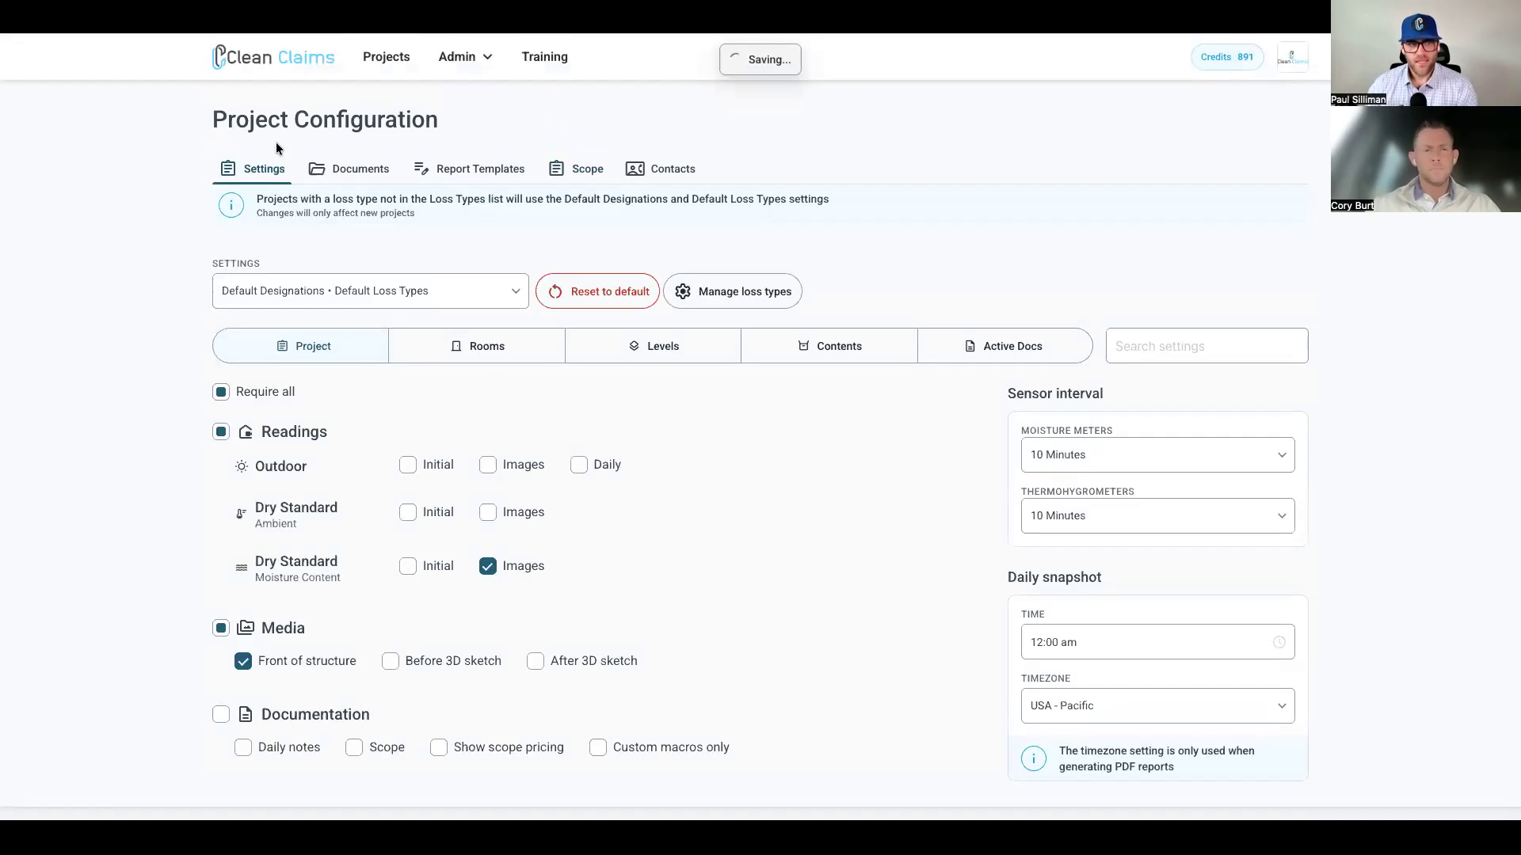
left_click(349, 293)
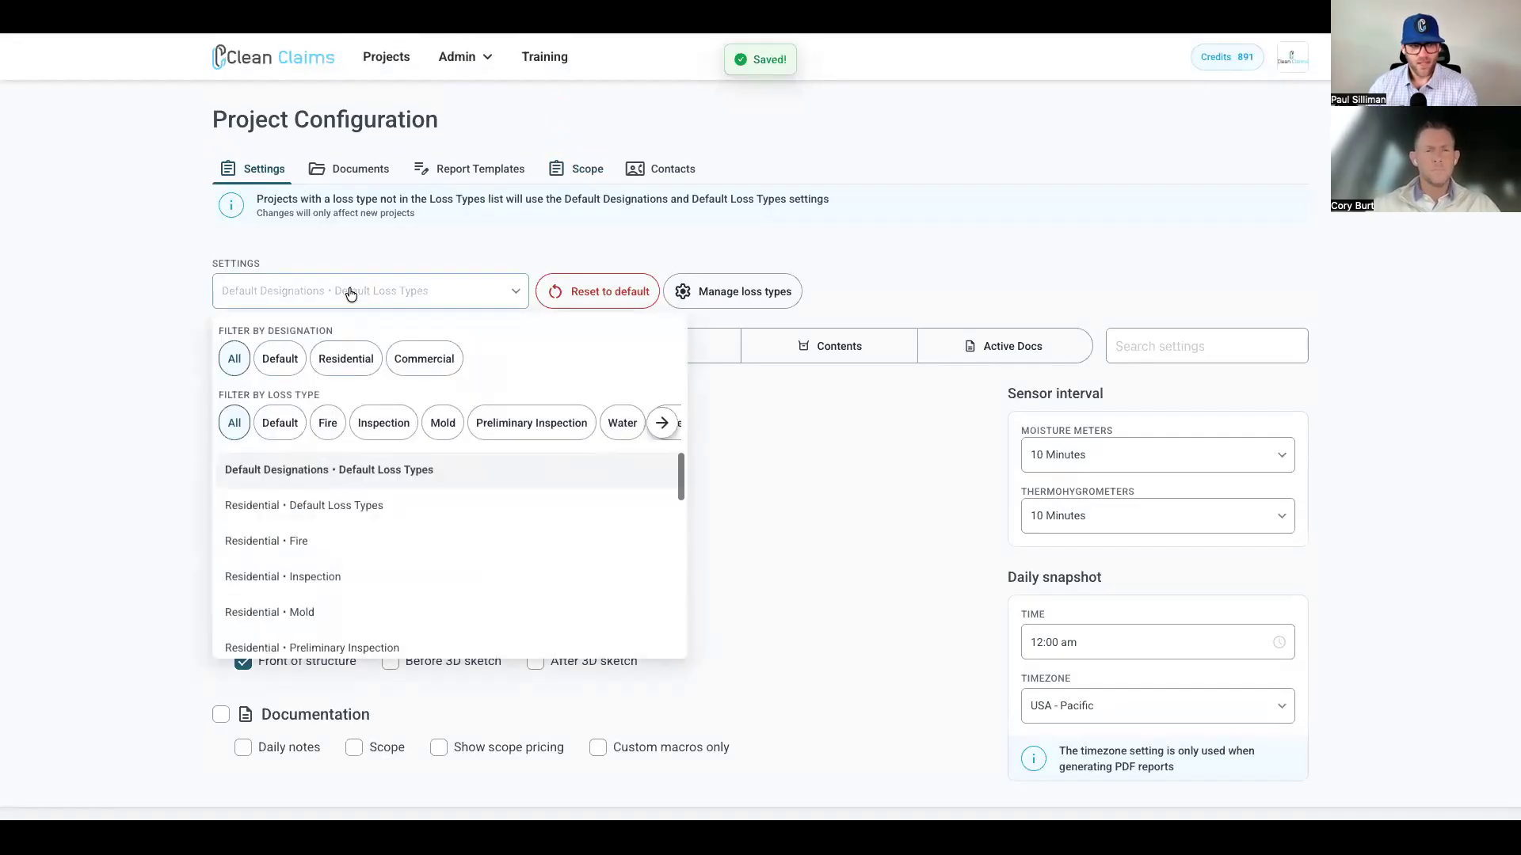
left_click(369, 350)
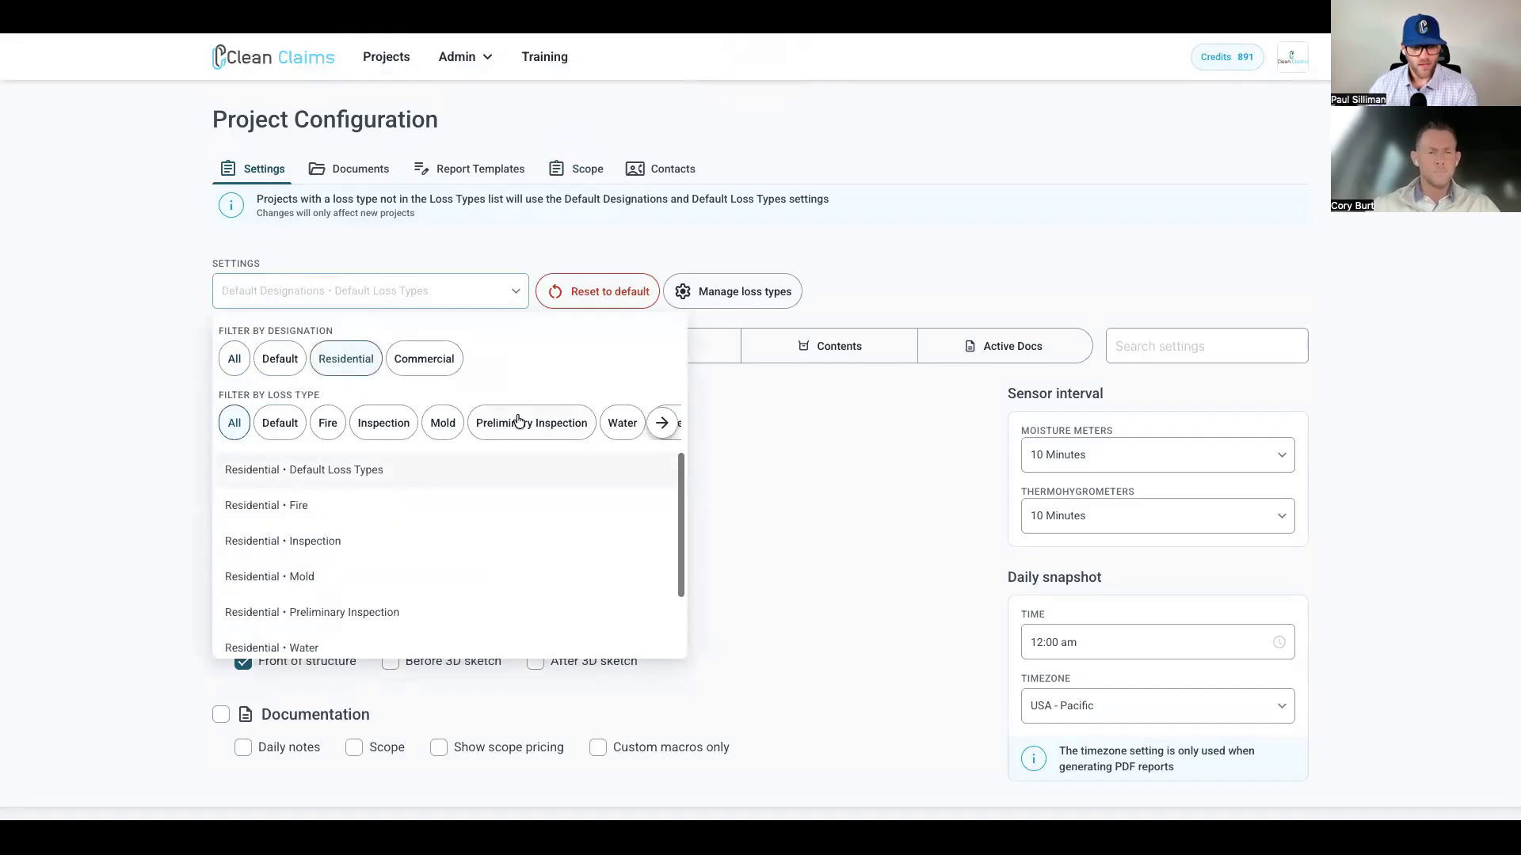
left_click(606, 423)
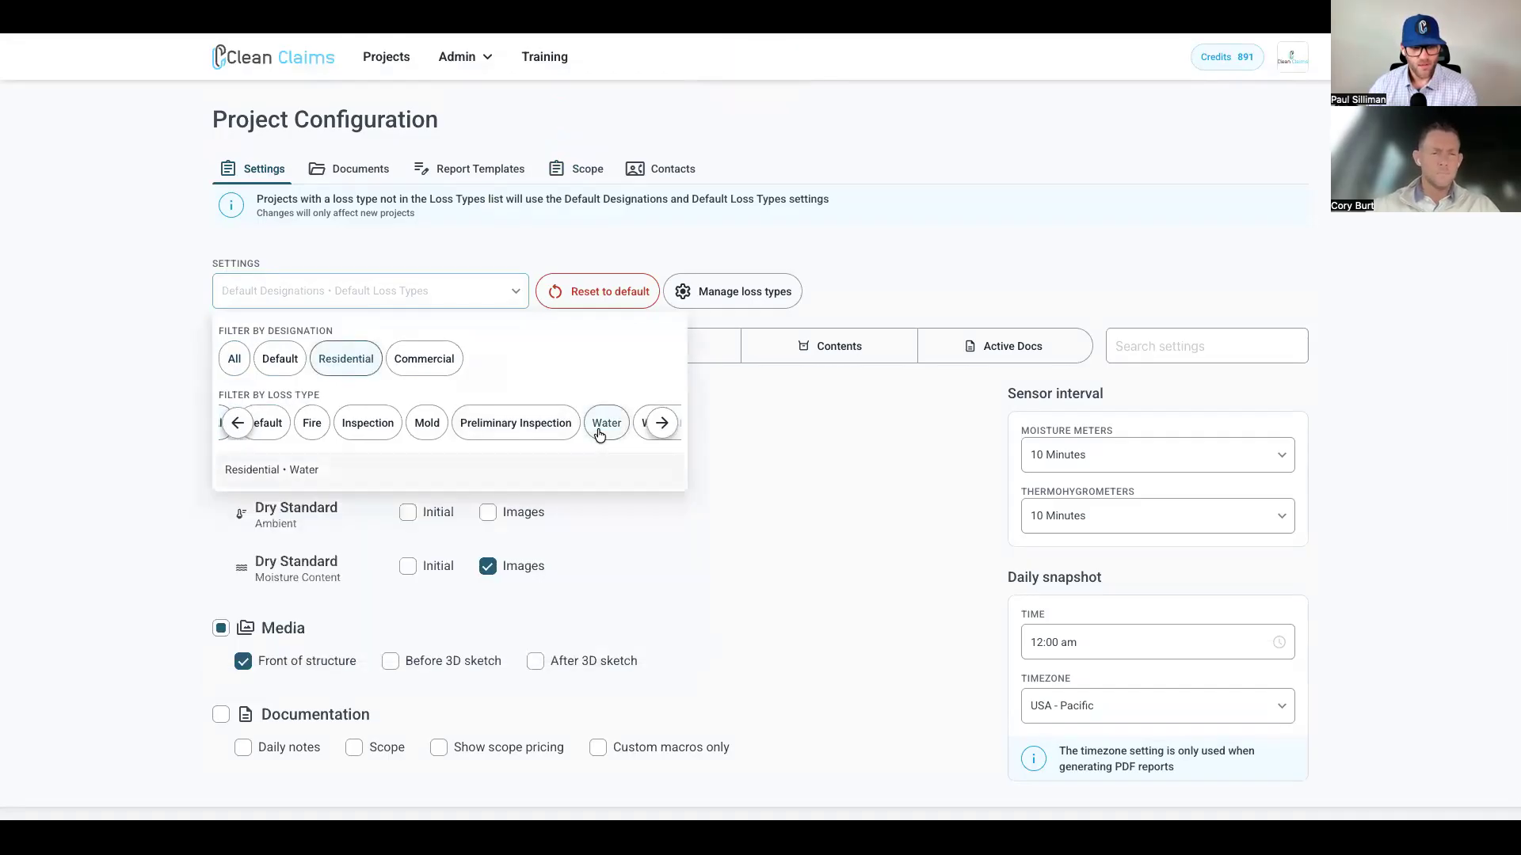
left_click(414, 469)
scroll(380, 420, "down", 1)
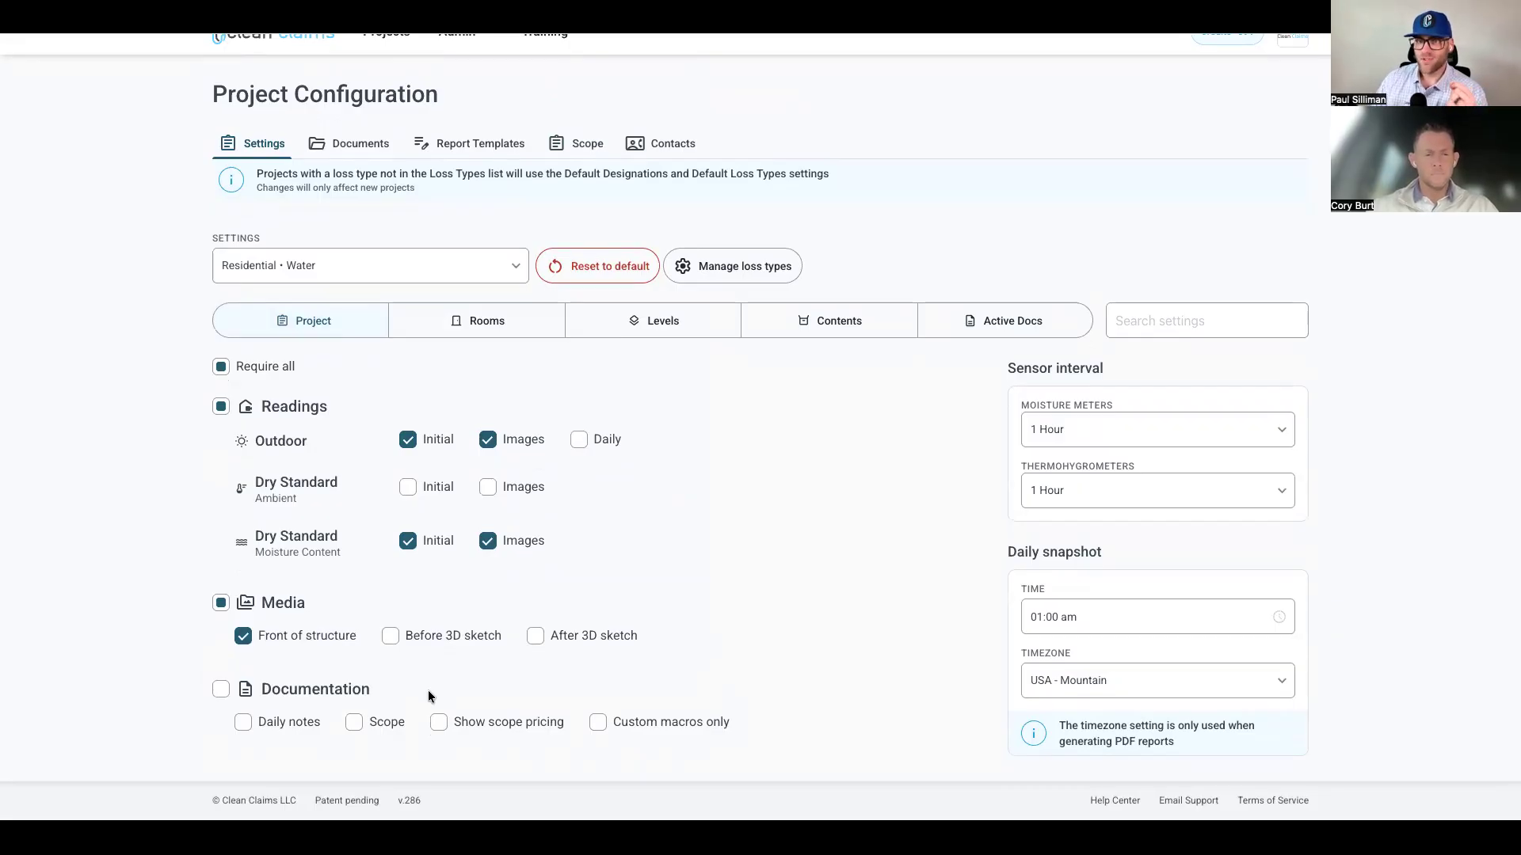
left_click(354, 723)
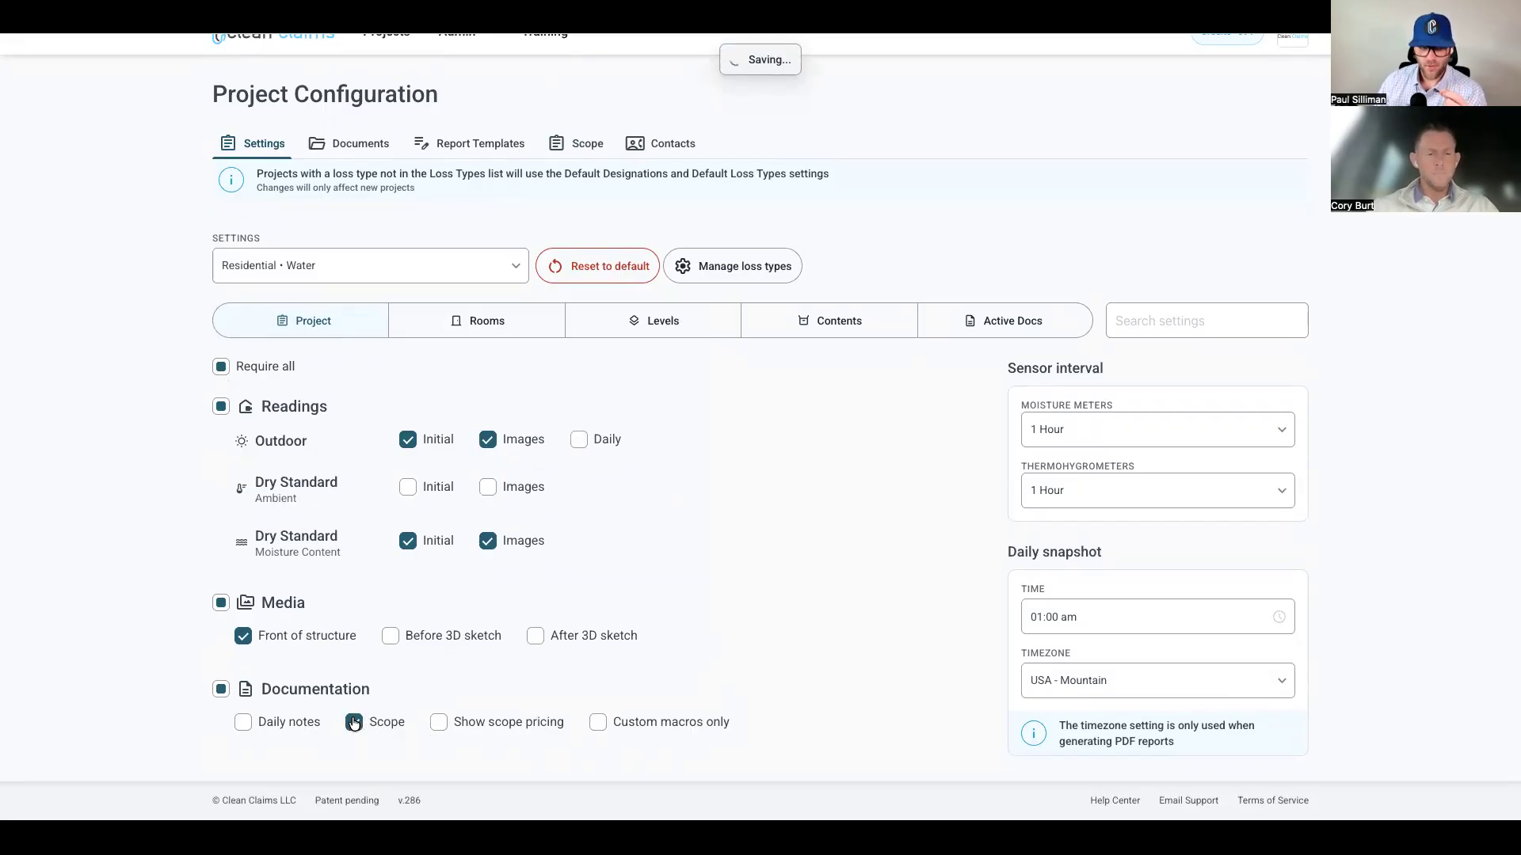
- Try requiring Scope in the room-level documentation of the Residential • Water settings, and clear it again
left_click(508, 321)
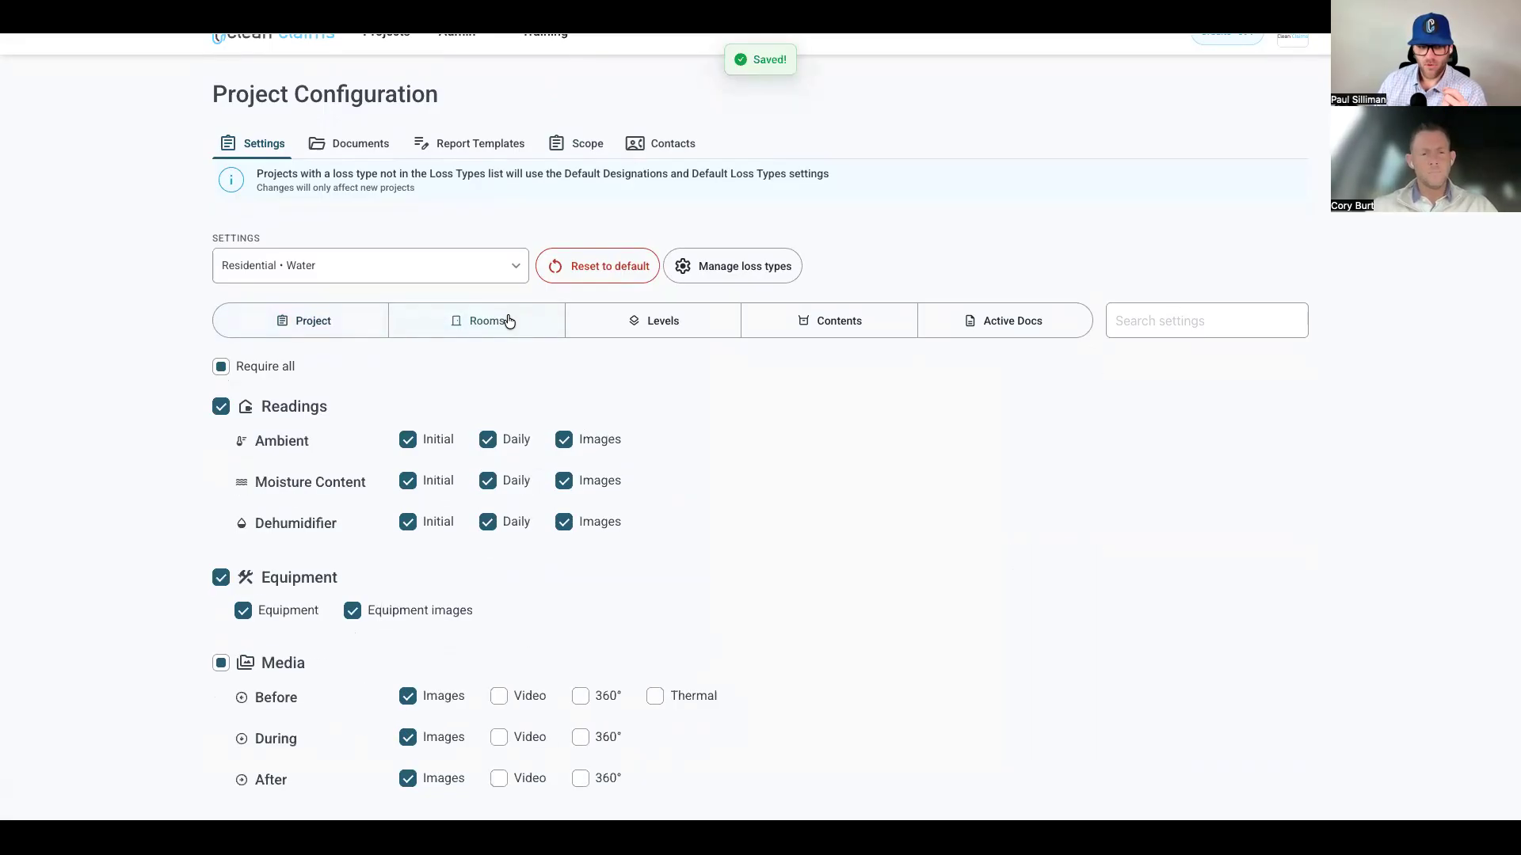
scroll(523, 333, "down", 2)
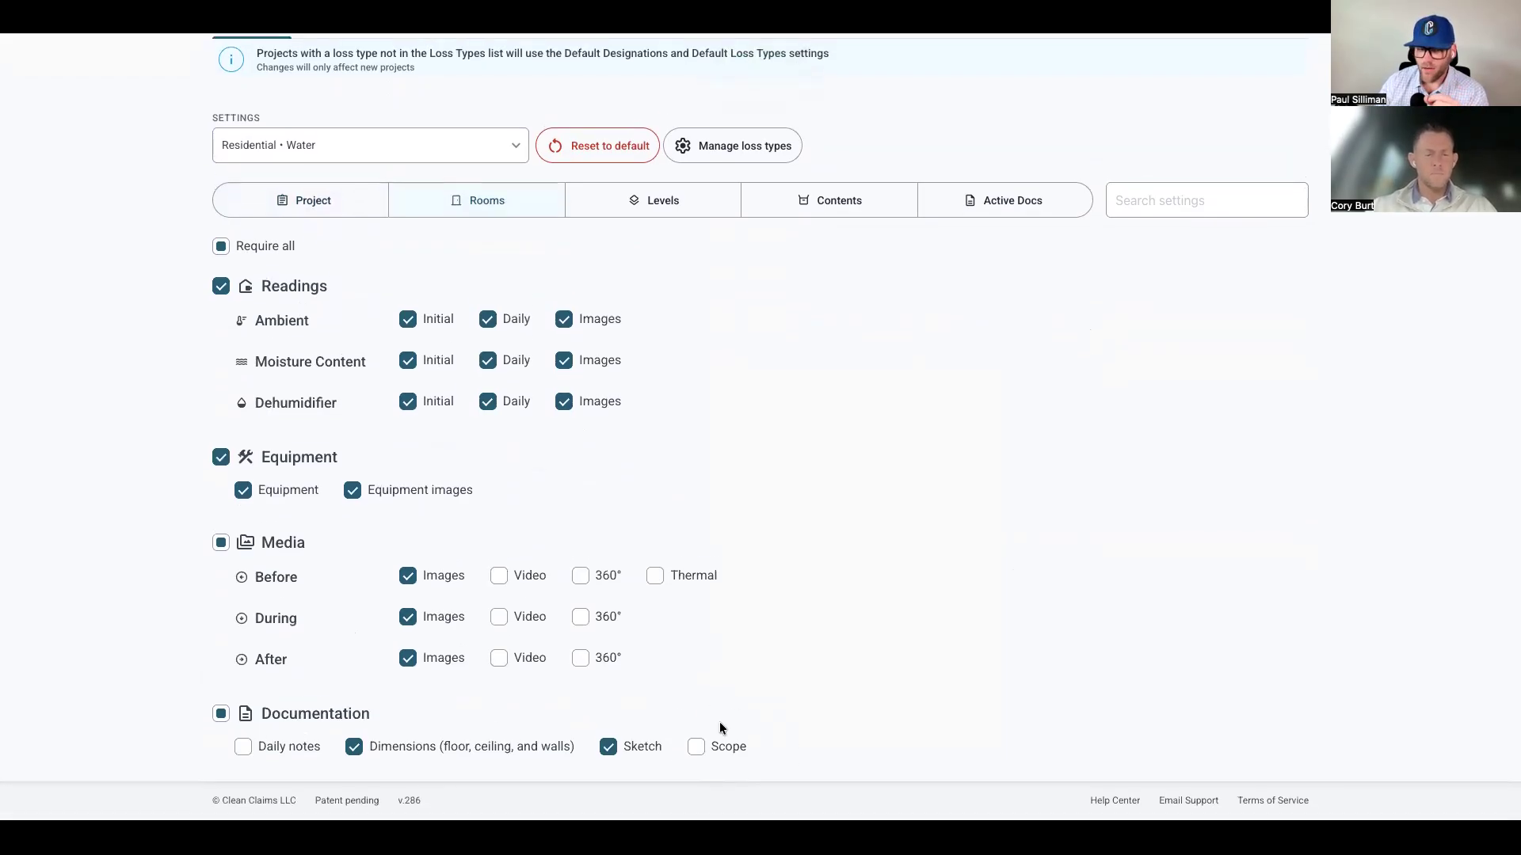
left_click(695, 747)
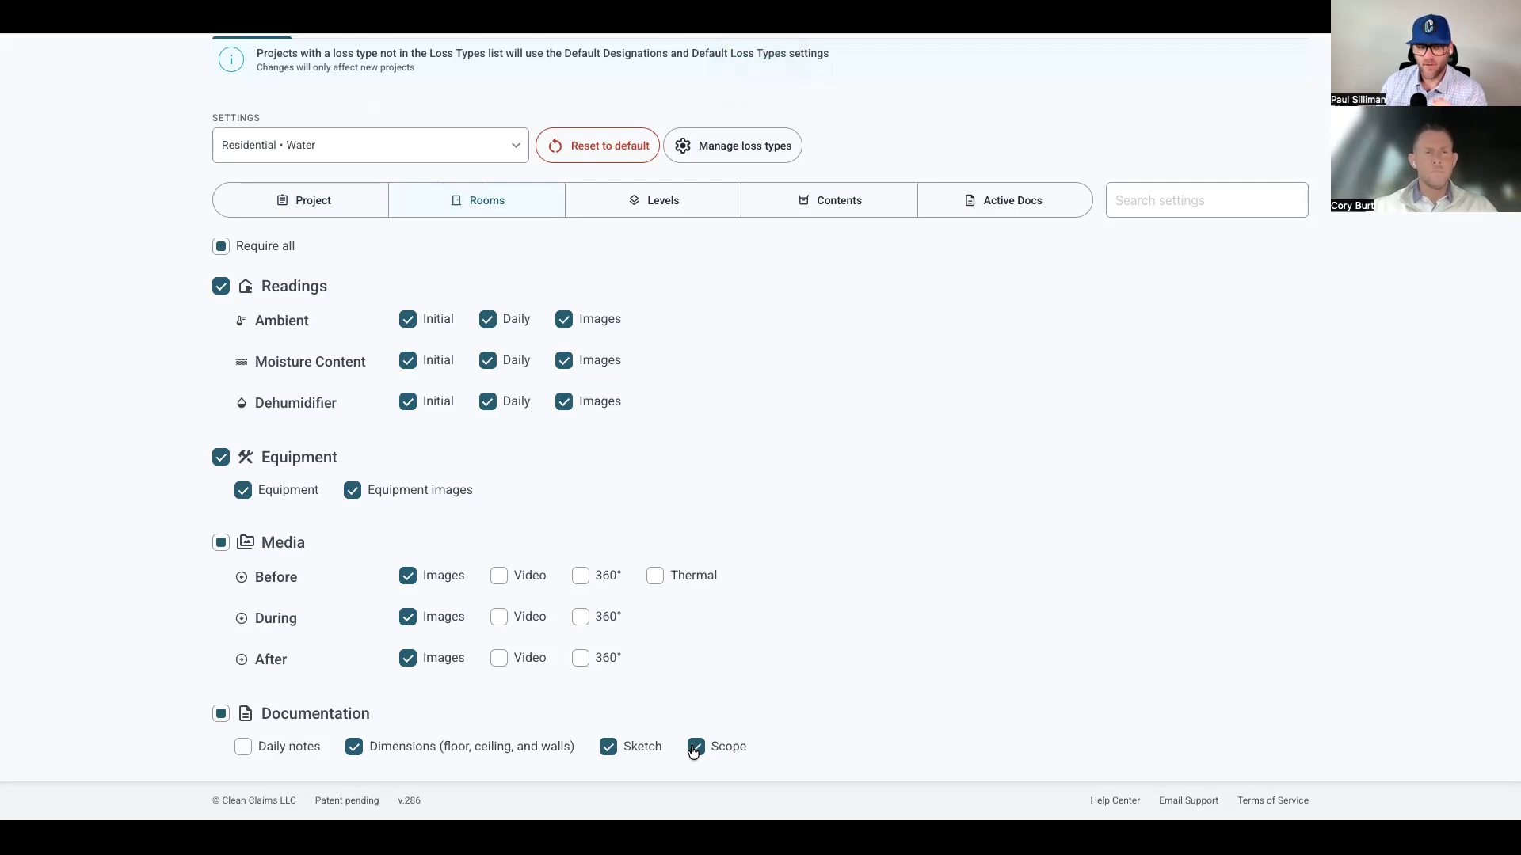
left_click(695, 747)
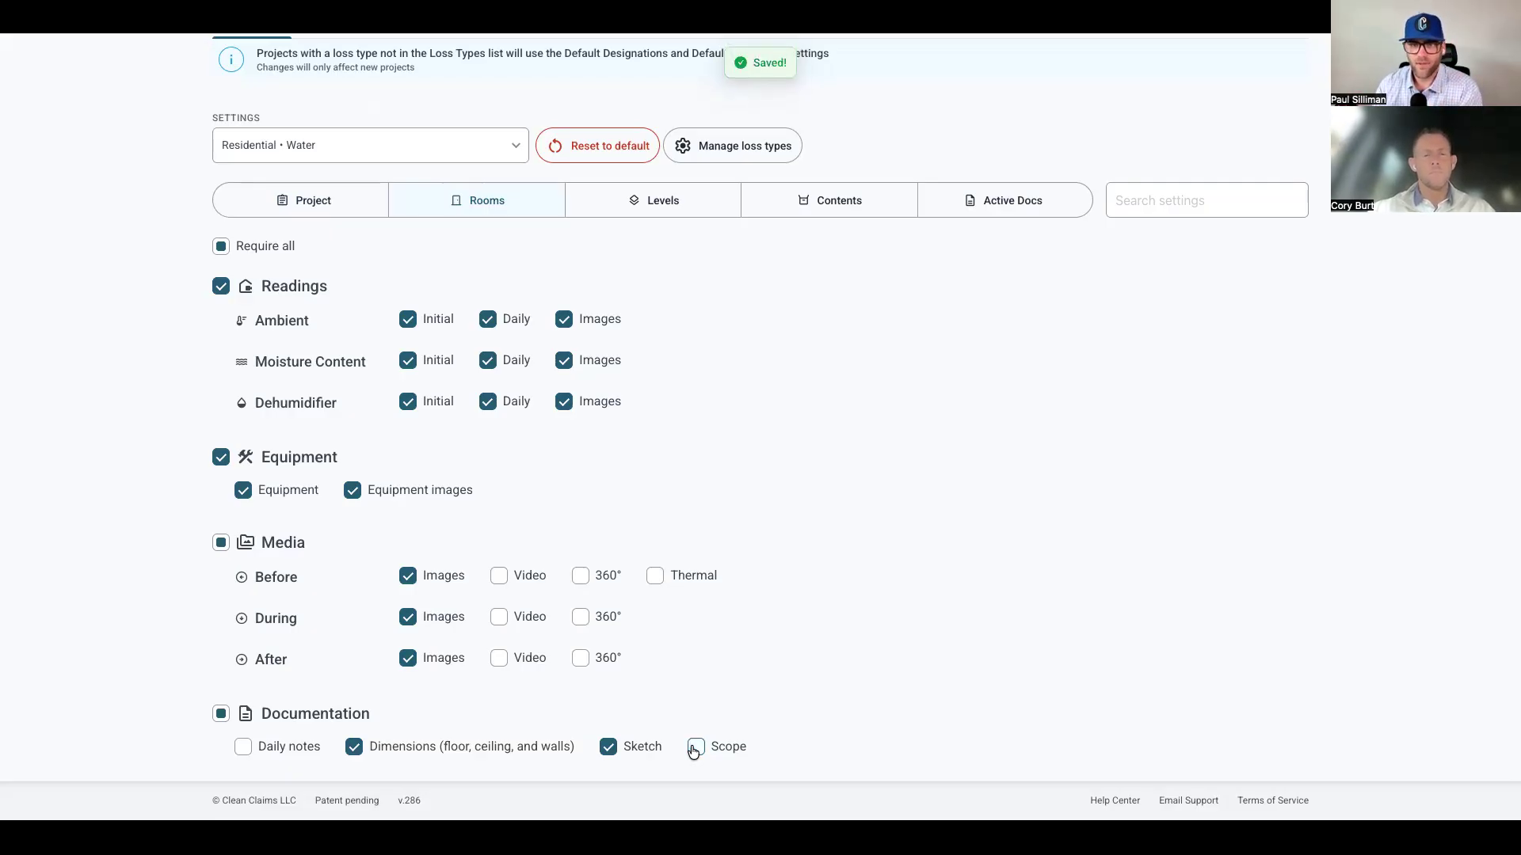
- Try Show scope pricing in the project-level documentation, clear it, and enable Custom macros only
left_click(341, 212)
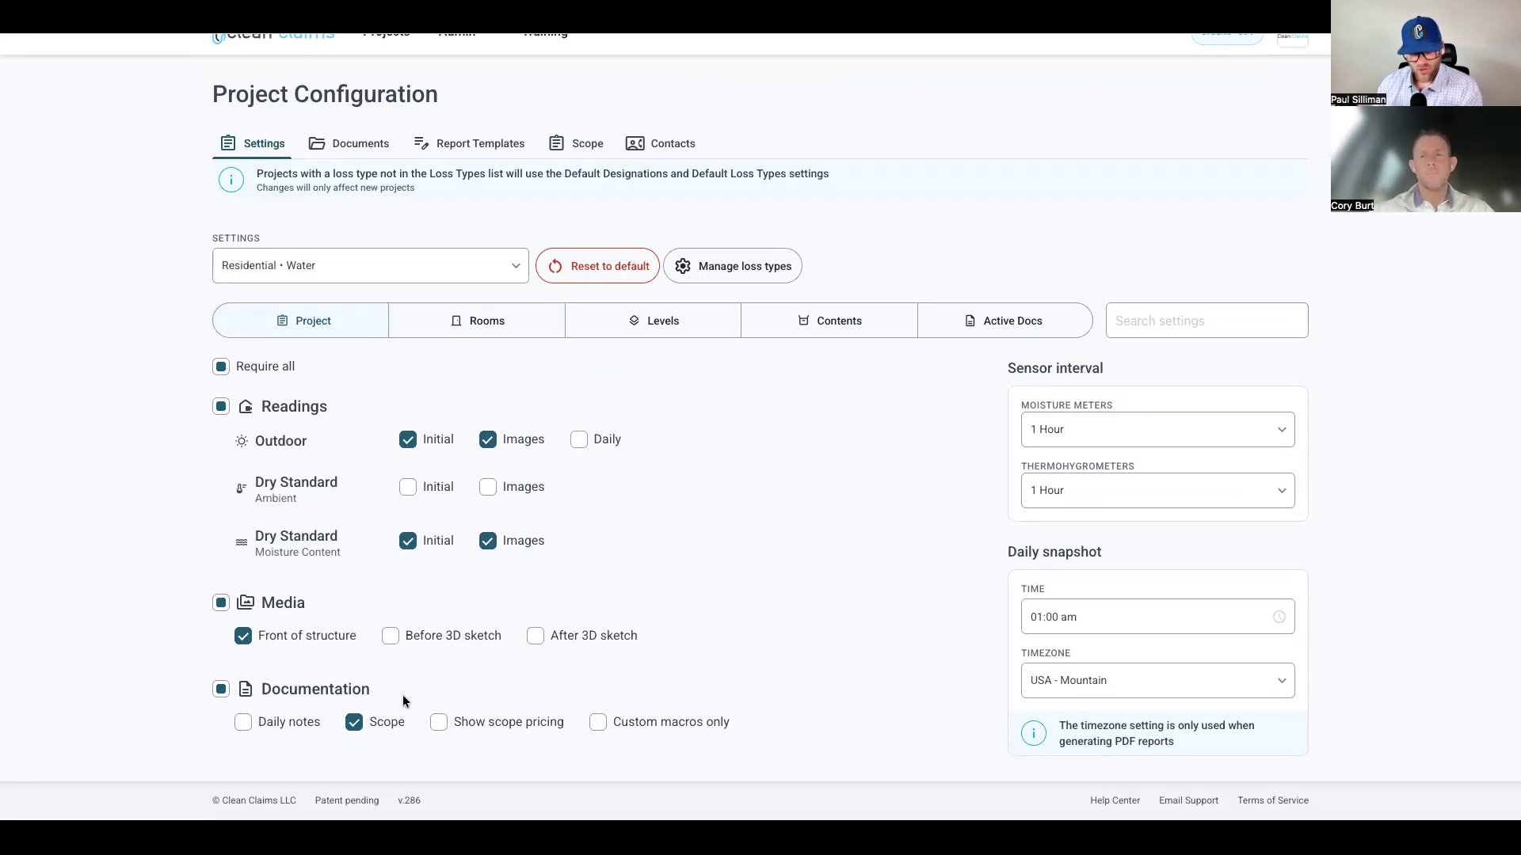
left_click(439, 723)
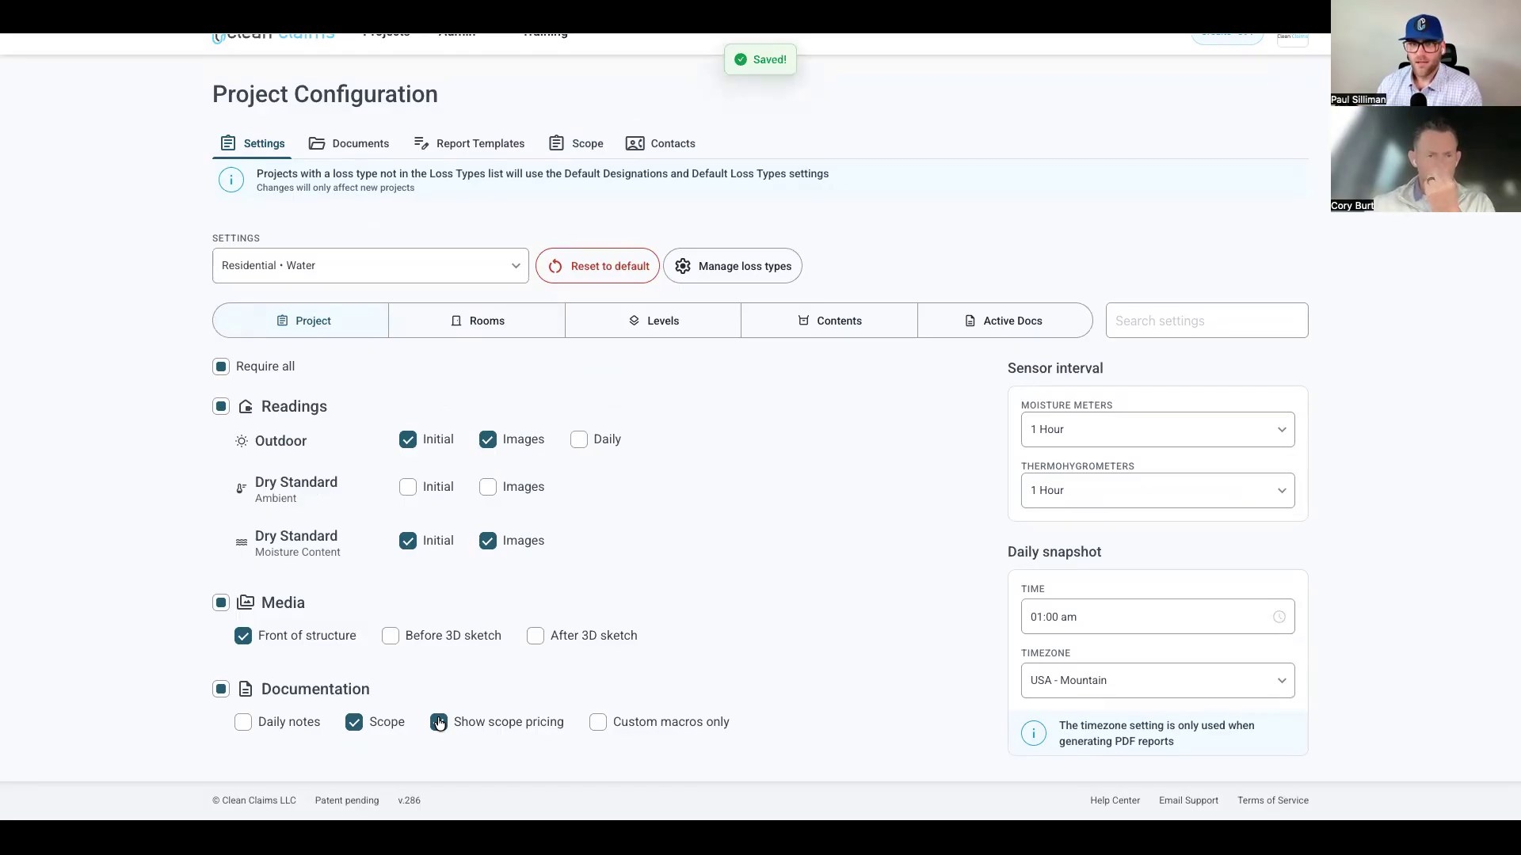
left_click(439, 723)
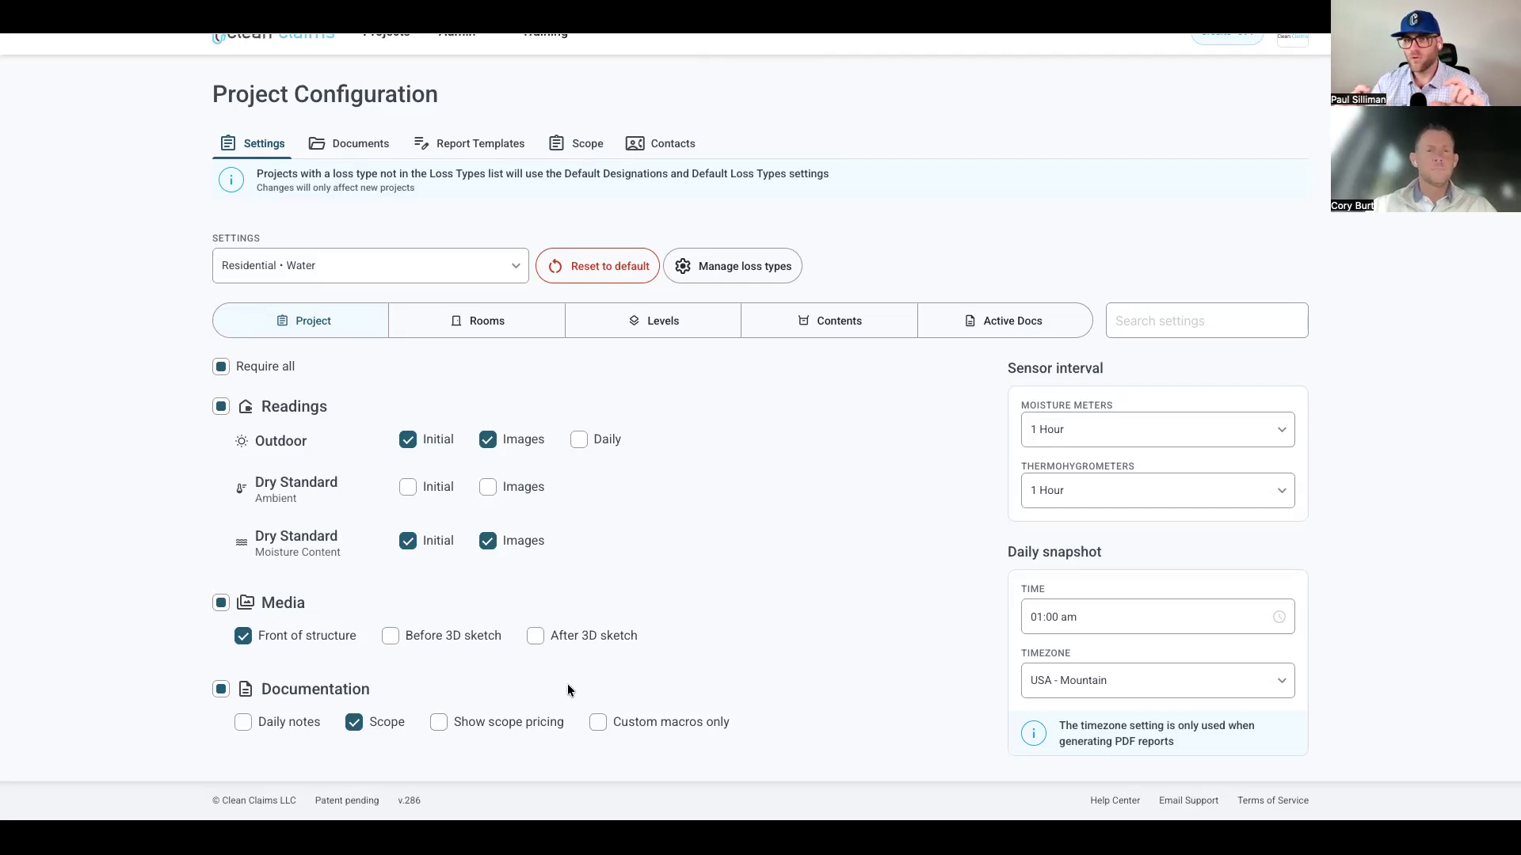
left_click(599, 723)
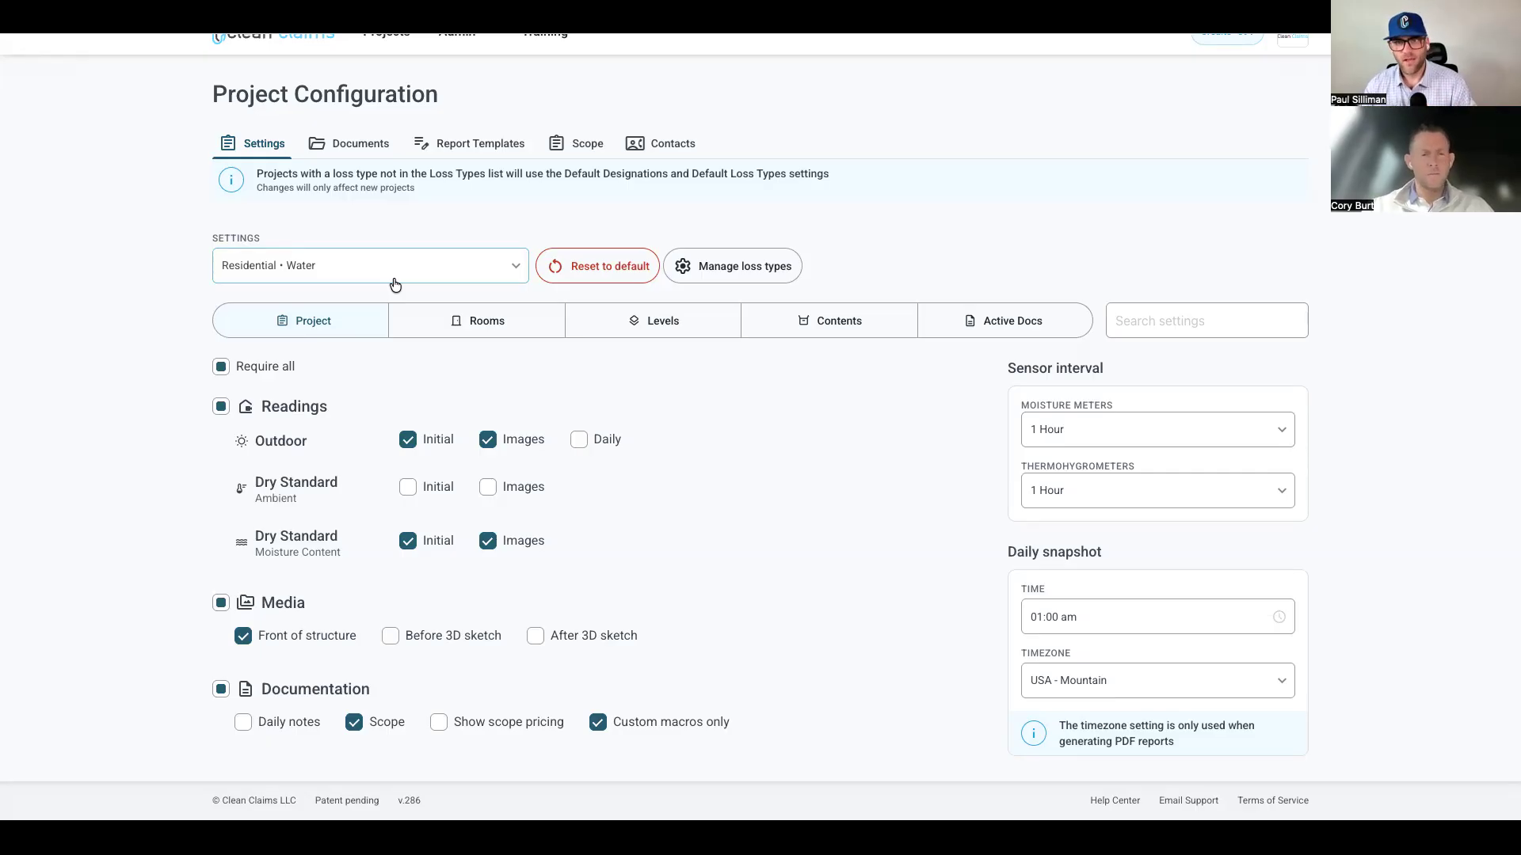
- Open the first Water project in the project list, view the Office room's sketch and return to the room
scroll(395, 284, "up", 1)
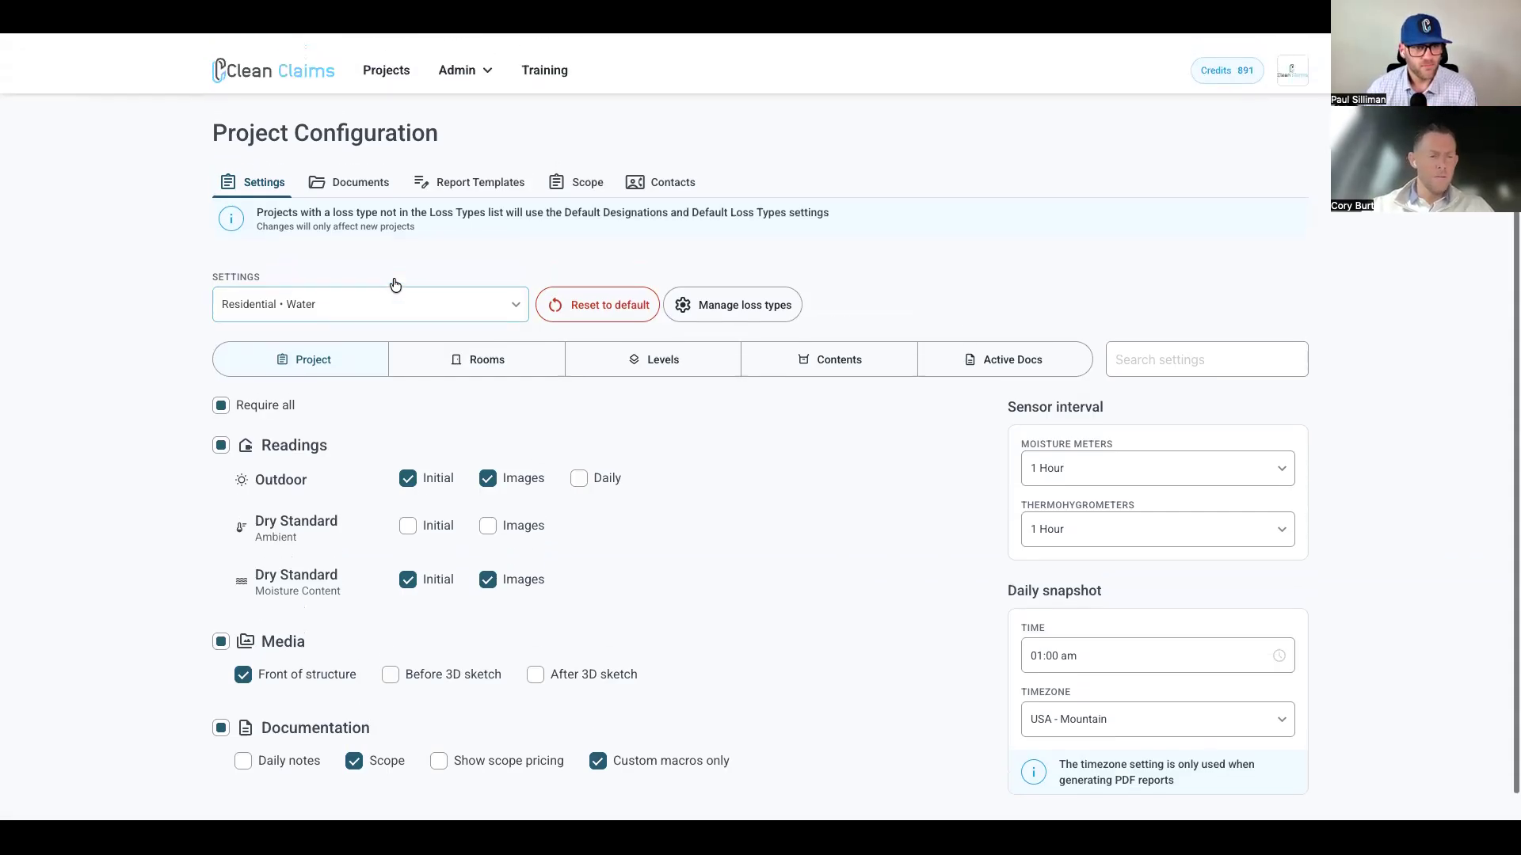
left_click(252, 54)
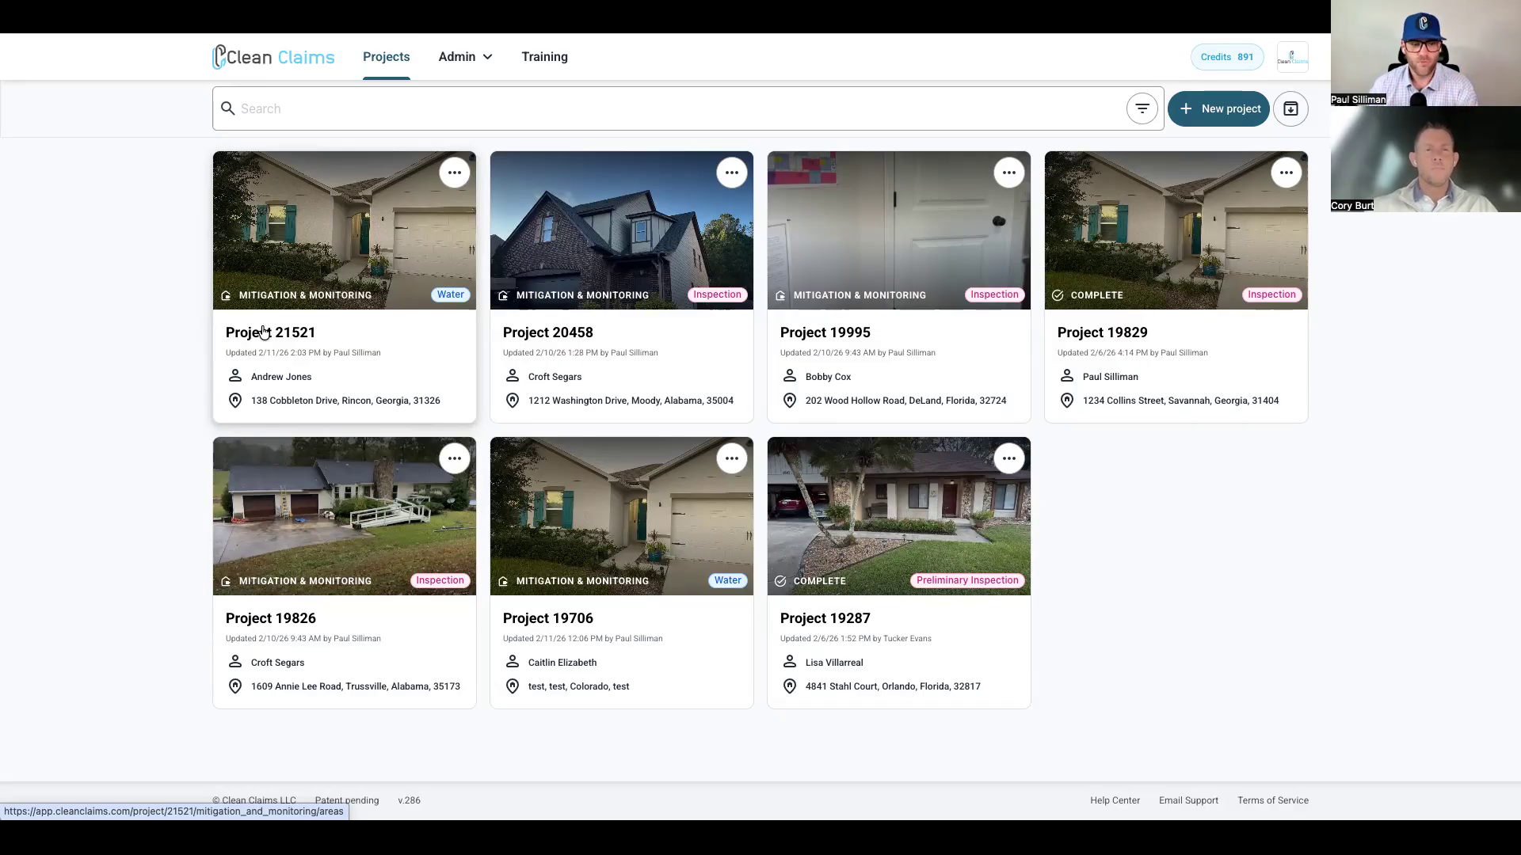
left_click(378, 290)
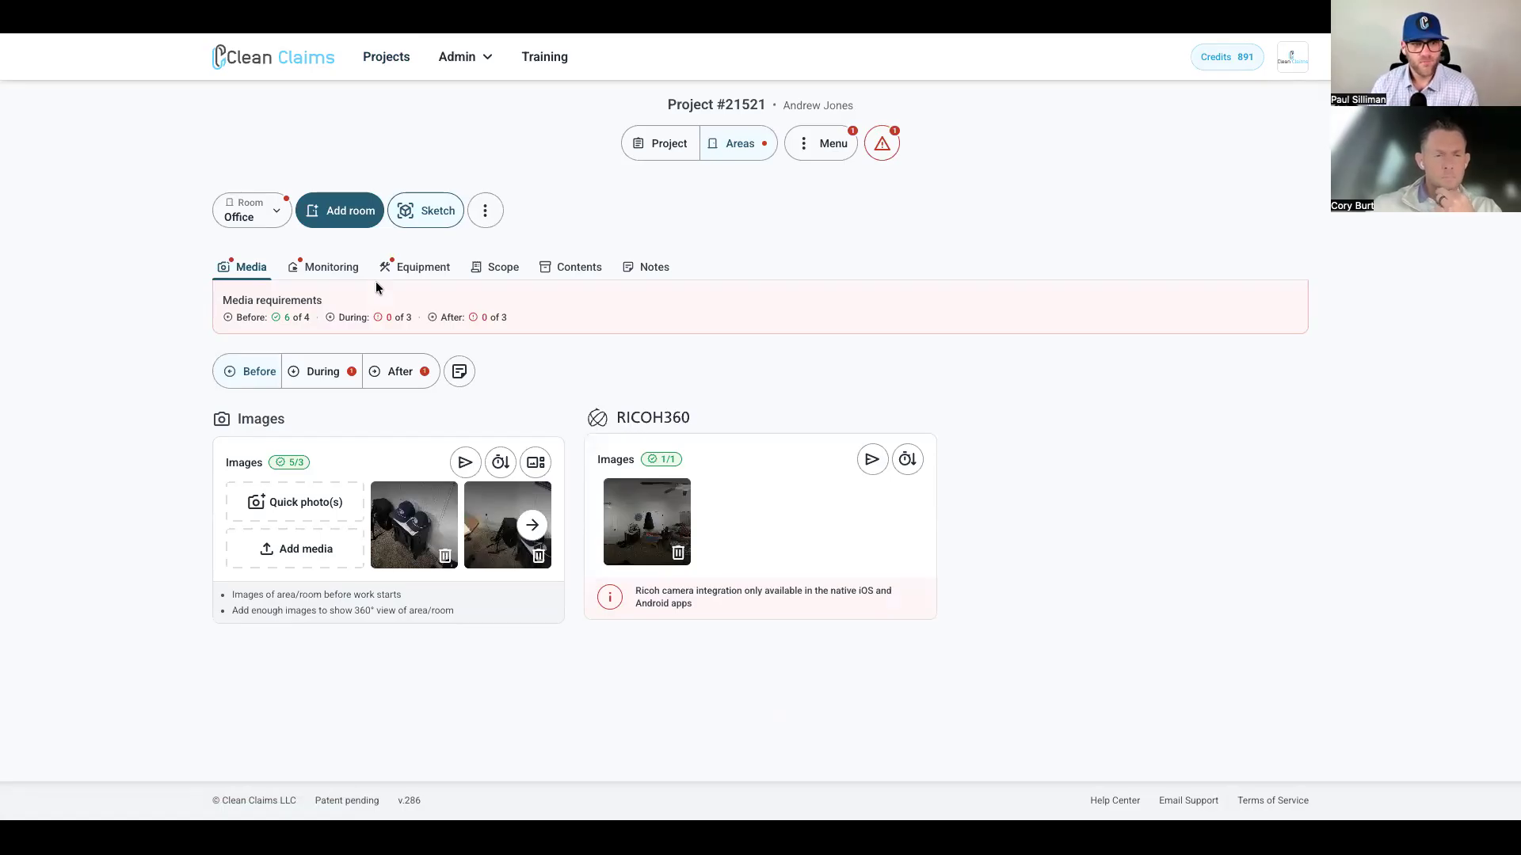
left_click(420, 217)
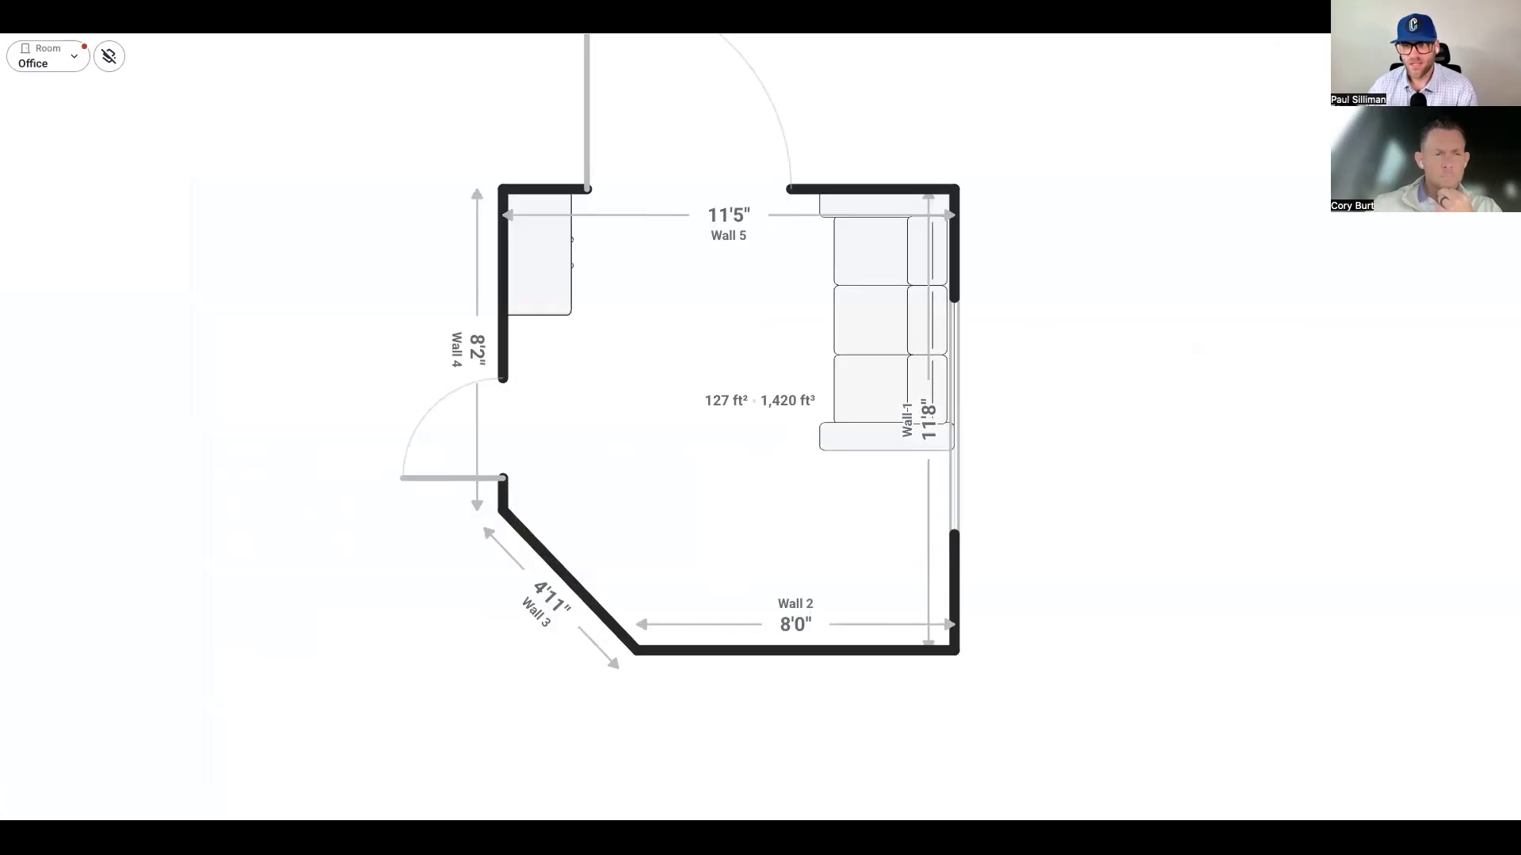
key("alt+Left")
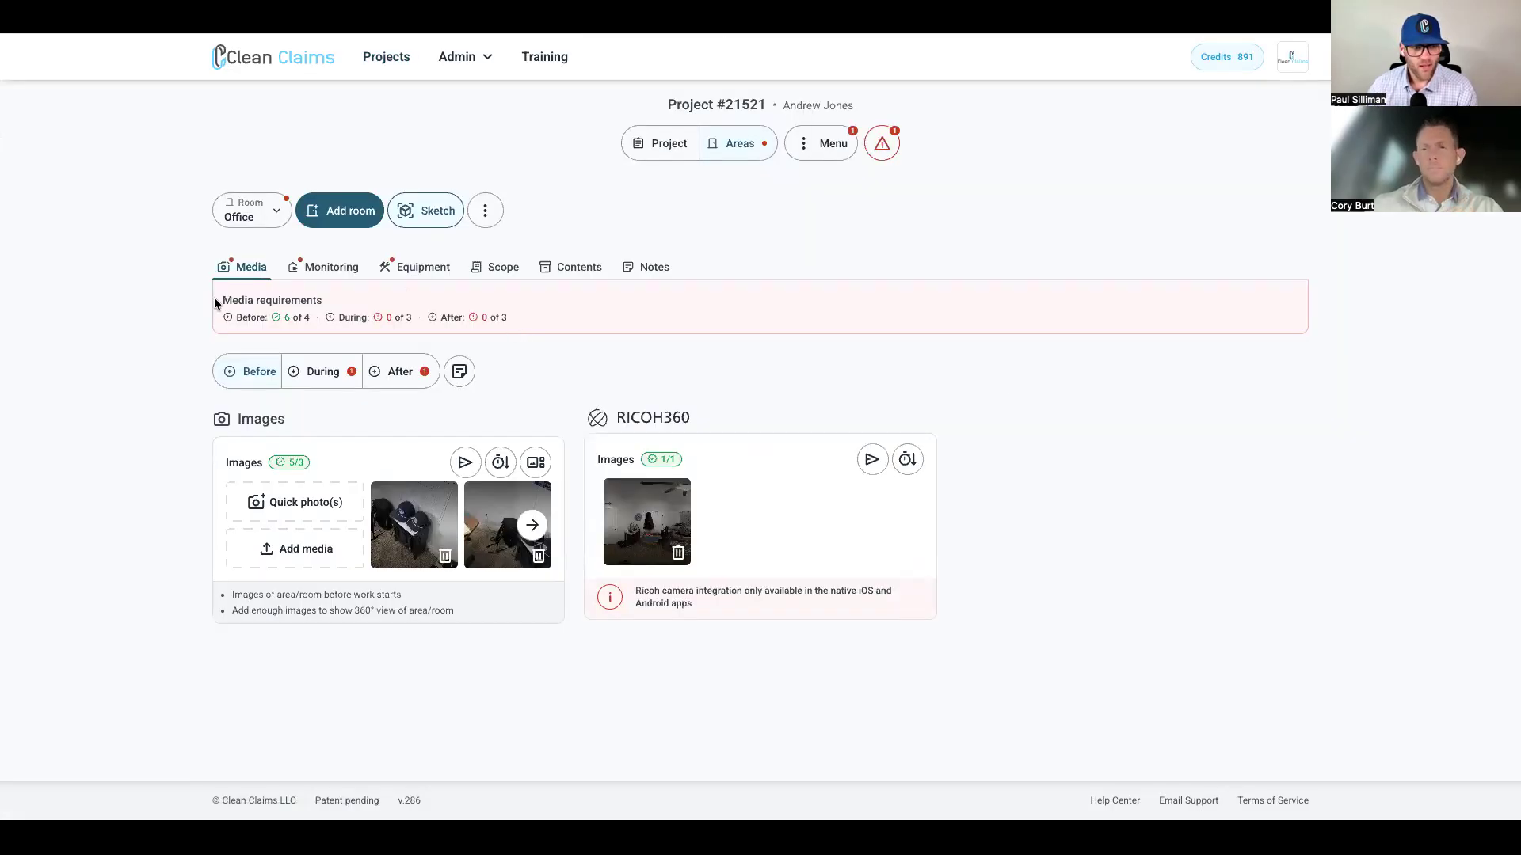
- Review the Office room's monitoring and scope, then the project-level scope with its list of existing scopes
left_click(312, 265)
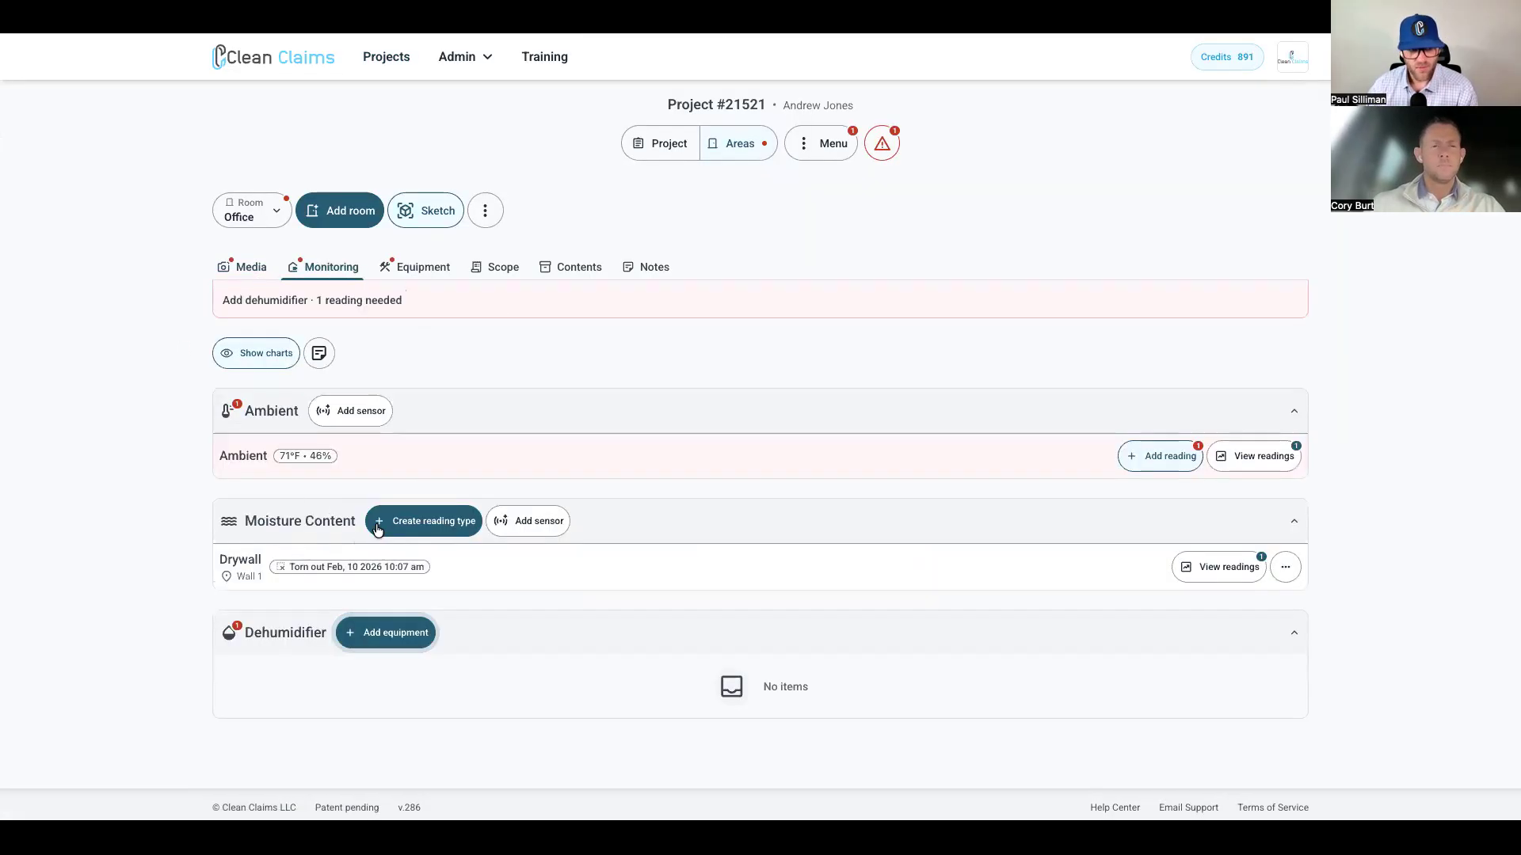
left_click(491, 269)
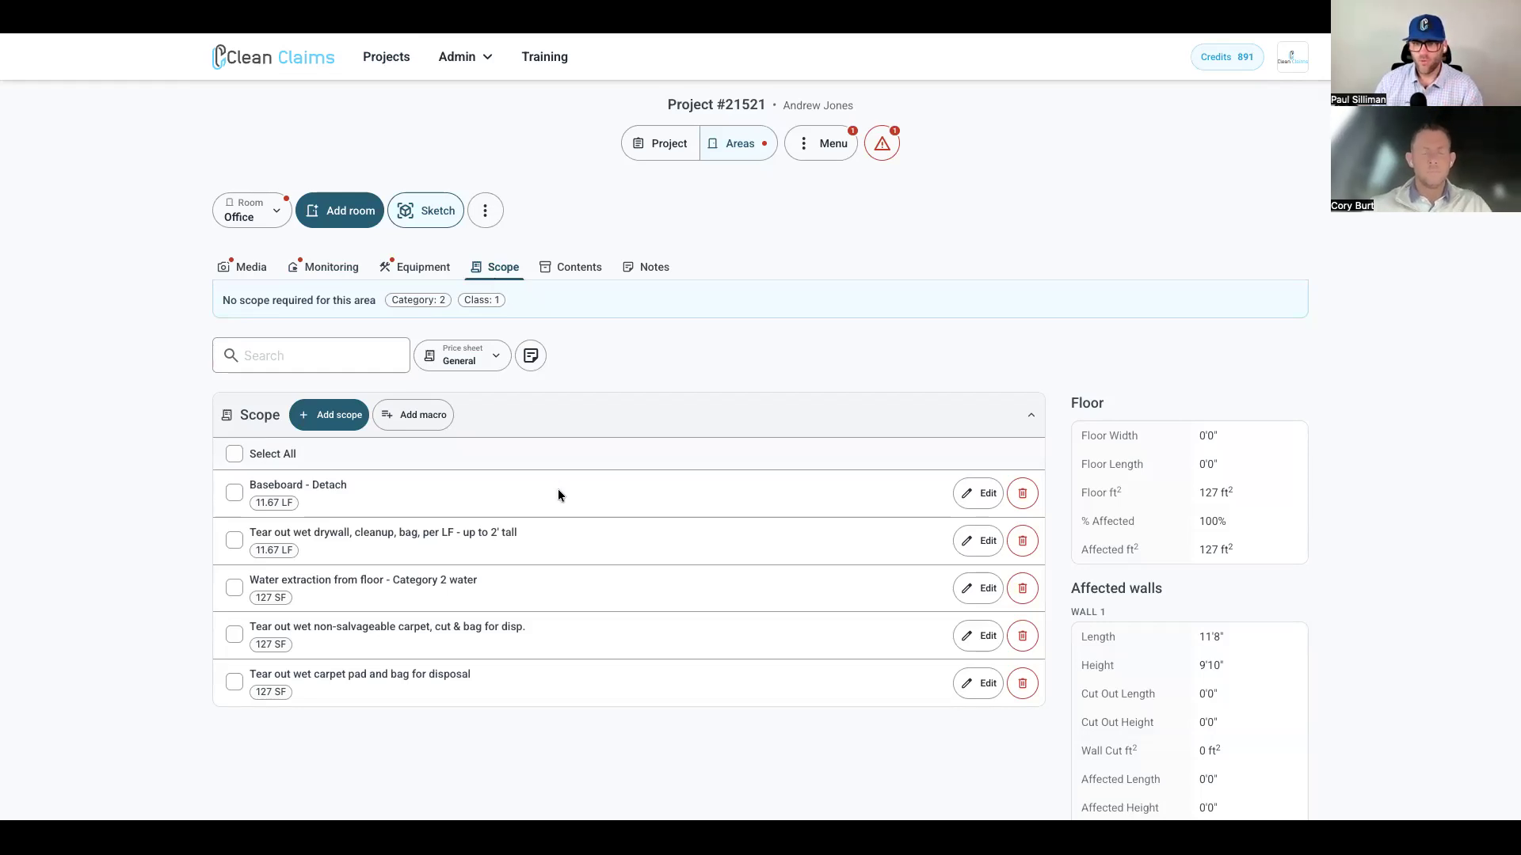
left_click(670, 153)
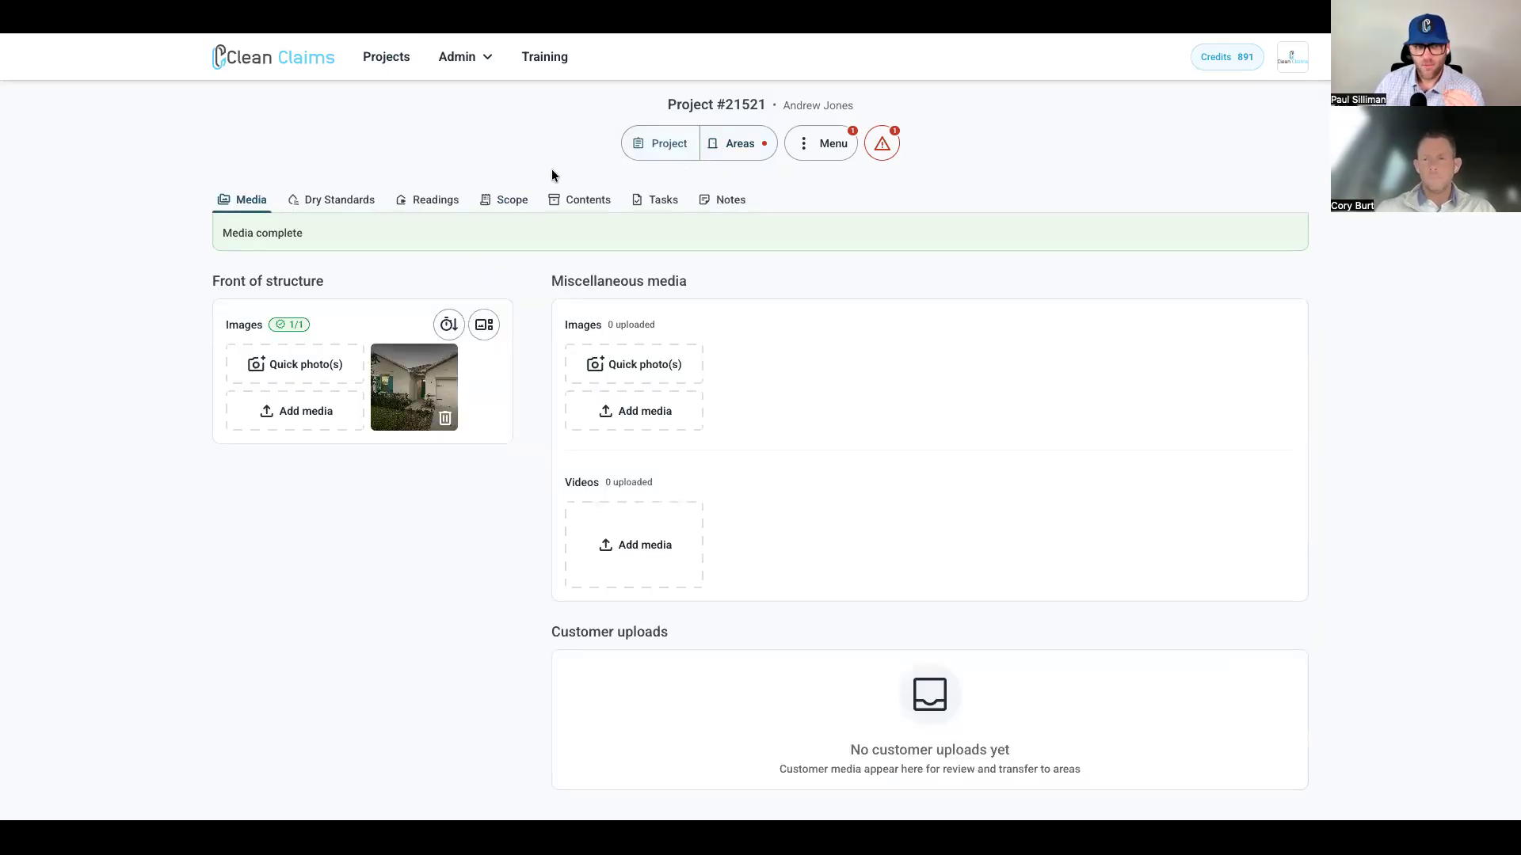
left_click(514, 201)
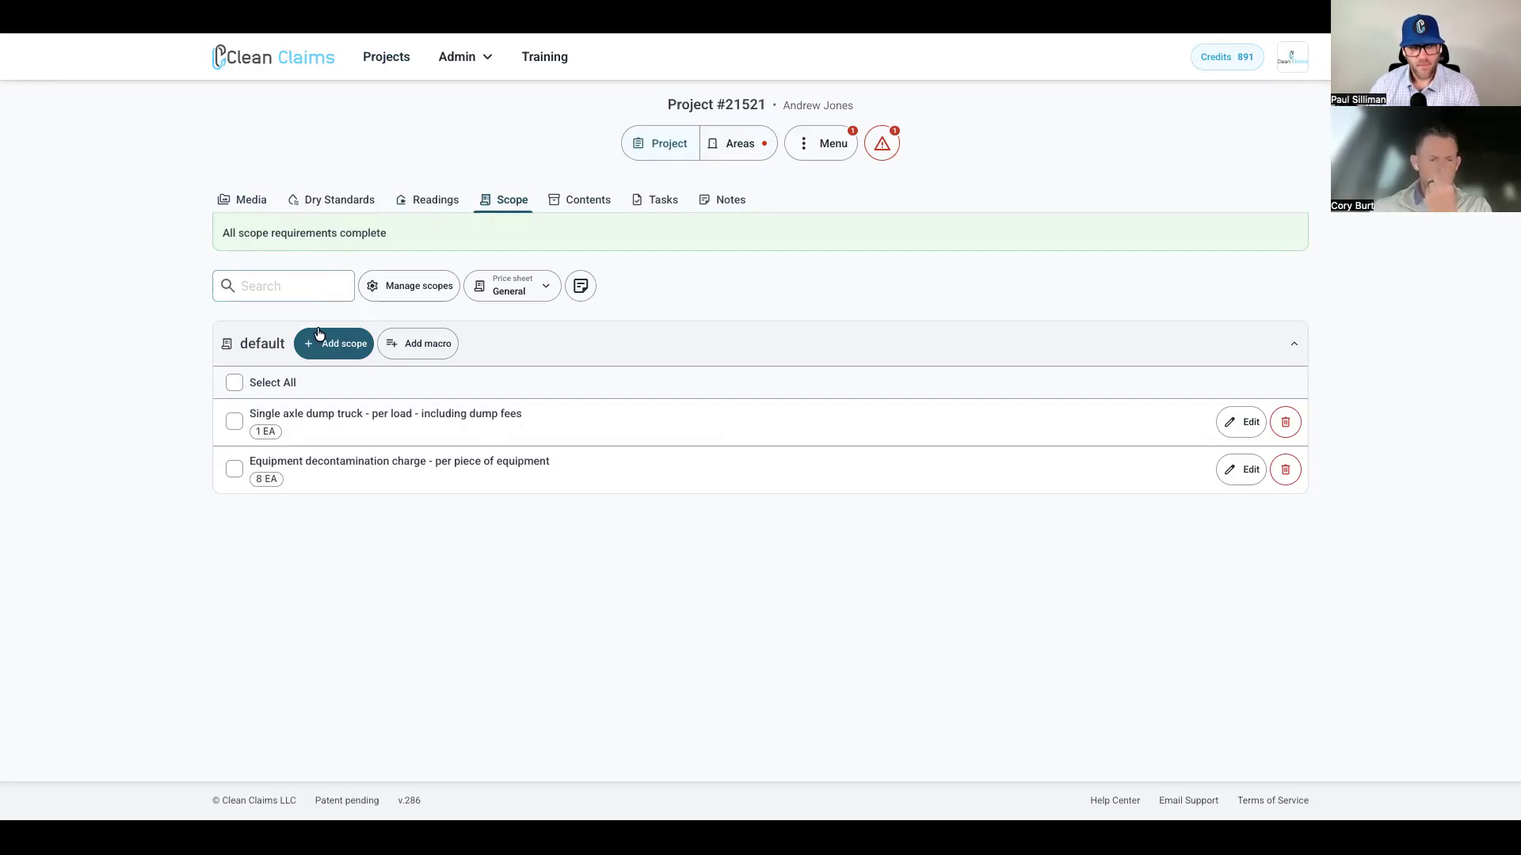
left_click(393, 287)
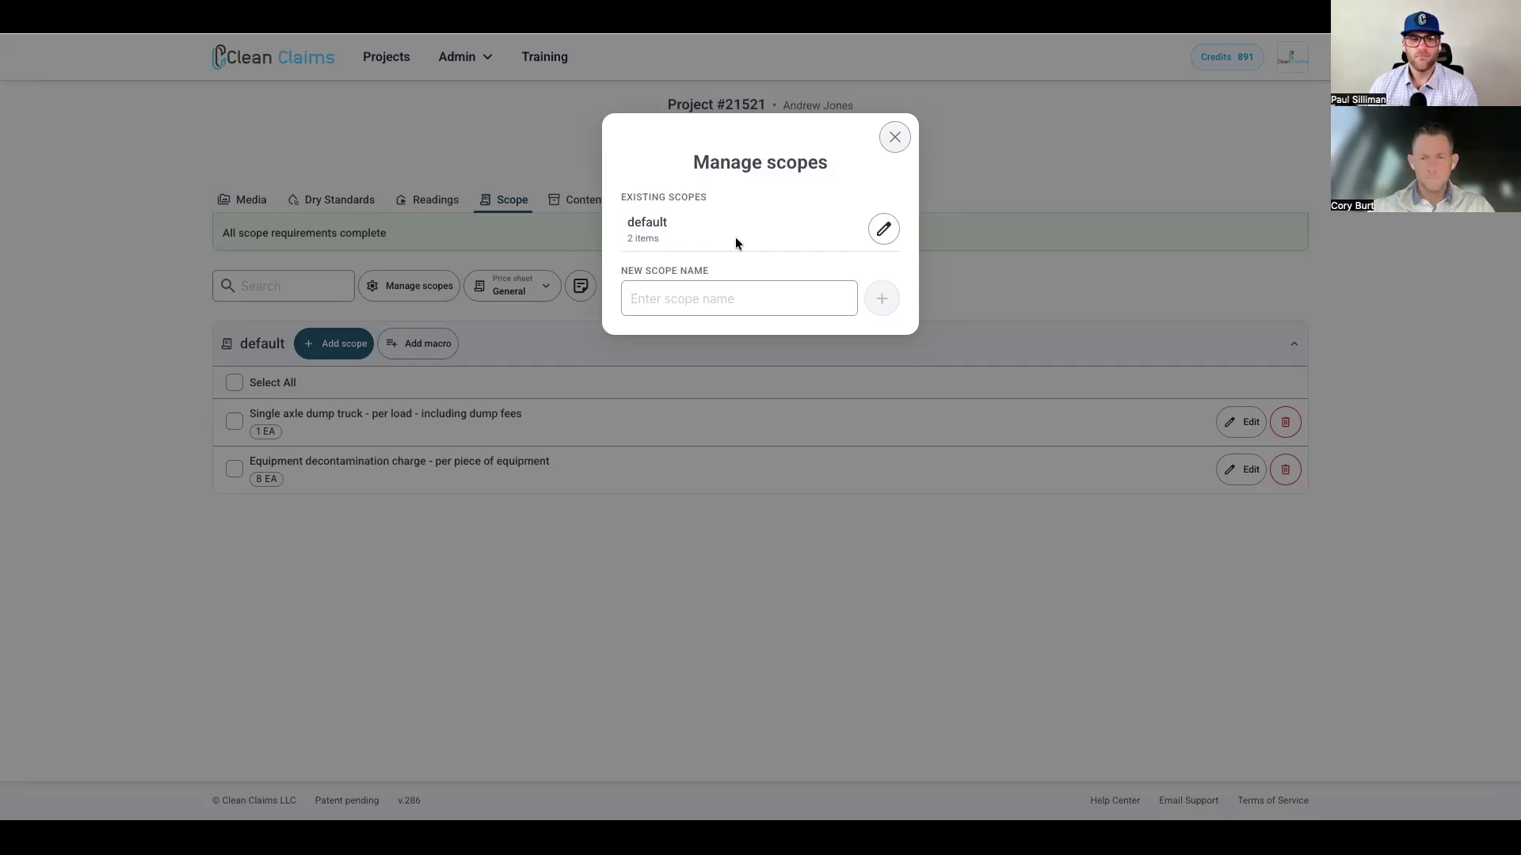
left_click(893, 139)
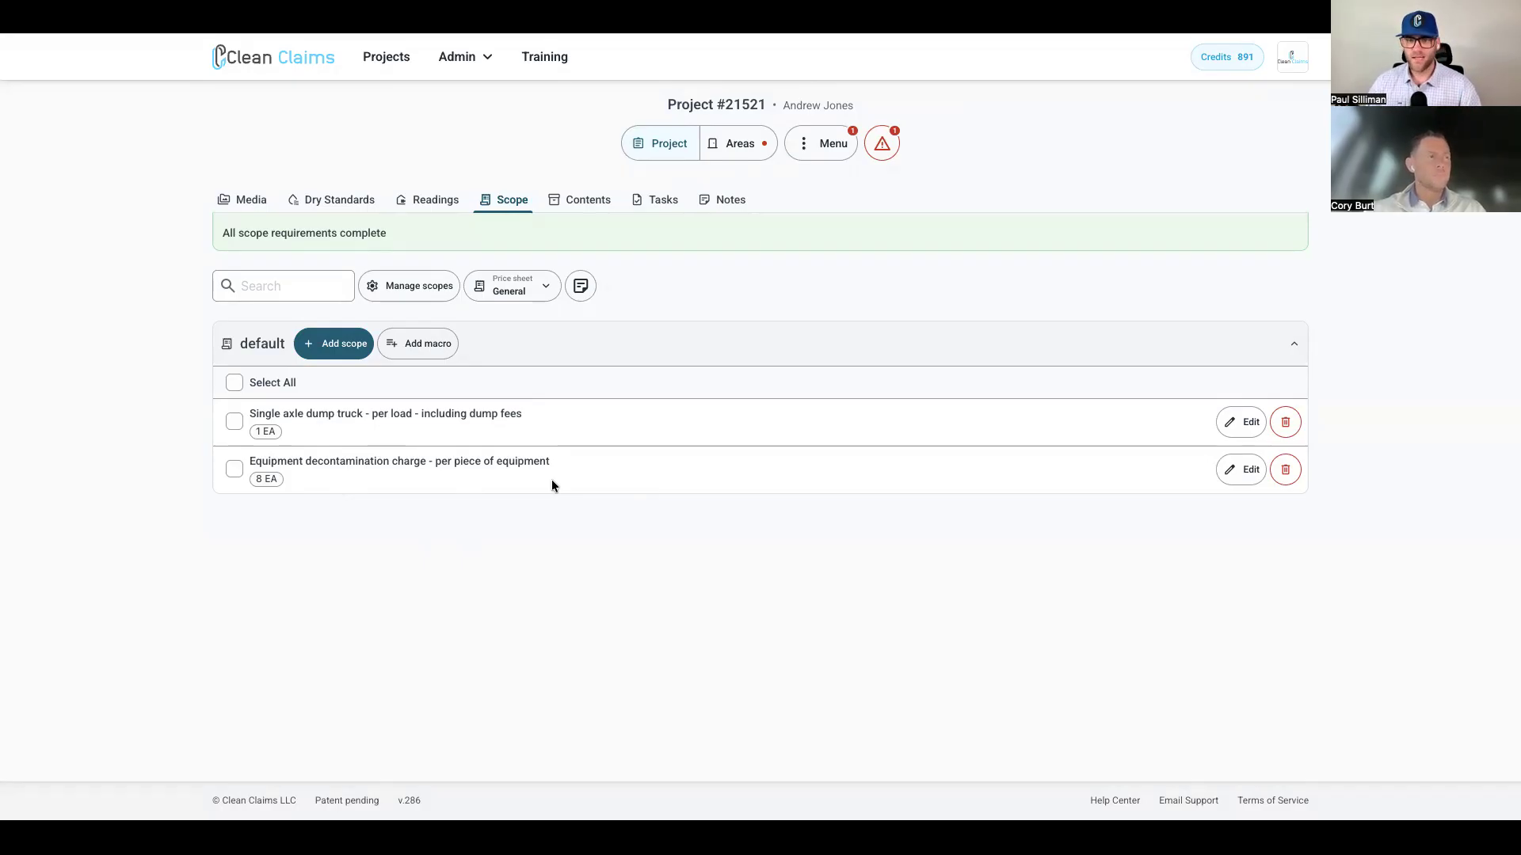
- Search the scope categories for "dump" and add "Haul debris - per pickup truck load - including dump fees" from General Demolition to the default scope
left_click(347, 351)
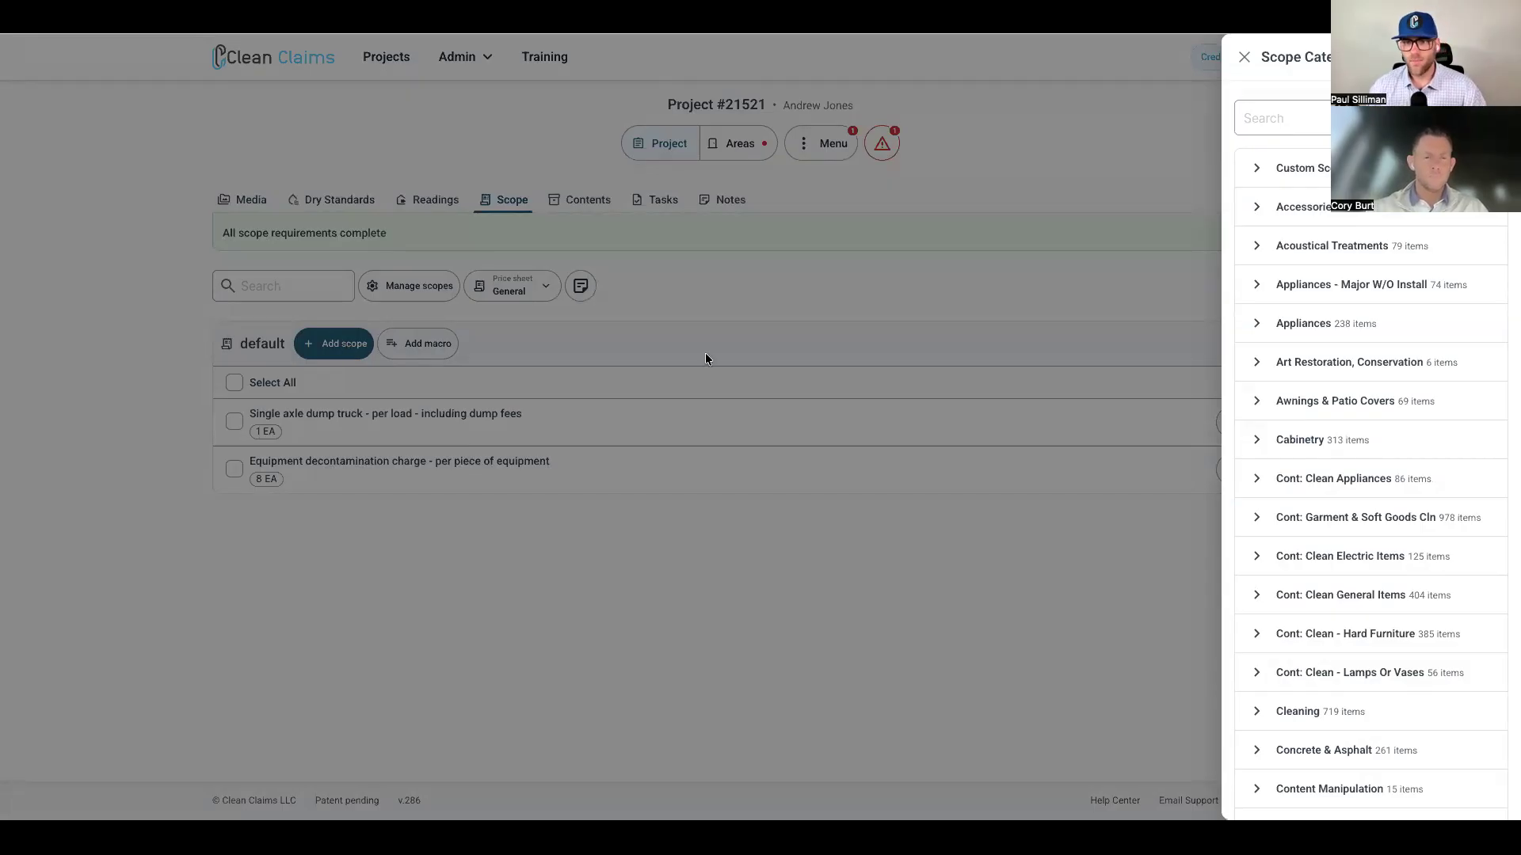
scroll(1318, 468, "down", 6)
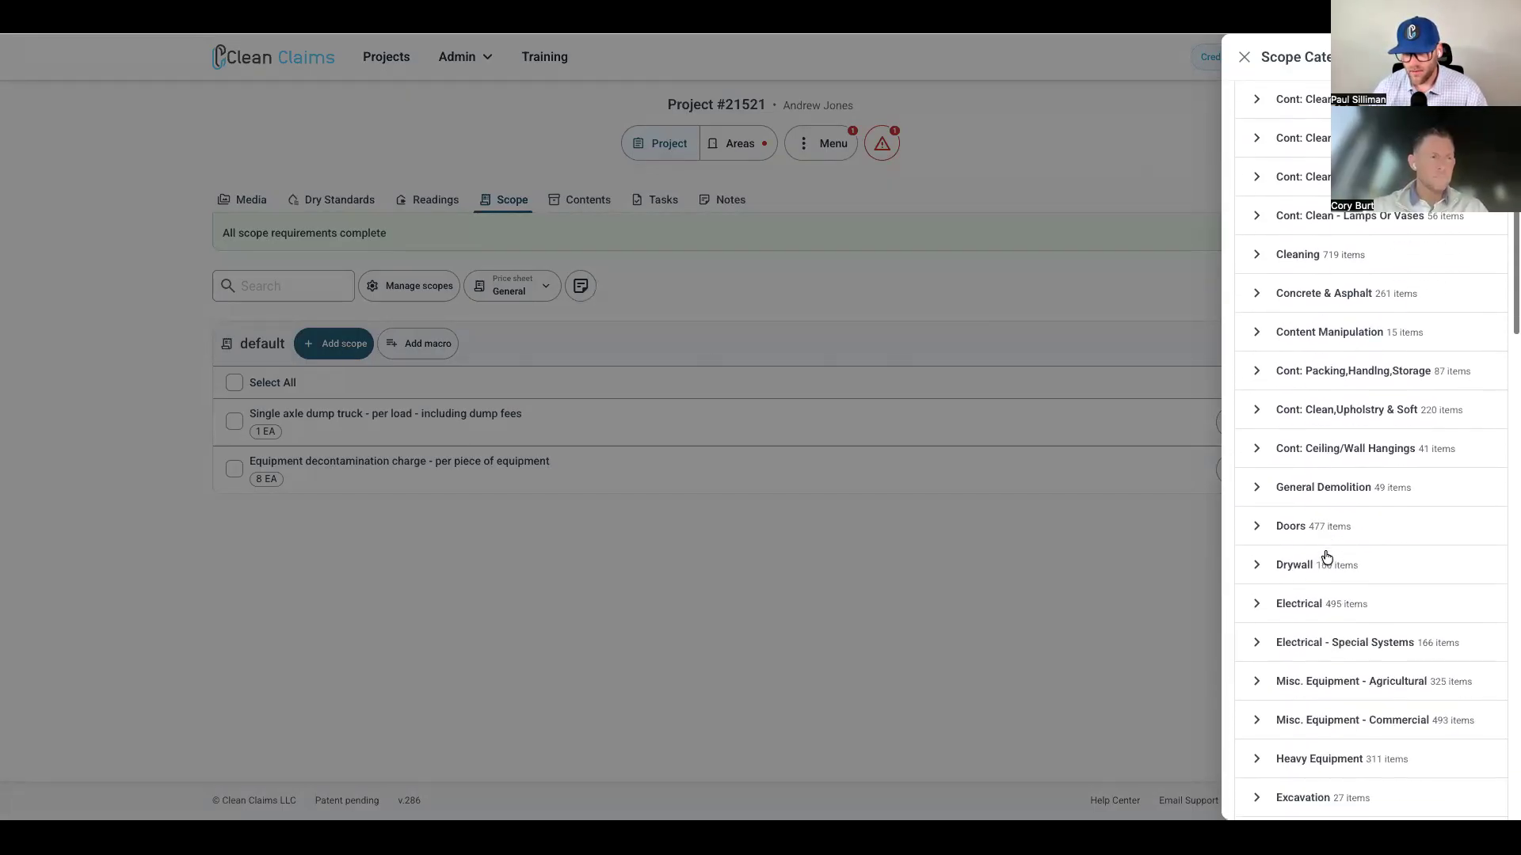
left_click(1251, 491)
scroll(1318, 512, "up", 6)
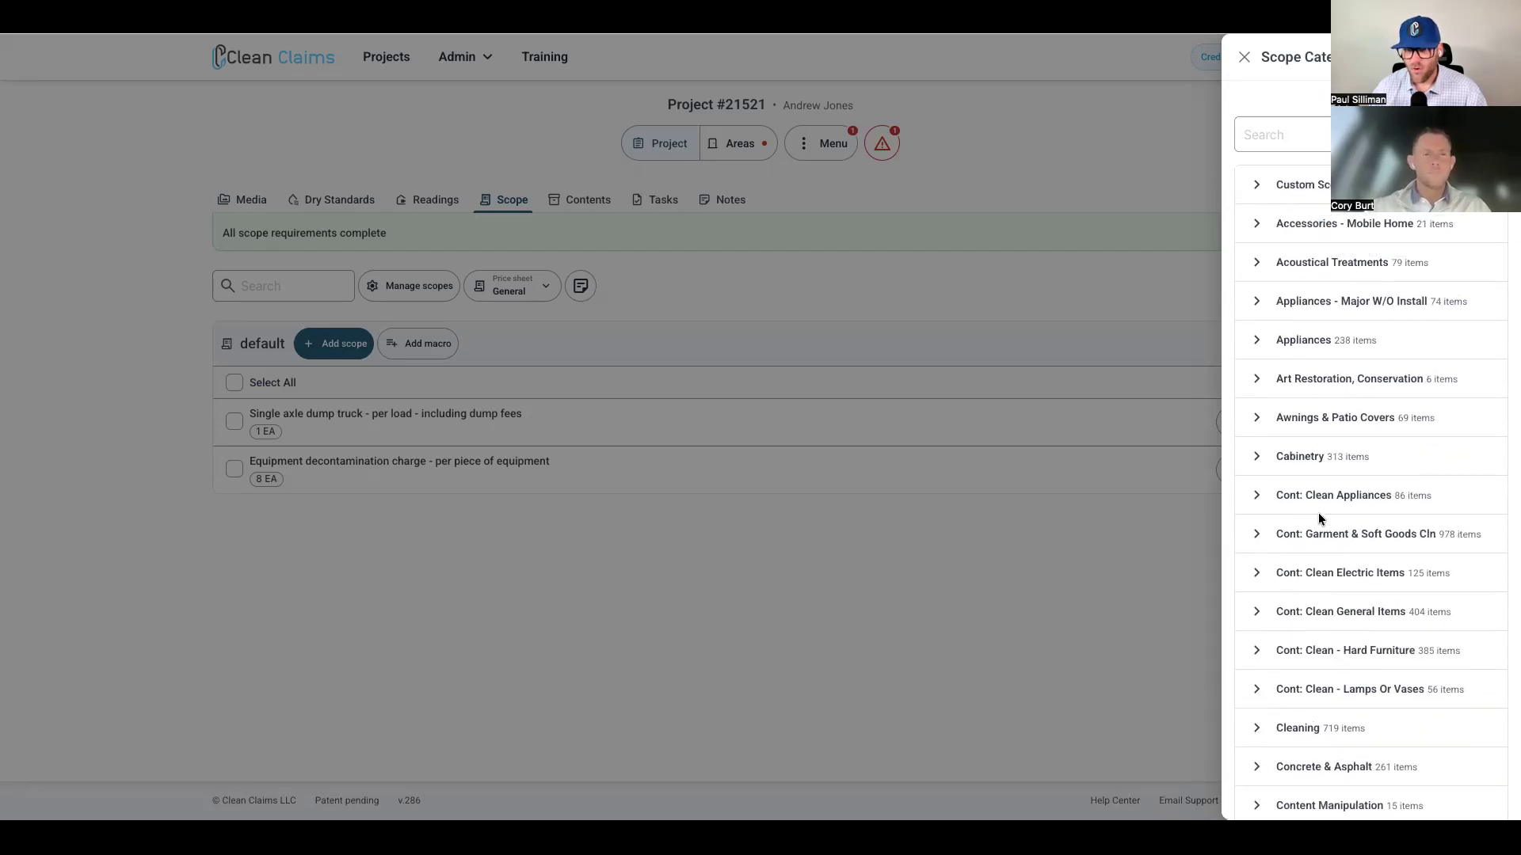
left_click(1299, 127)
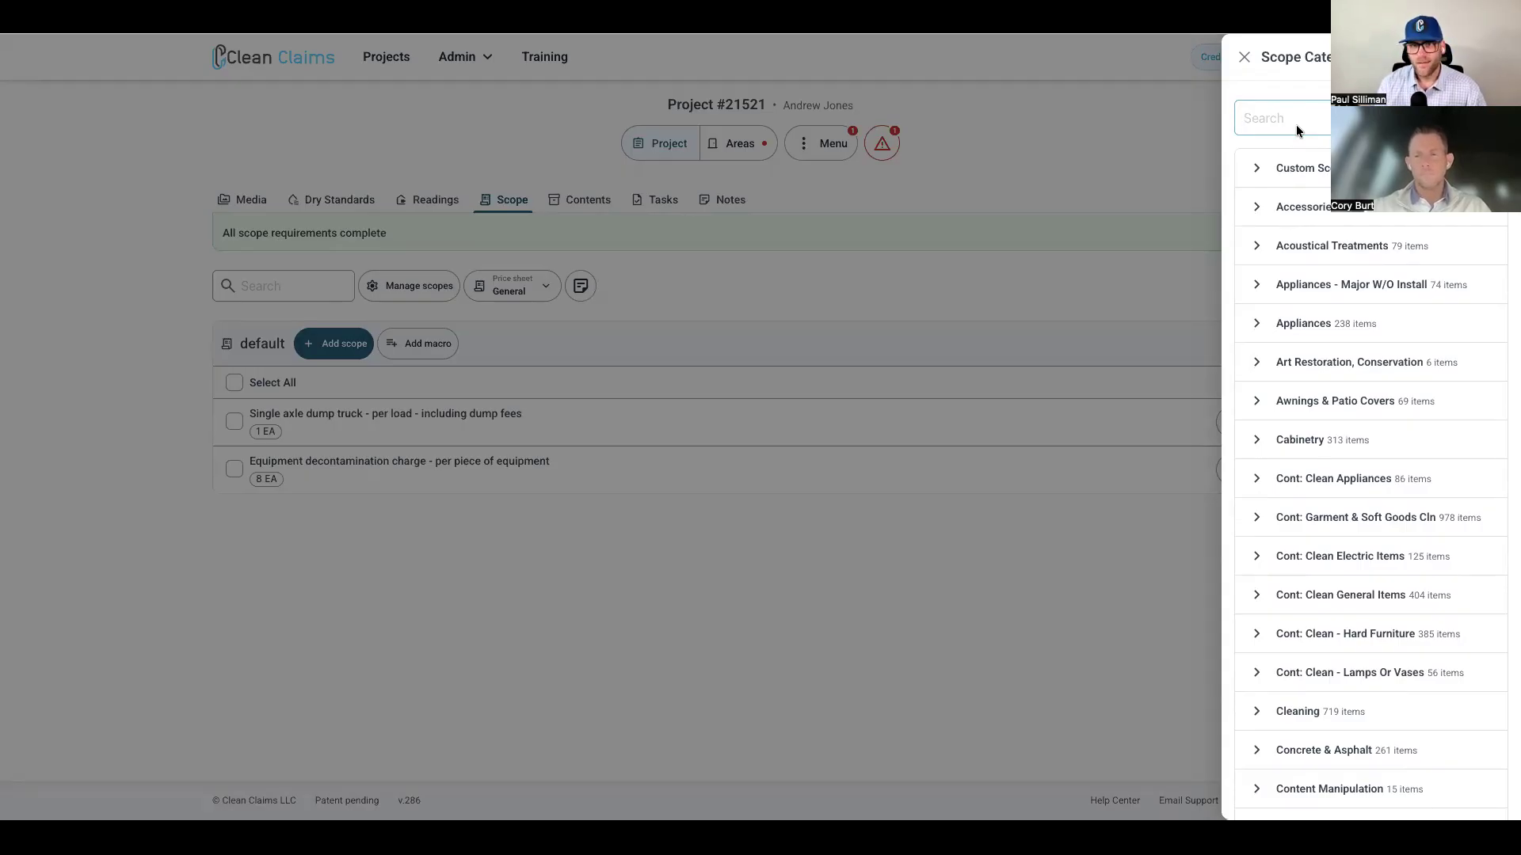
type("dump")
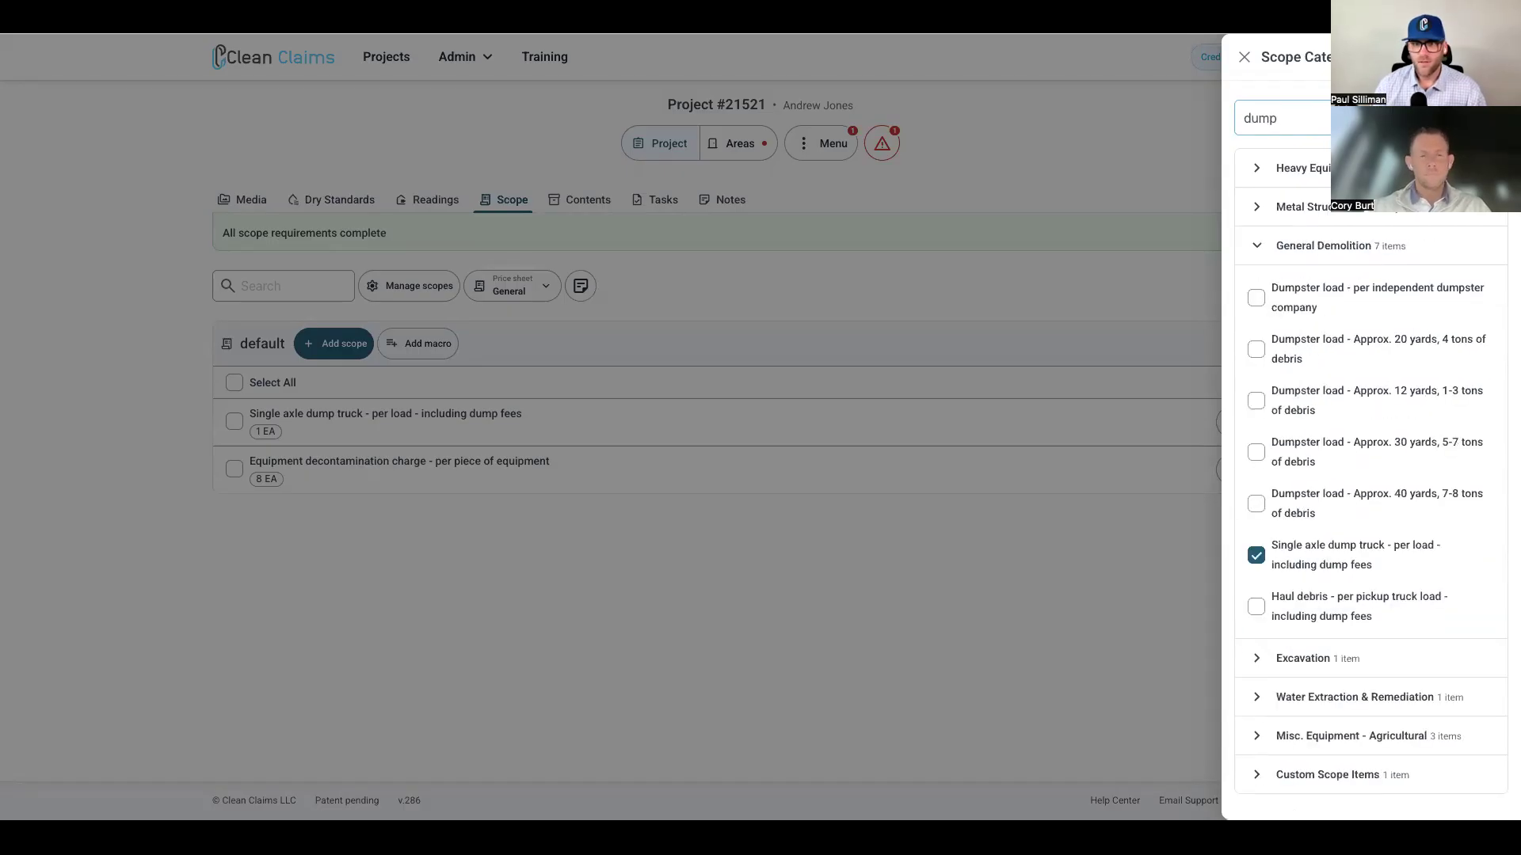
left_click(1307, 247)
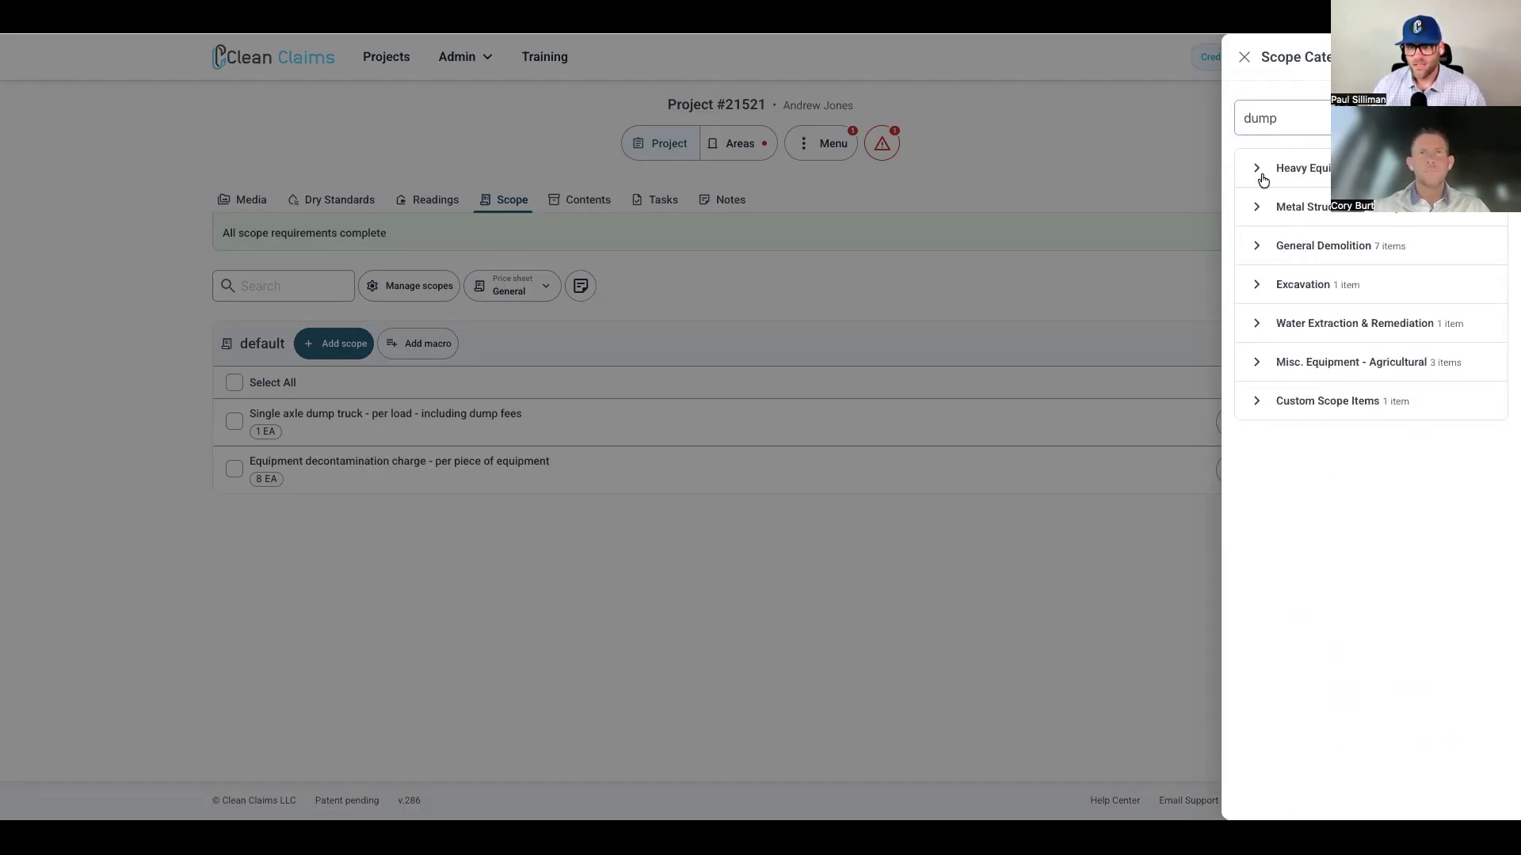
left_click(1270, 318)
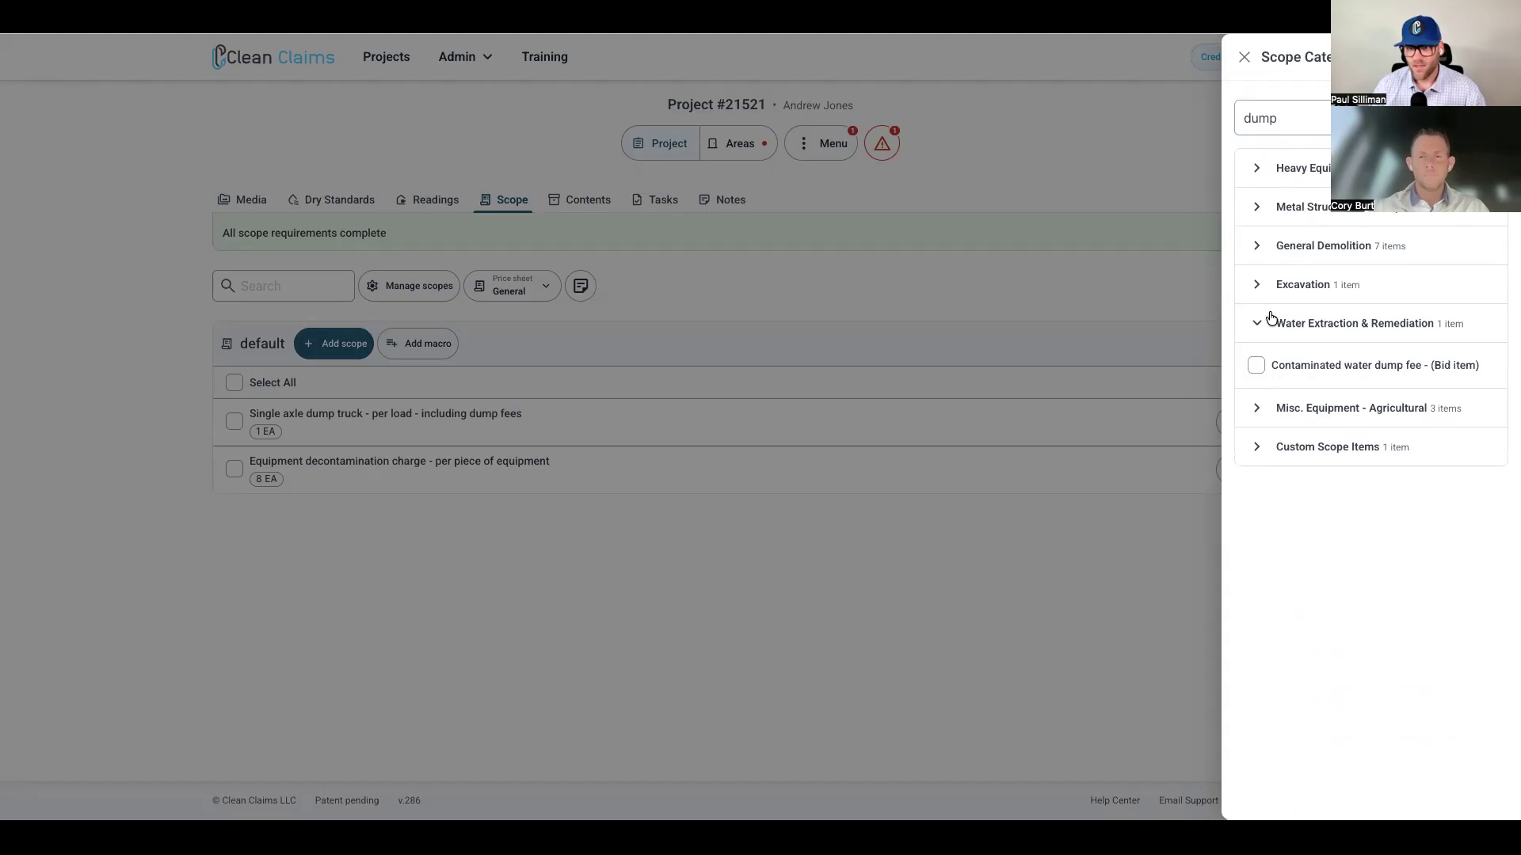
left_click(1270, 318)
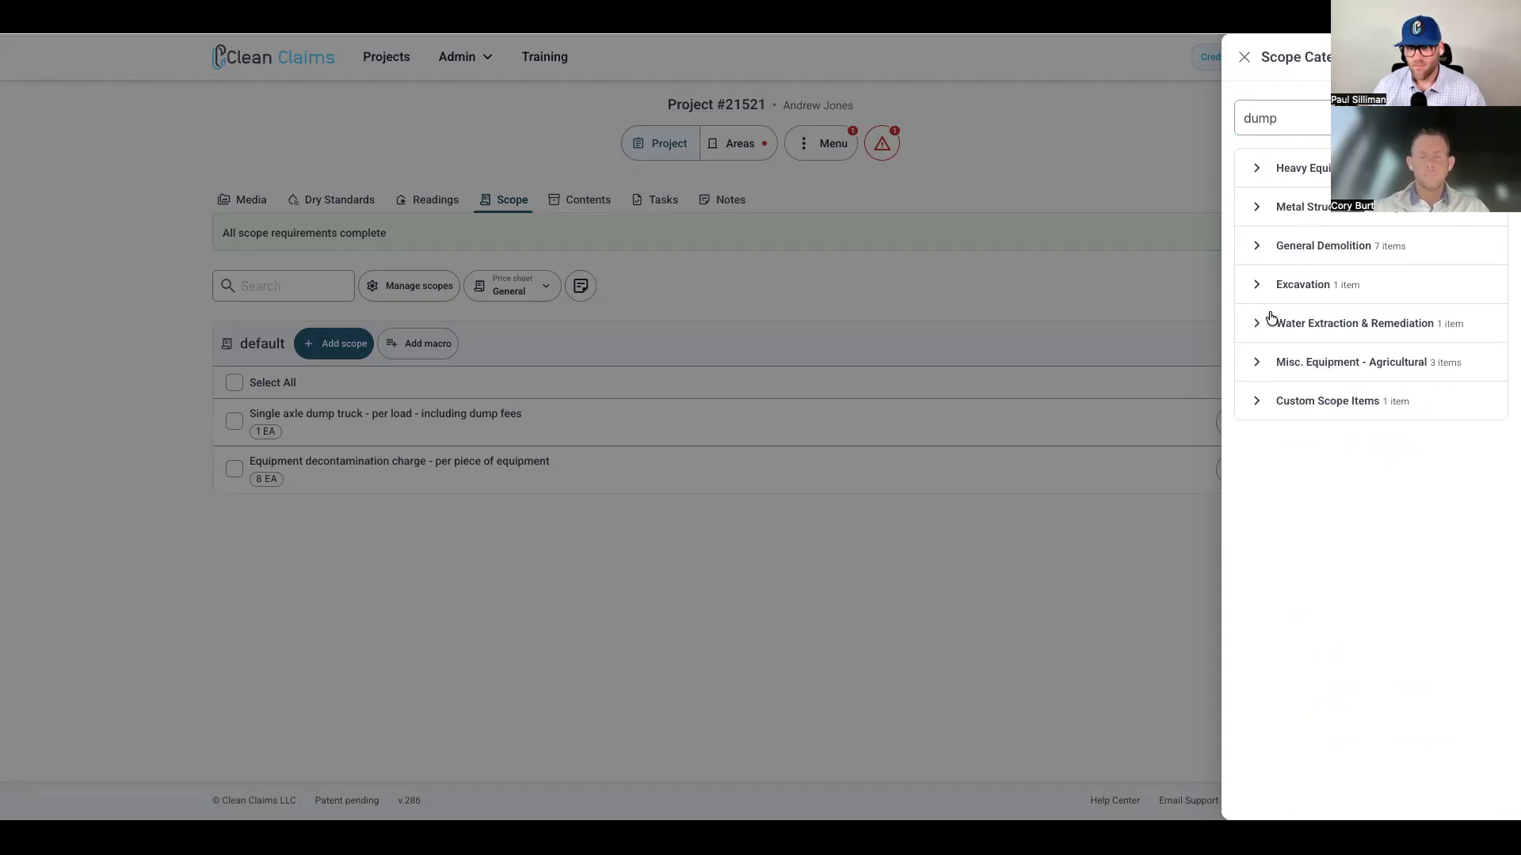
left_click(1265, 244)
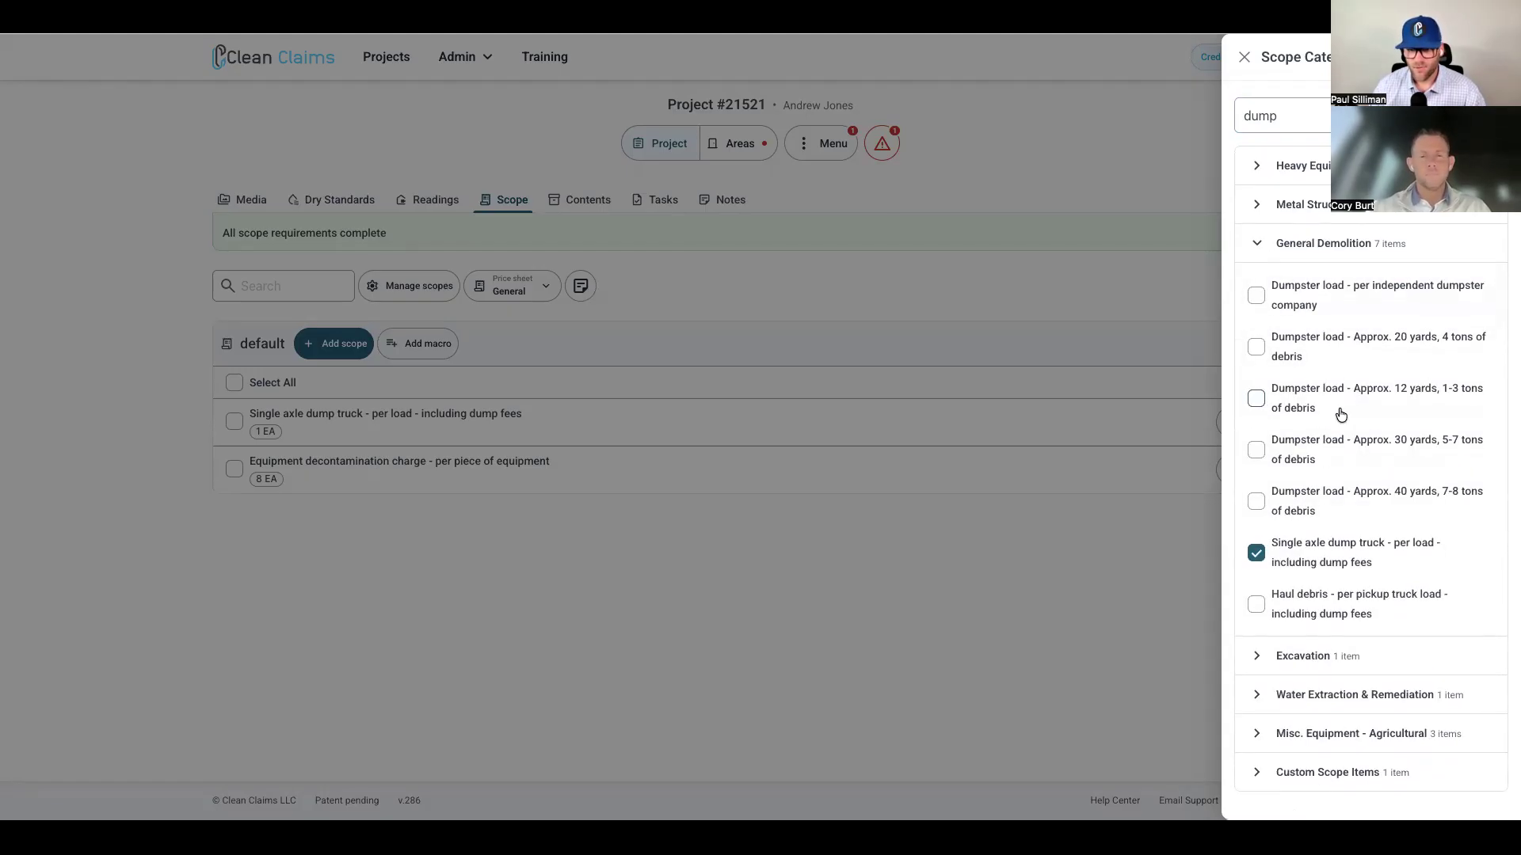
left_click(1255, 610)
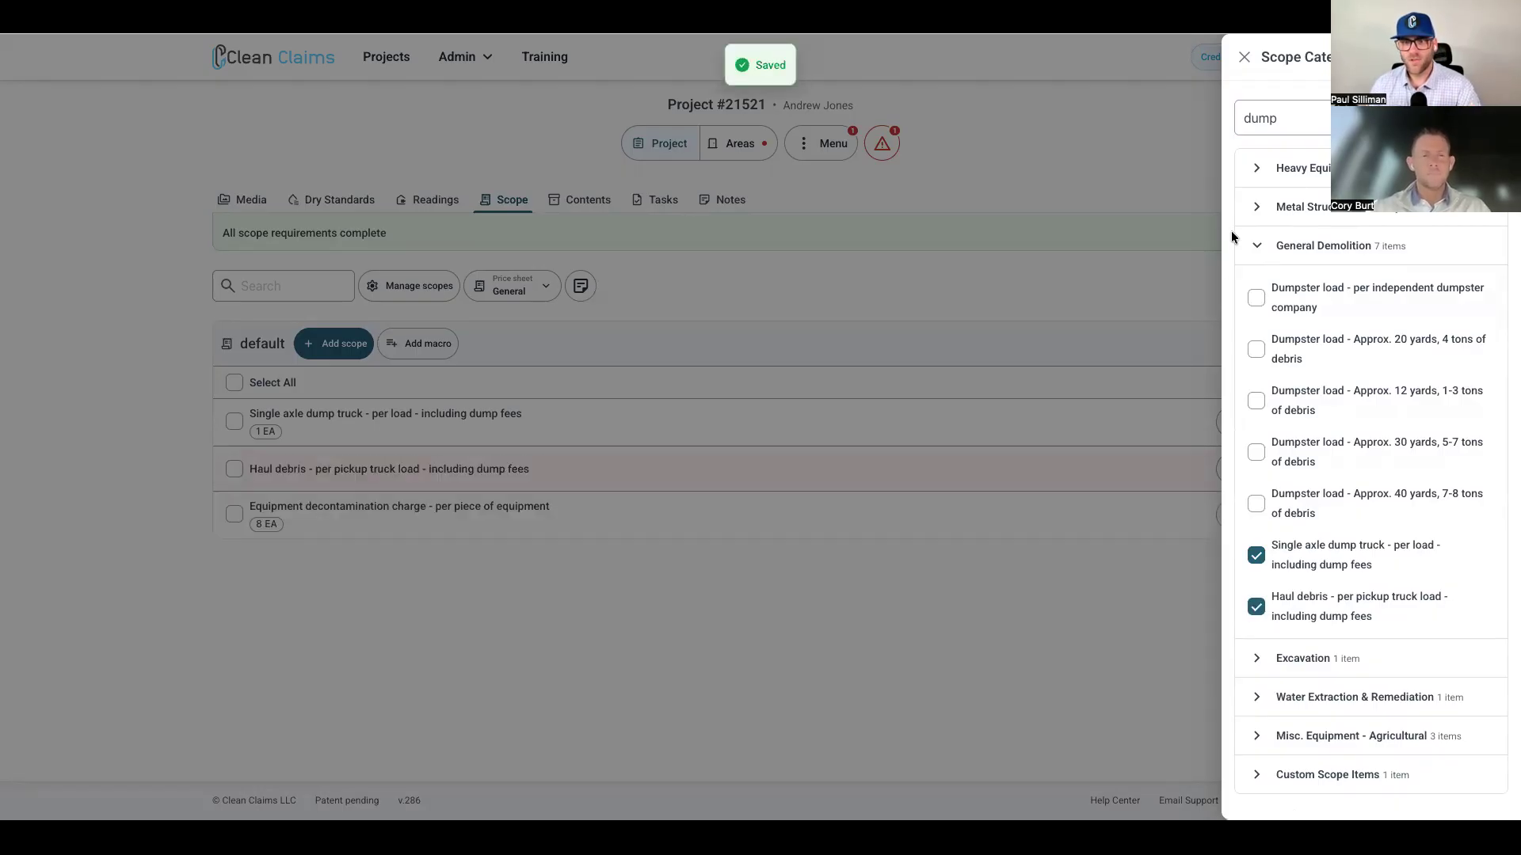
left_click(907, 586)
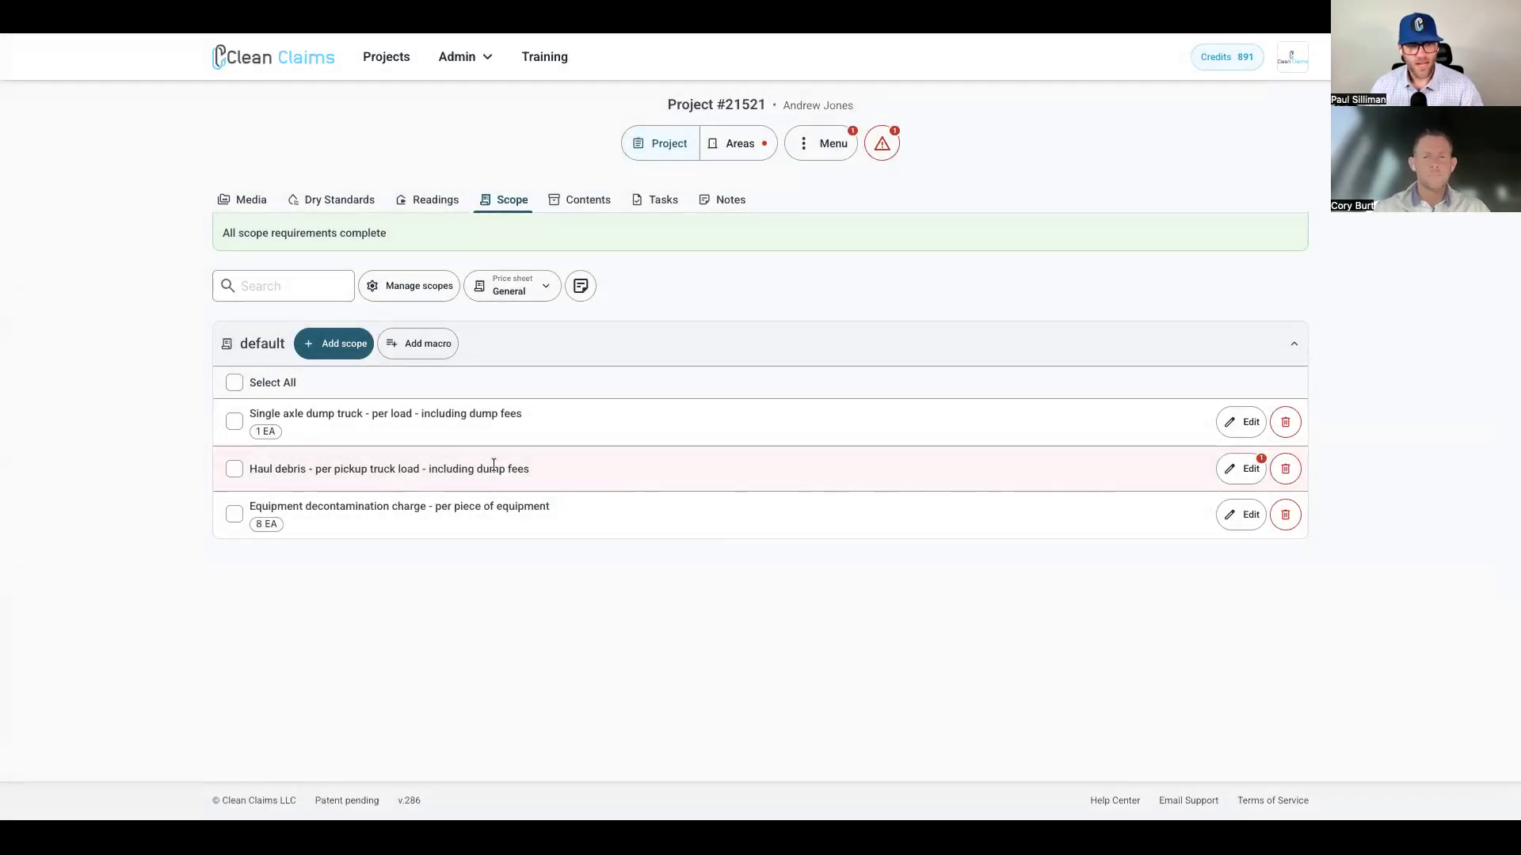
- Set the haul debris item's quantity to 1 EA with the note "Additional debris removed" and save it
left_click(1241, 470)
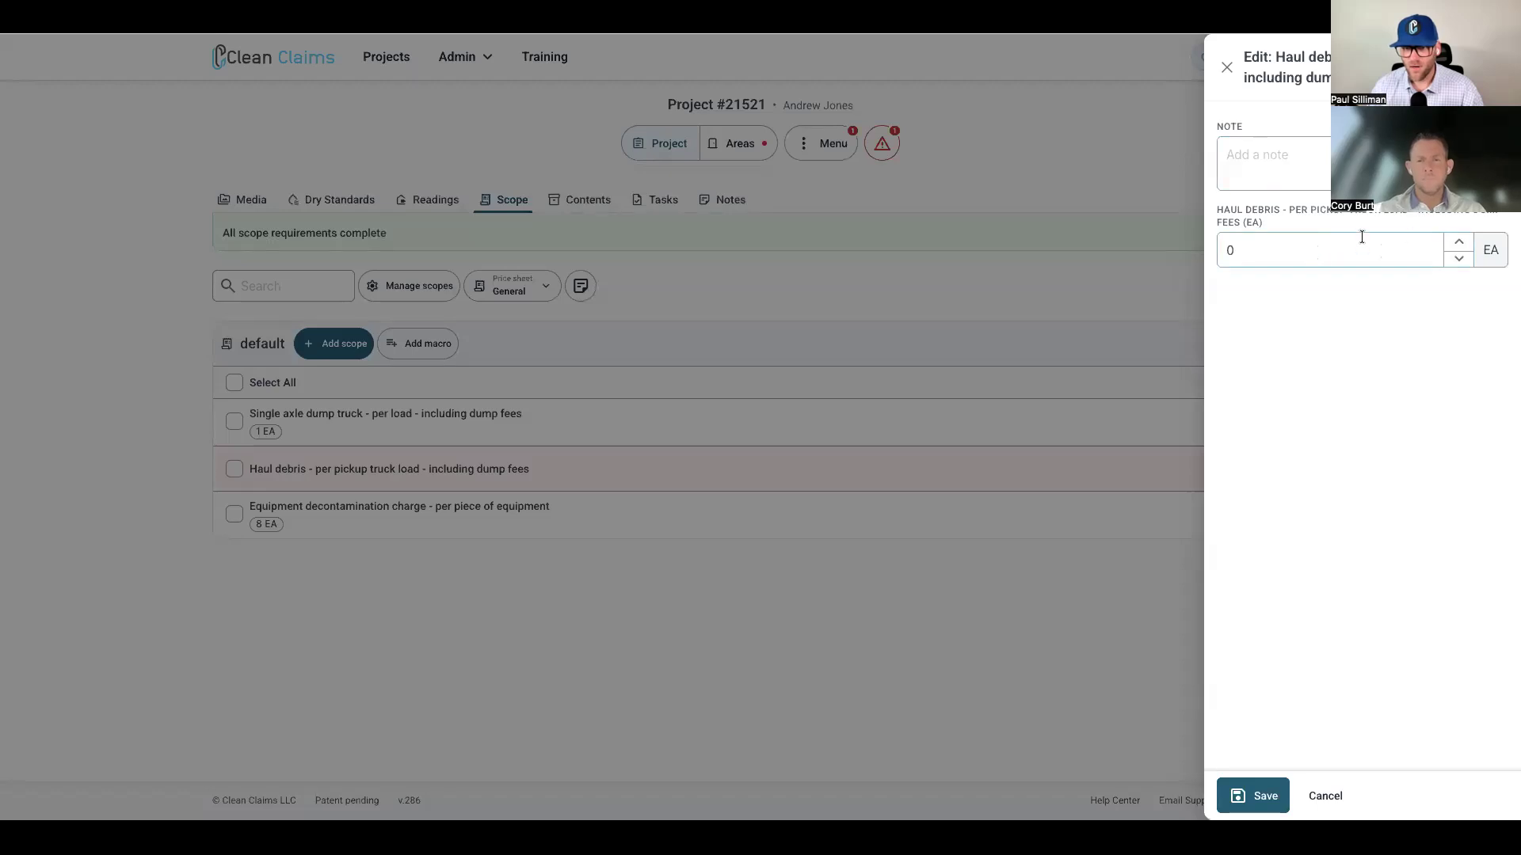
left_click(1456, 246)
left_click(1311, 173)
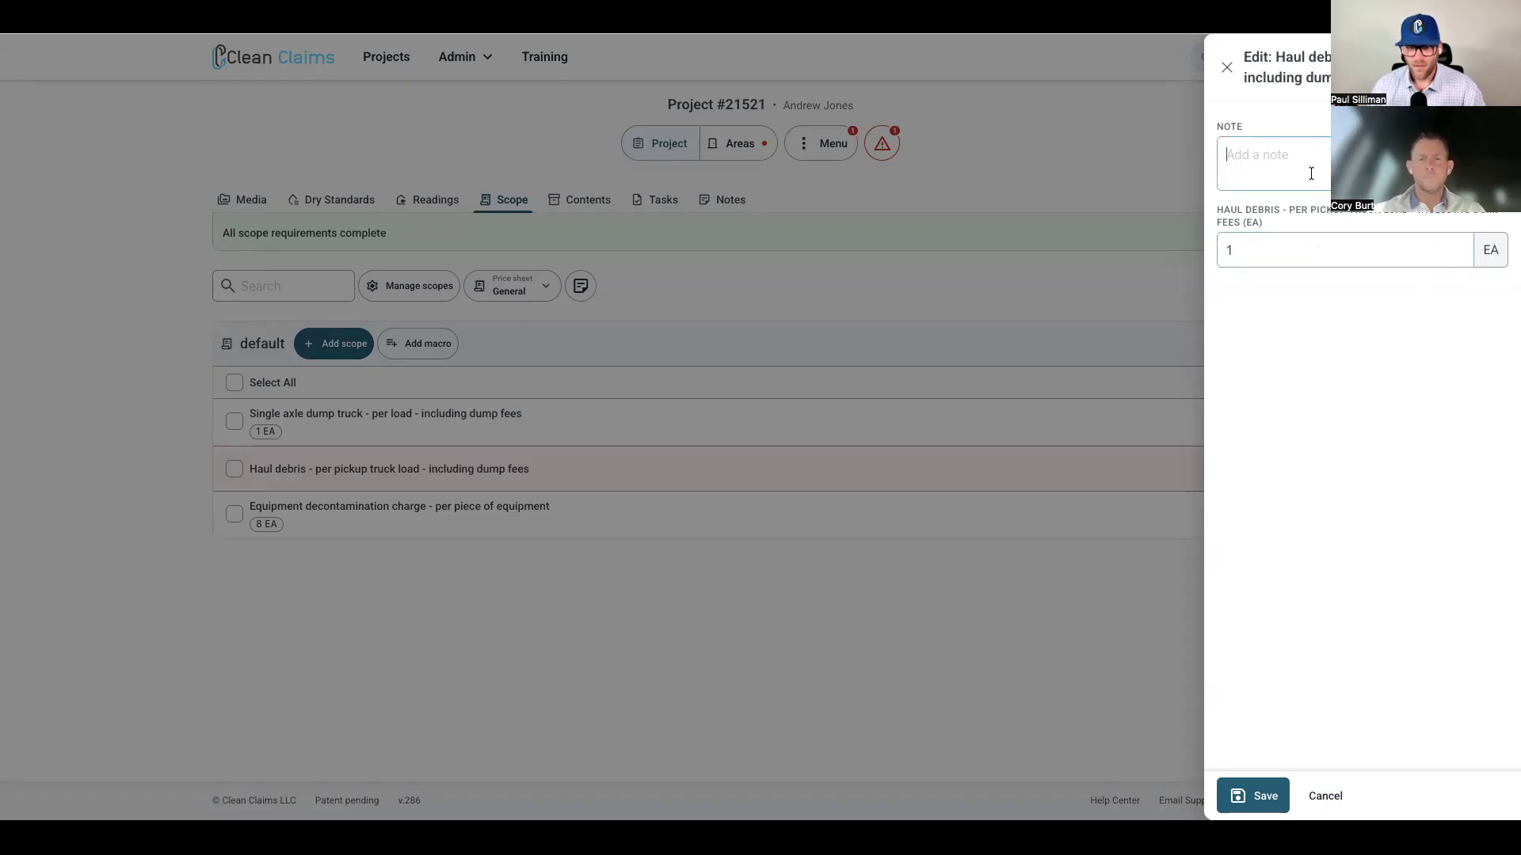
type("Additional debris r")
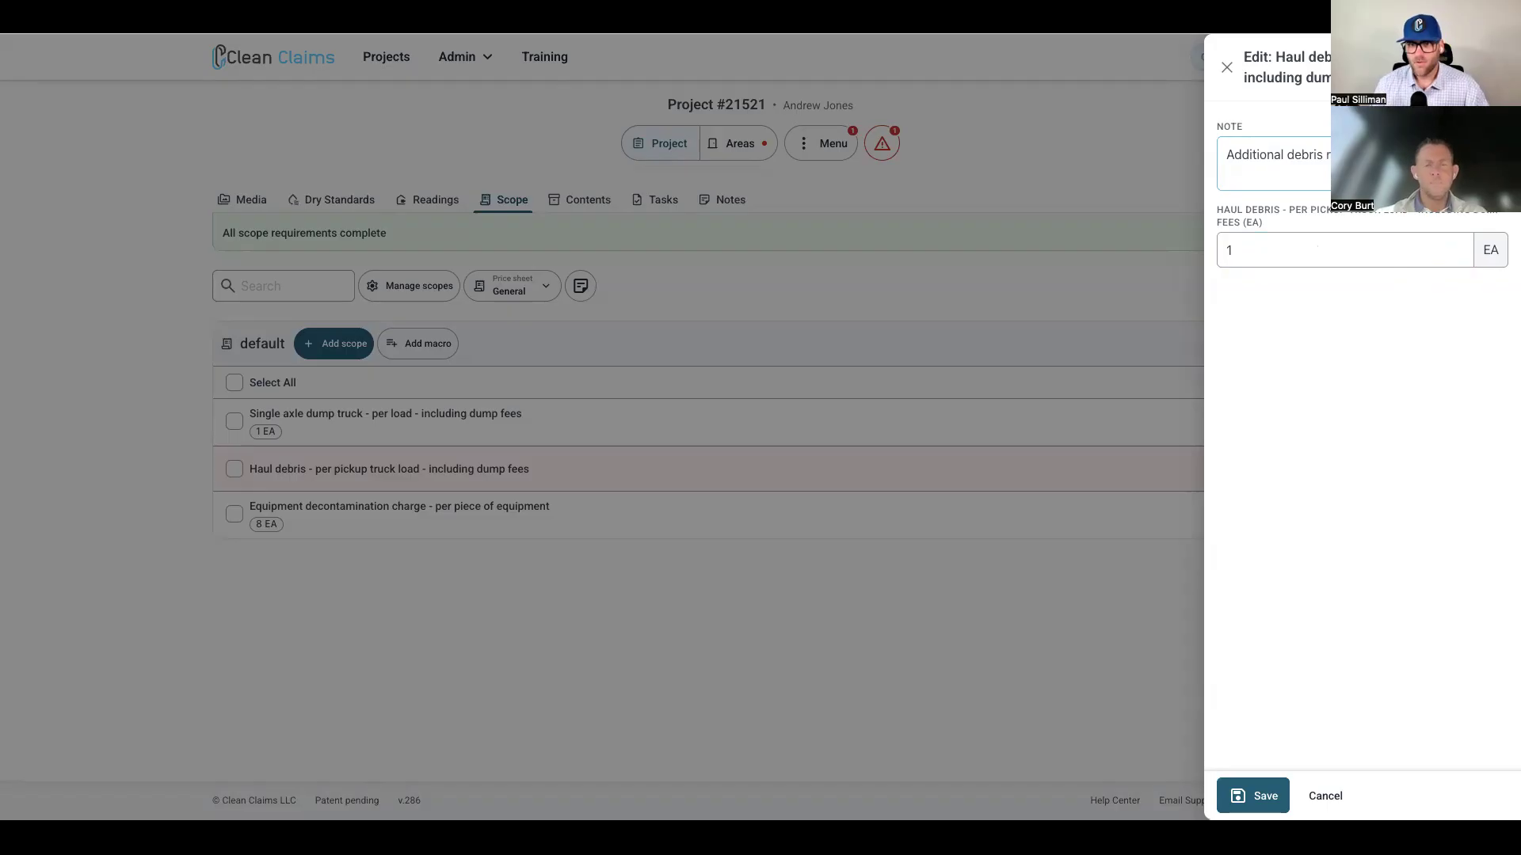
left_click(1254, 796)
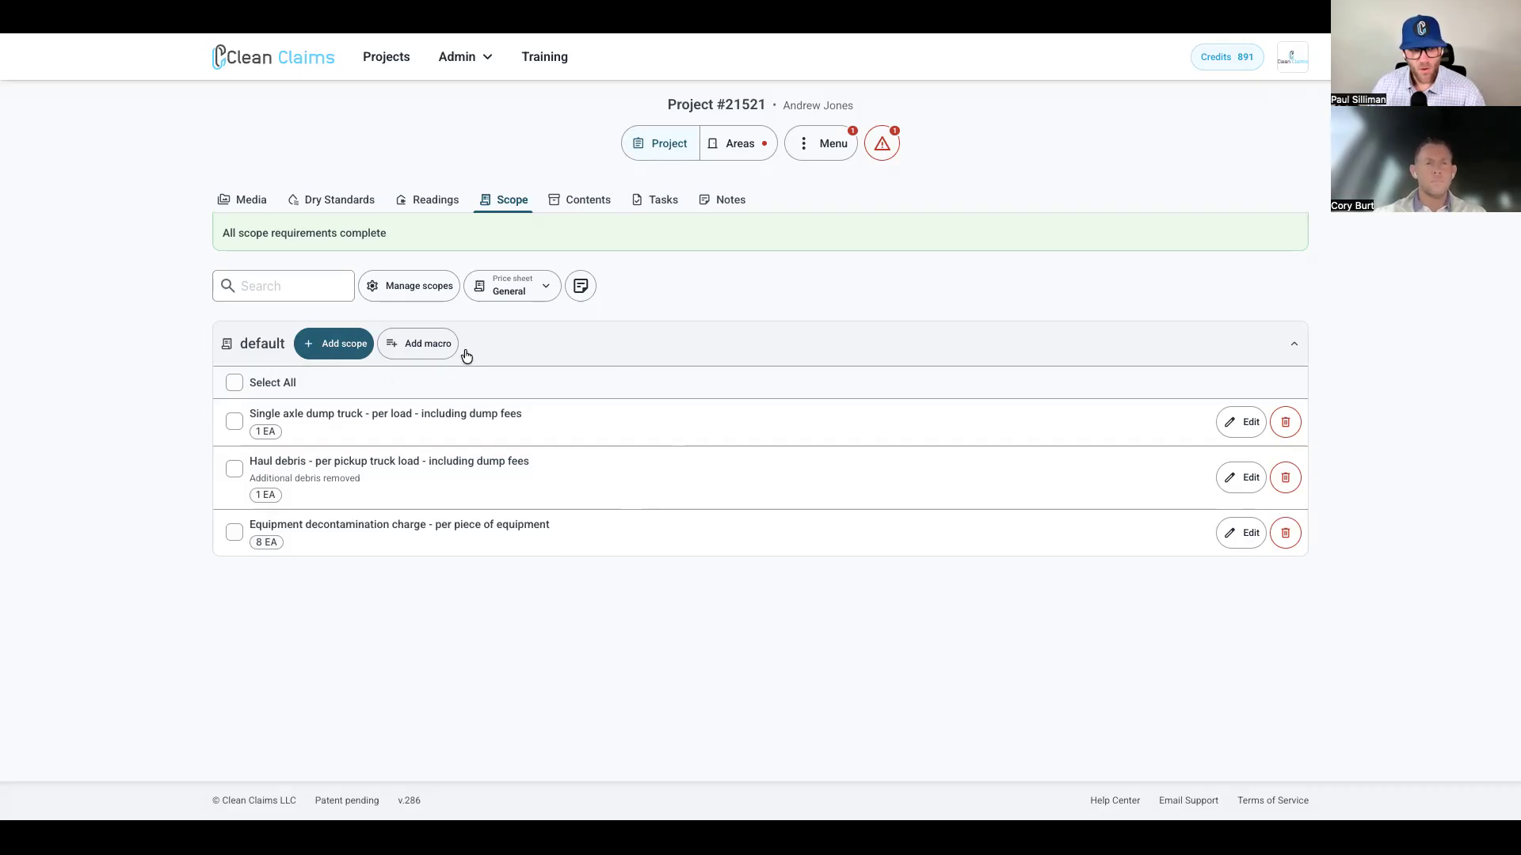
- Apply the custom PPE macro to the default scope with both Tyvek suits and the heavy-duty disposable coveralls included
left_click(418, 346)
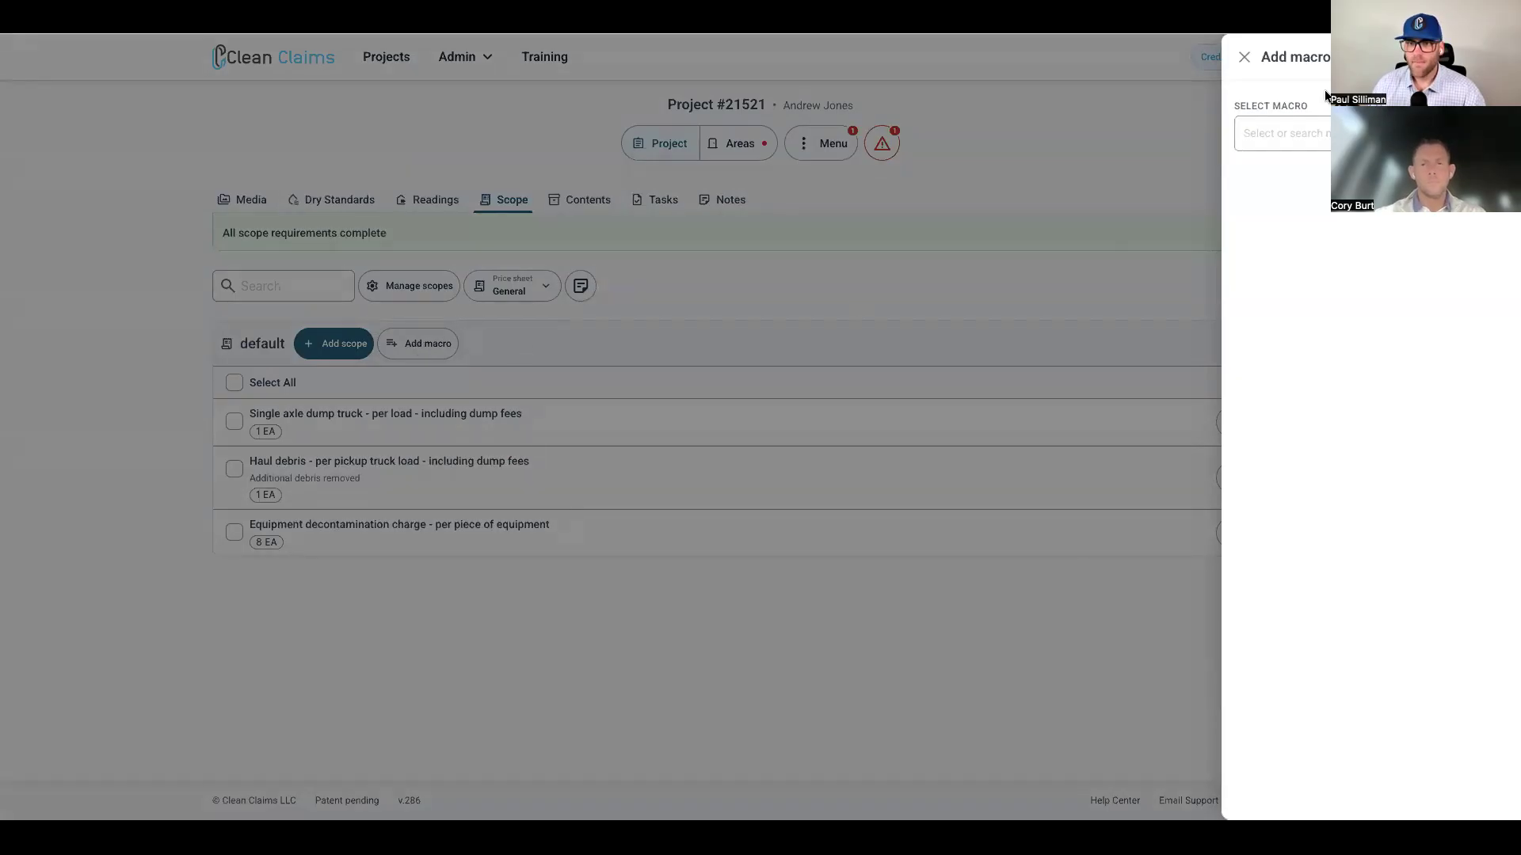
left_click(1251, 133)
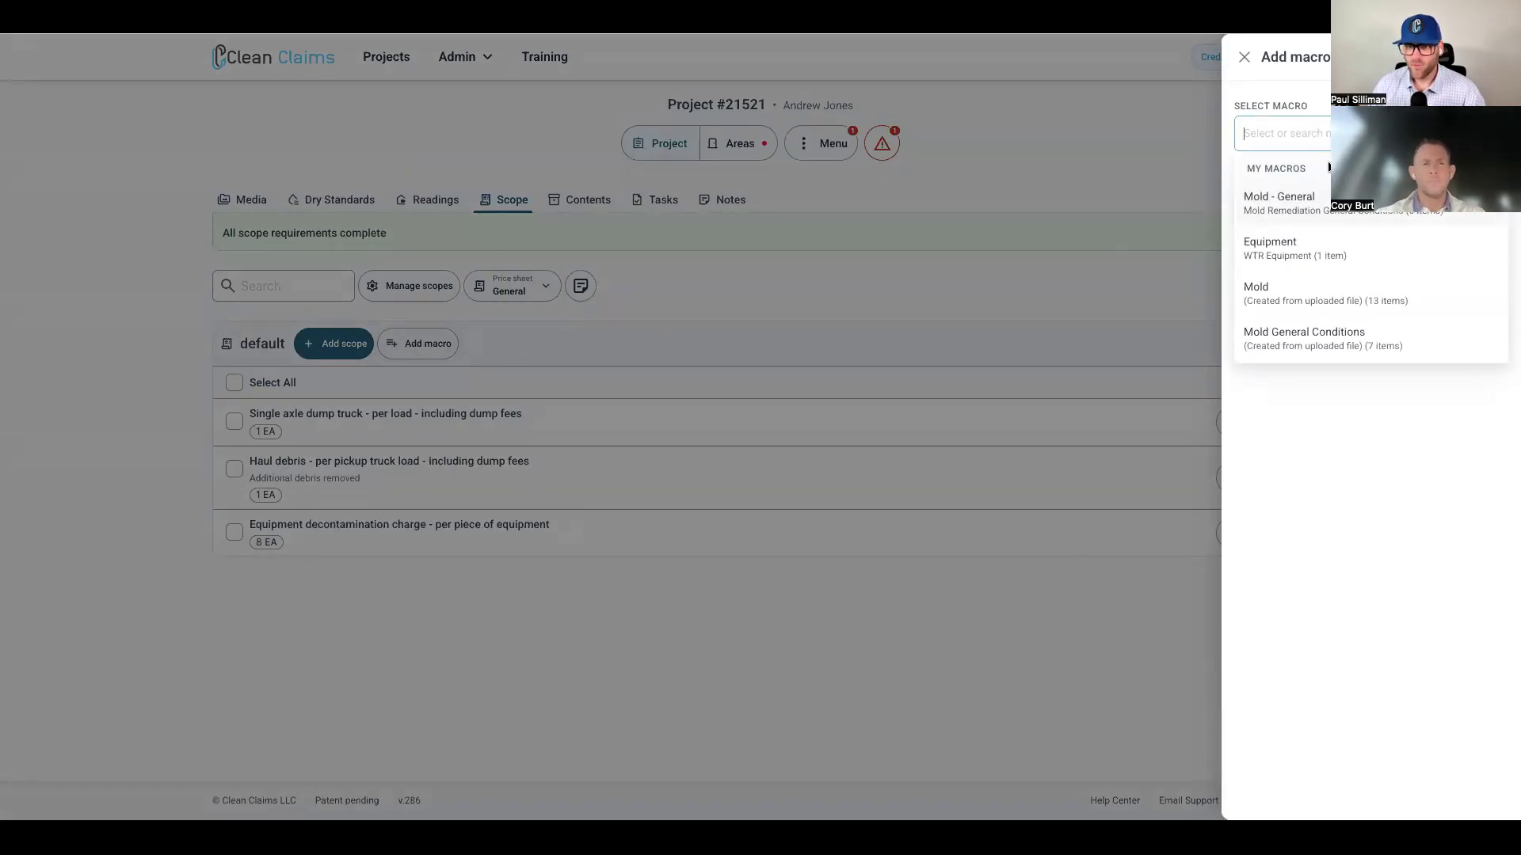
scroll(1353, 231, "down", 2)
scroll(1354, 231, "down", 2)
scroll(1355, 230, "up", 1)
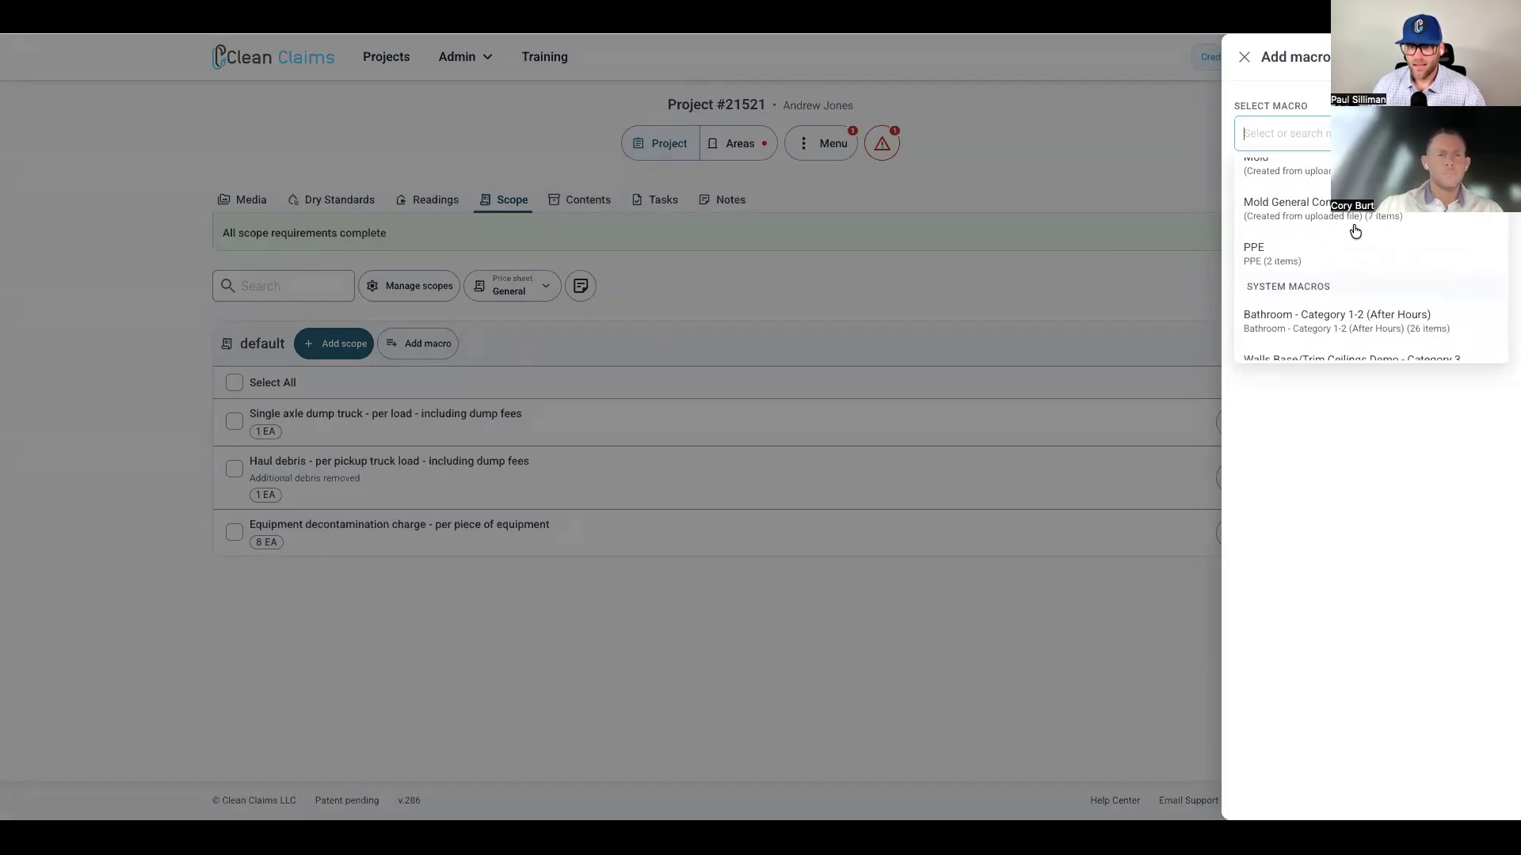
left_click(1329, 260)
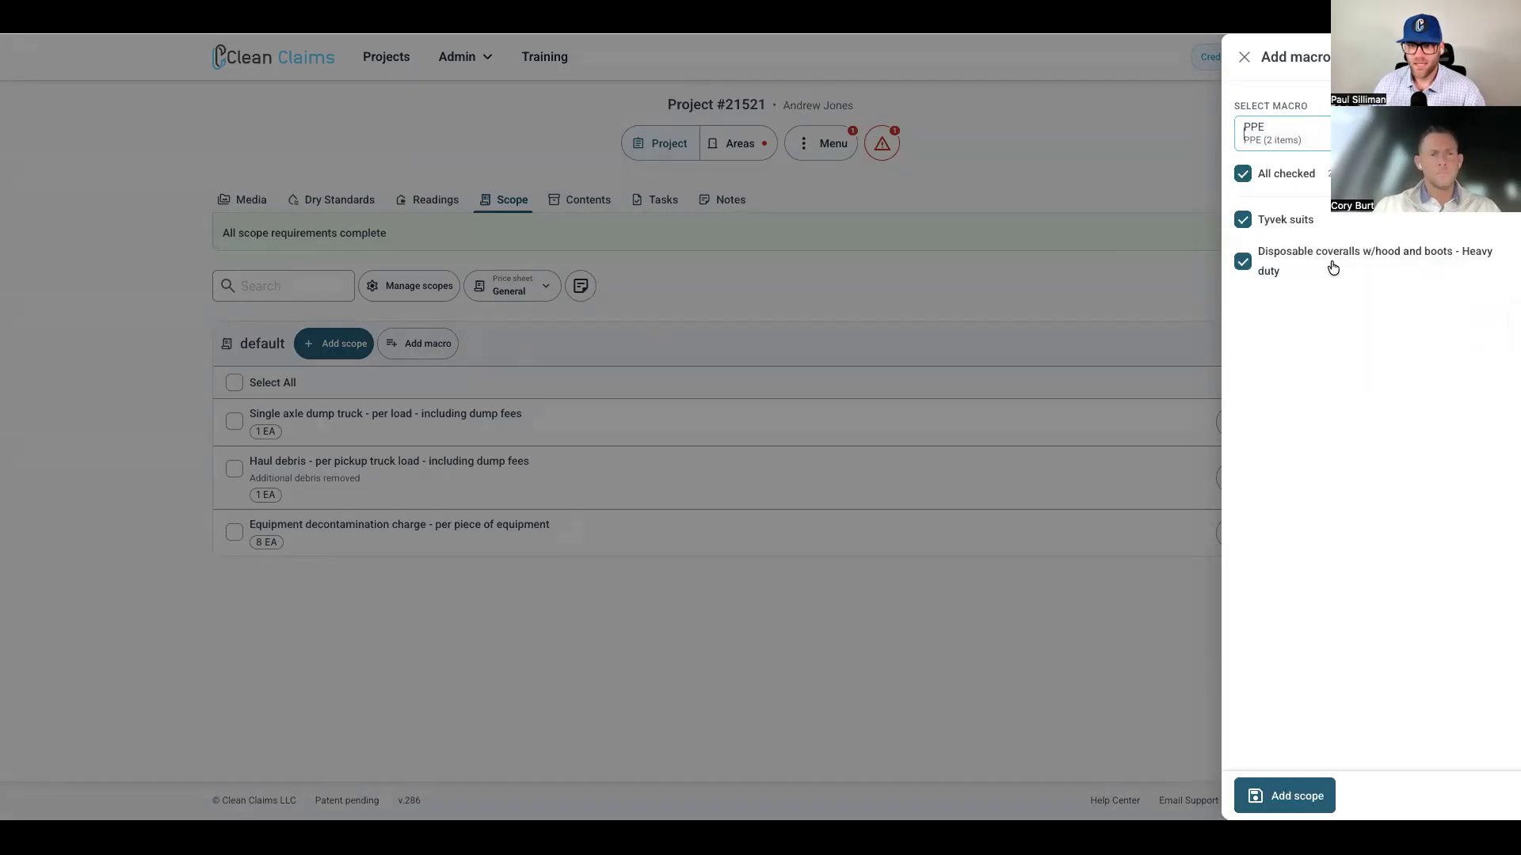
left_click(1291, 782)
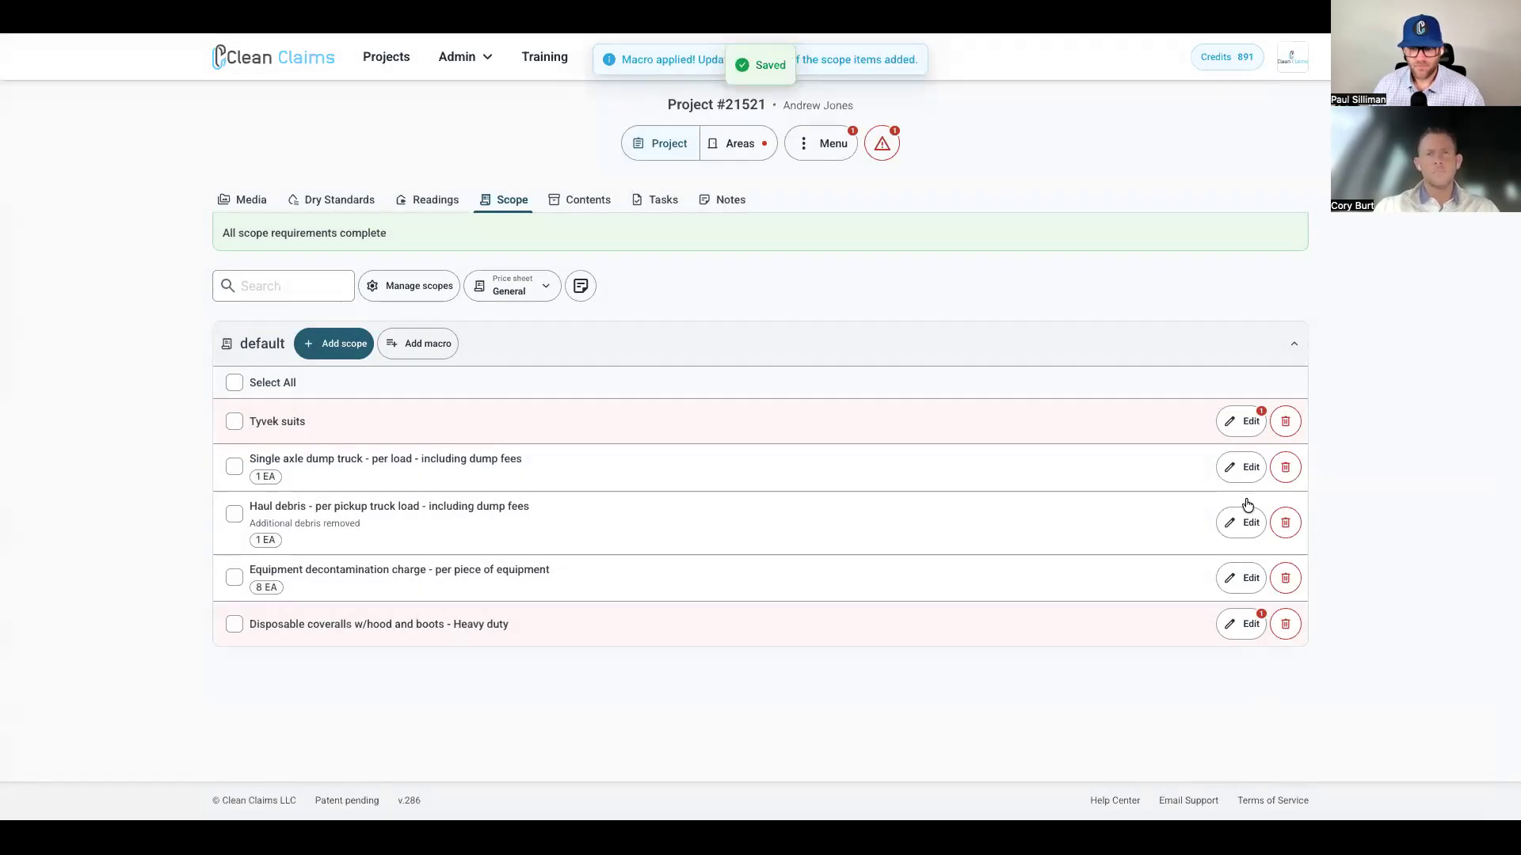
- Set the Tyvek suits quantity to 8 EA and save the scope item
left_click(1241, 420)
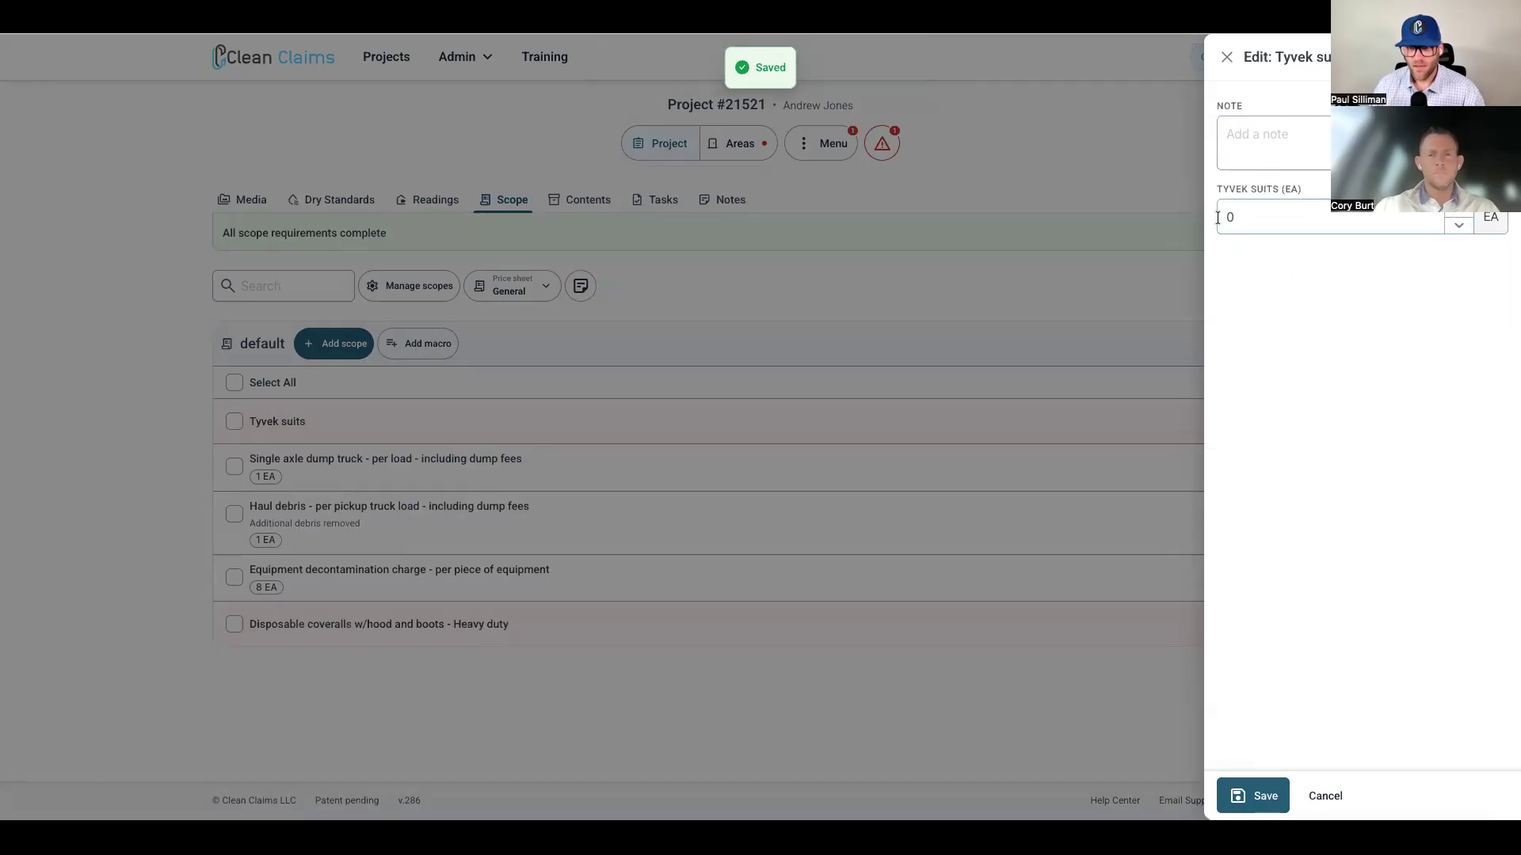
left_click(1462, 211)
left_click(1462, 212)
left_click(1462, 211)
left_click(1462, 211)
left_click(1462, 211)
left_click(1463, 211)
left_click(1462, 212)
left_click(1462, 211)
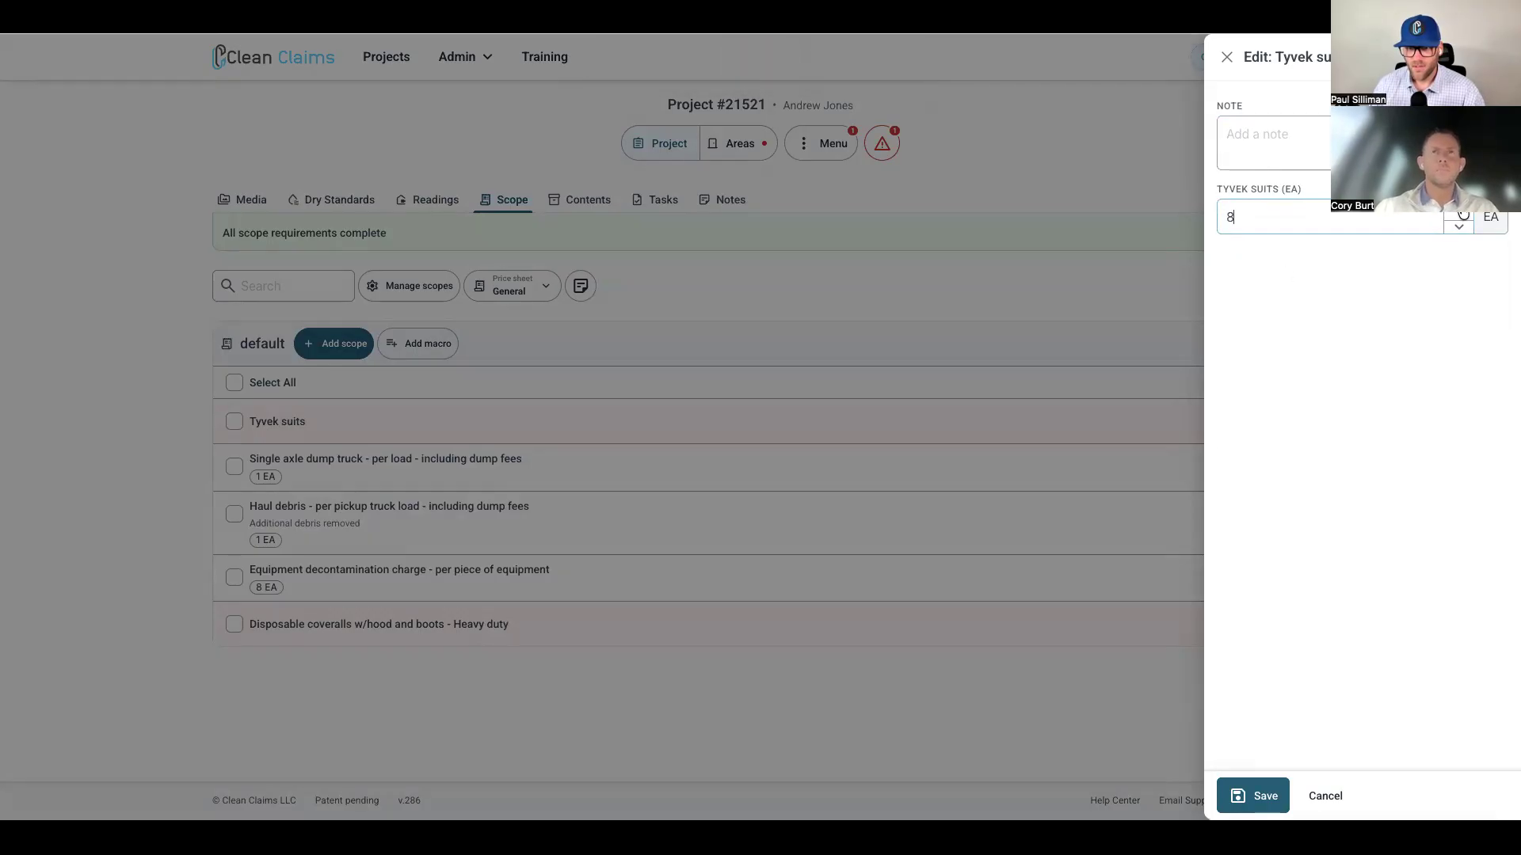
left_click(1250, 795)
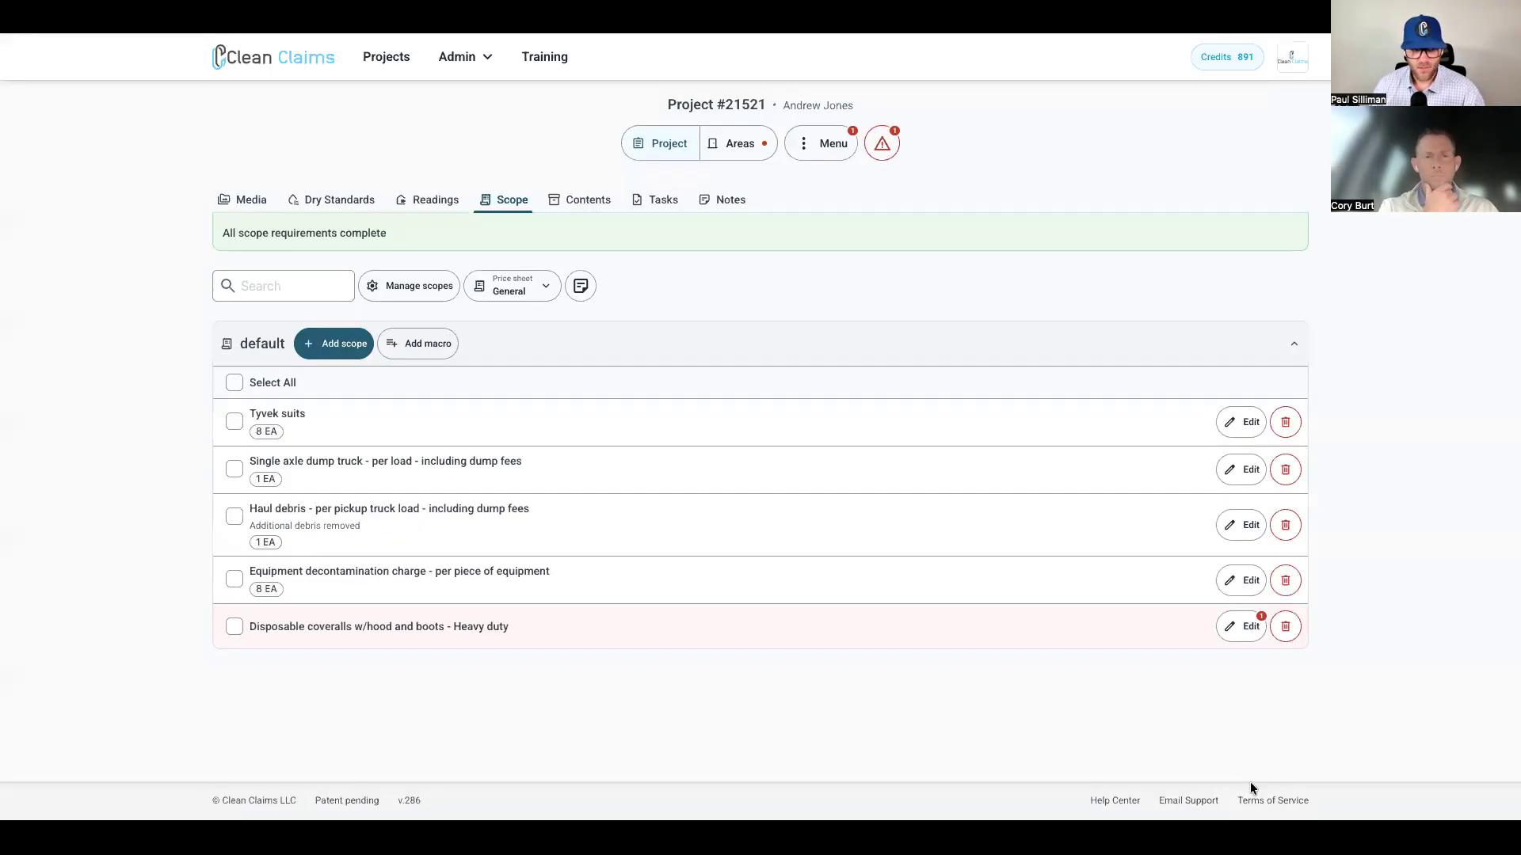
- Set the quantity of the heavy-duty disposable coveralls w/hood and boots to 8 EA and save the item
left_click(1230, 626)
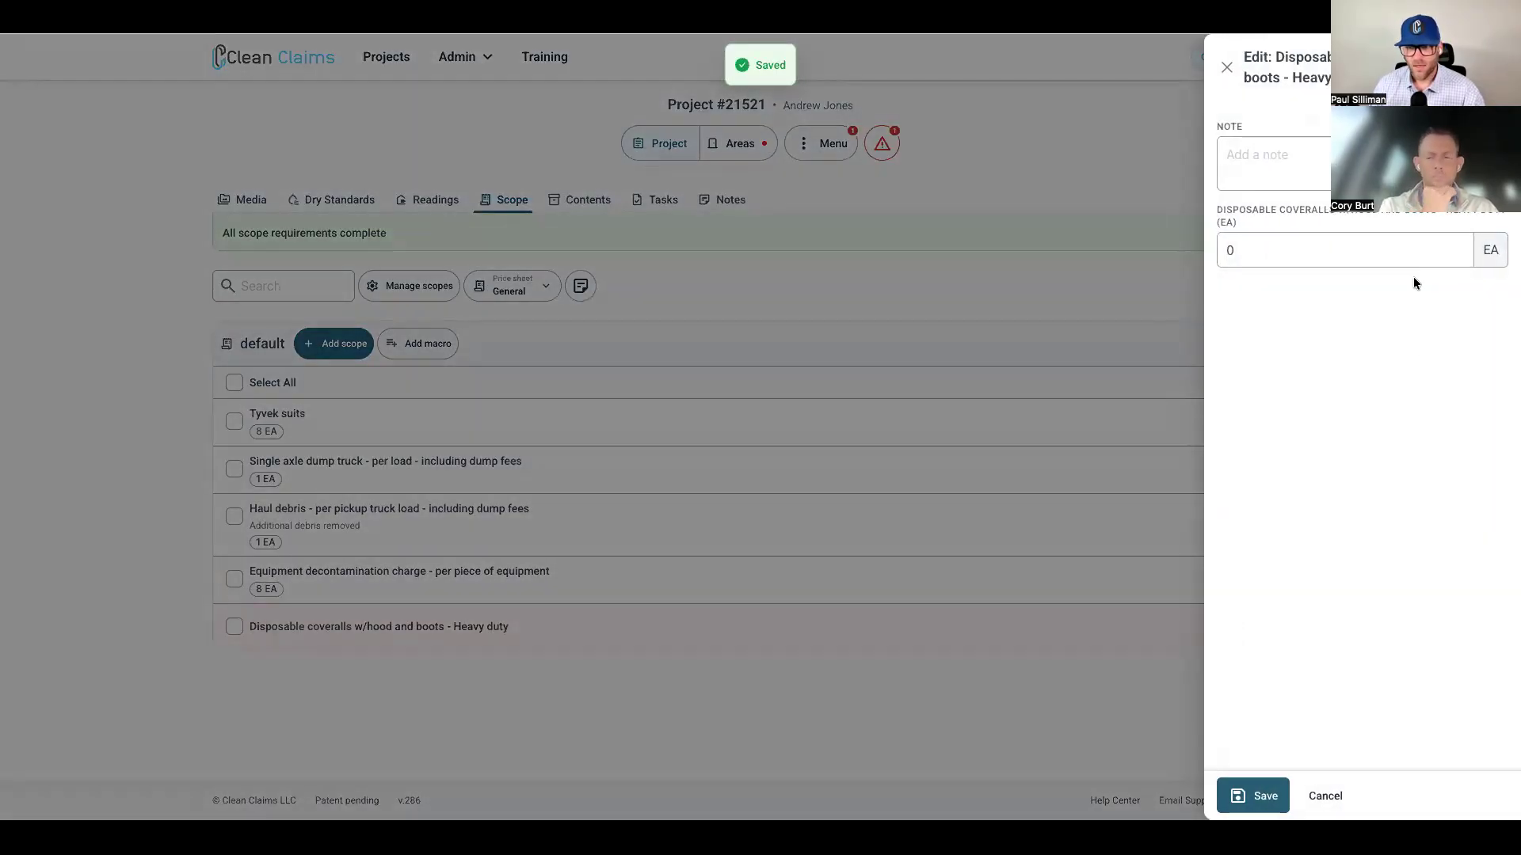
left_click(1456, 242)
left_click(1456, 242)
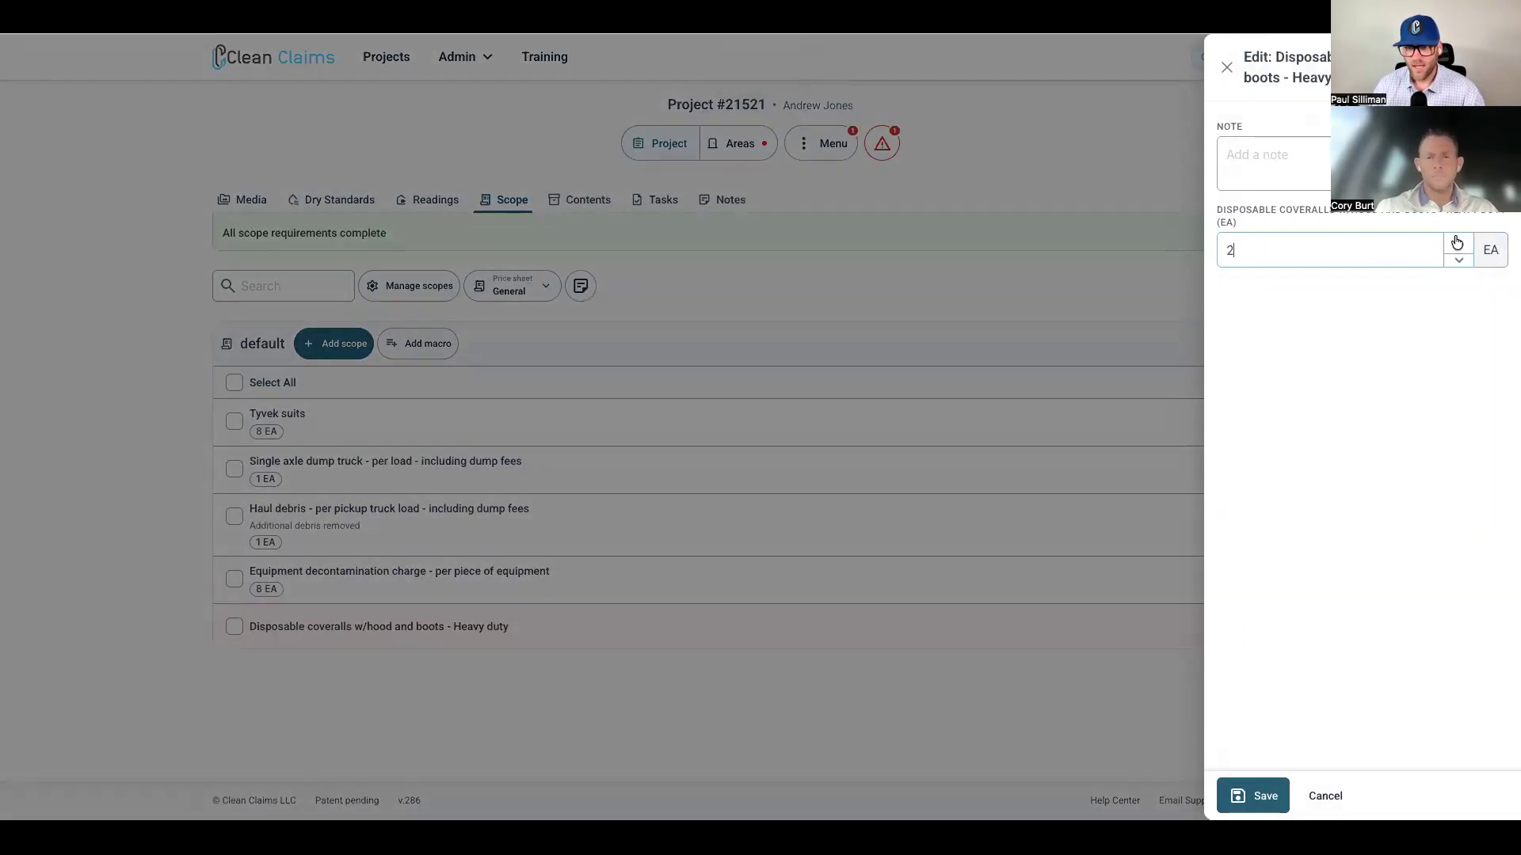
key("BackSpace")
type("8")
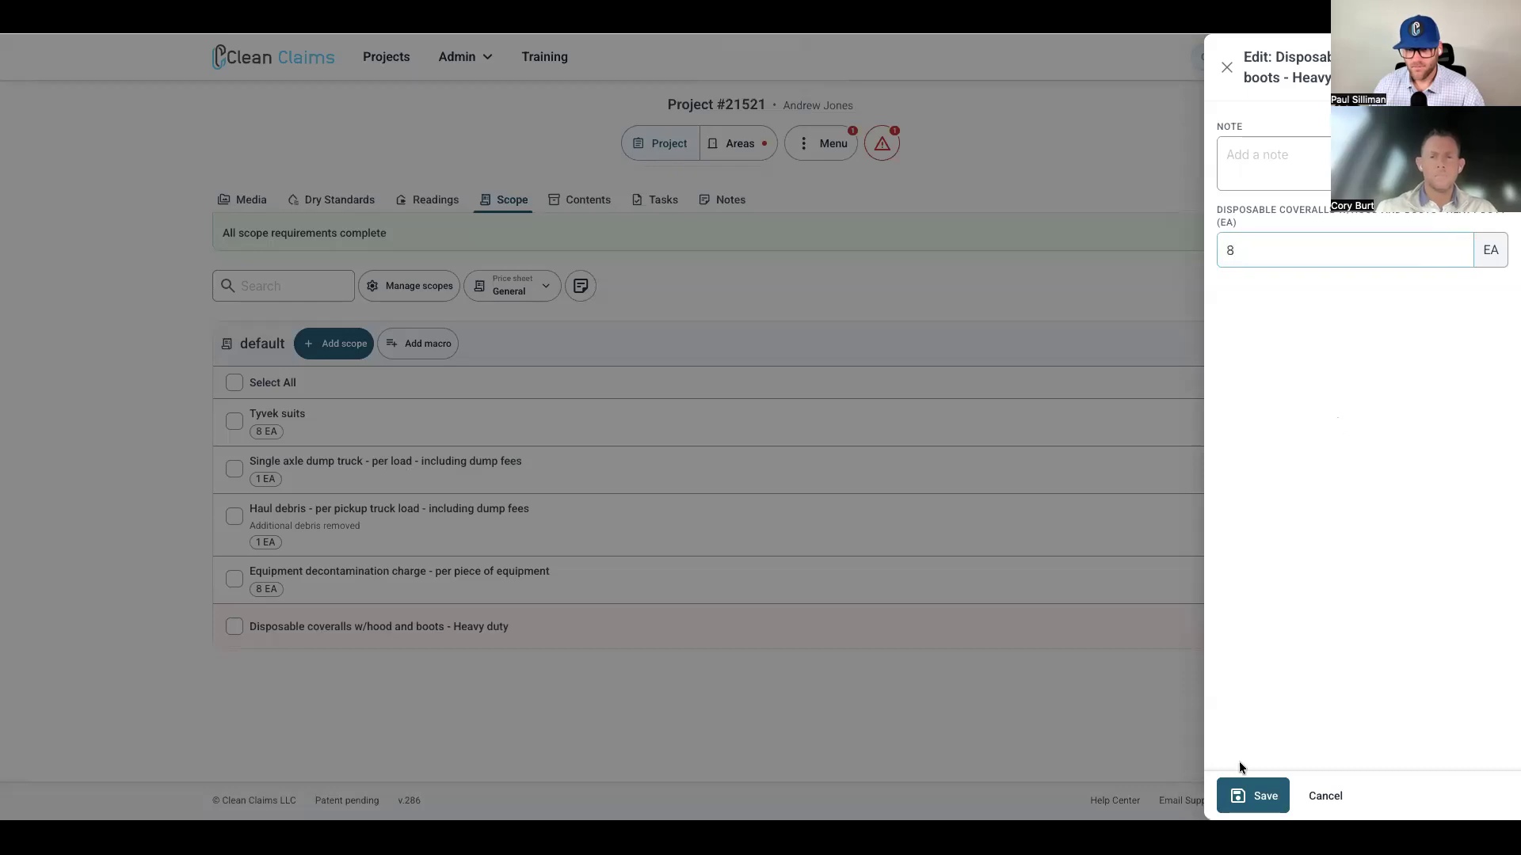
left_click(1256, 795)
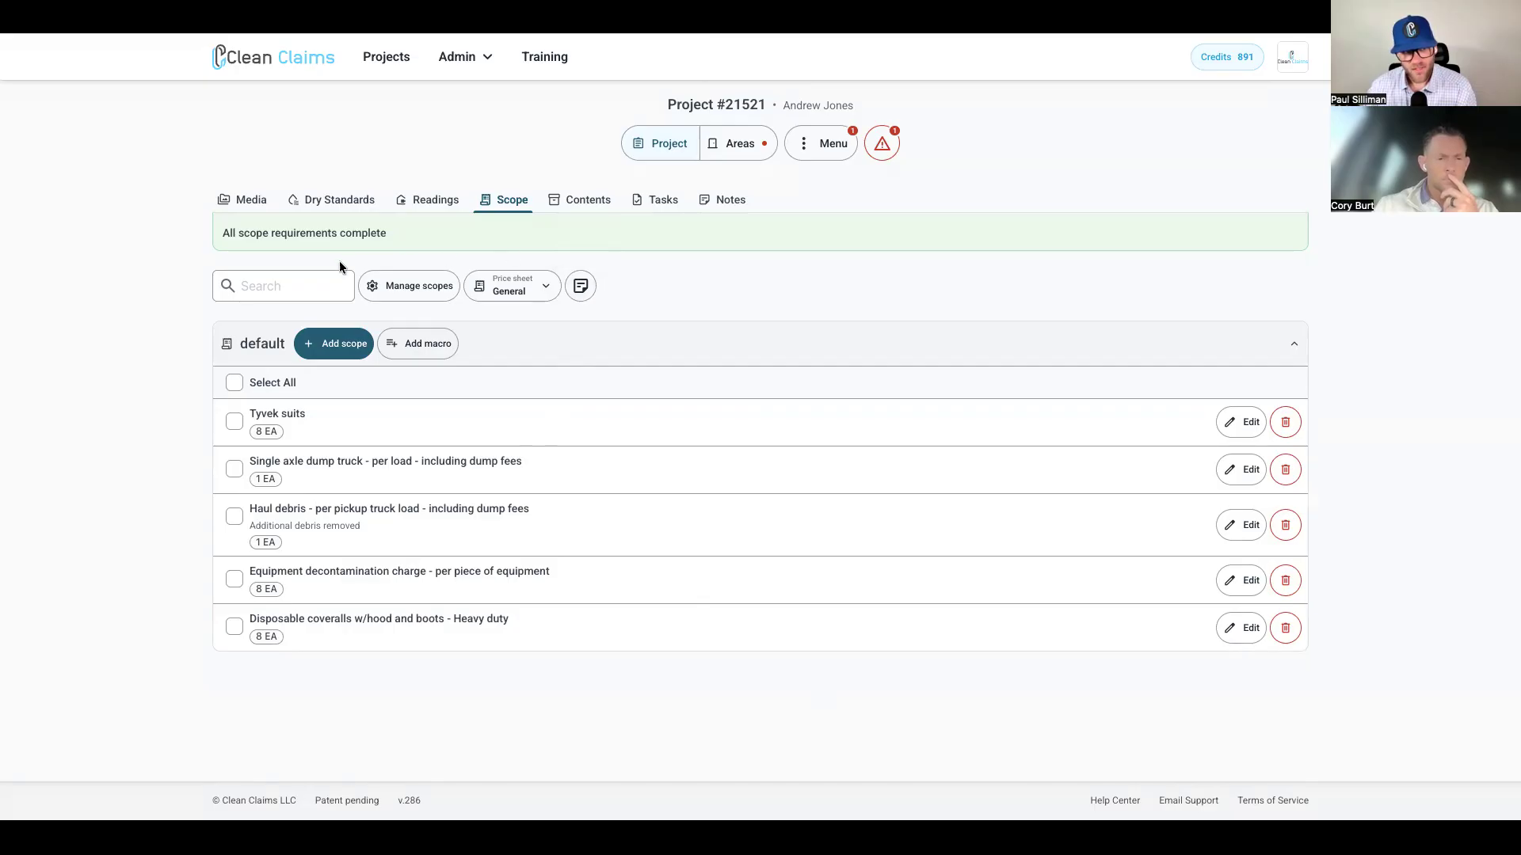
- Check the price sheets available for the project scope, keeping General selected
left_click(538, 297)
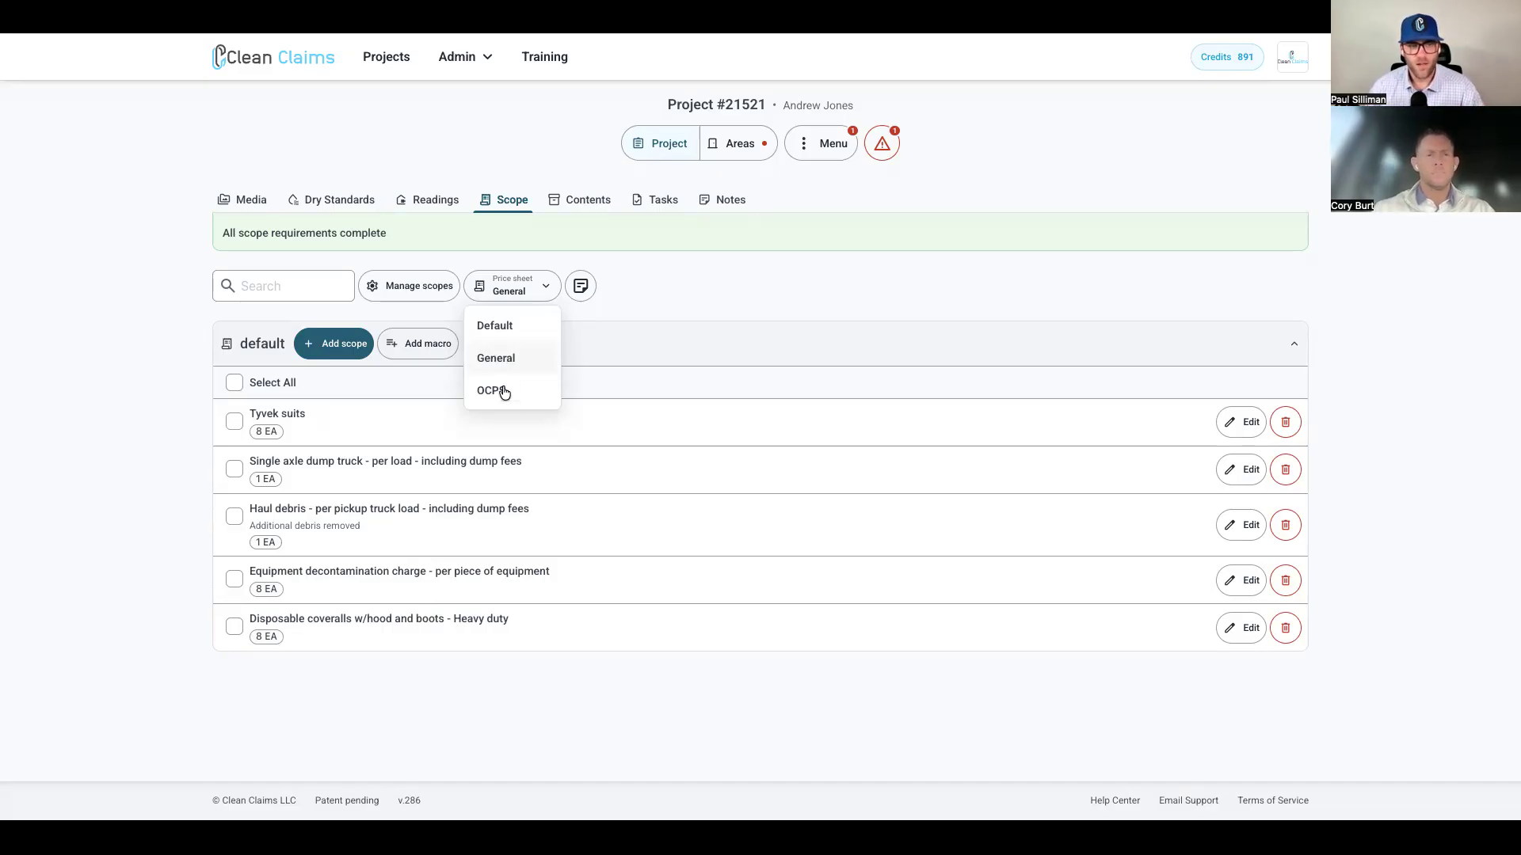
left_click(680, 305)
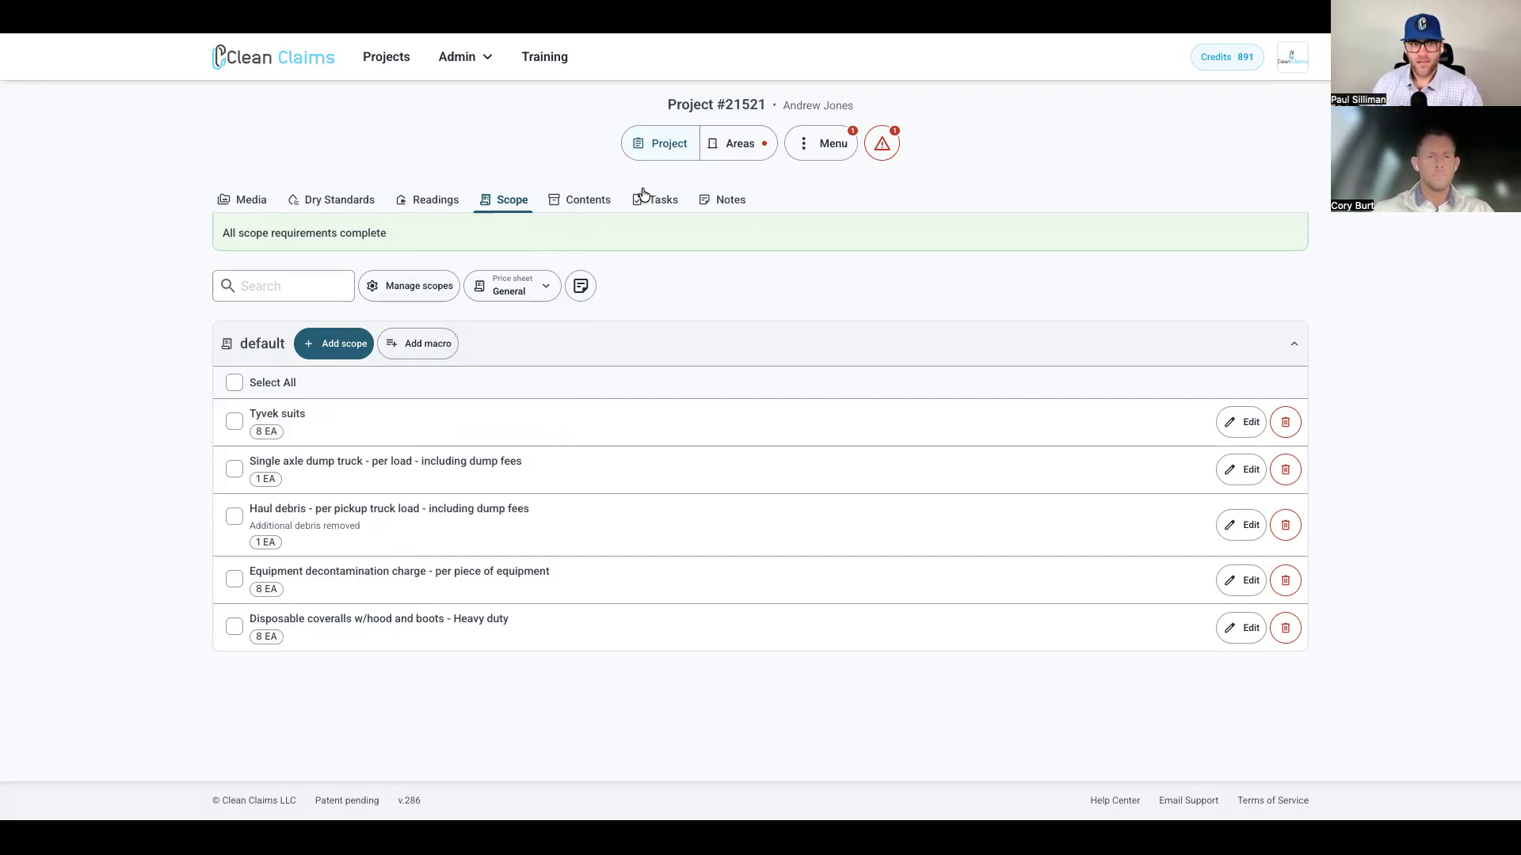
- Check the rooms listed in the project's areas and the line items in the project-level scope
left_click(738, 145)
left_click(242, 211)
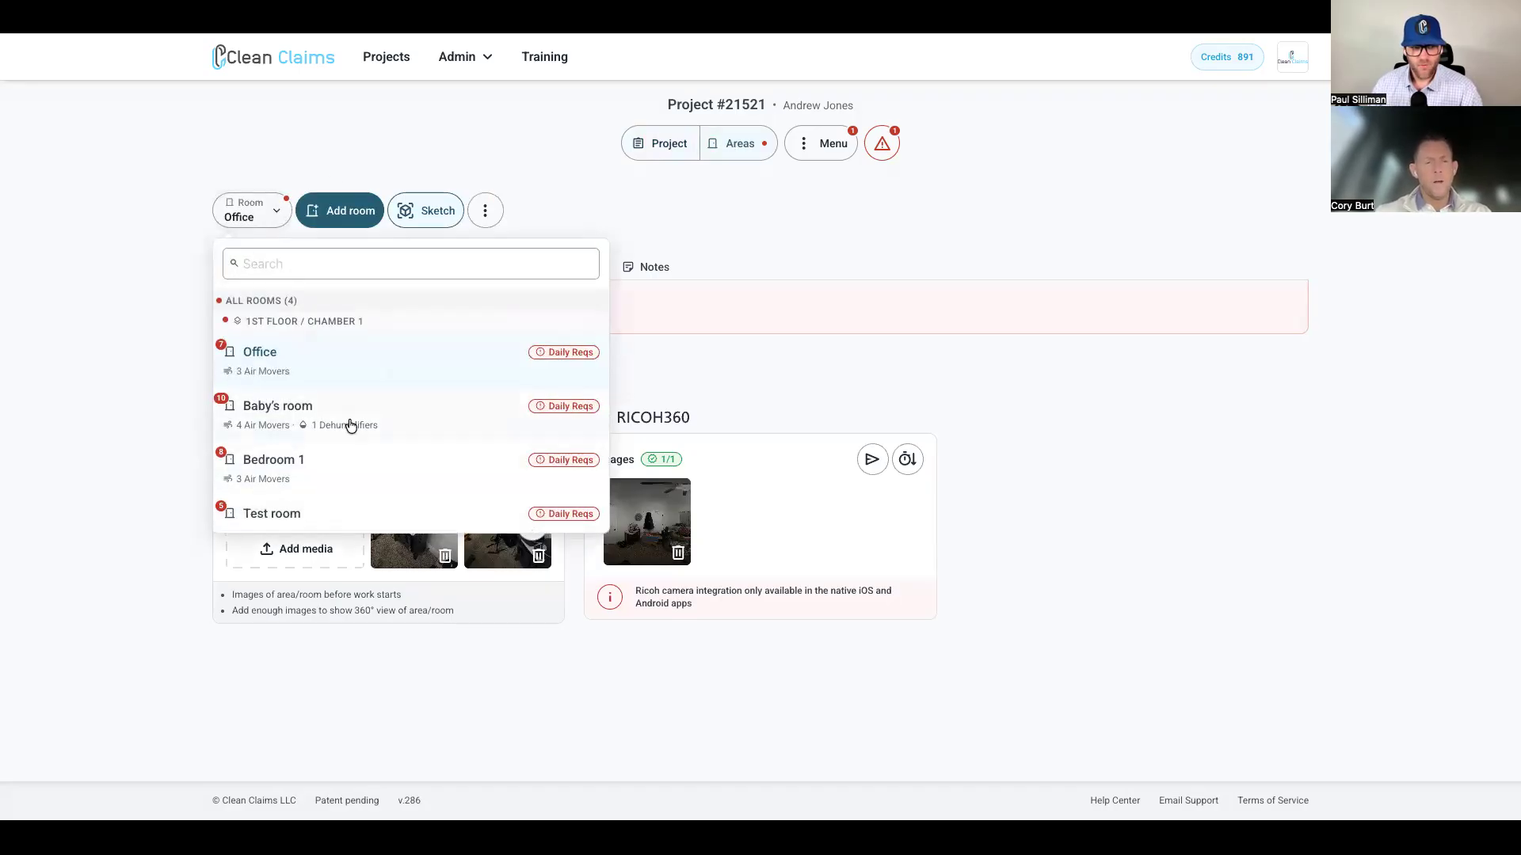
left_click(544, 171)
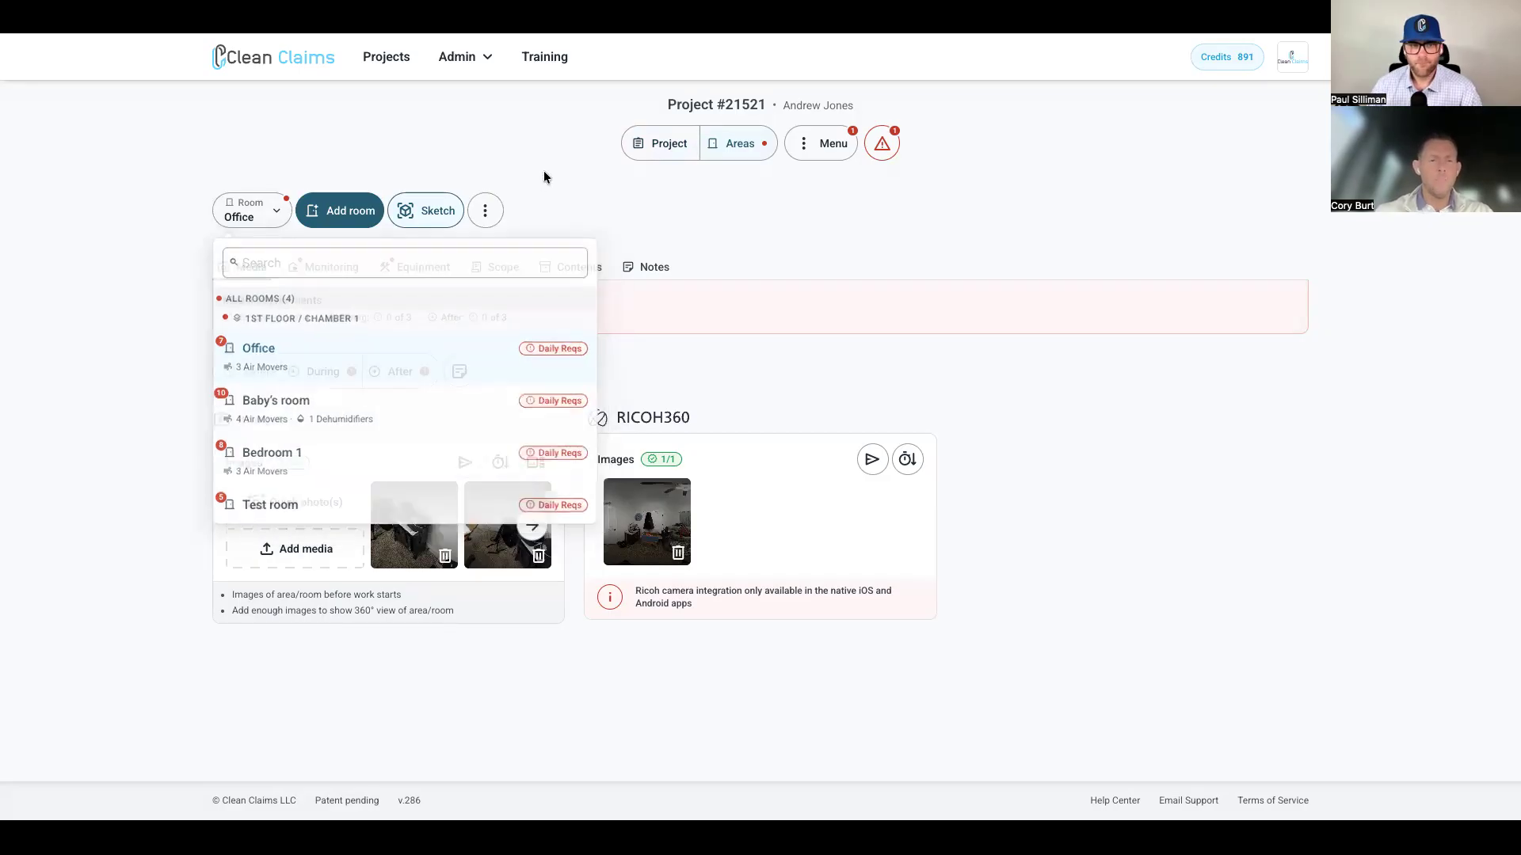
left_click(661, 149)
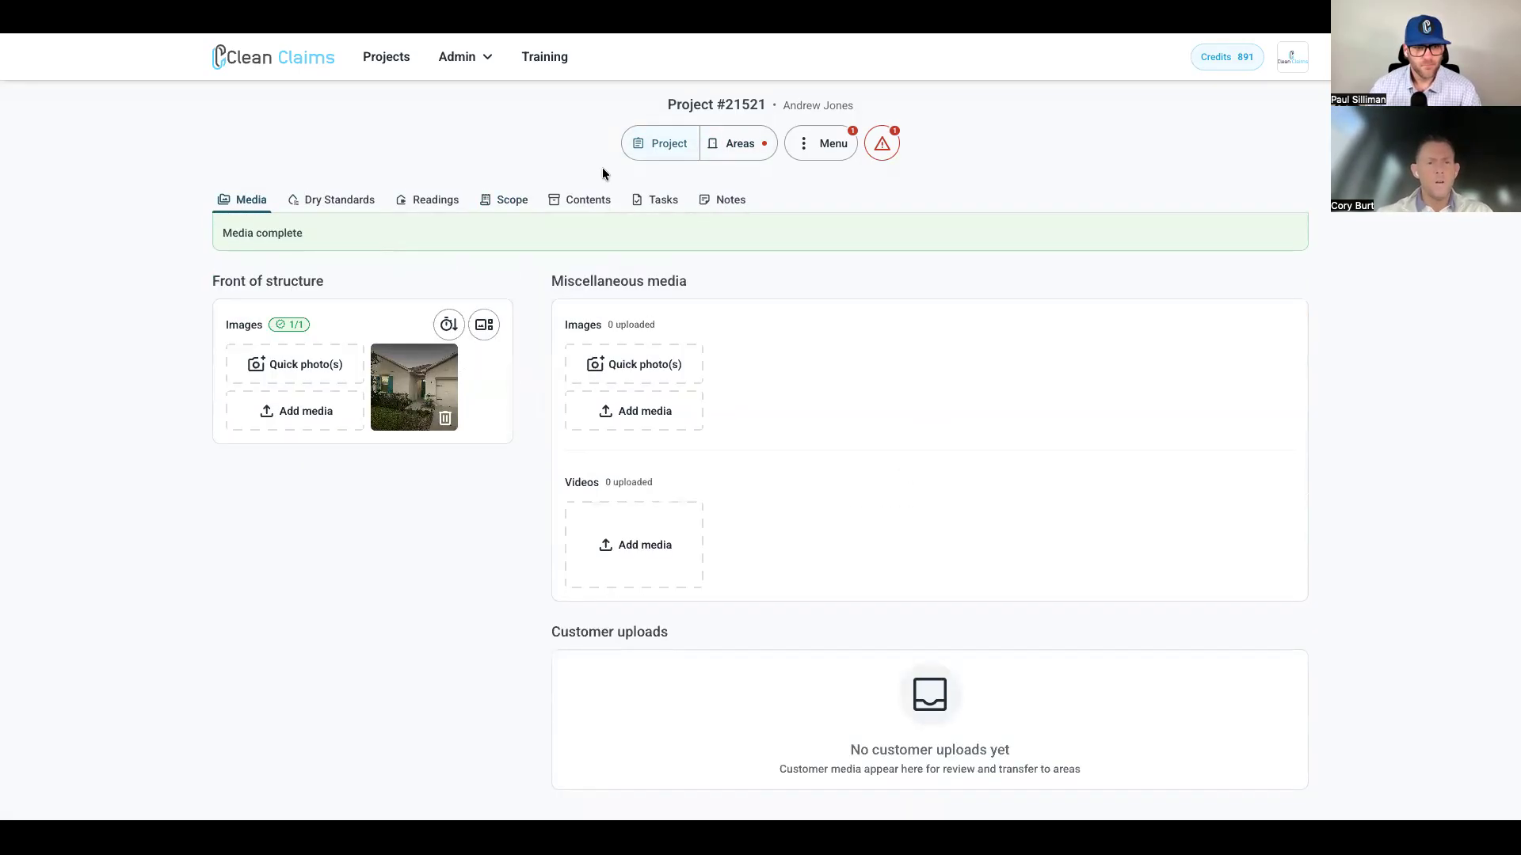
left_click(500, 205)
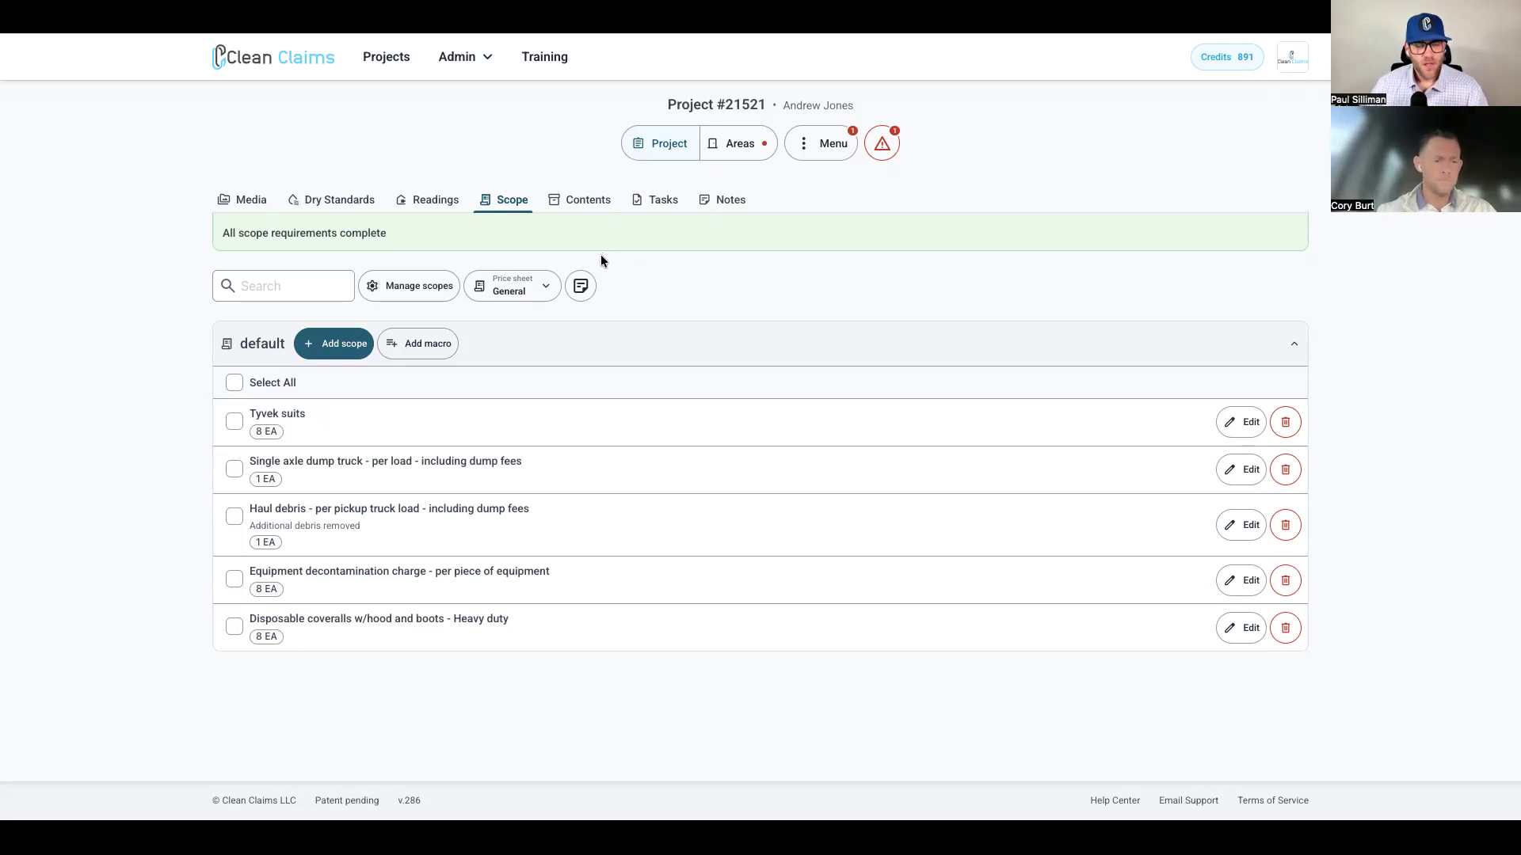
left_click(729, 152)
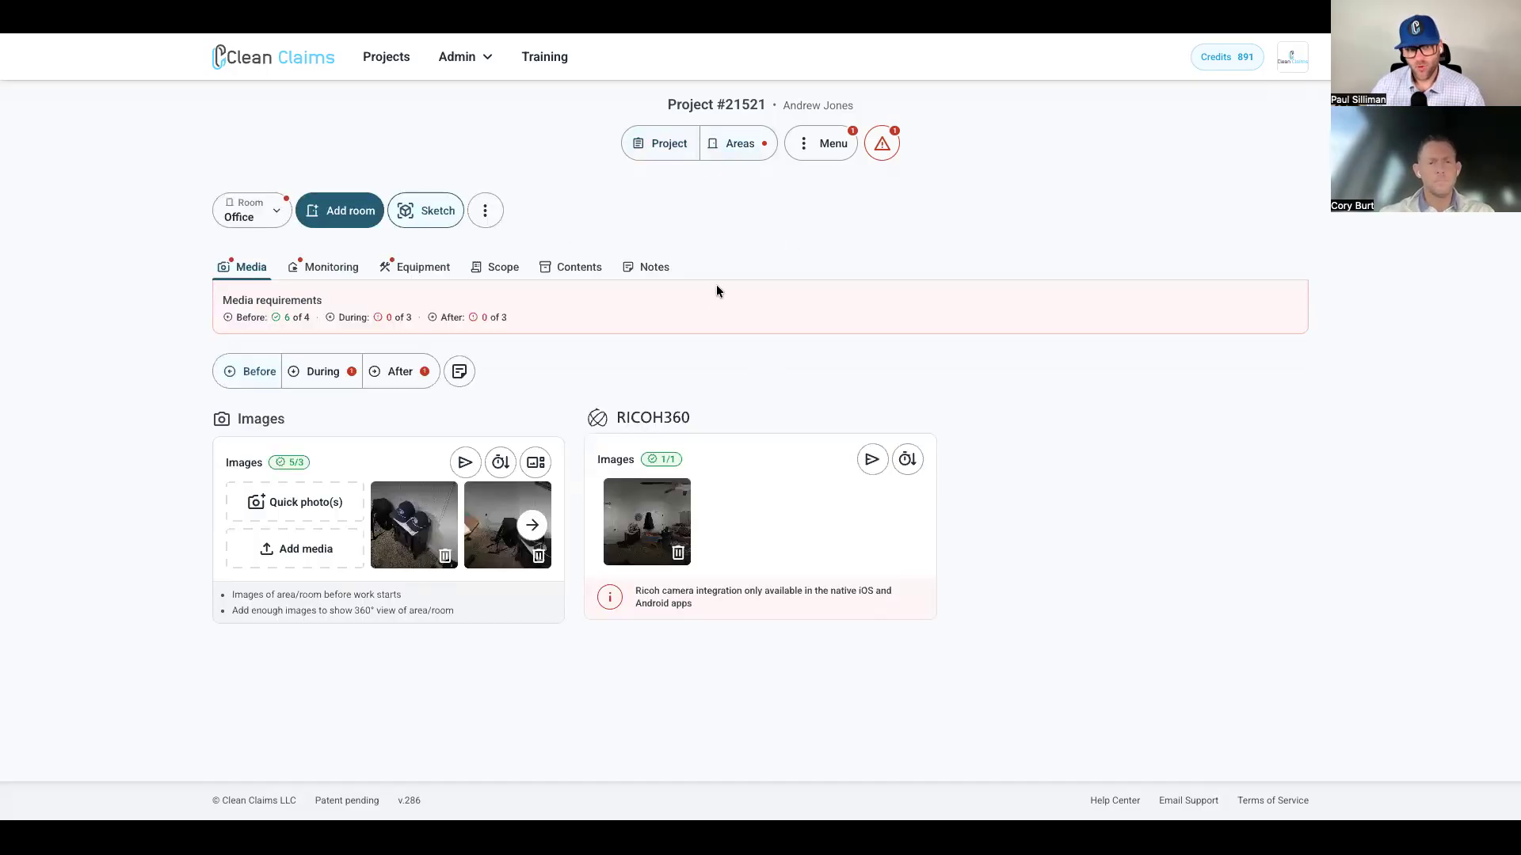
- Write a new project-level note reading "Make sure to add another dumpster for this job"
left_click(664, 149)
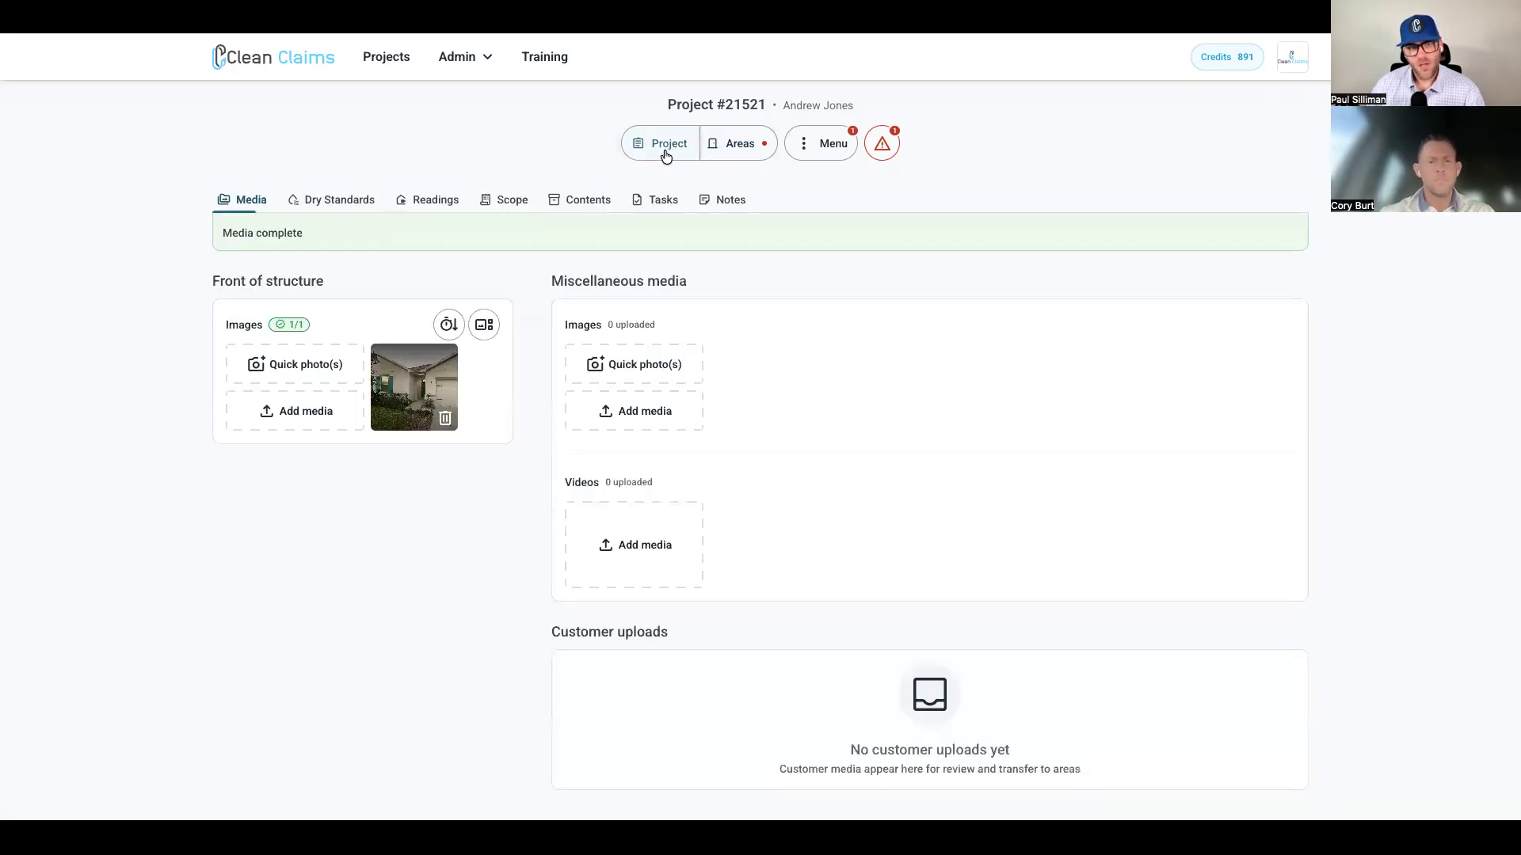
left_click(723, 204)
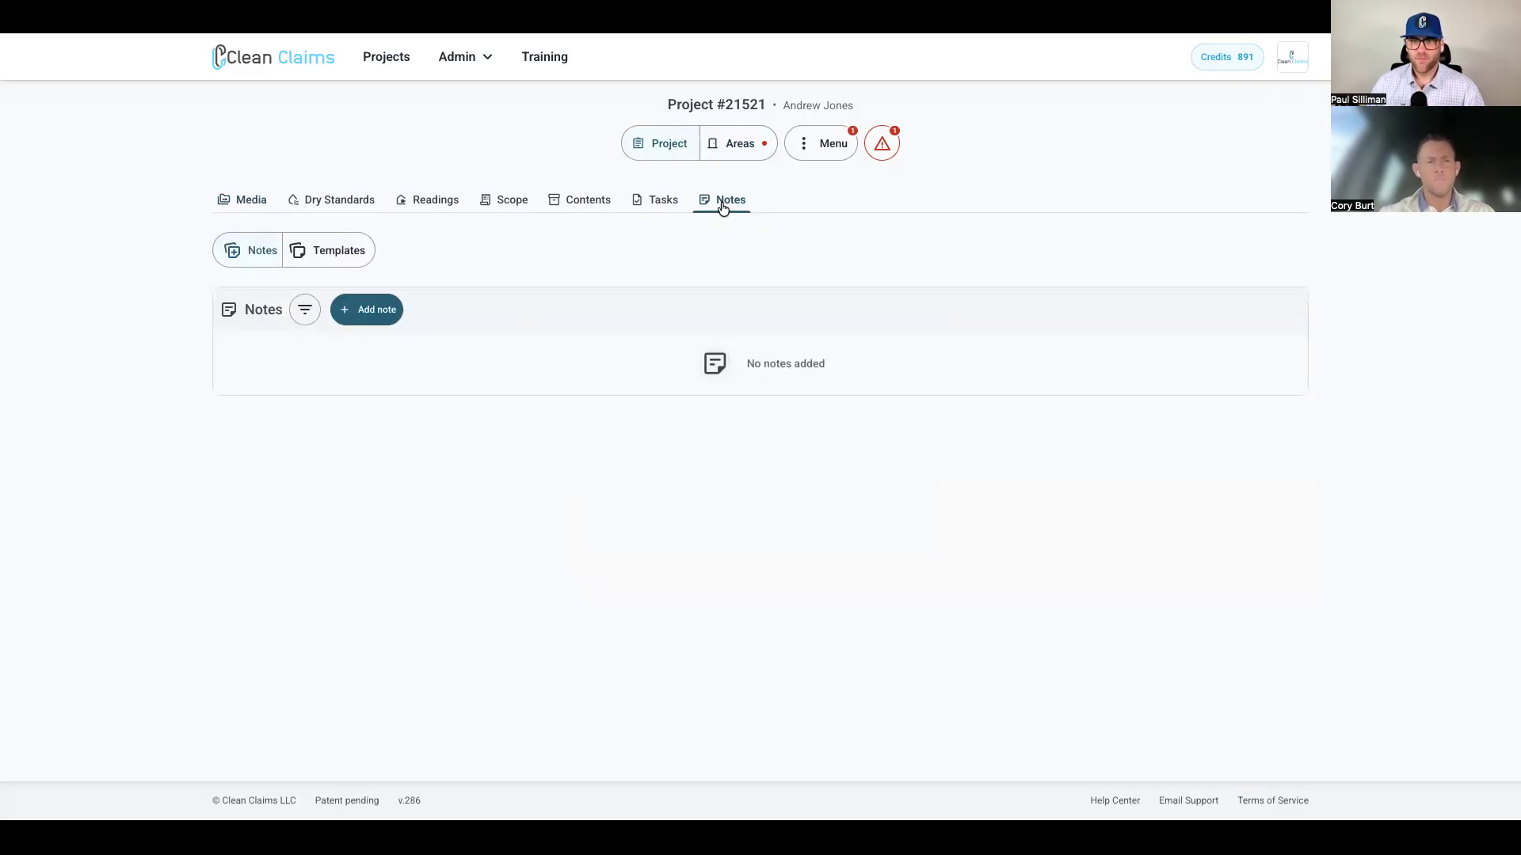
left_click(389, 308)
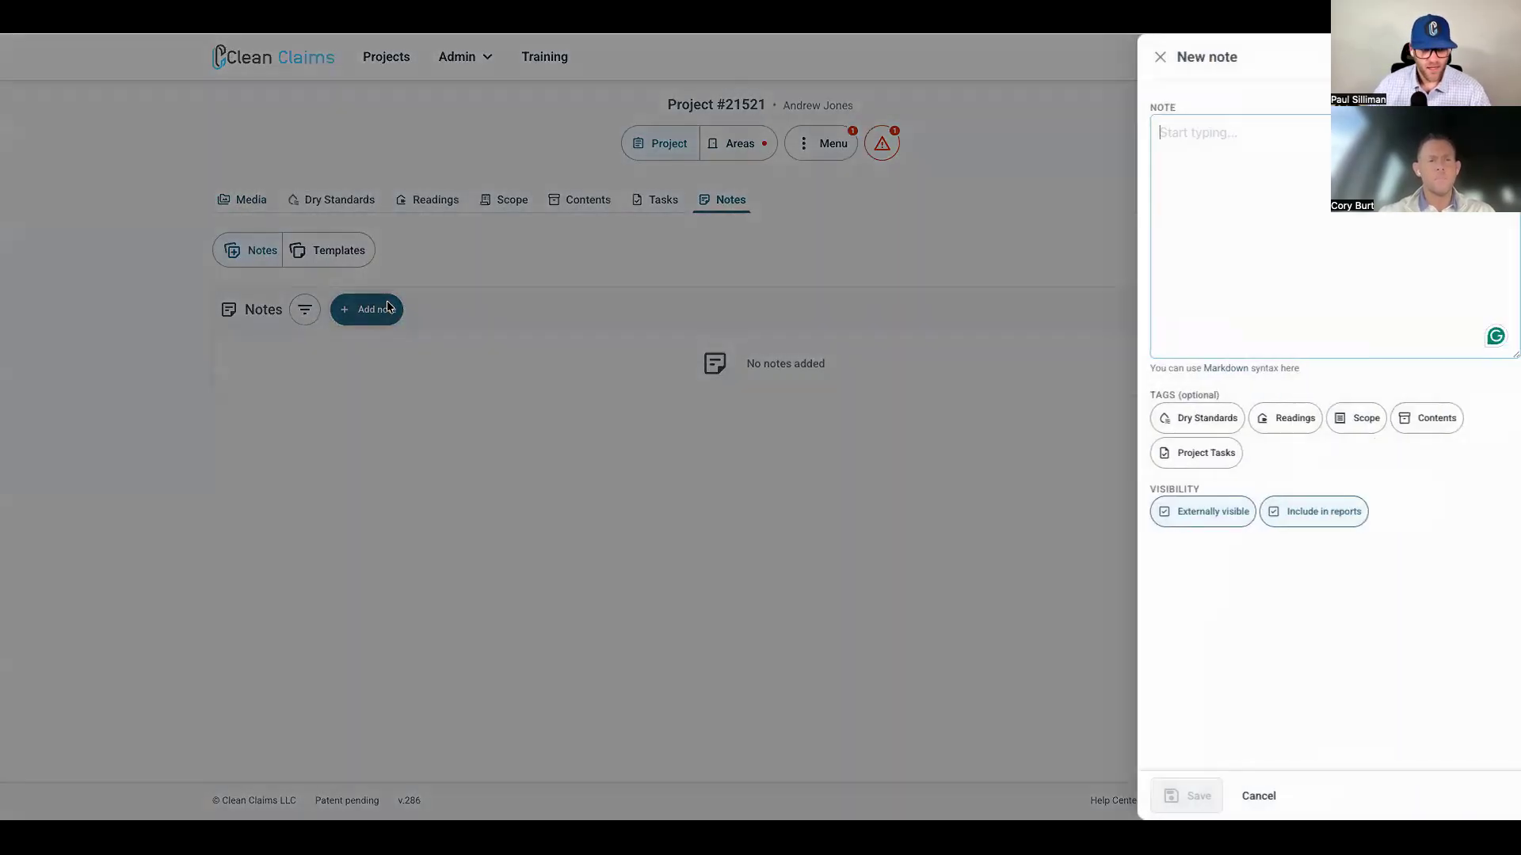
type("Mak")
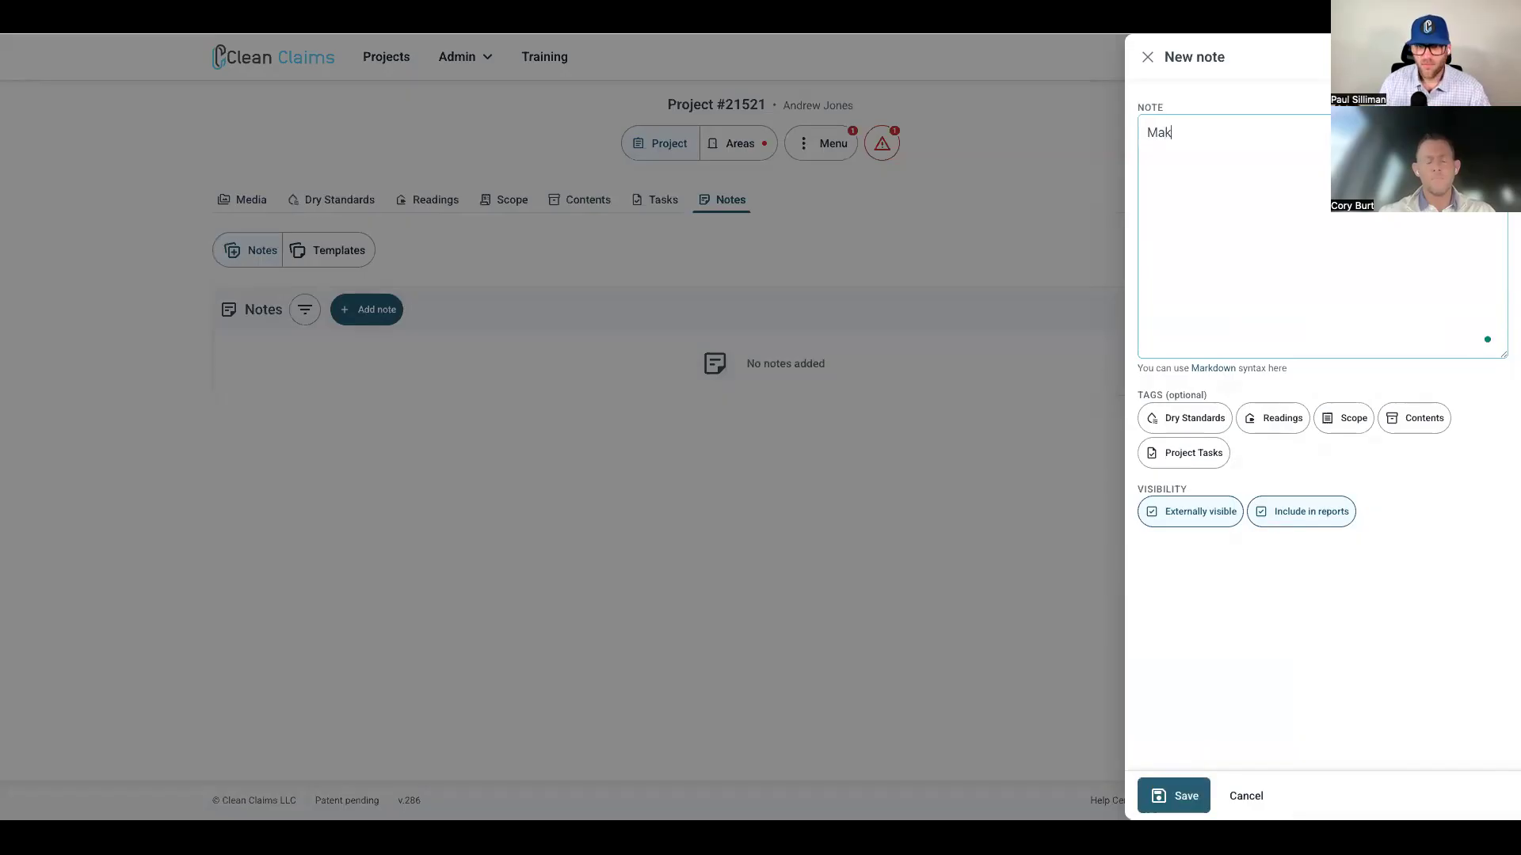
type("e")
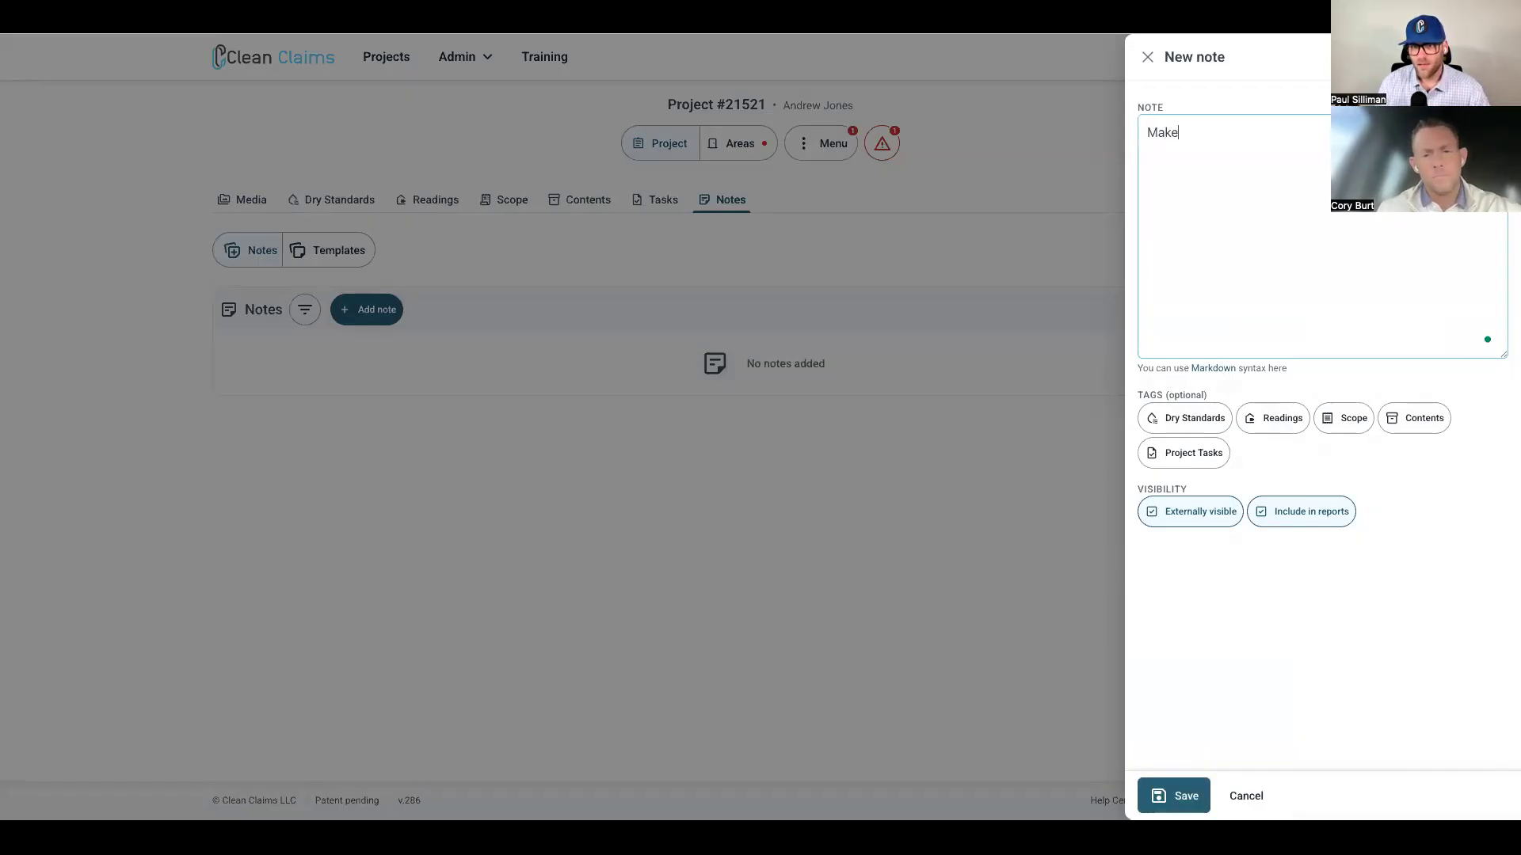
type(" sure to add ")
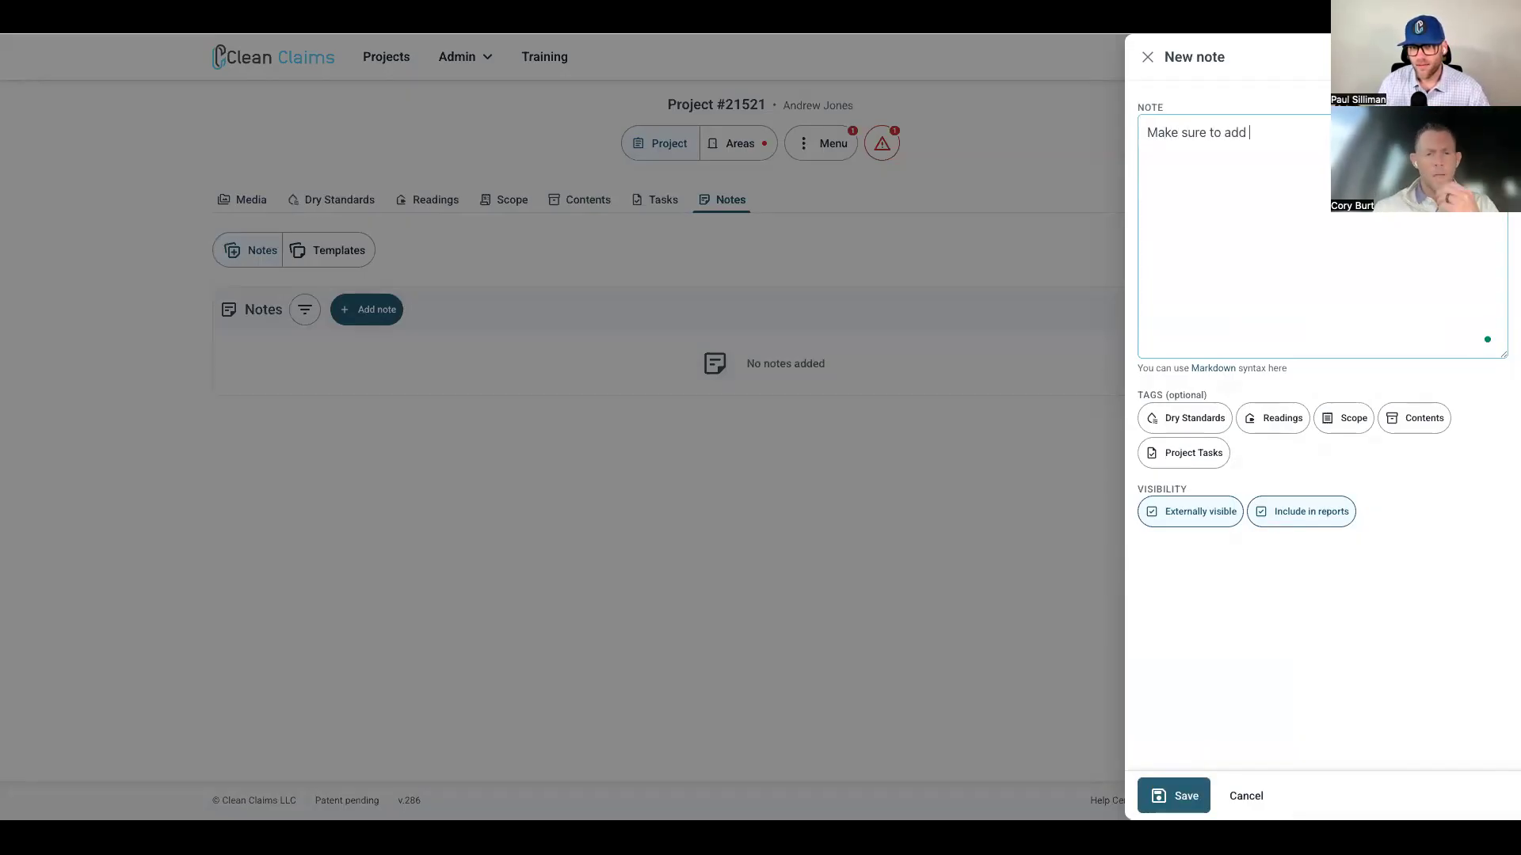
type("another dump")
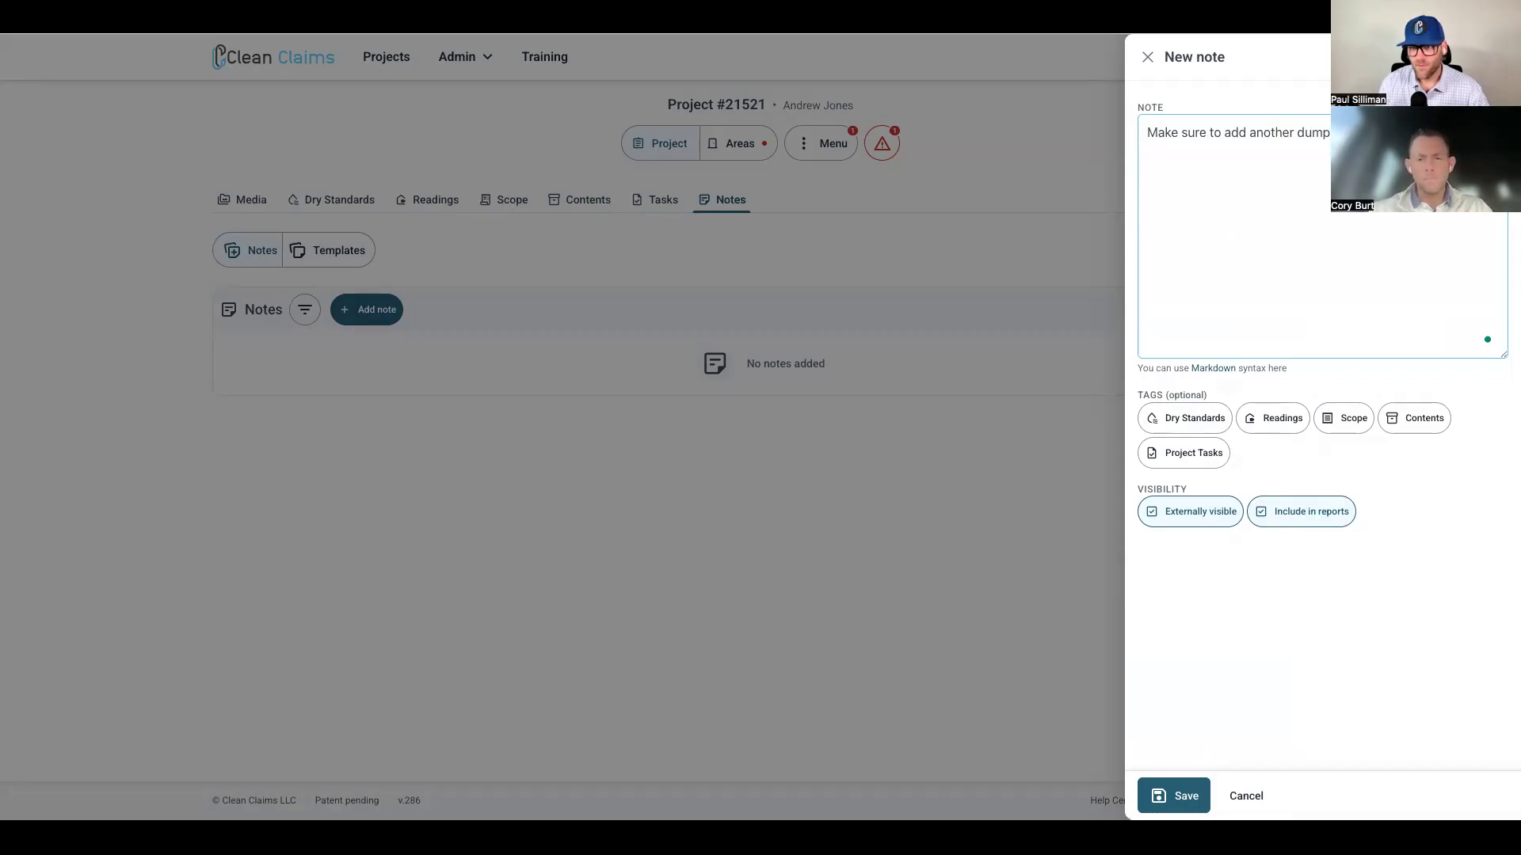
- Tag the dumpster note as Scope, make it neither externally visible nor included in reports, and save it
left_click(1344, 420)
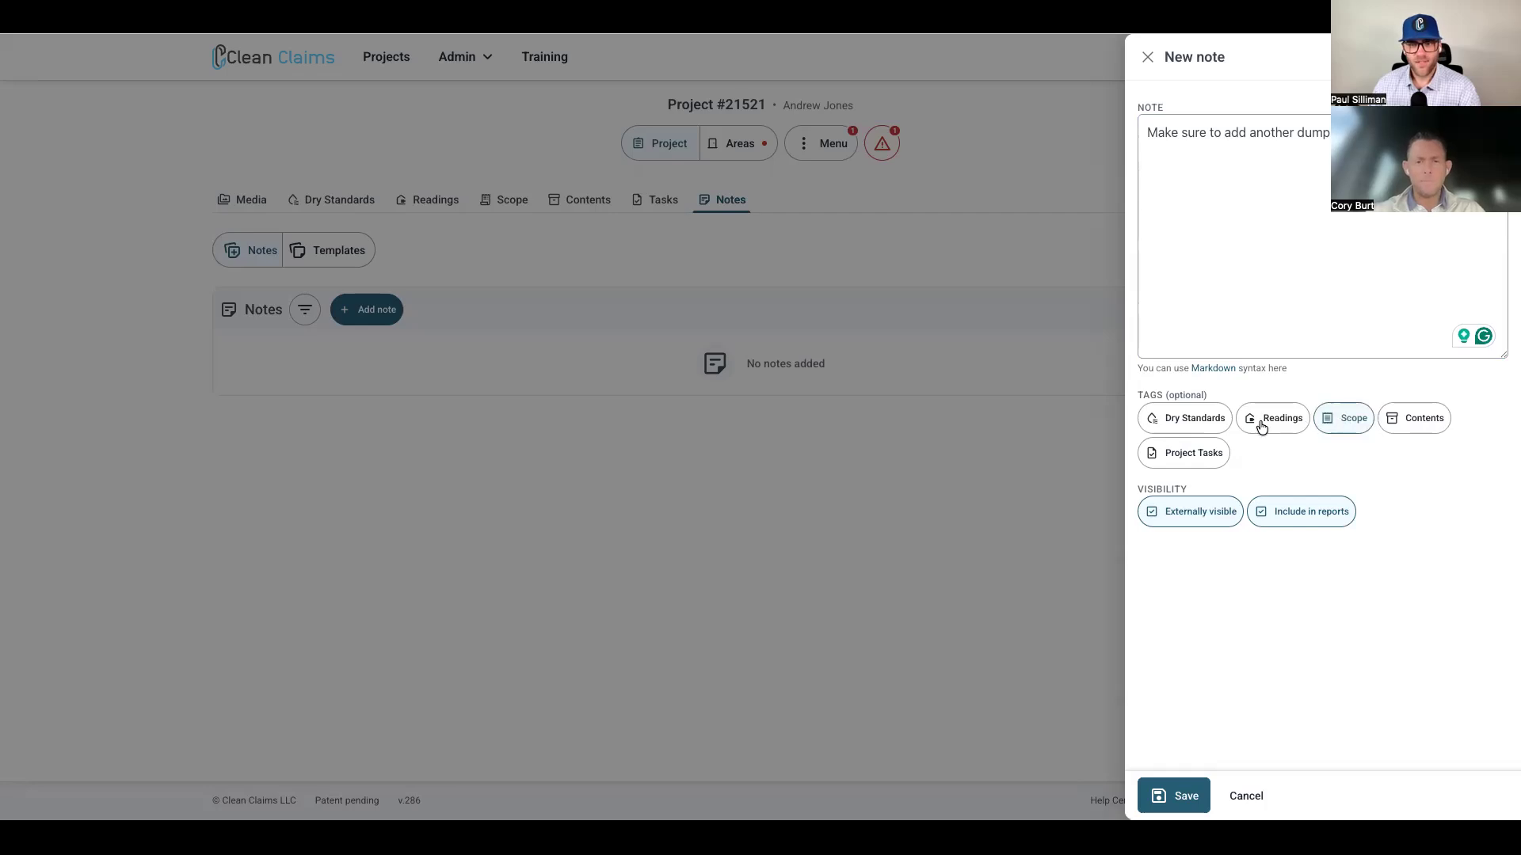
left_click(1199, 516)
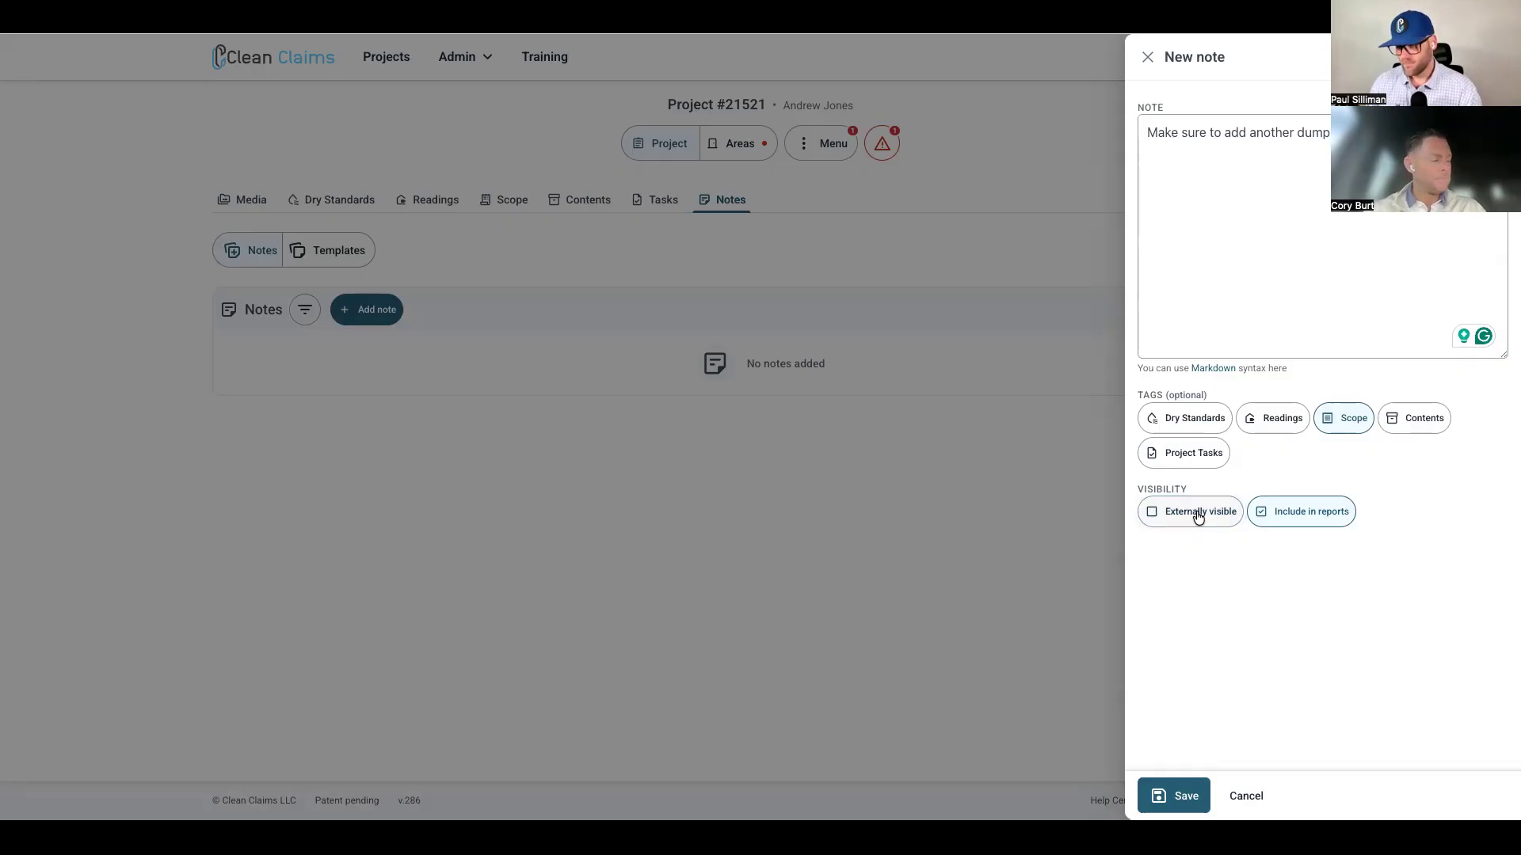
left_click(1285, 508)
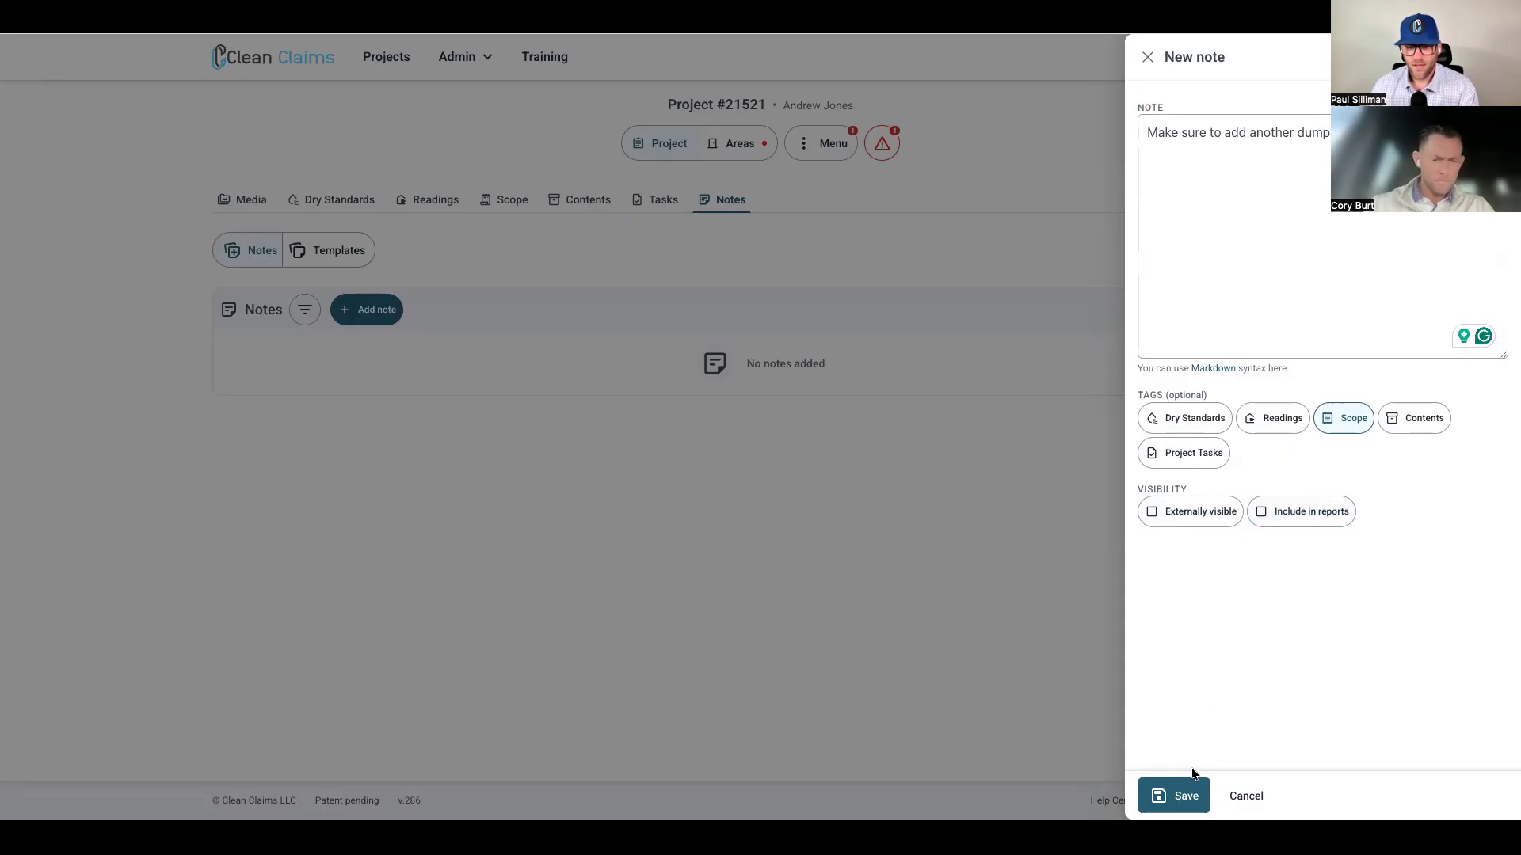
left_click(1178, 797)
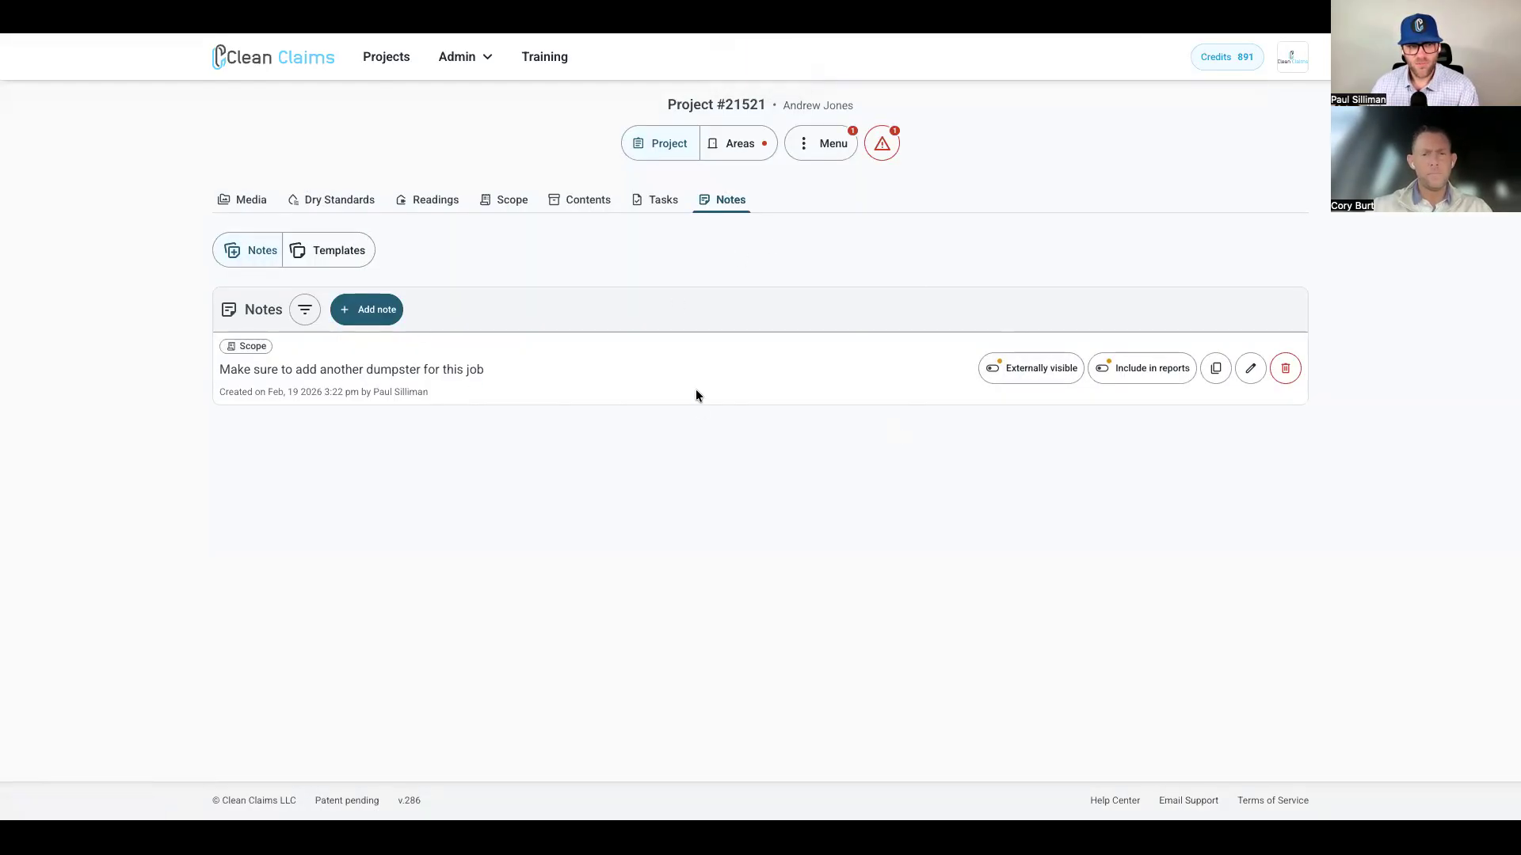
- Review the section notes attached to the project-level scope
left_click(511, 202)
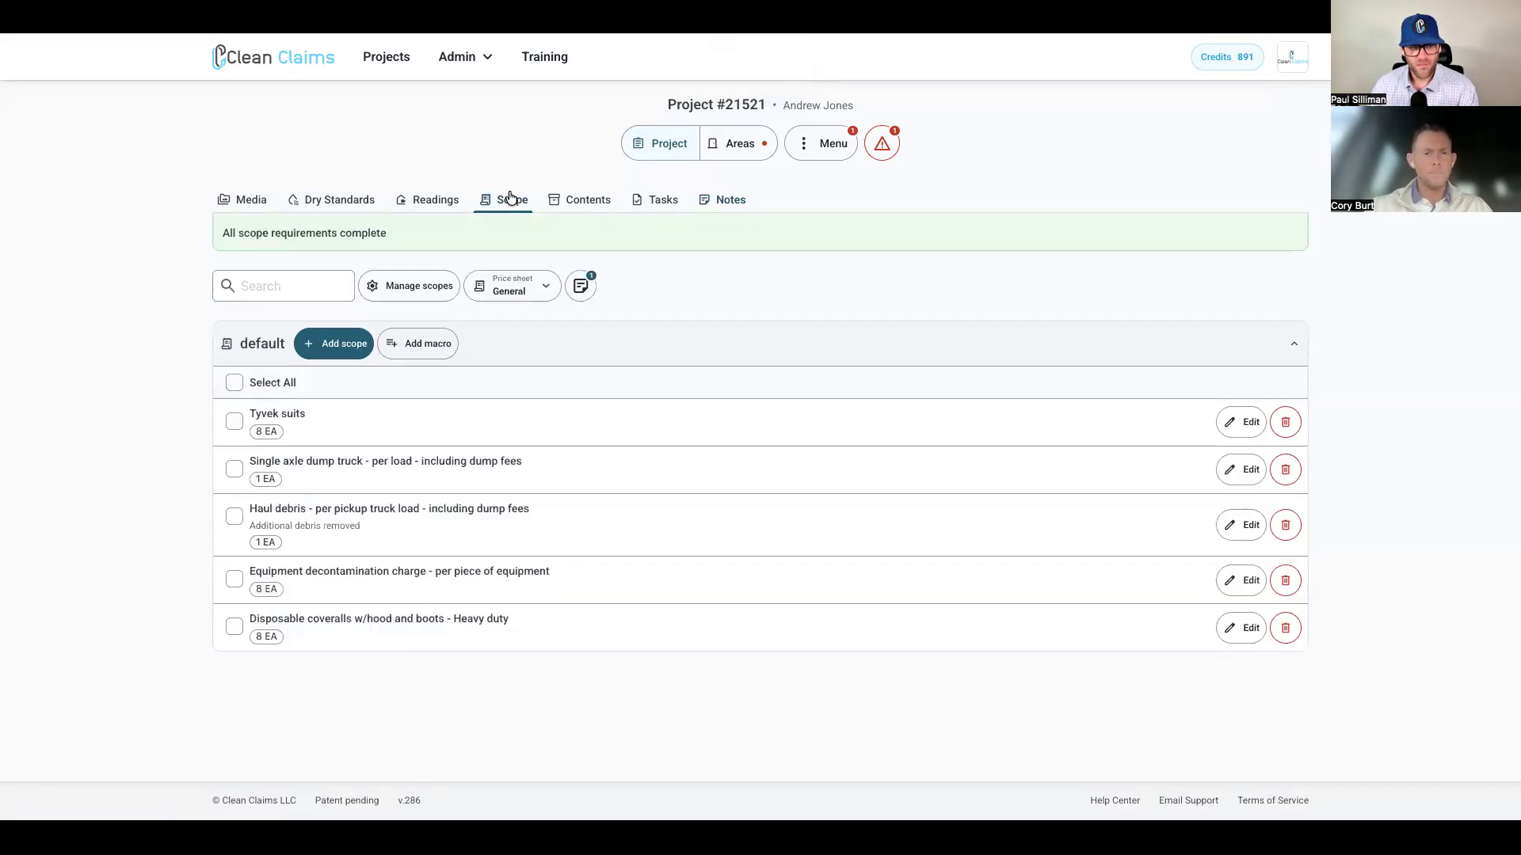
left_click(581, 285)
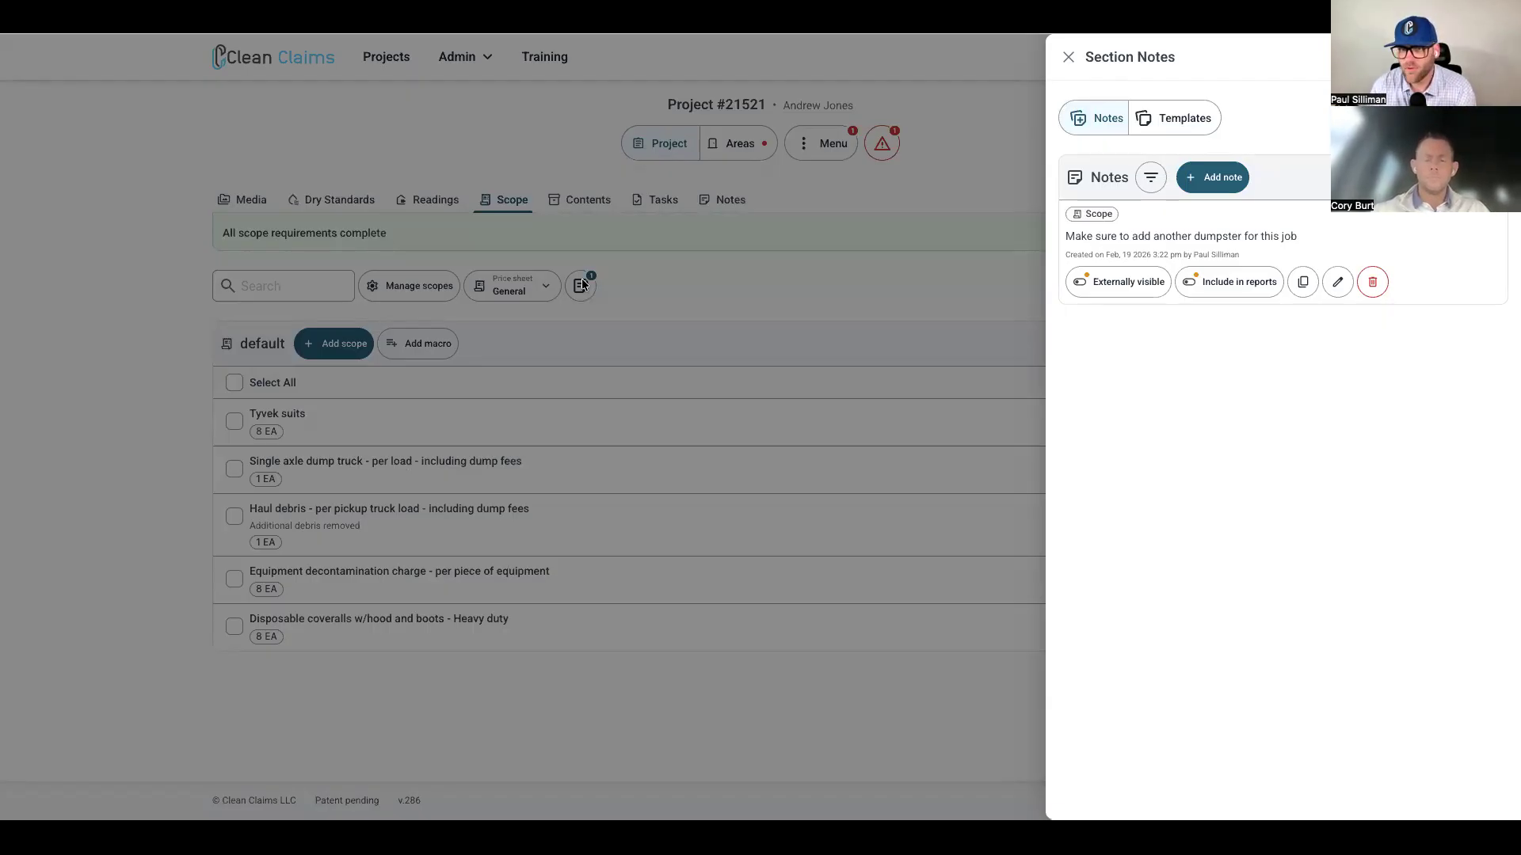
left_click(838, 298)
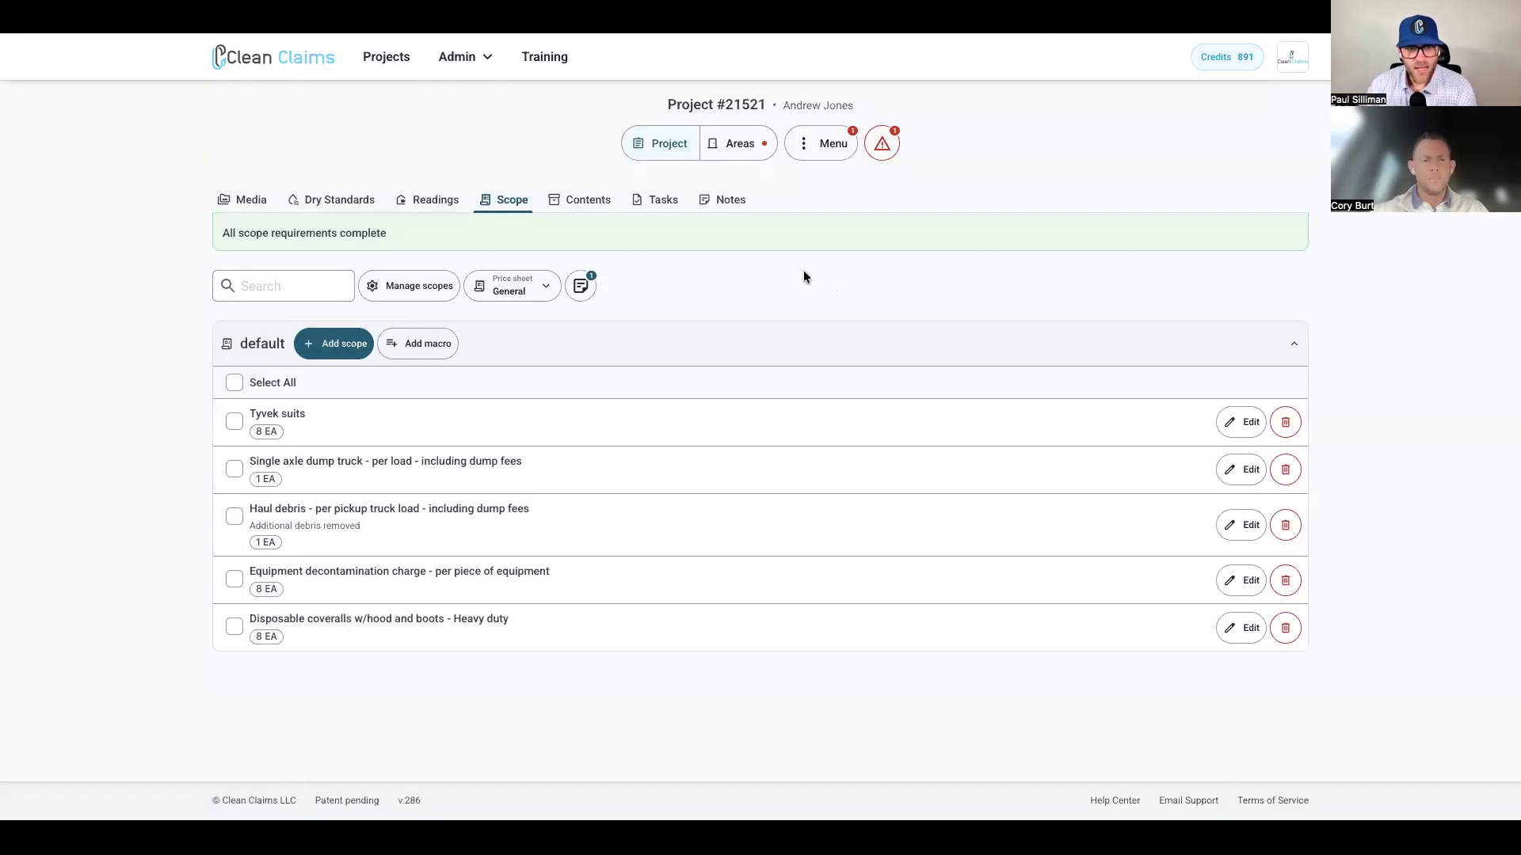
- Review the room-level scope items of the Office and Baby's room
left_click(749, 155)
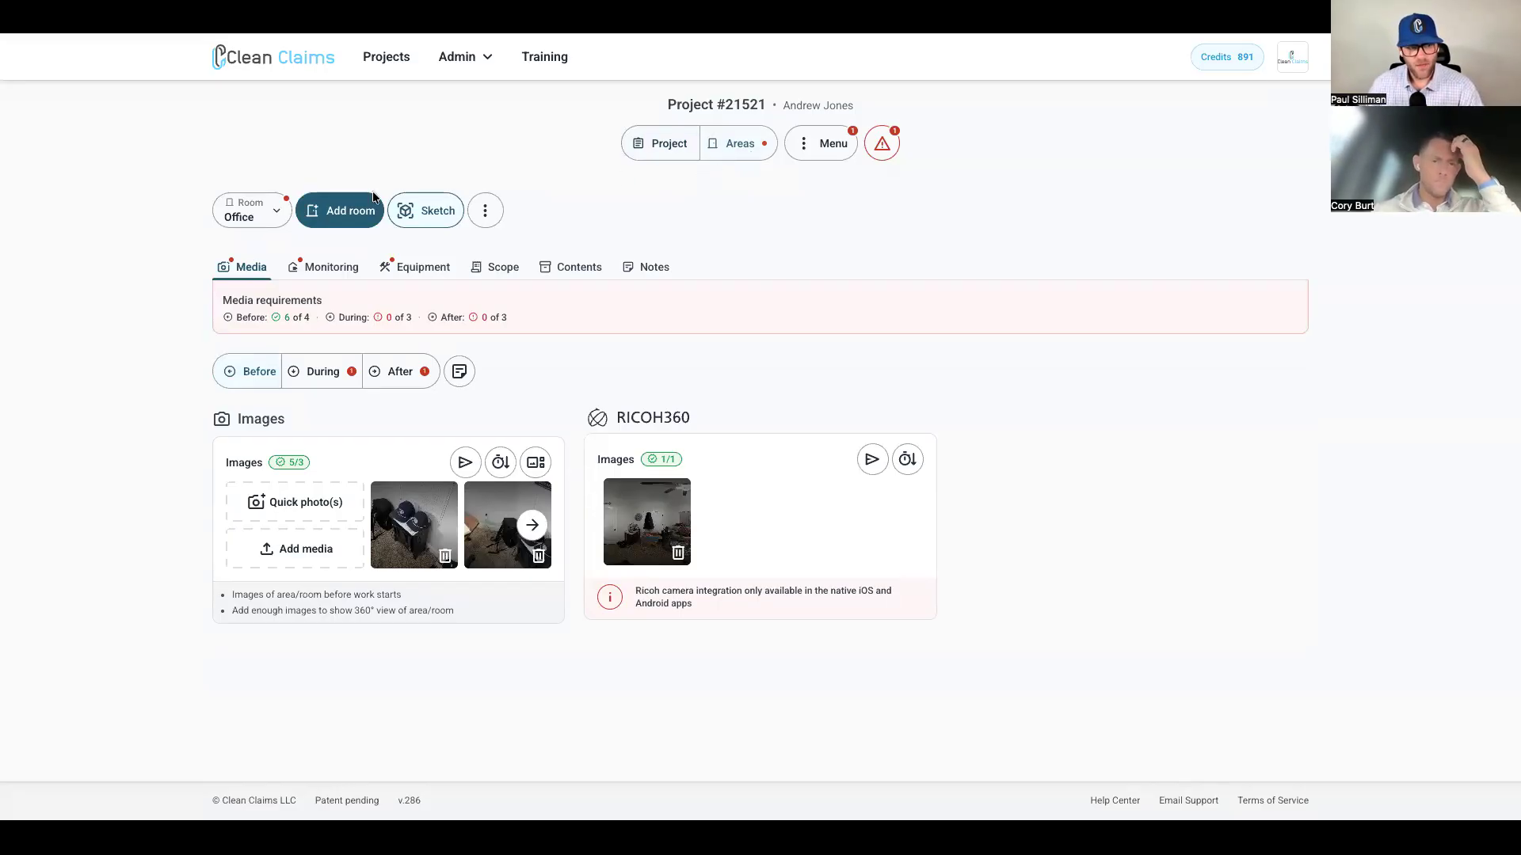
left_click(234, 218)
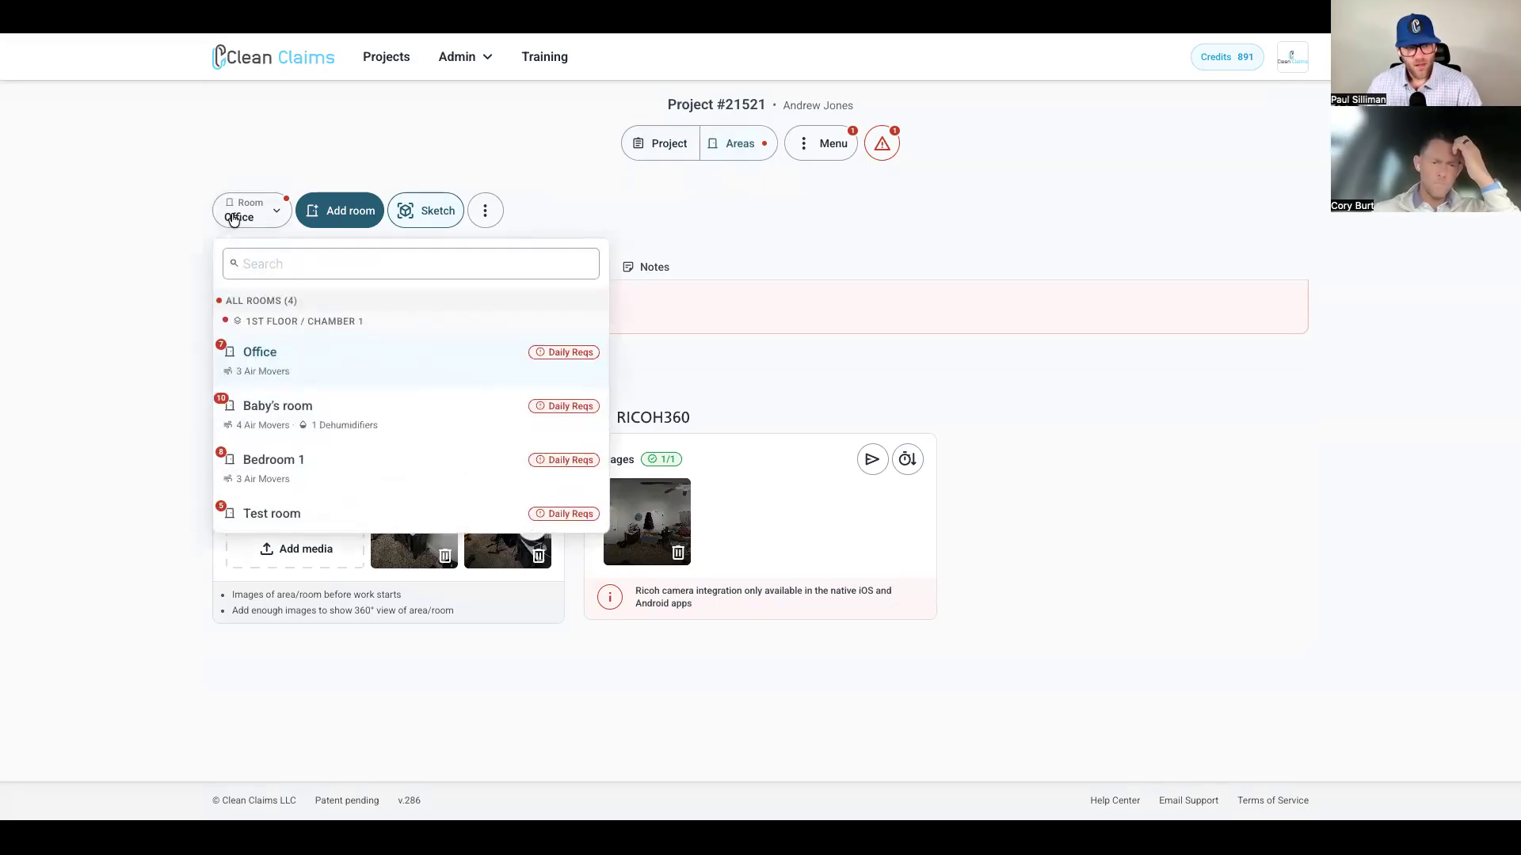
left_click(234, 218)
left_click(485, 279)
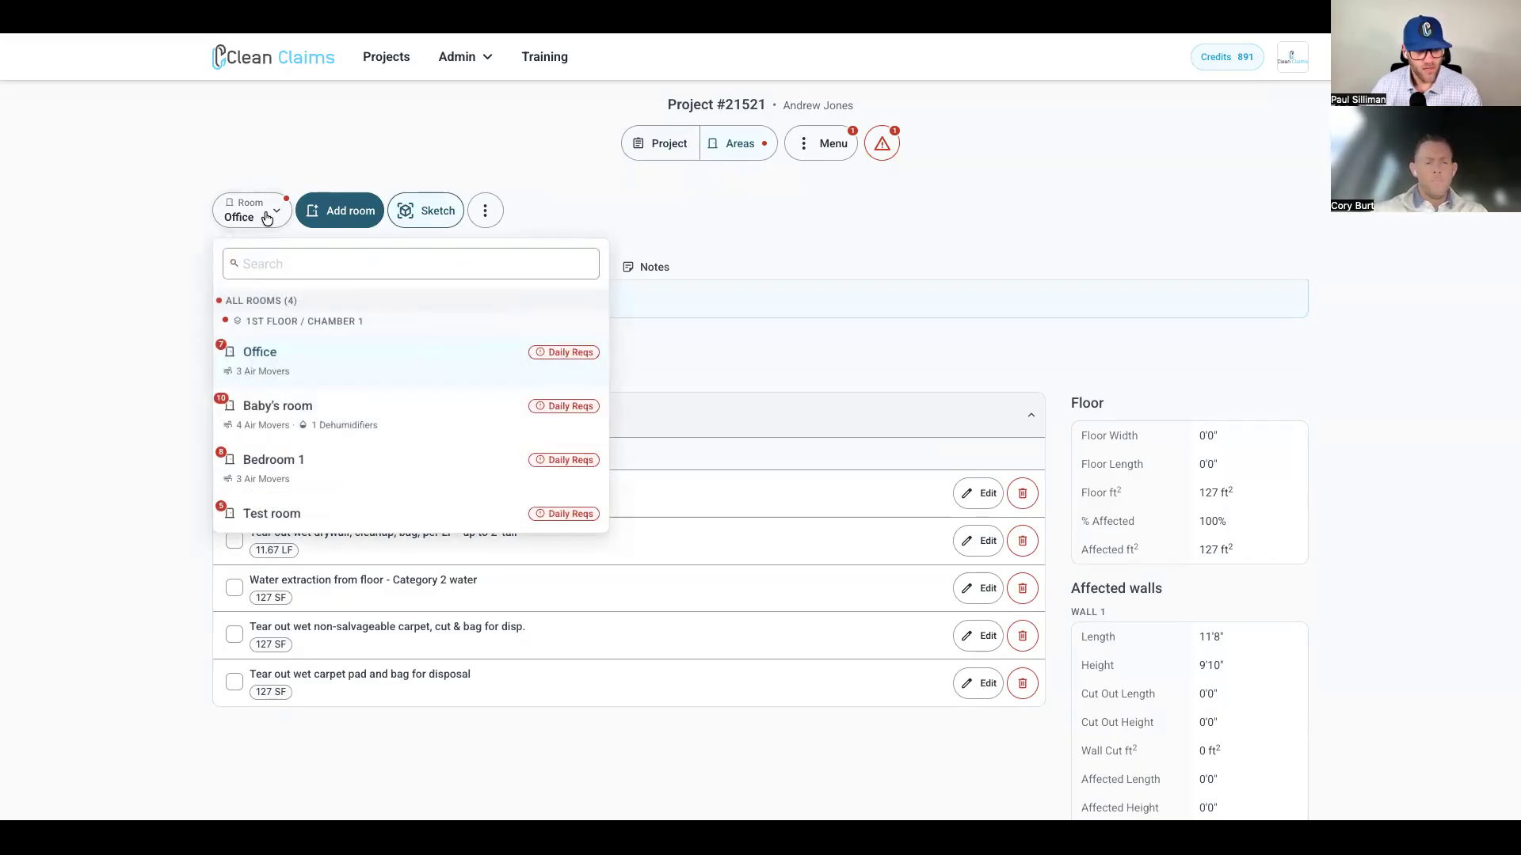
left_click(331, 407)
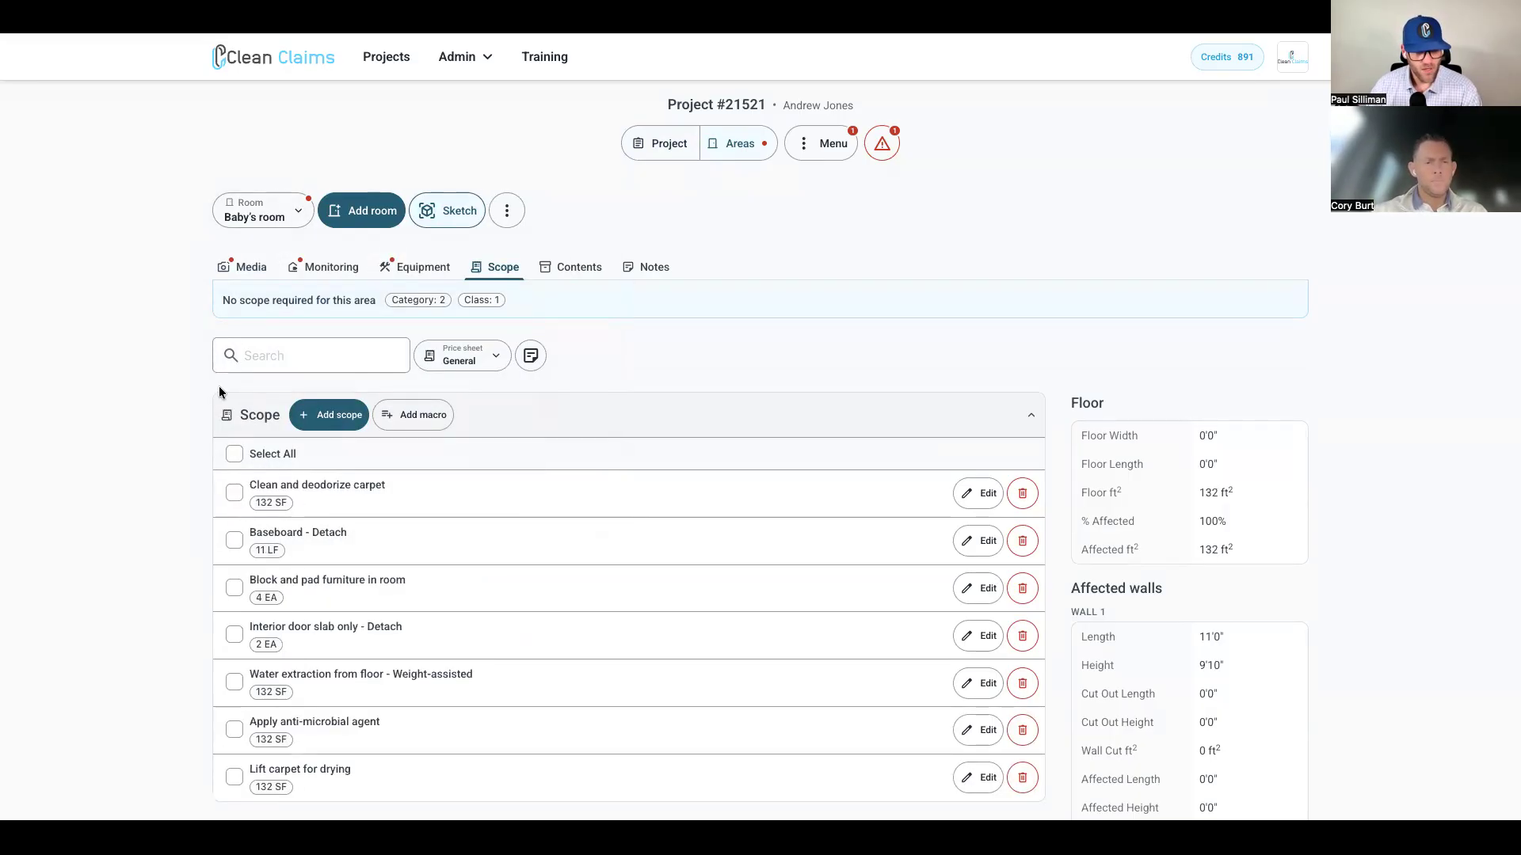
- Delete both Category 3 tear-out items from the Bedroom 1 scope
left_click(277, 226)
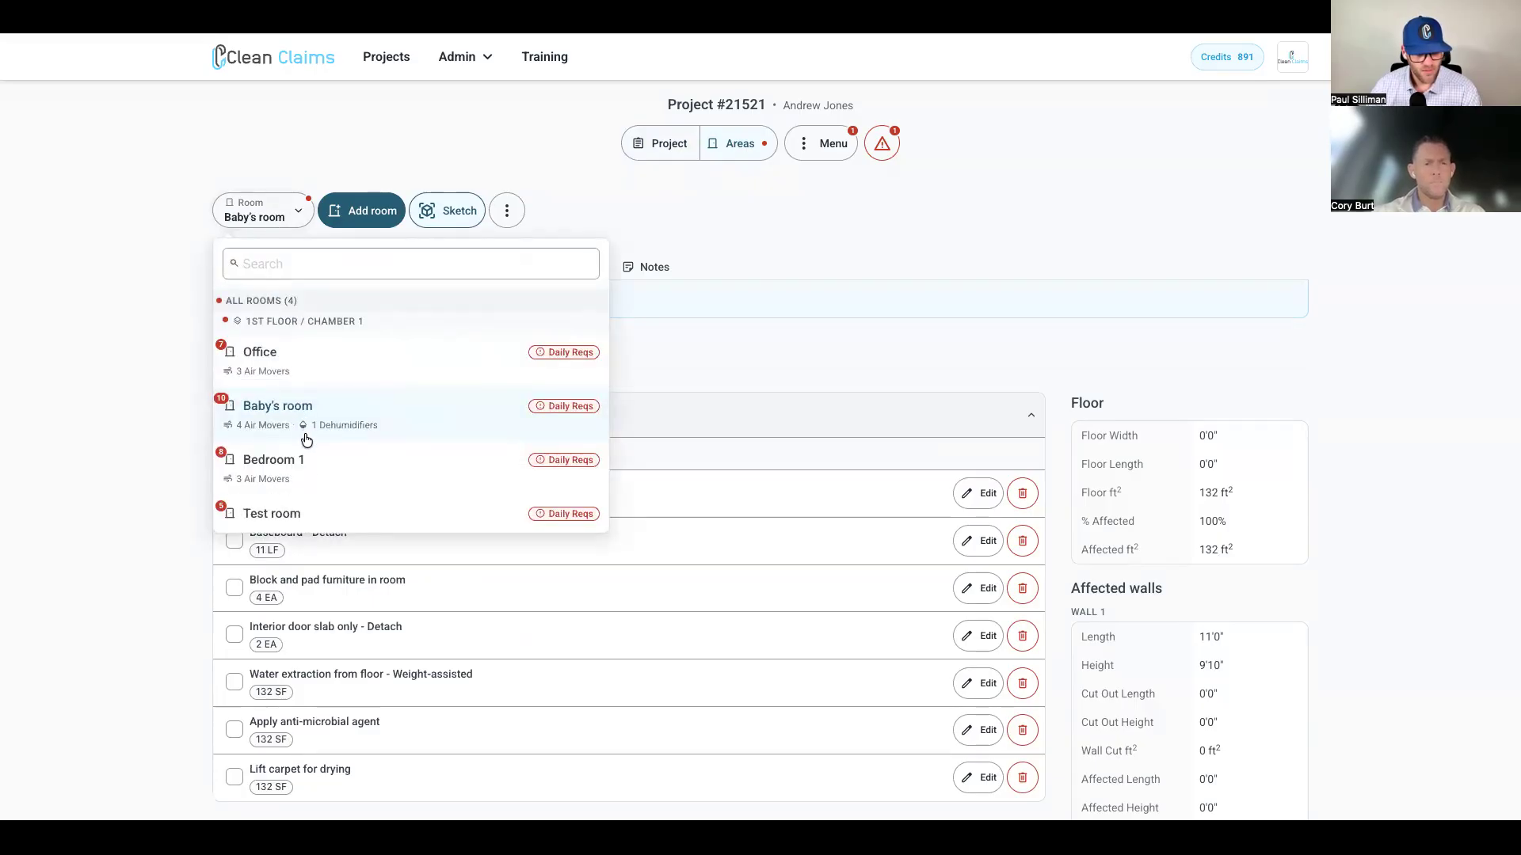
left_click(305, 463)
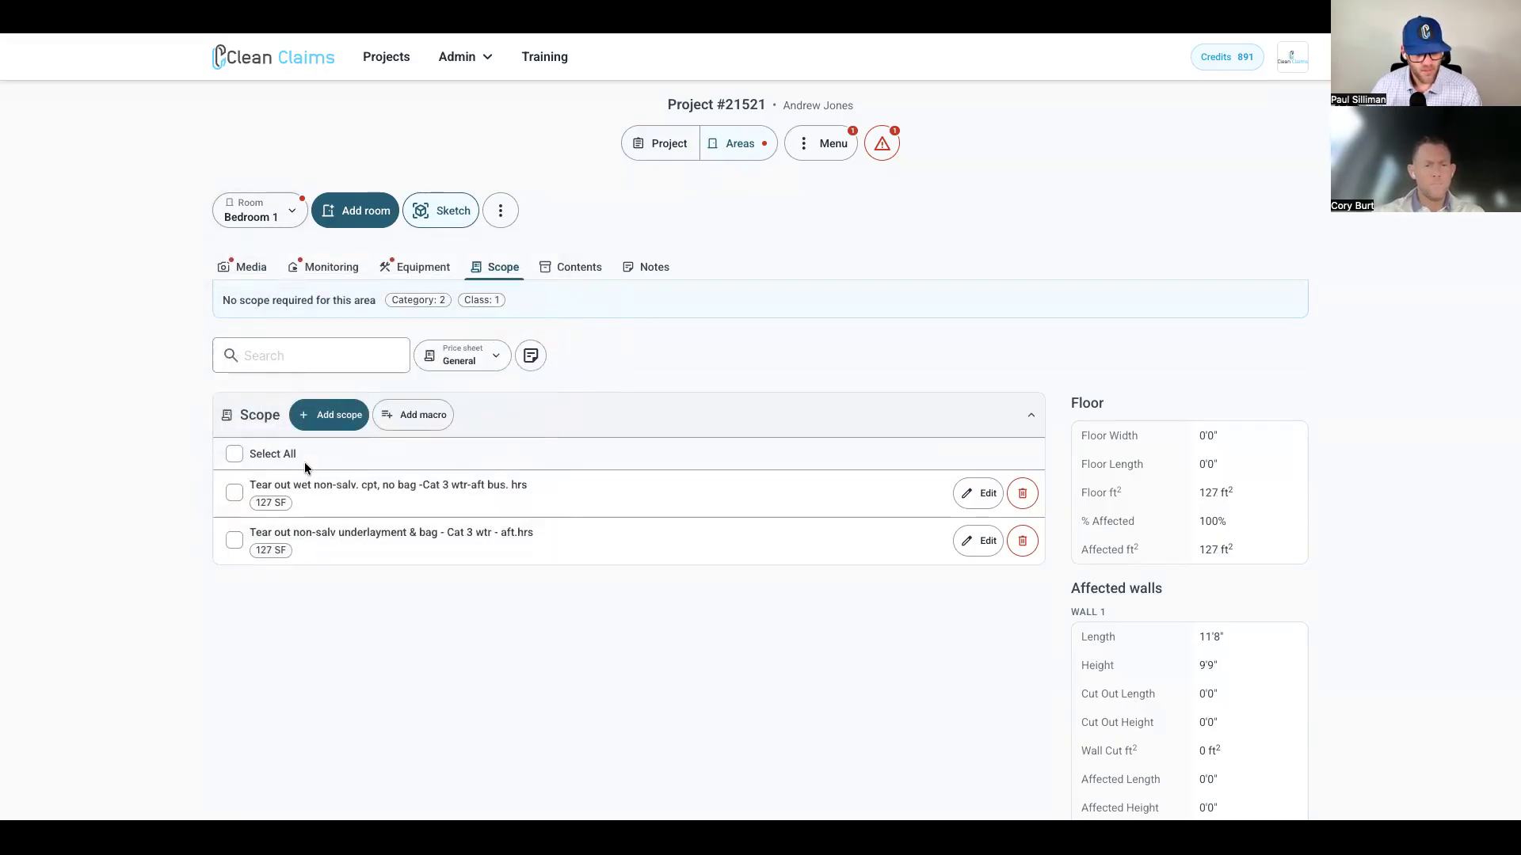
left_click(234, 454)
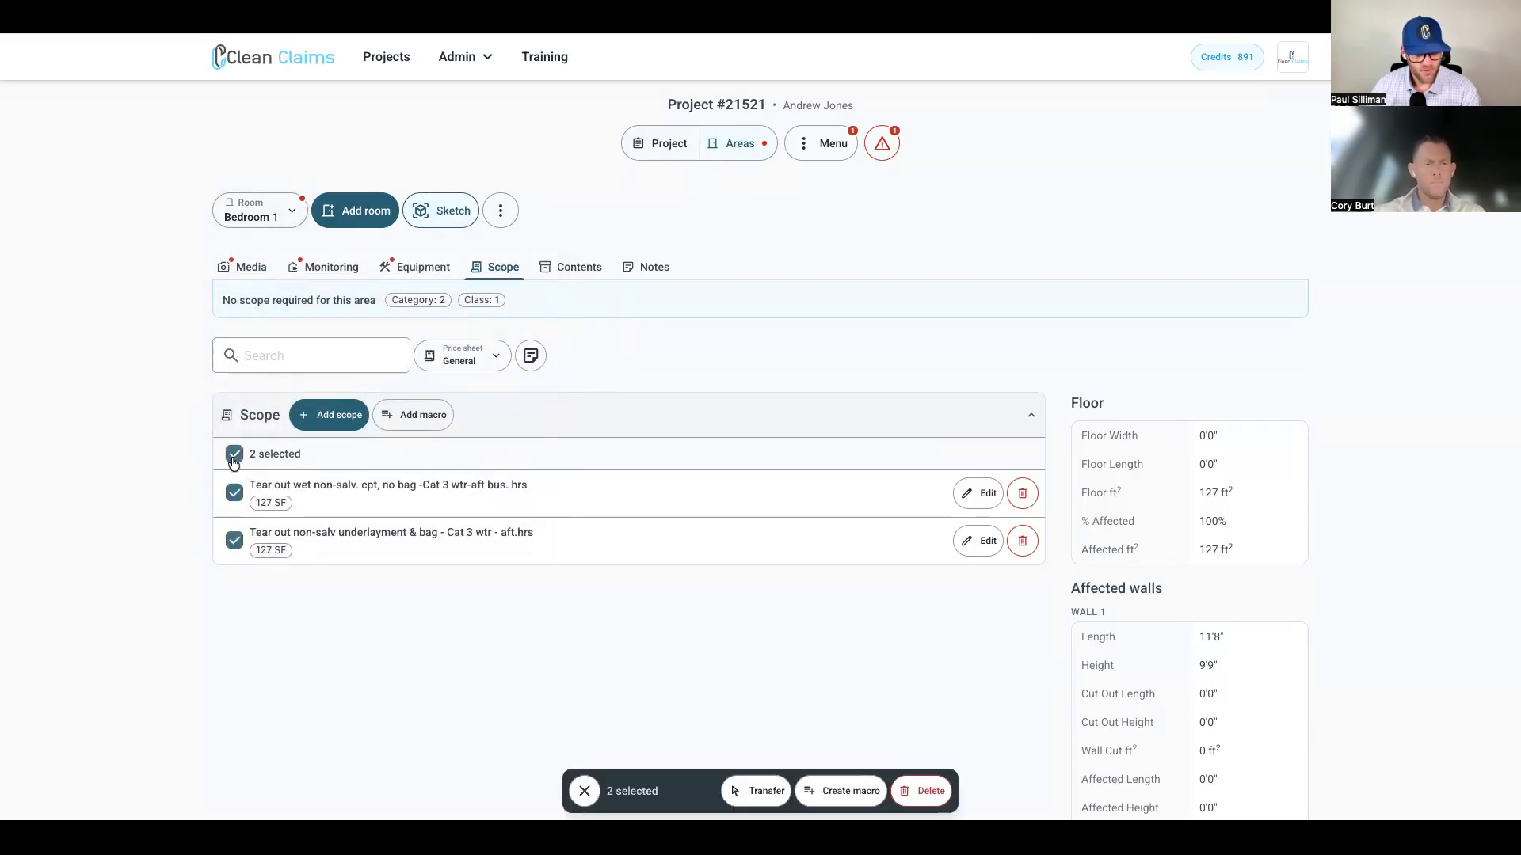
left_click(928, 791)
left_click(1008, 735)
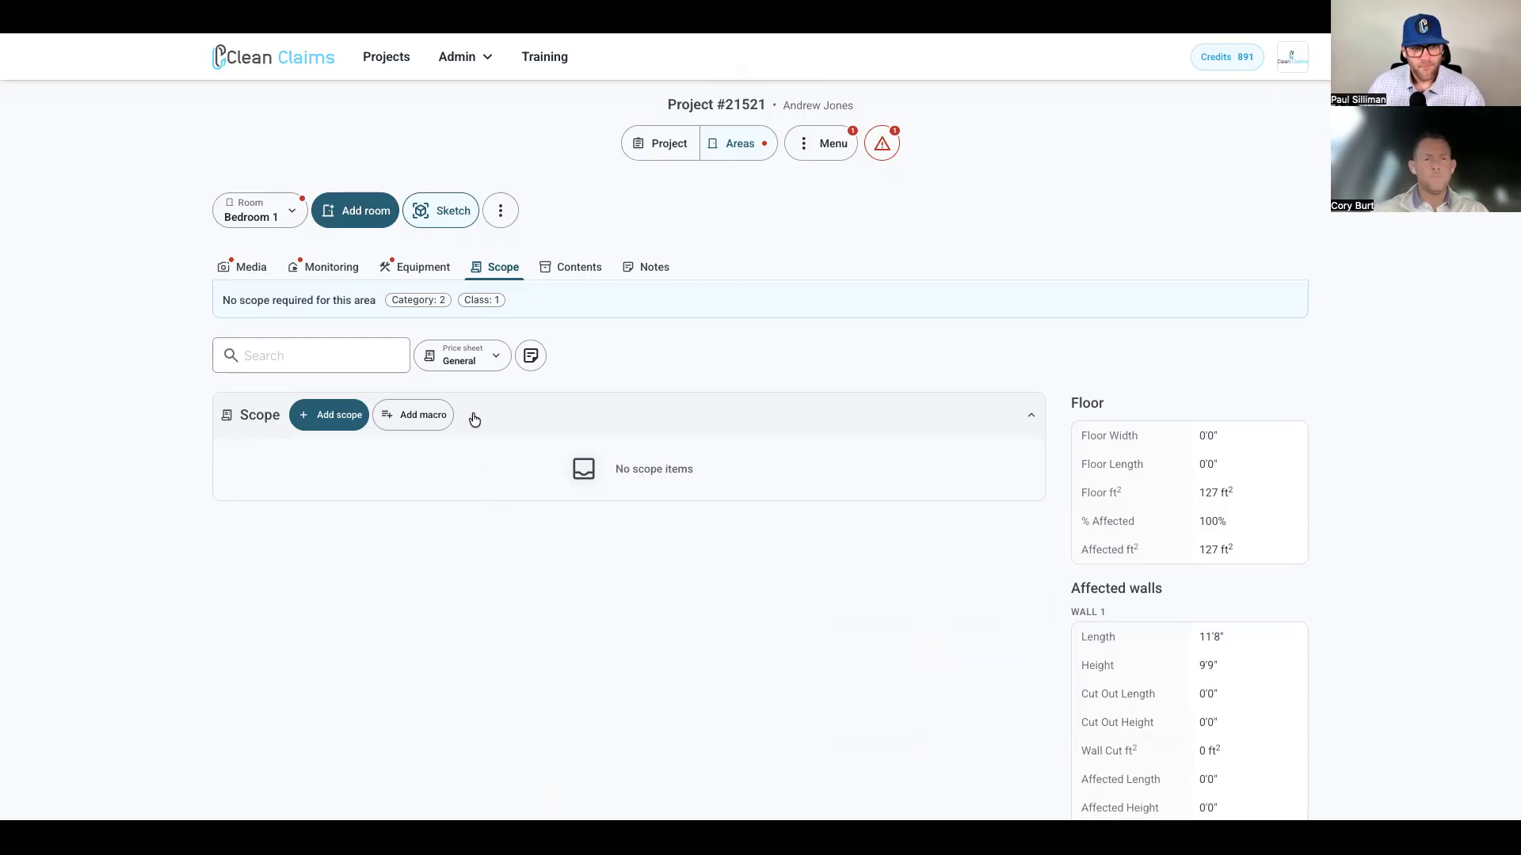
- Choose the Baseboards Walls system macro for the Bedroom 1 scope
left_click(480, 353)
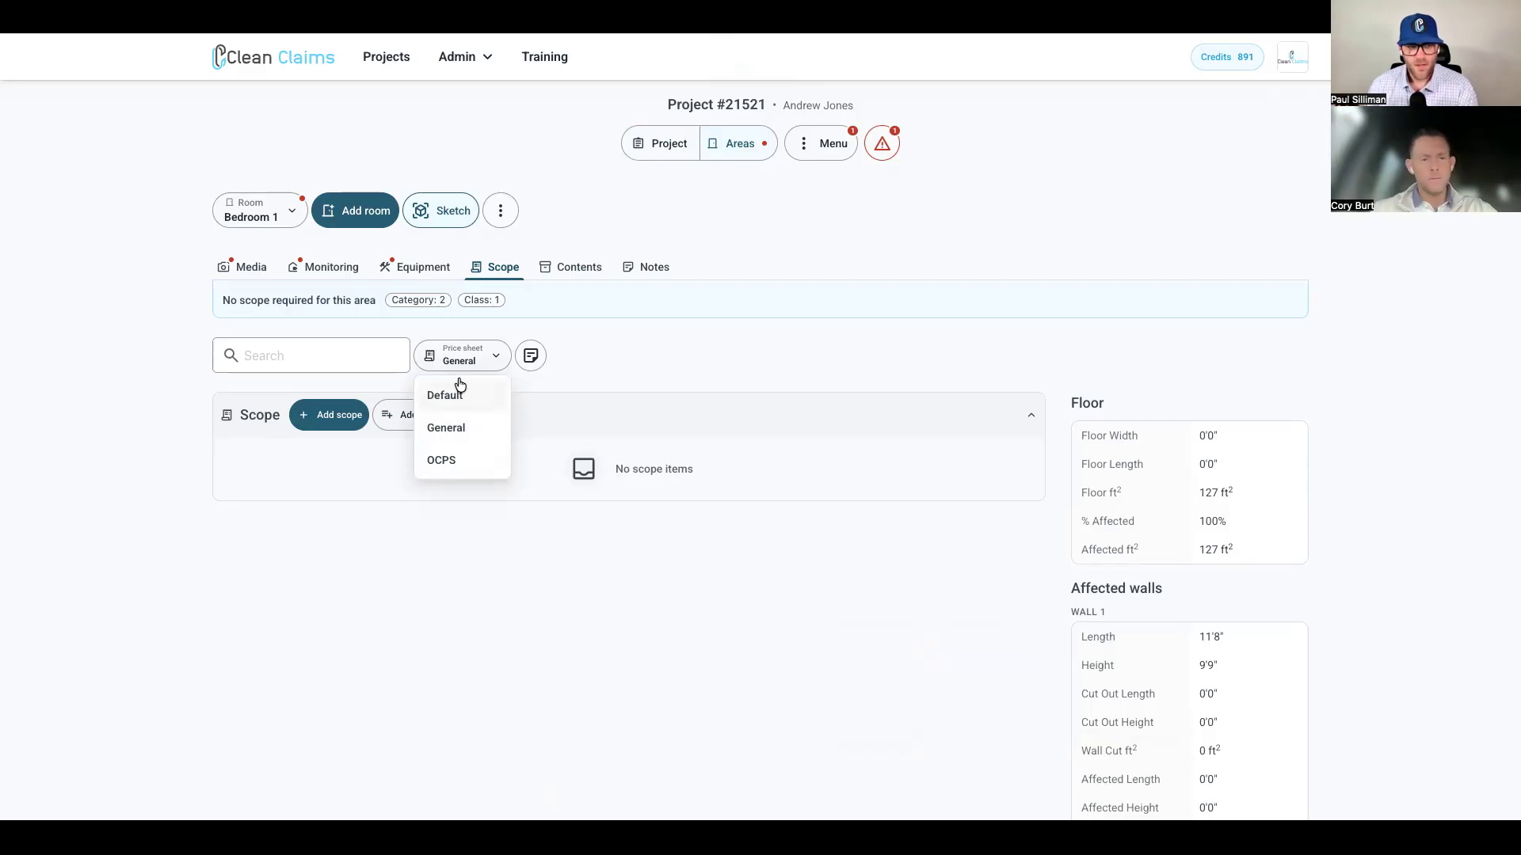
left_click(585, 340)
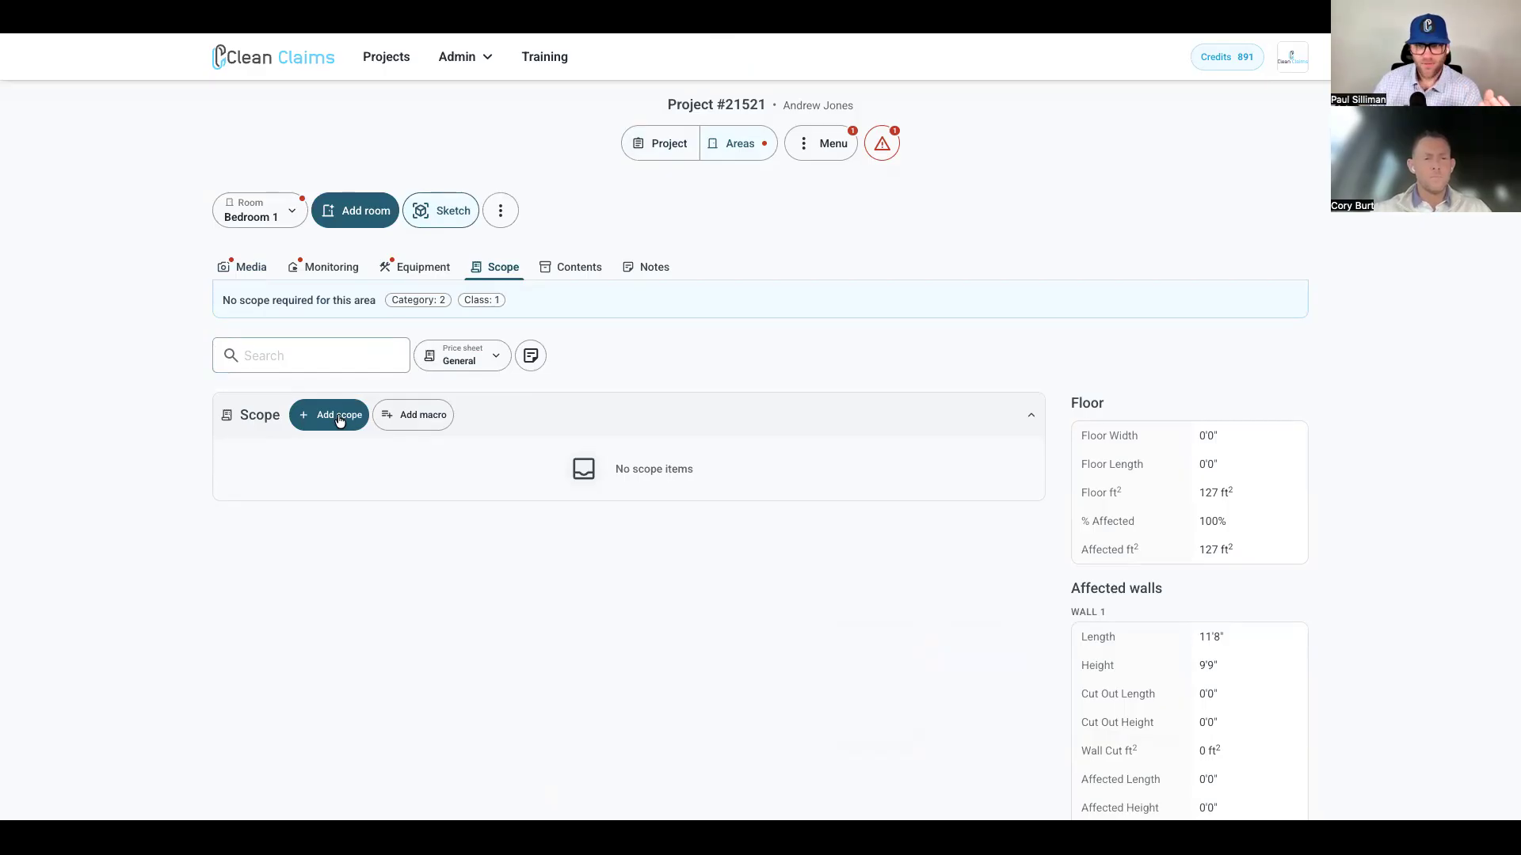
left_click(386, 417)
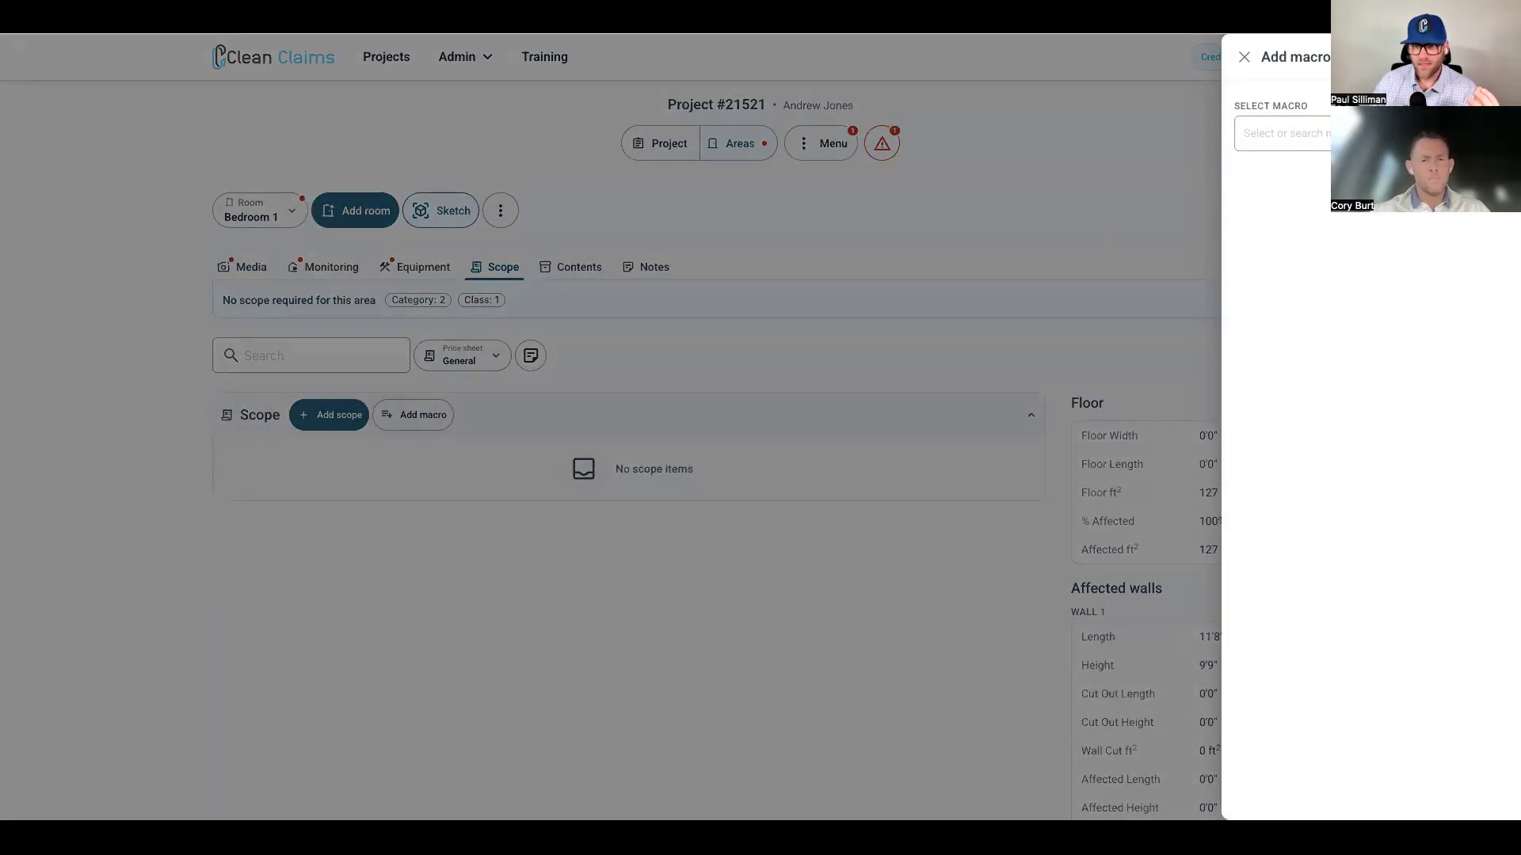
left_click(1386, 134)
scroll(1400, 284, "down", 1)
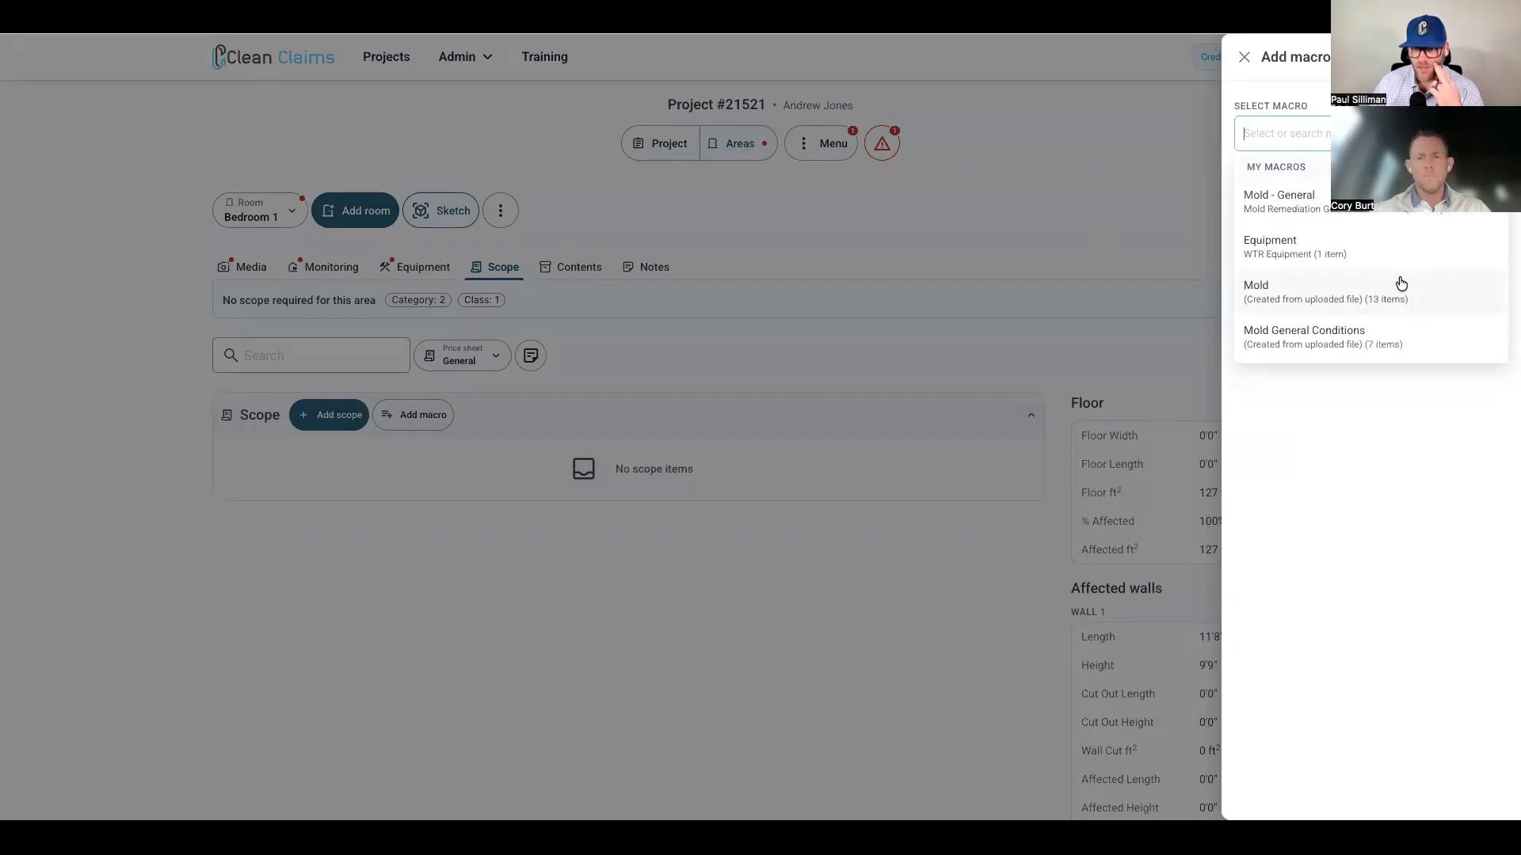
scroll(1401, 283, "down", 1)
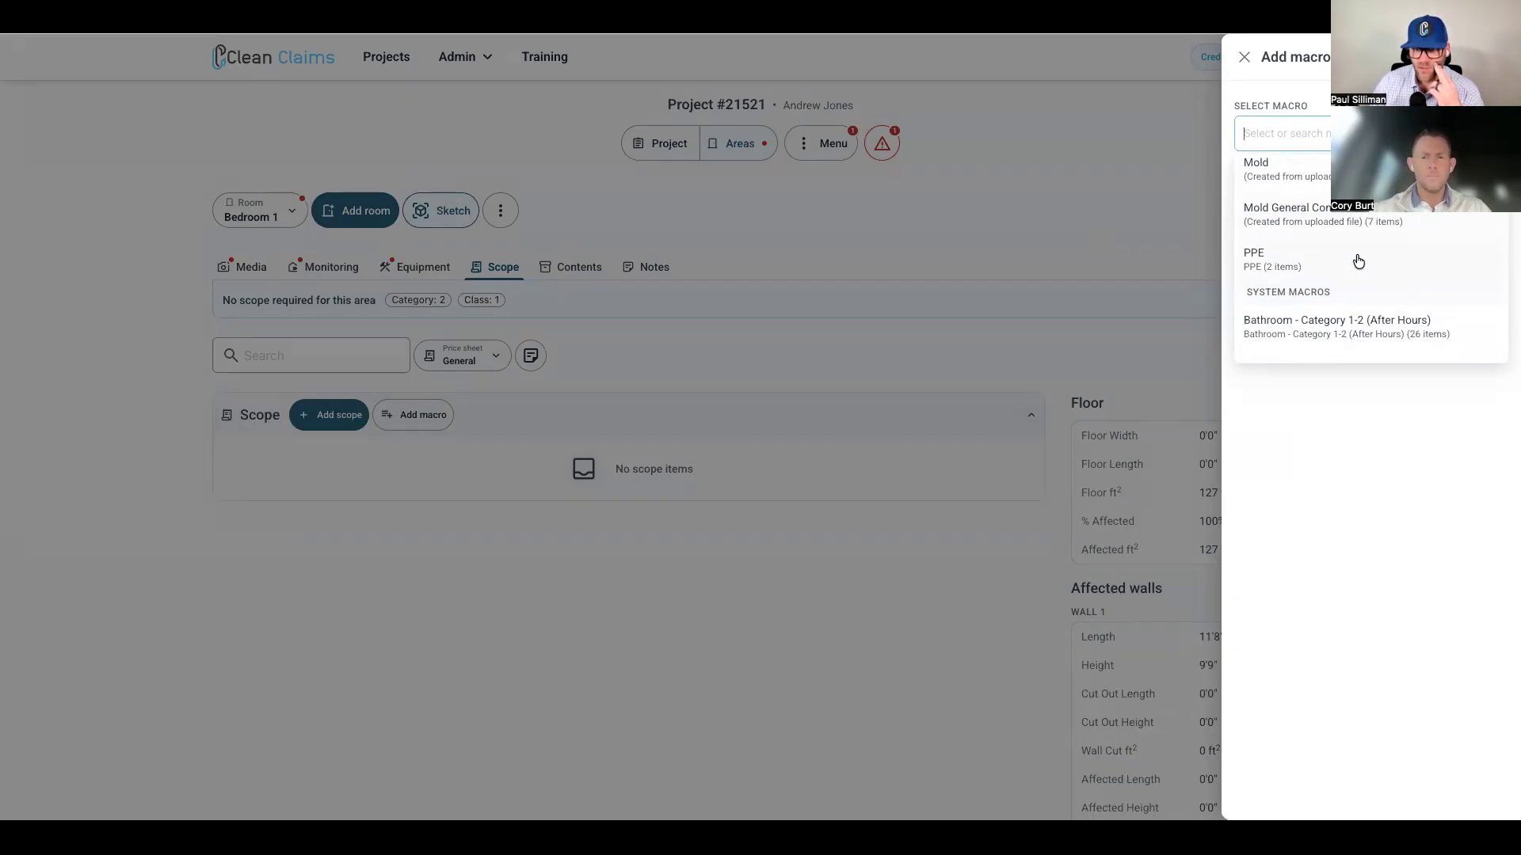
scroll(1359, 261, "down", 2)
scroll(1358, 261, "down", 2)
scroll(1358, 260, "down", 3)
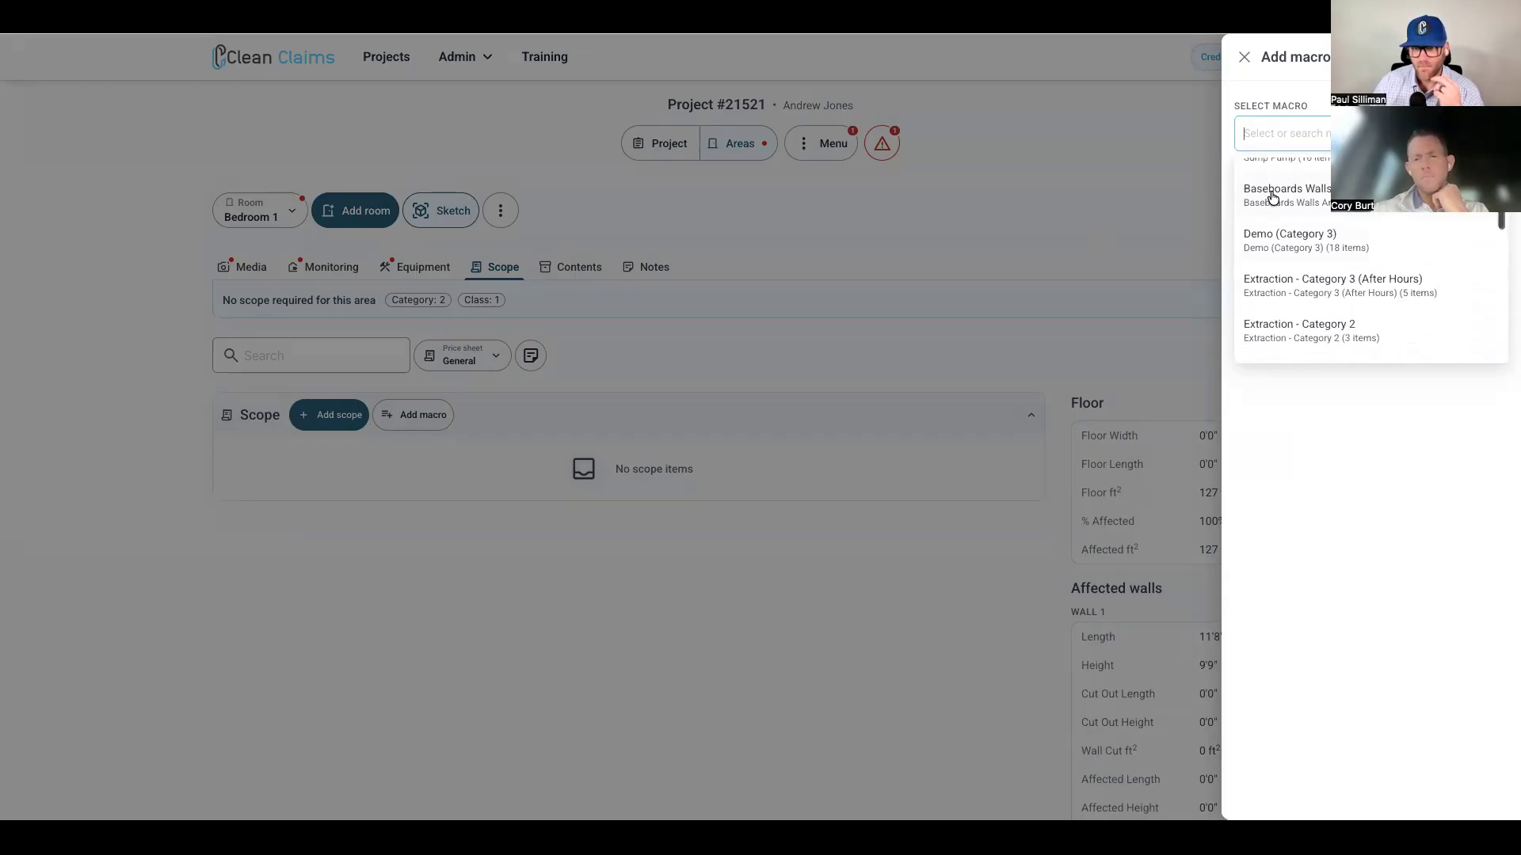
left_click(1272, 197)
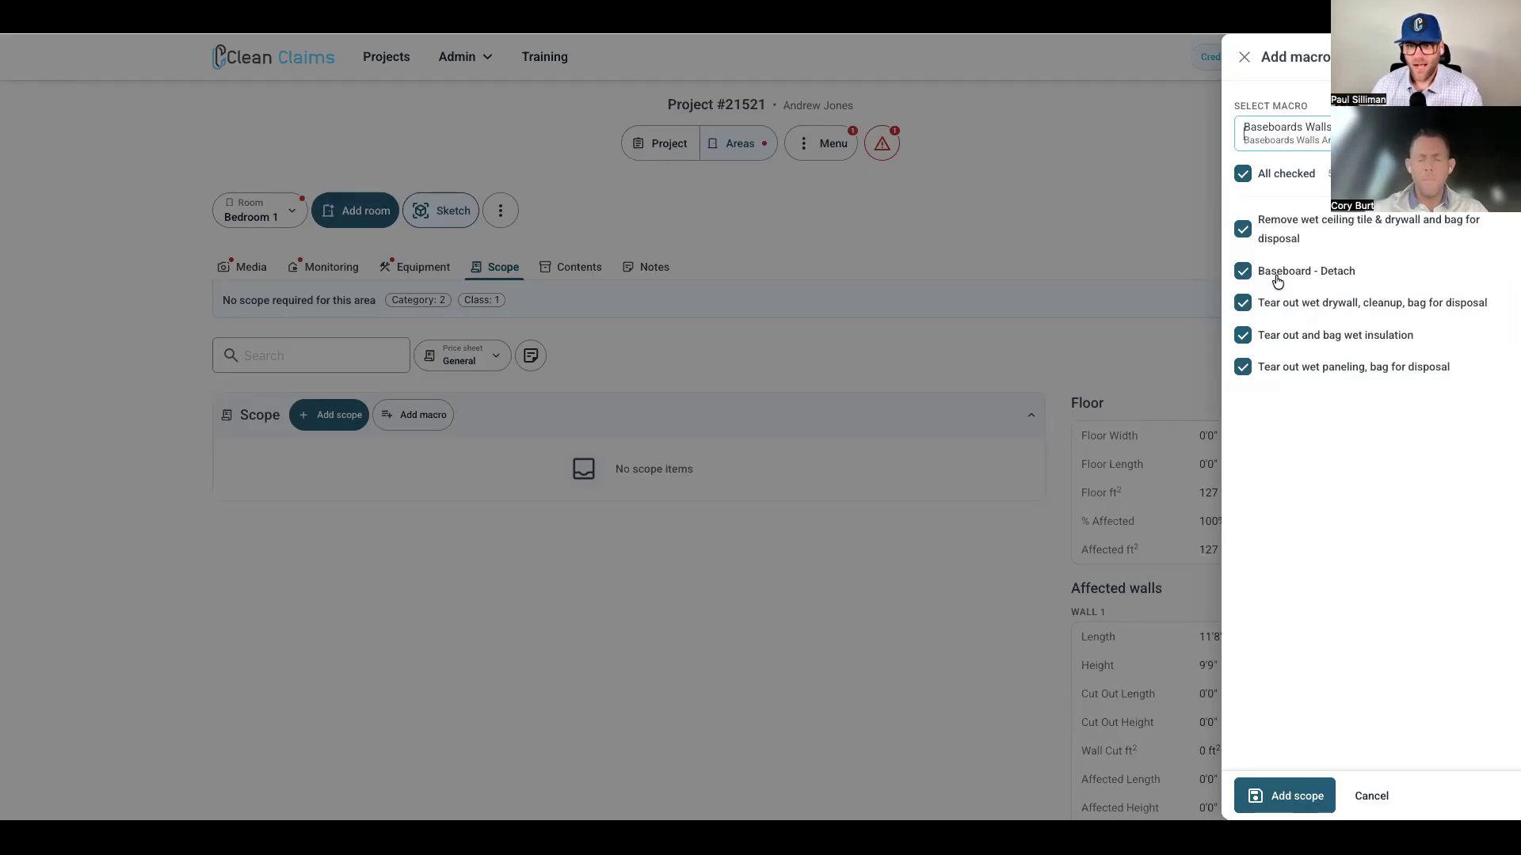
- Exclude the wet ceiling tile & drywall removal and wet paneling tear-out items, and add the macro's remaining items to the scope
left_click(1242, 230)
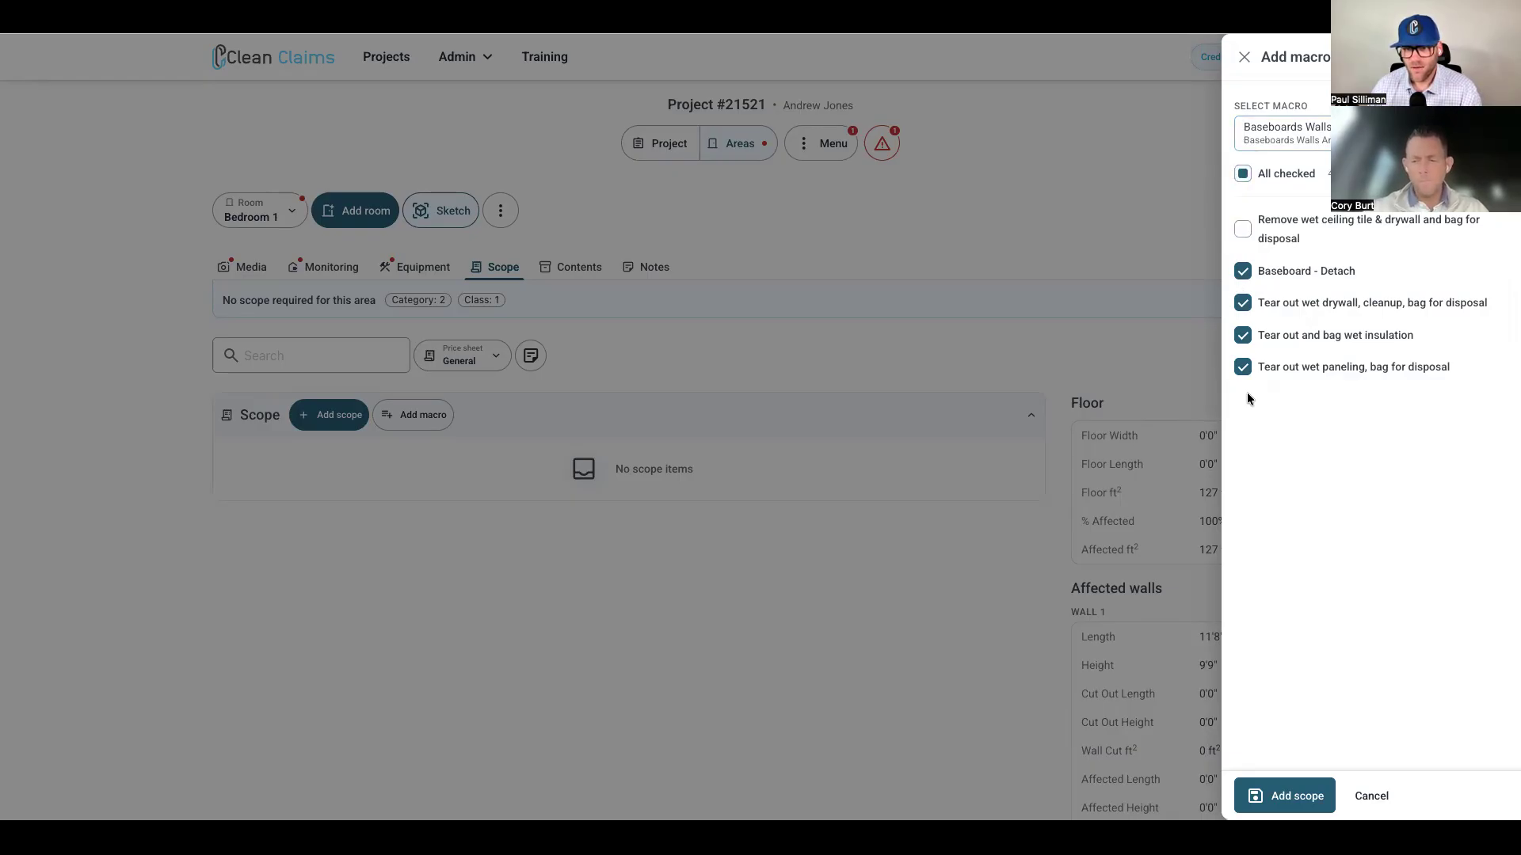
left_click(1244, 370)
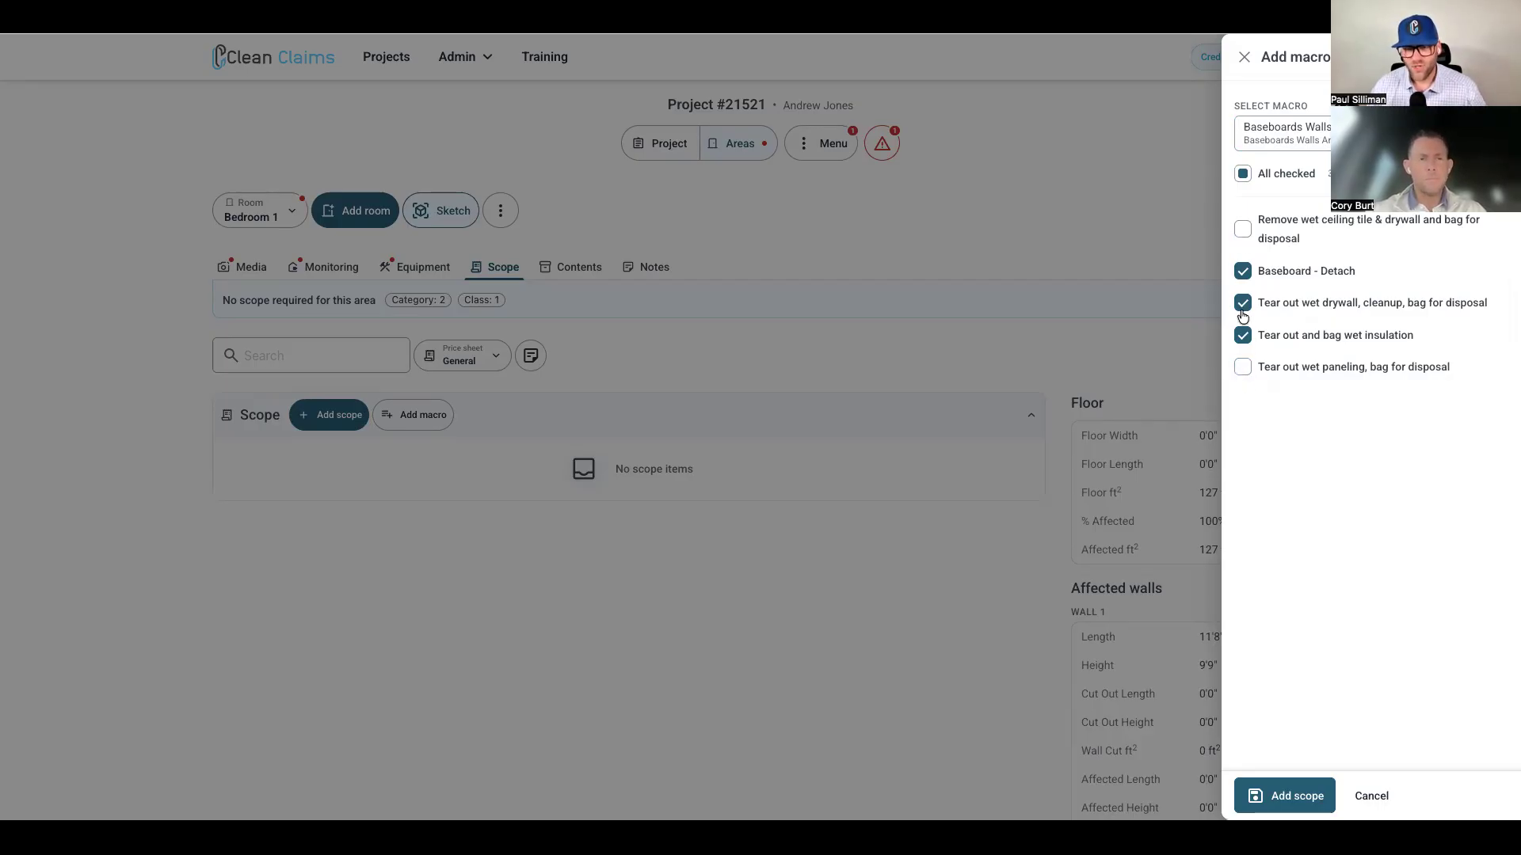
left_click(1281, 795)
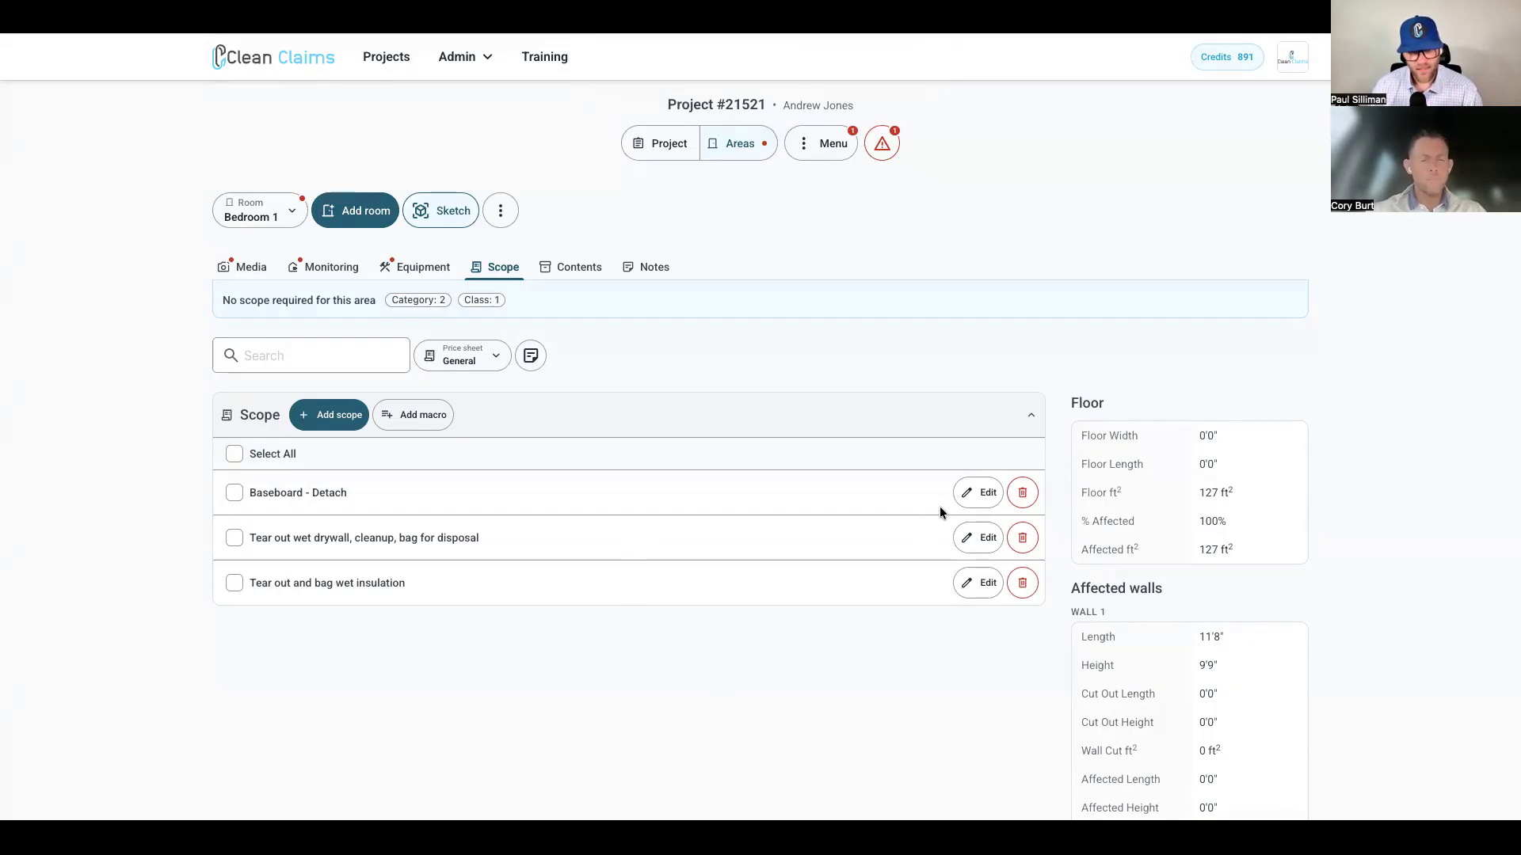
- Set the Baseboard - Detach quantity to 11.67 LF using the Wall 1 length from the room dimensions
left_click(977, 493)
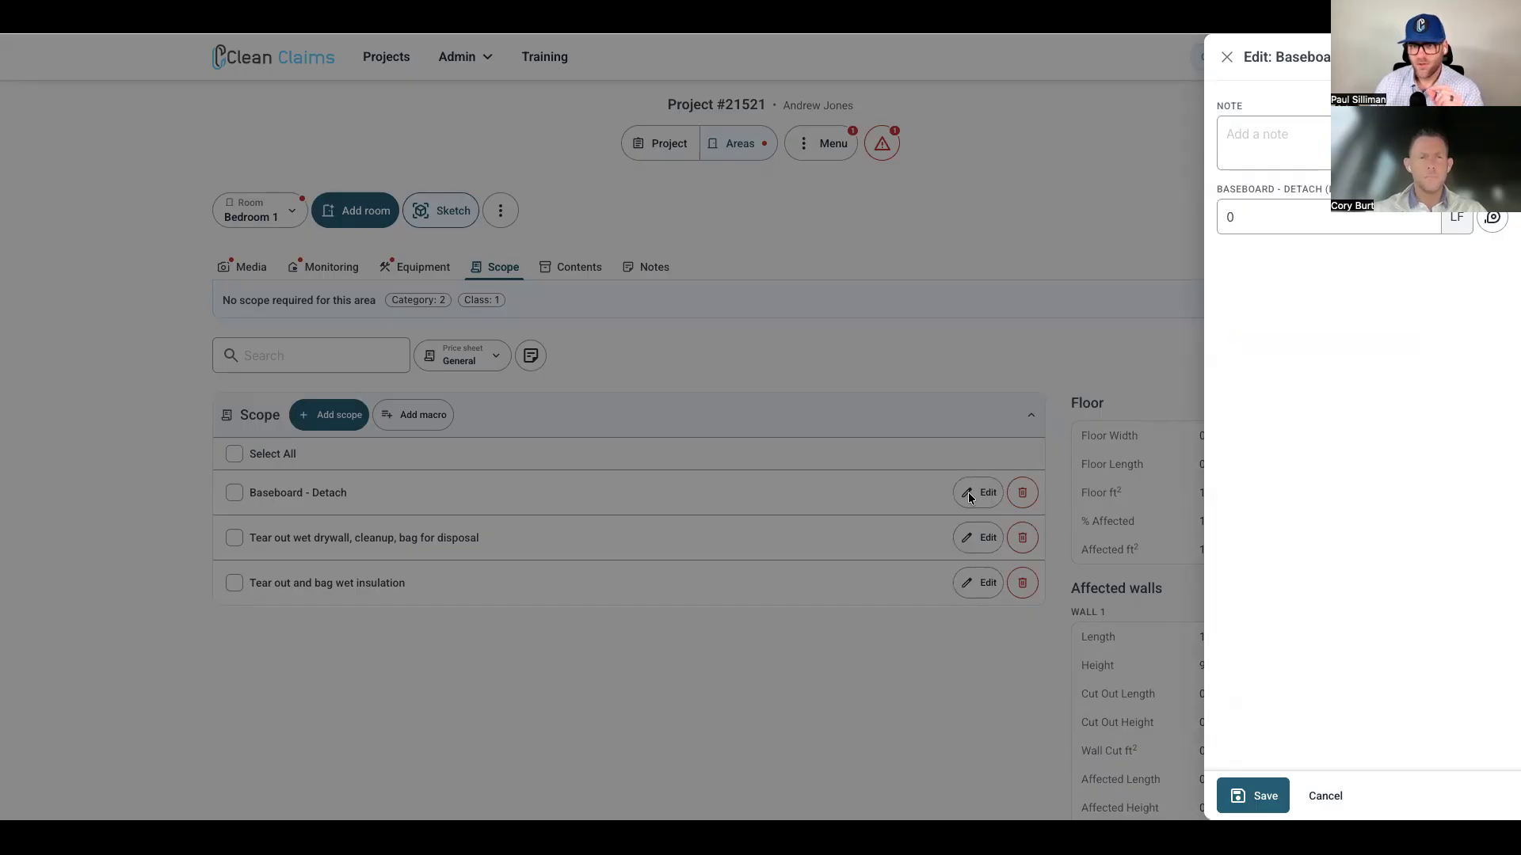
left_click(1486, 217)
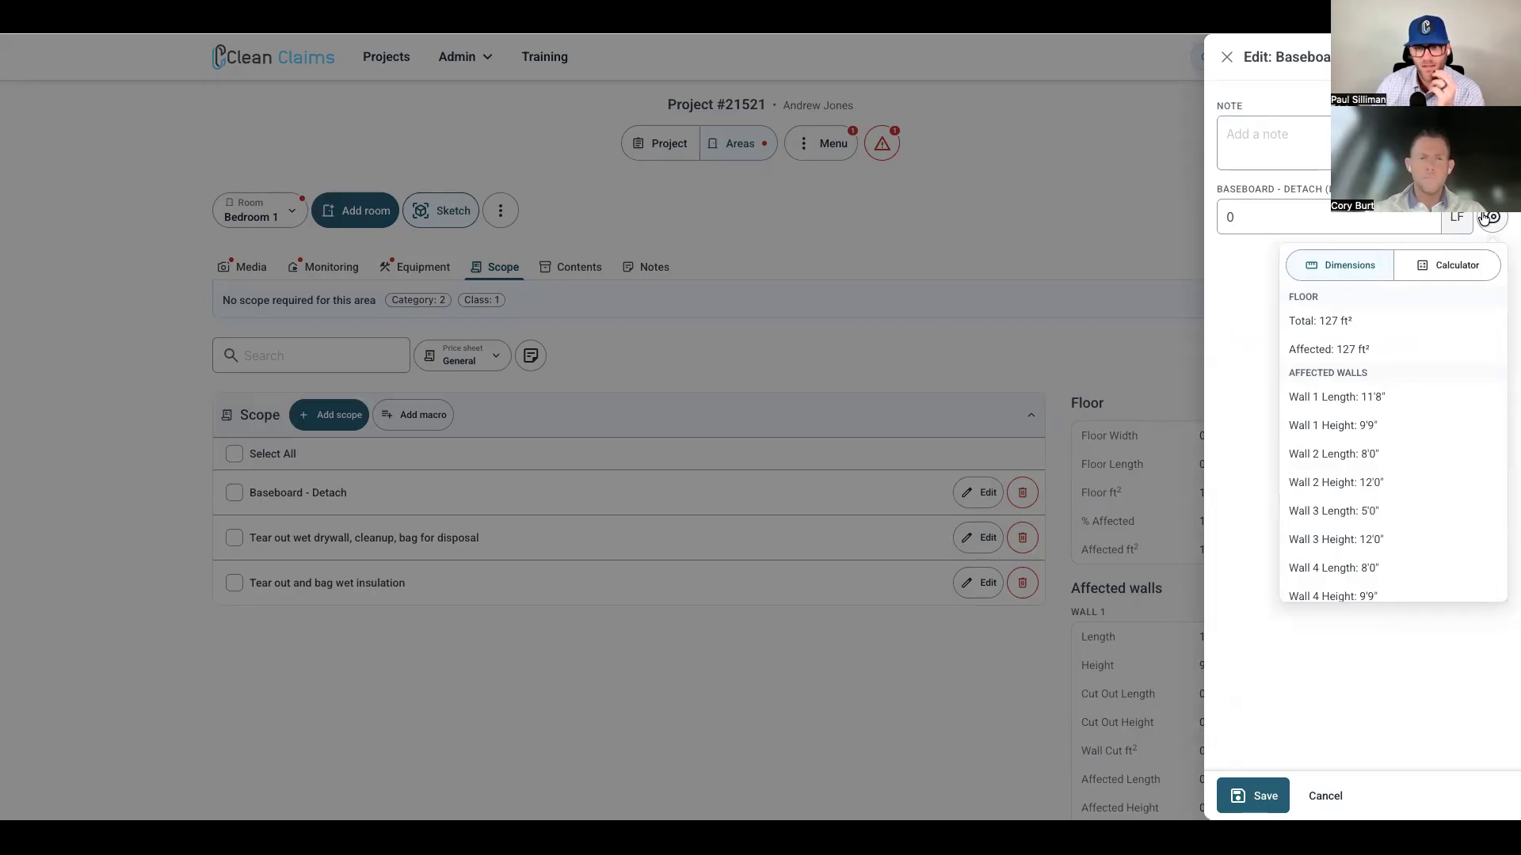
scroll(1418, 302, "down", 1)
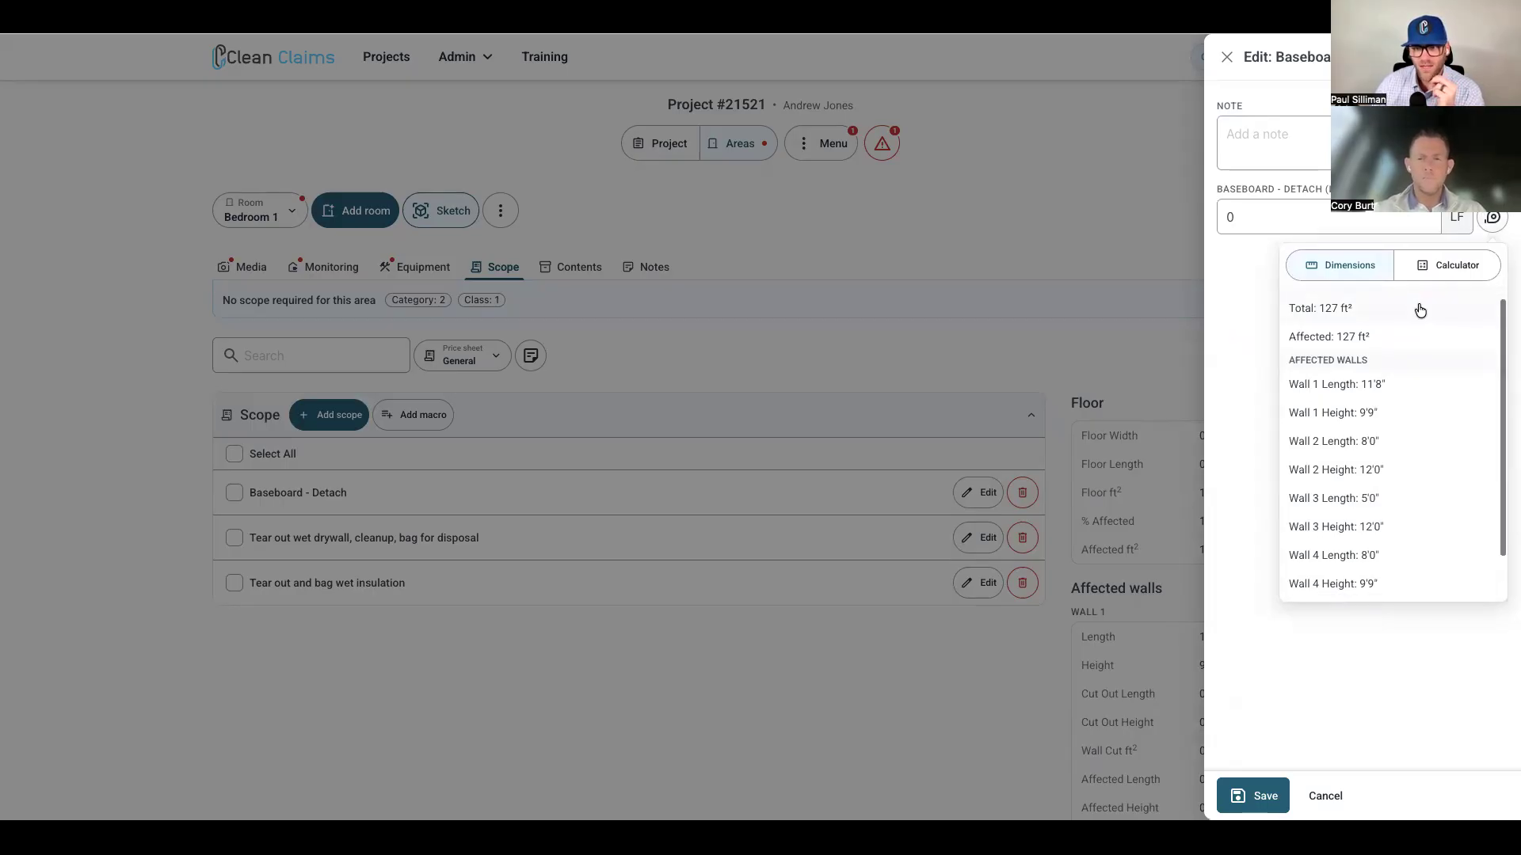
scroll(1380, 311, "down", 1)
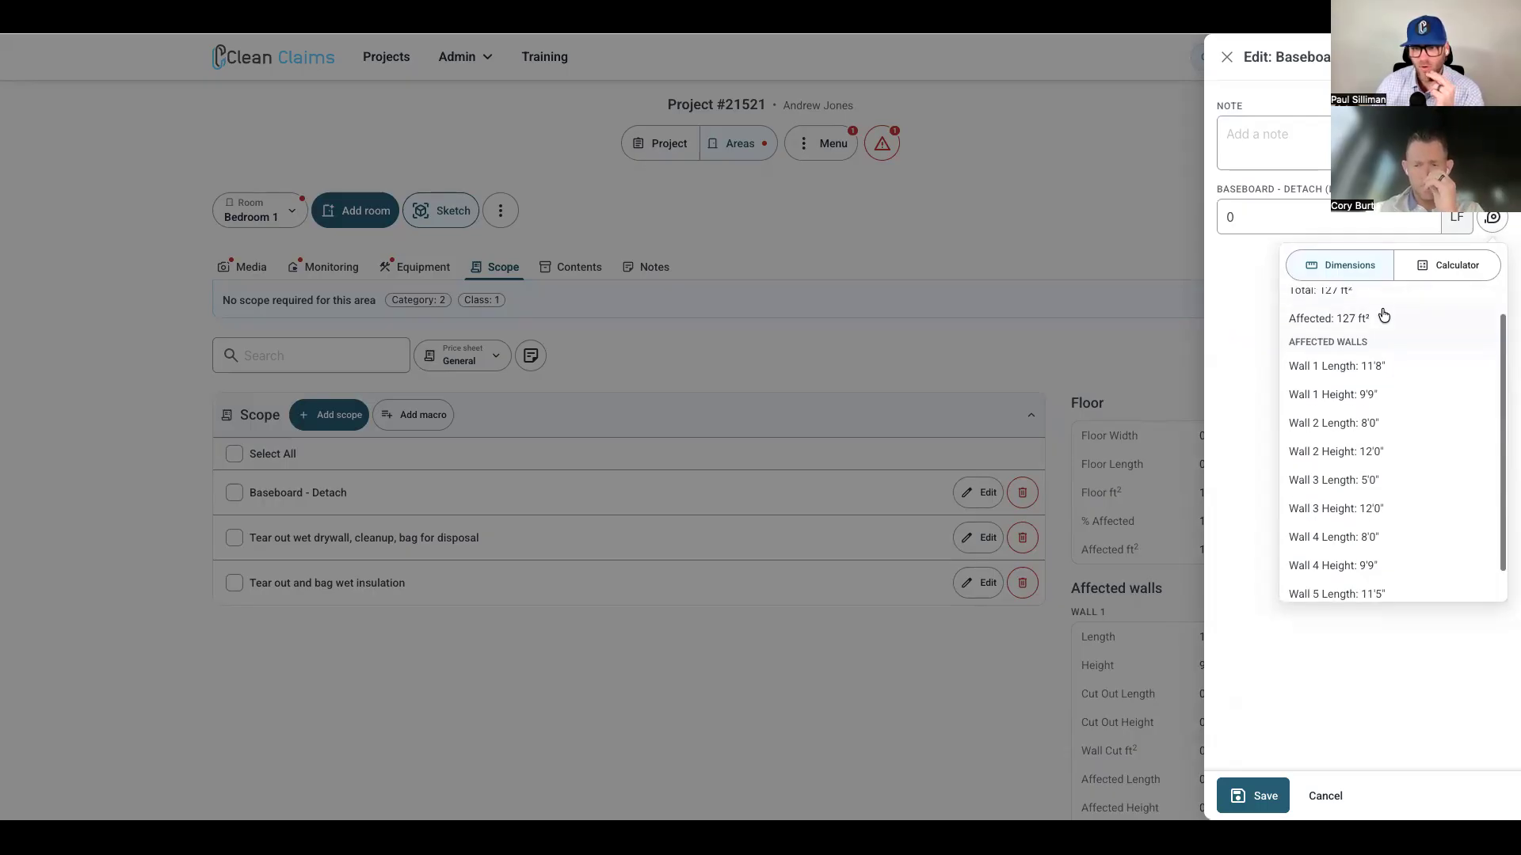
scroll(1341, 440, "down", 1)
scroll(1341, 433, "up", 2)
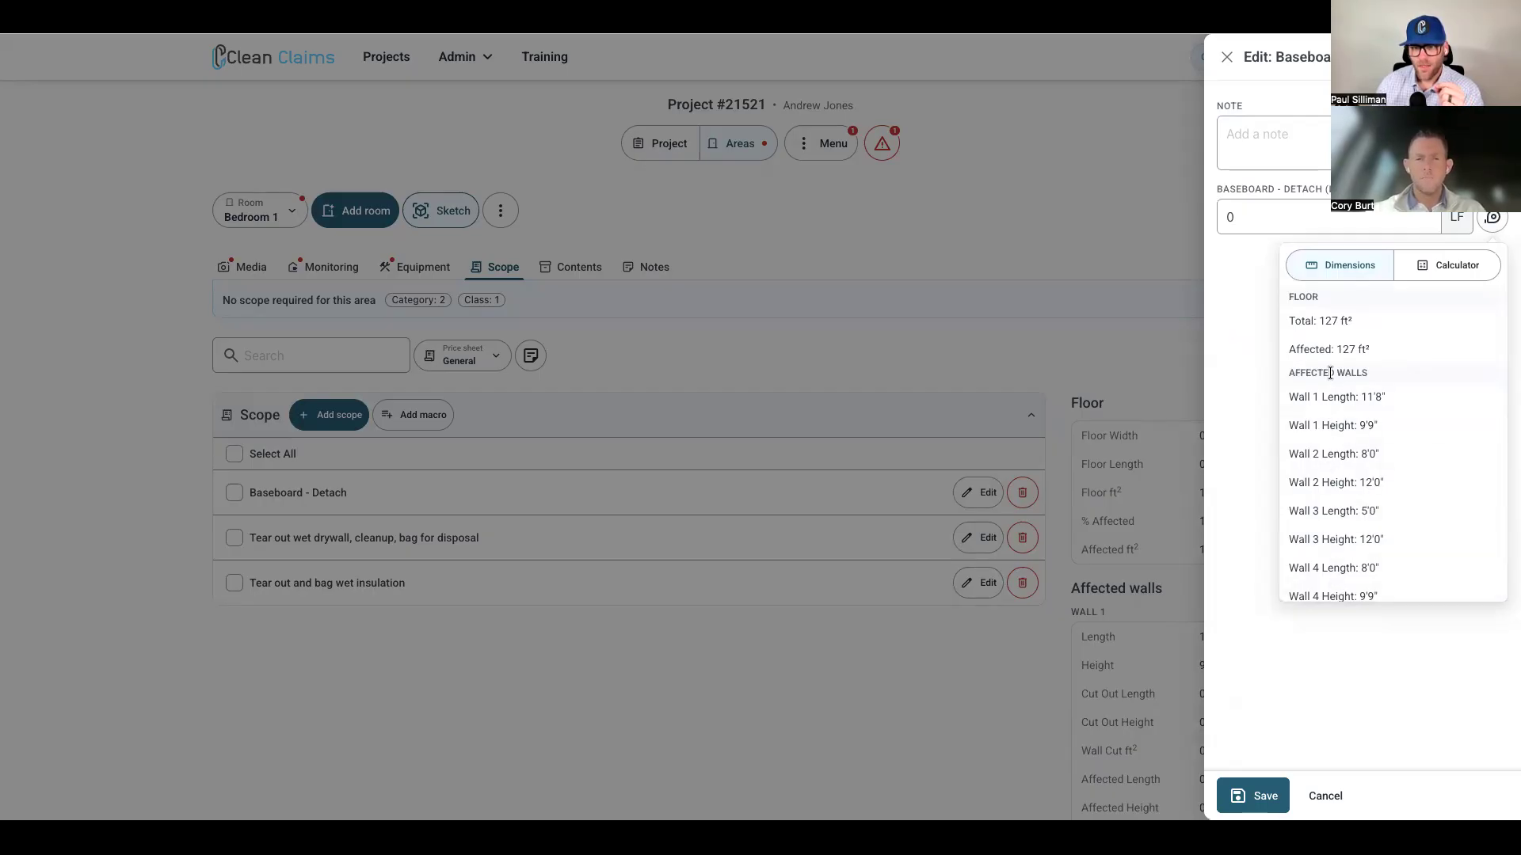
left_click(1449, 265)
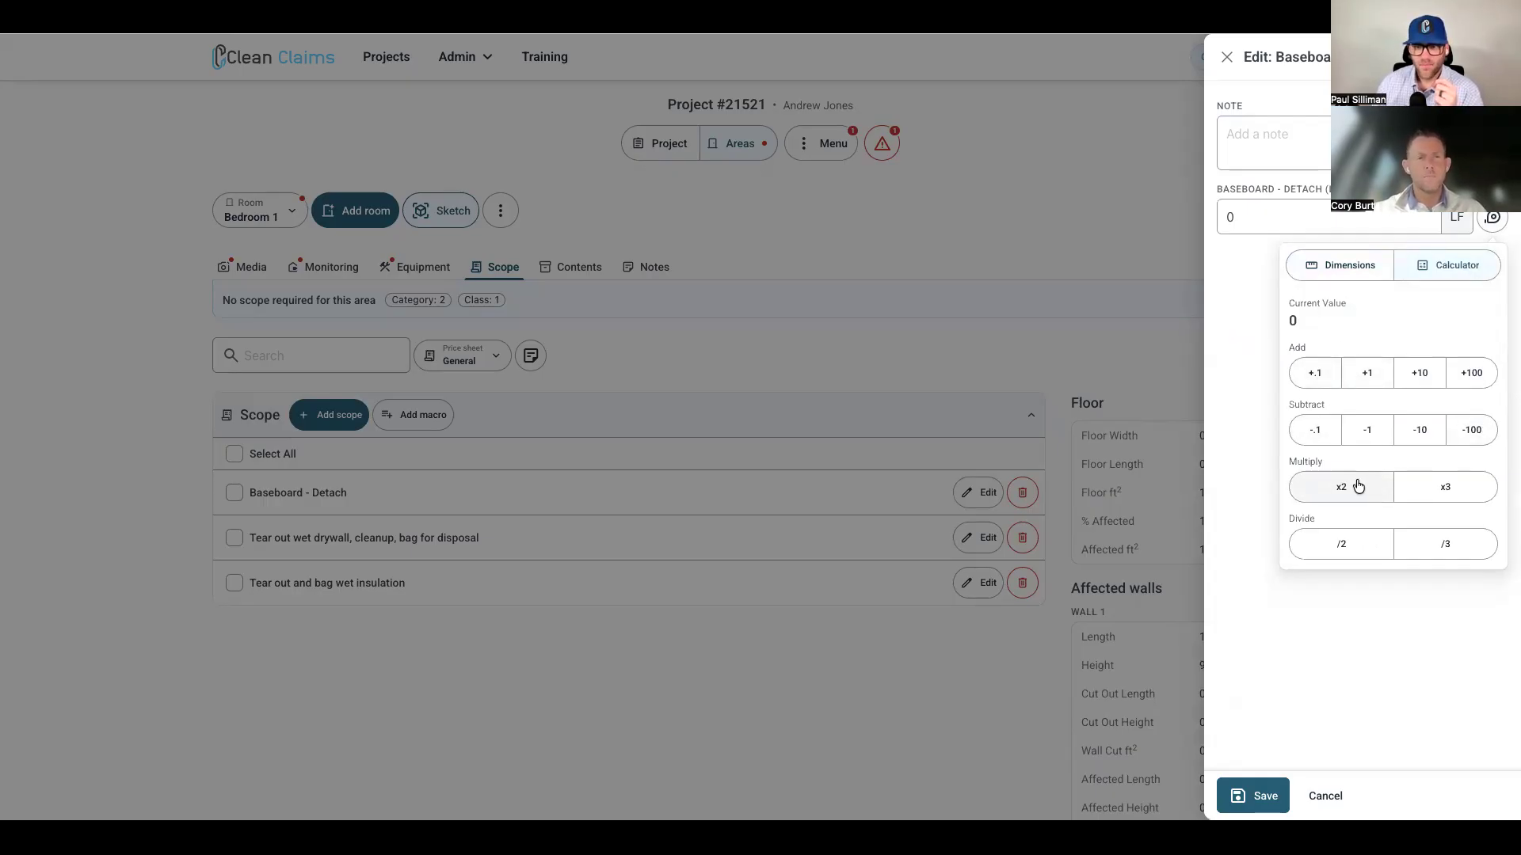
left_click(1341, 264)
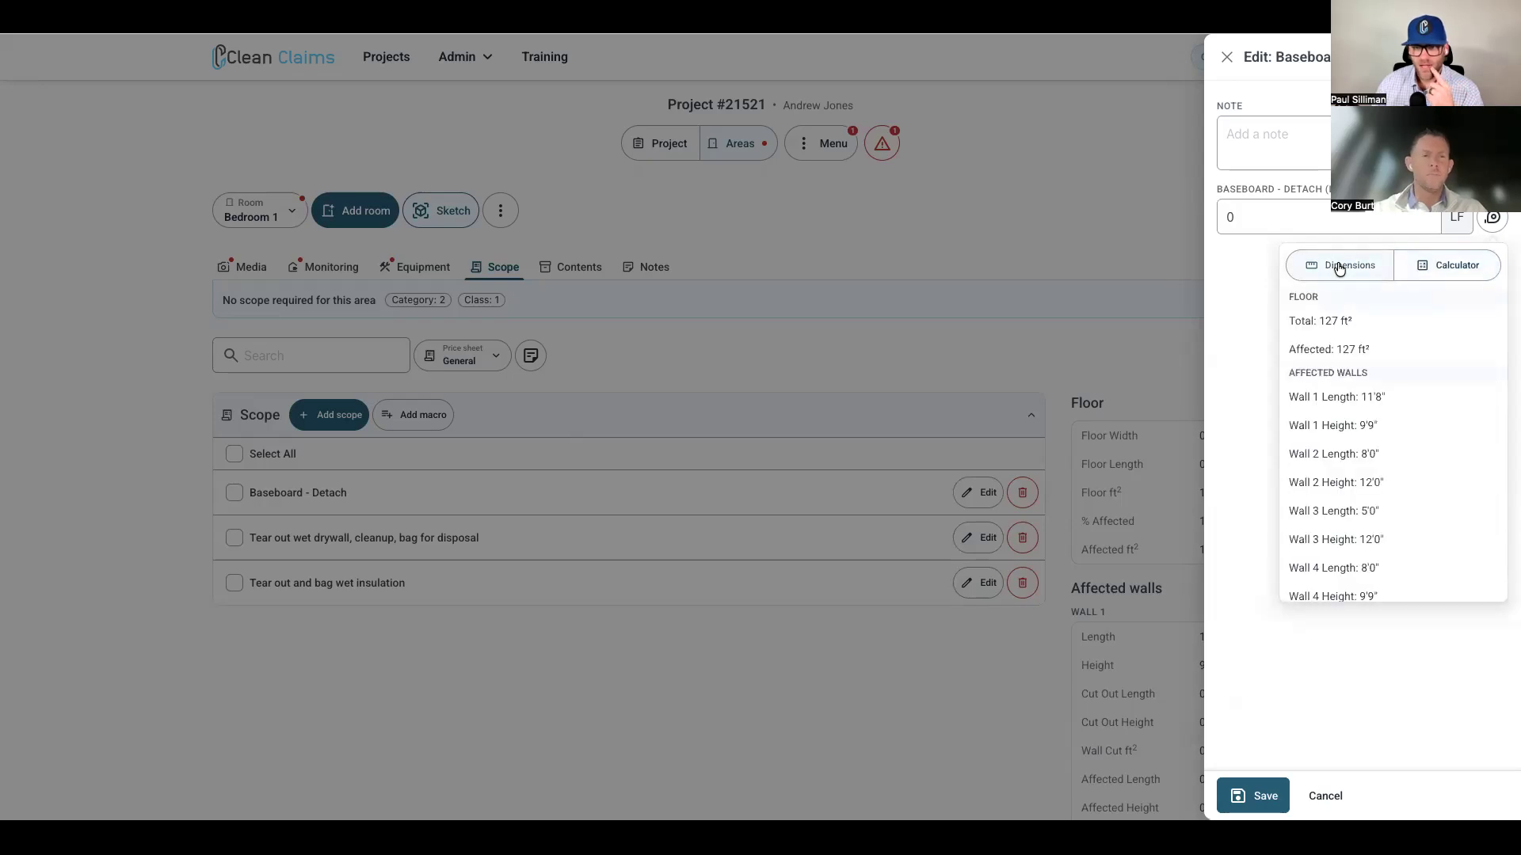
left_click(1345, 399)
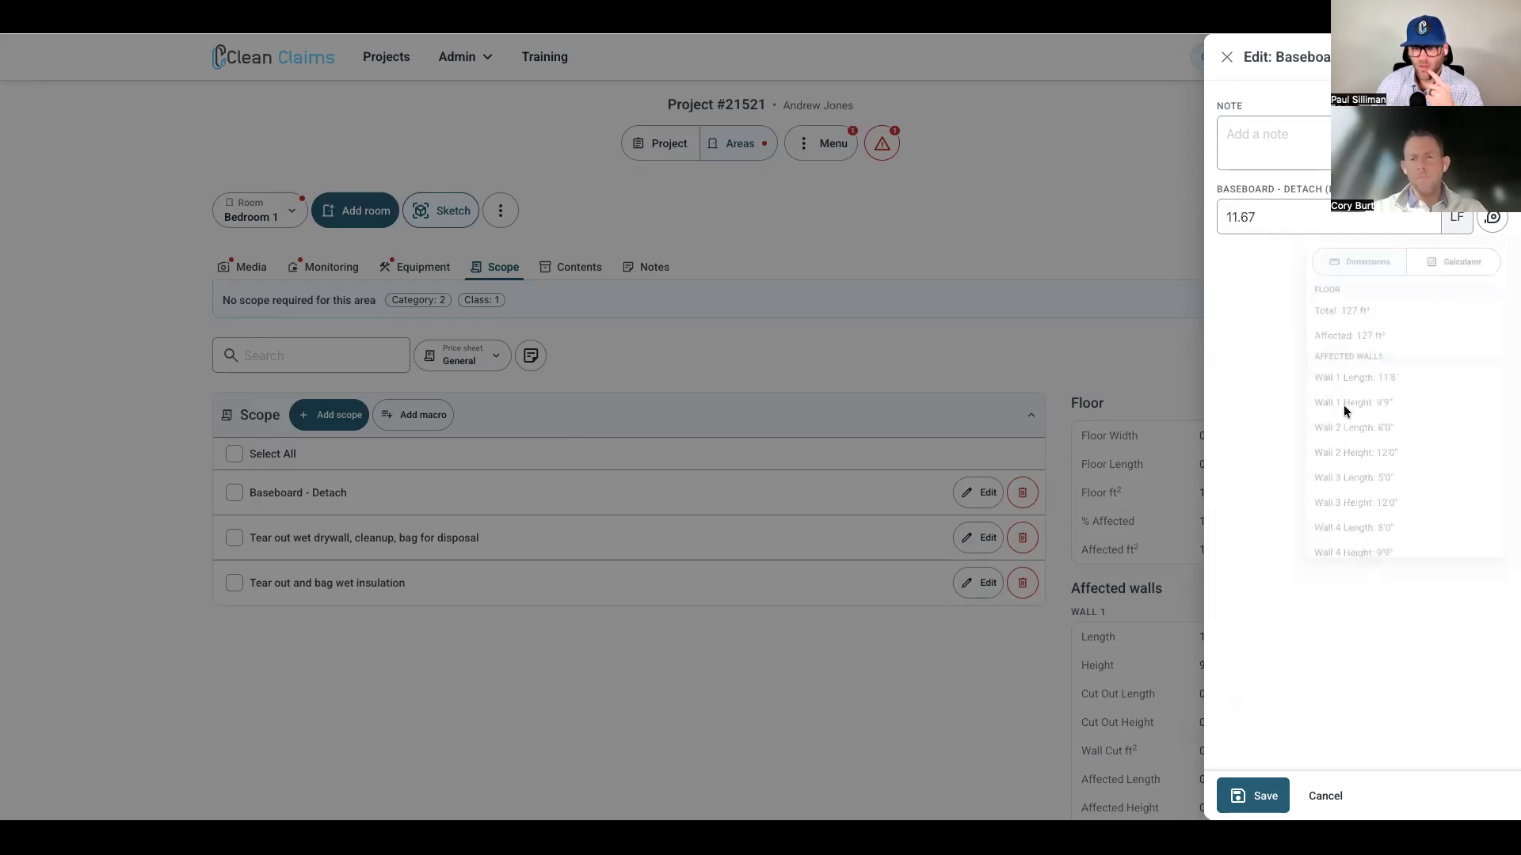
- Try multiplying the baseboard quantity by 2 with the calculator, and revert the calculation
left_click(1491, 222)
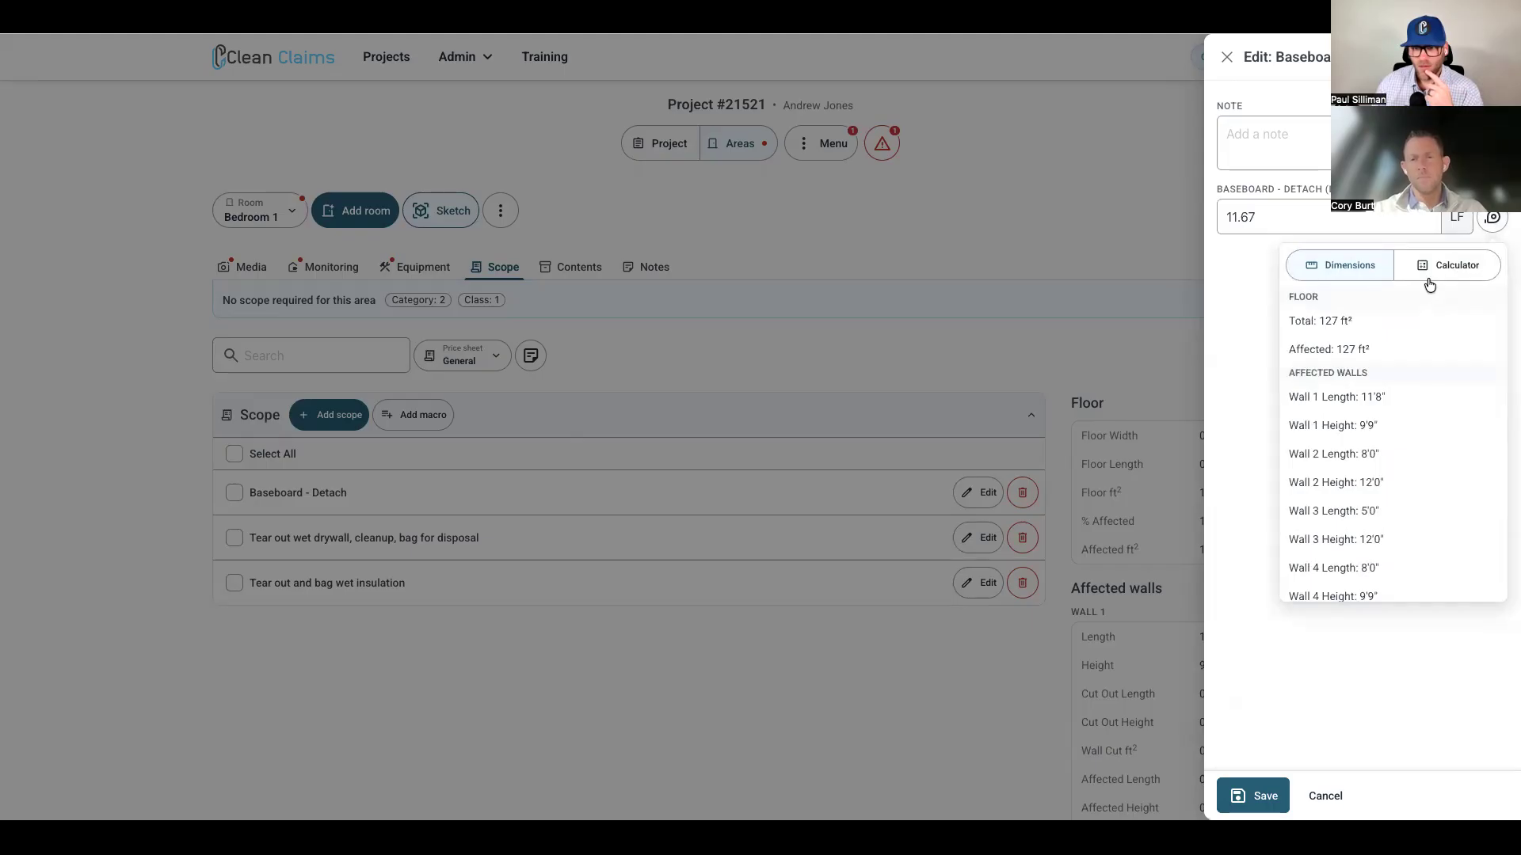
left_click(1428, 275)
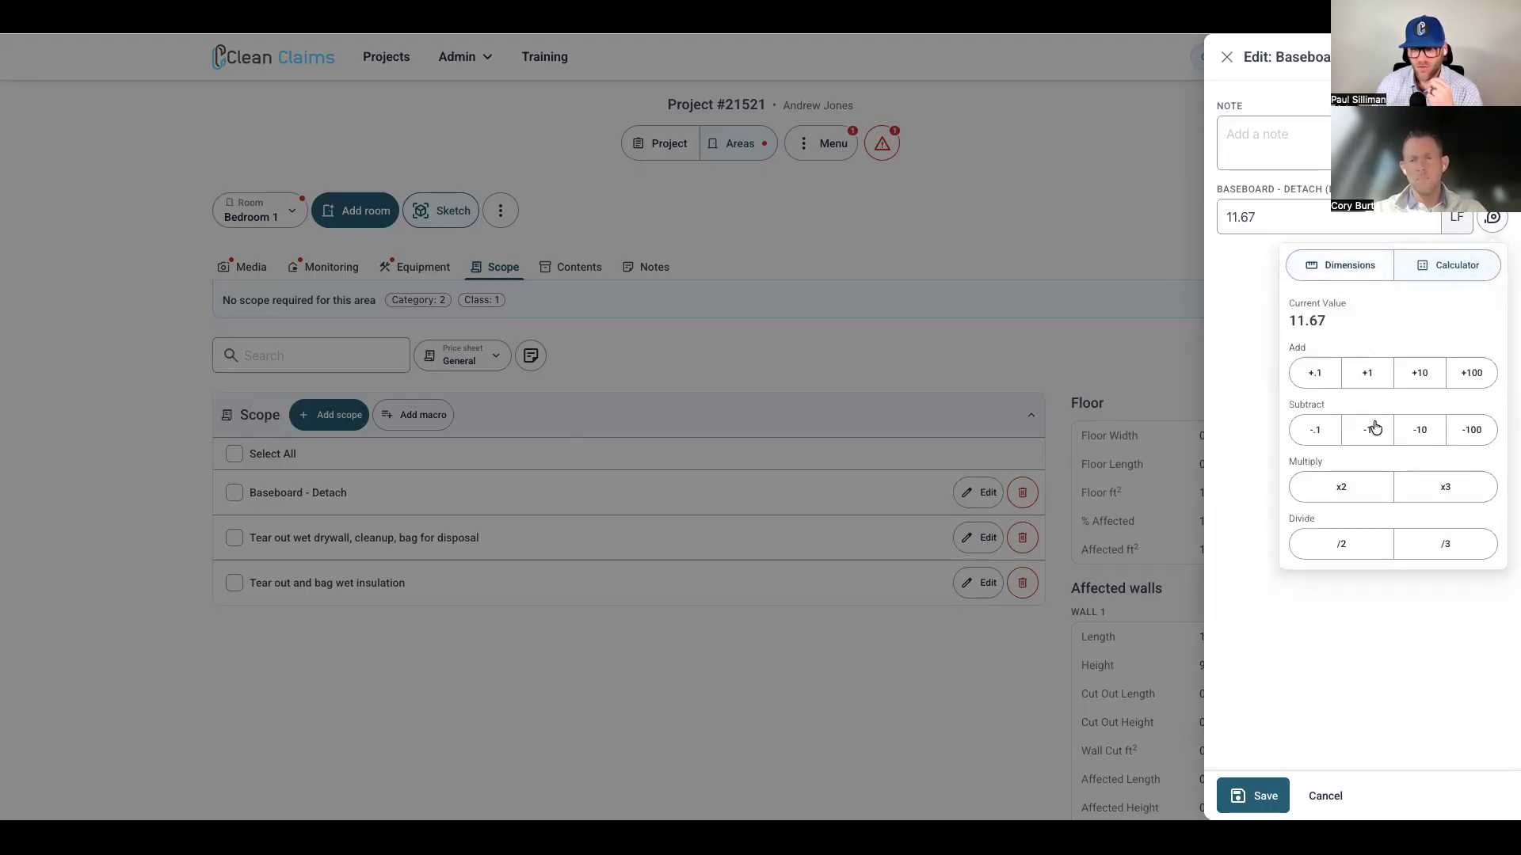
left_click(1344, 491)
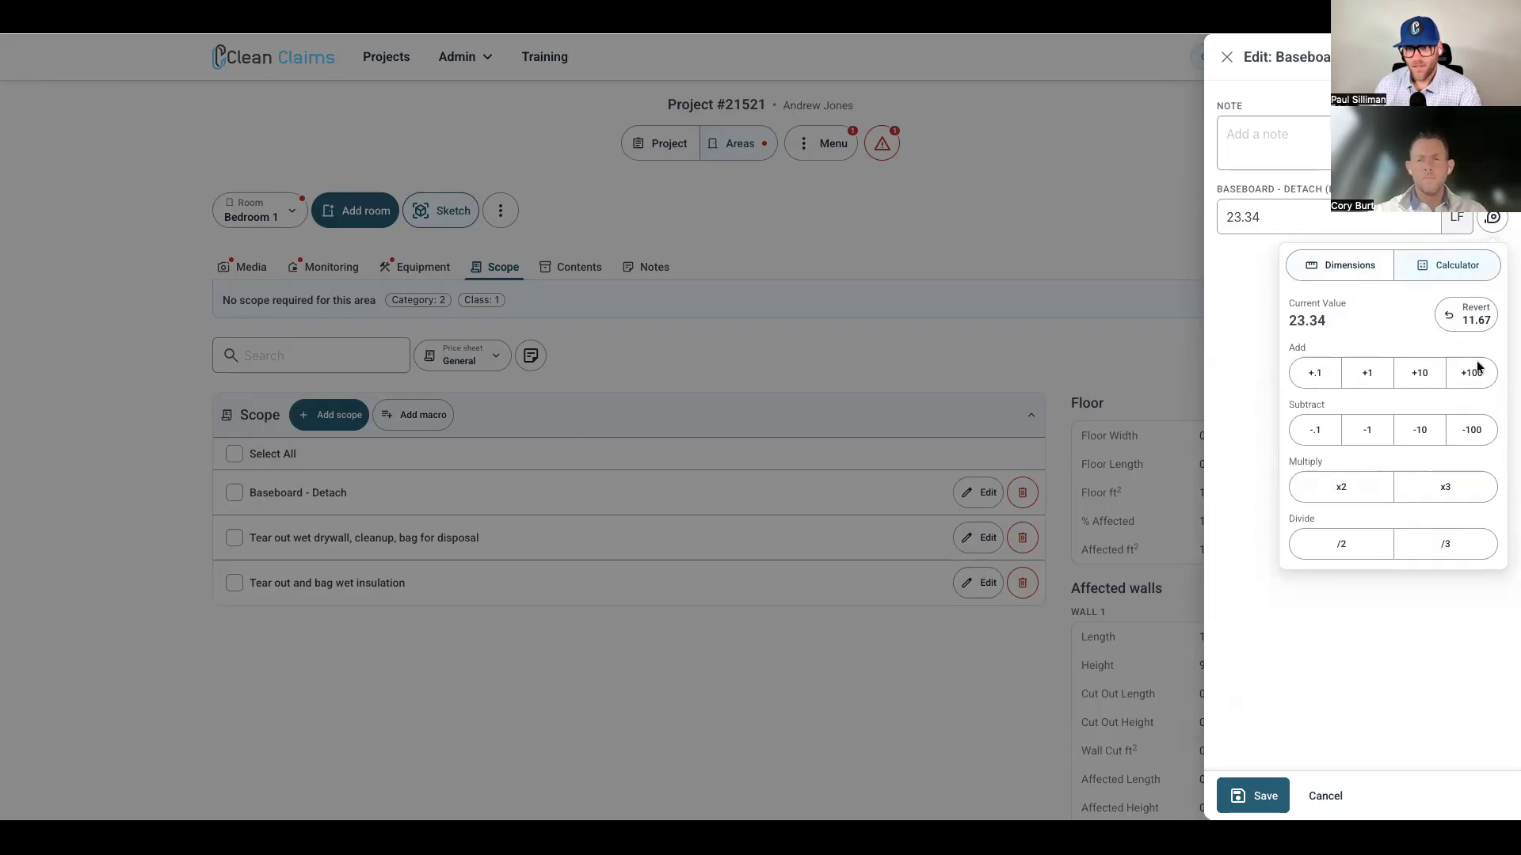
left_click(1470, 315)
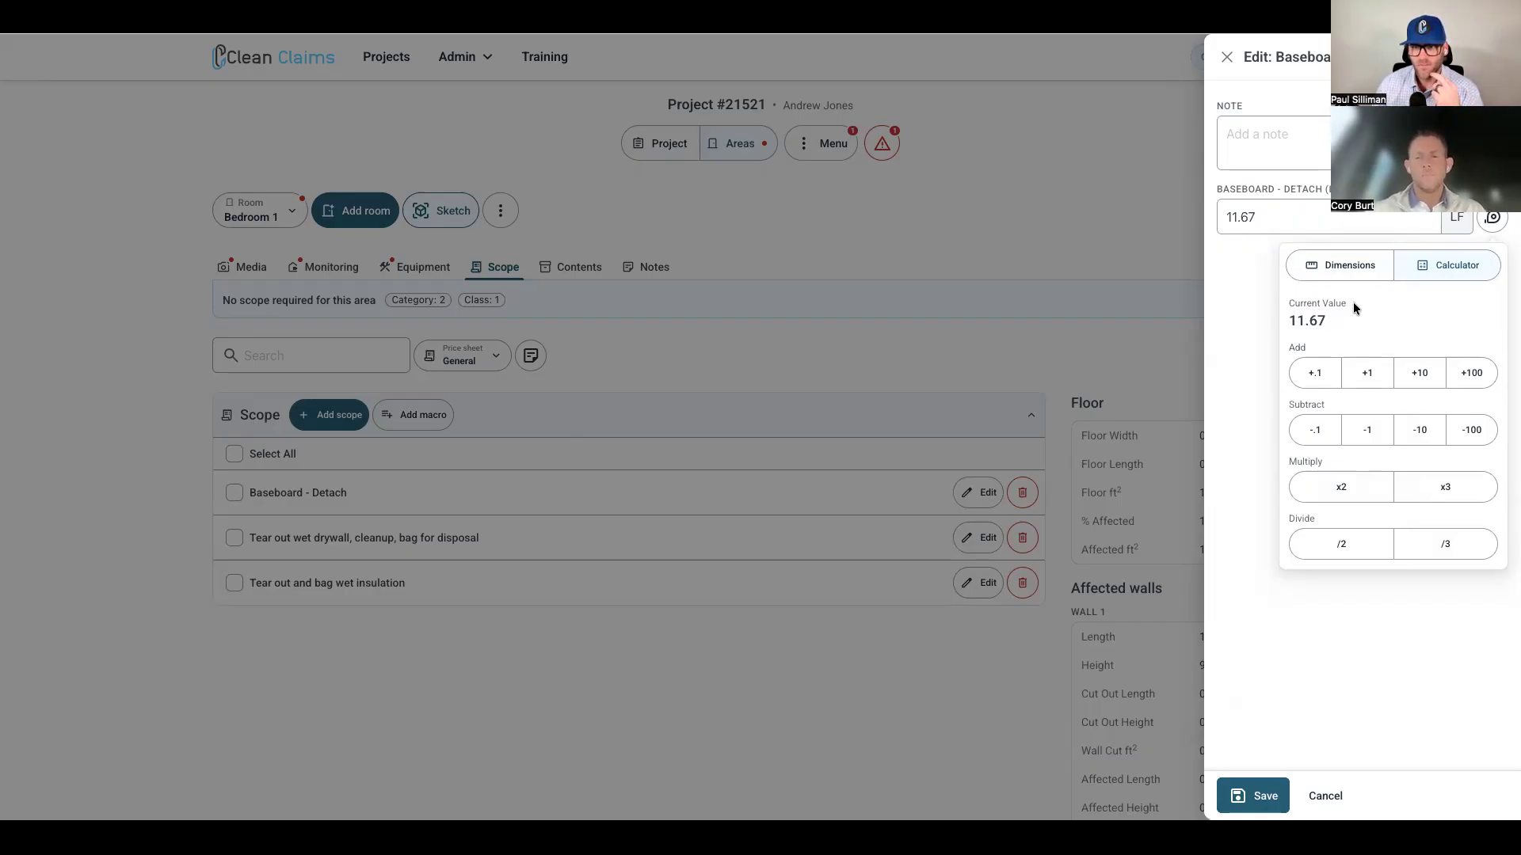
- Reapply the Wall 1 length as the Baseboard - Detach quantity and save the item
left_click(1344, 274)
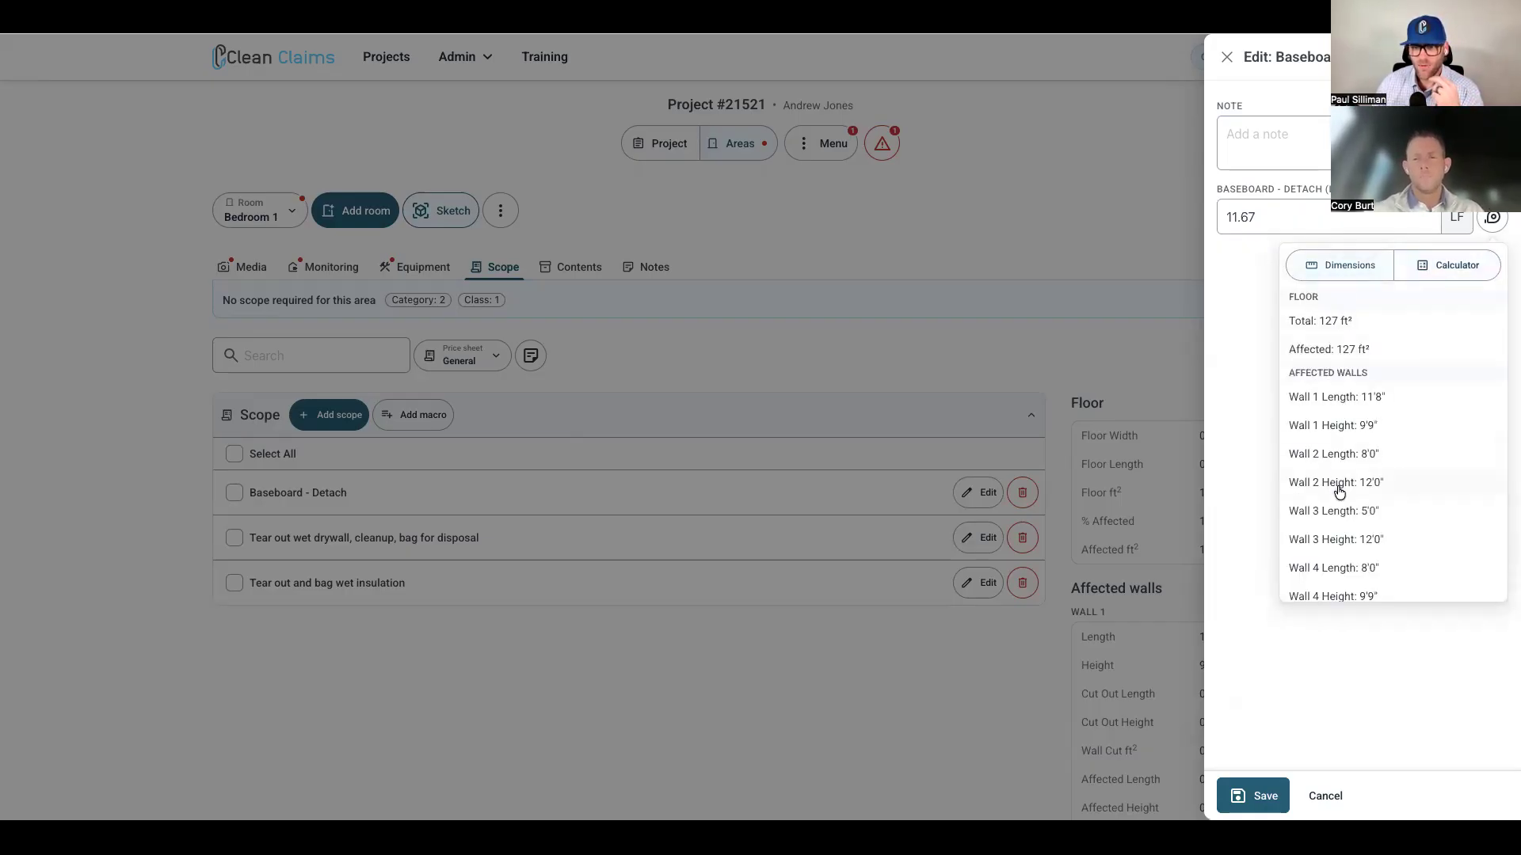
scroll(1339, 493, "down", 1)
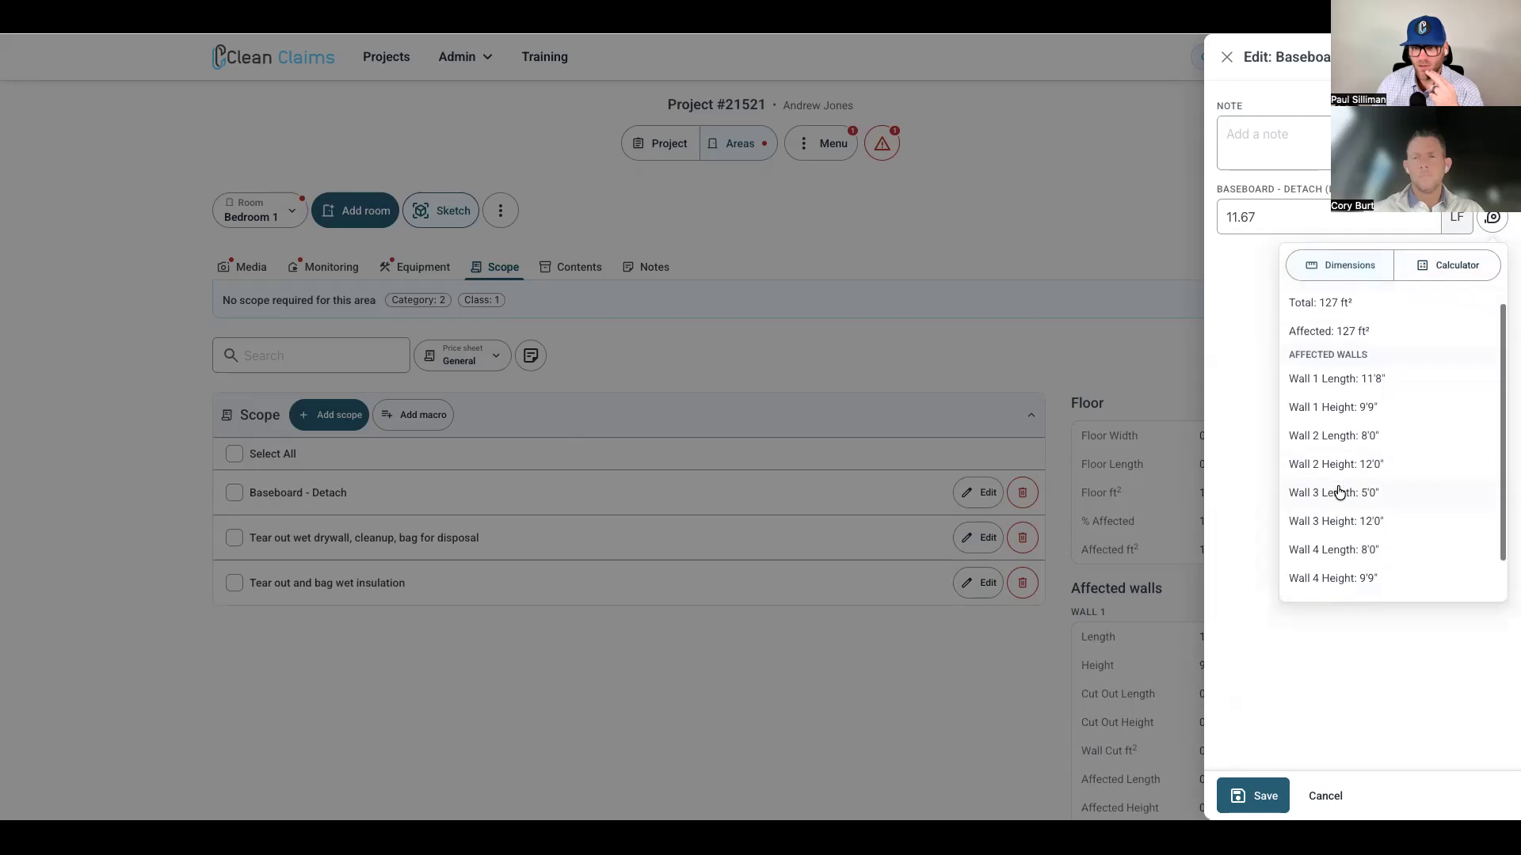
left_click(1334, 382)
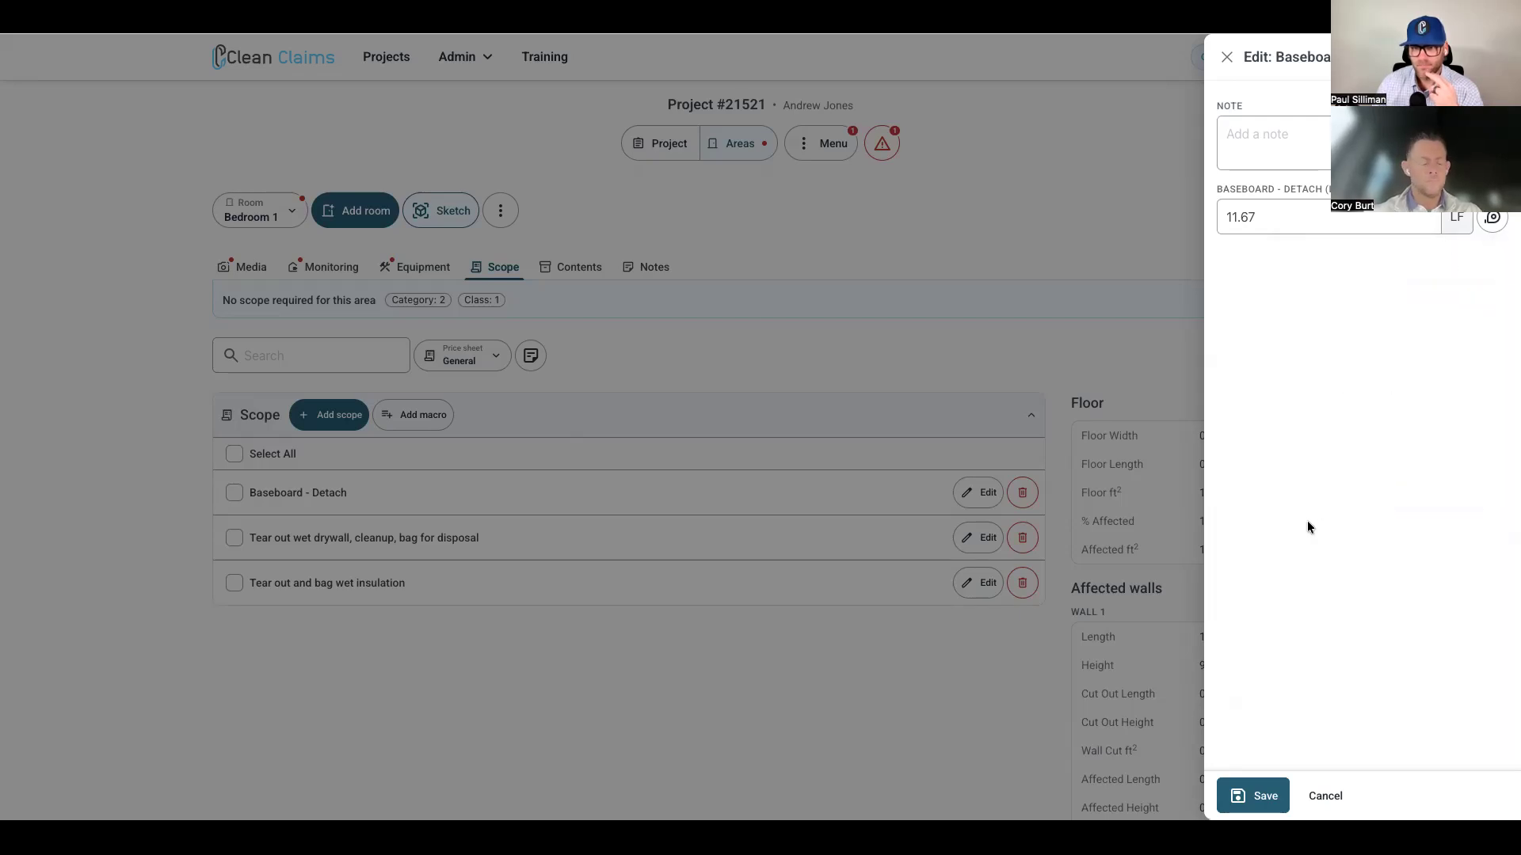
left_click(1265, 795)
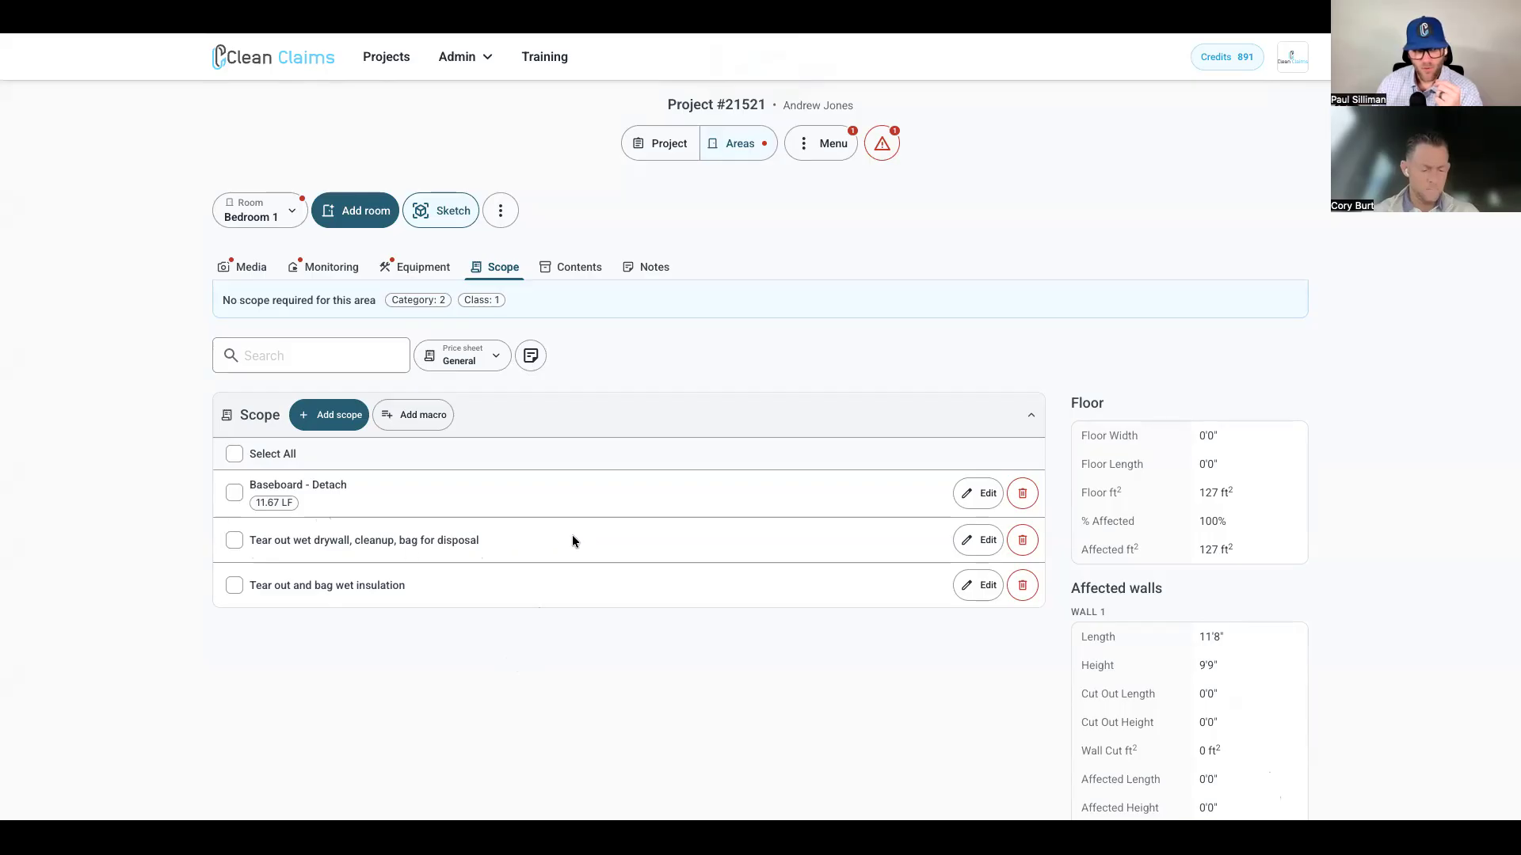
- Open the wet drywall tear-out item for editing and examine the dimension options for entering its total directly
left_click(973, 543)
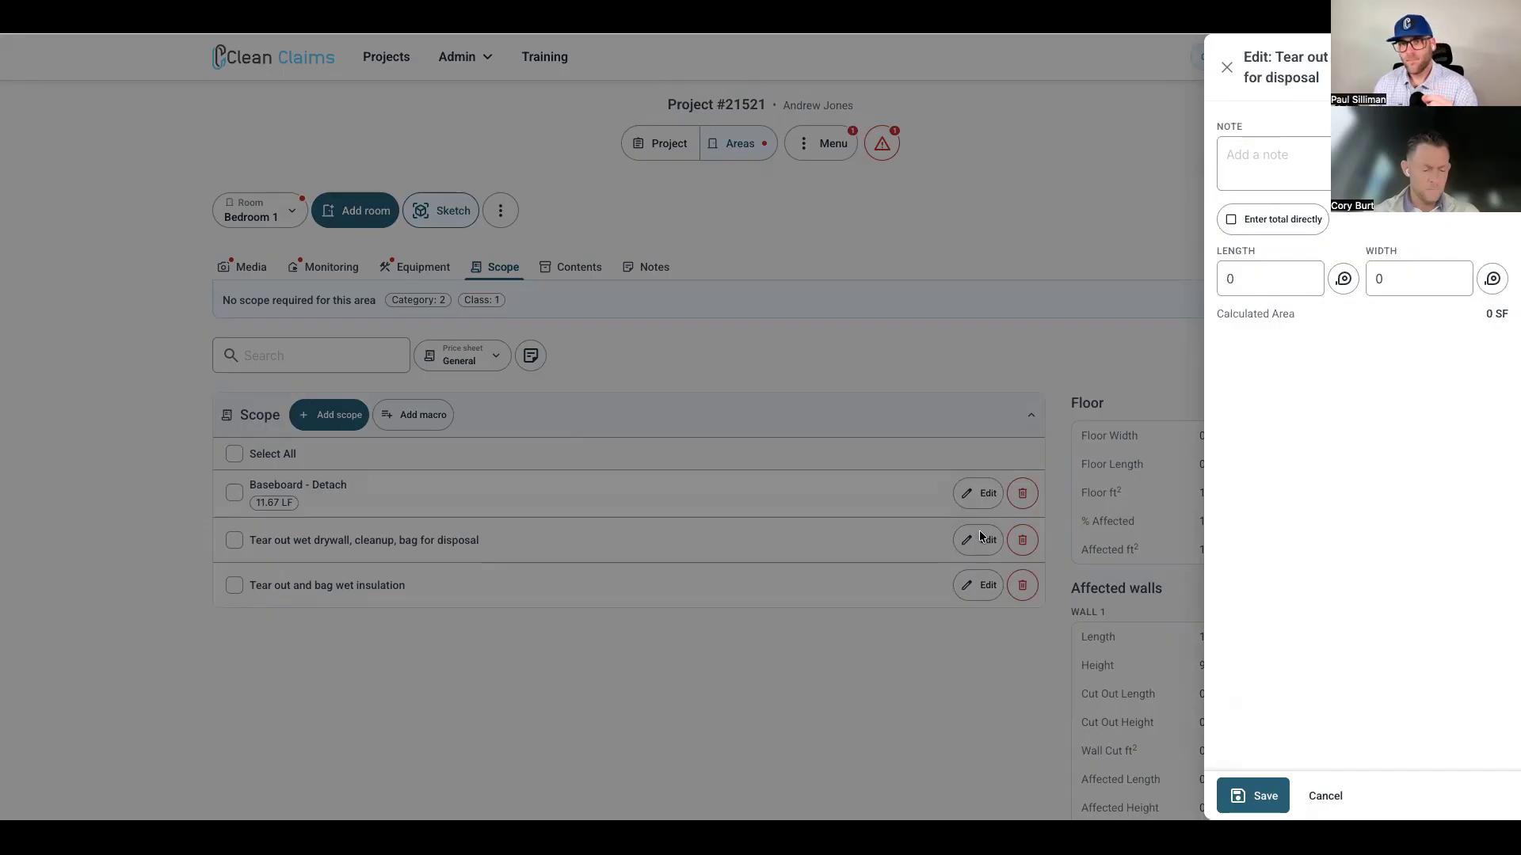
left_click(1277, 223)
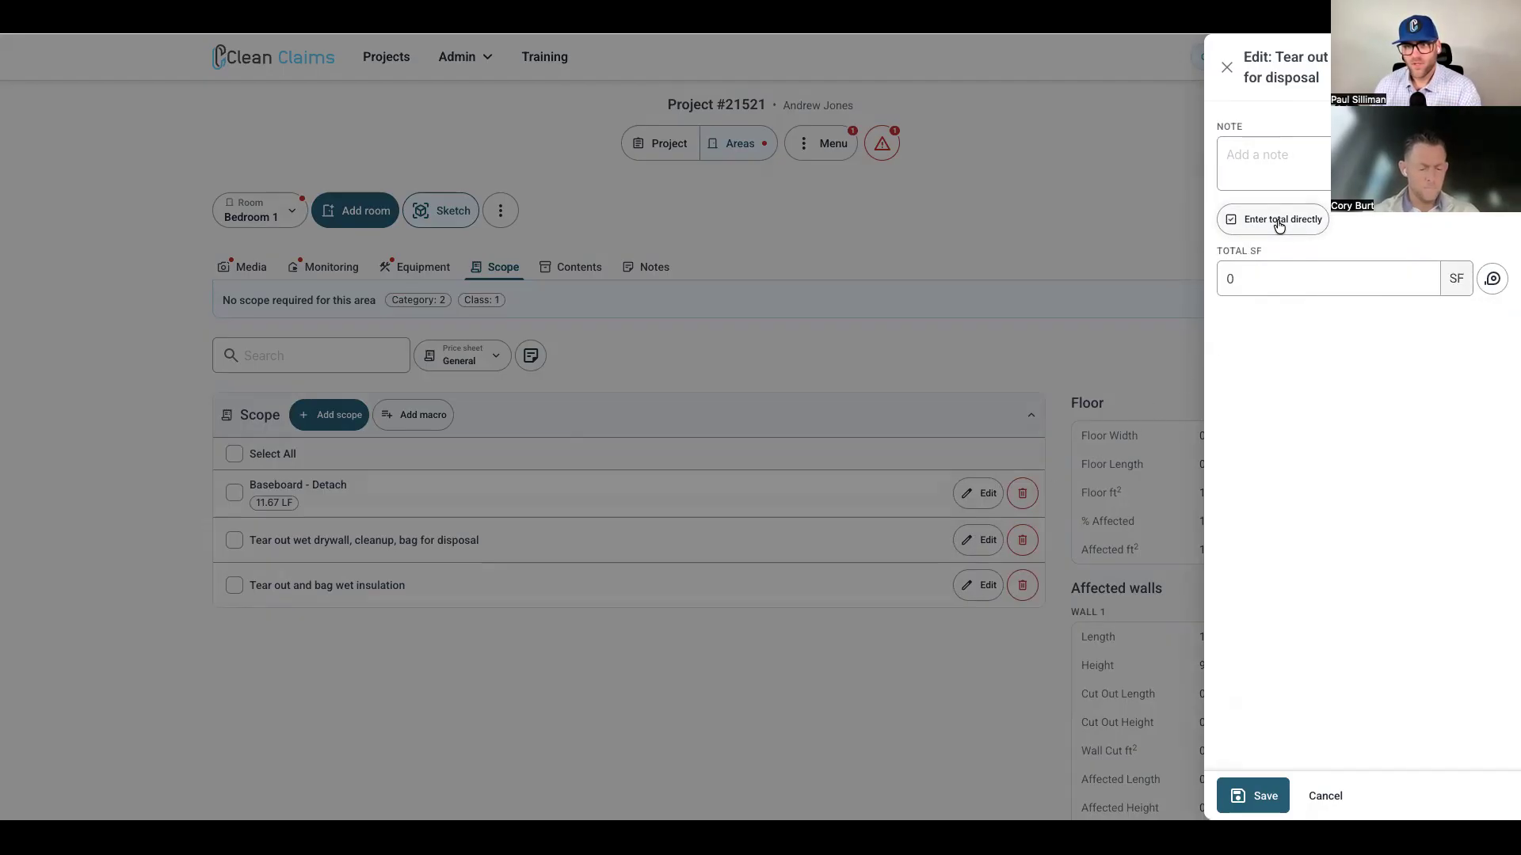
left_click(1493, 279)
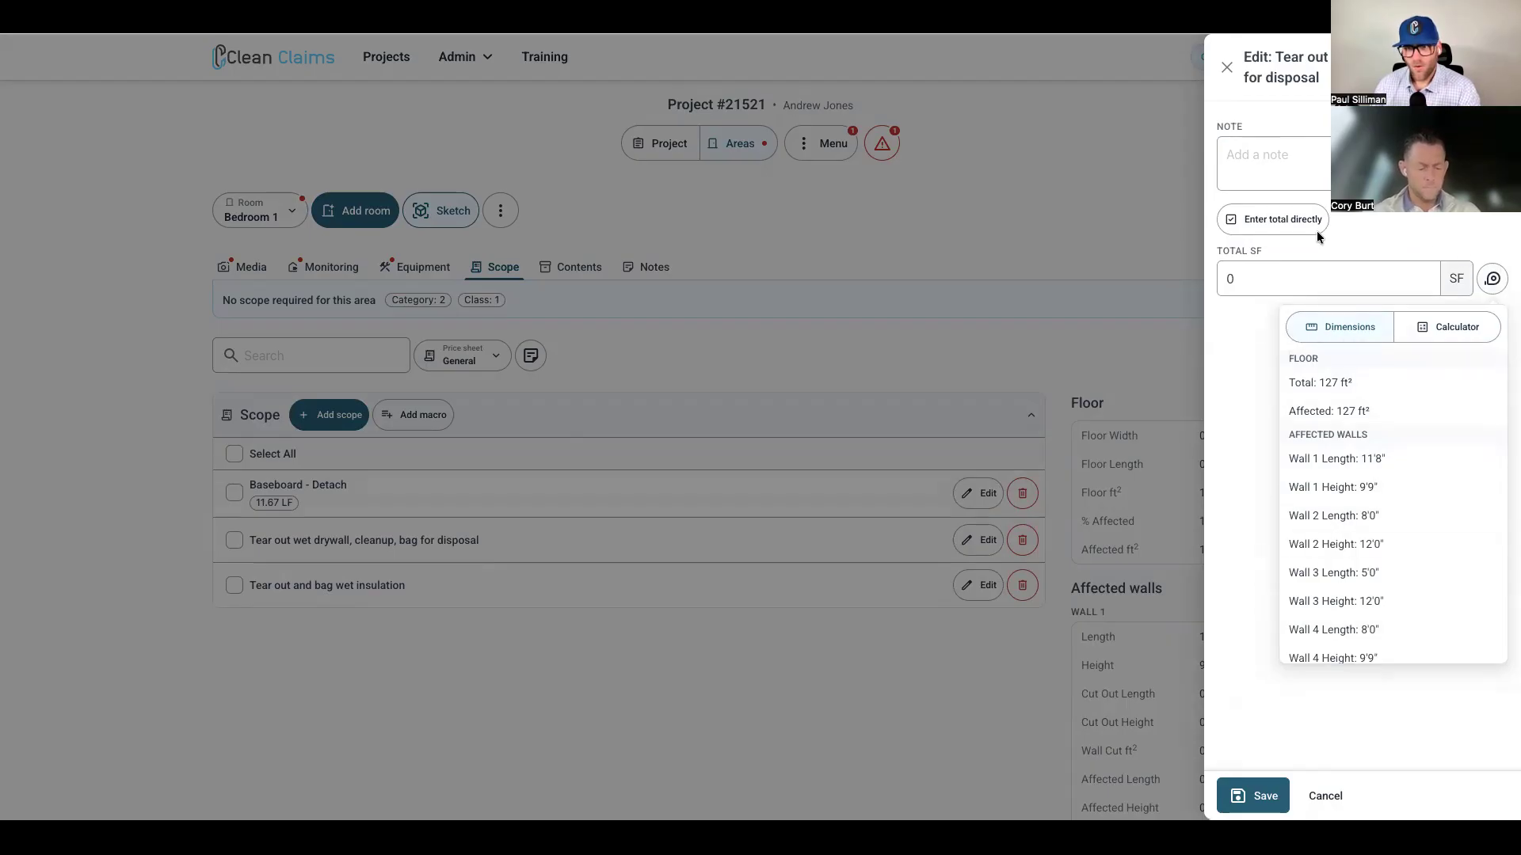
left_click(1277, 225)
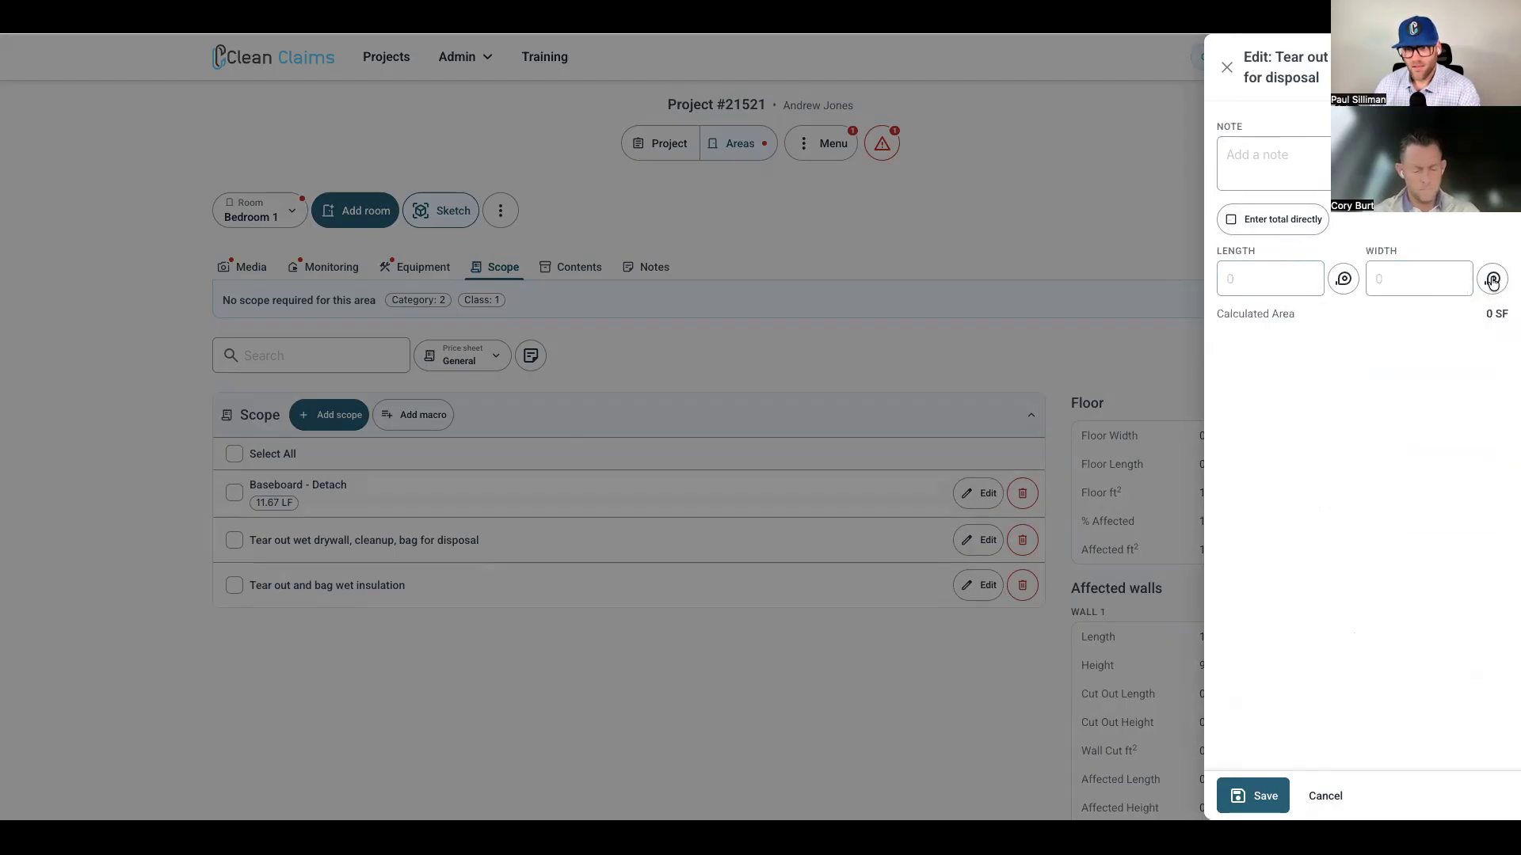
left_click(1267, 279)
type("12")
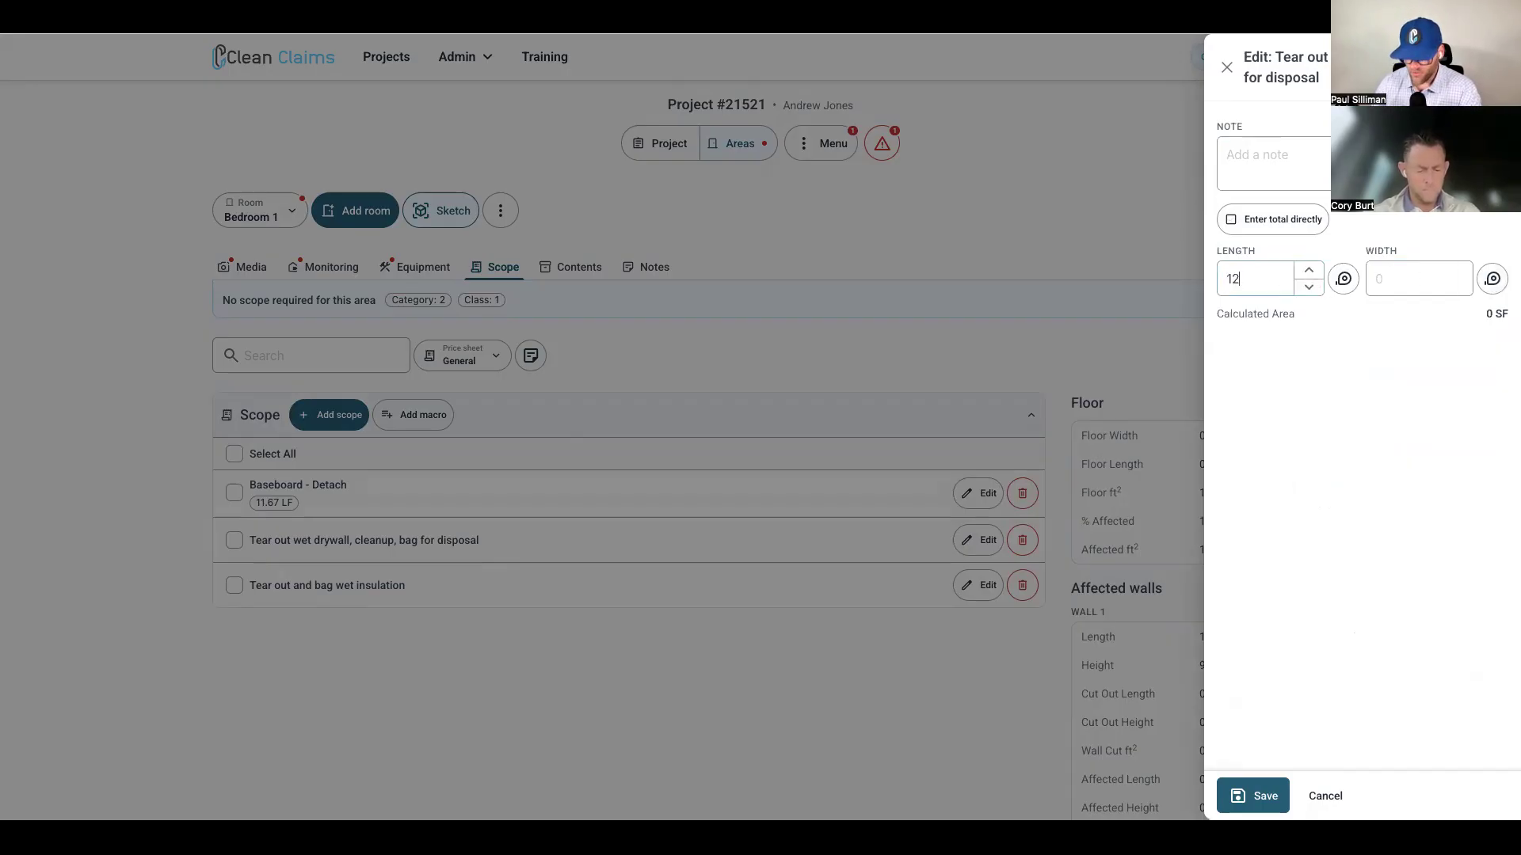
key("BackSpace")
key("BackSpace")
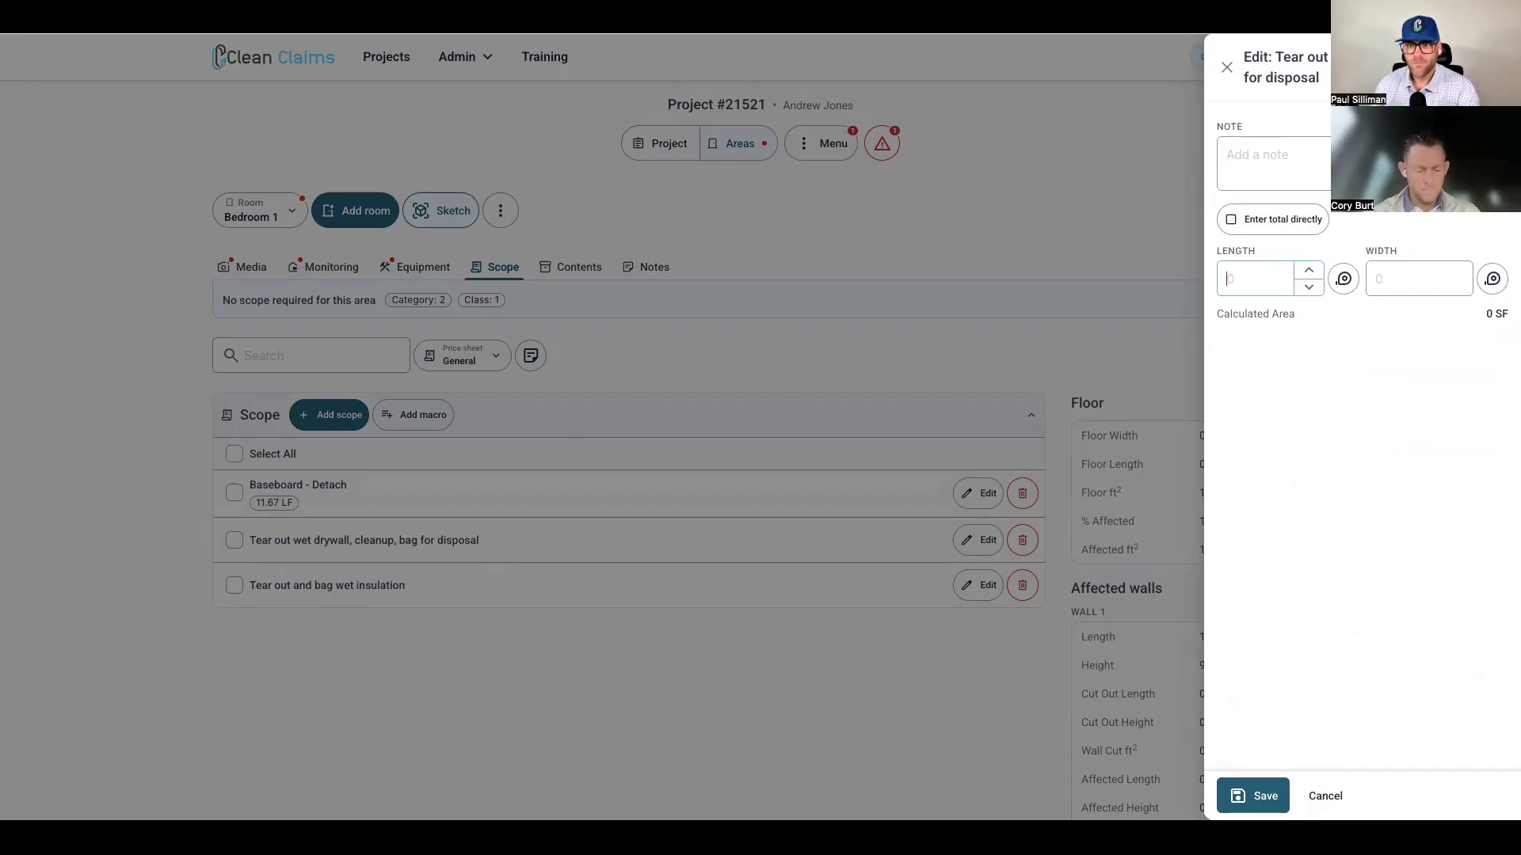
- Set the drywall tear-out's length to the Wall 1 length, 11.67, and its width to the Wall 1 height, 9.75
left_click(1343, 282)
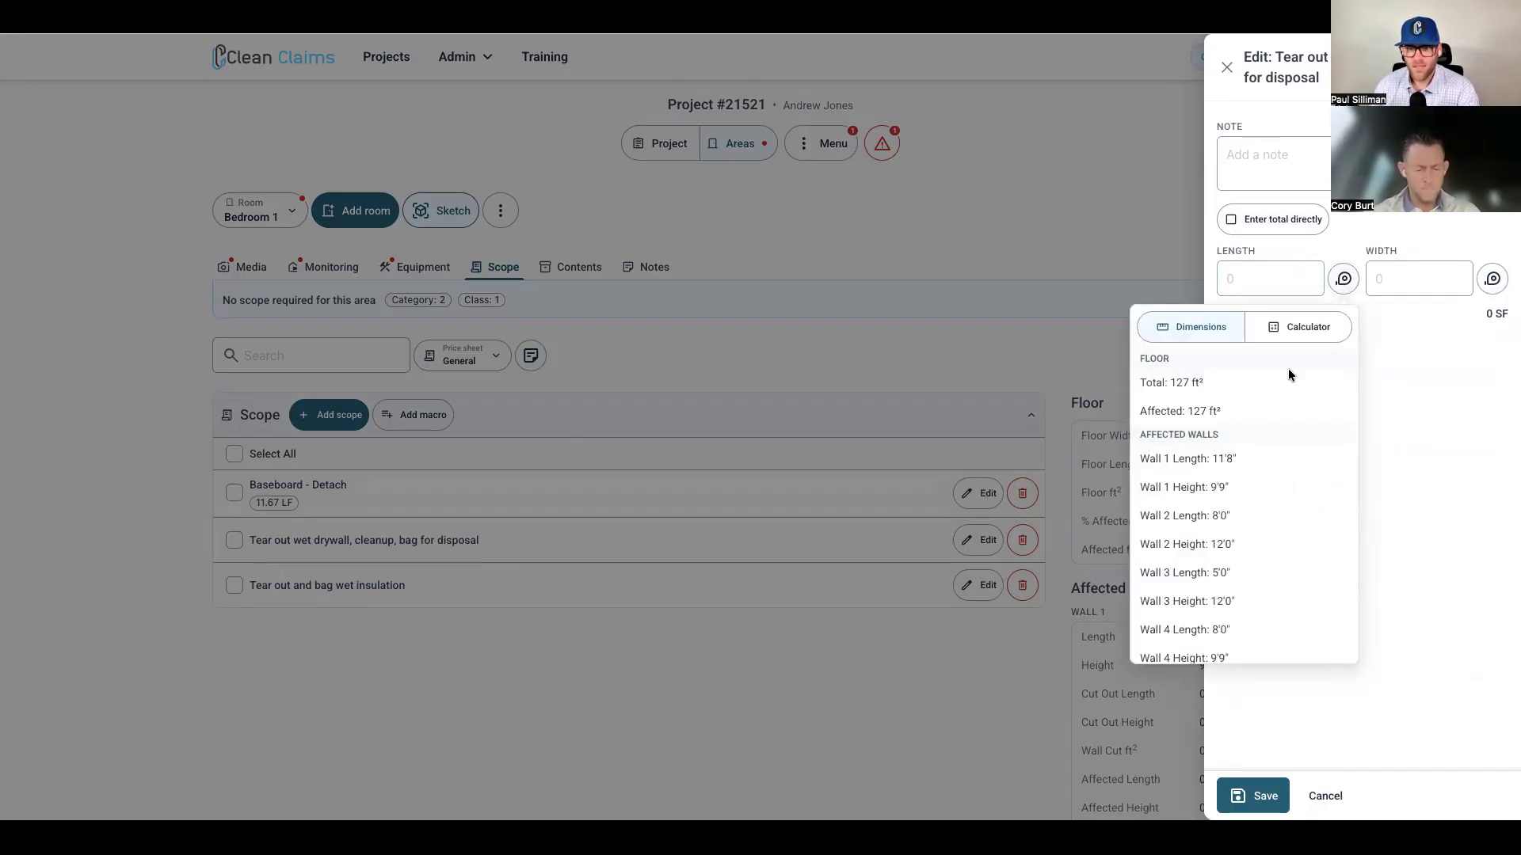
left_click(1200, 463)
left_click(1492, 280)
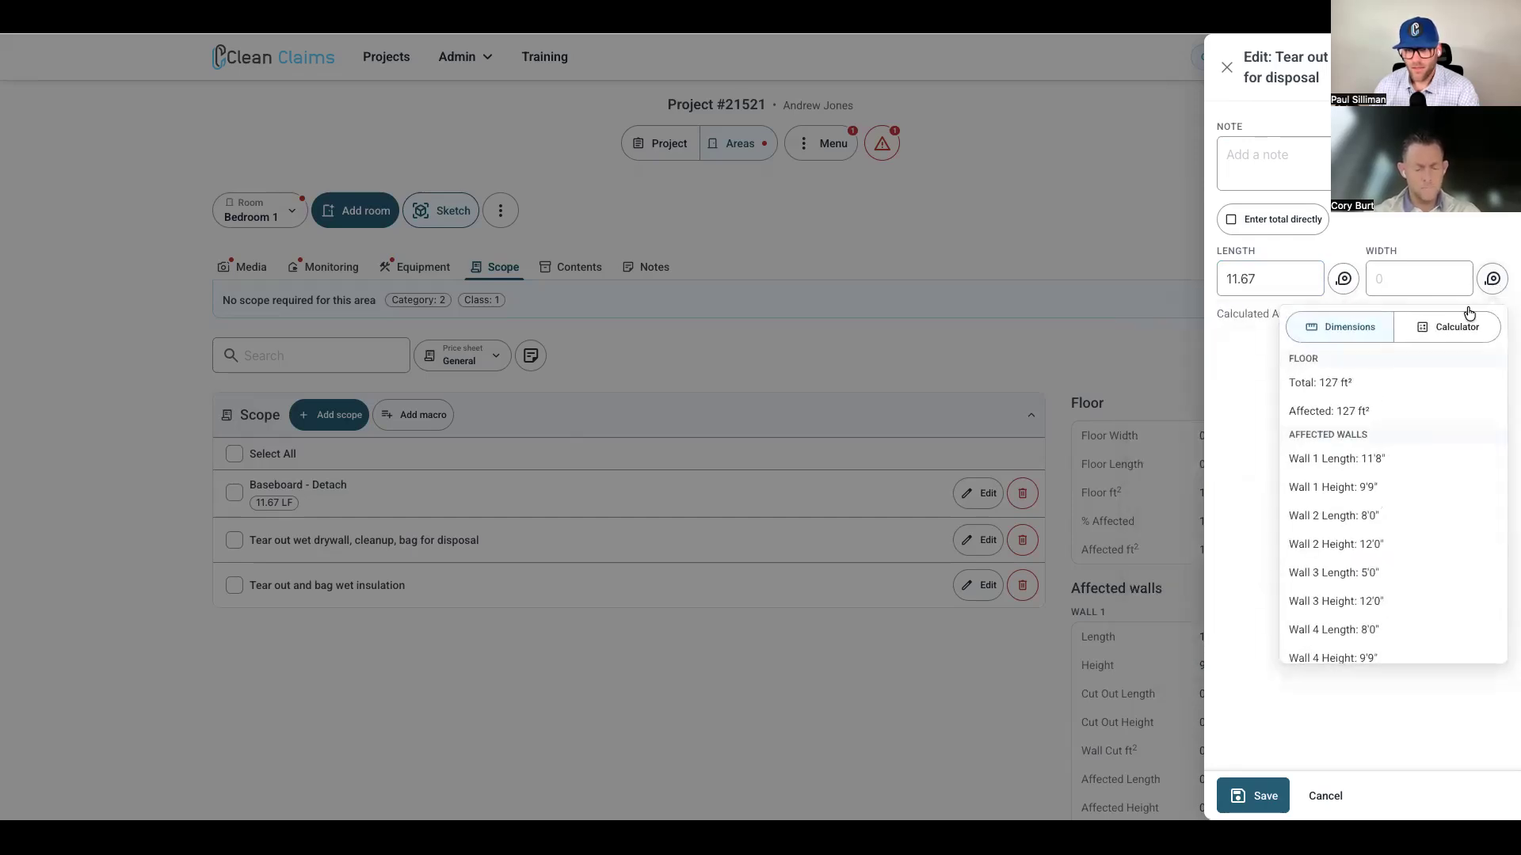
left_click(1350, 487)
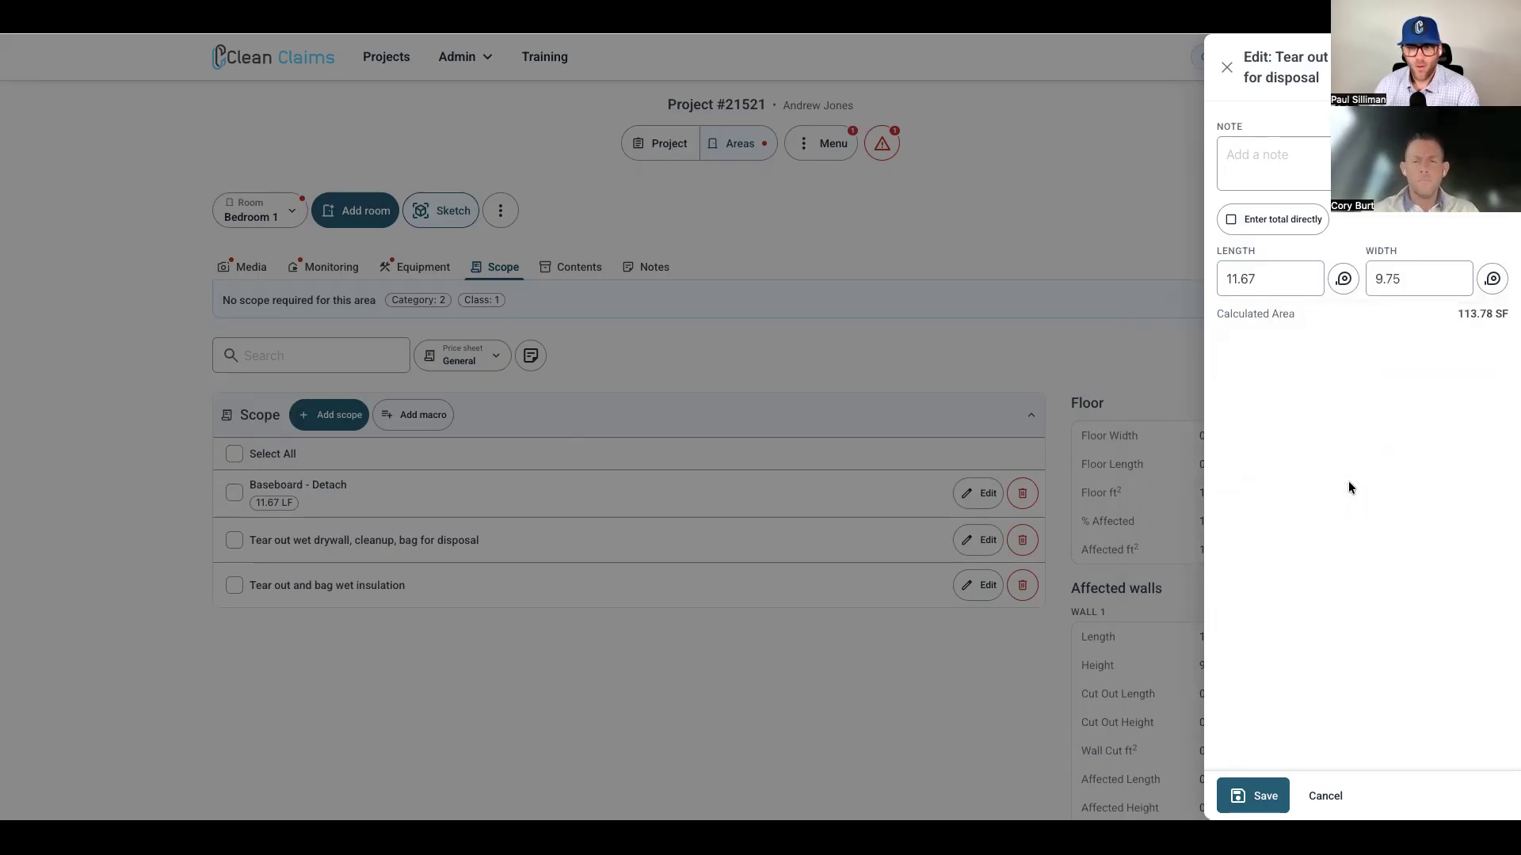
- Try a width of 4 for the wet drywall tear-out, and reapply the Wall 1 height, 9.75, as its width
double_click(1410, 279)
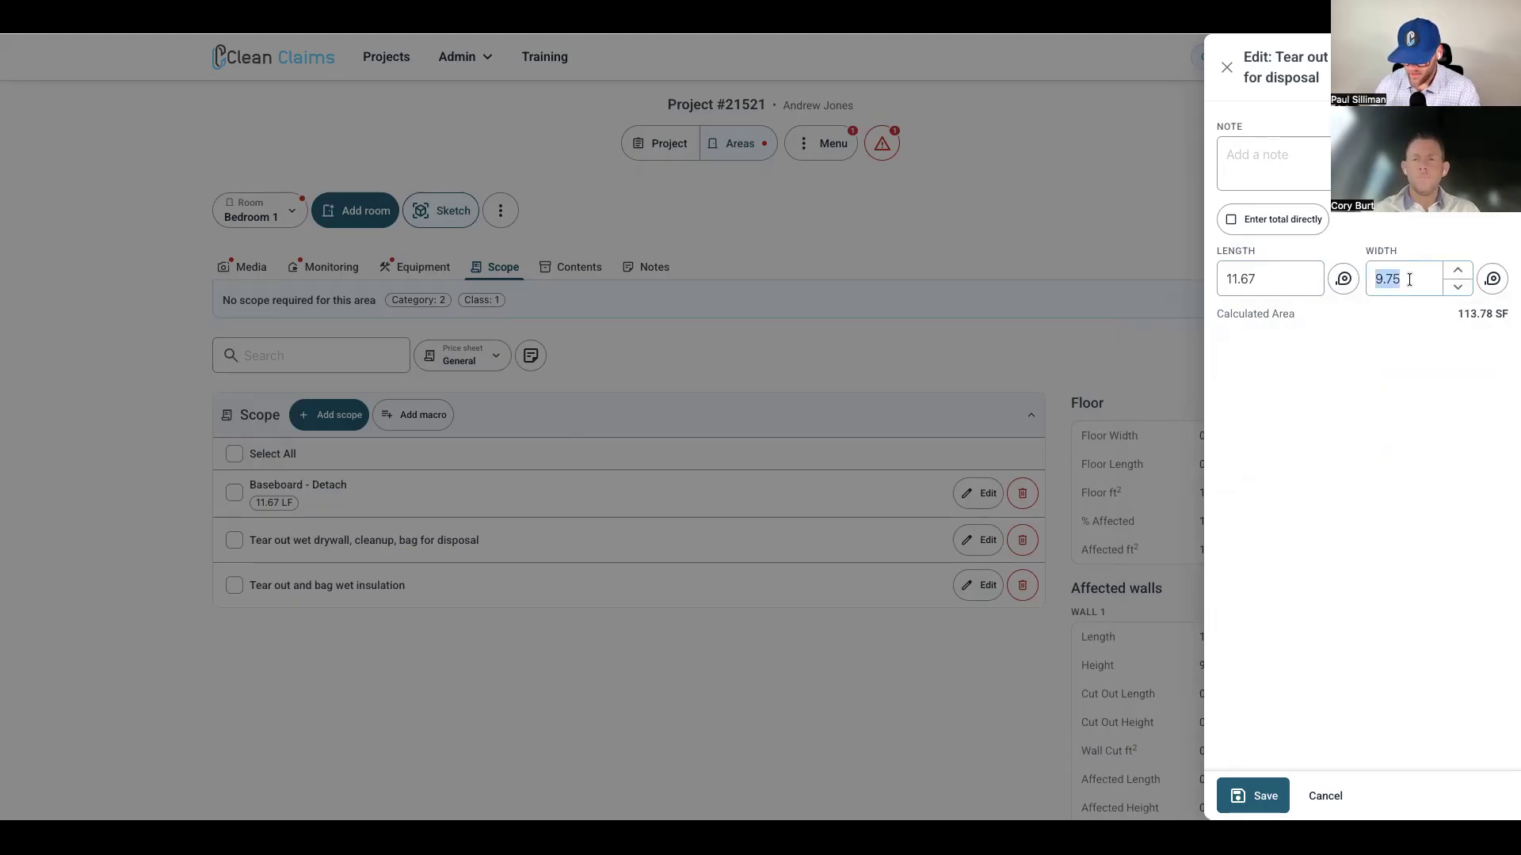
type("4")
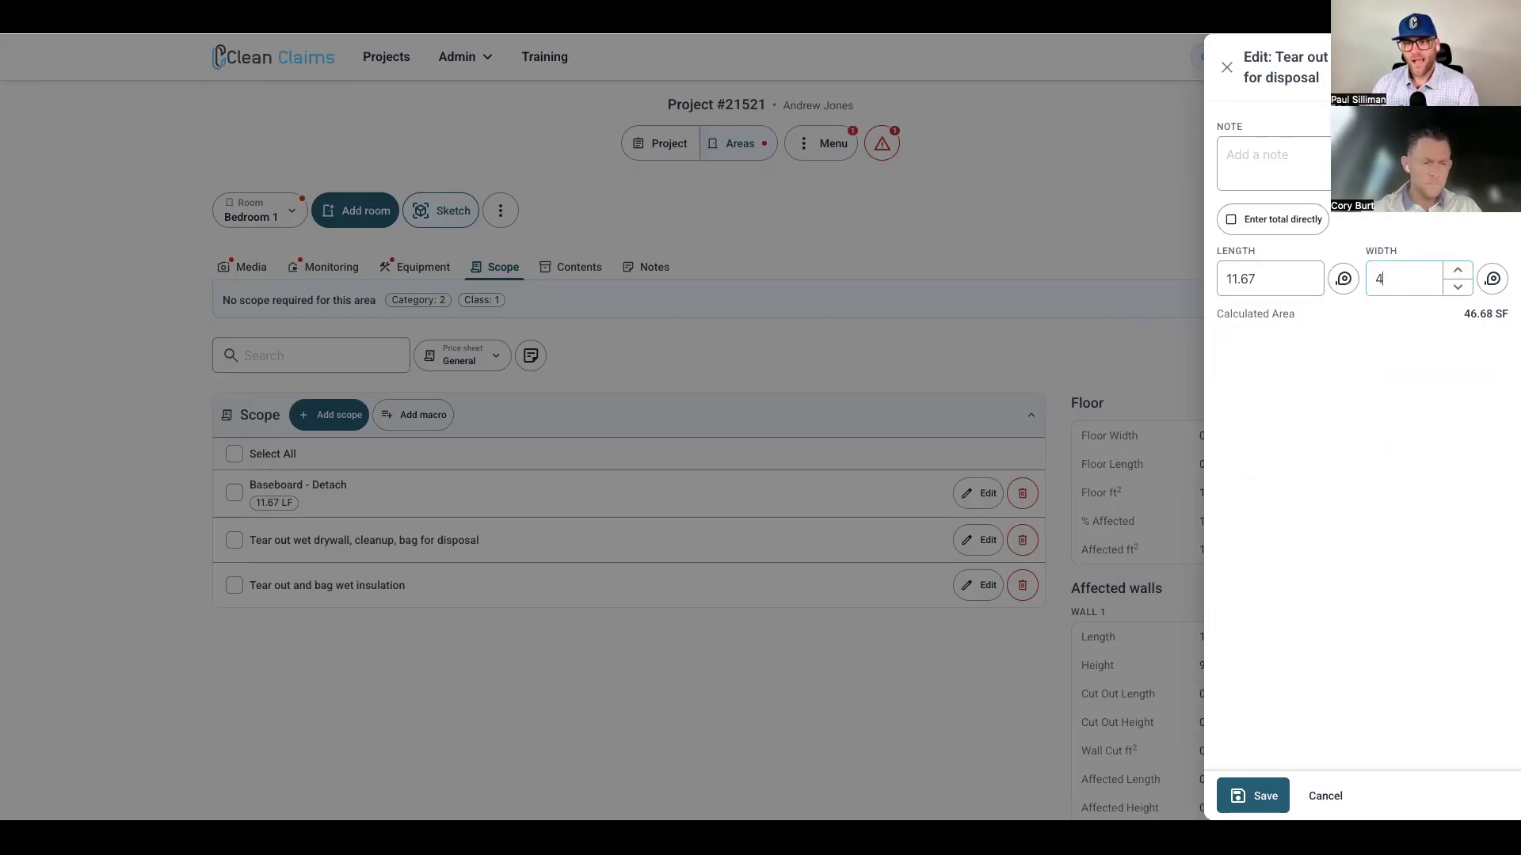
left_click(1493, 281)
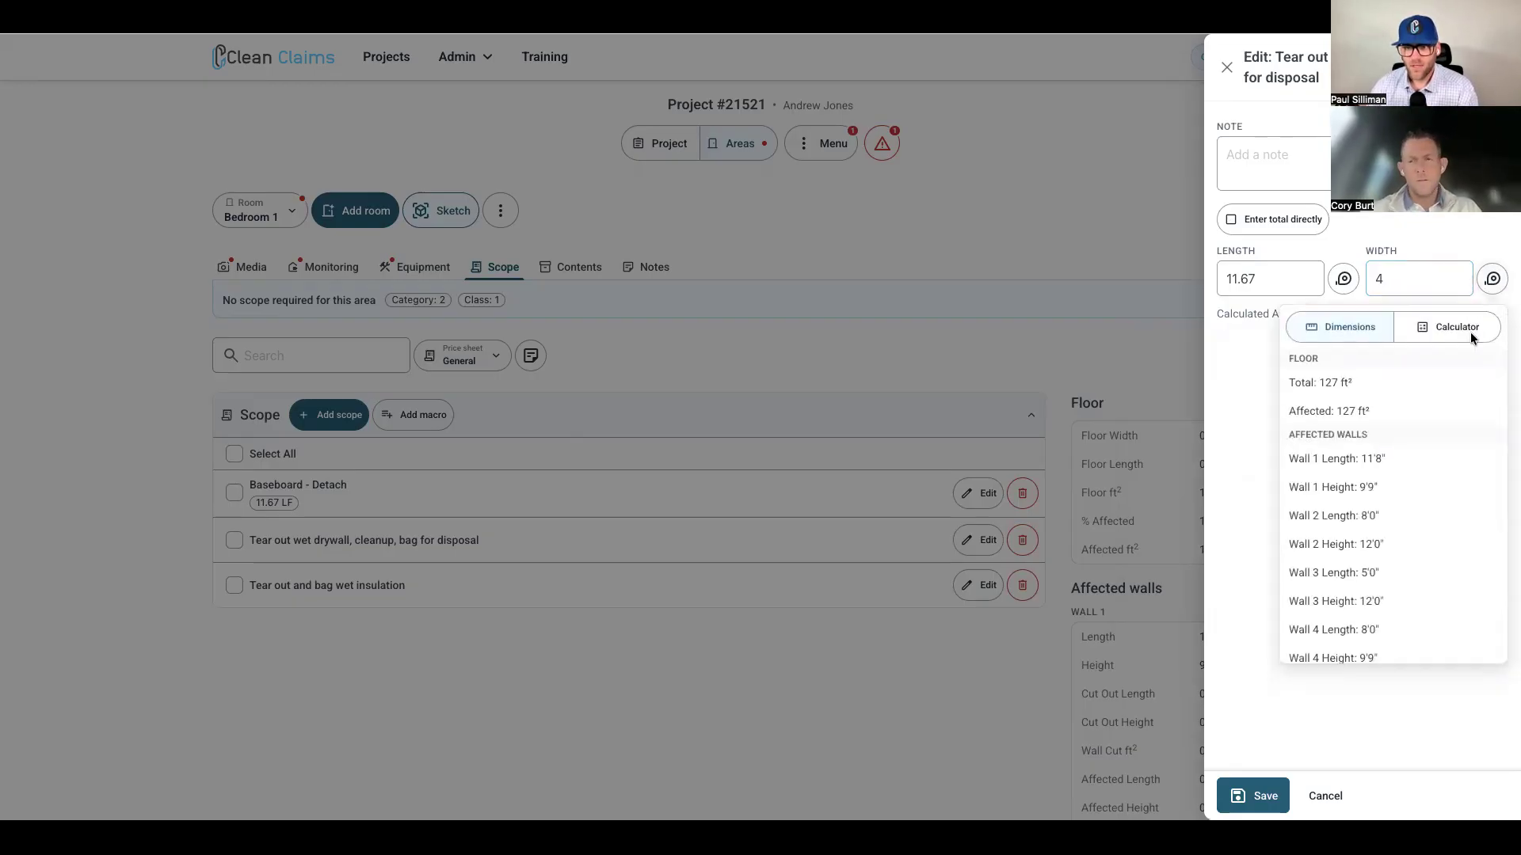
left_click(1435, 327)
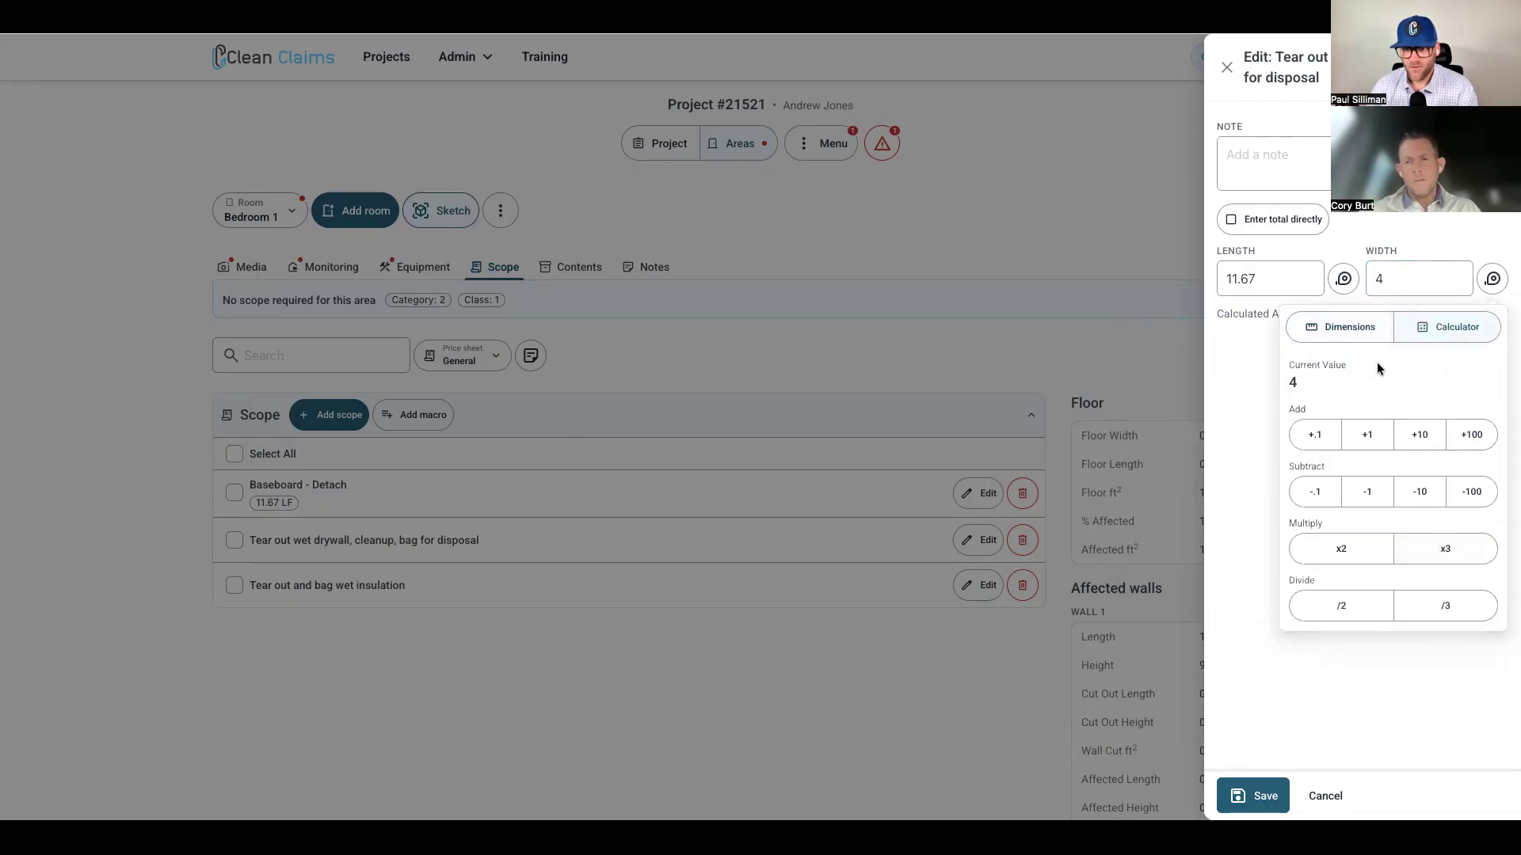
left_click(1347, 329)
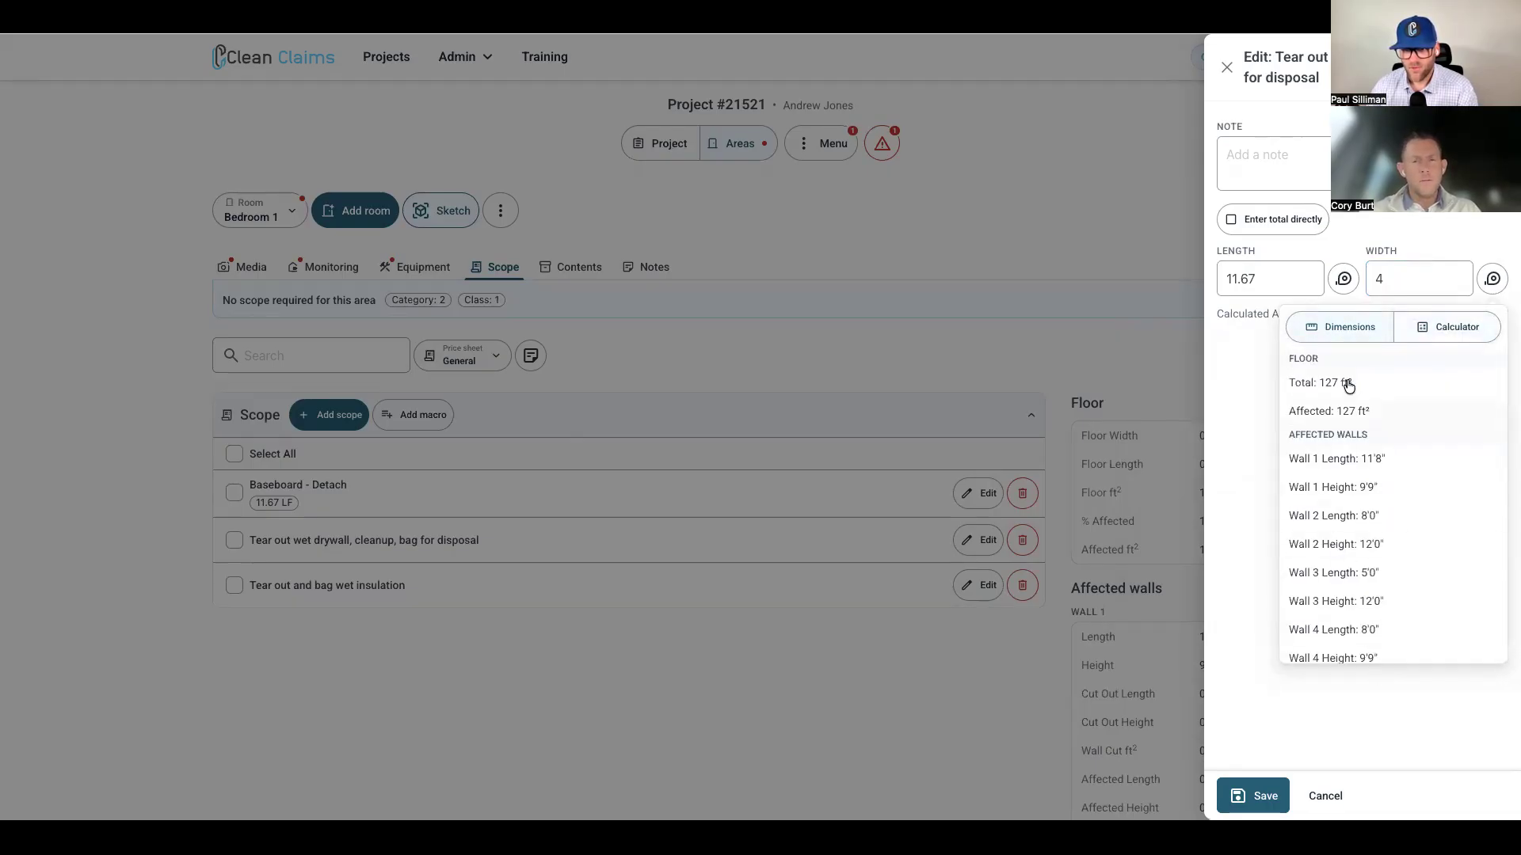
left_click(1345, 489)
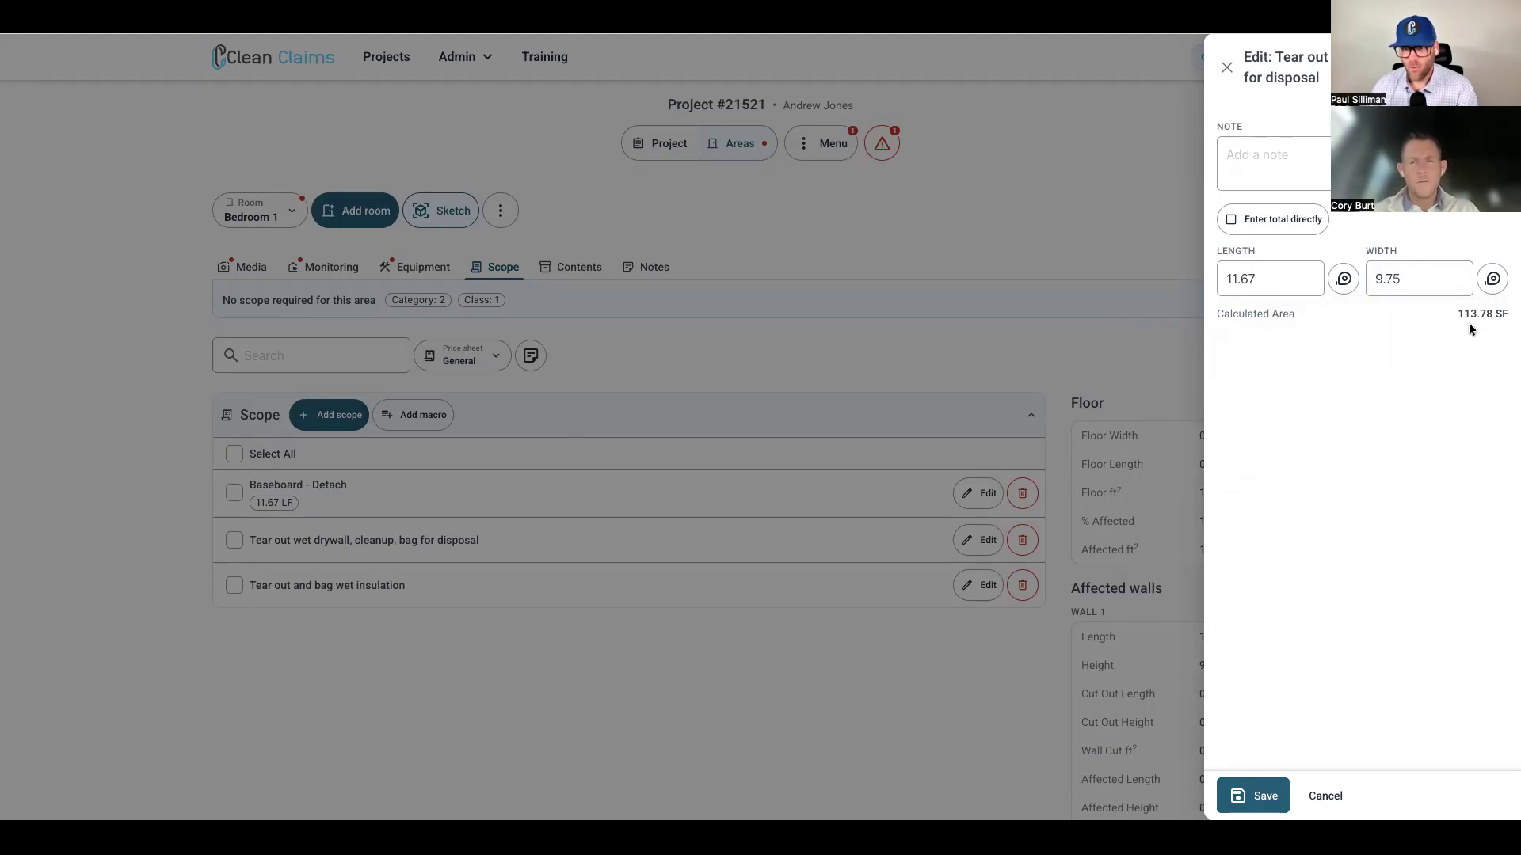
left_click_drag(1456, 314, 1503, 317)
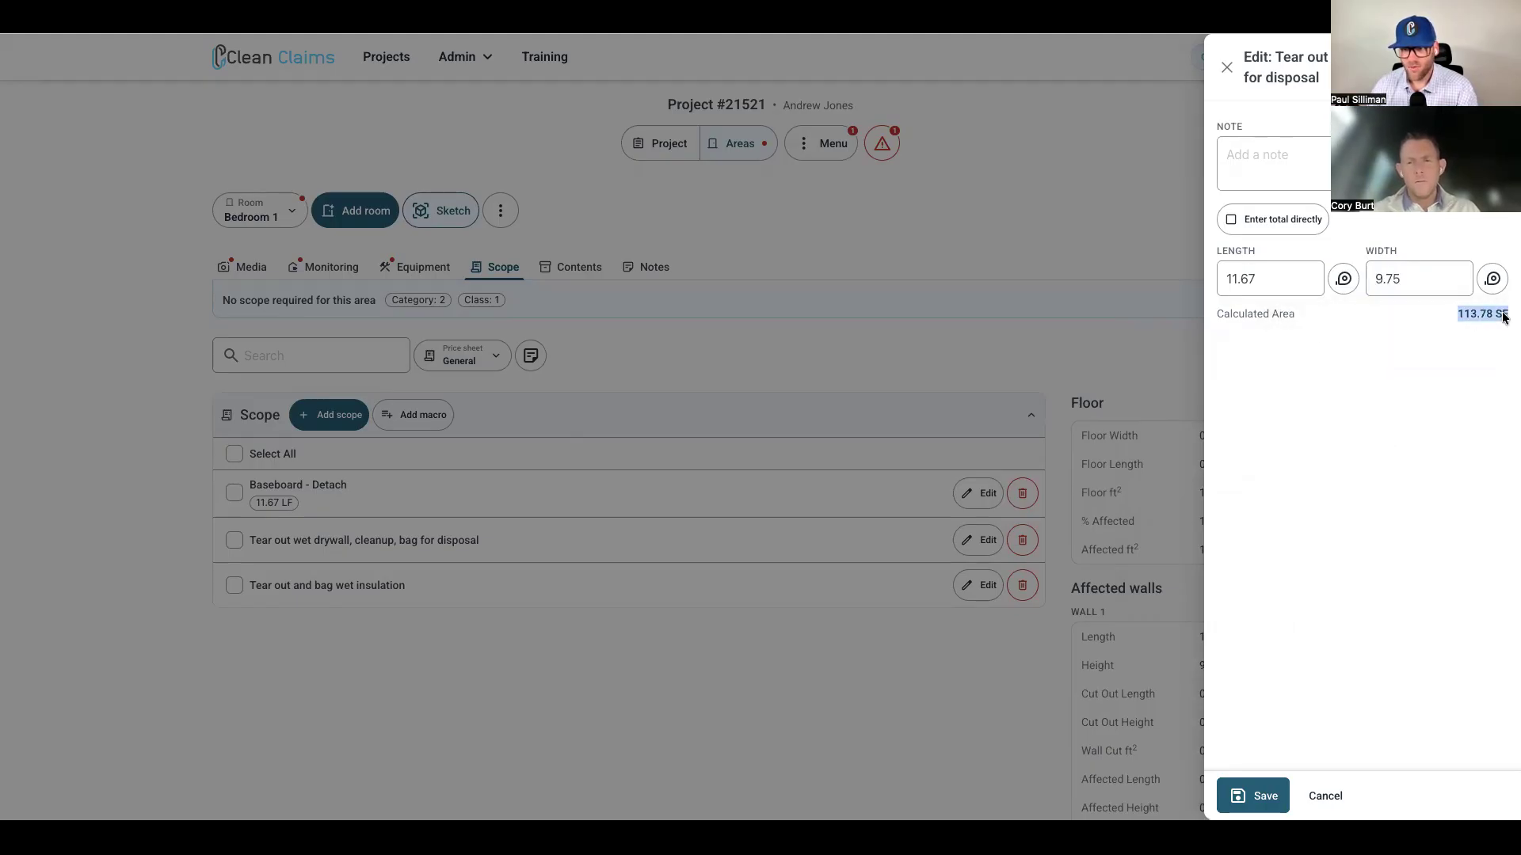
- Set the wet drywall tear-out's width to 4 and save the item
left_click(1412, 284)
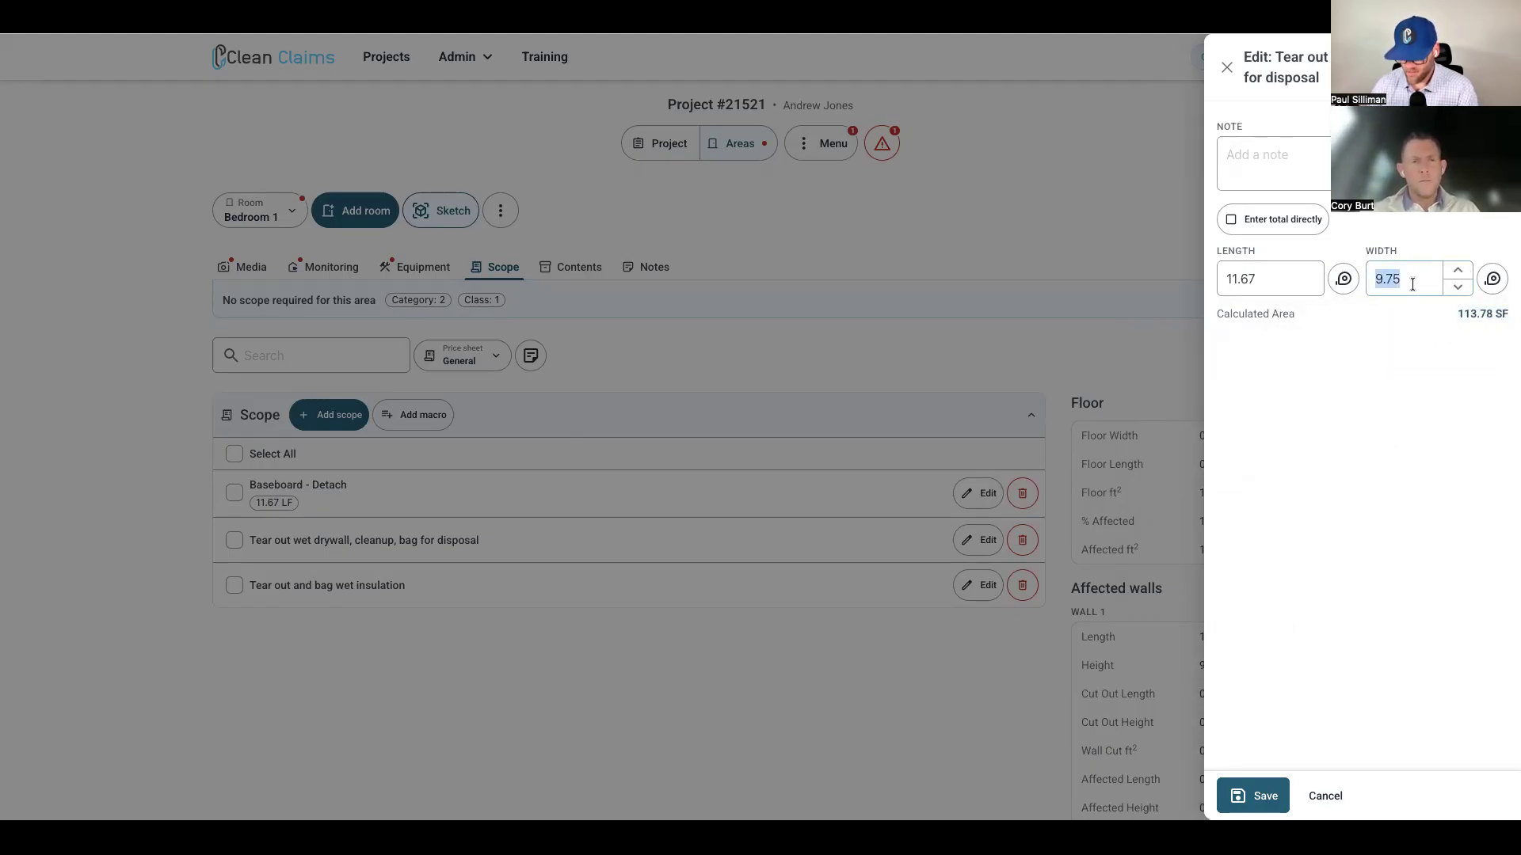
type("4")
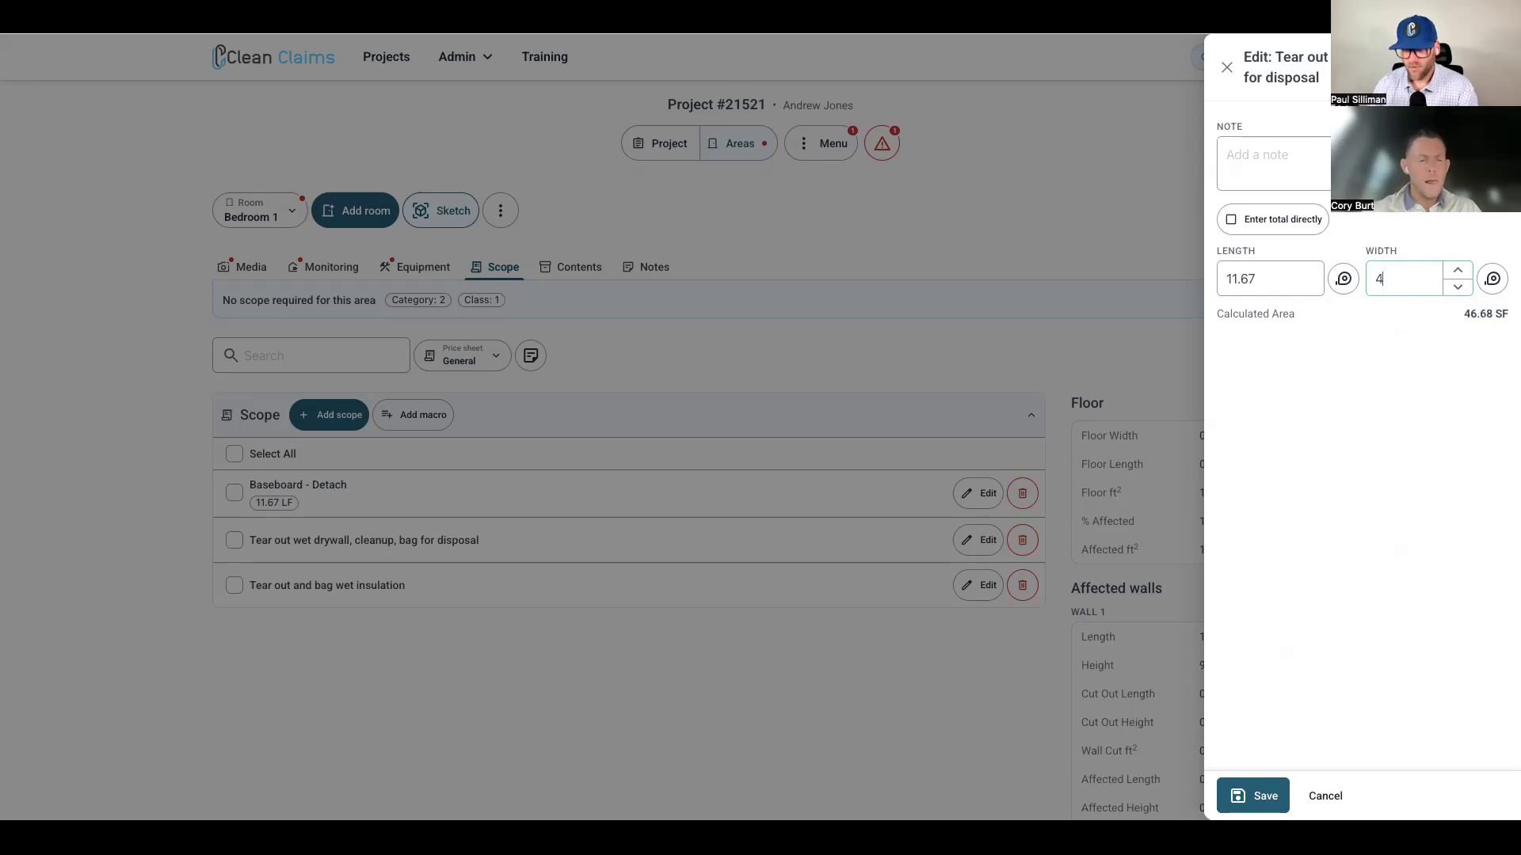
left_click(1272, 794)
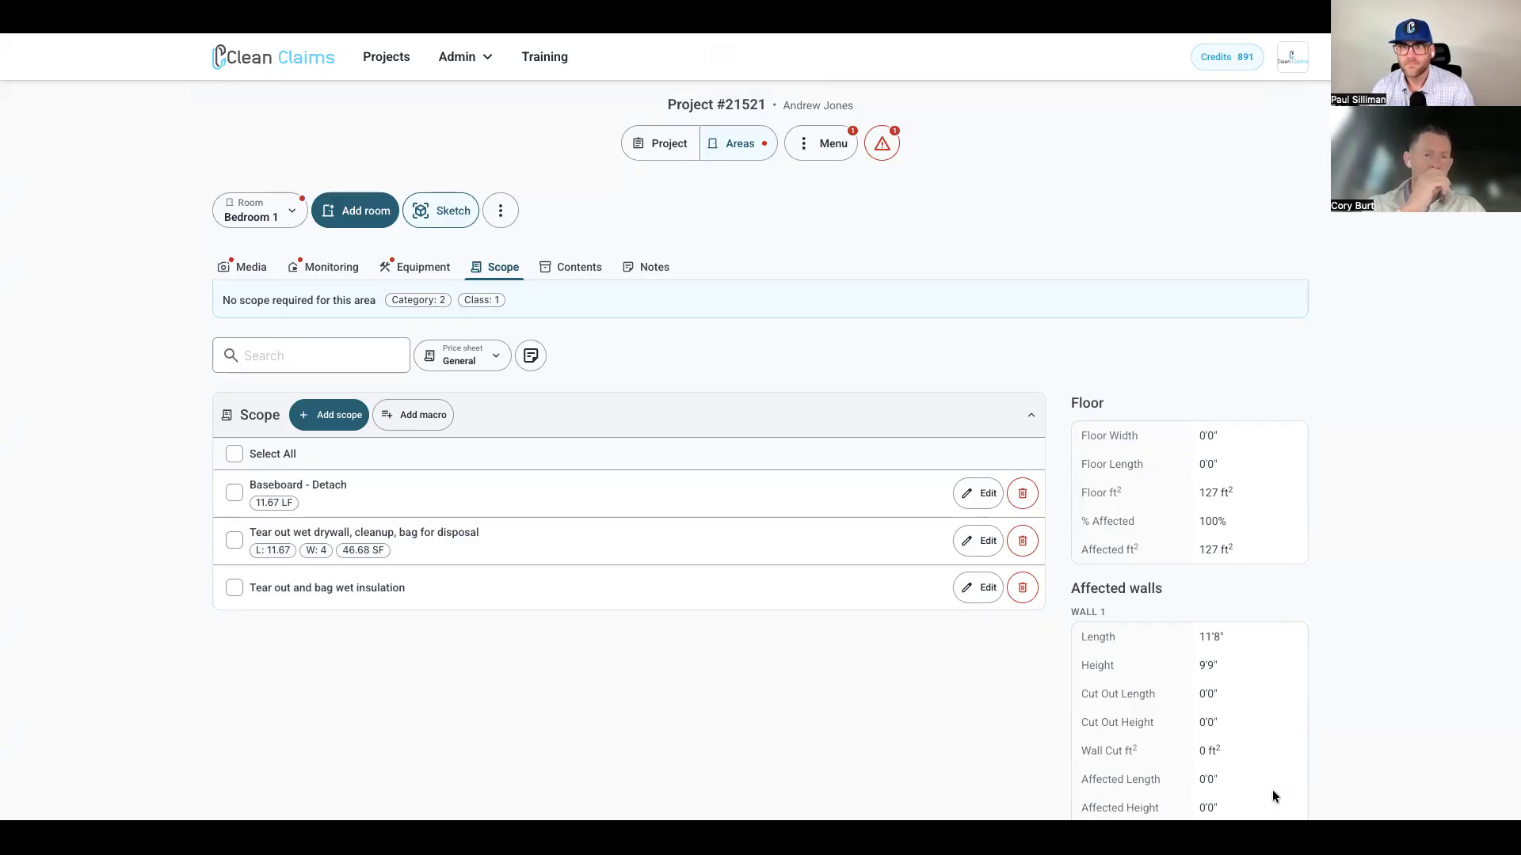
- Set the wet insulation tear-out's length to 11.67 and width to 4, and save the item
left_click(979, 587)
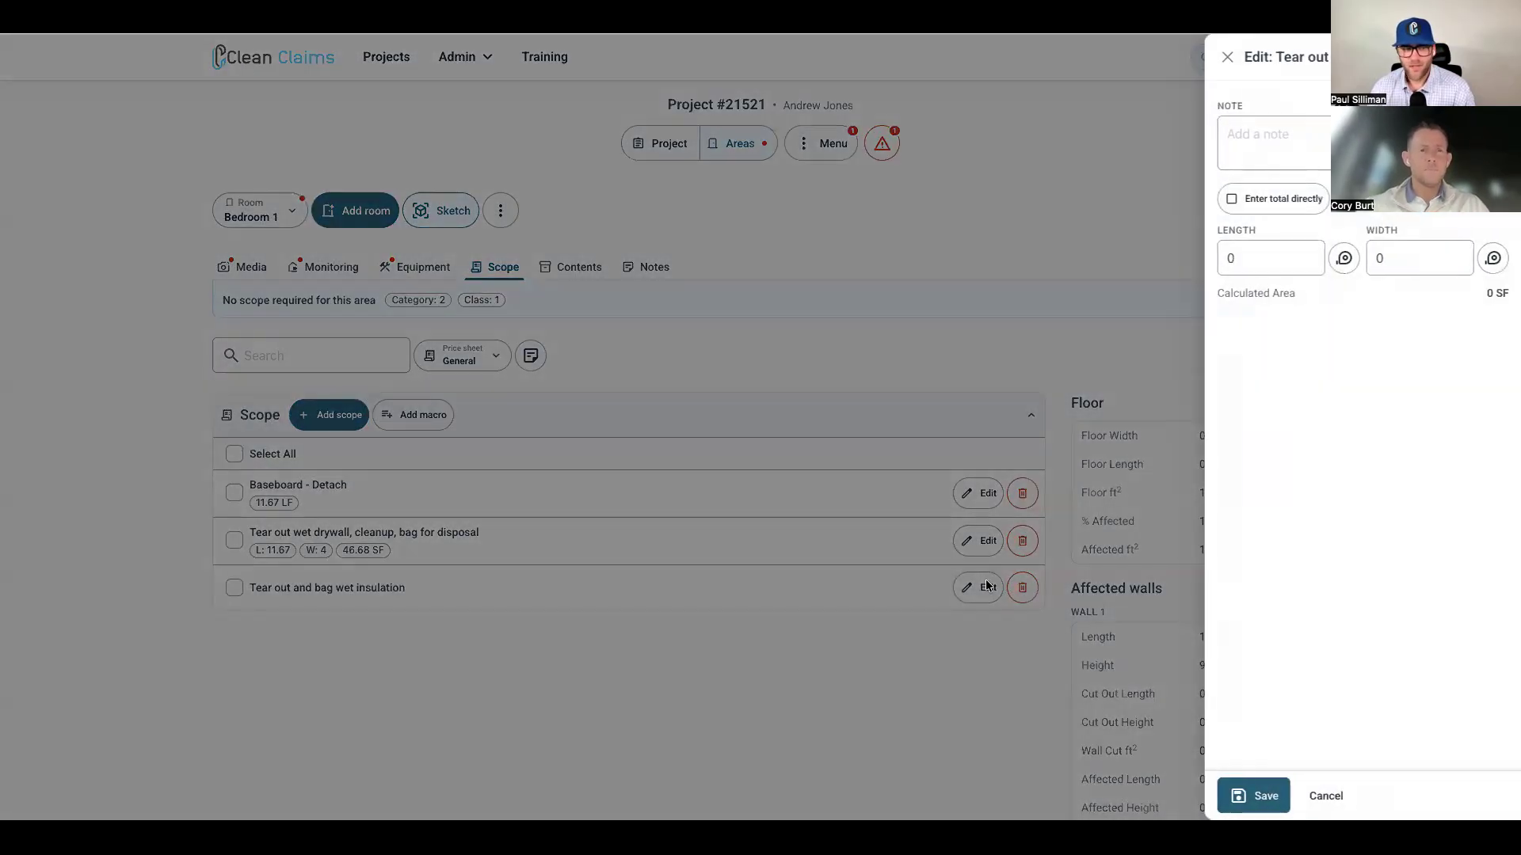
left_click(1257, 267)
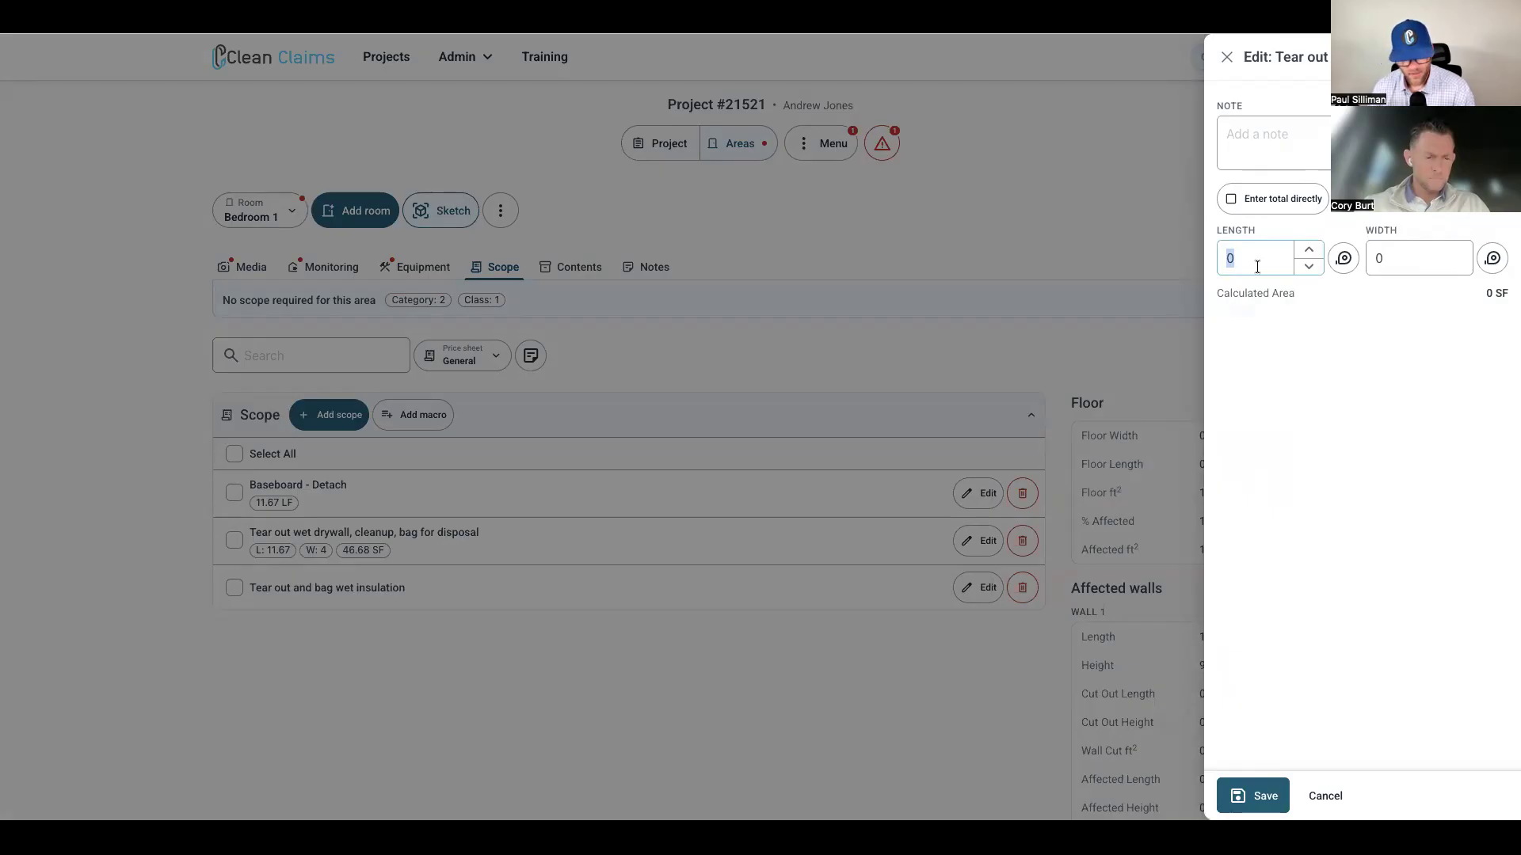
type("11.67")
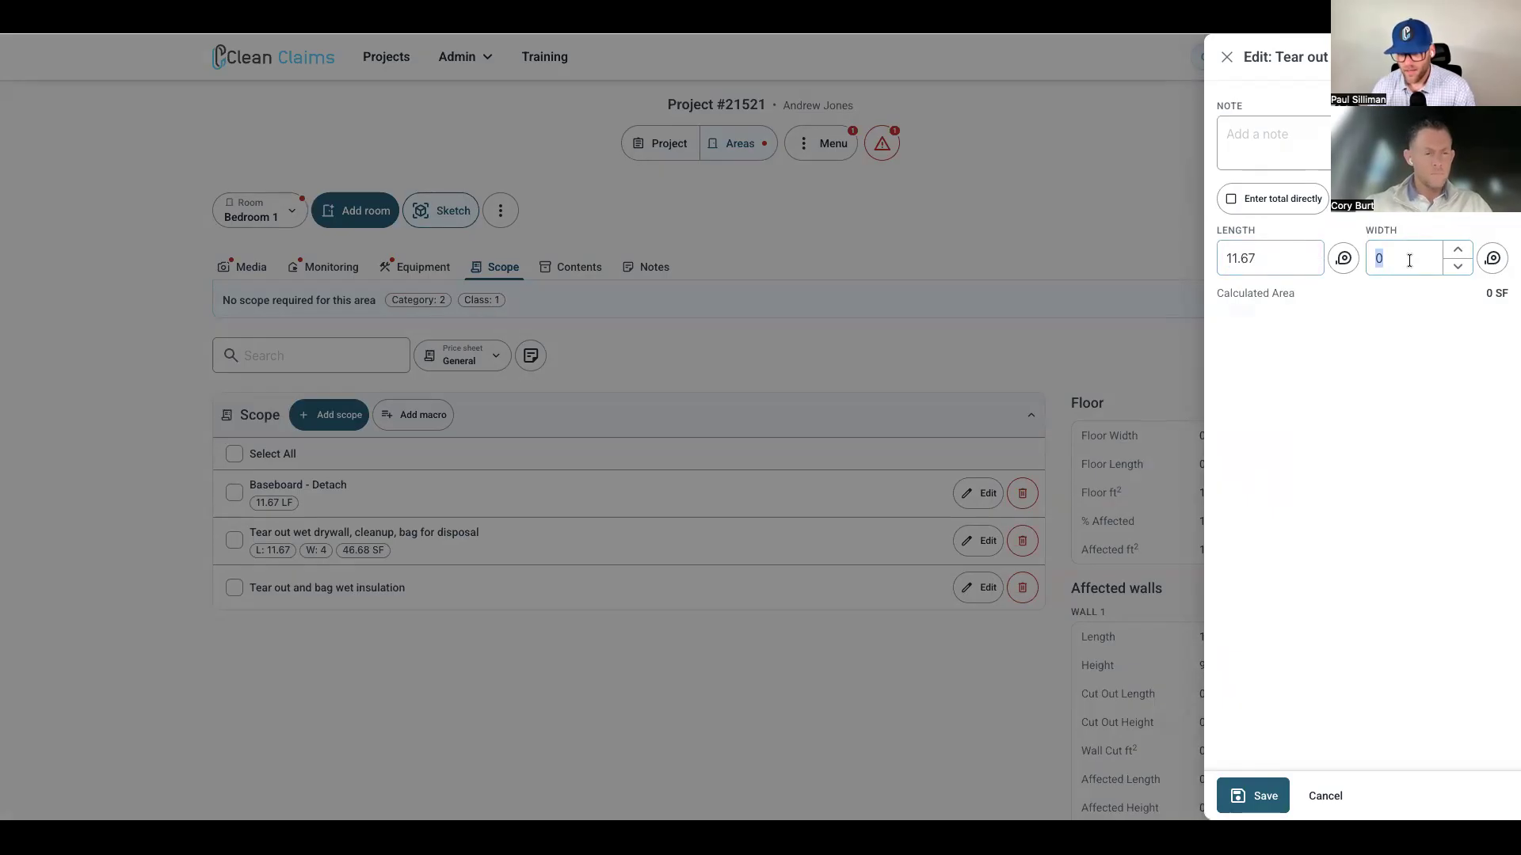
type("4")
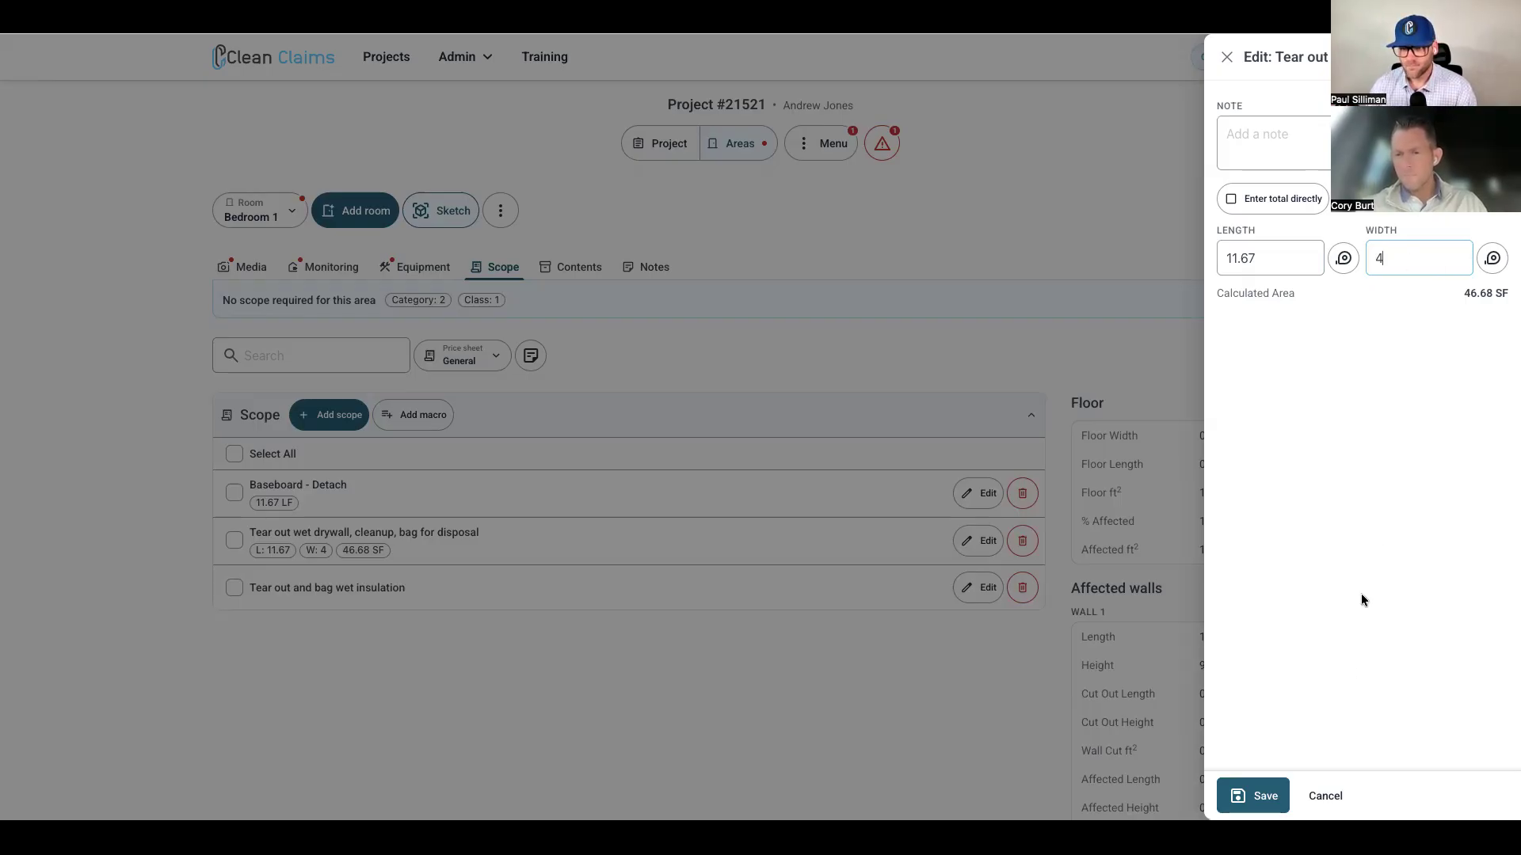
left_click(1265, 796)
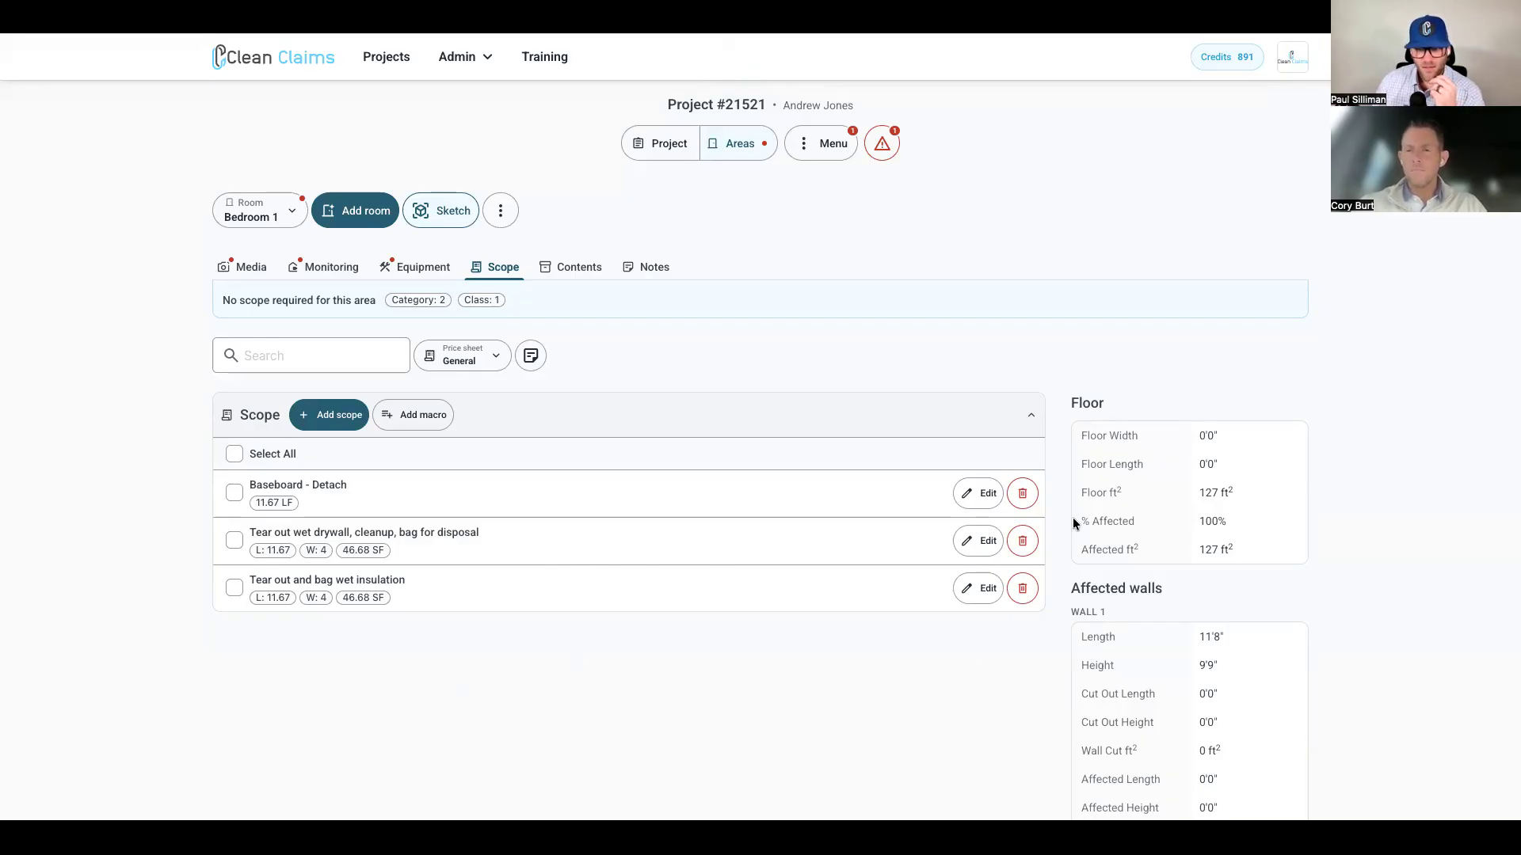
- Examine Bedroom 1's floor, affected wall and total dimensions beside the scope list
scroll(1245, 558, "down", 2)
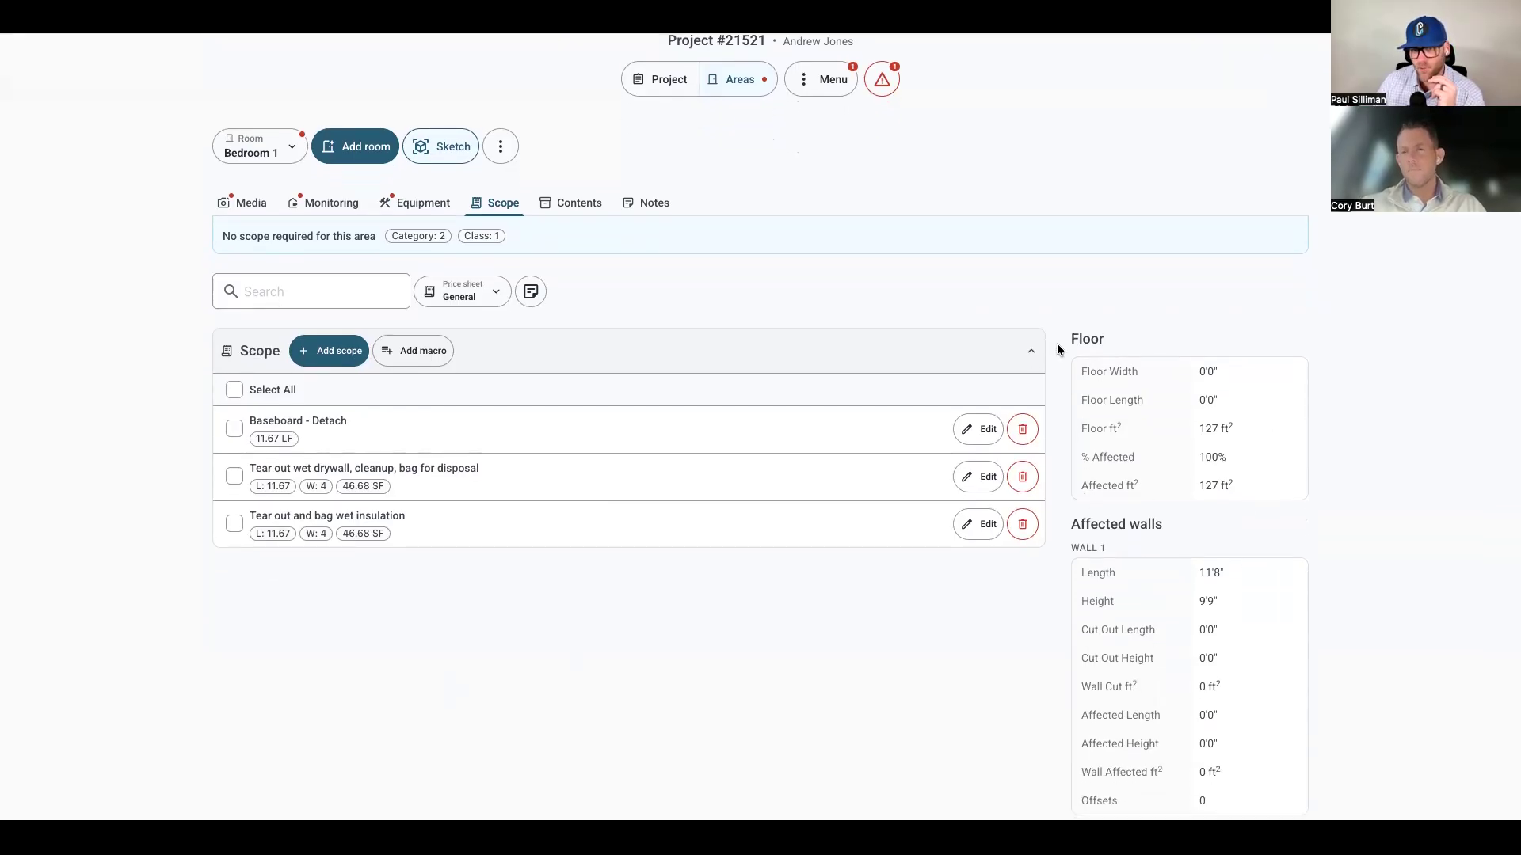
left_click_drag(1063, 387, 1097, 511)
left_click(1344, 457)
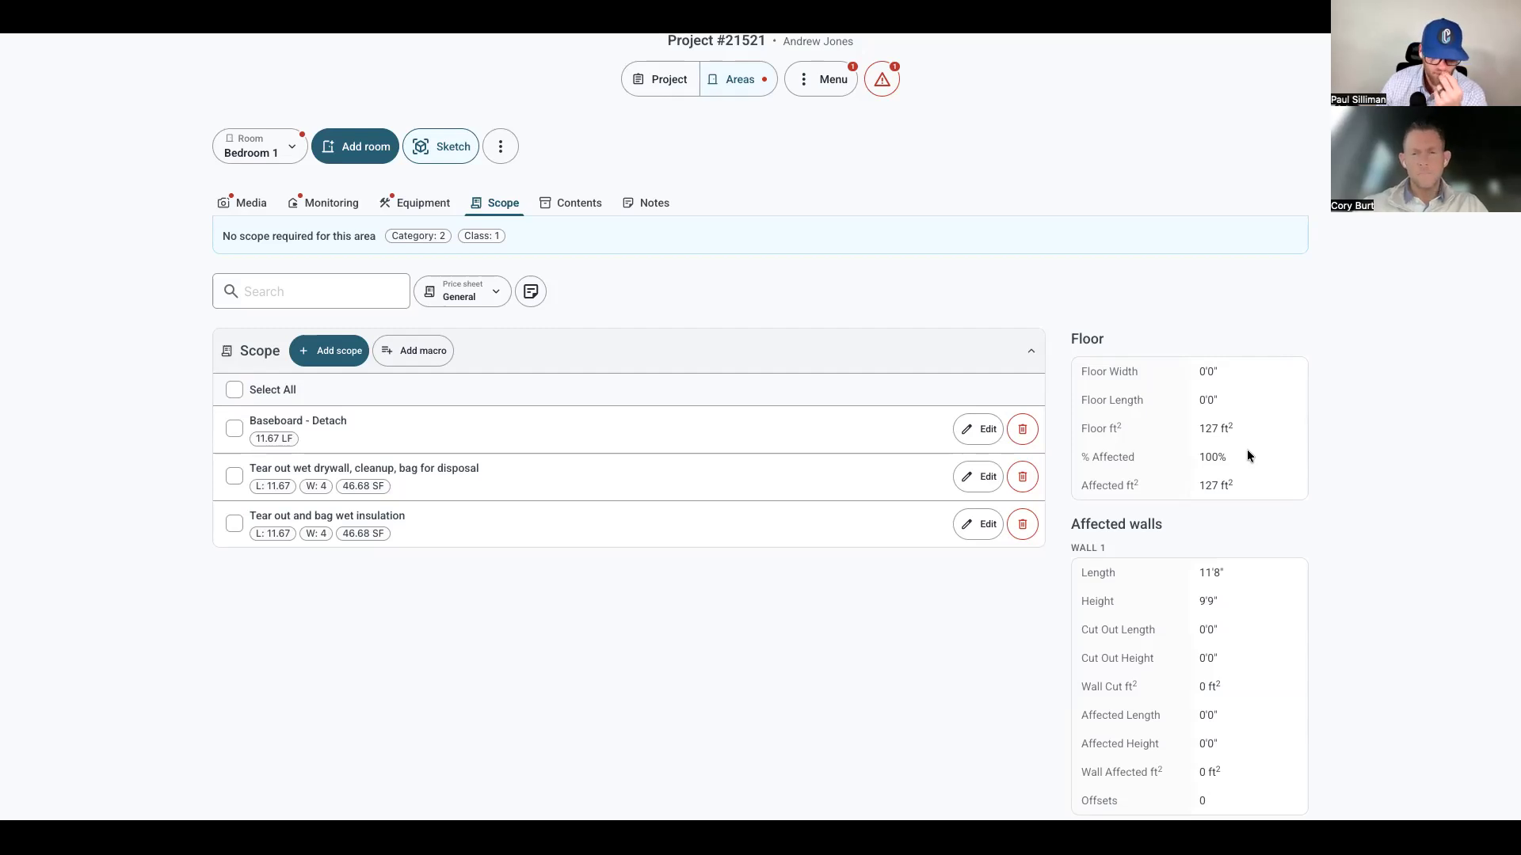
scroll(1248, 452, "down", 7)
scroll(1248, 456, "down", 10)
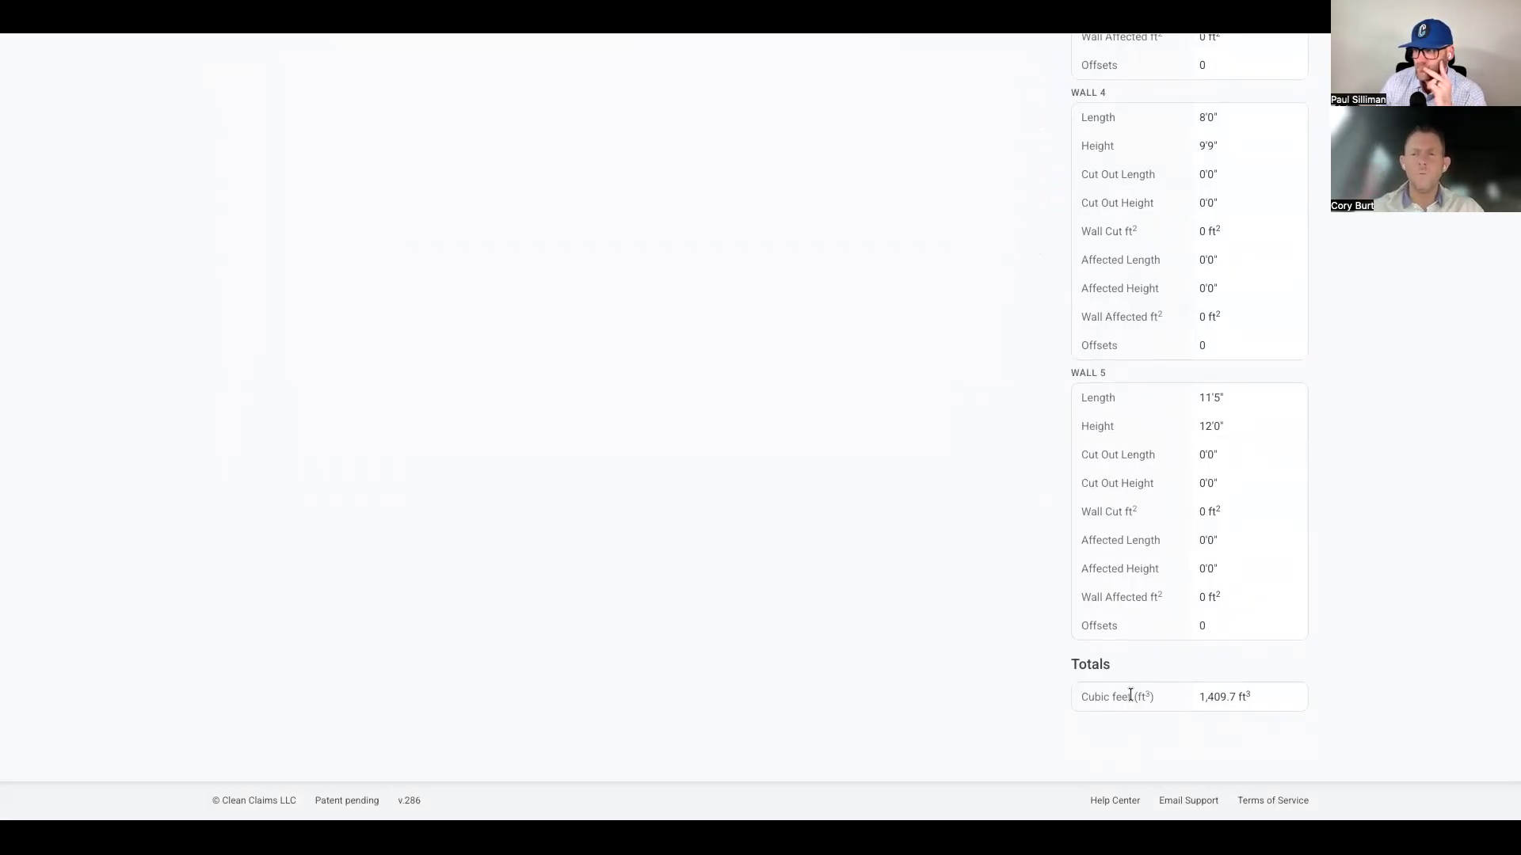
scroll(1130, 695, "up", 15)
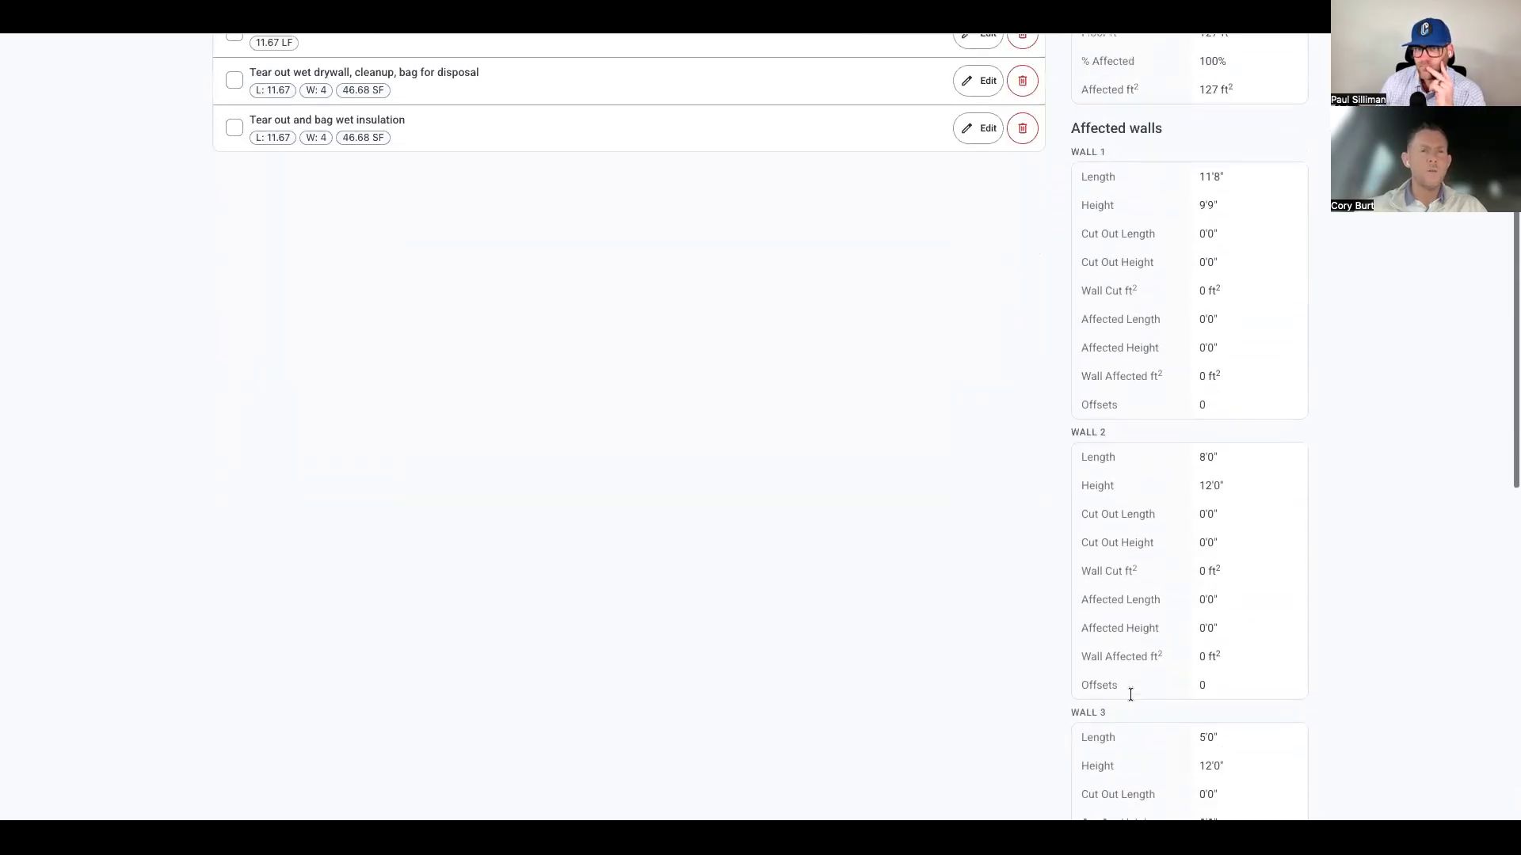
scroll(1130, 697, "up", 3)
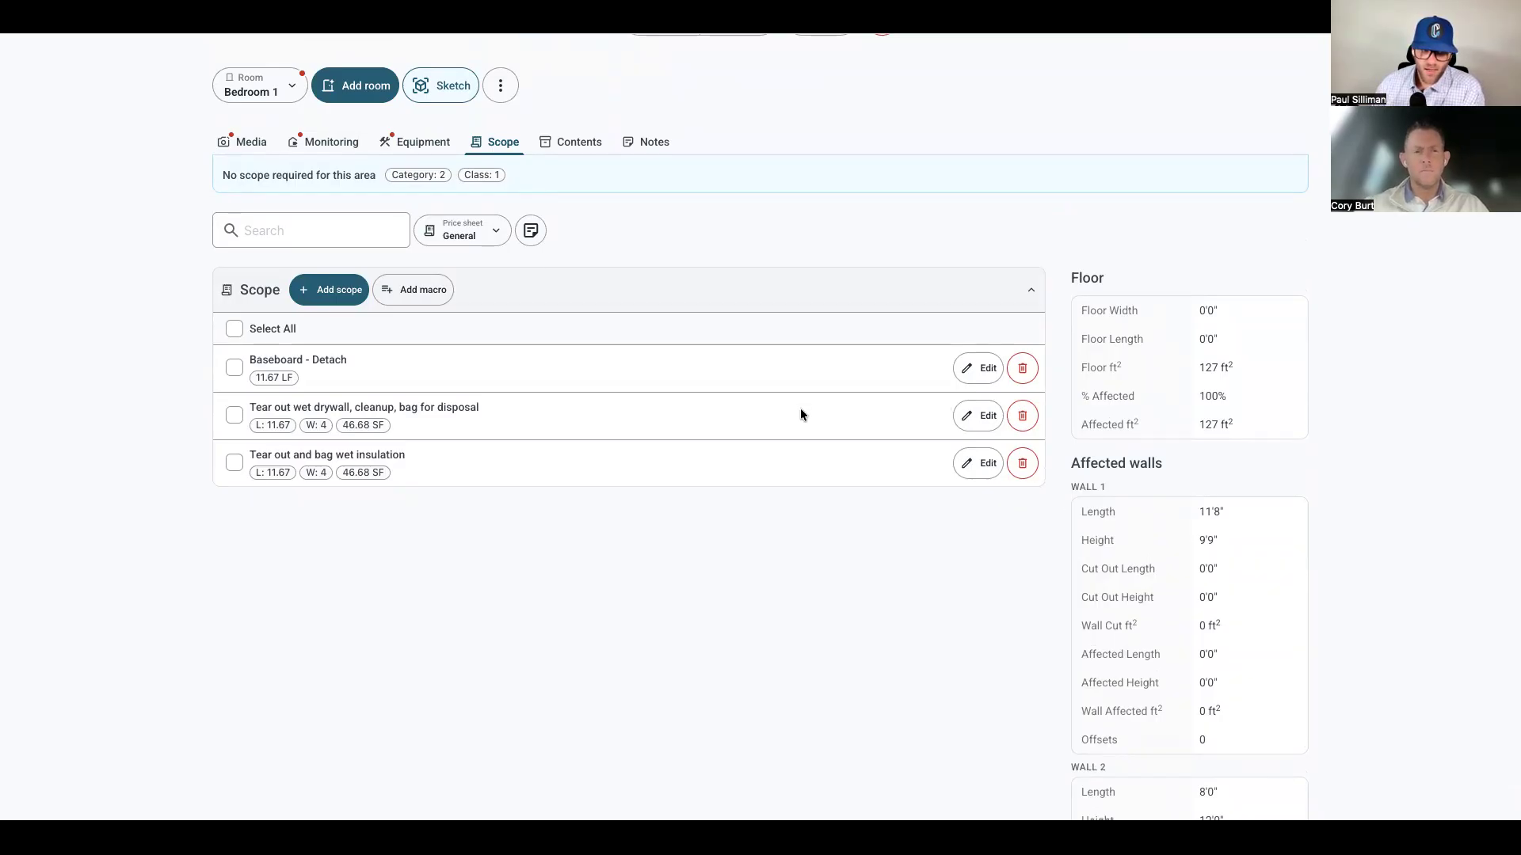
scroll(1133, 602, "down", 1)
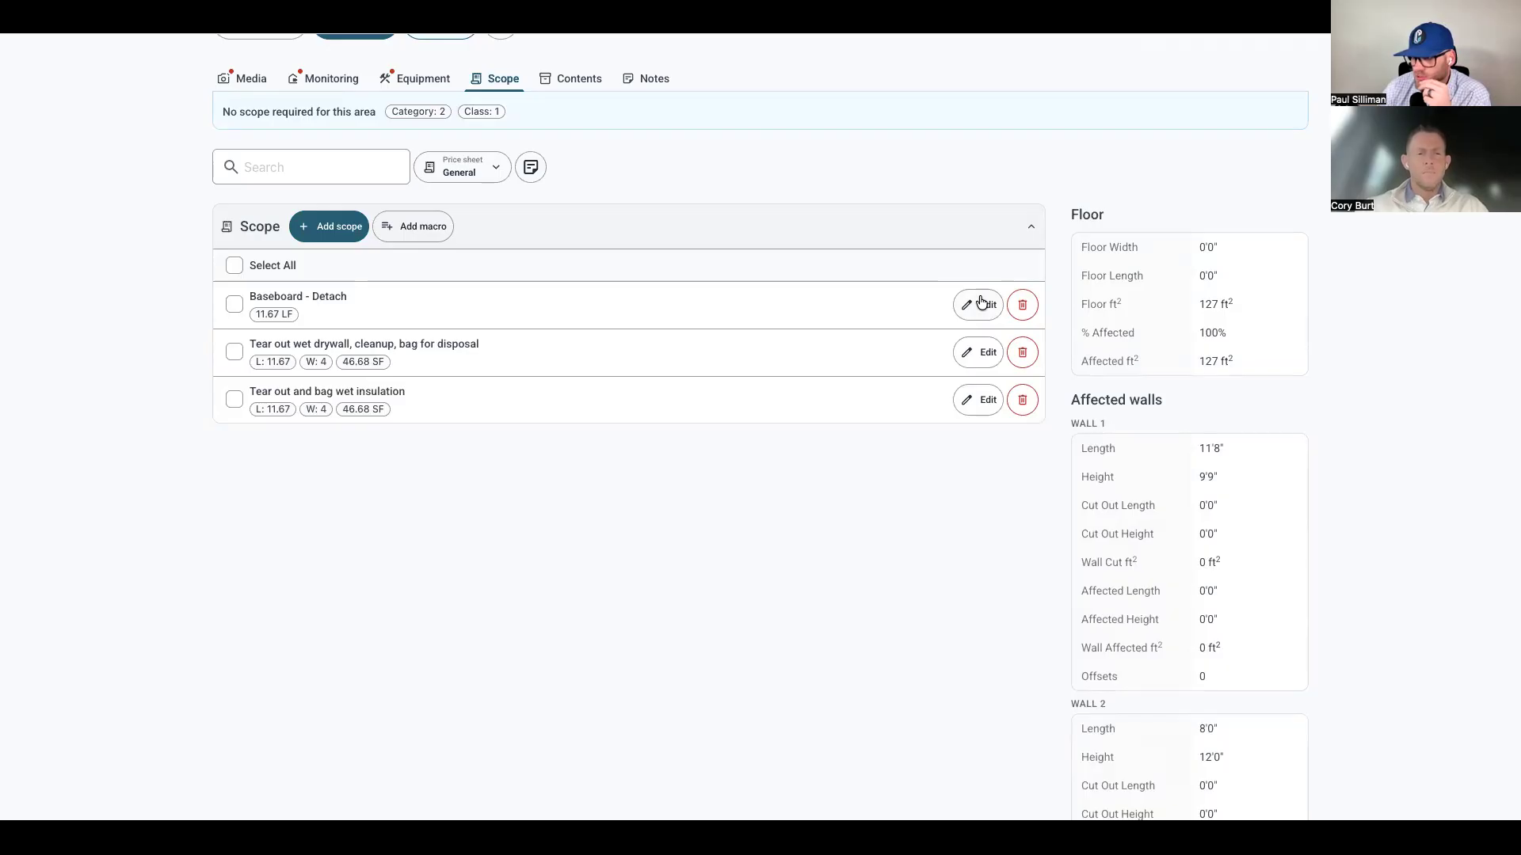
- Review the wet drywall tear-out's room dimensions, calculator and direct total entry options, and close the item without saving
left_click(982, 352)
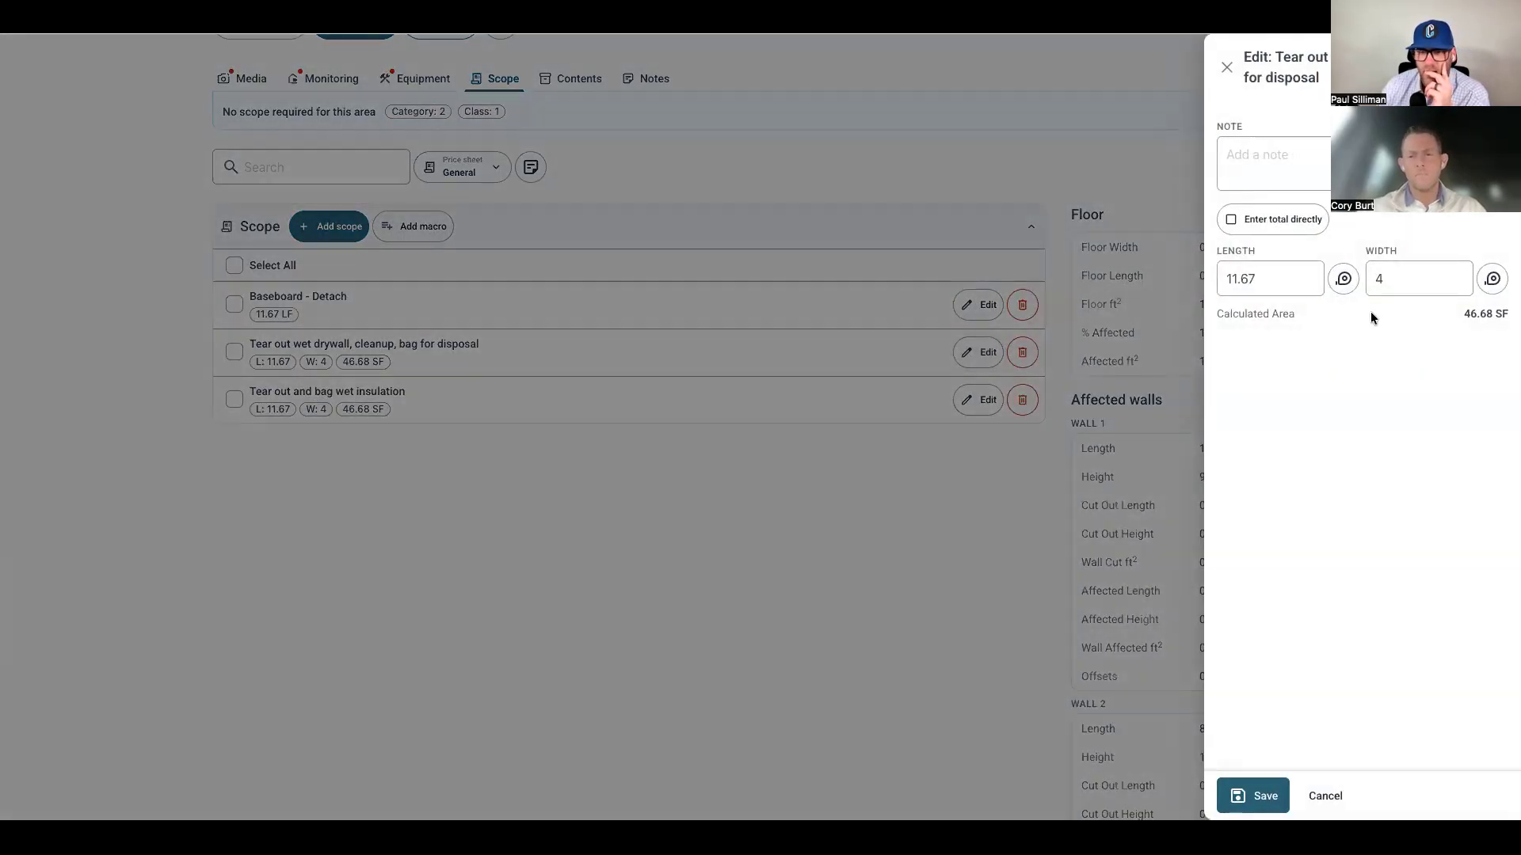
left_click(1344, 279)
scroll(1299, 400, "down", 1)
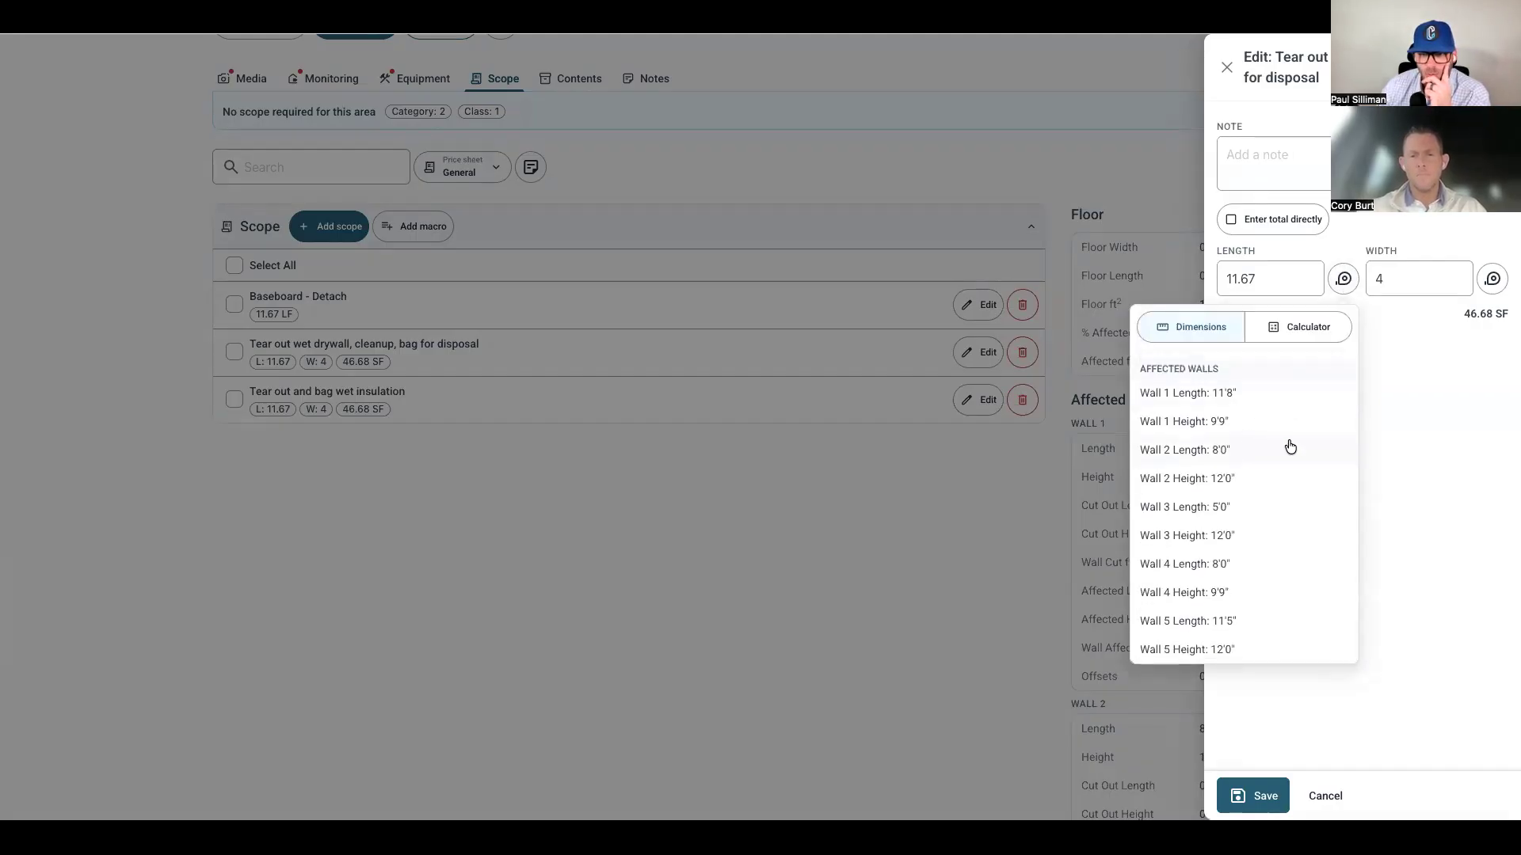
scroll(1270, 634, "up", 2)
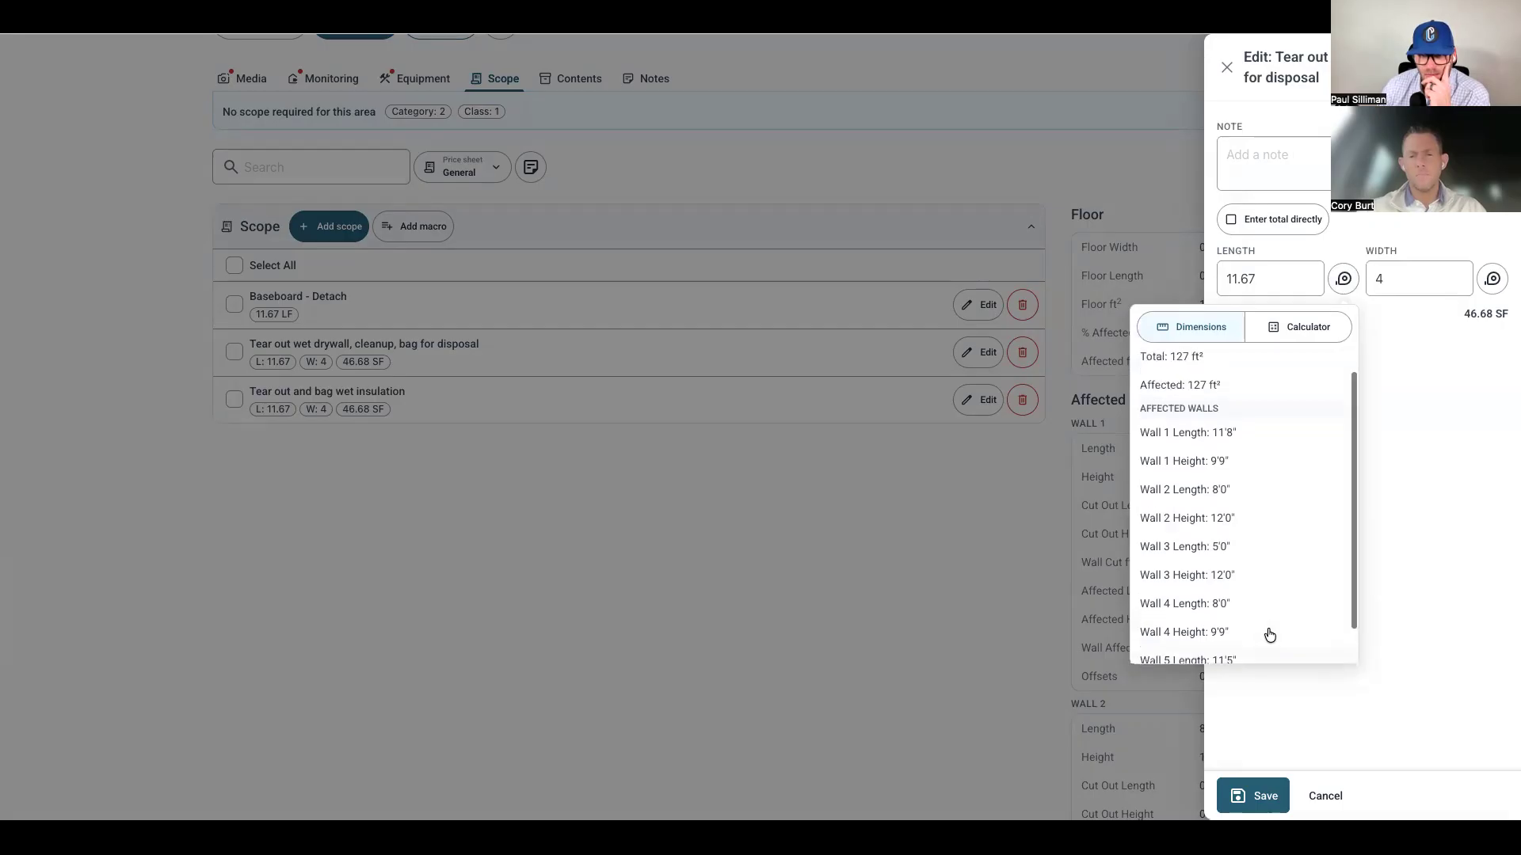
scroll(1270, 634, "down", 2)
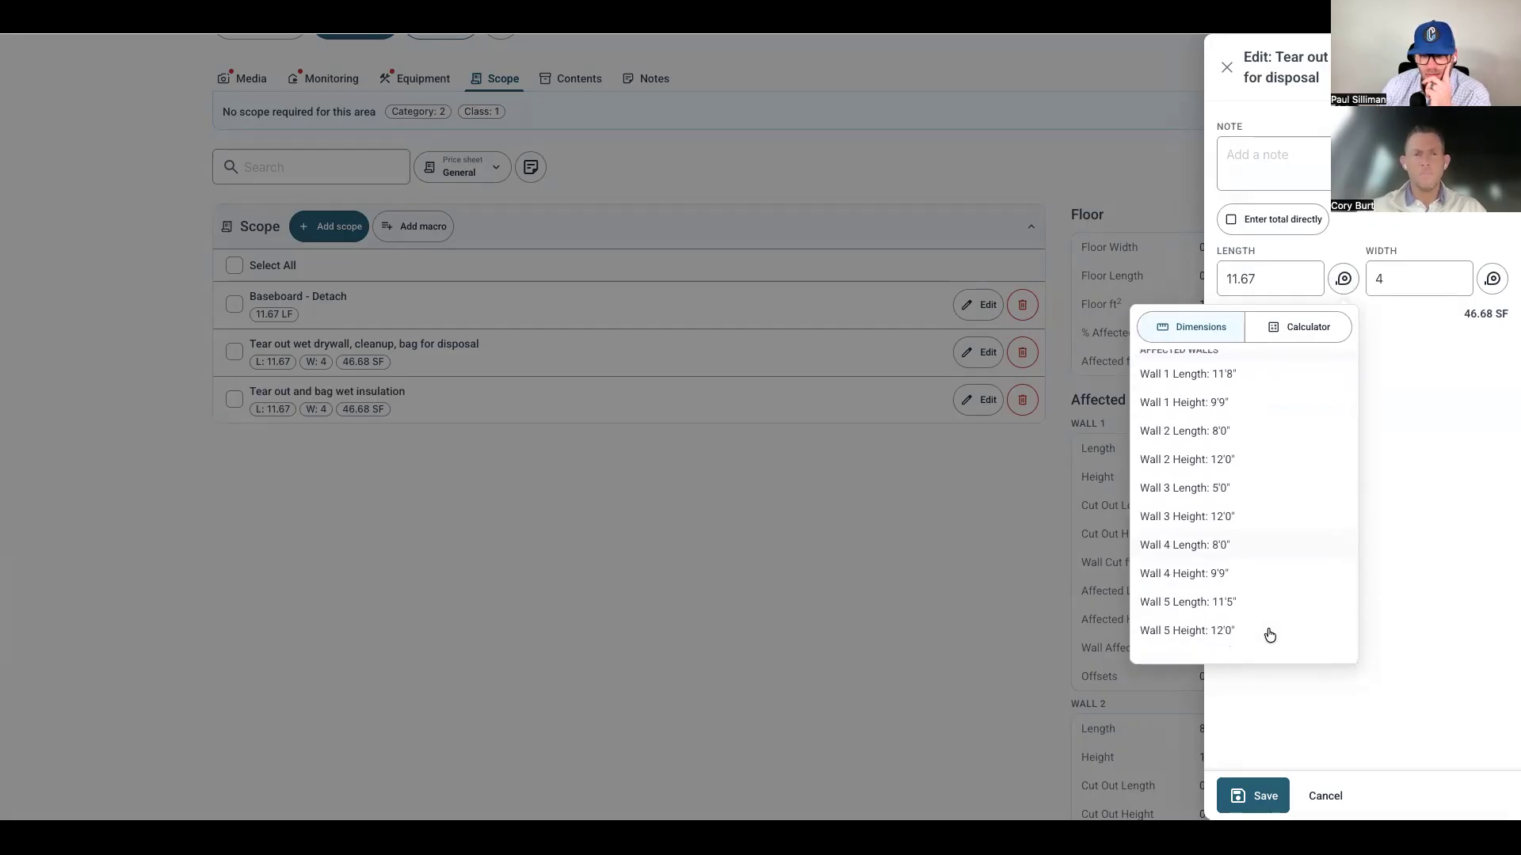
scroll(1268, 633, "up", 2)
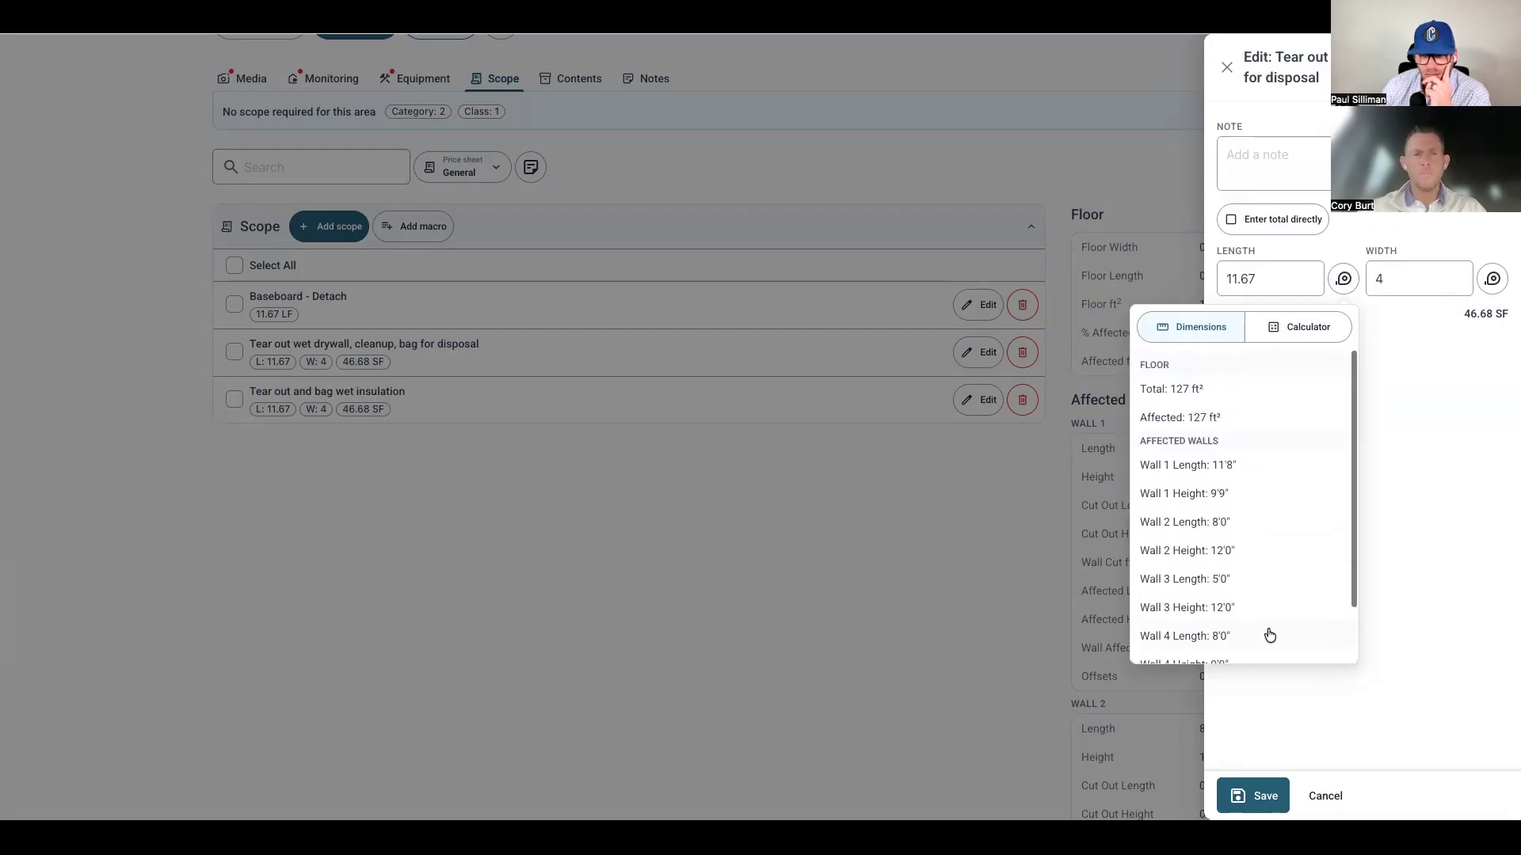
left_click(1284, 333)
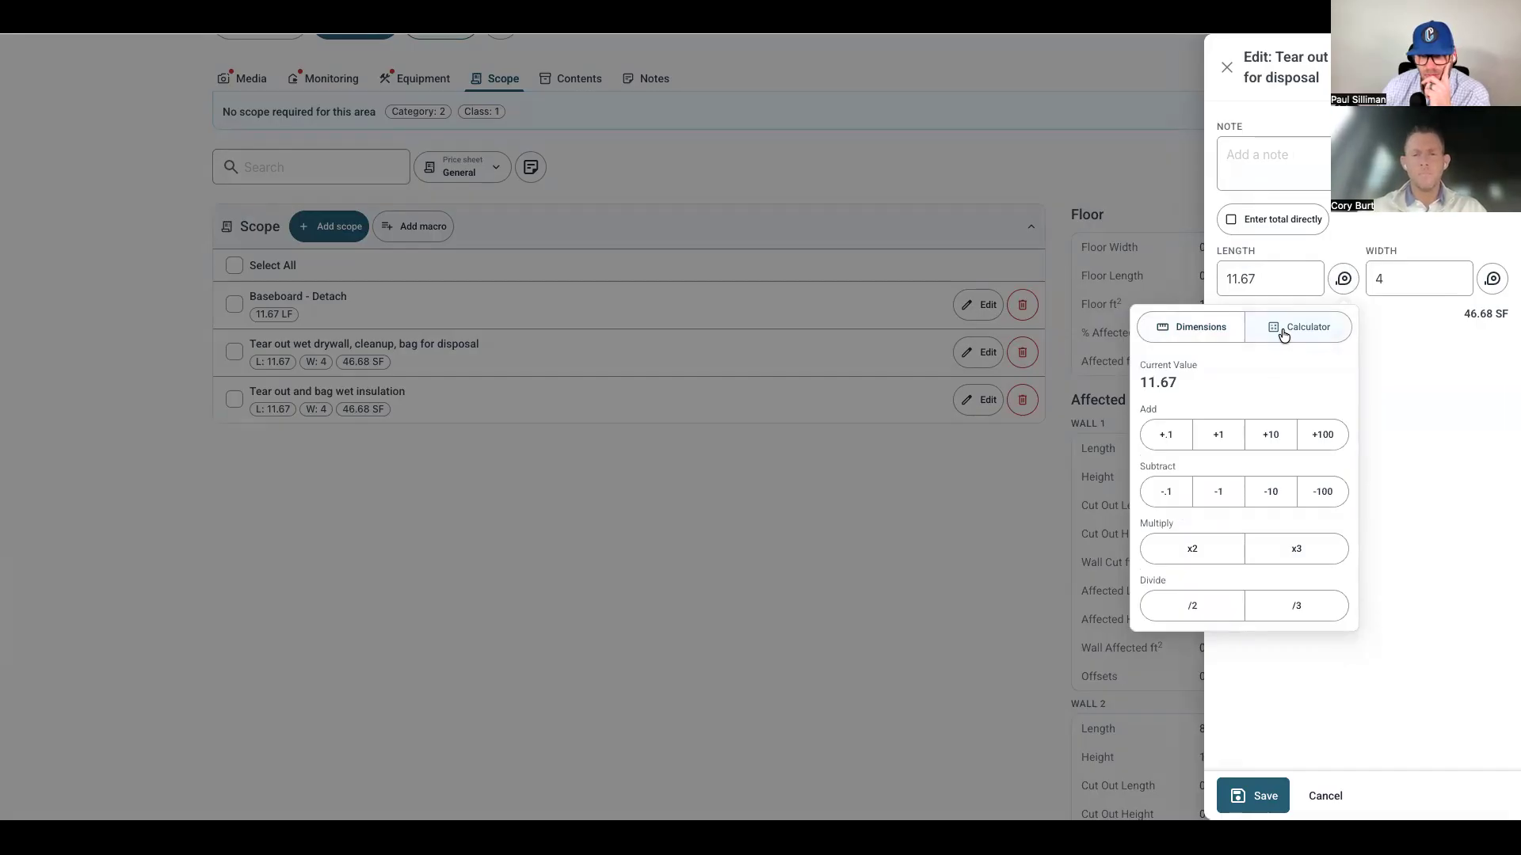
left_click(1178, 346)
left_click(1418, 369)
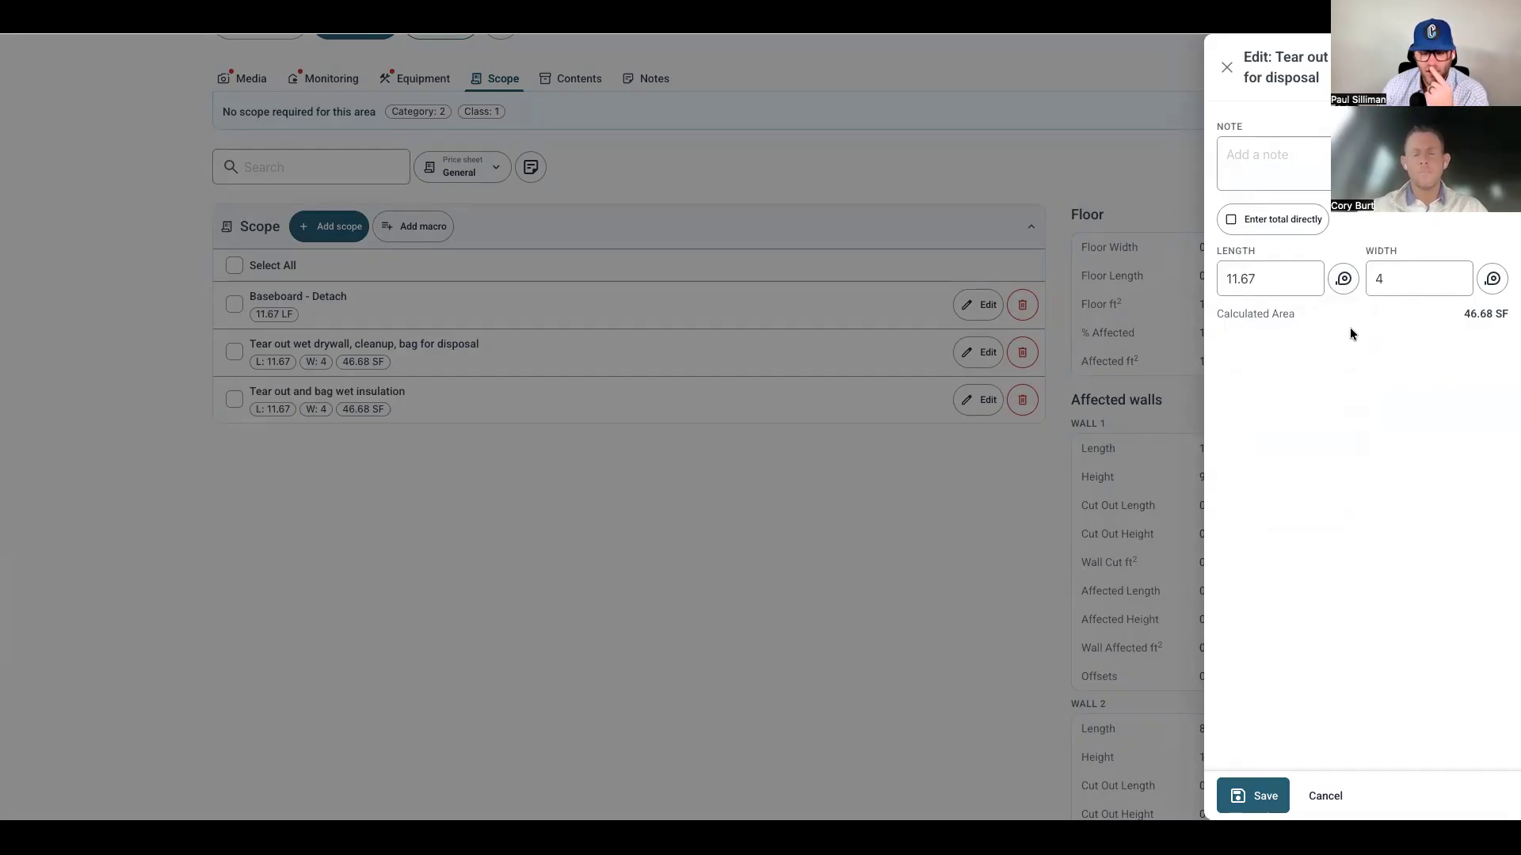
left_click(1291, 222)
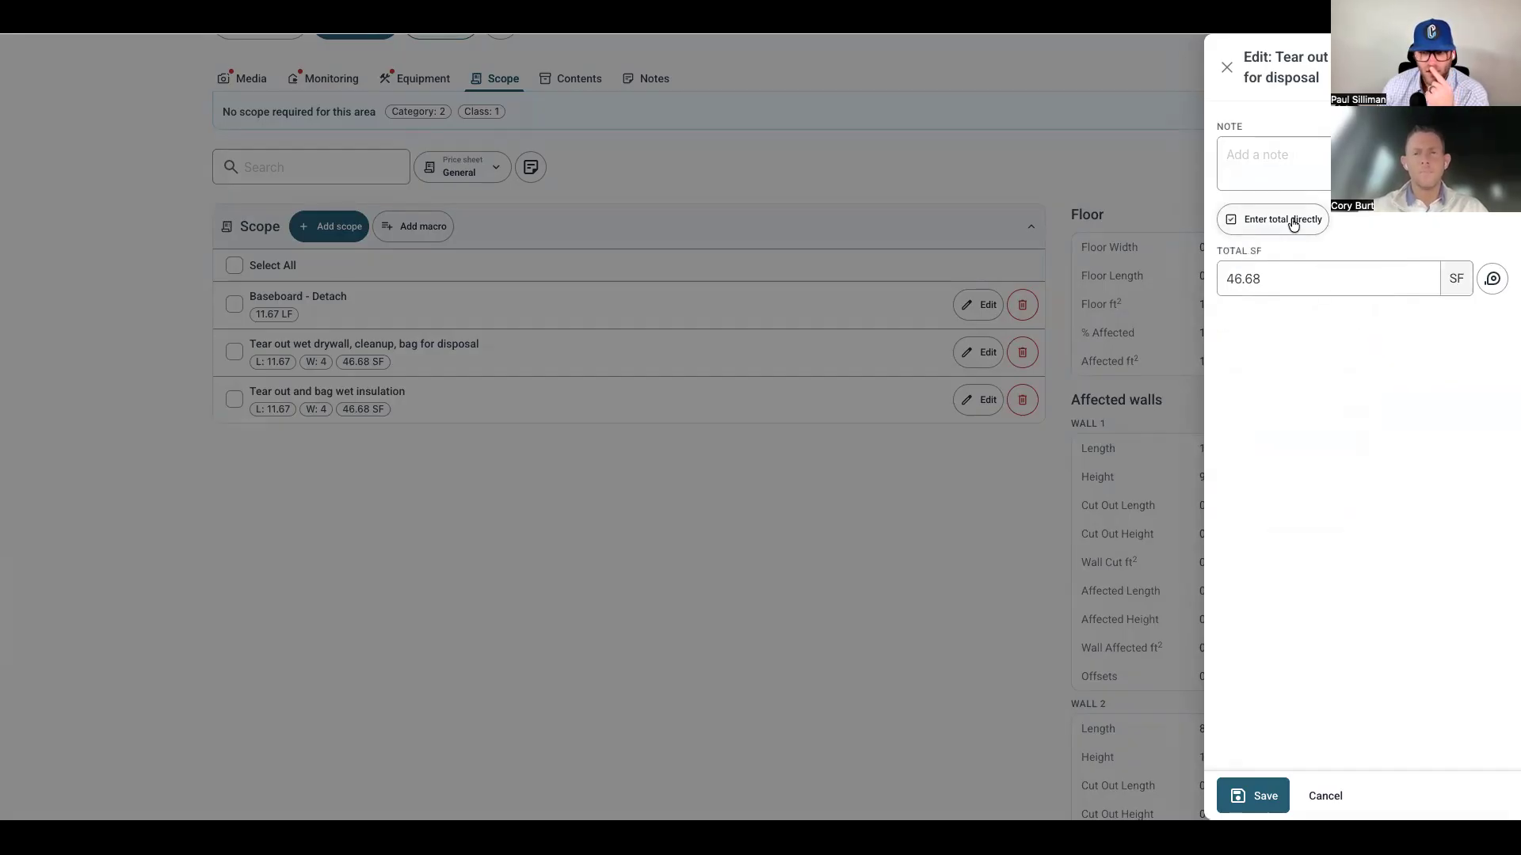
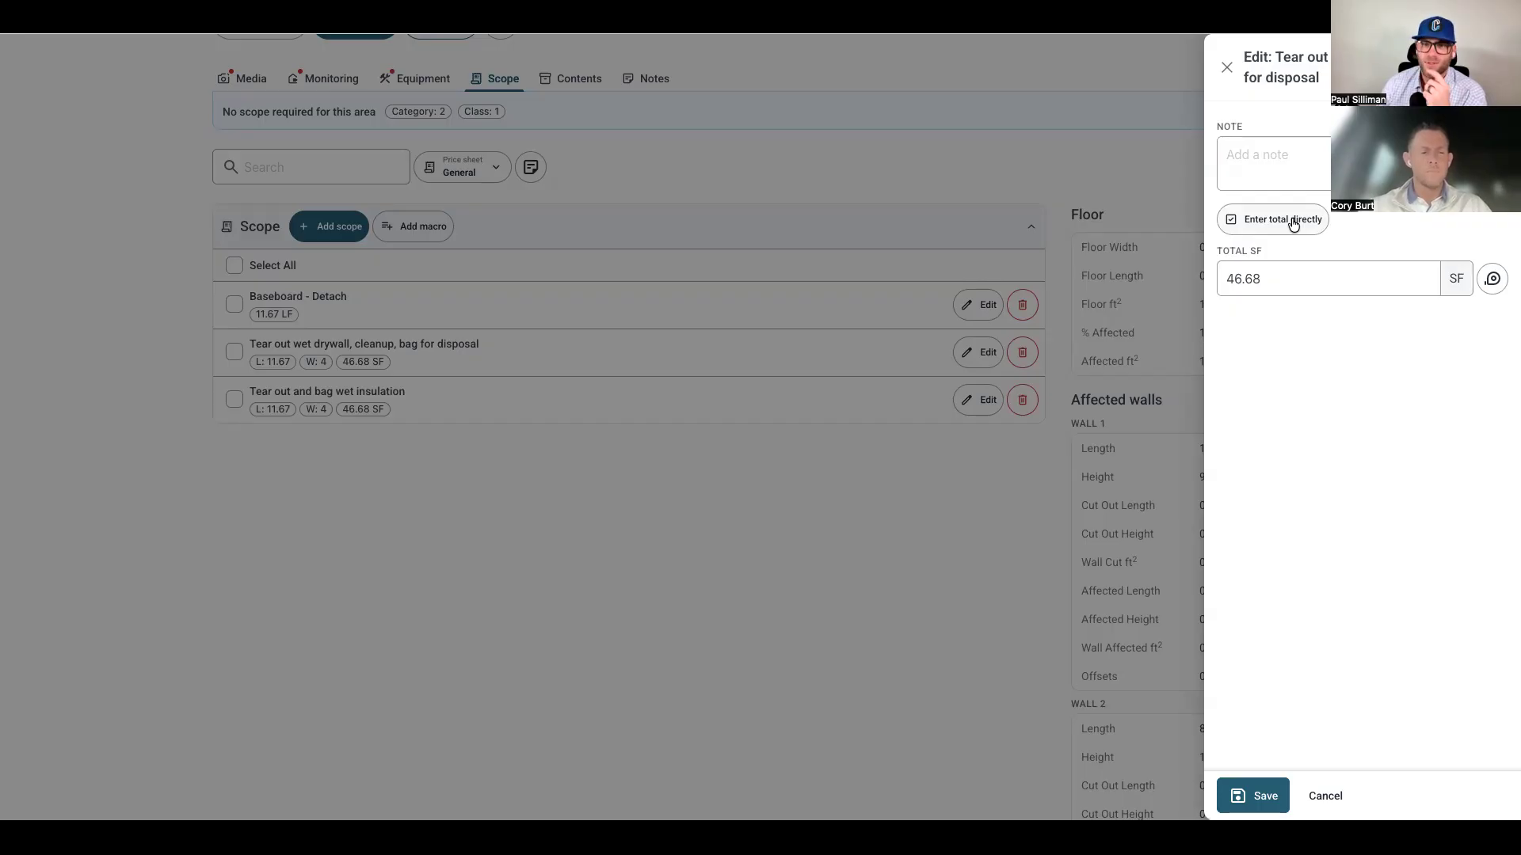
left_click(852, 511)
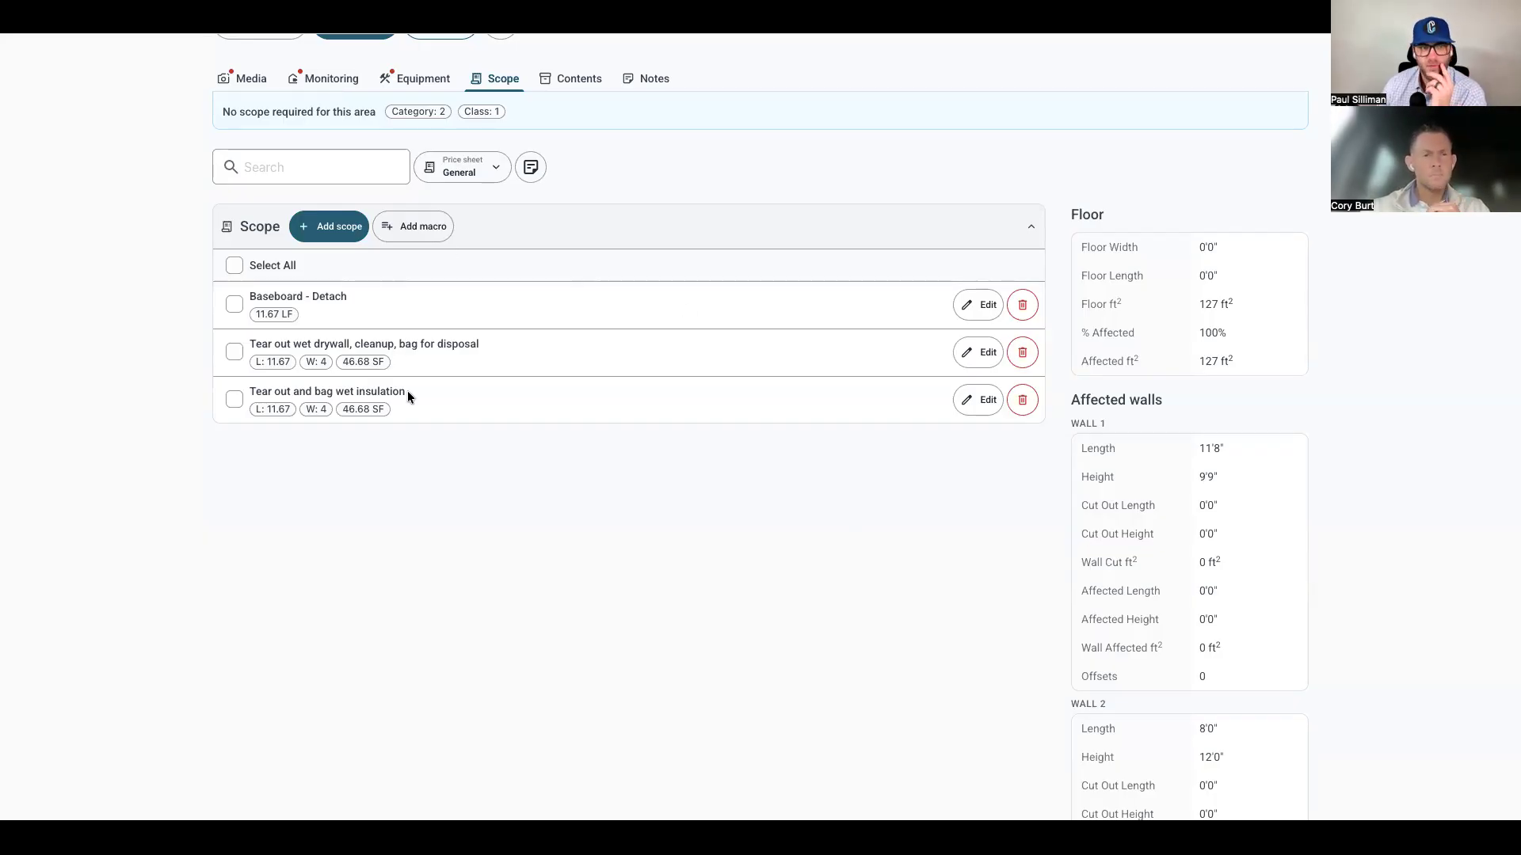
- Save all three Bedroom 1 scope items as a macro named Demo with the description "Drywall demo macro"
scroll(407, 391, "up", 2)
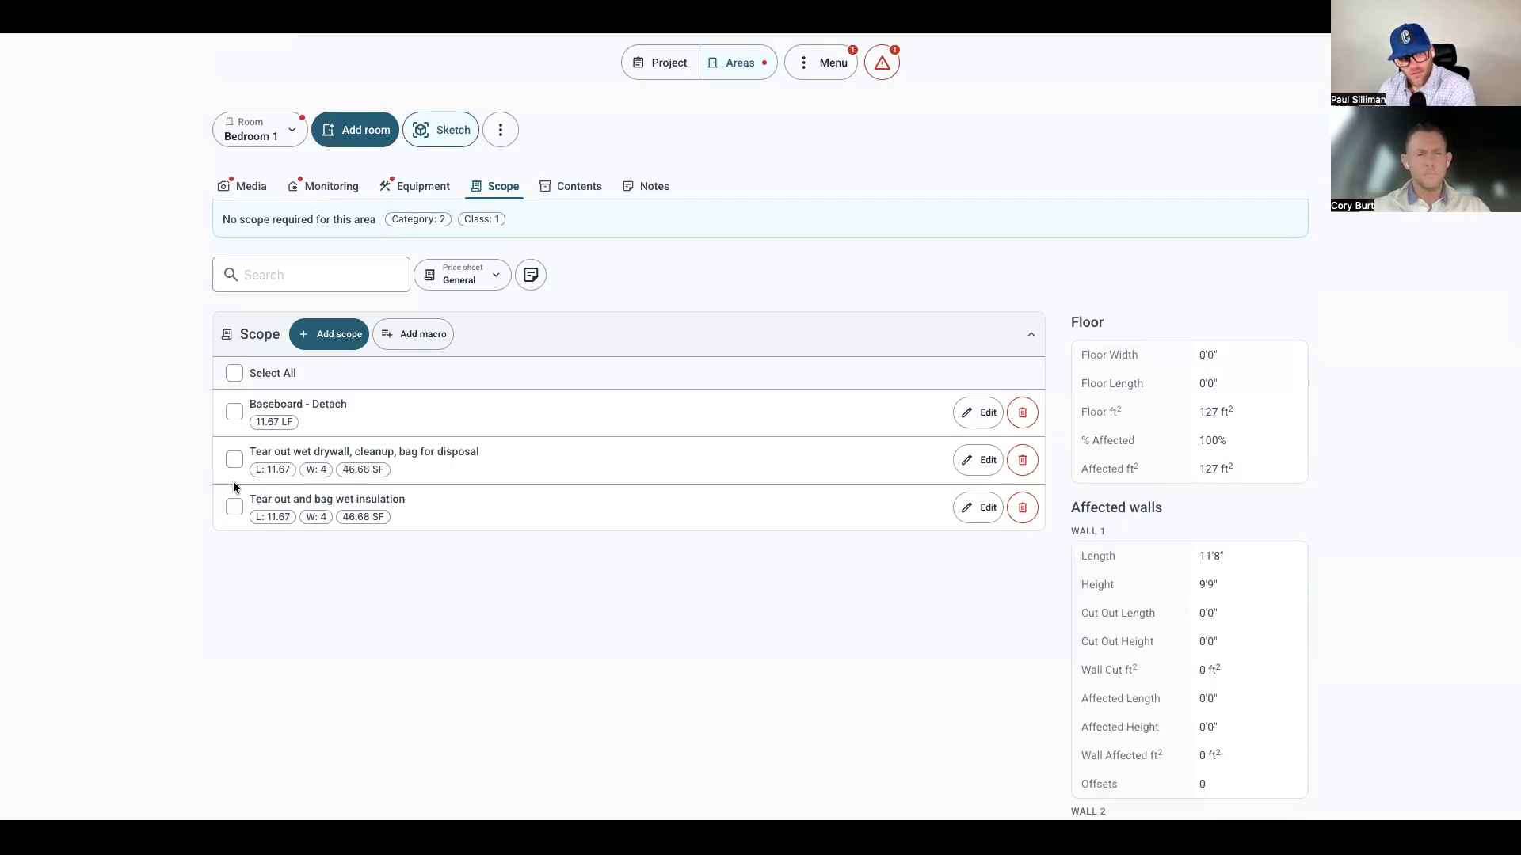
left_click(234, 375)
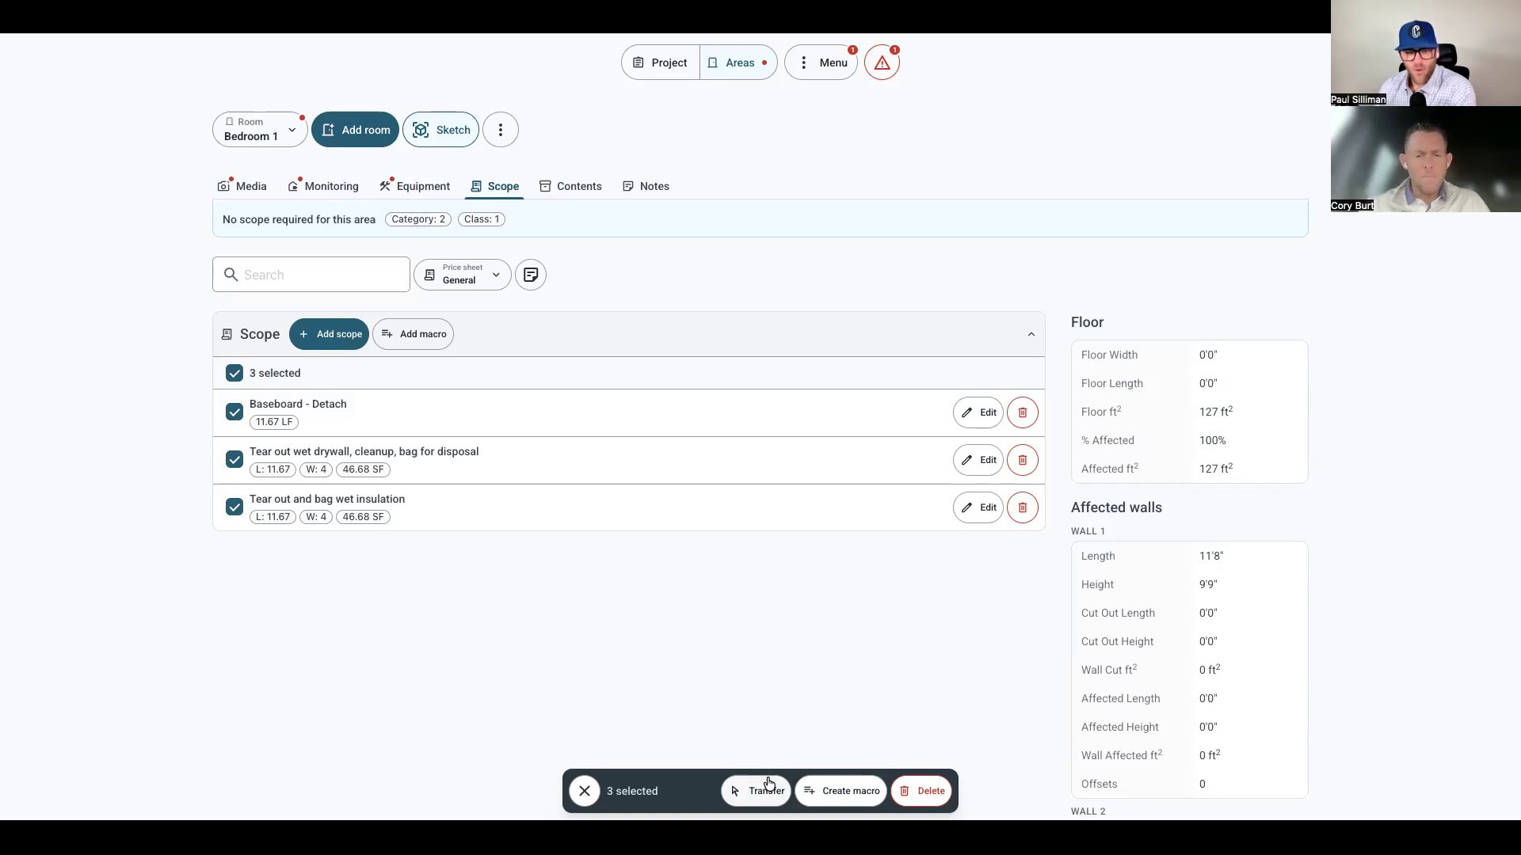
left_click(860, 792)
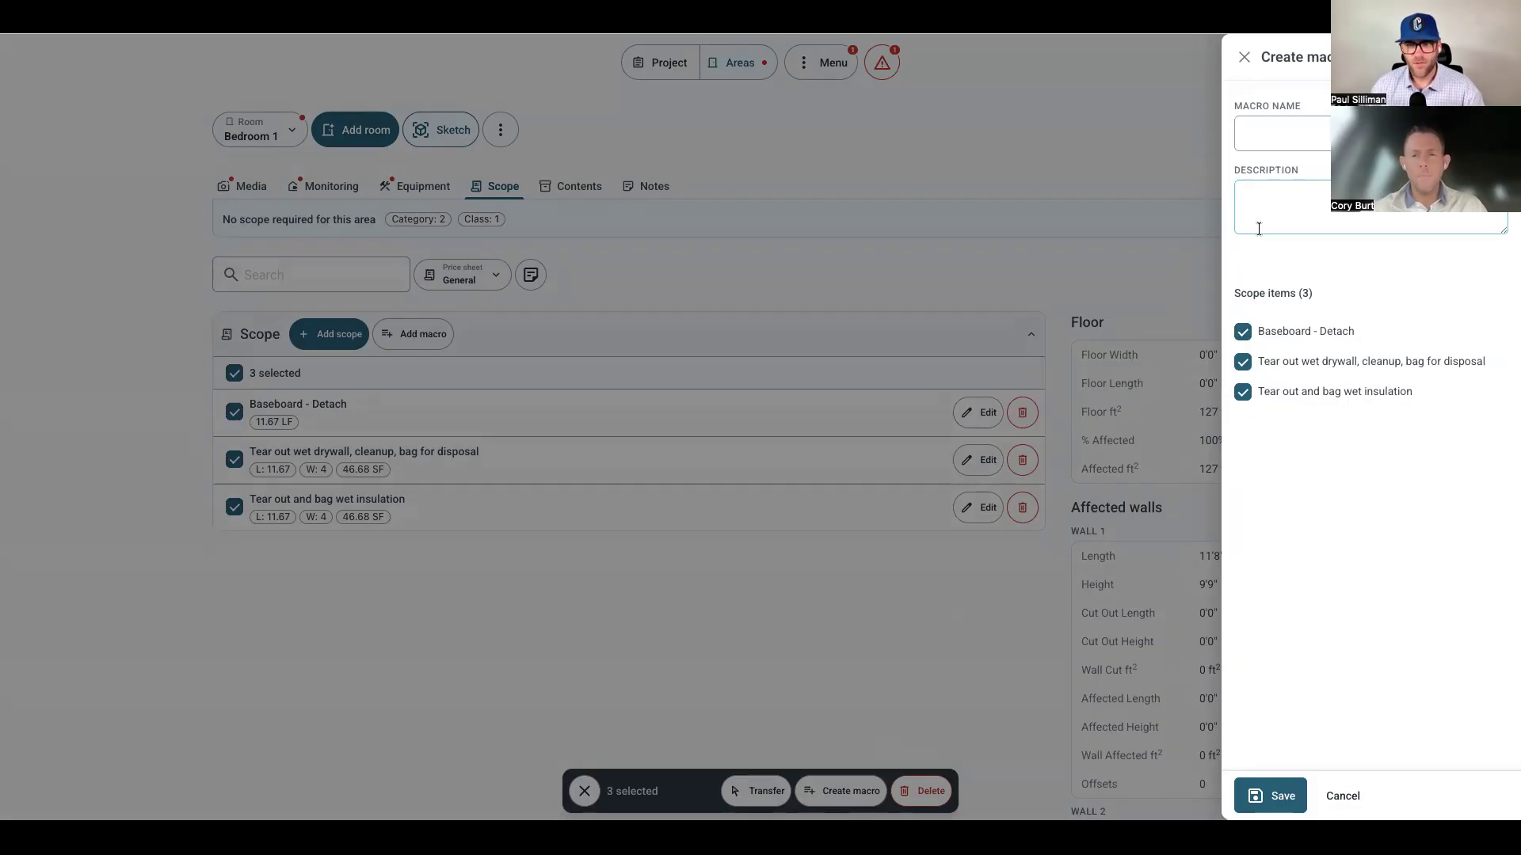
type("Demo ")
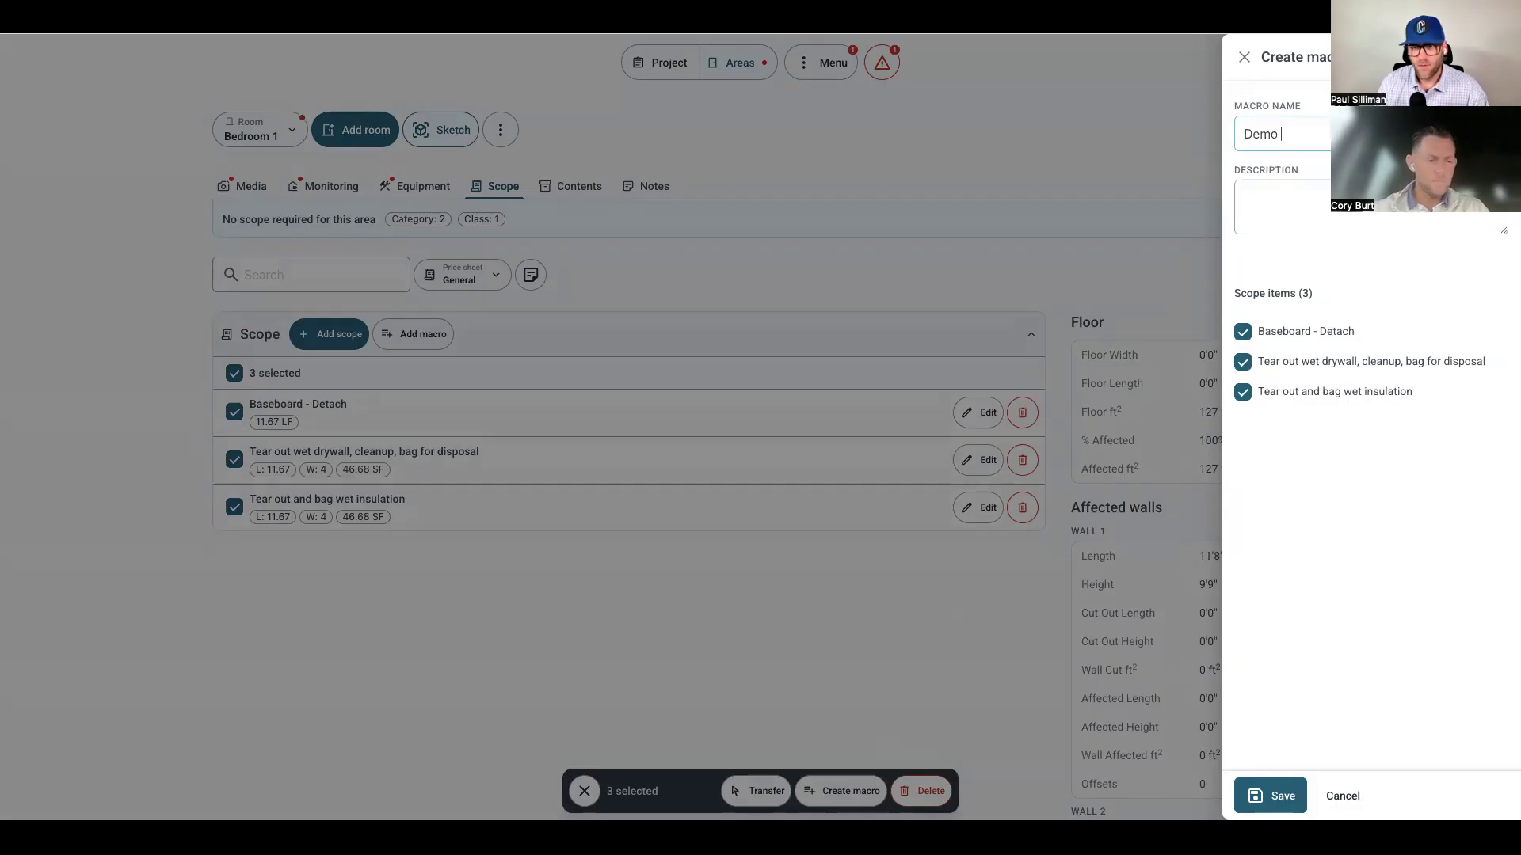
type("D")
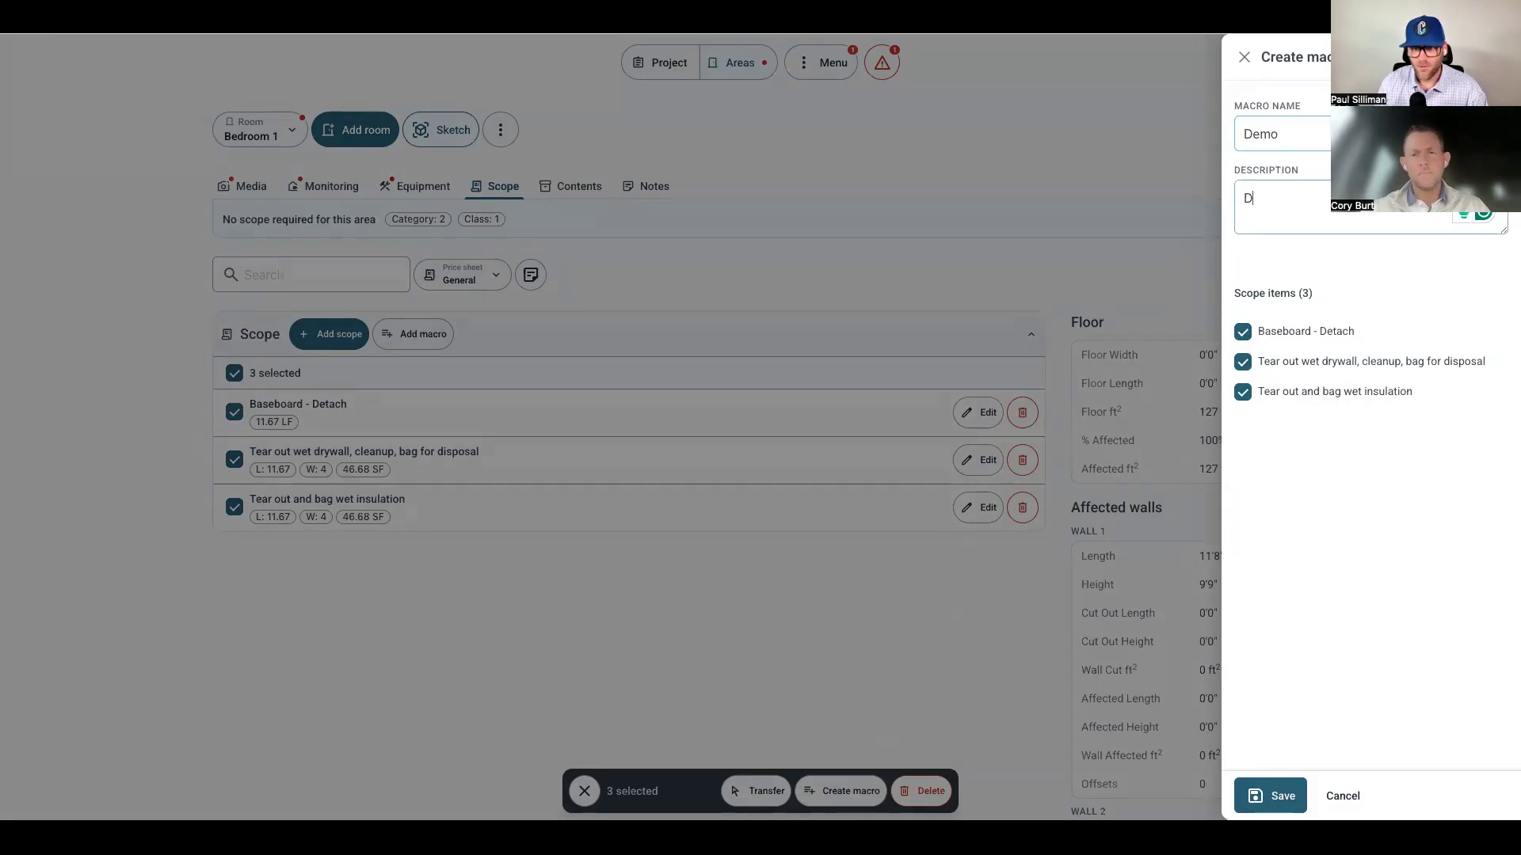
type("rywall demo m")
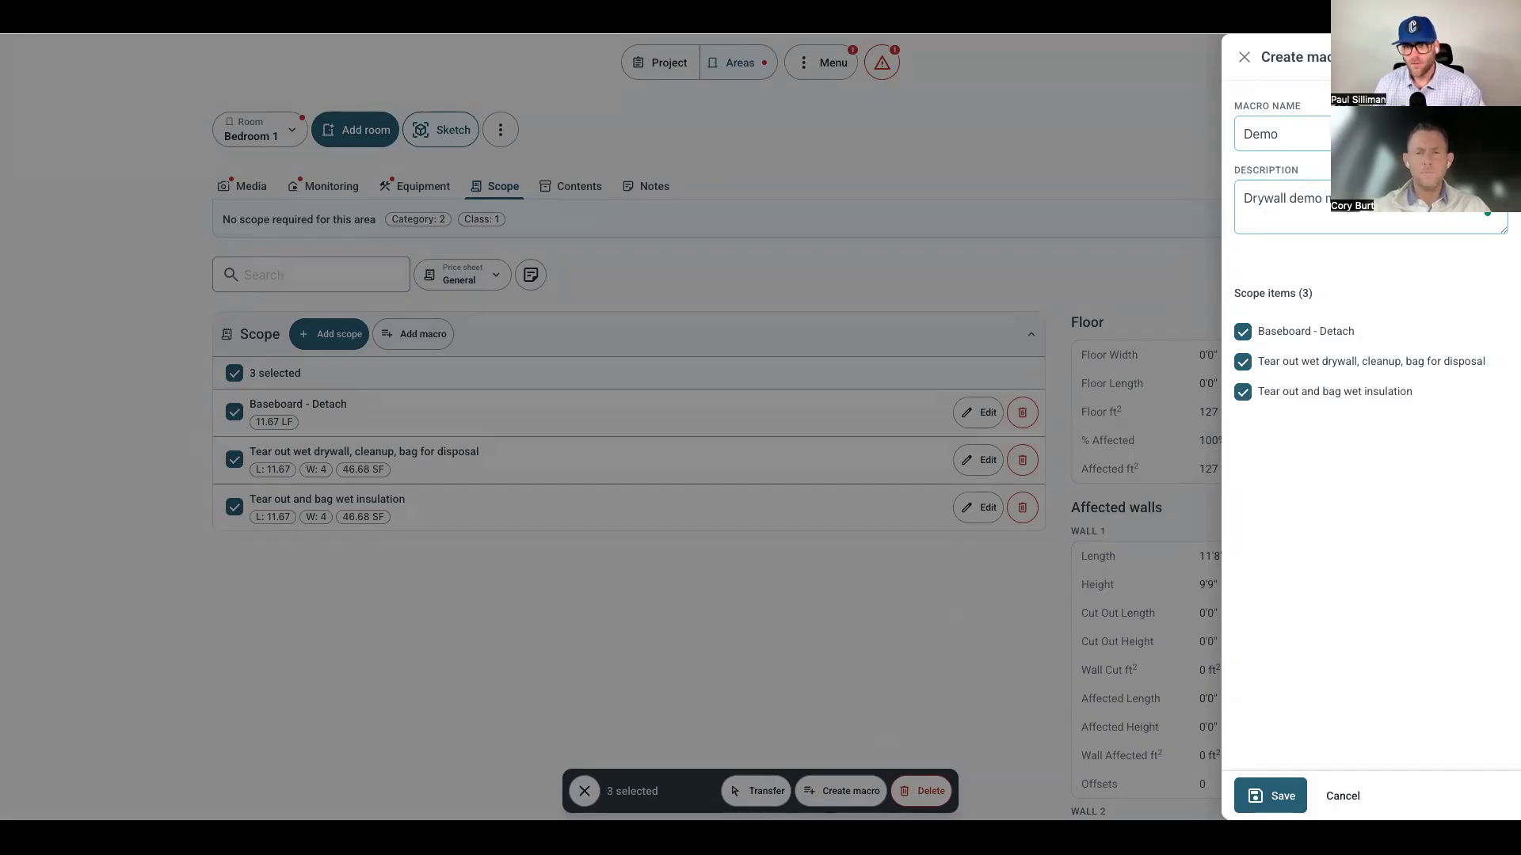
left_click(1270, 796)
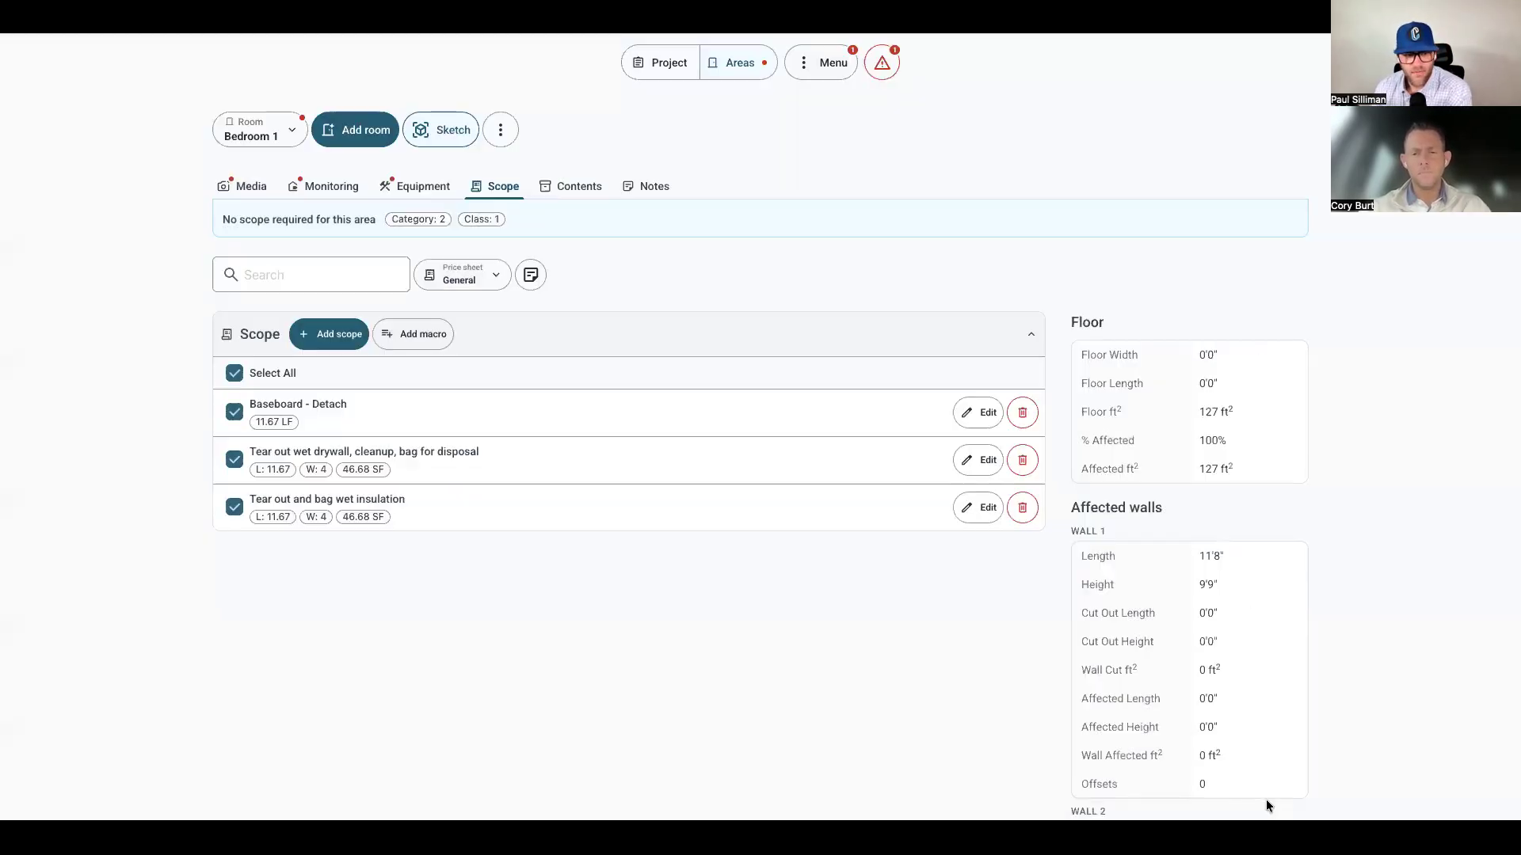
- Browse the available macros, search for "demo", review the items in the Demo macro, and close without adding them
left_click(420, 333)
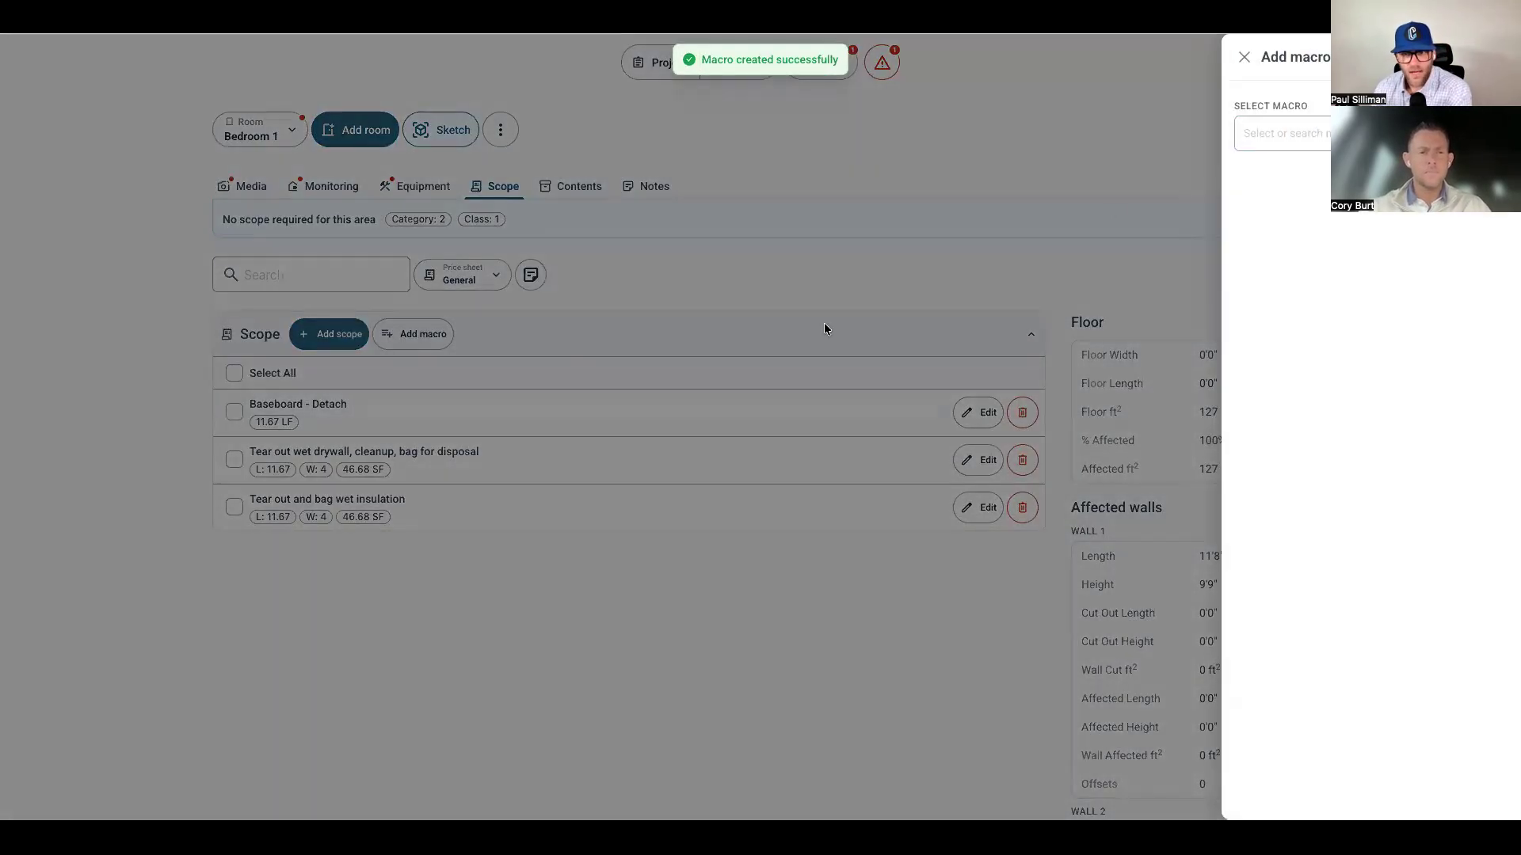
left_click(1311, 132)
scroll(1407, 237, "down", 1)
scroll(1408, 235, "down", 5)
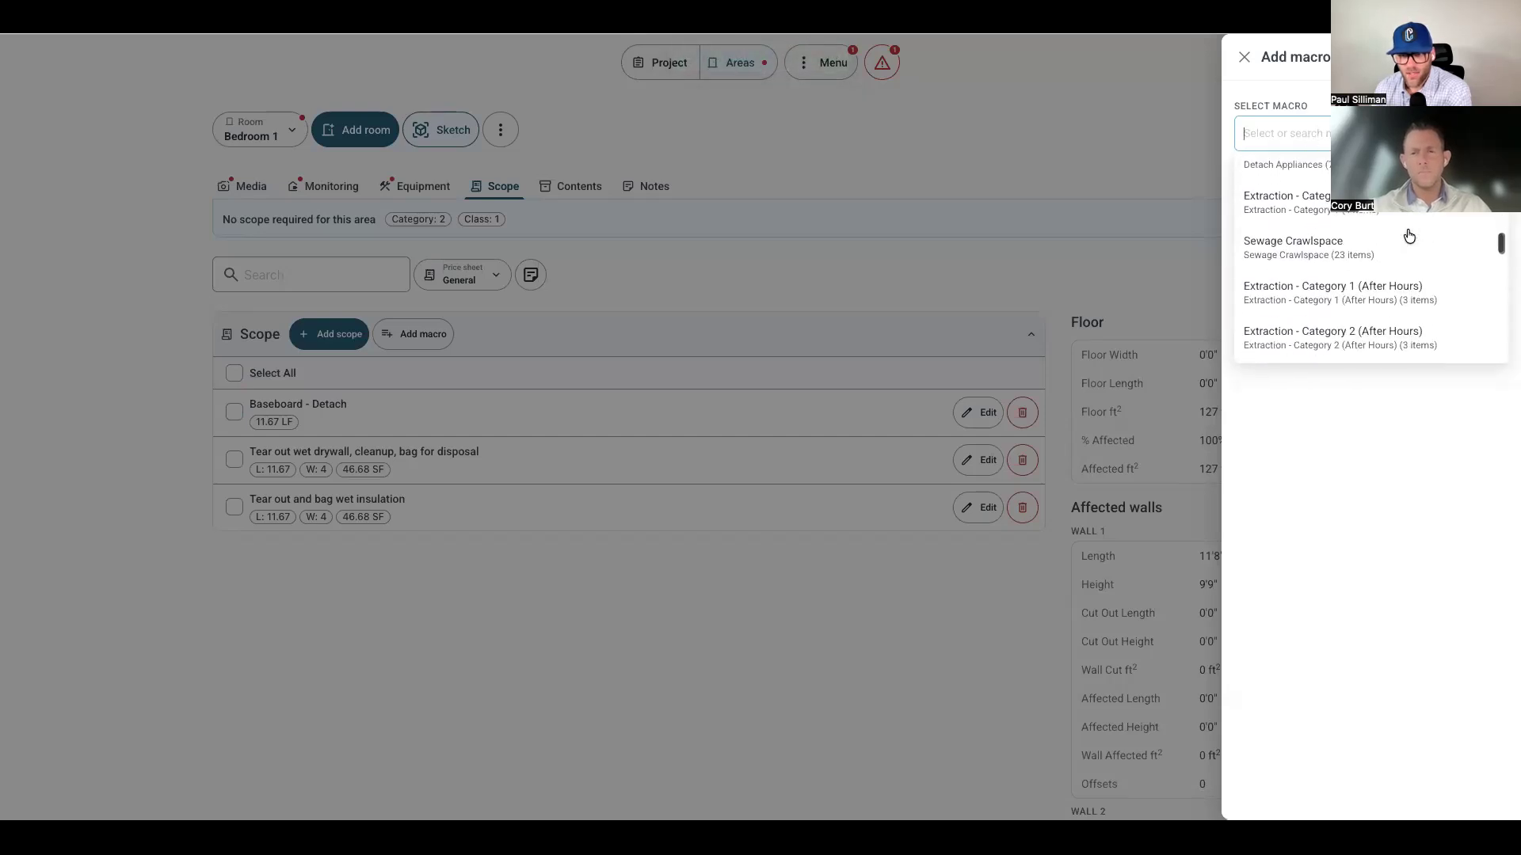
scroll(1408, 235, "down", 6)
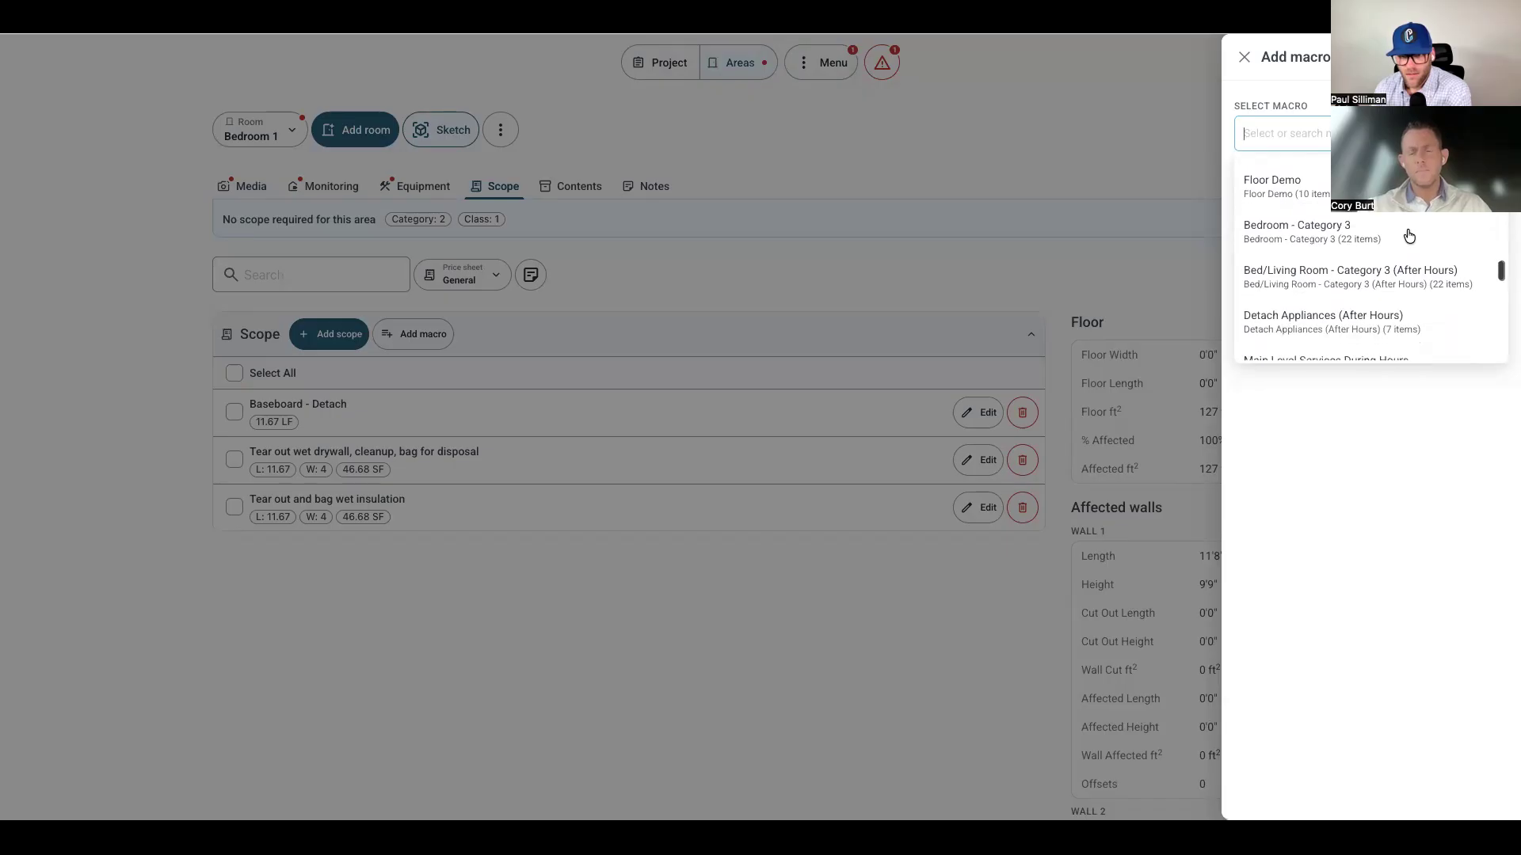
scroll(1408, 236, "down", 5)
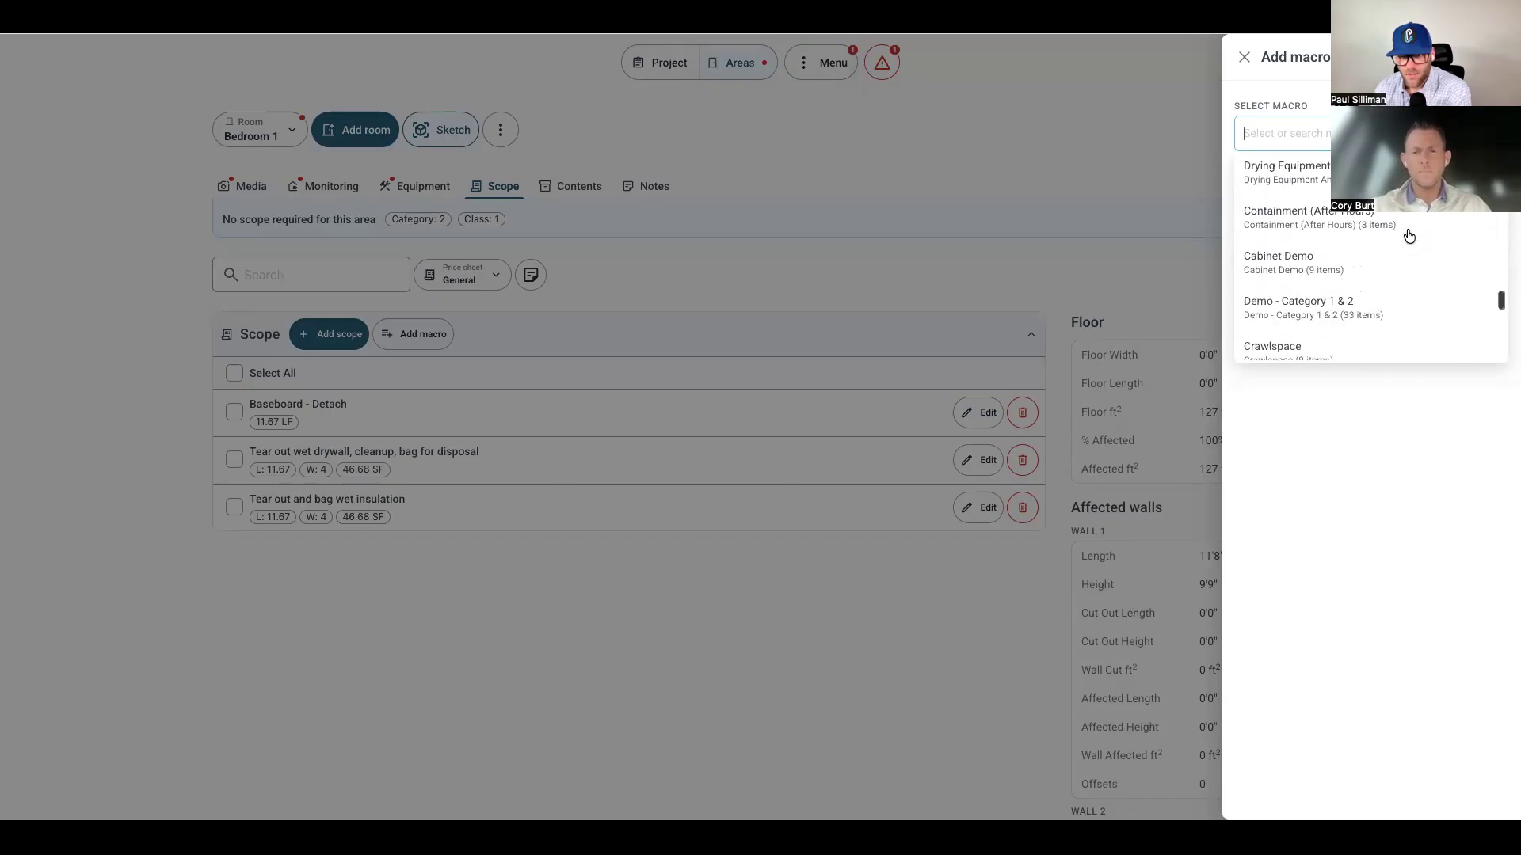
scroll(1408, 235, "down", 6)
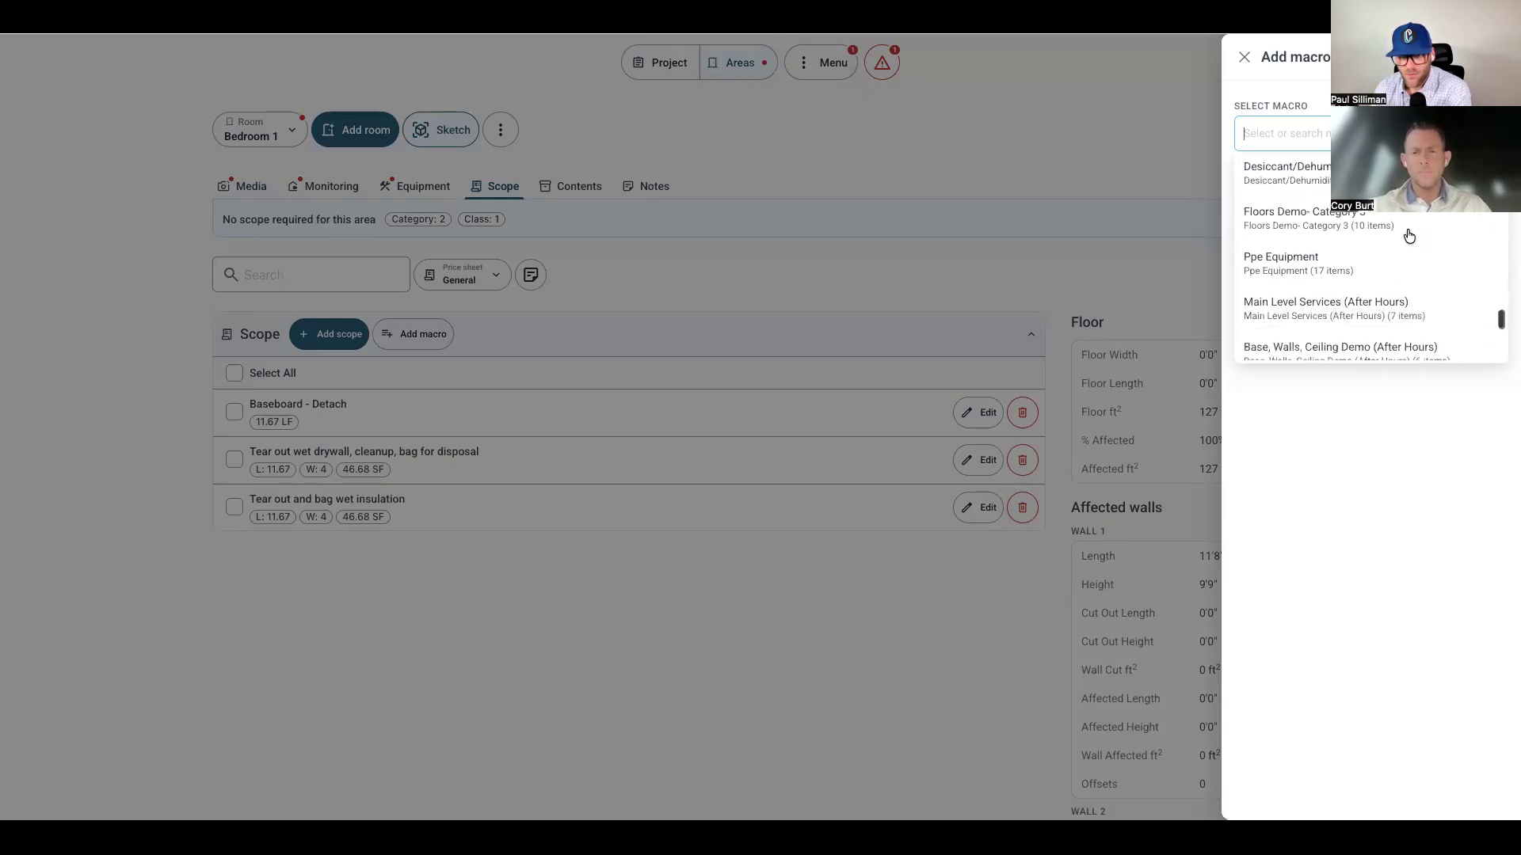
type("d")
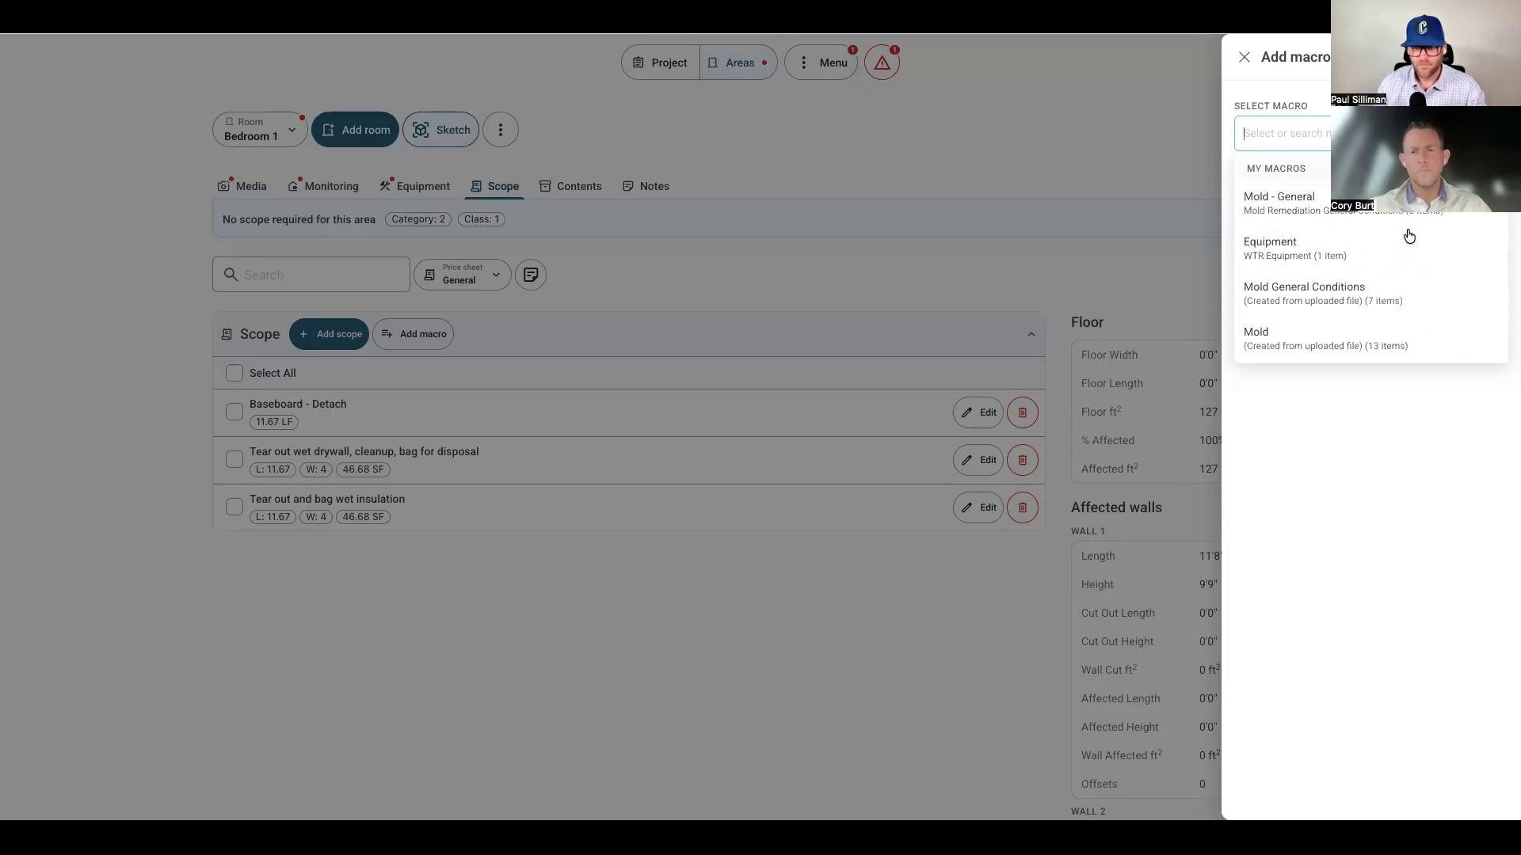
type("emo")
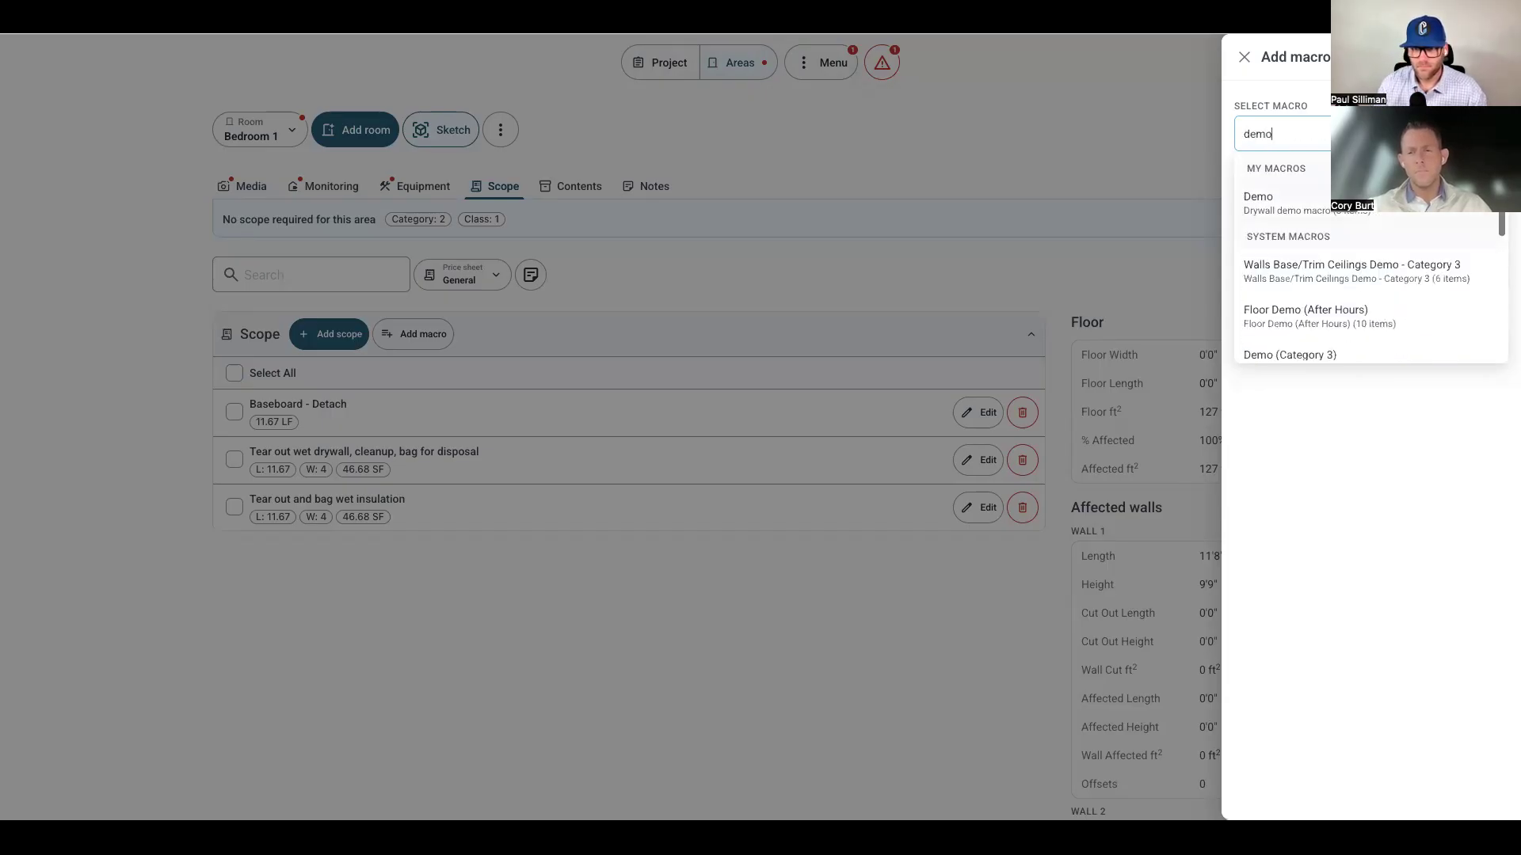
left_click(1411, 213)
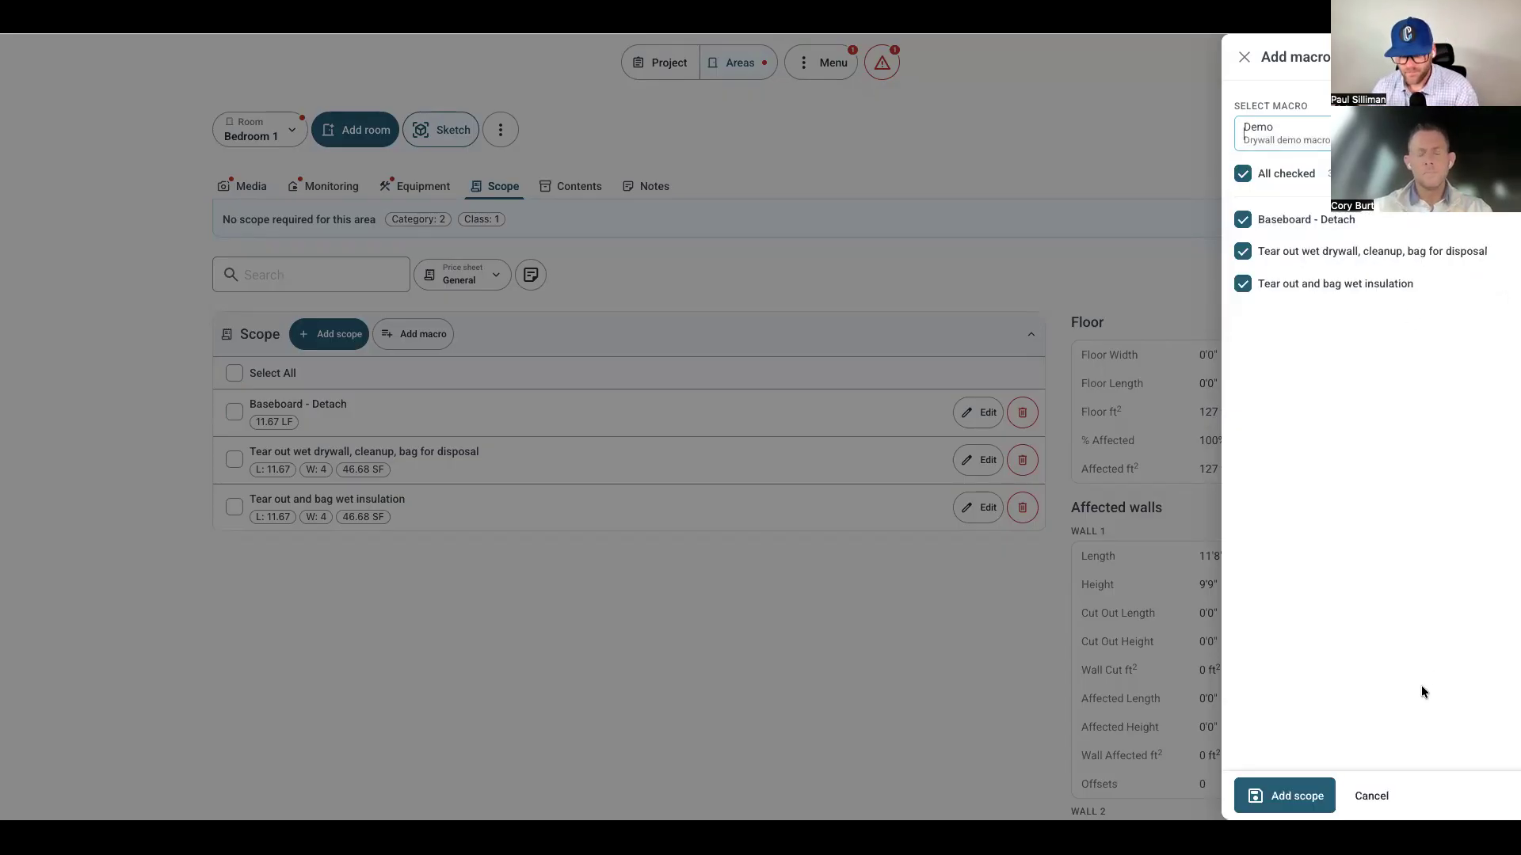
left_click(1378, 787)
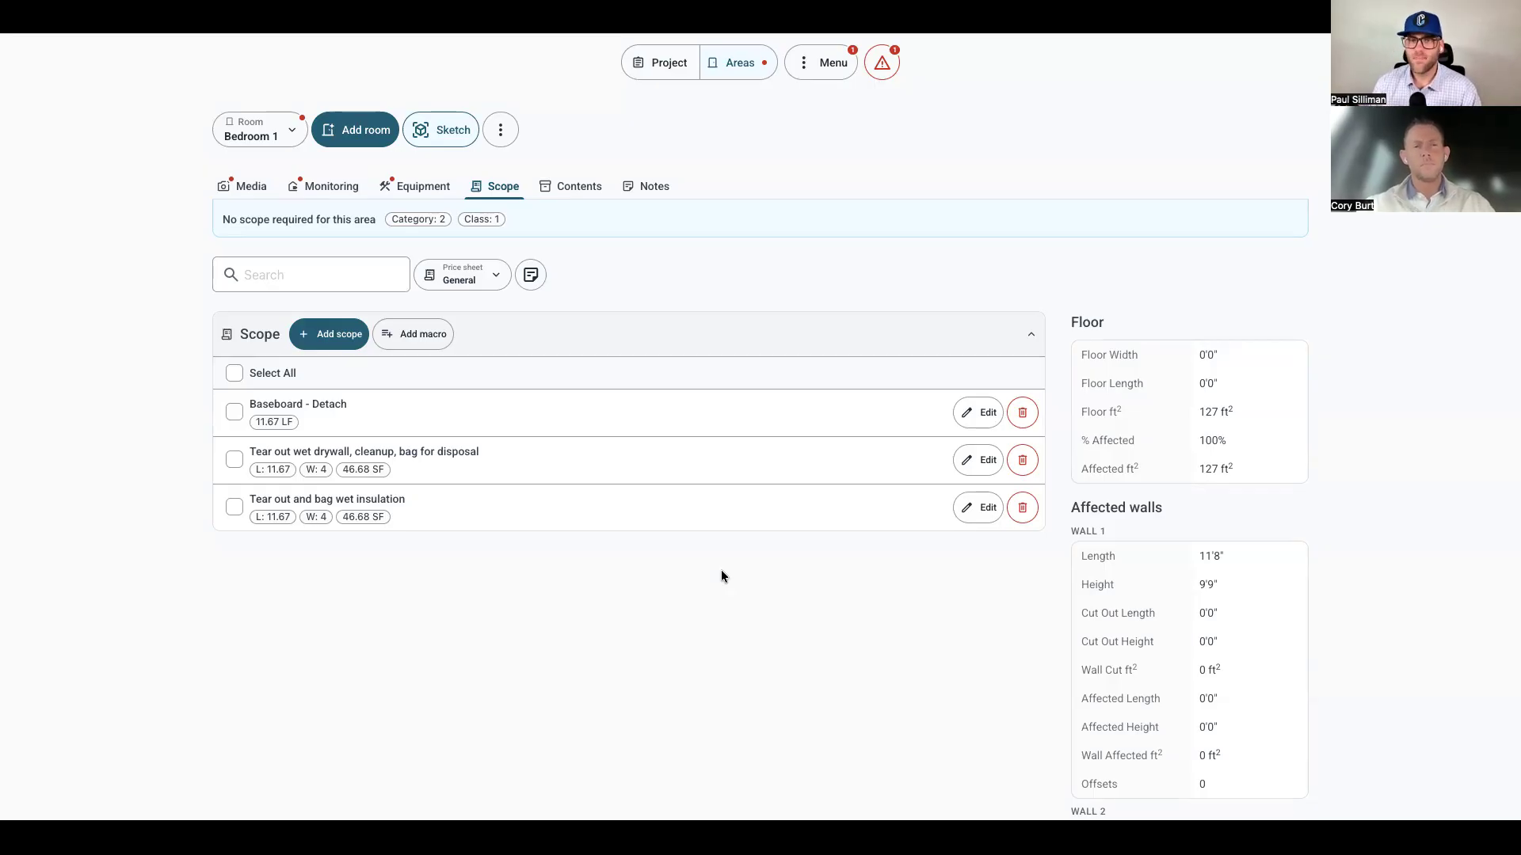
- Enable scope costs in the project's settings and return to Bedroom 1's scope
scroll(721, 576, "up", 1)
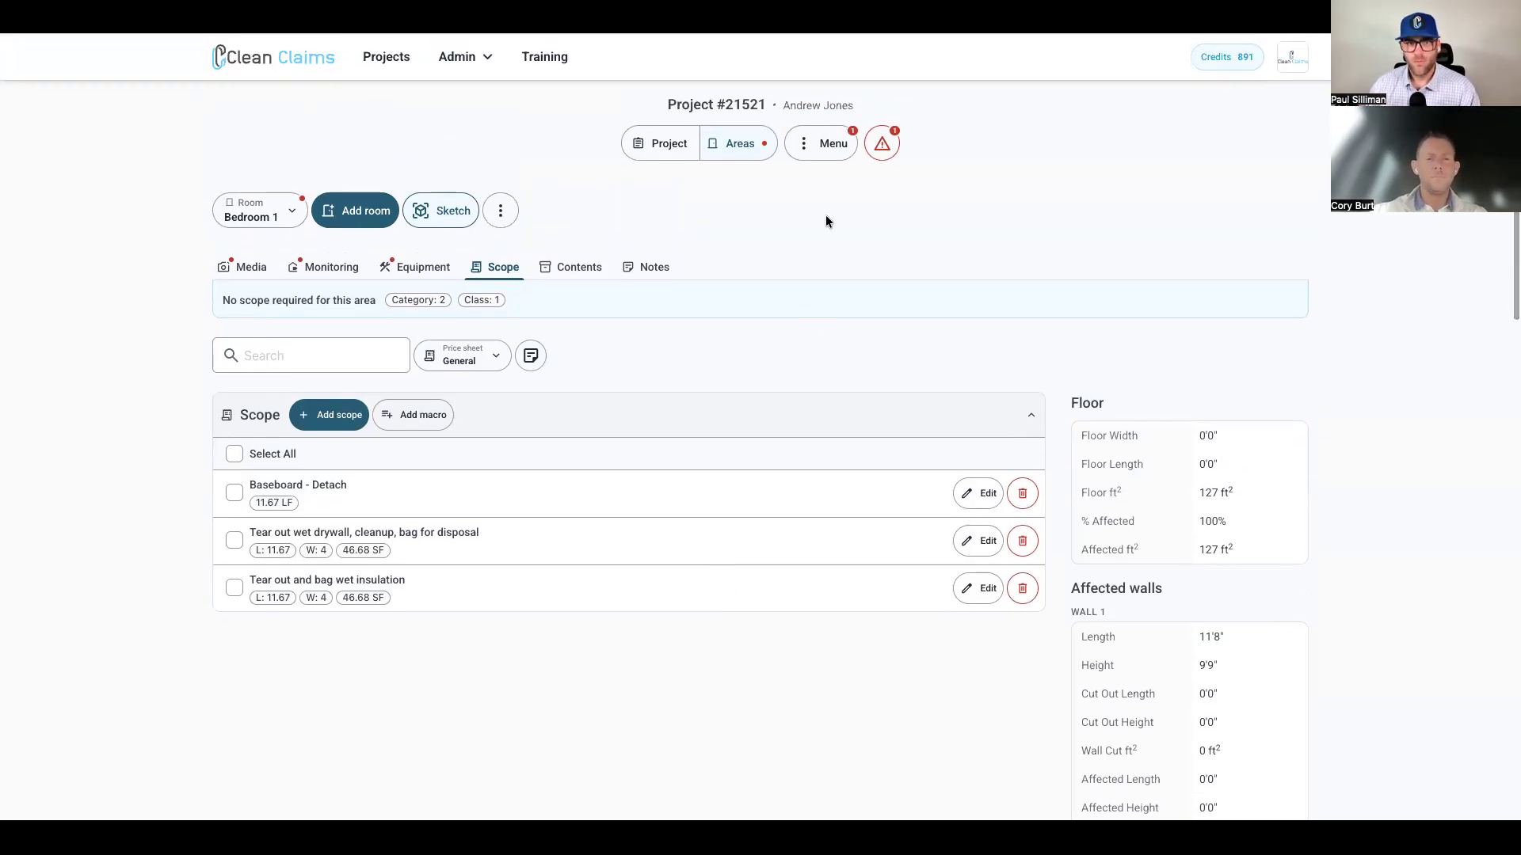
left_click(817, 145)
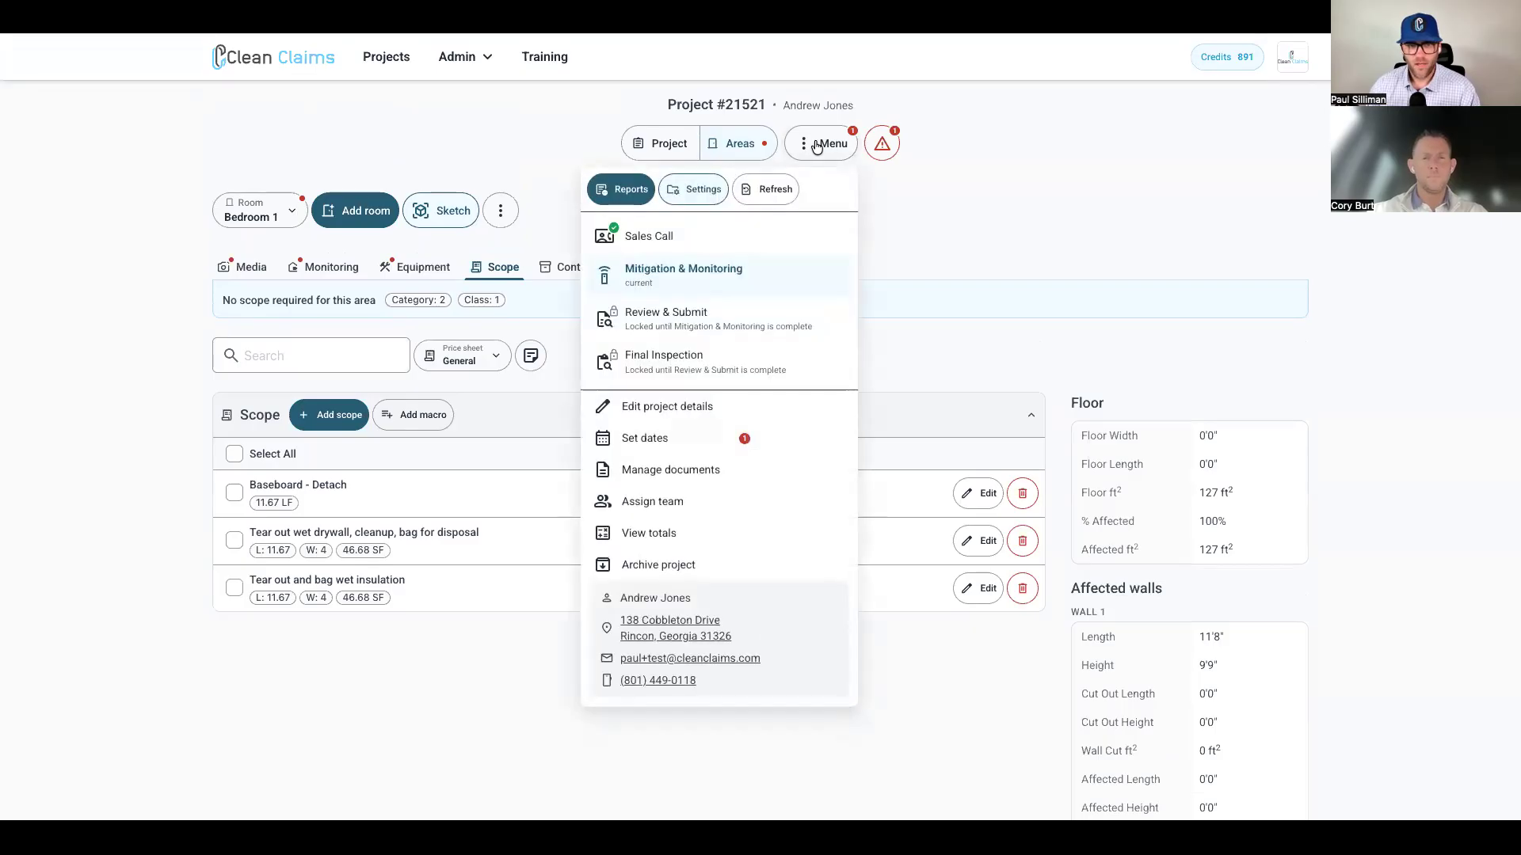
left_click(694, 187)
left_click(438, 559)
left_click(278, 800)
left_click(368, 799)
left_click(432, 796)
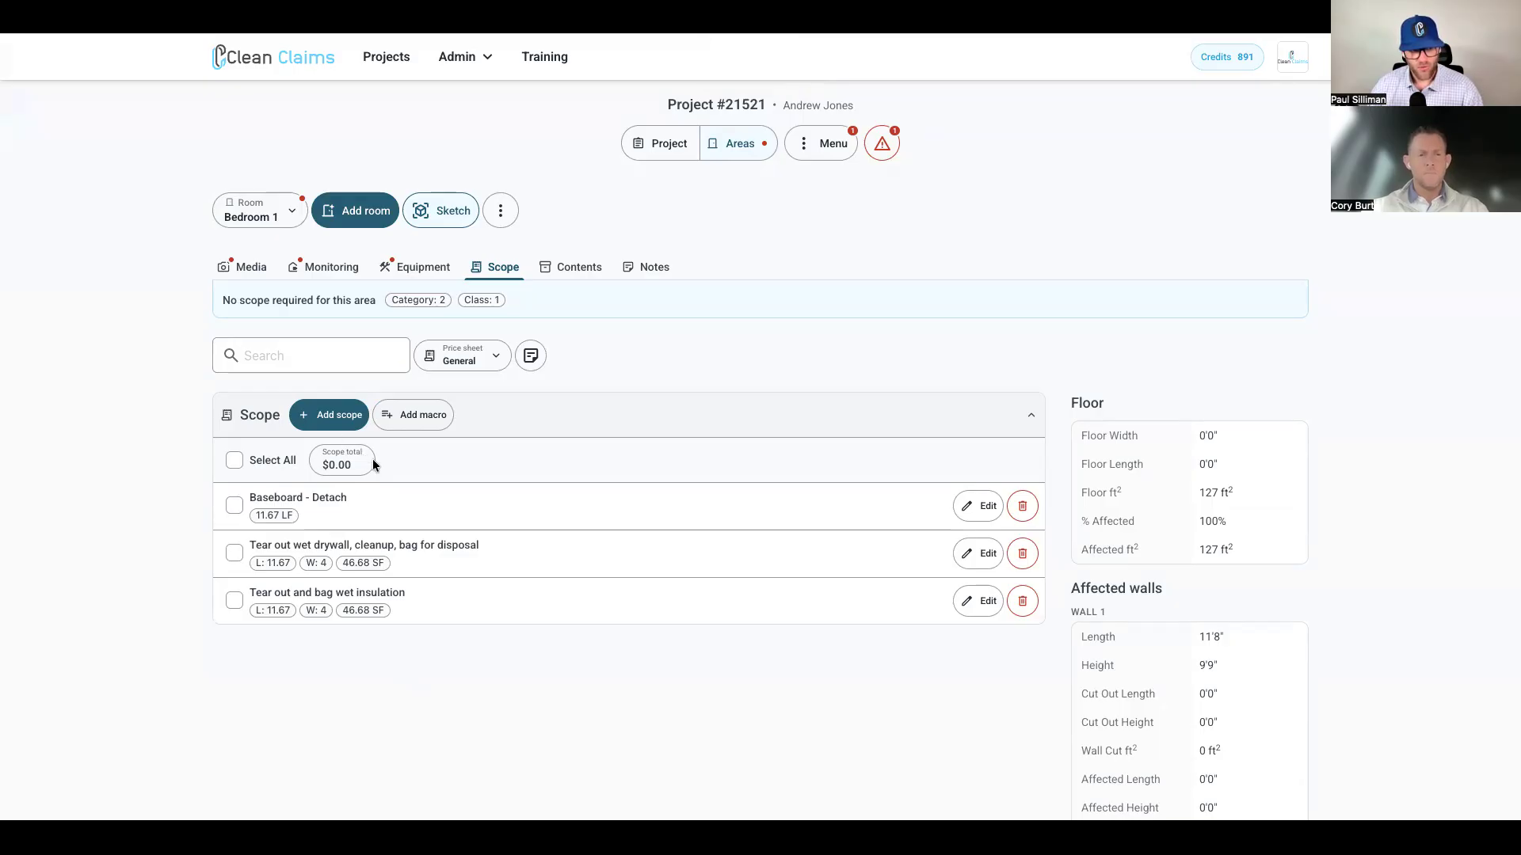
- In the project-level scope, set the Tyvek suits' unit cost to $1 and save the item
left_click(670, 161)
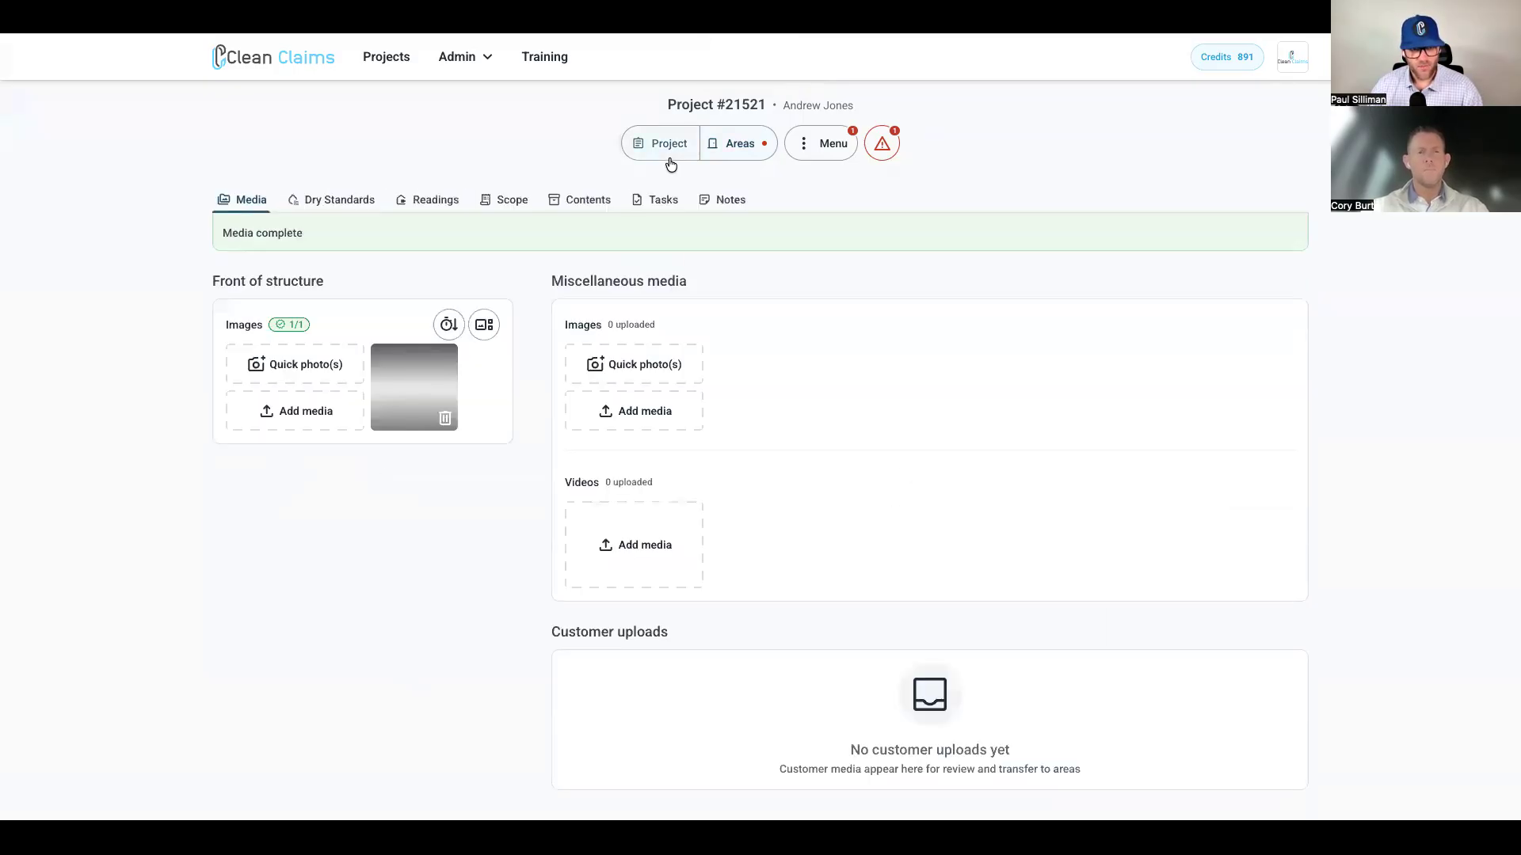
left_click(484, 204)
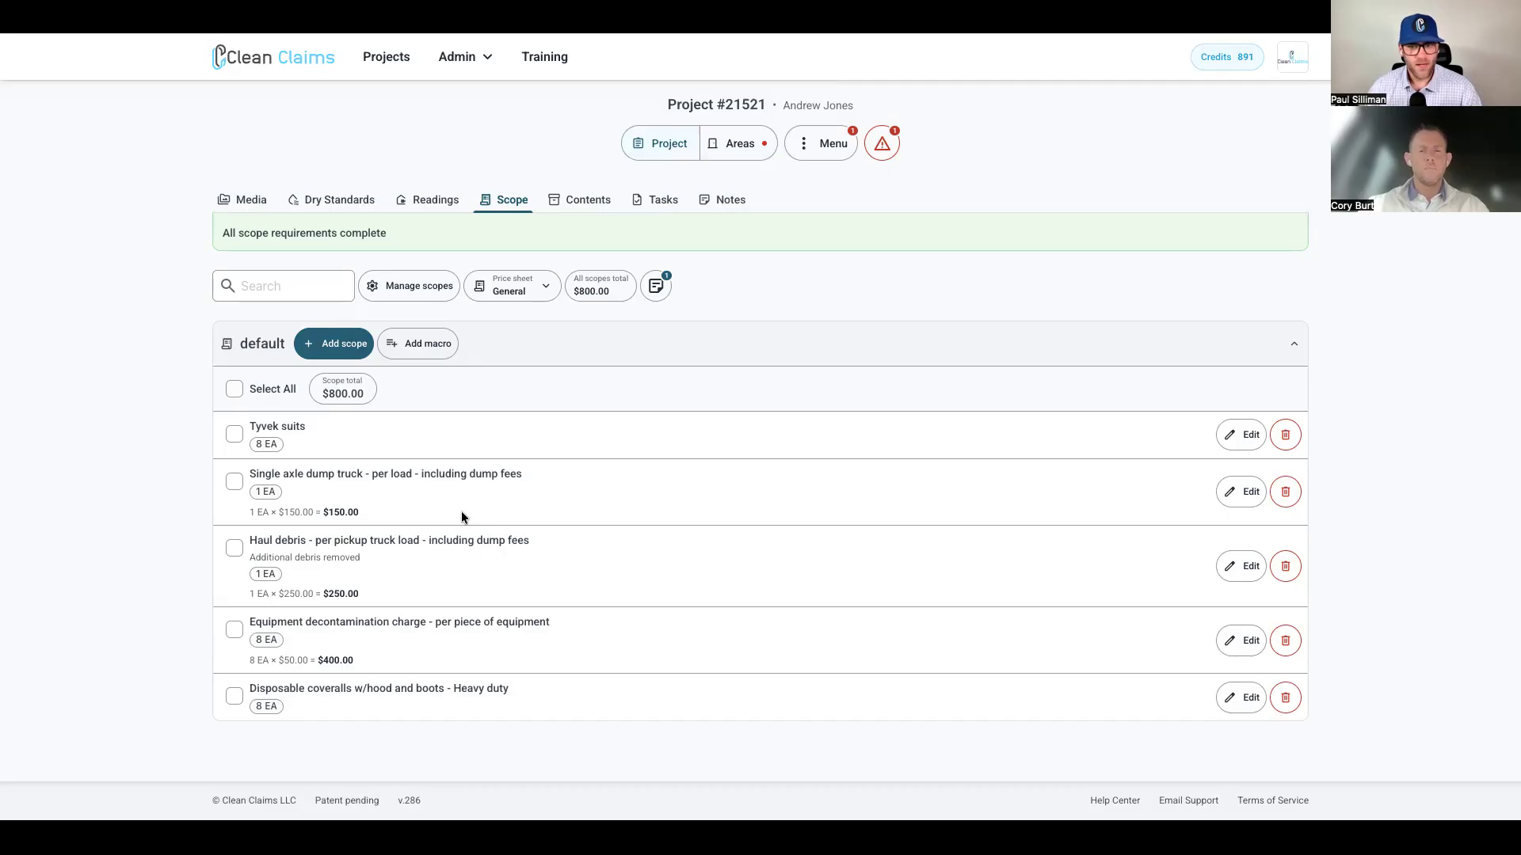
left_click(1235, 432)
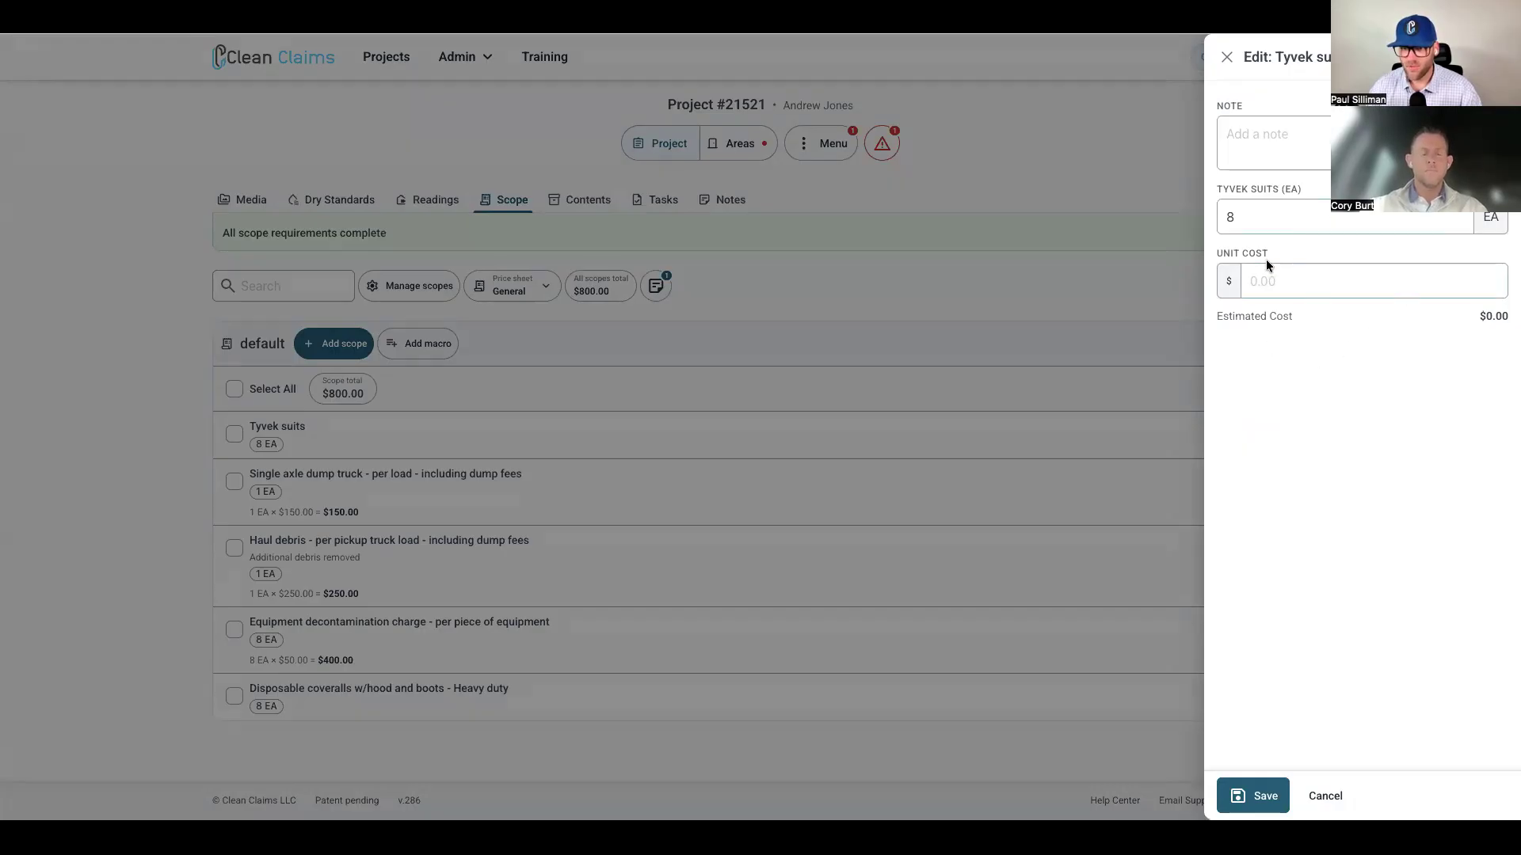
left_click(1304, 282)
type("1")
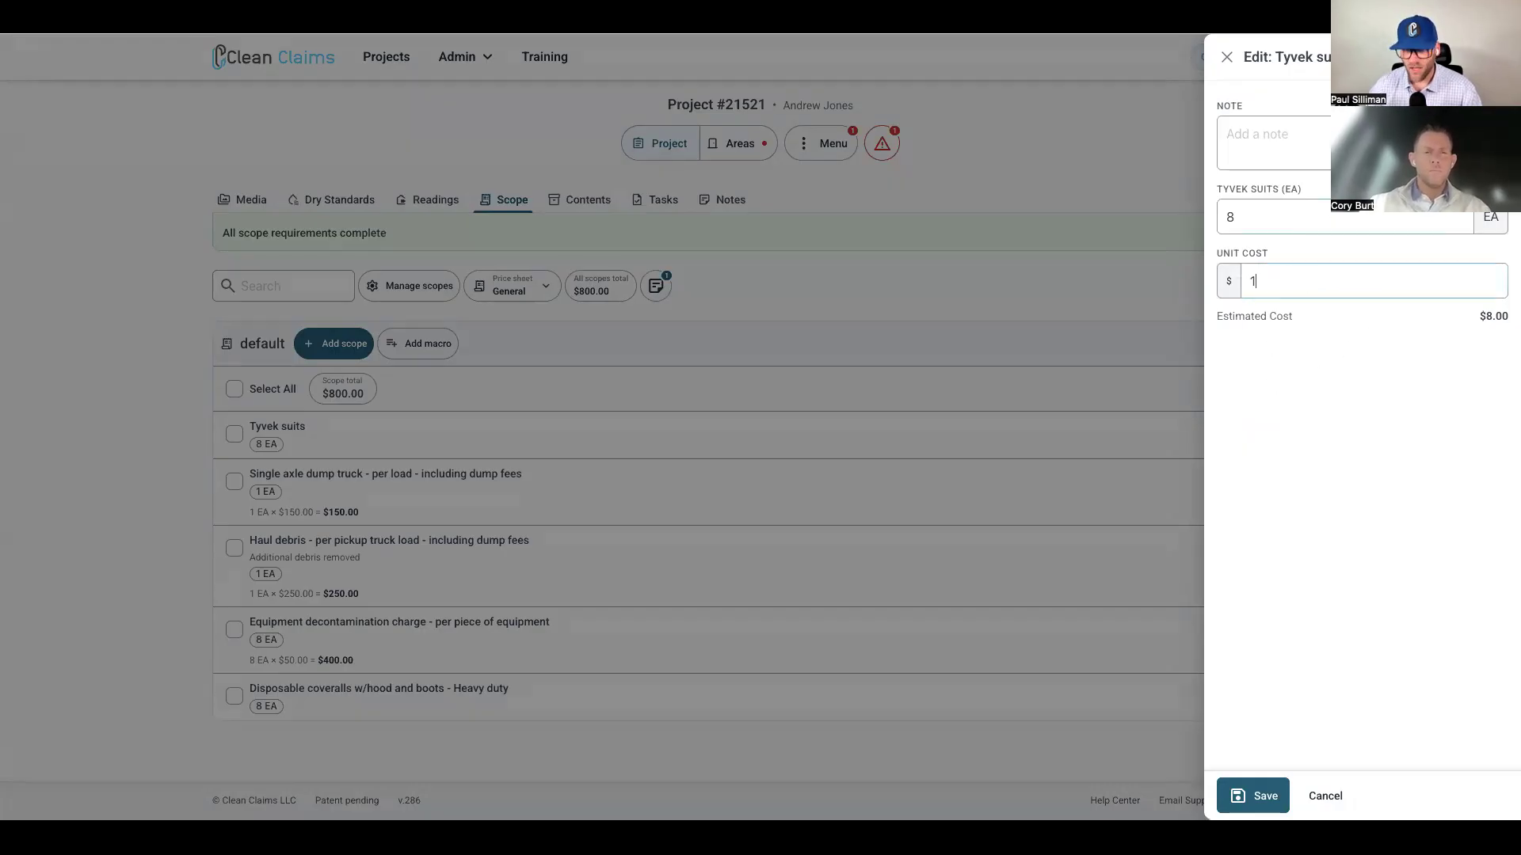
left_click(1261, 796)
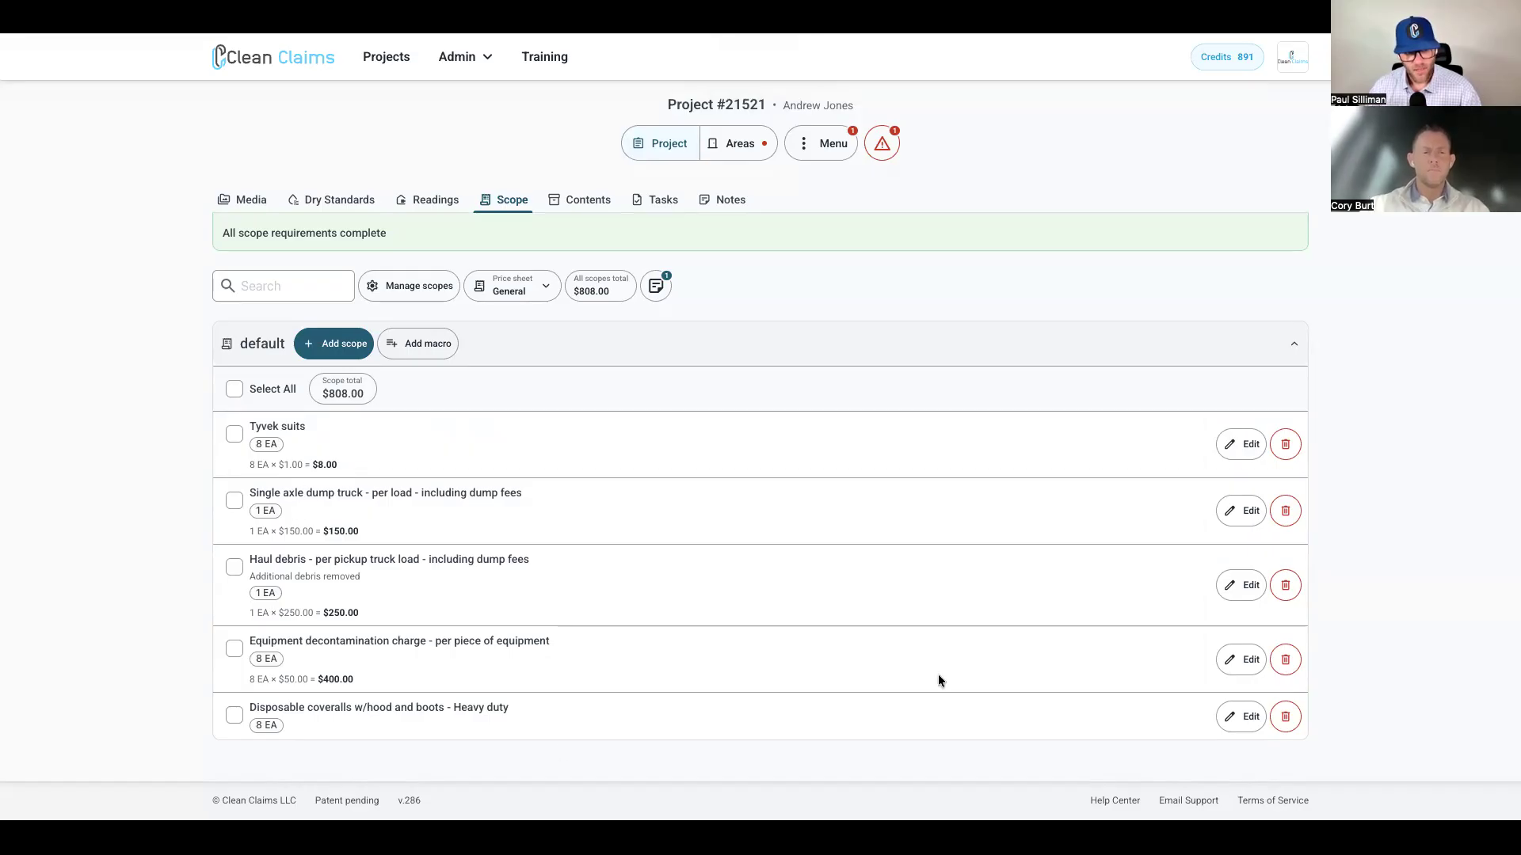
- Set the heavy duty disposable coveralls' unit cost to $0.50 and save the item
left_click(1246, 718)
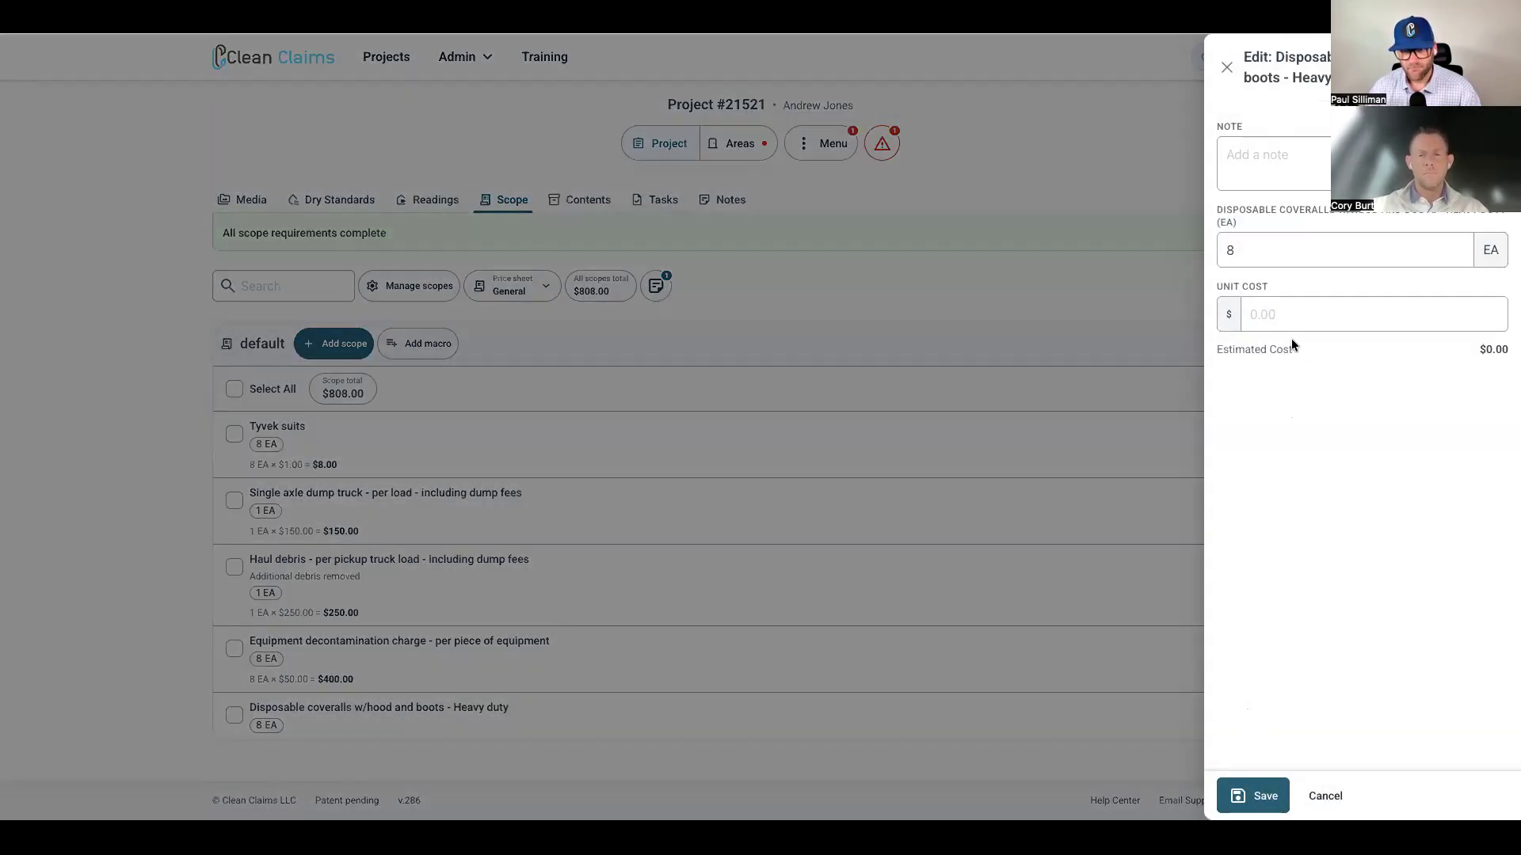
type(".50")
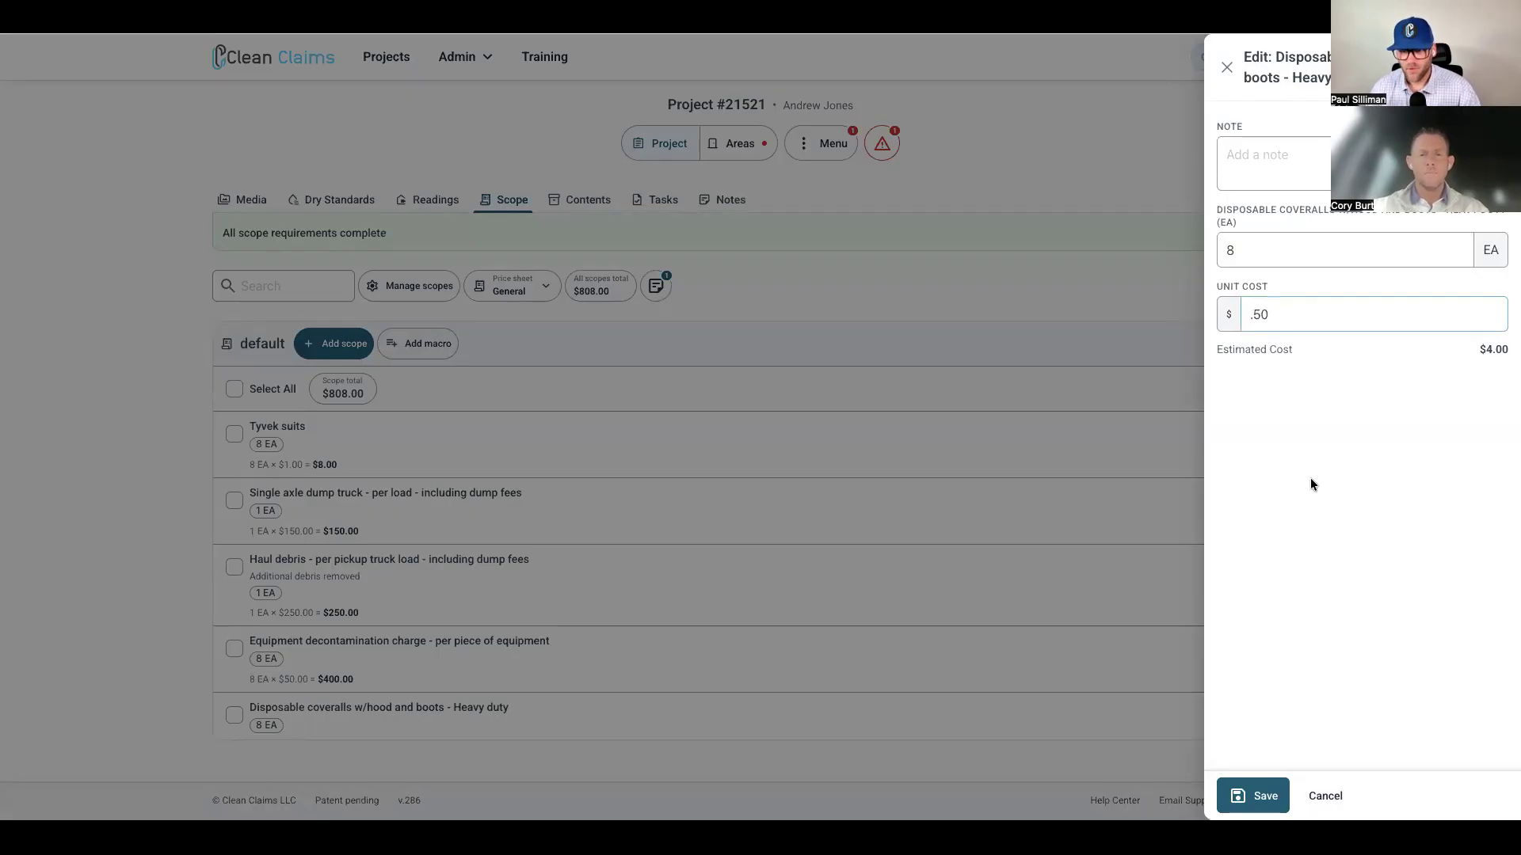
left_click(1259, 796)
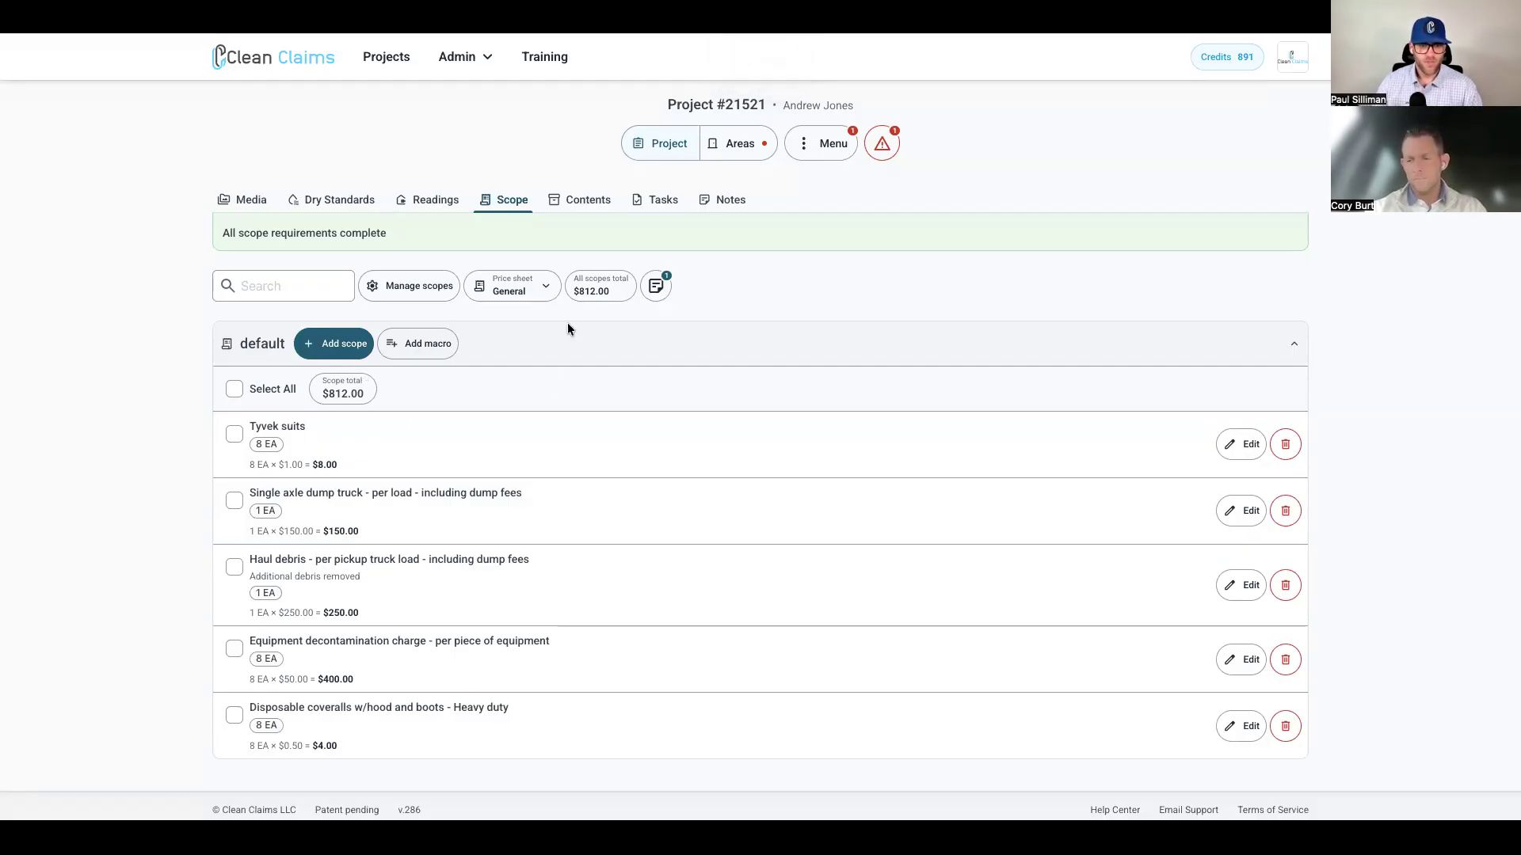
- In the Office room's scope, set the Baseboard - Detach unit cost to $2, save, and reload the page
left_click(740, 157)
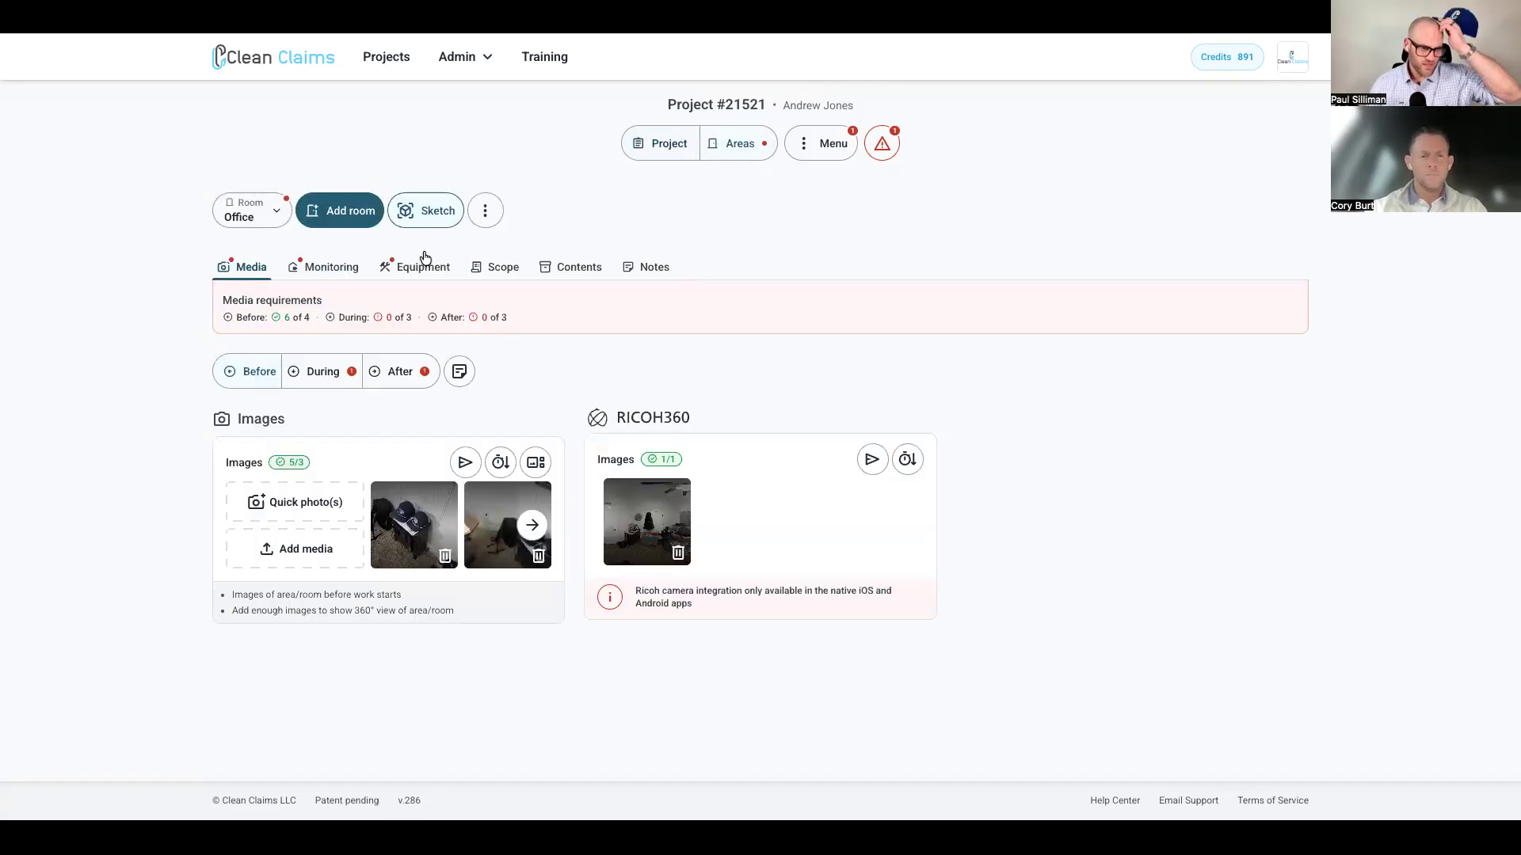
left_click(505, 269)
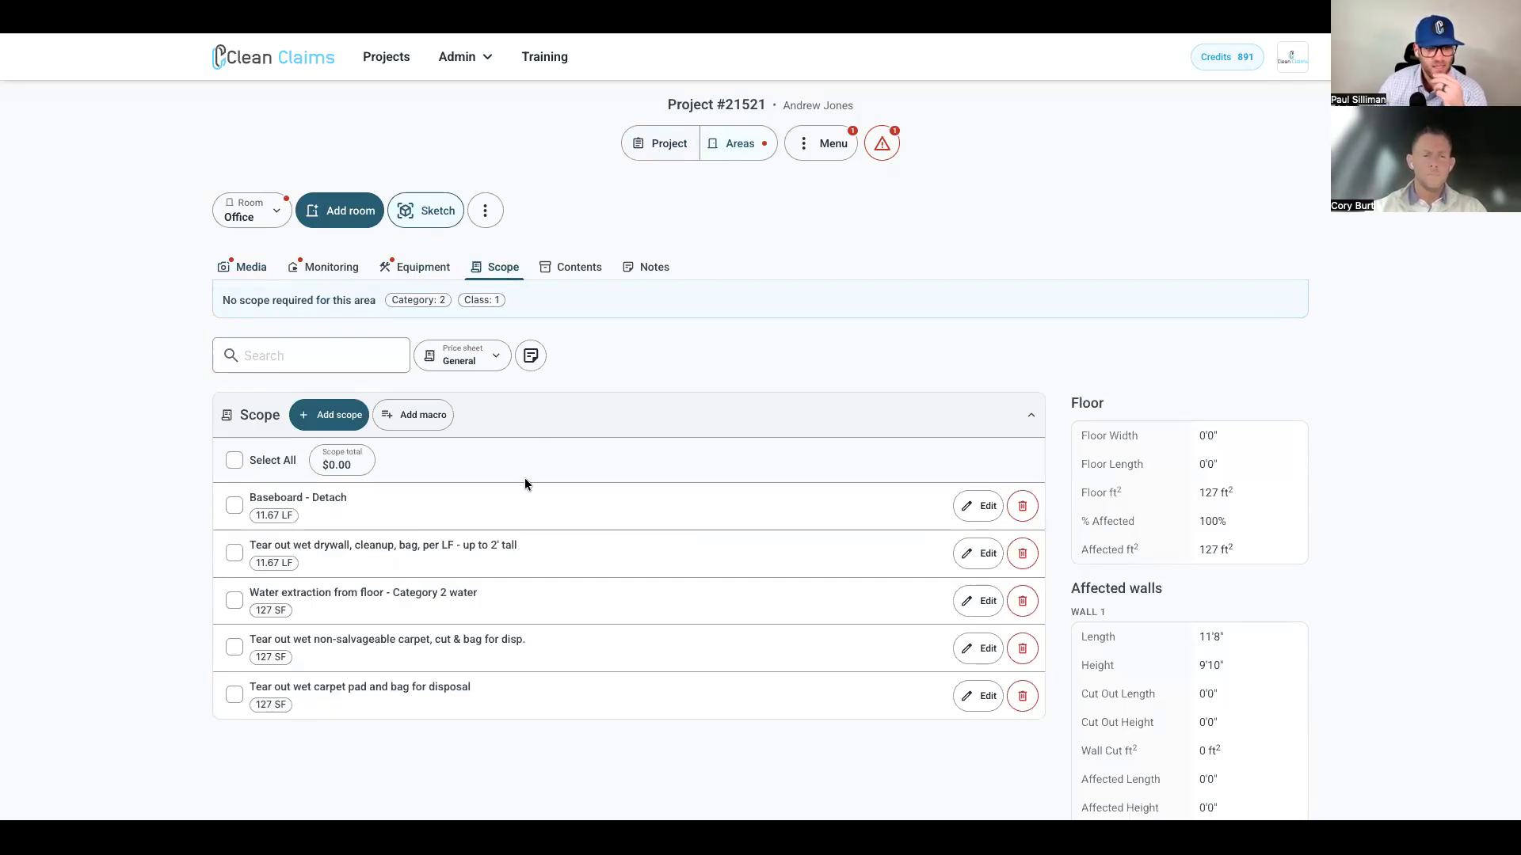
left_click(981, 505)
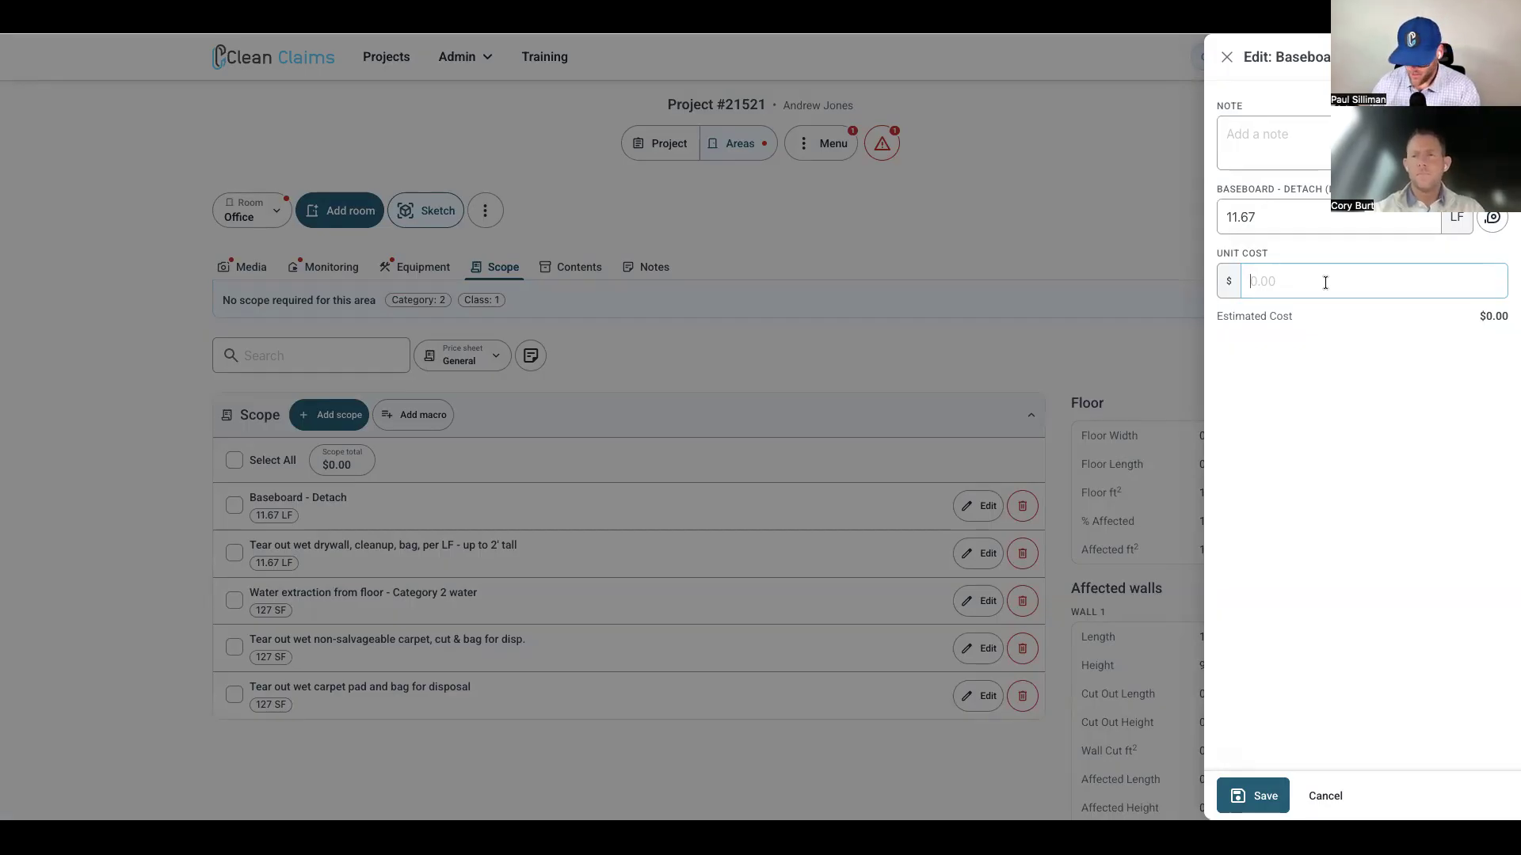
type("2")
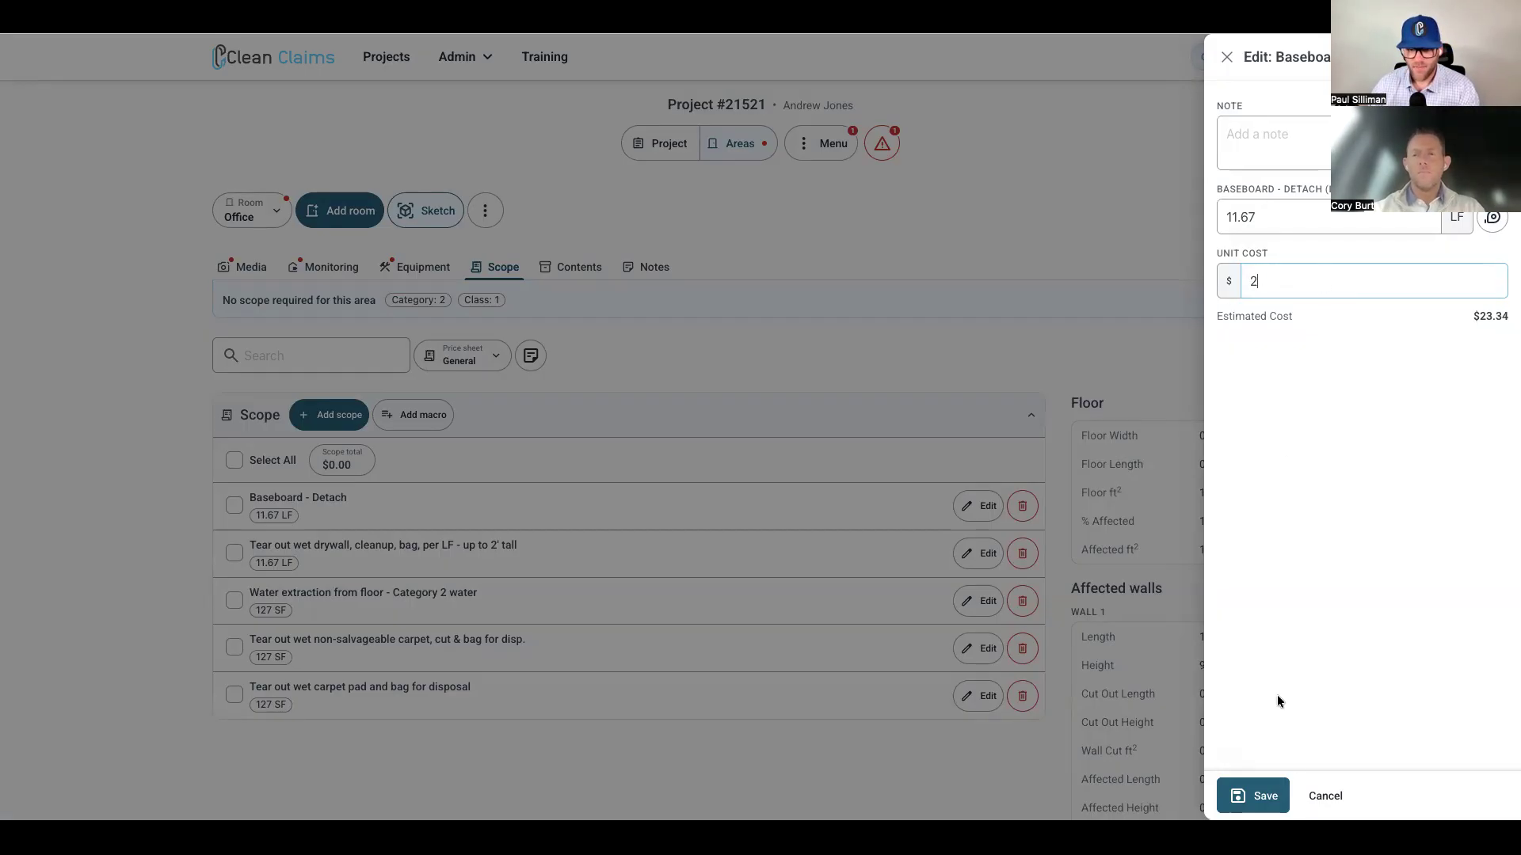
left_click(1256, 800)
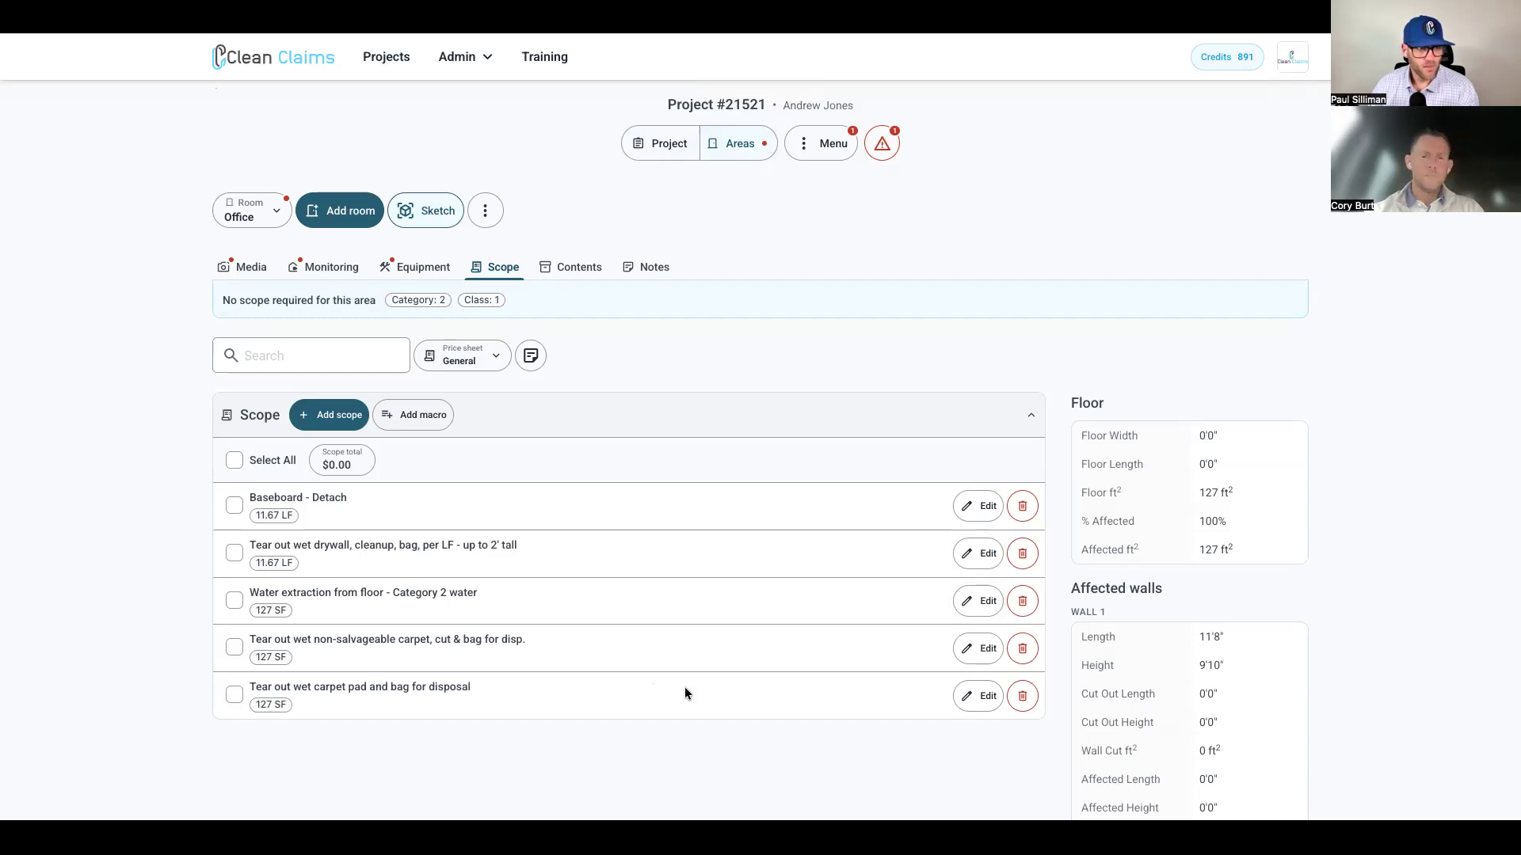
key("super+r")
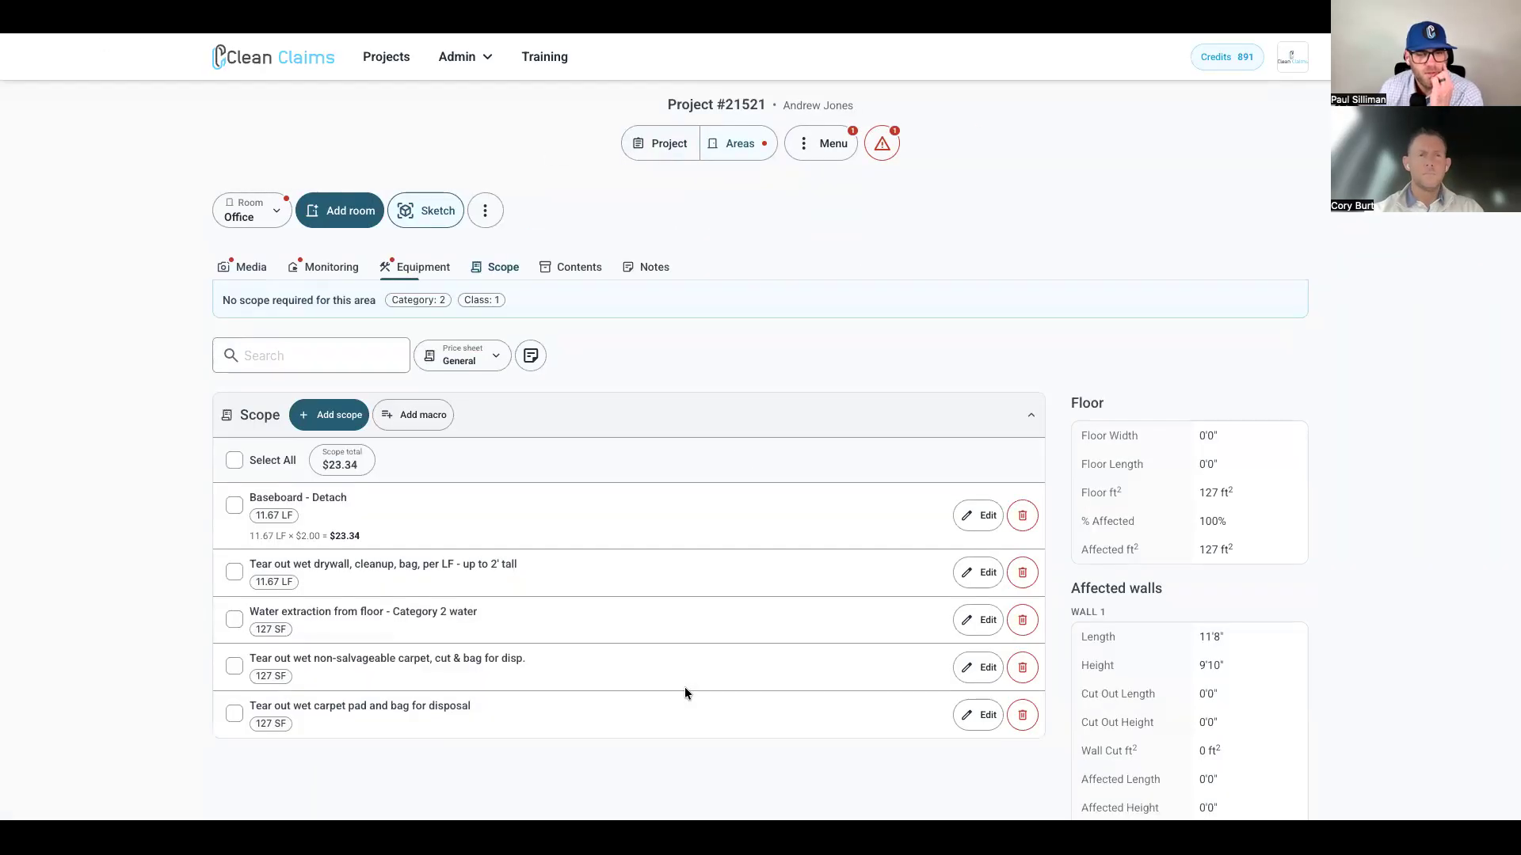
- Set the unit cost of the Office's wet drywall tear-out item (up to 2' tall) to $5 and save it
left_click(959, 574)
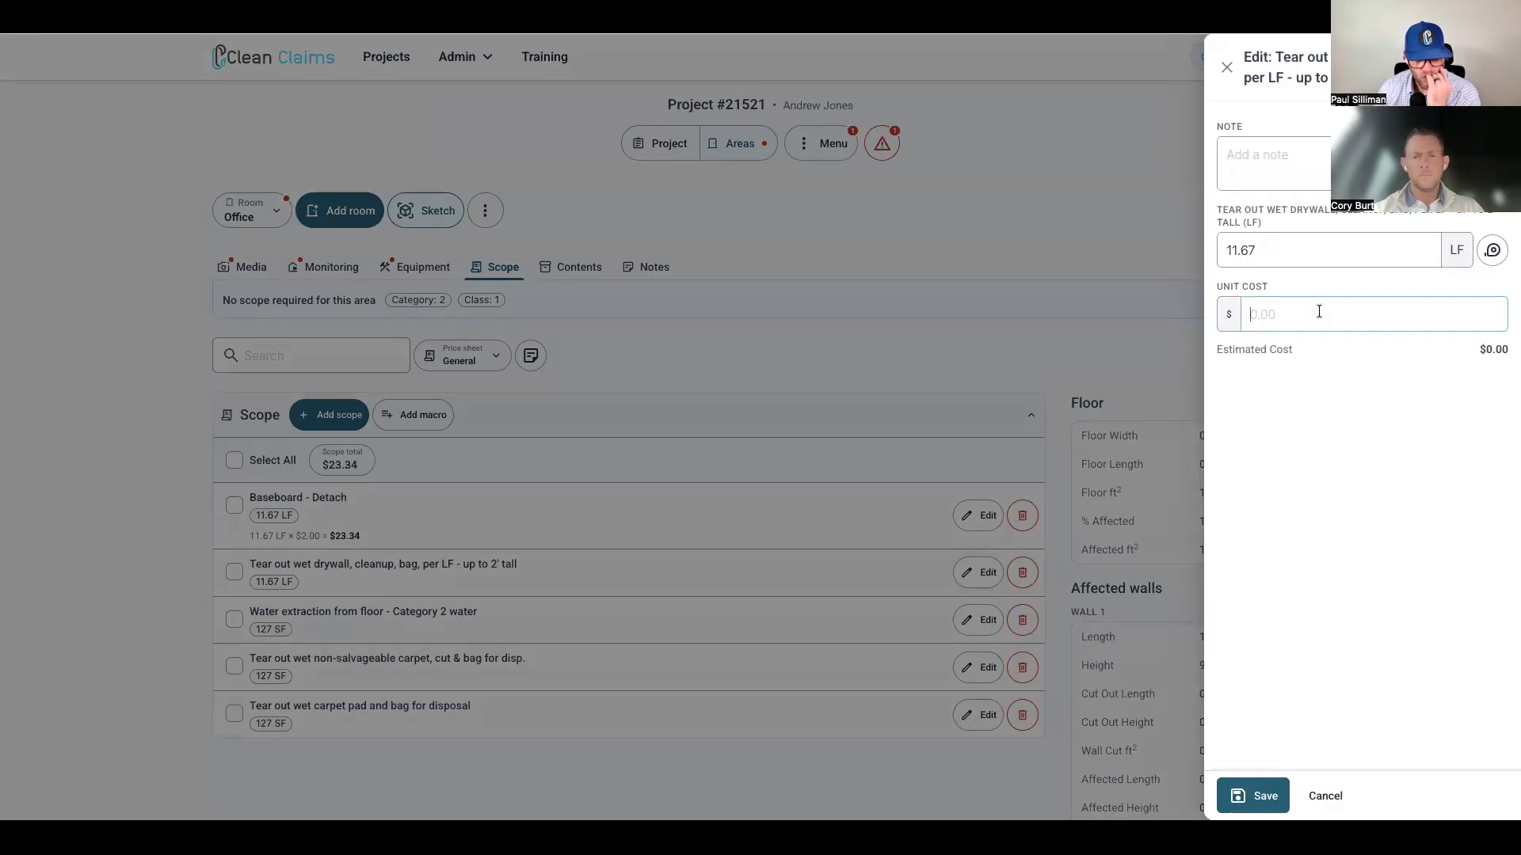
type("5")
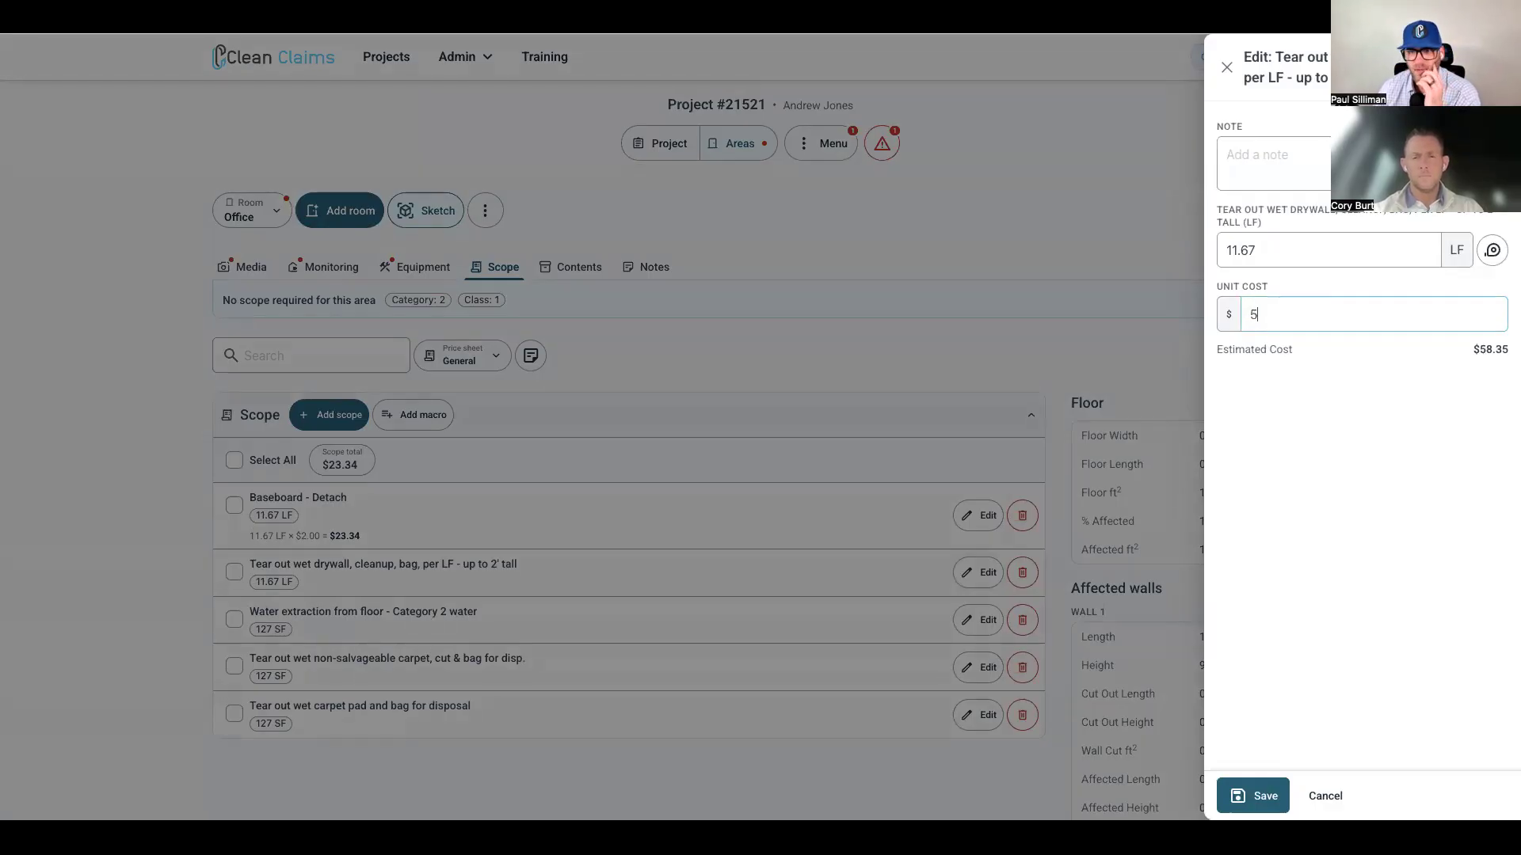
left_click(1258, 797)
- Set the unit cost of the Office's Category 2 floor water extraction item to $10 and save it
left_click(969, 640)
left_click(1355, 347)
type("10")
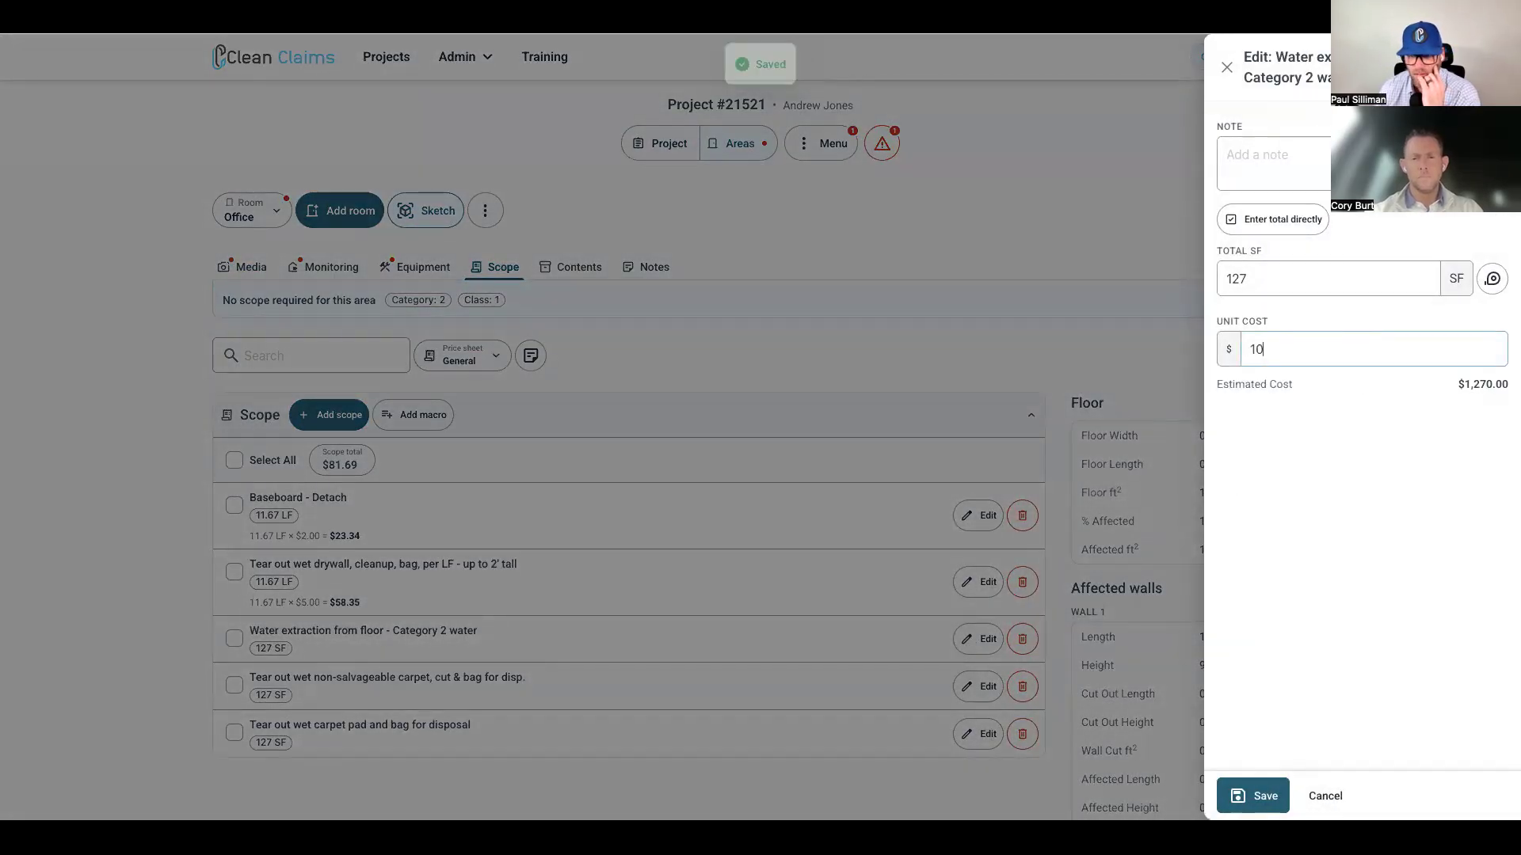
left_click(1268, 794)
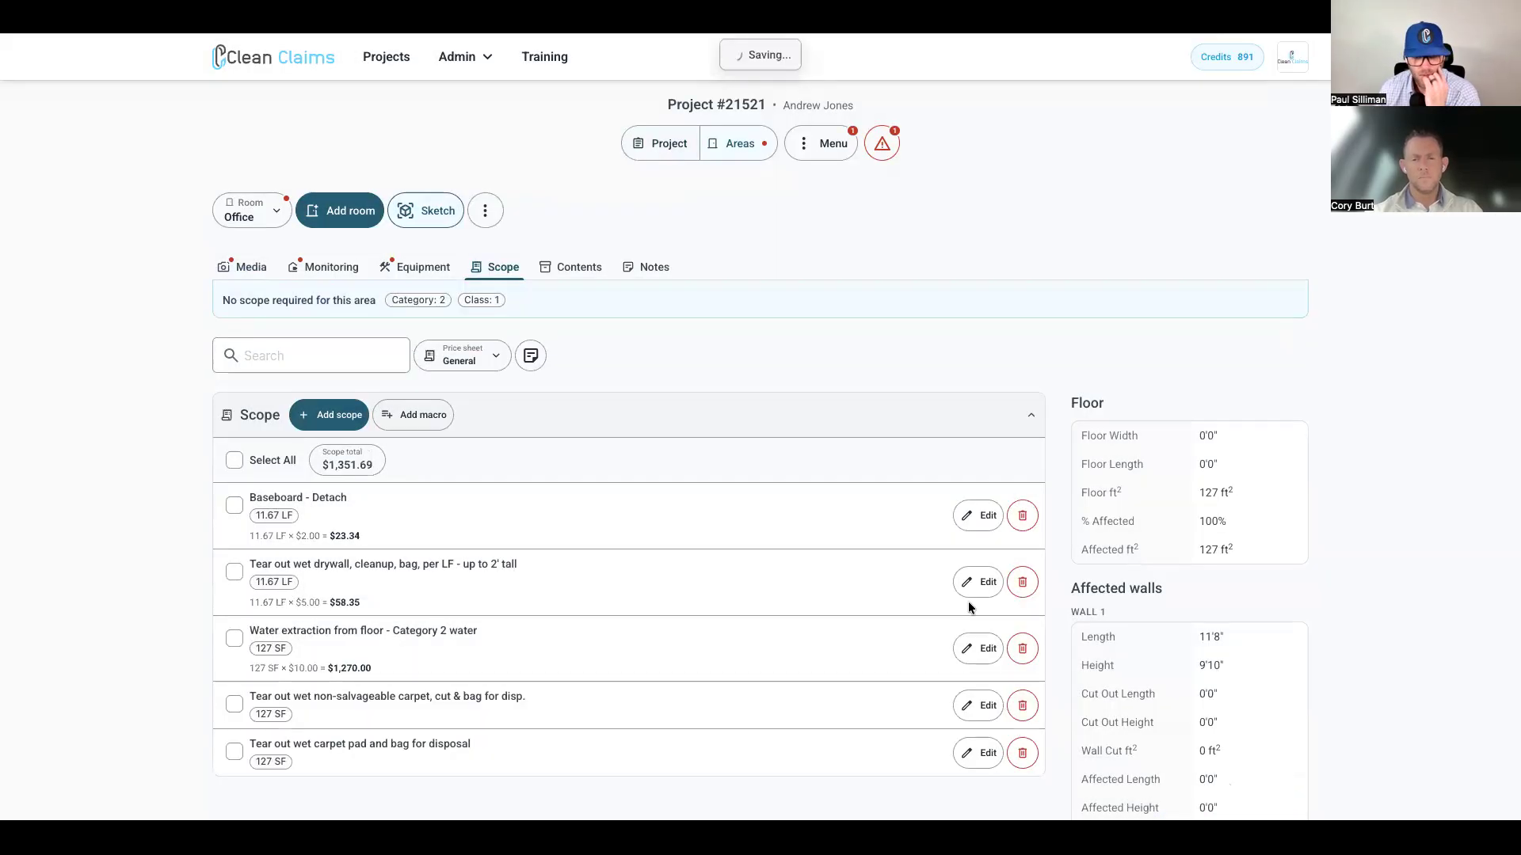
- Set the unit cost of the Office's wet non-salvageable carpet tear-out item to $5 and save it
left_click(968, 703)
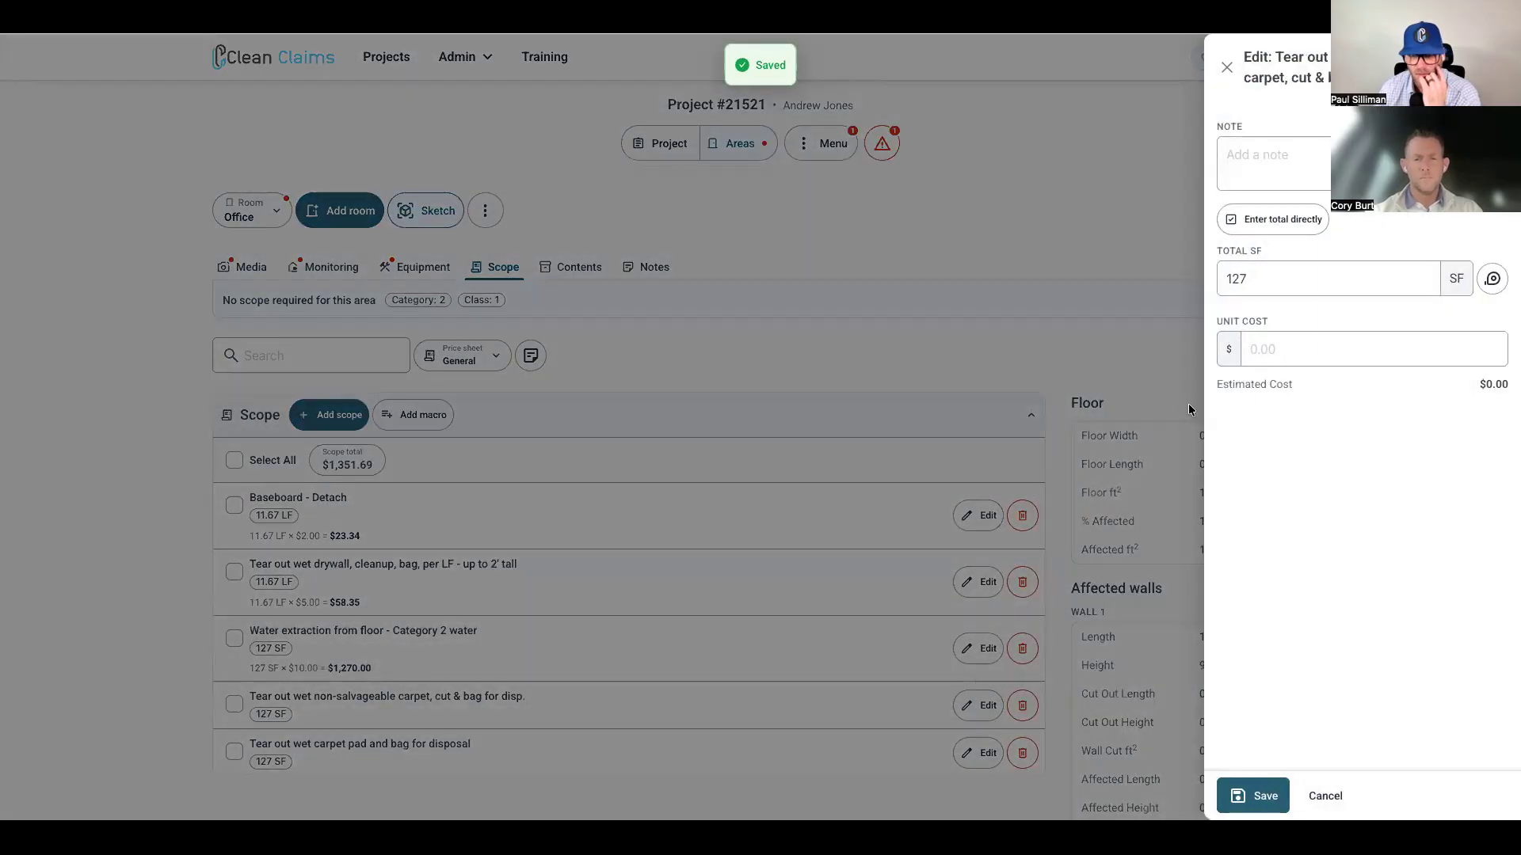
type("5")
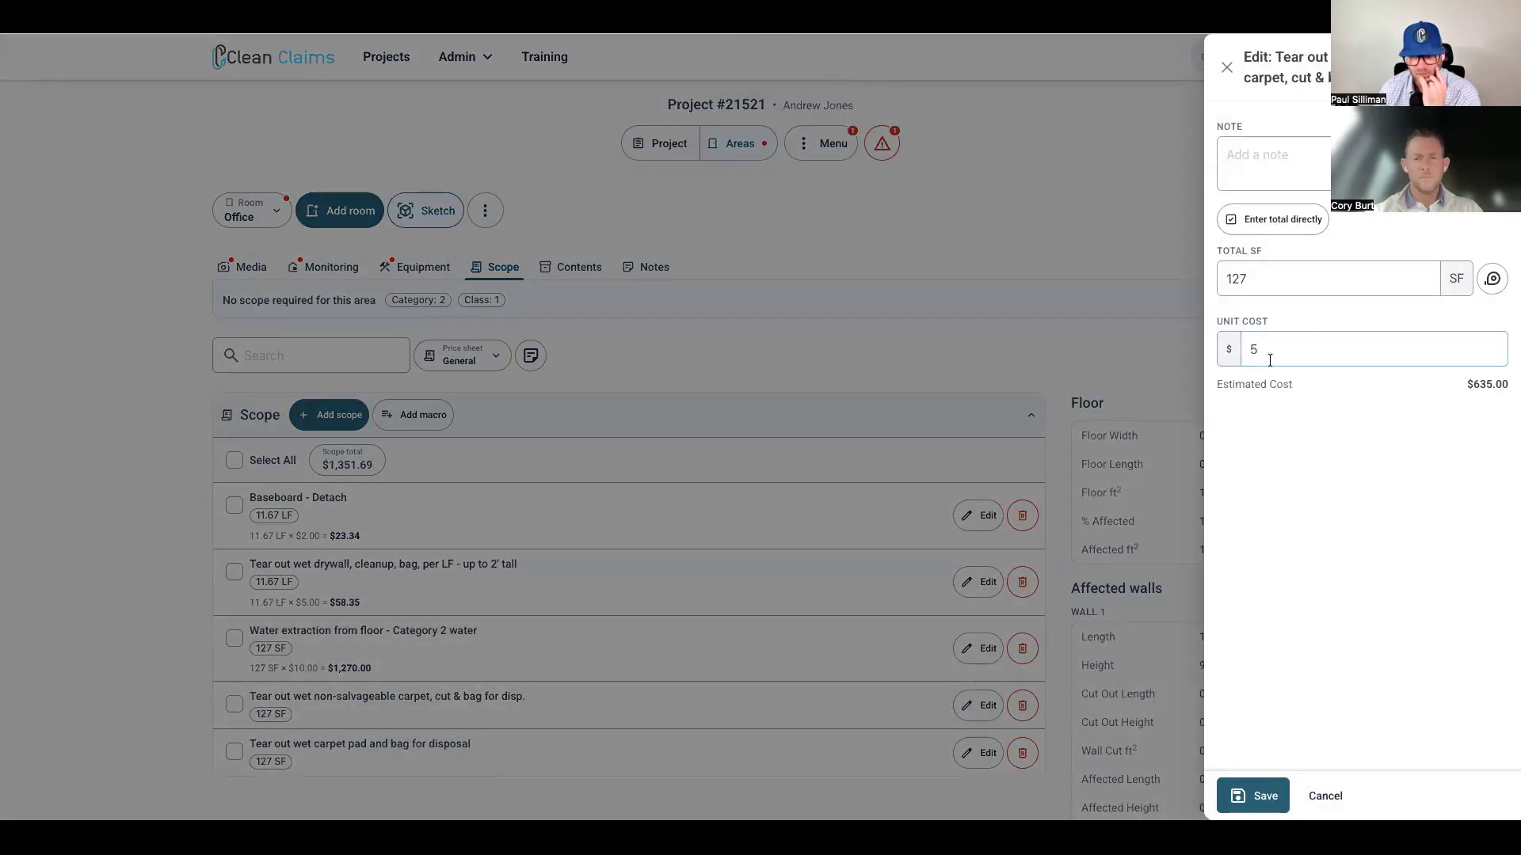
left_click(1256, 792)
- Set the unit cost of the Office's wet carpet pad tear-out item to $7 and save it
left_click(970, 772)
left_click(1333, 357)
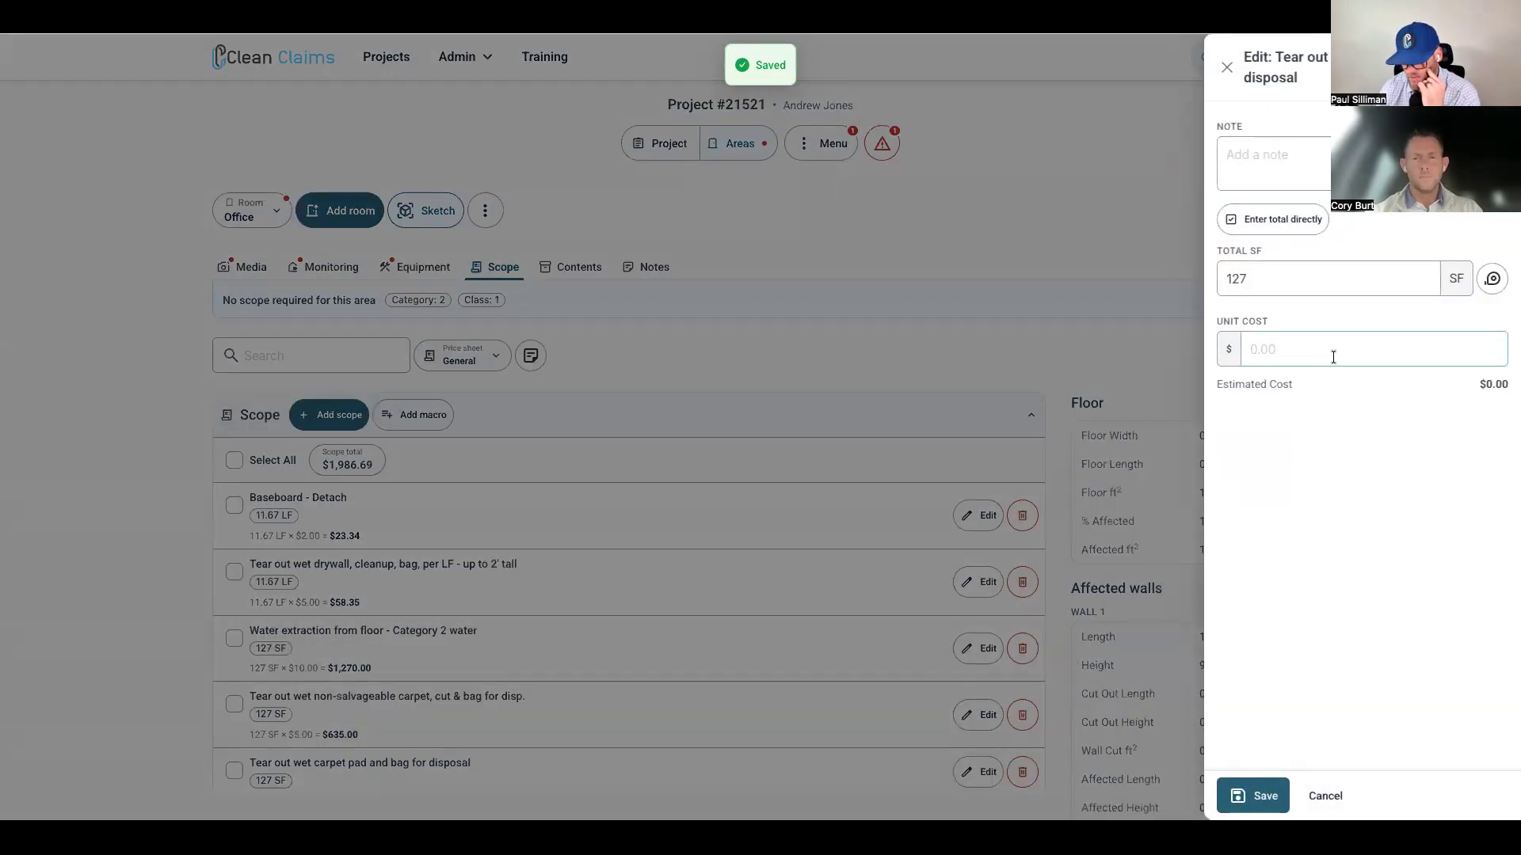
type("7")
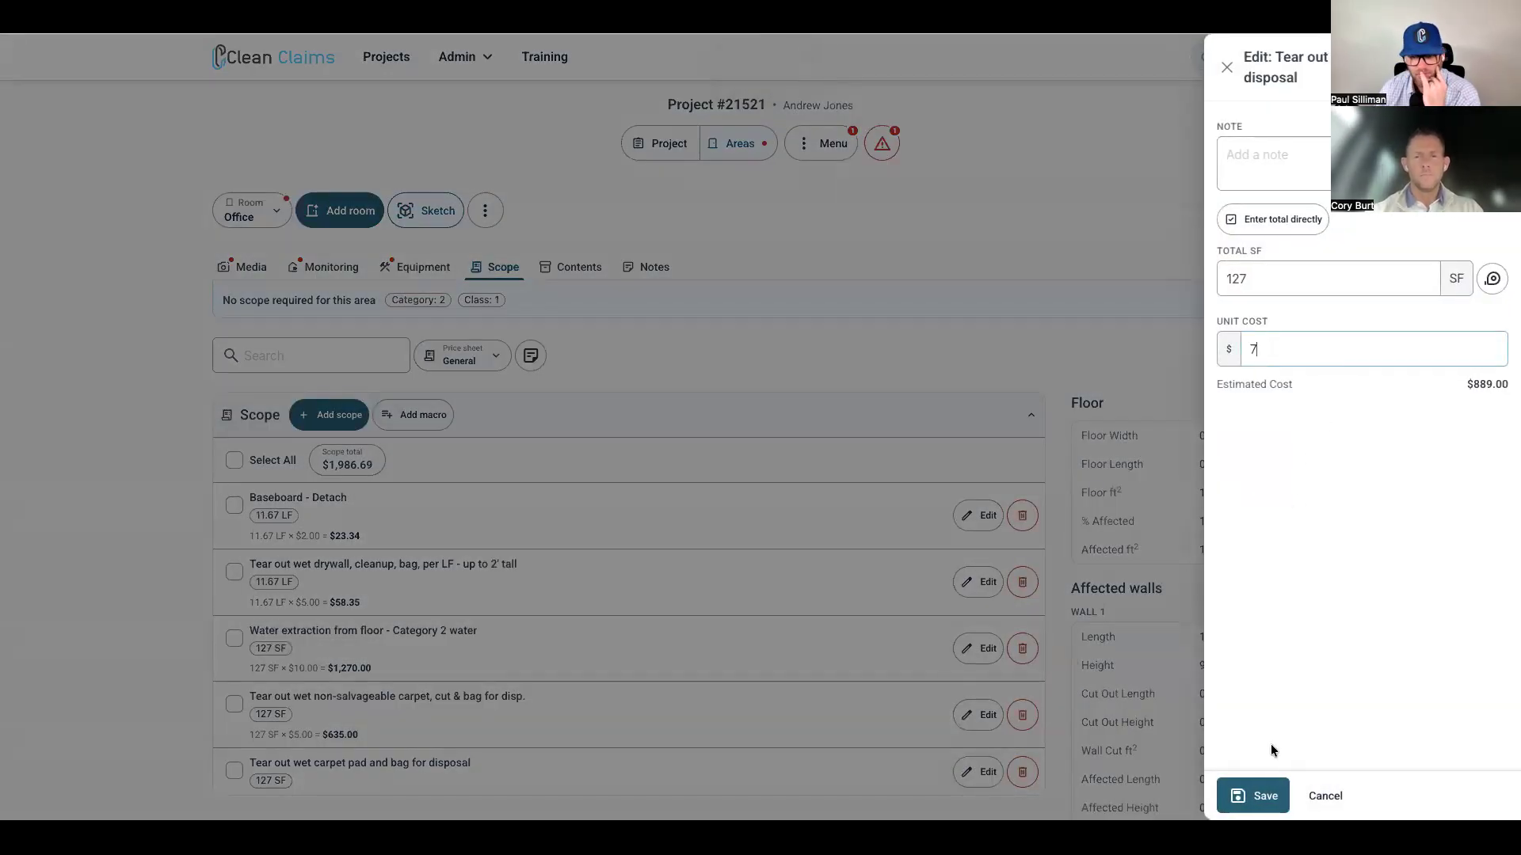
left_click(1262, 794)
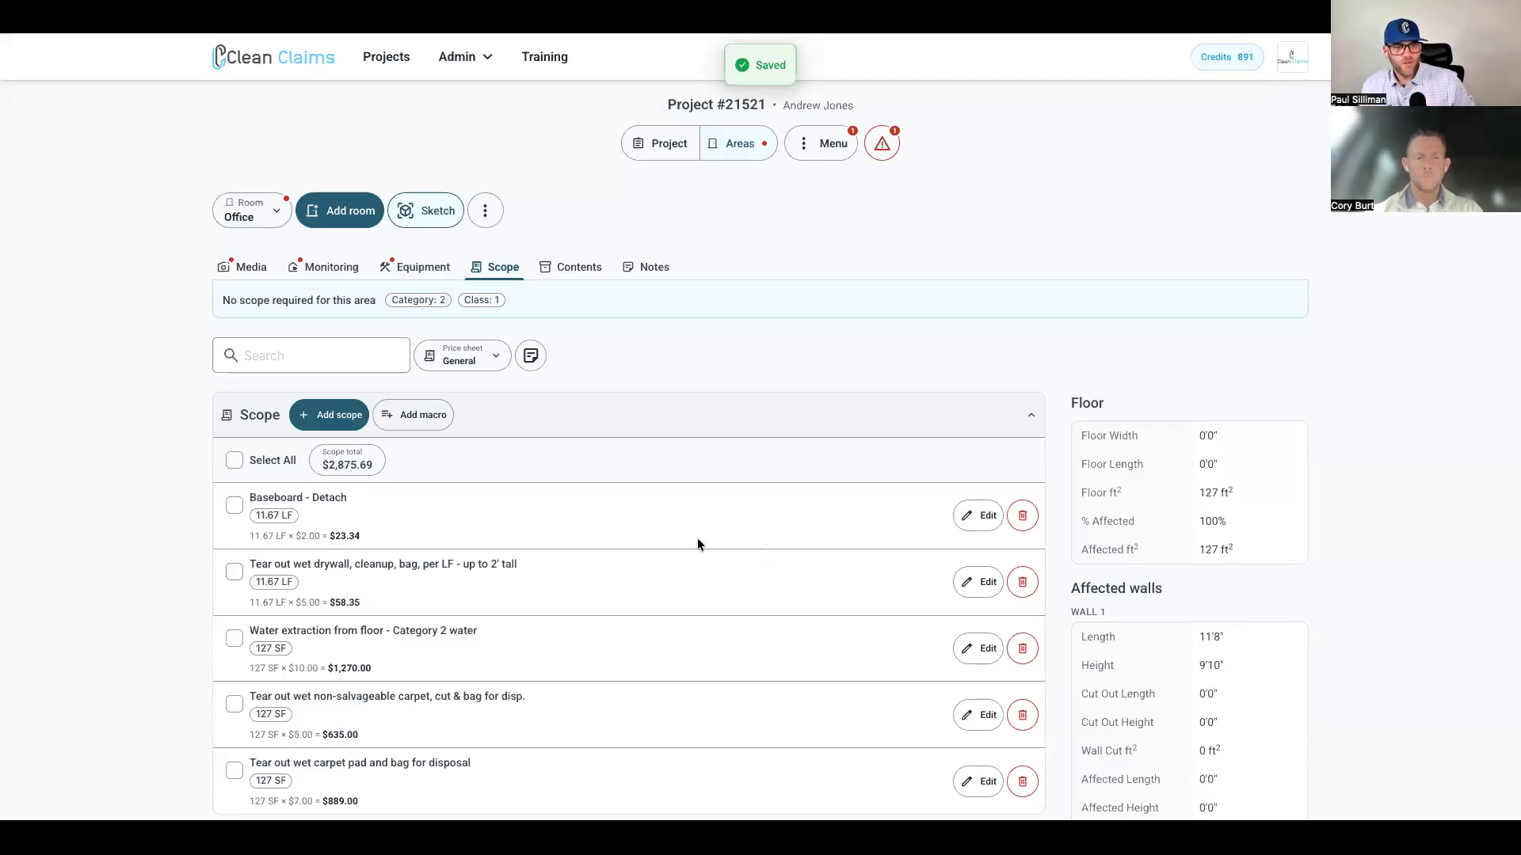
- Review the project's scope totals for each room, the project-level scope and the grand total, and close the totals
scroll(698, 544, "down", 2)
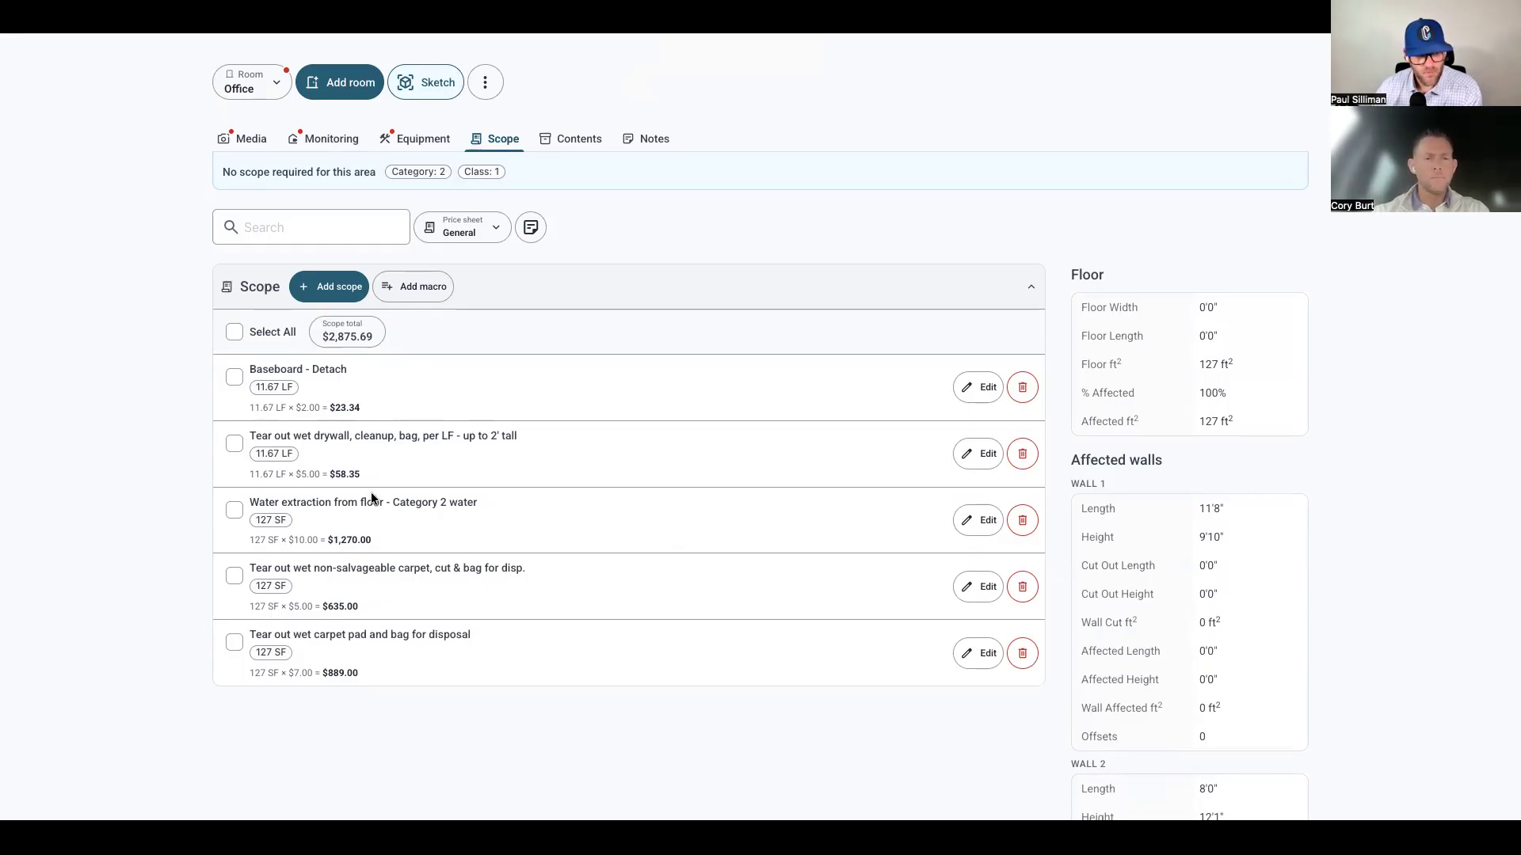
scroll(415, 325, "up", 2)
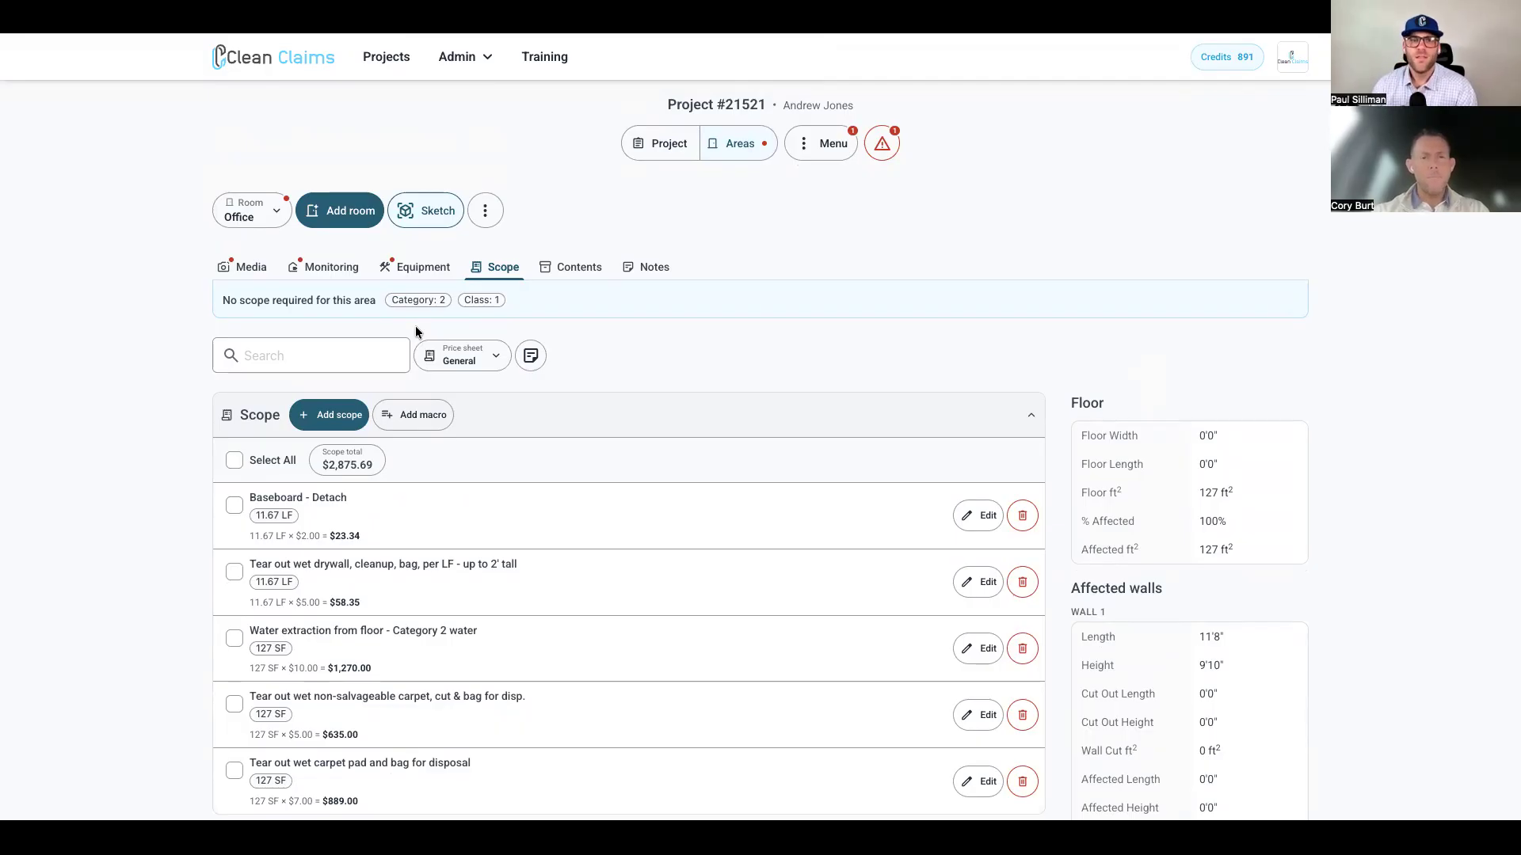
left_click(827, 150)
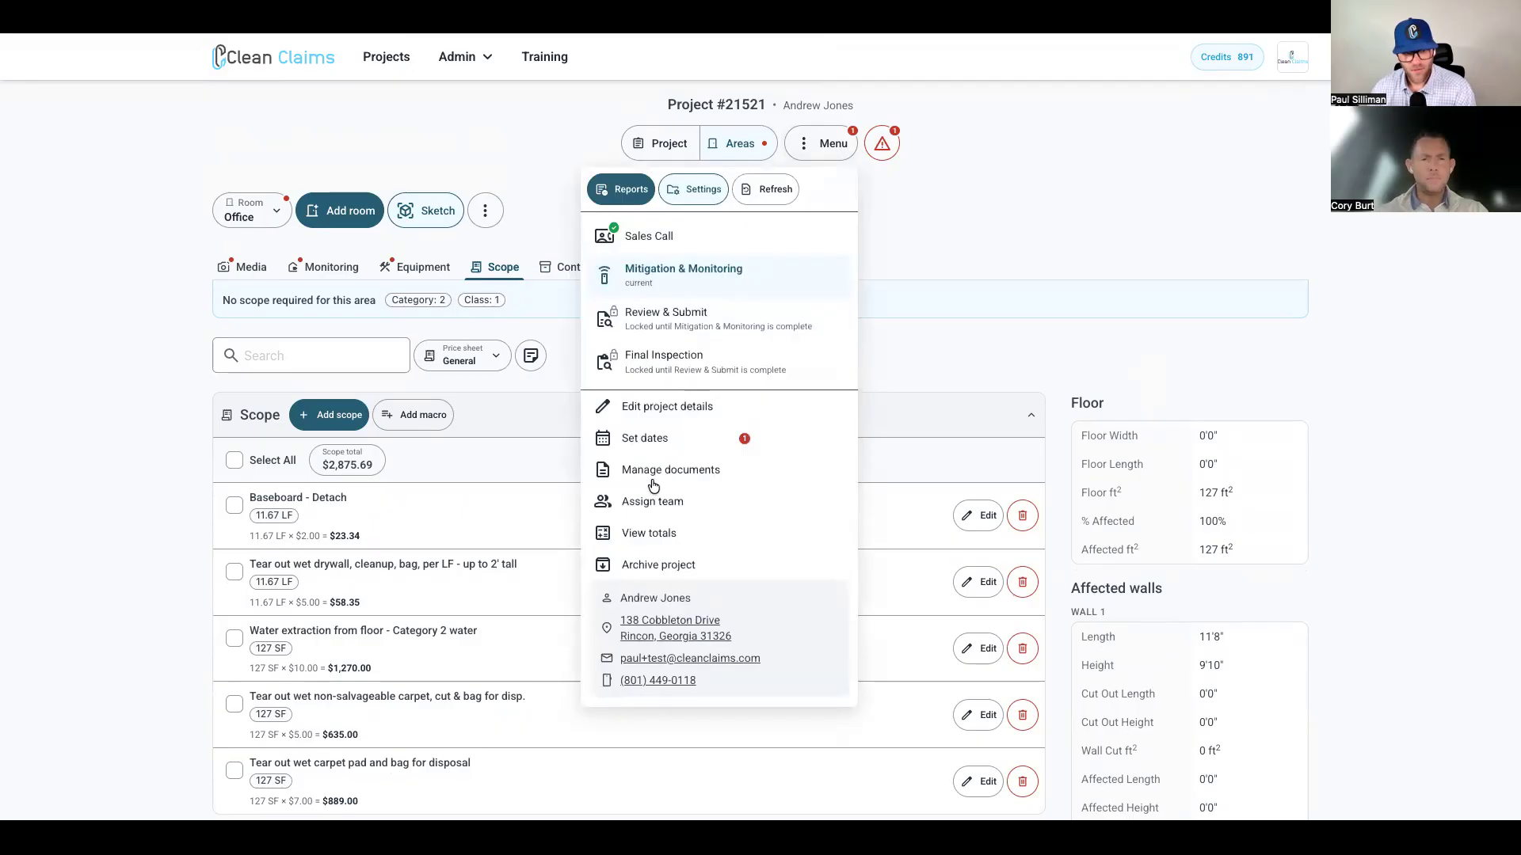
left_click(677, 536)
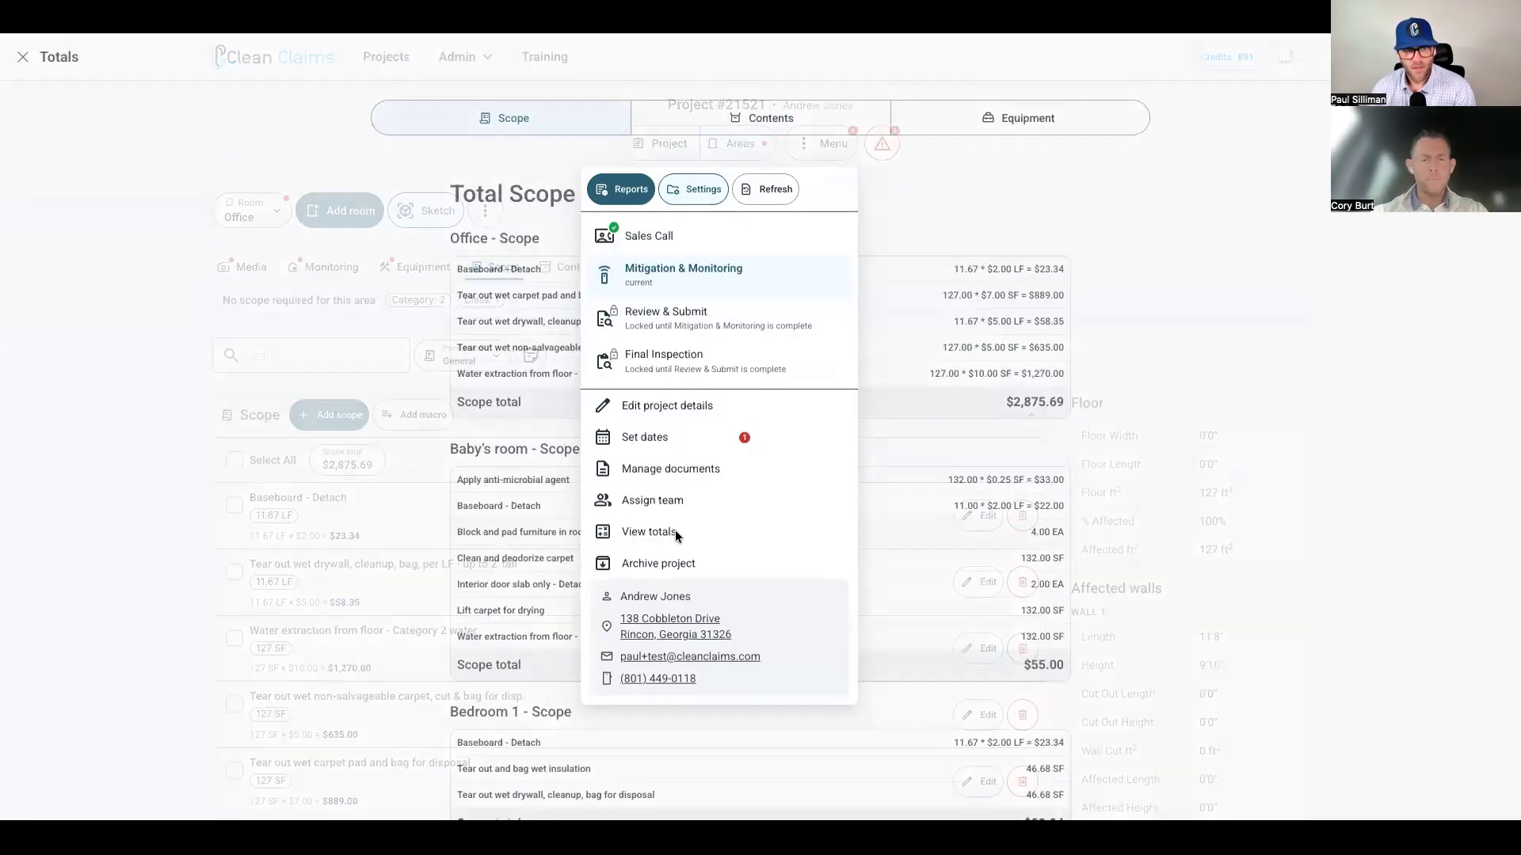
left_click(970, 128)
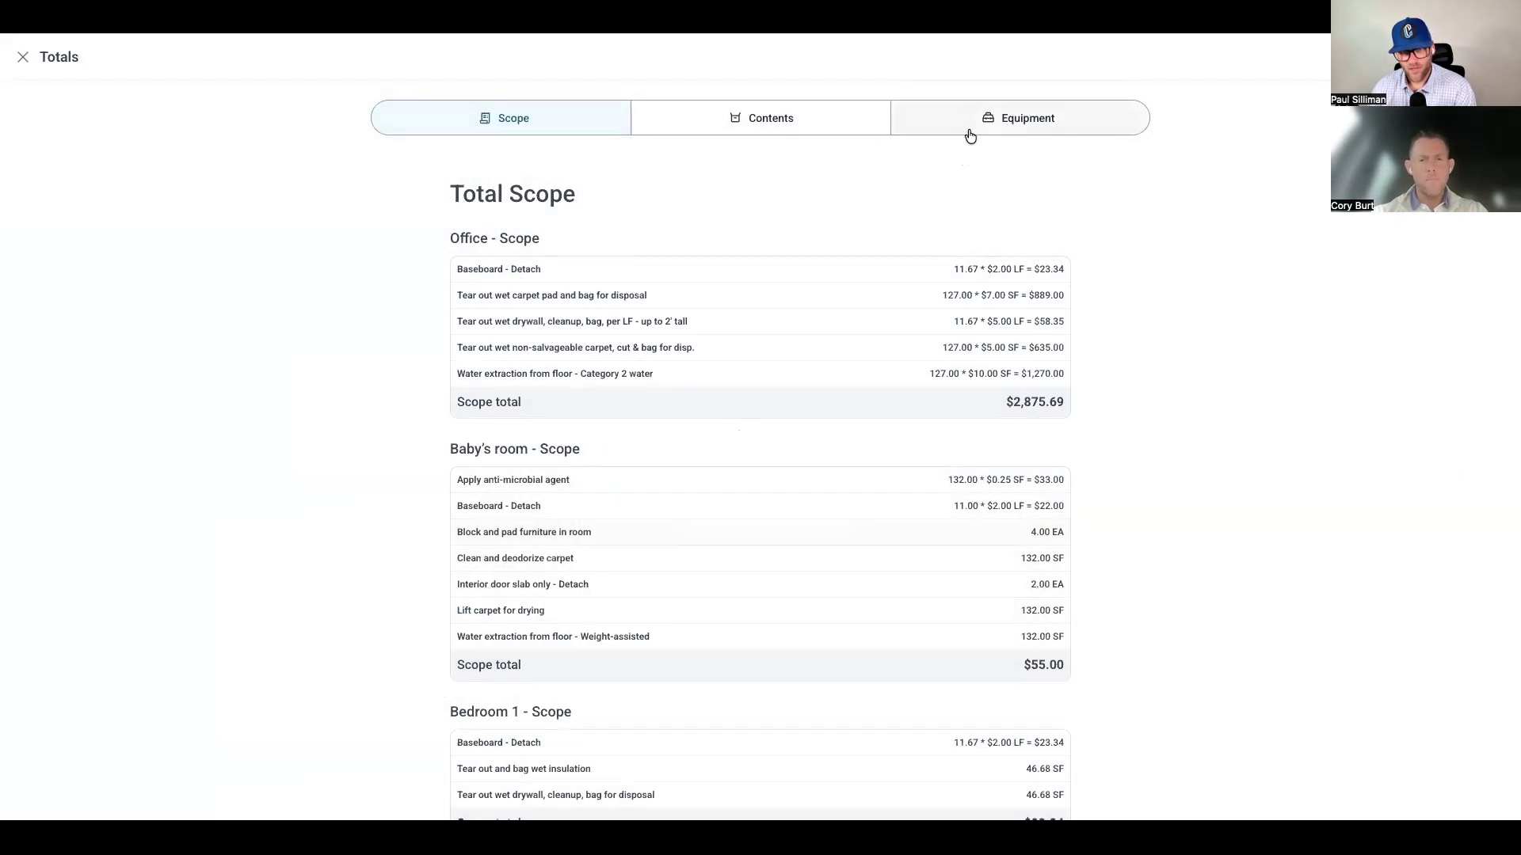
left_click(781, 119)
left_click(522, 118)
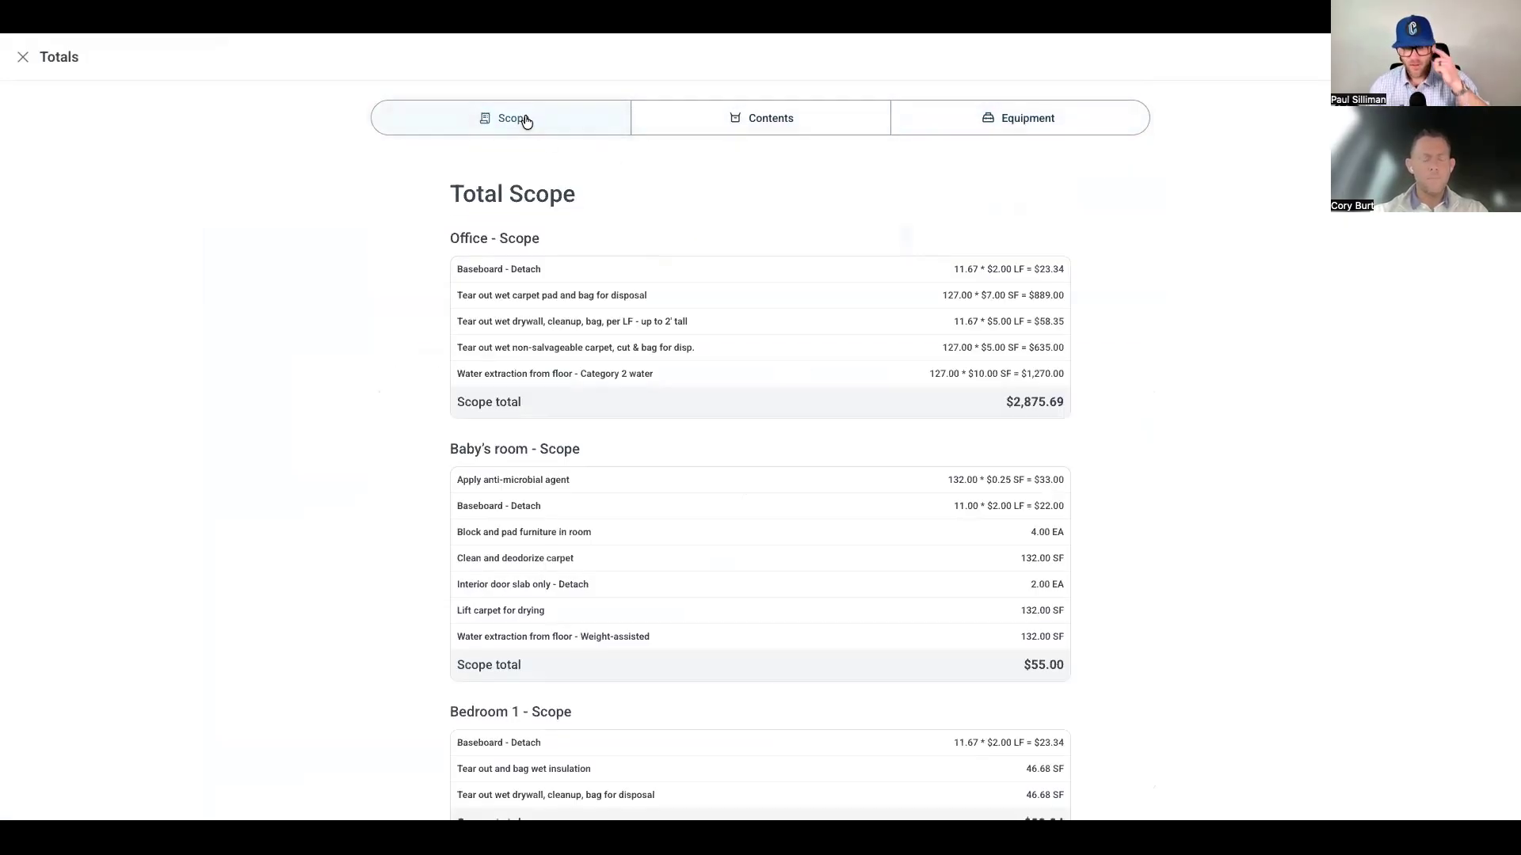
scroll(452, 252, "down", 3)
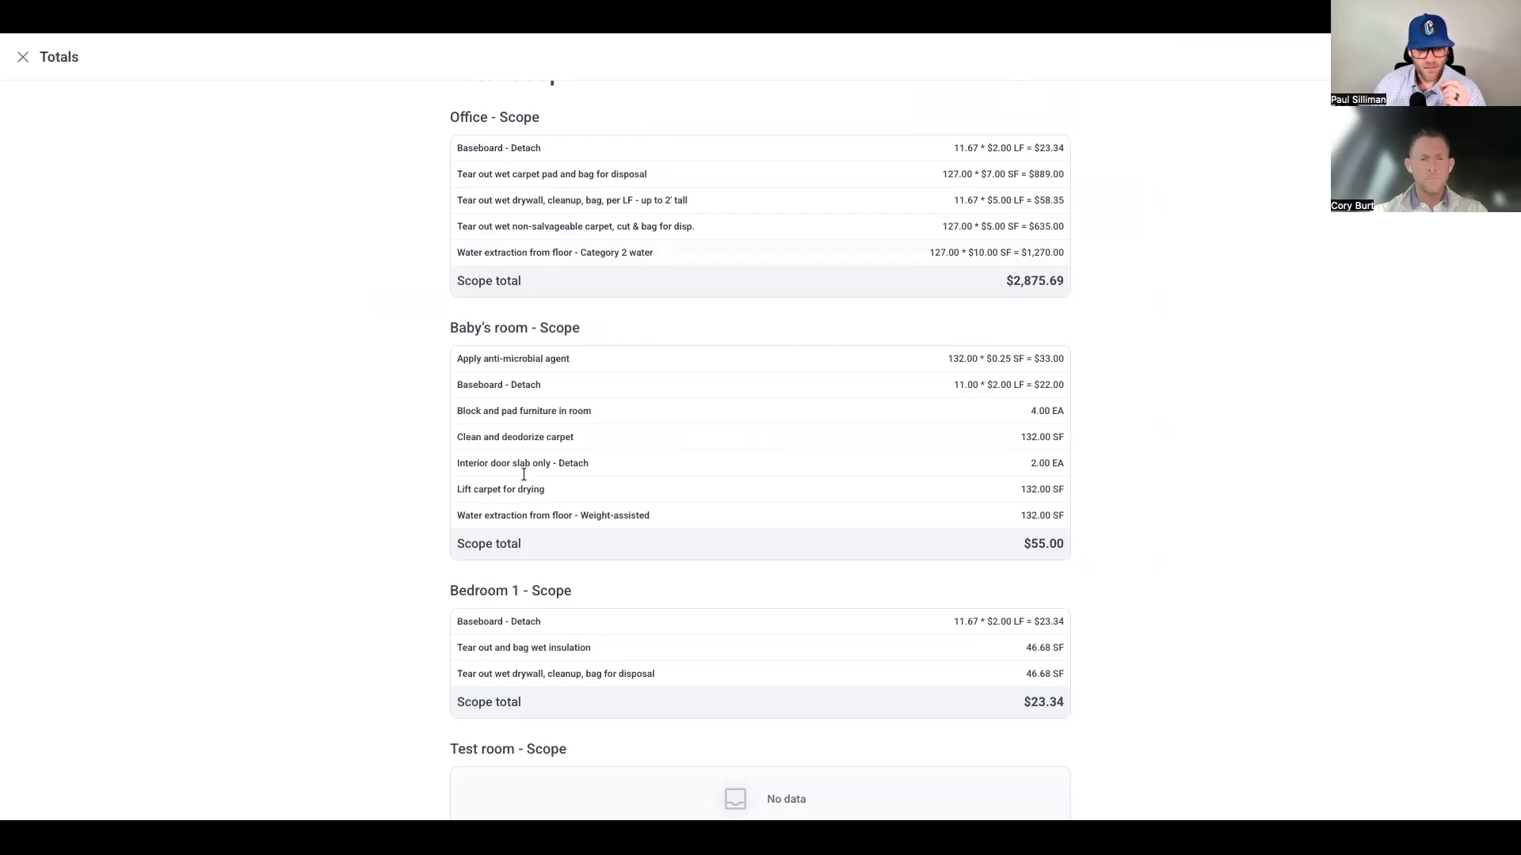
scroll(535, 606, "down", 10)
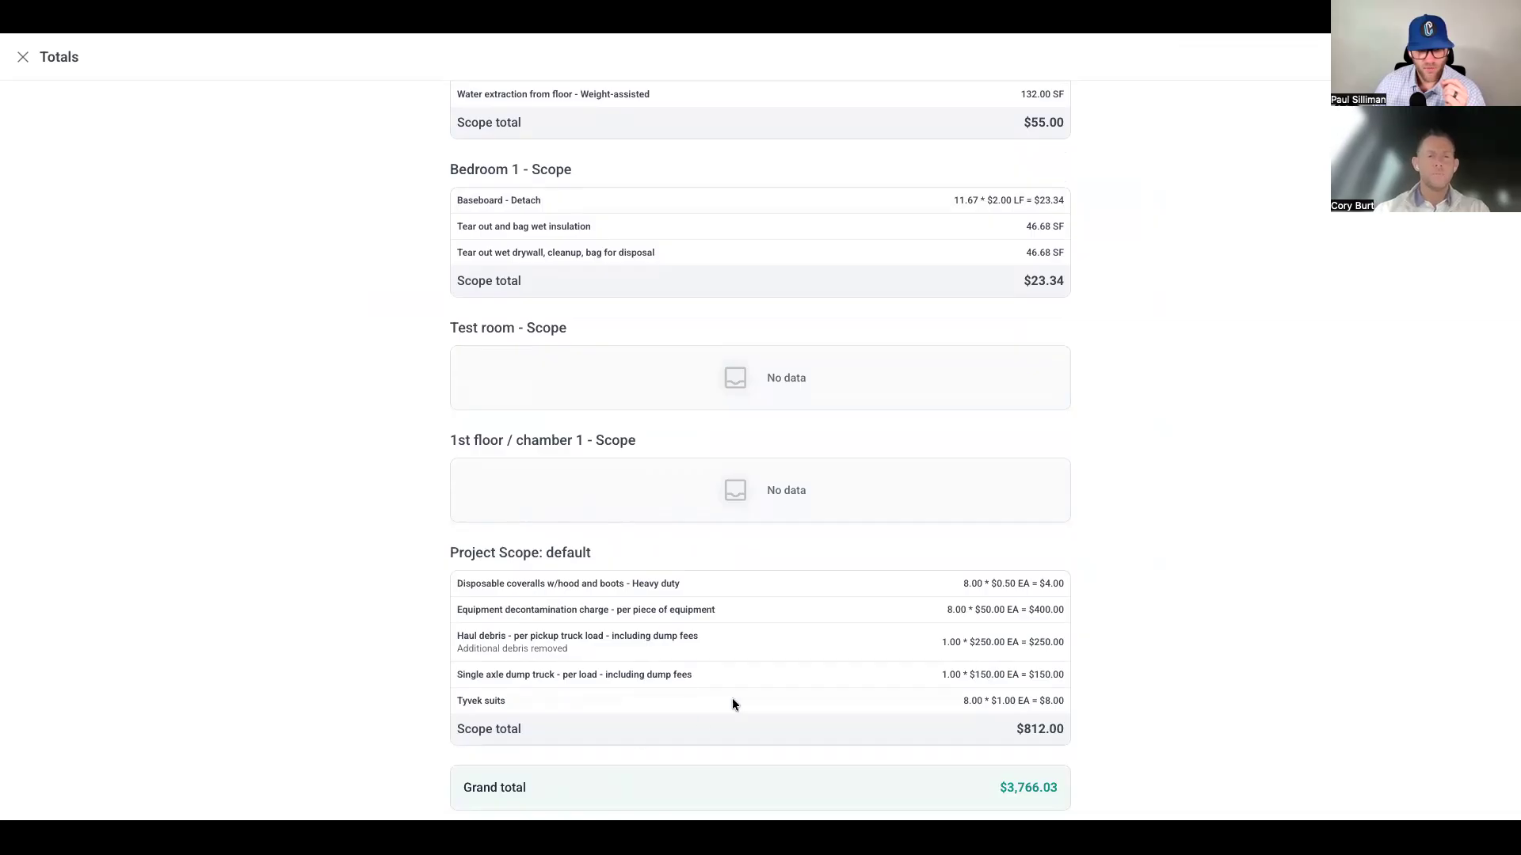
scroll(562, 590, "down", 1)
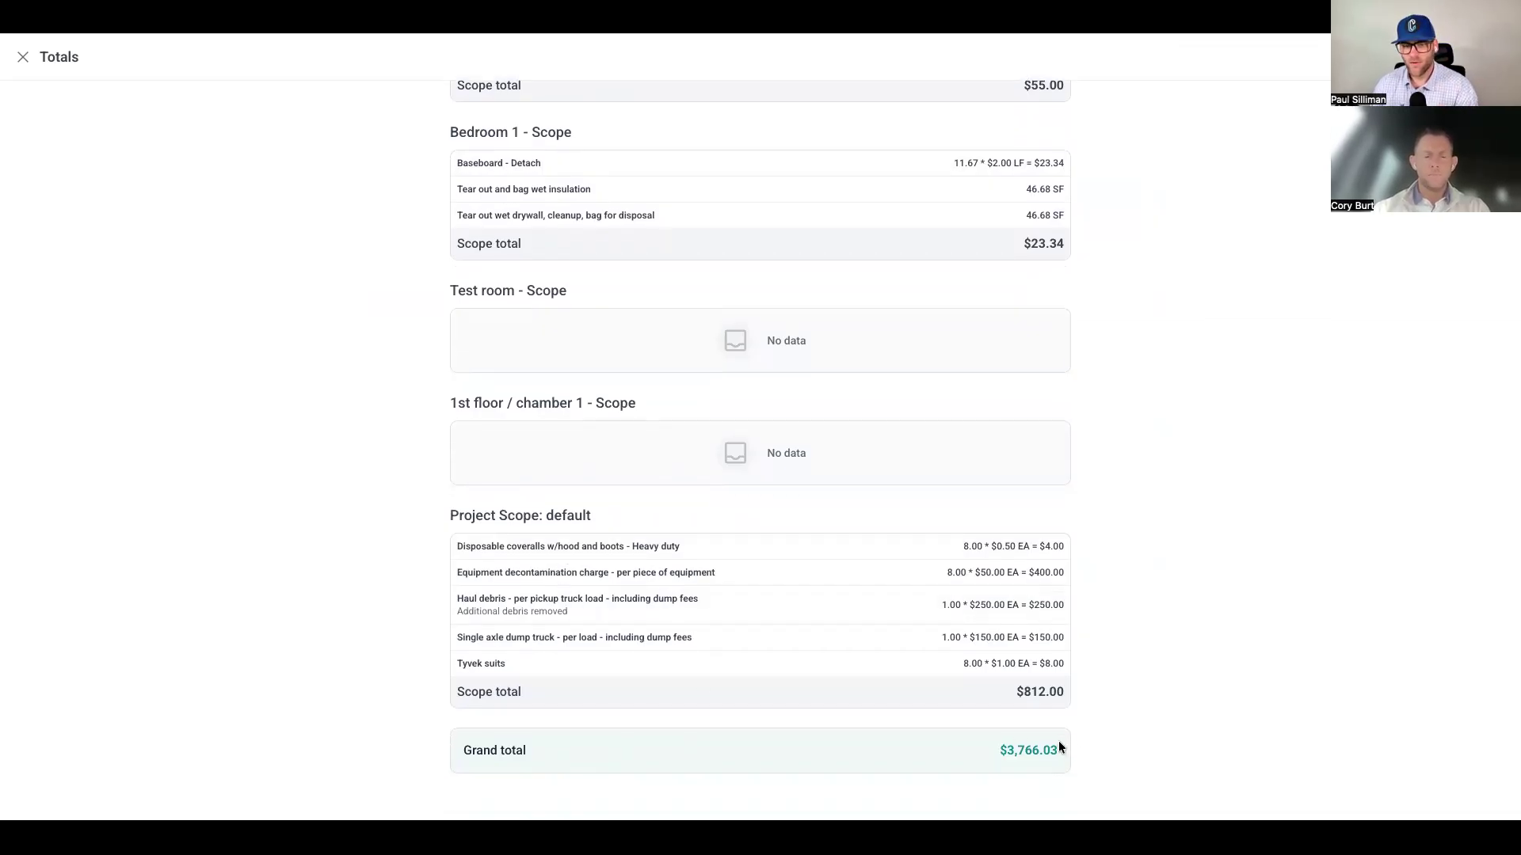
scroll(1011, 598, "up", 1)
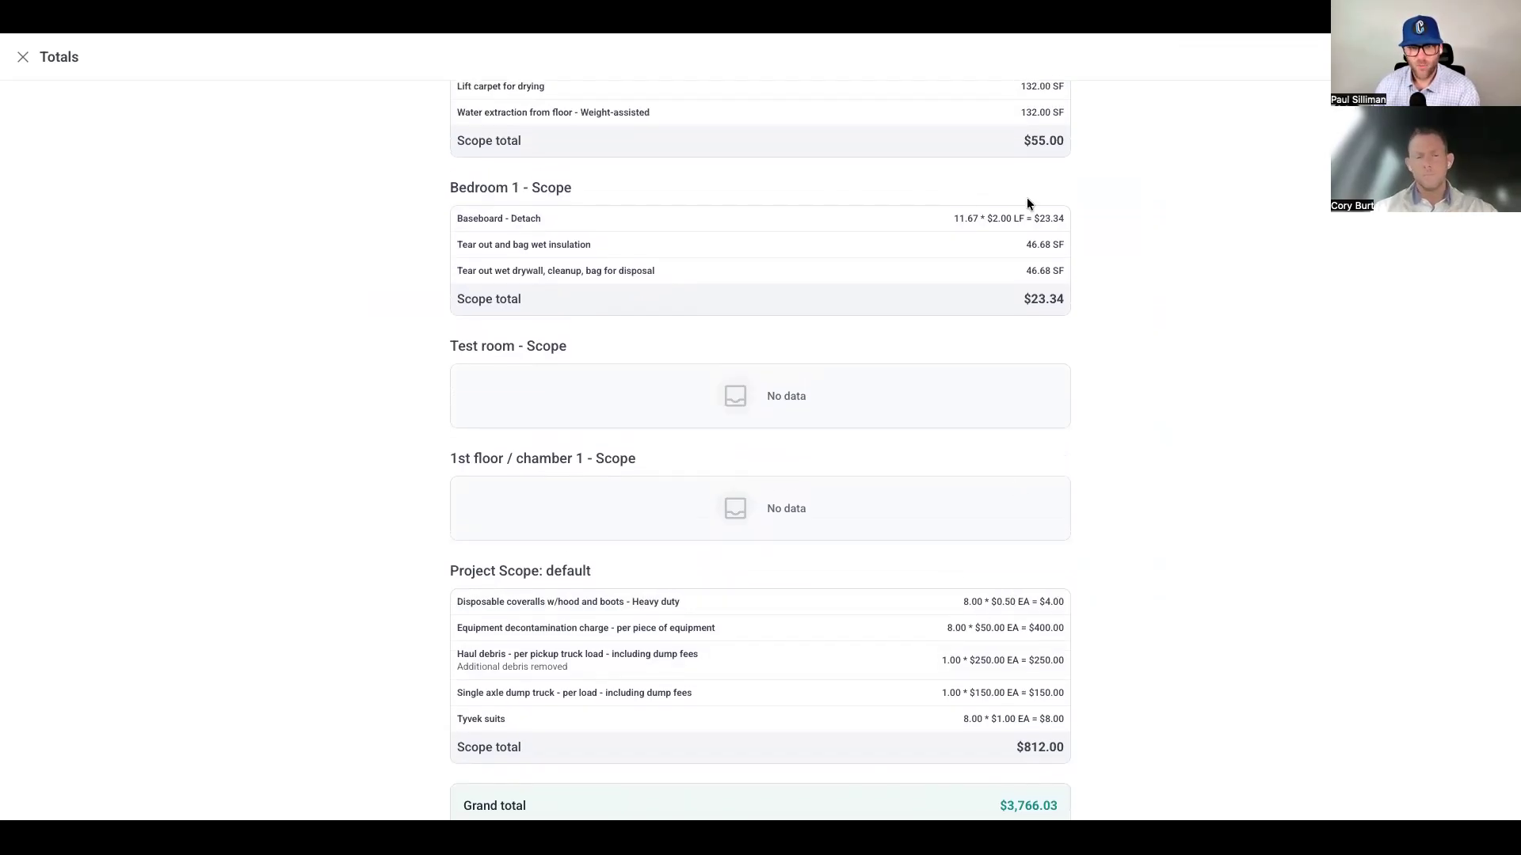
scroll(1014, 266, "up", 3)
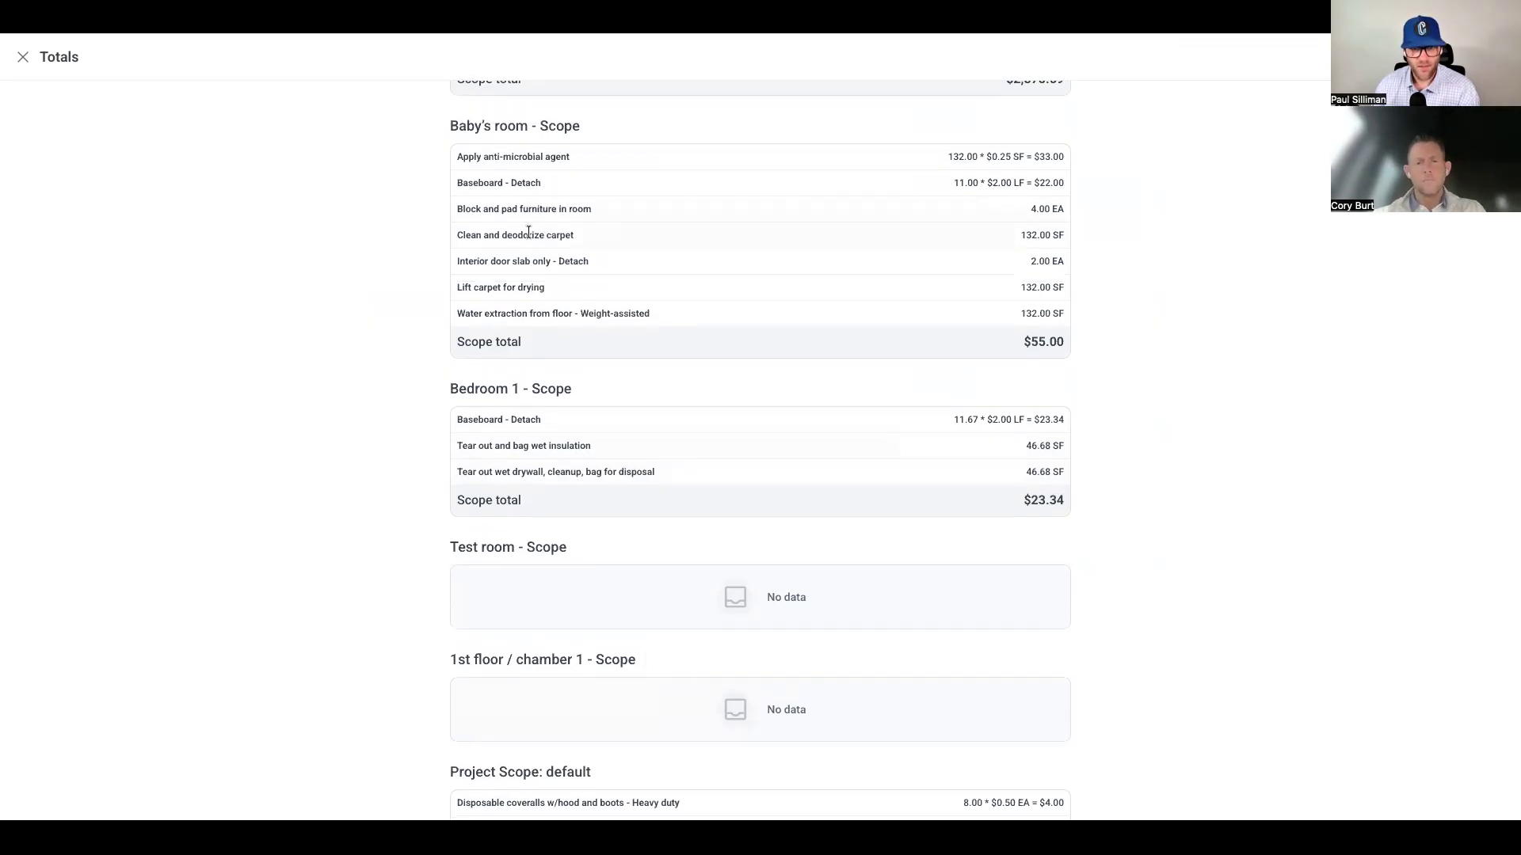
scroll(528, 232, "up", 3)
scroll(528, 232, "up", 1)
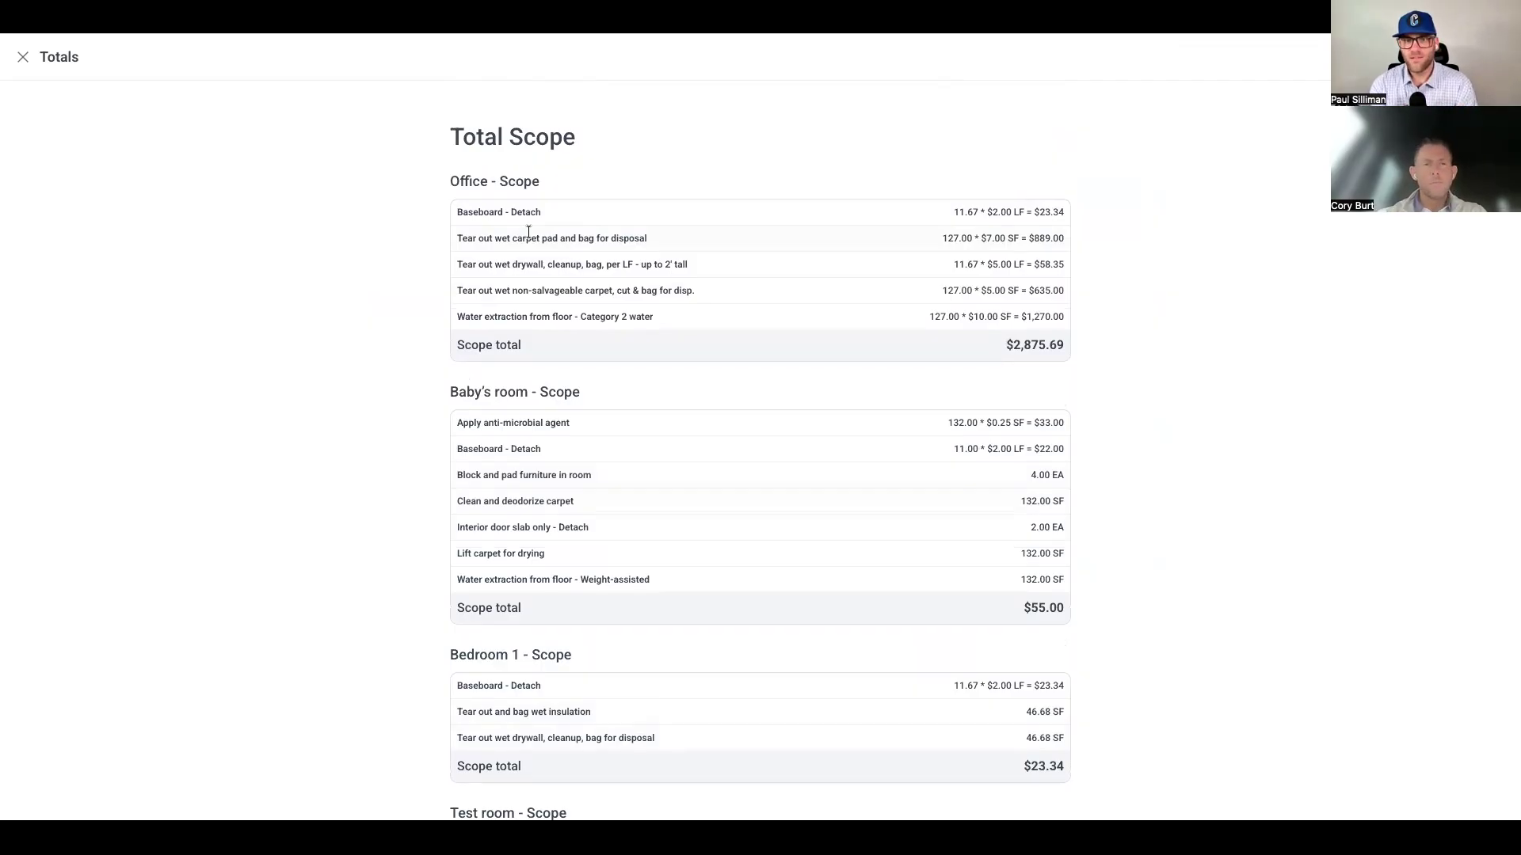
scroll(529, 232, "up", 2)
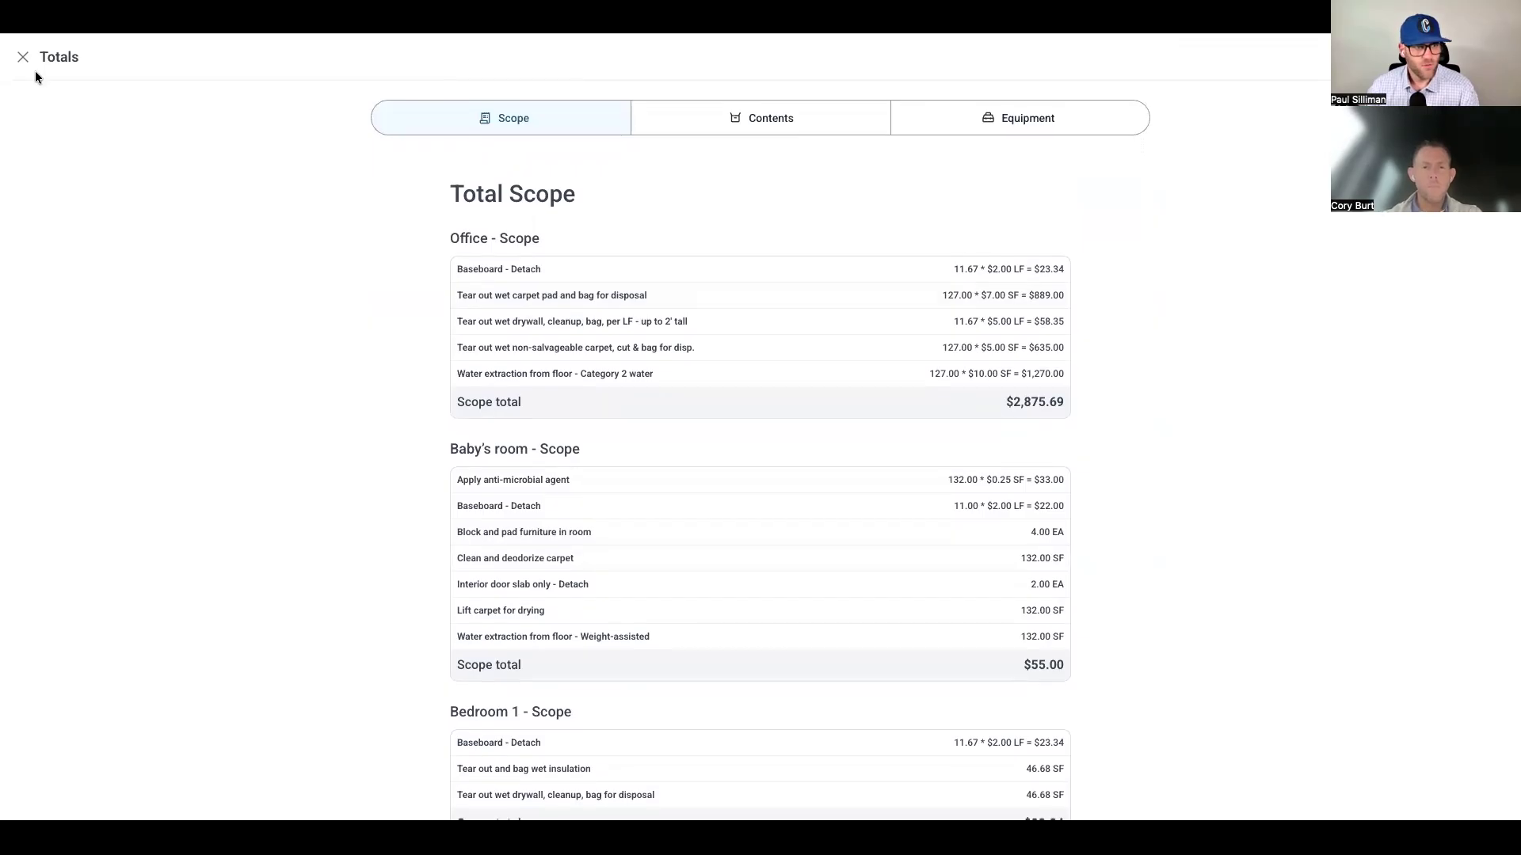
left_click(23, 59)
- Turn off Show scope pricing in the project's general settings and save the settings
left_click(824, 144)
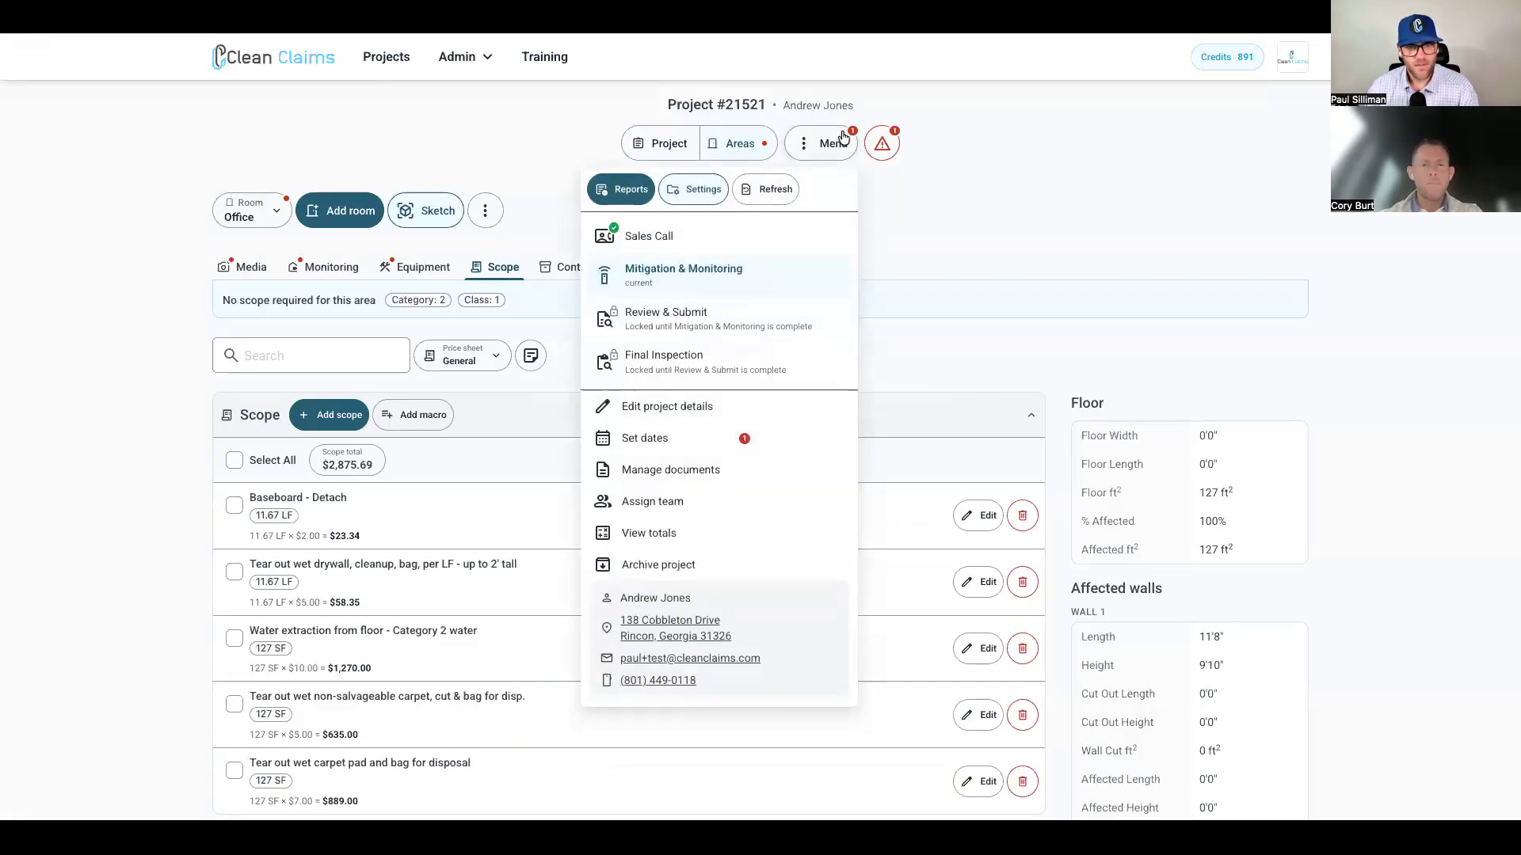
left_click(687, 192)
left_click(439, 557)
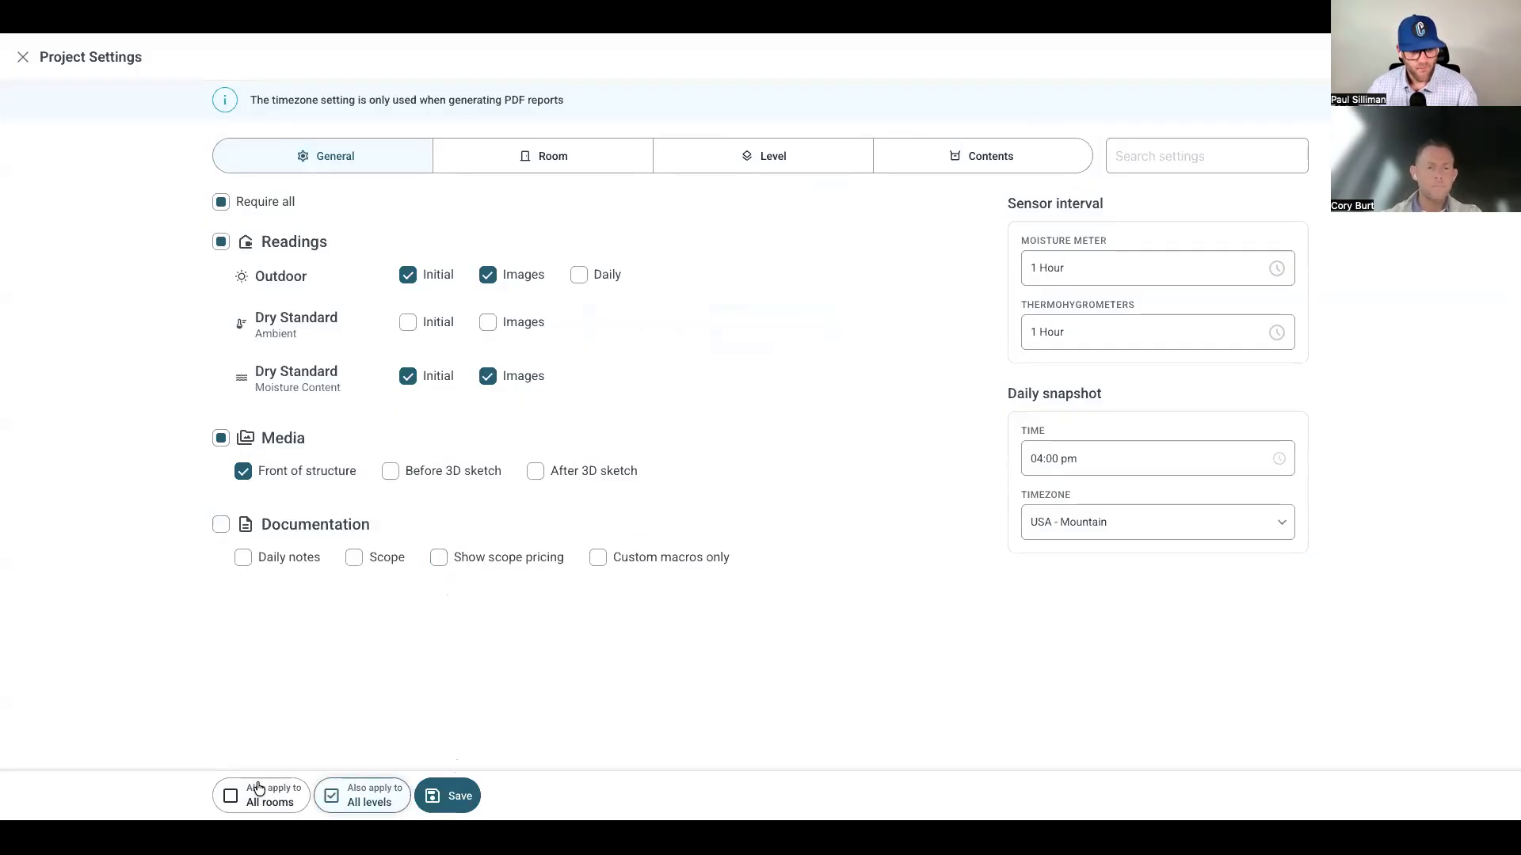
left_click(458, 799)
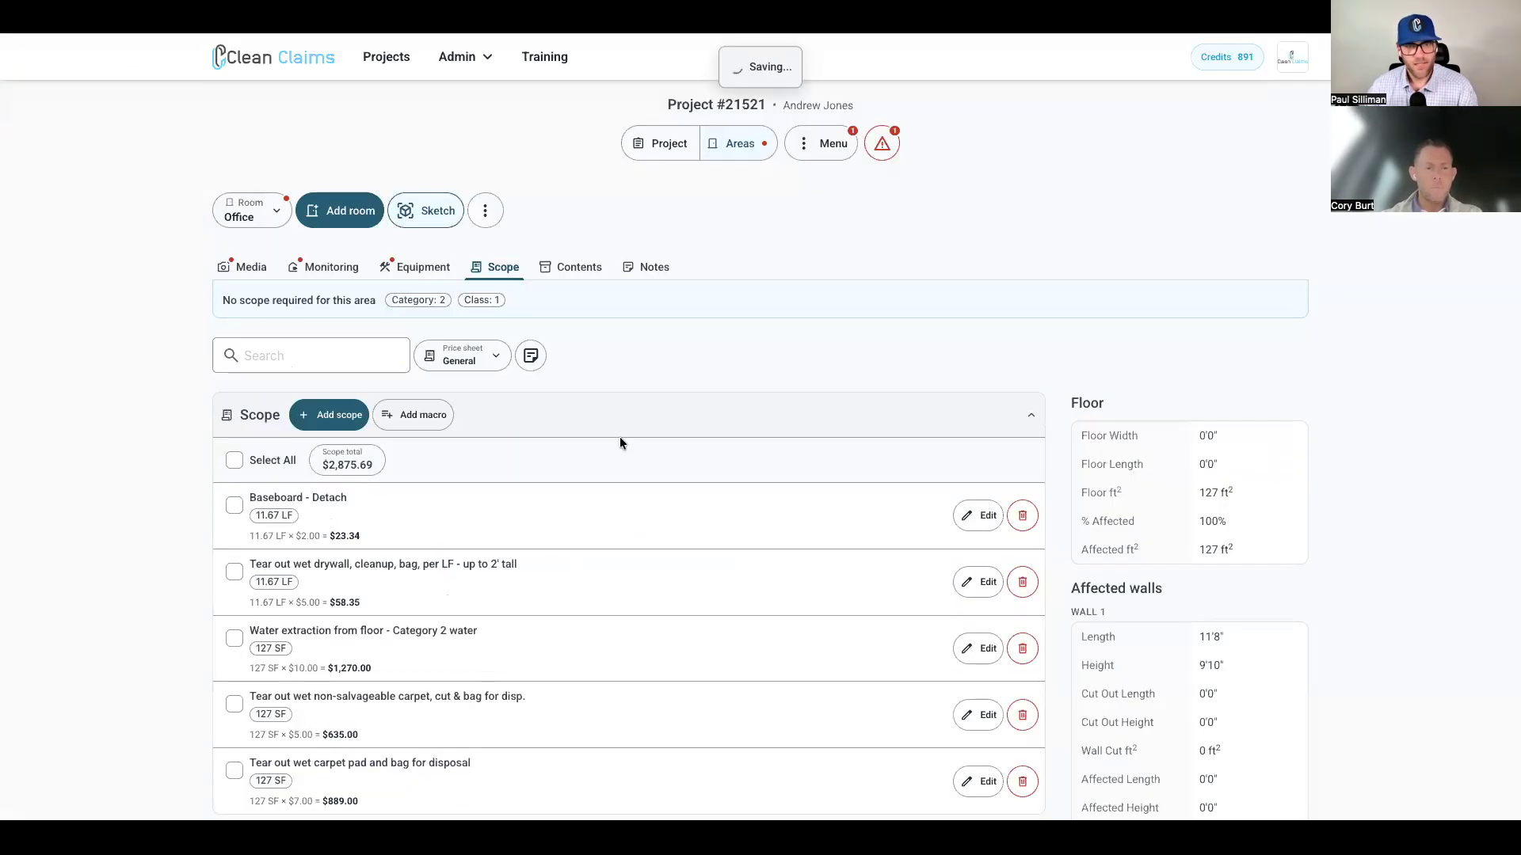
- Check how the project's scope totals list the items with pricing hidden, and close the totals
left_click(821, 151)
left_click(652, 532)
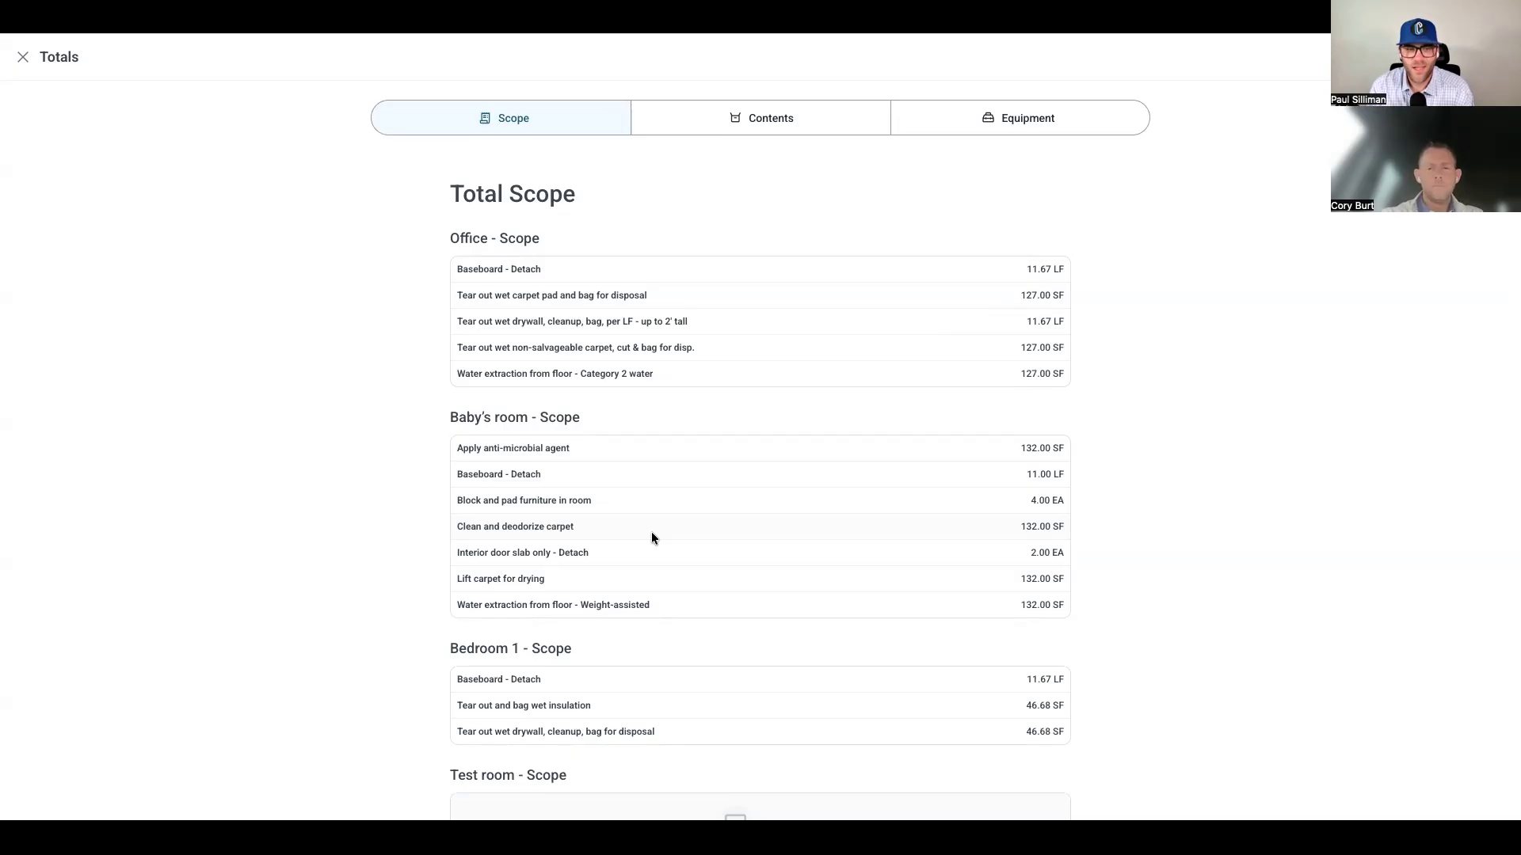
scroll(652, 538, "down", 5)
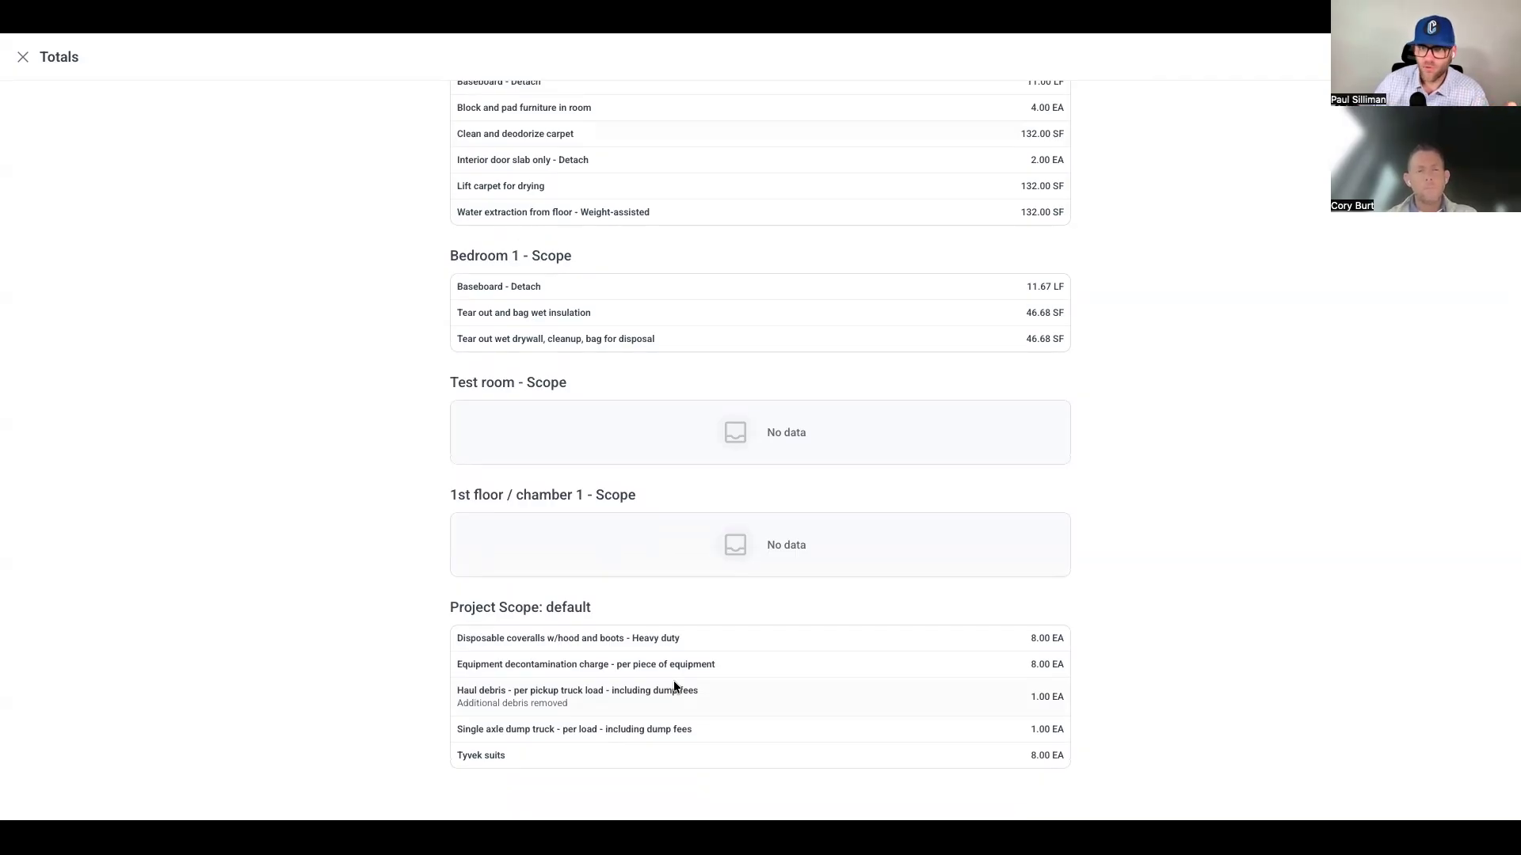
scroll(674, 686, "up", 5)
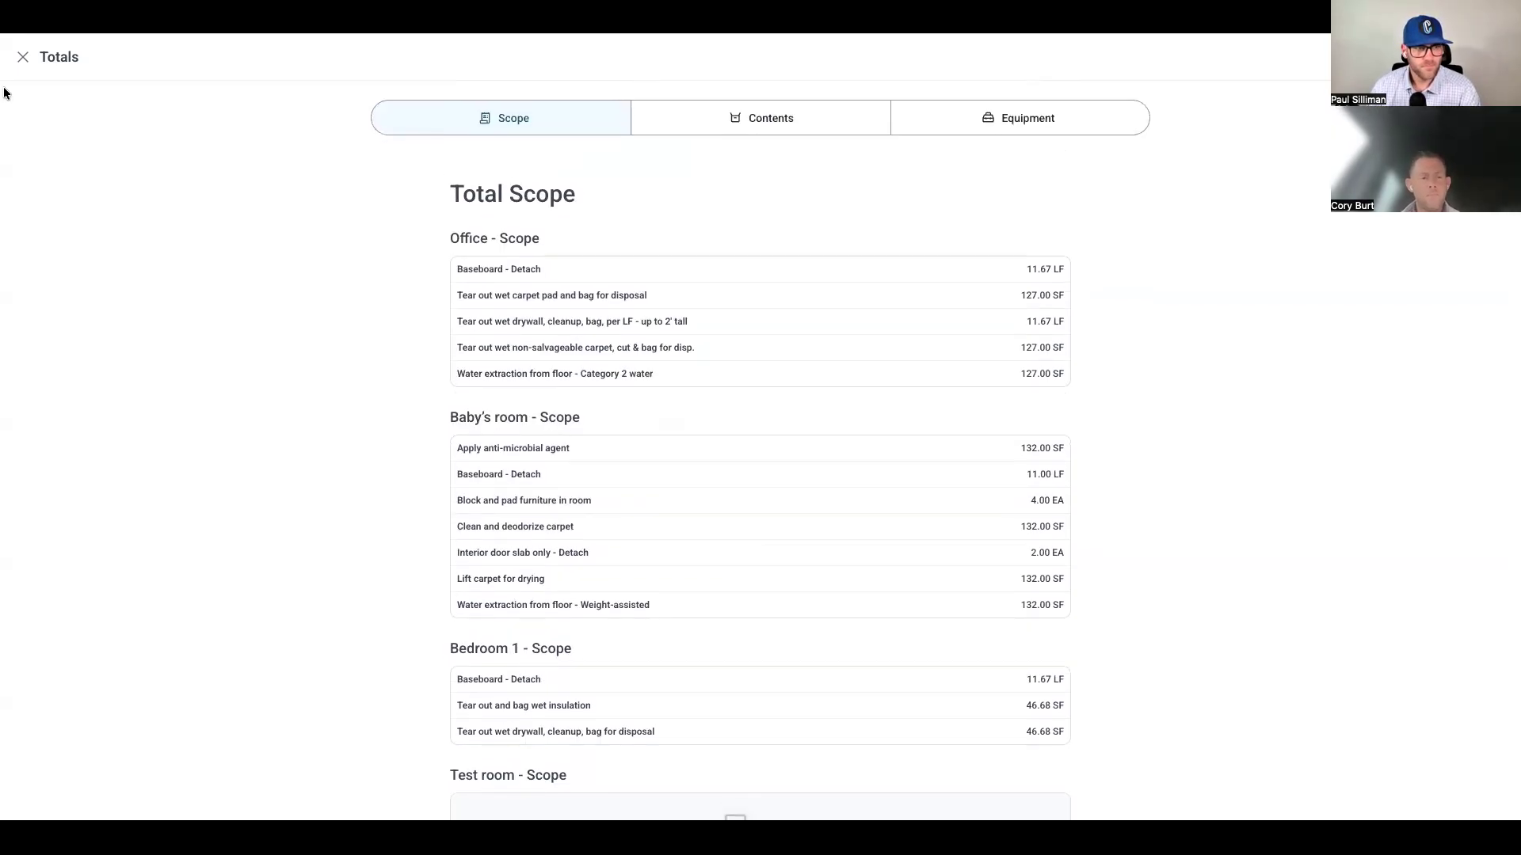
left_click(24, 58)
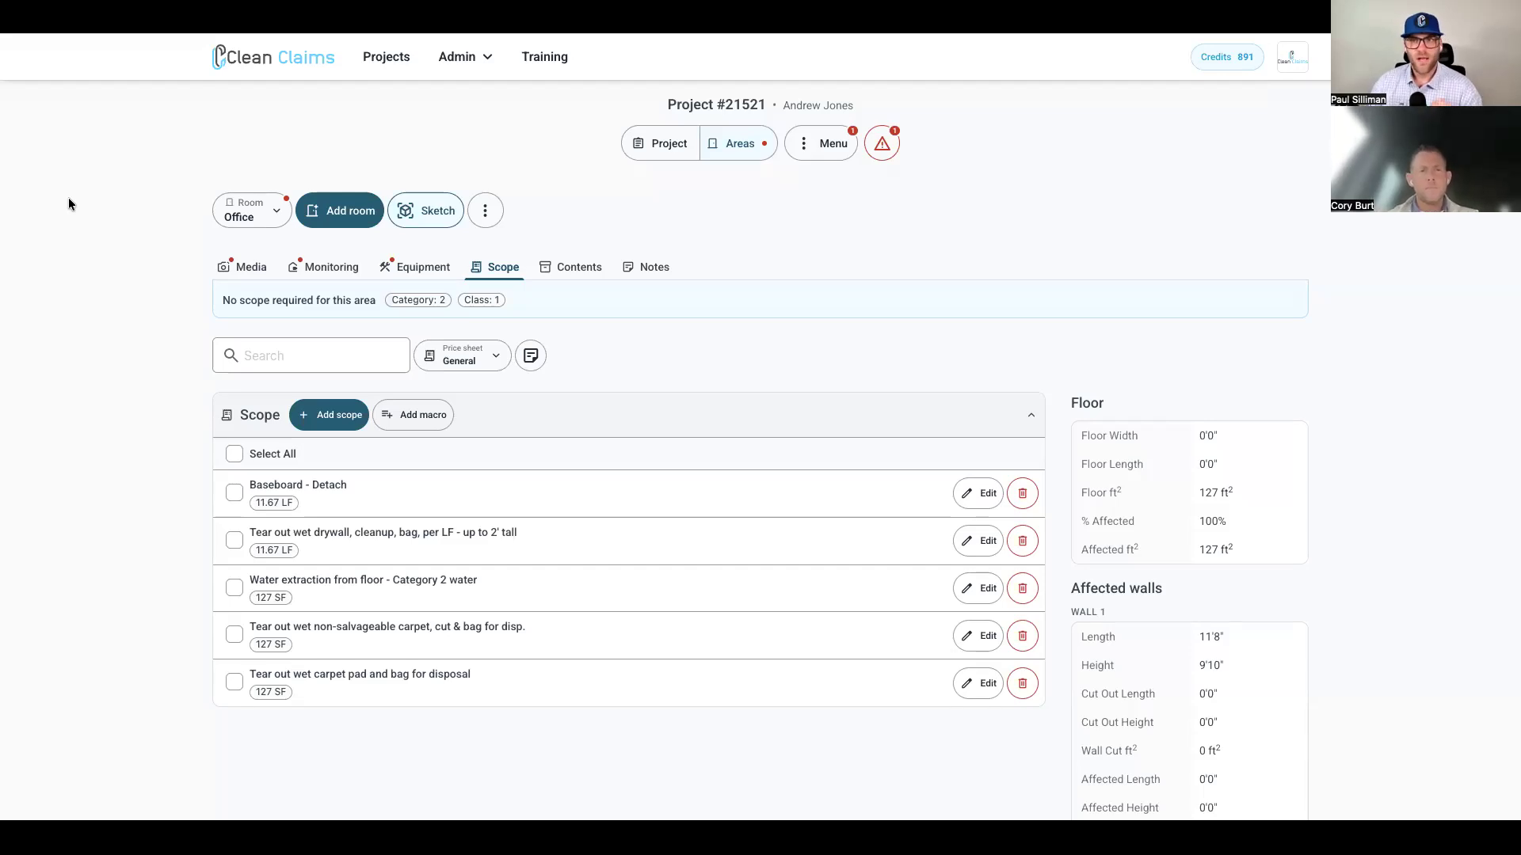
- Generate the project report with medium image quality and open it for viewing
left_click(821, 144)
left_click(628, 184)
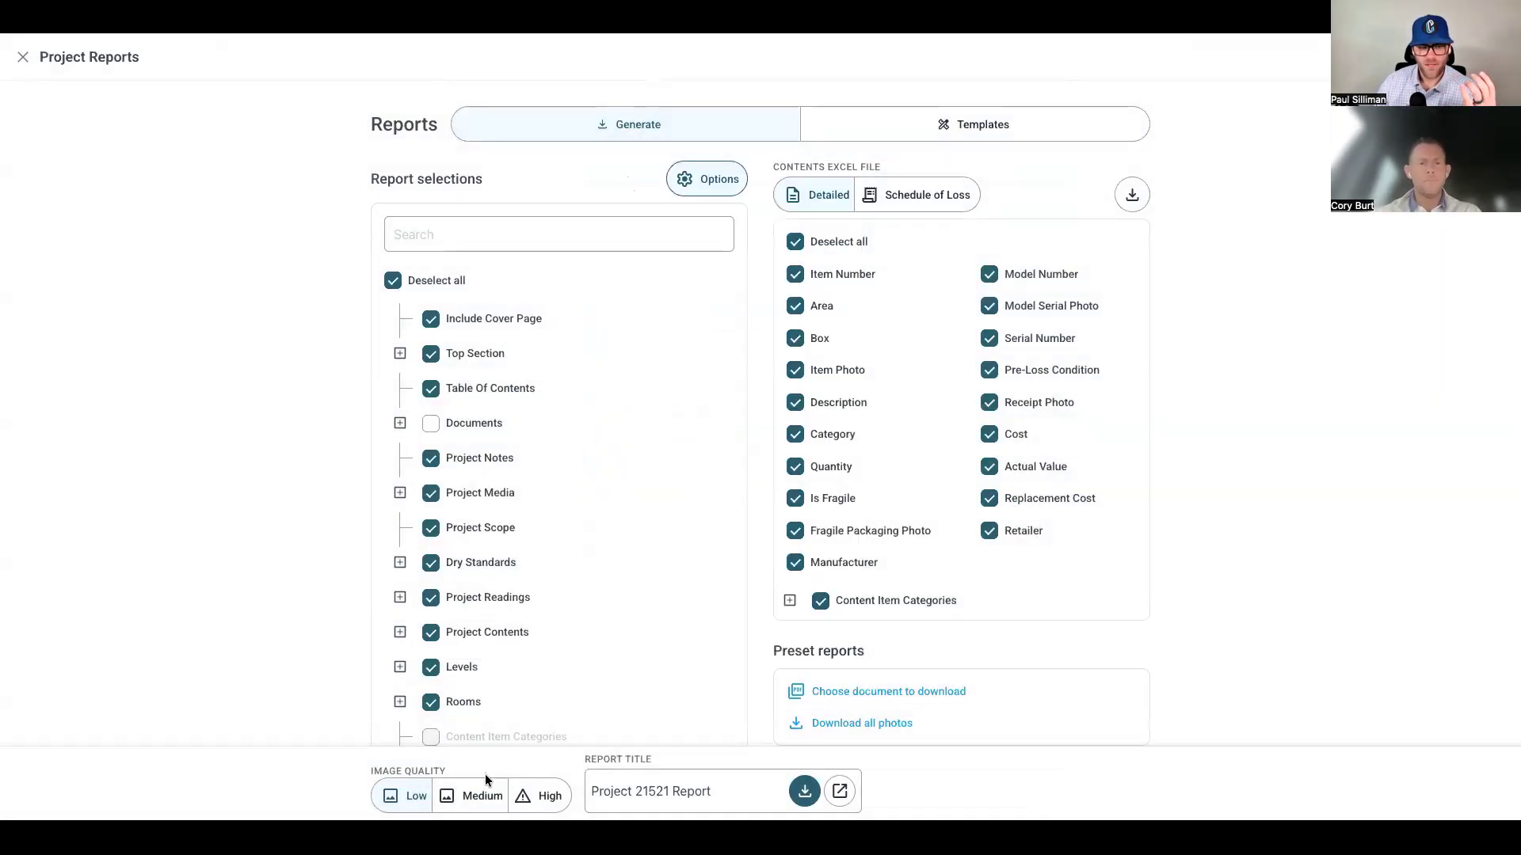
left_click(479, 797)
left_click(839, 793)
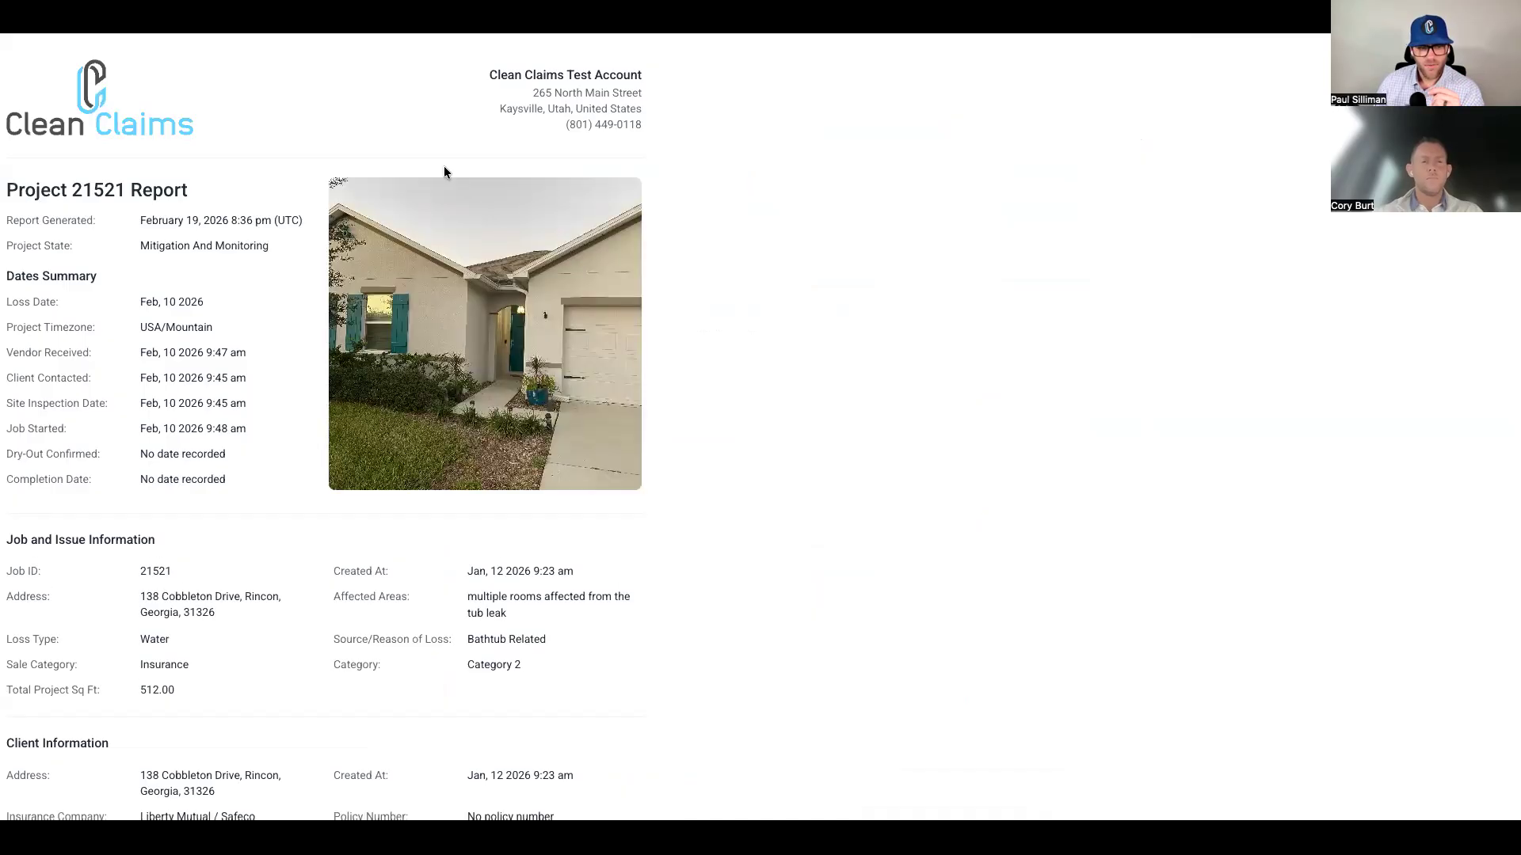
- Examine the report's Project Scope section, including its grand total, and return to the Office room's scope
scroll(330, 372, "down", 12)
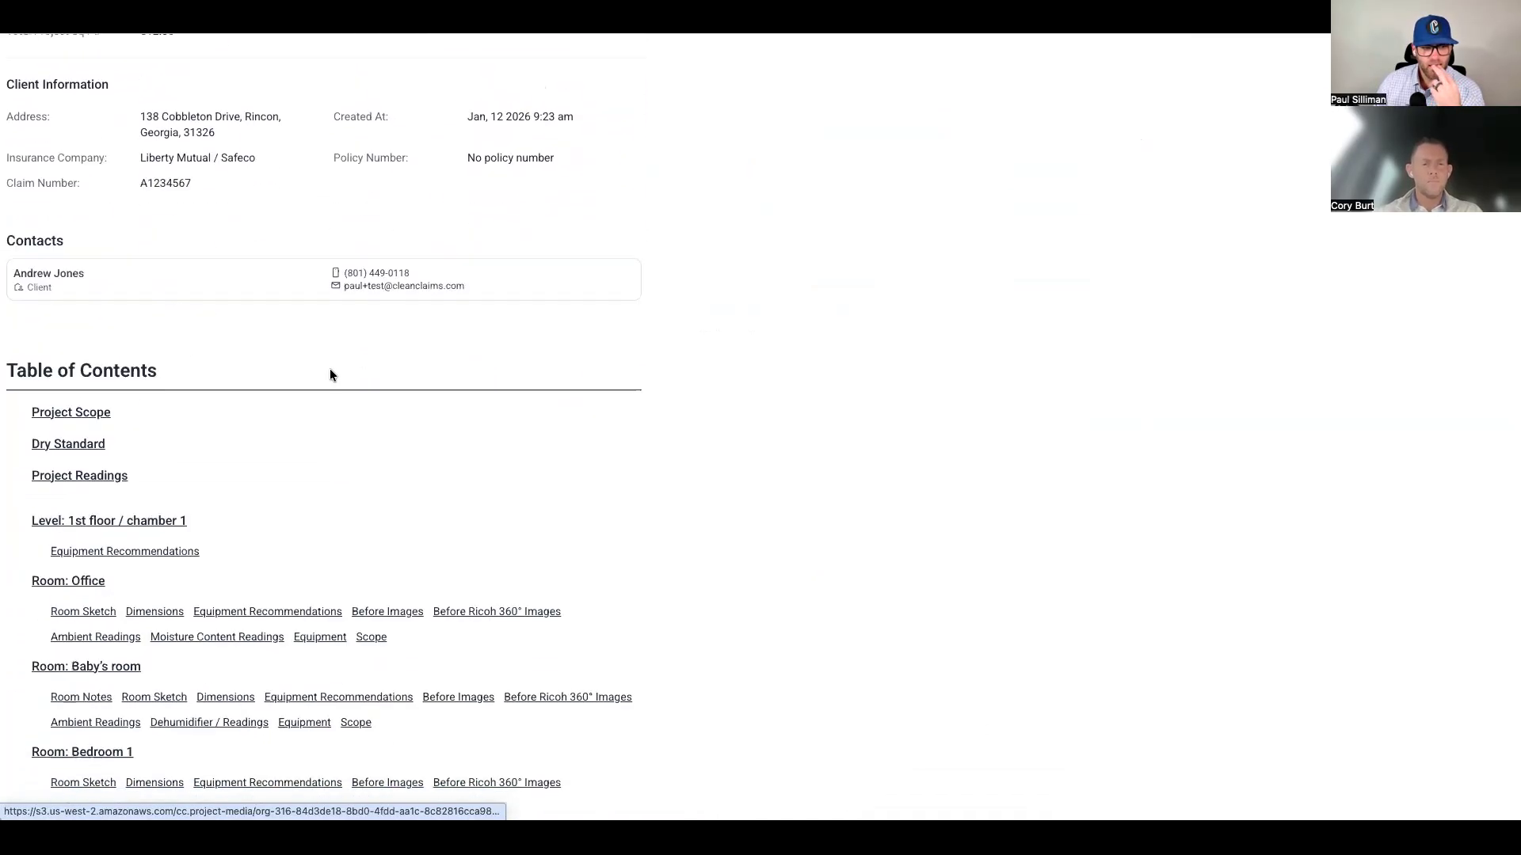
scroll(330, 372, "up", 1)
left_click(102, 78)
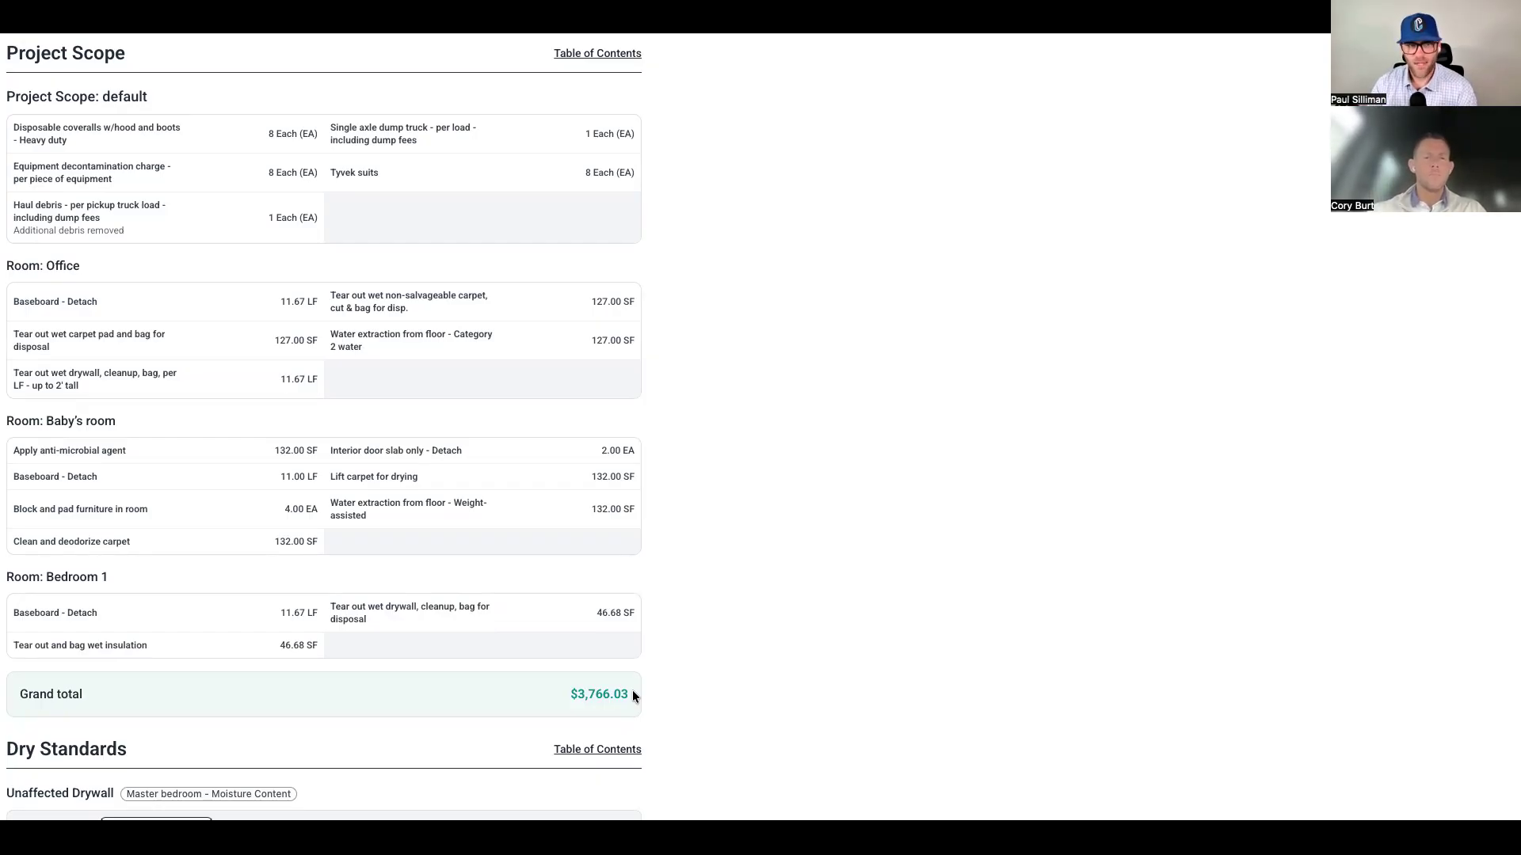
key("super+w")
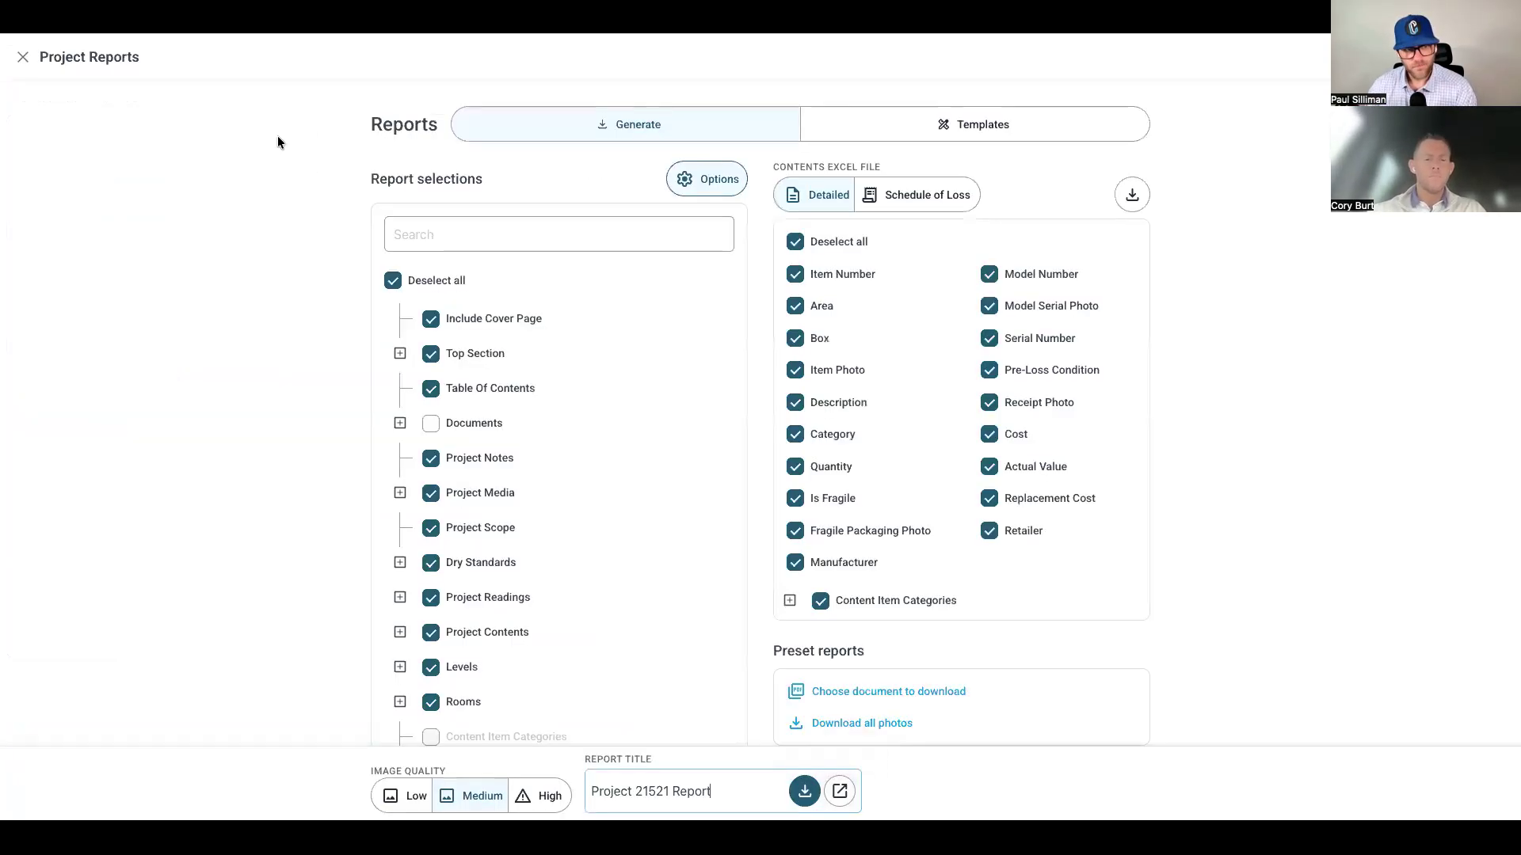
left_click(23, 57)
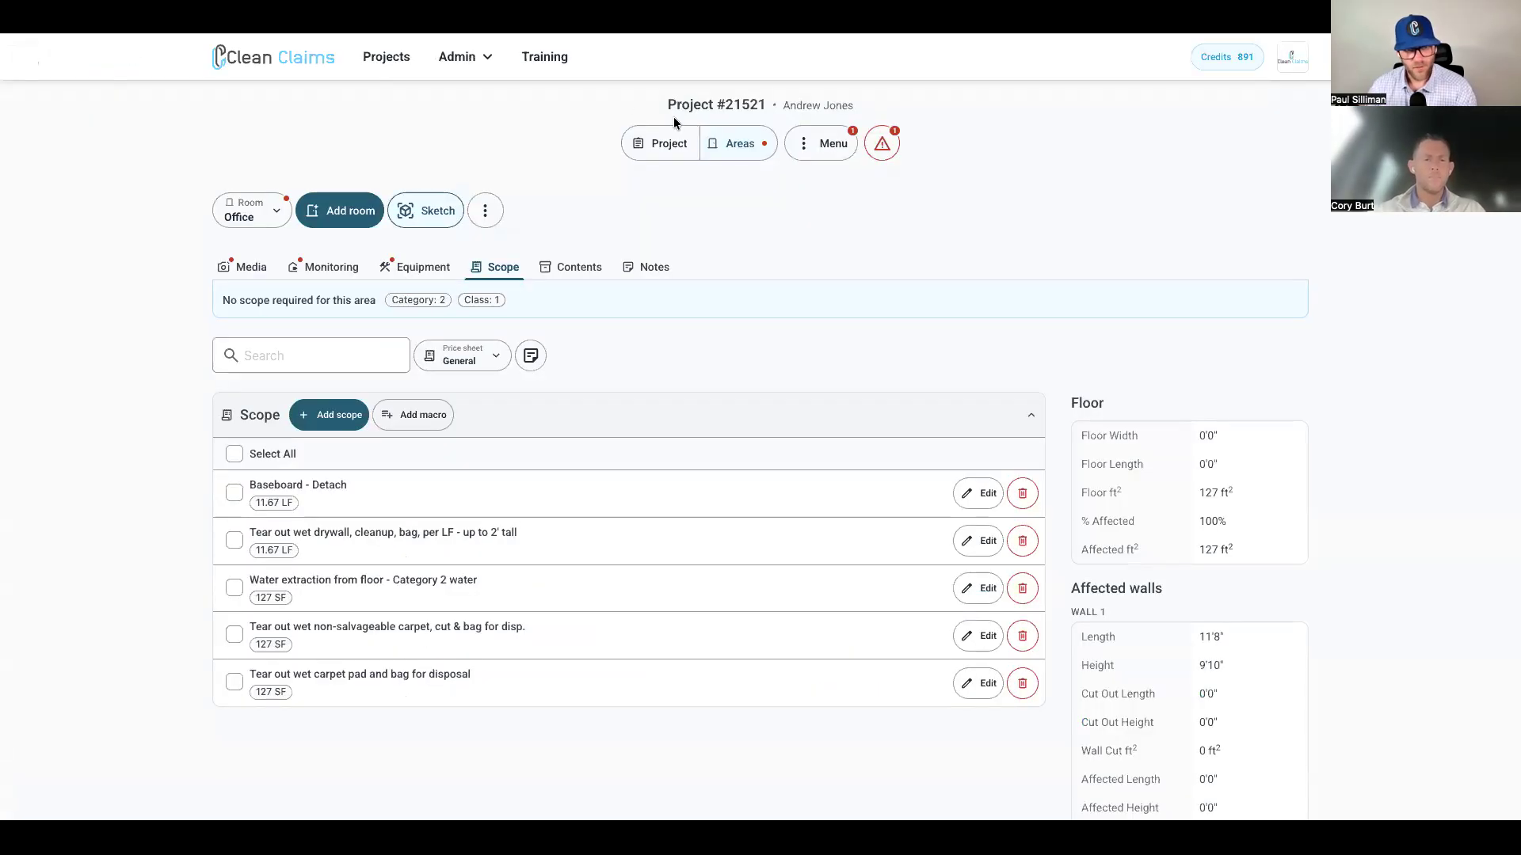
- Turn on Show scope pricing in the project's general settings, apply it to all rooms and levels, and save
left_click(824, 148)
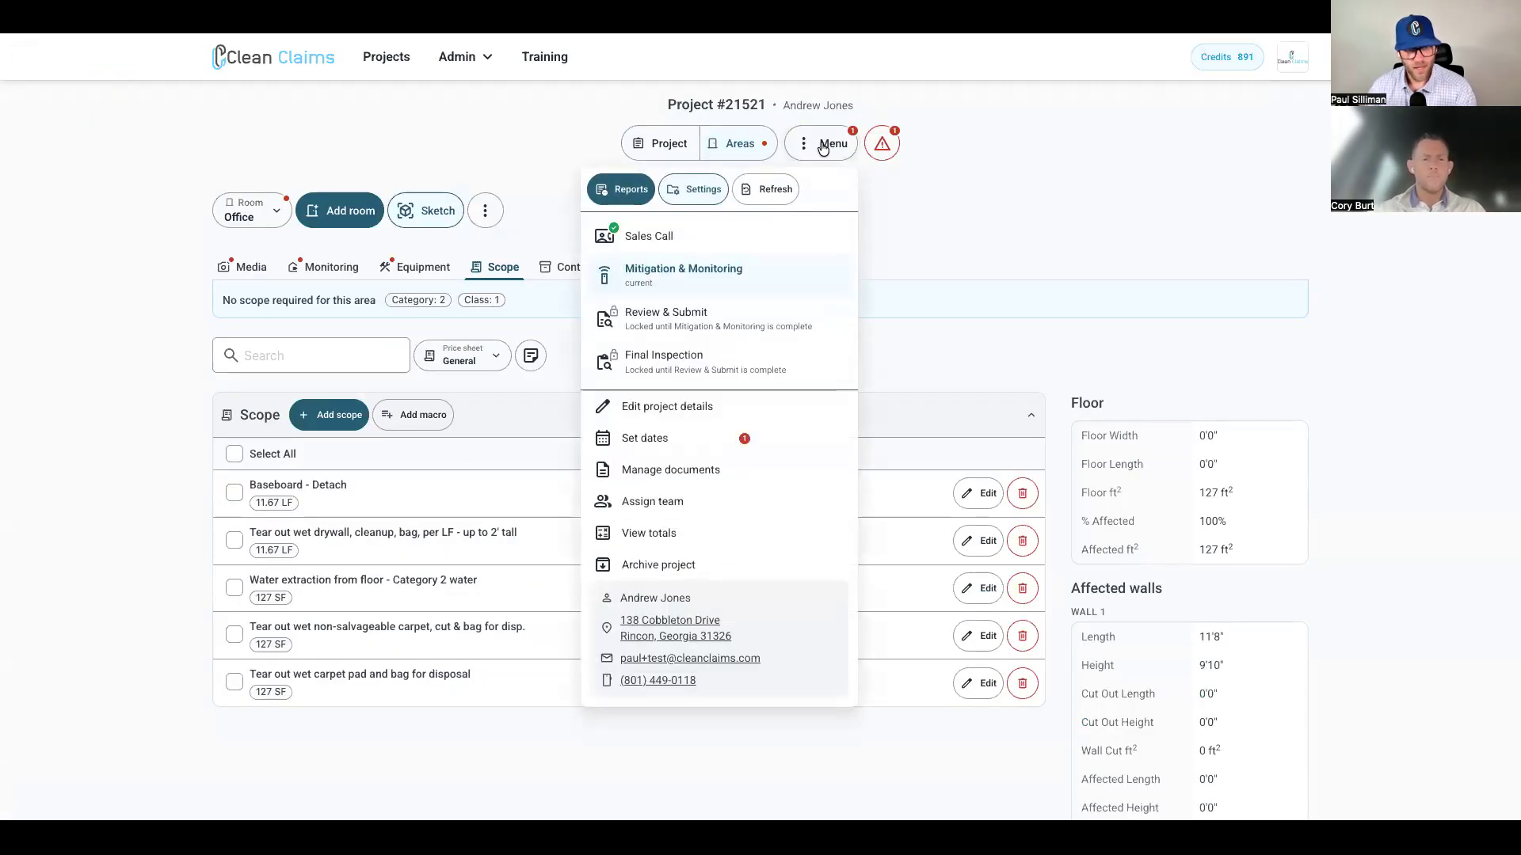
left_click(707, 191)
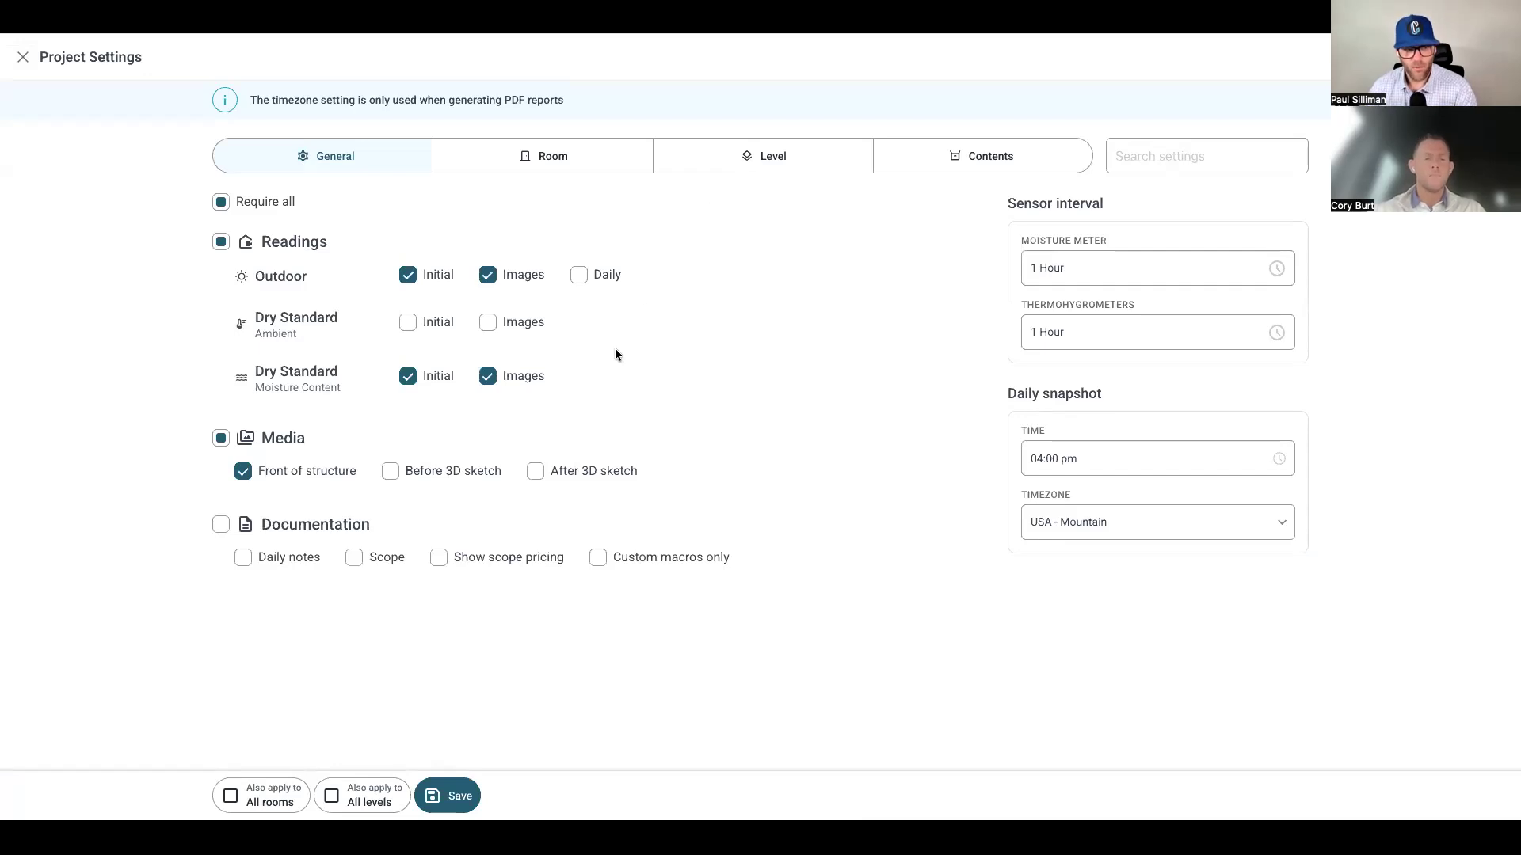
left_click(478, 559)
left_click(369, 791)
left_click(270, 791)
left_click(467, 796)
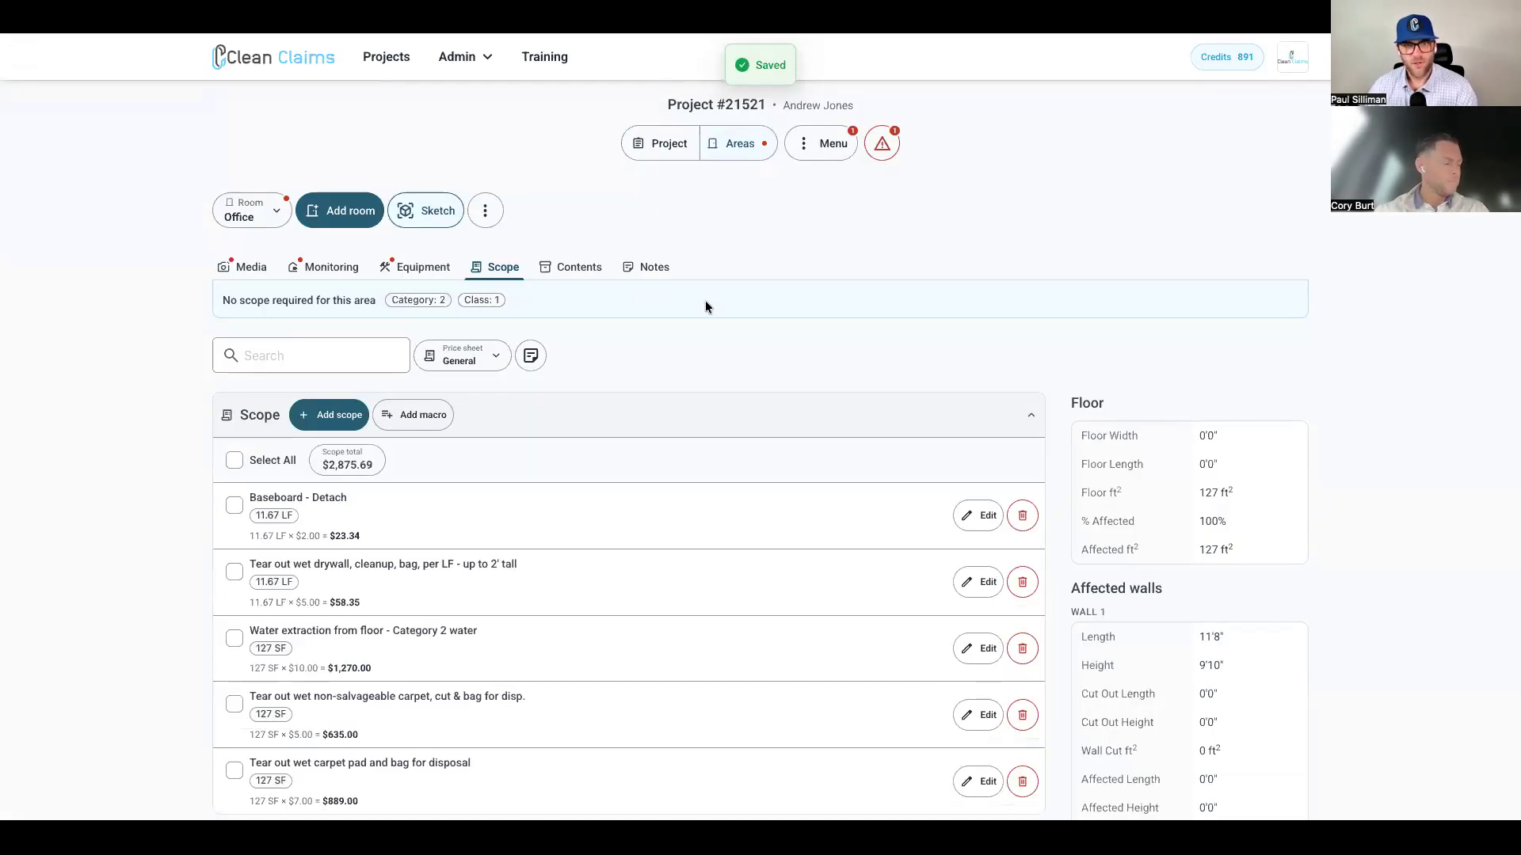
- Open a preview of the project report with medium image quality
left_click(826, 145)
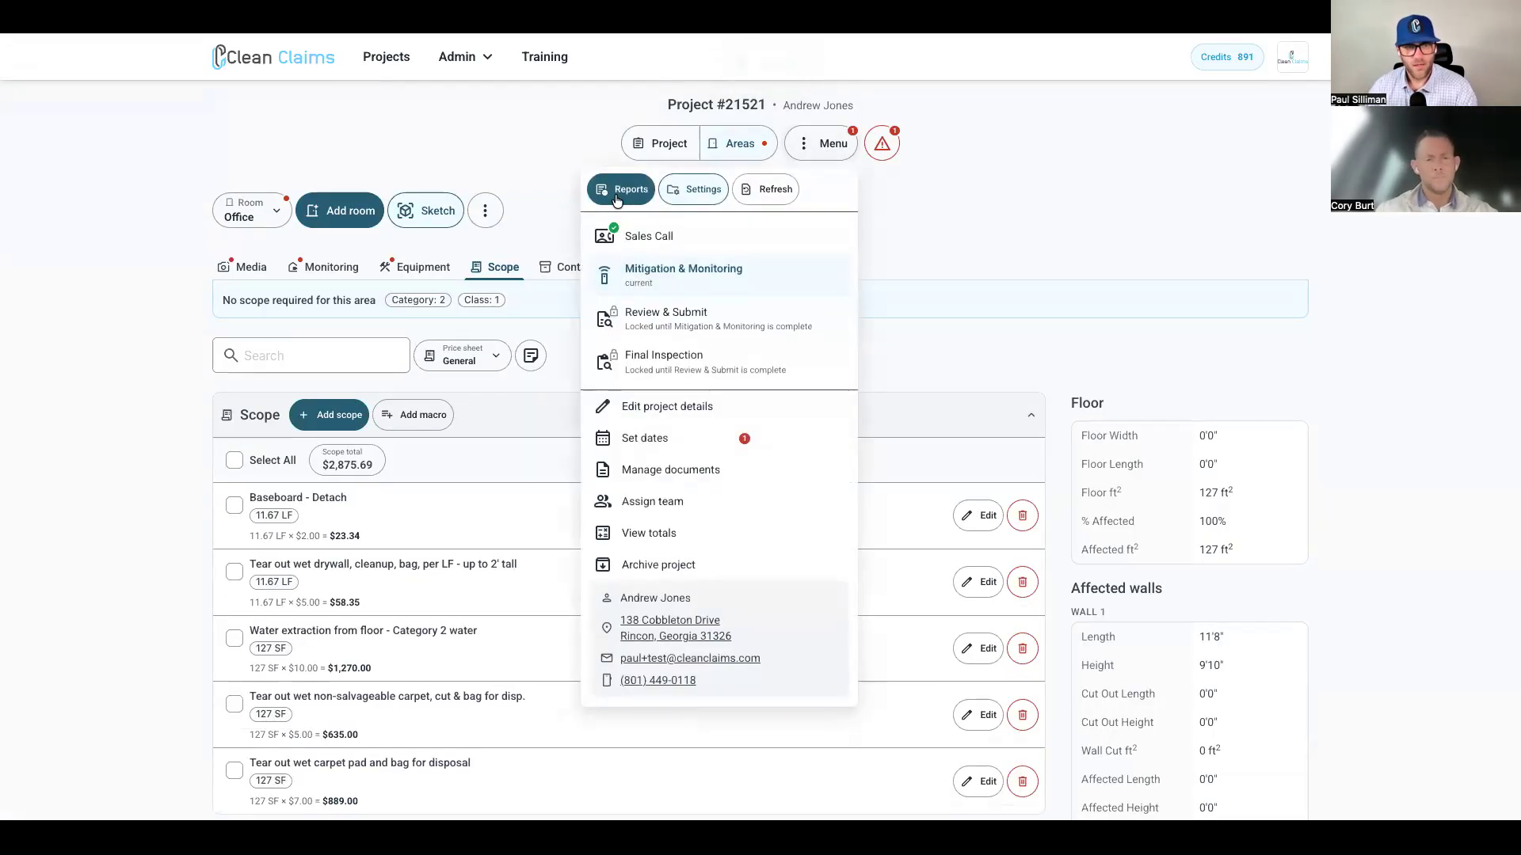
left_click(617, 191)
left_click(481, 796)
left_click(840, 791)
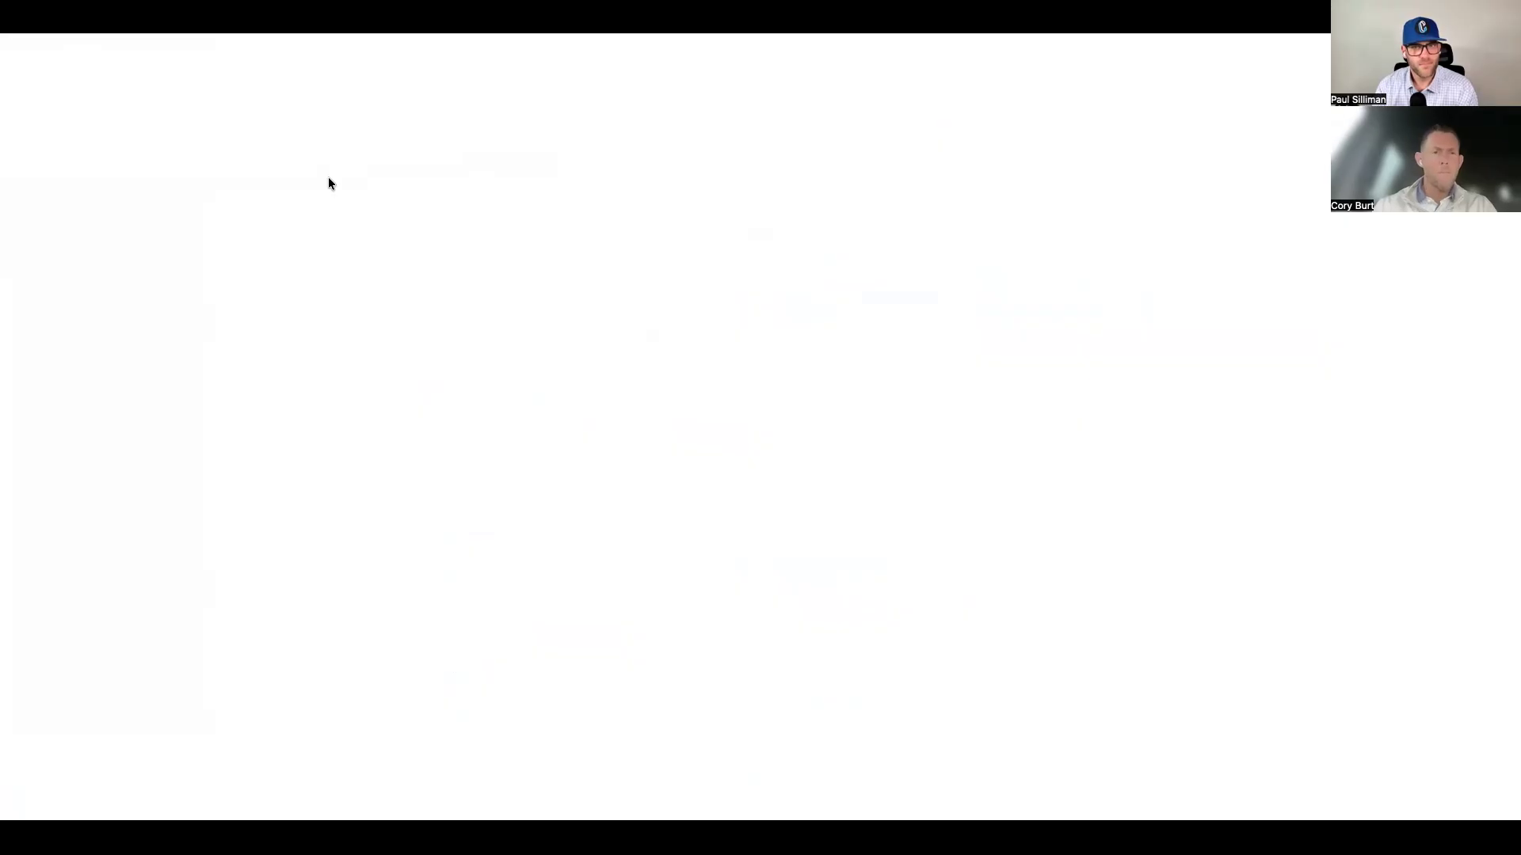
- Examine the report's Project Scope section, checking the item pricing, room scope totals and grand total
scroll(328, 177, "down", 8)
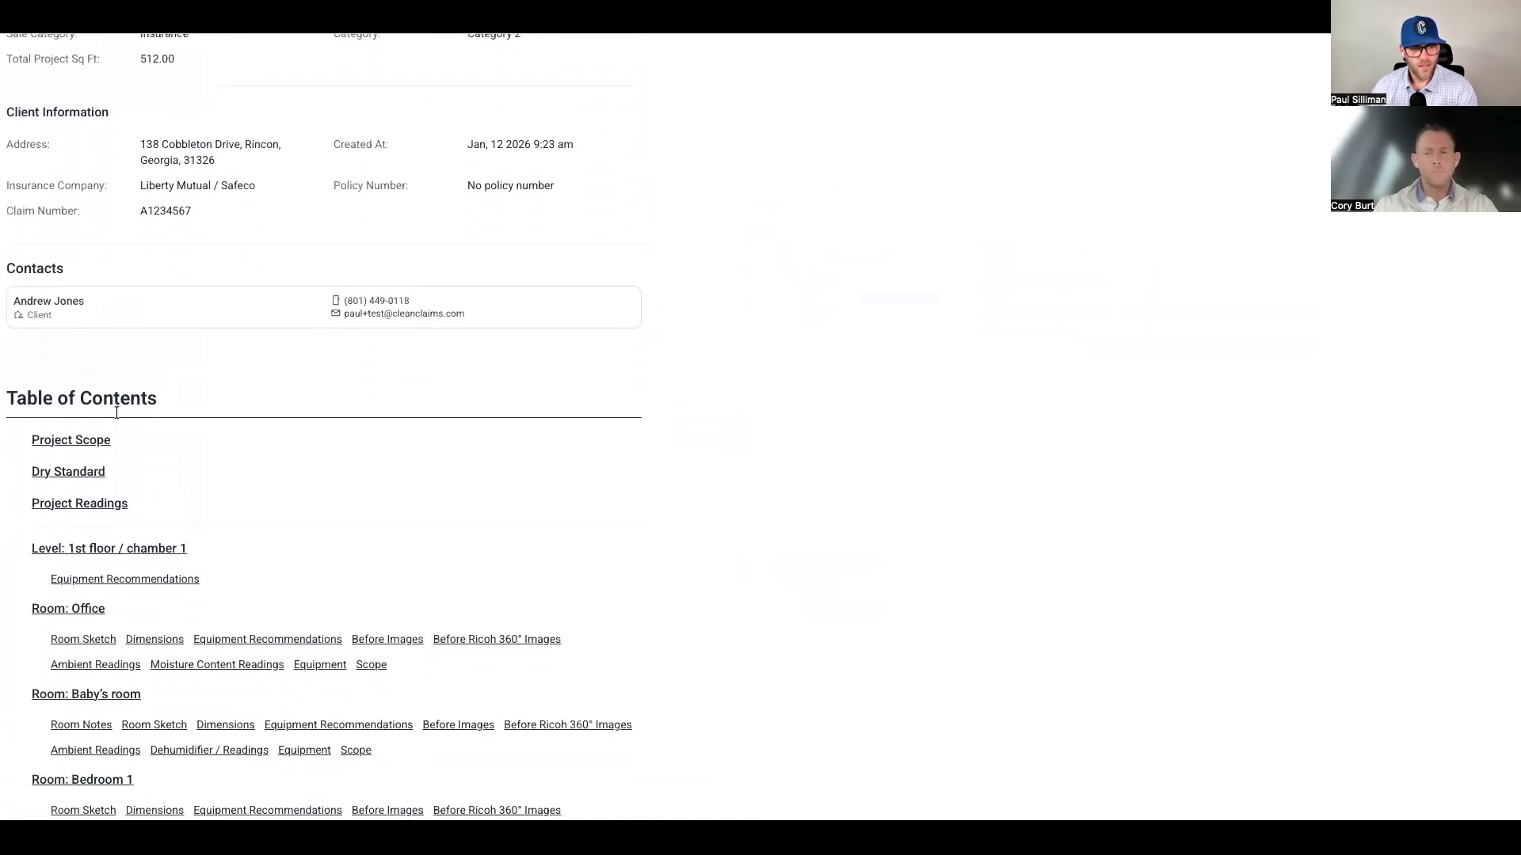
left_click(84, 440)
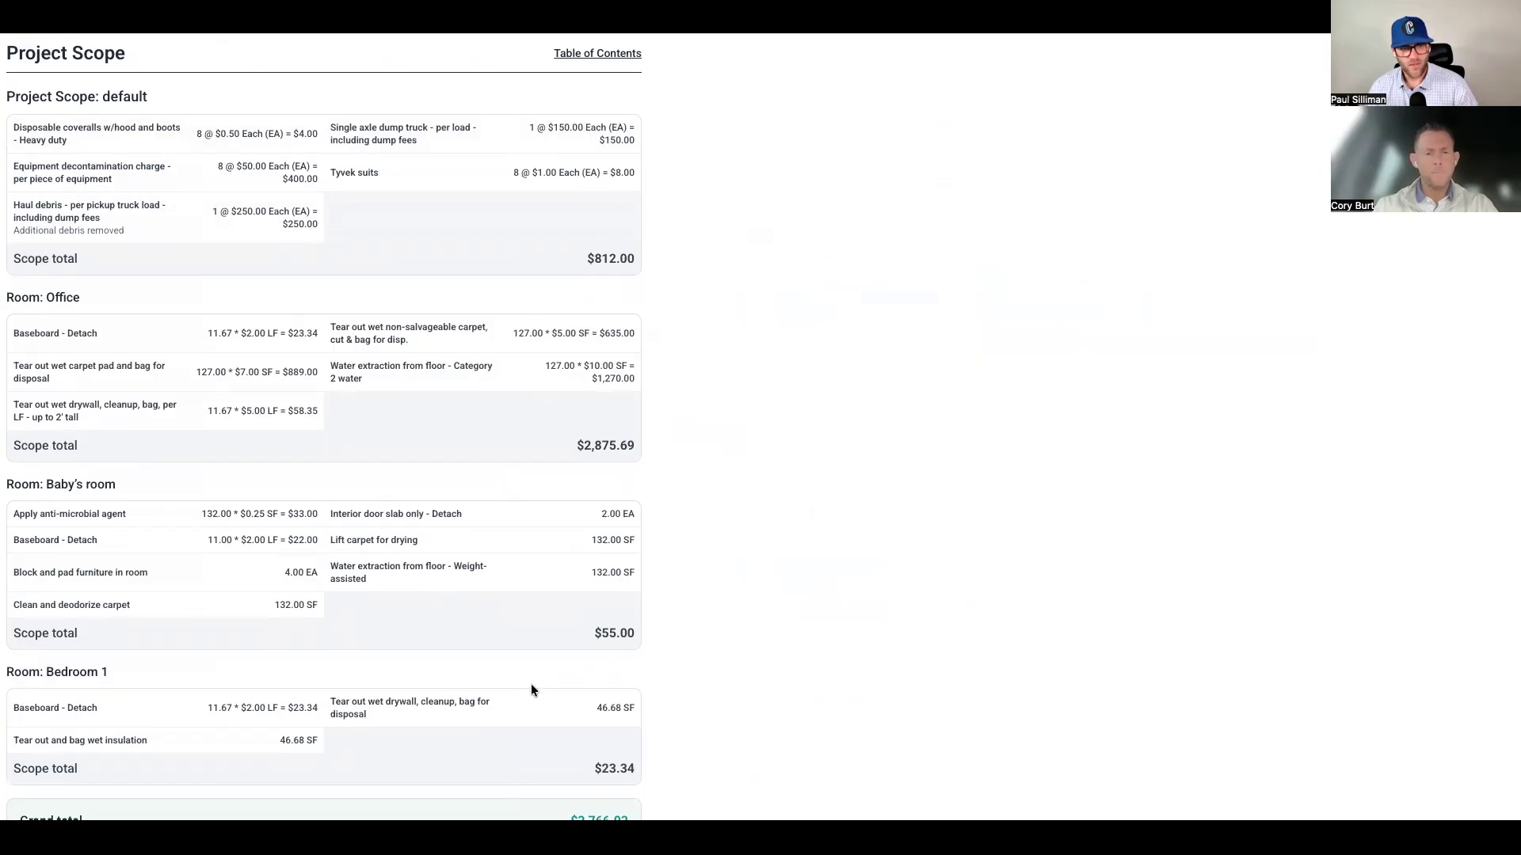
scroll(530, 690, "down", 2)
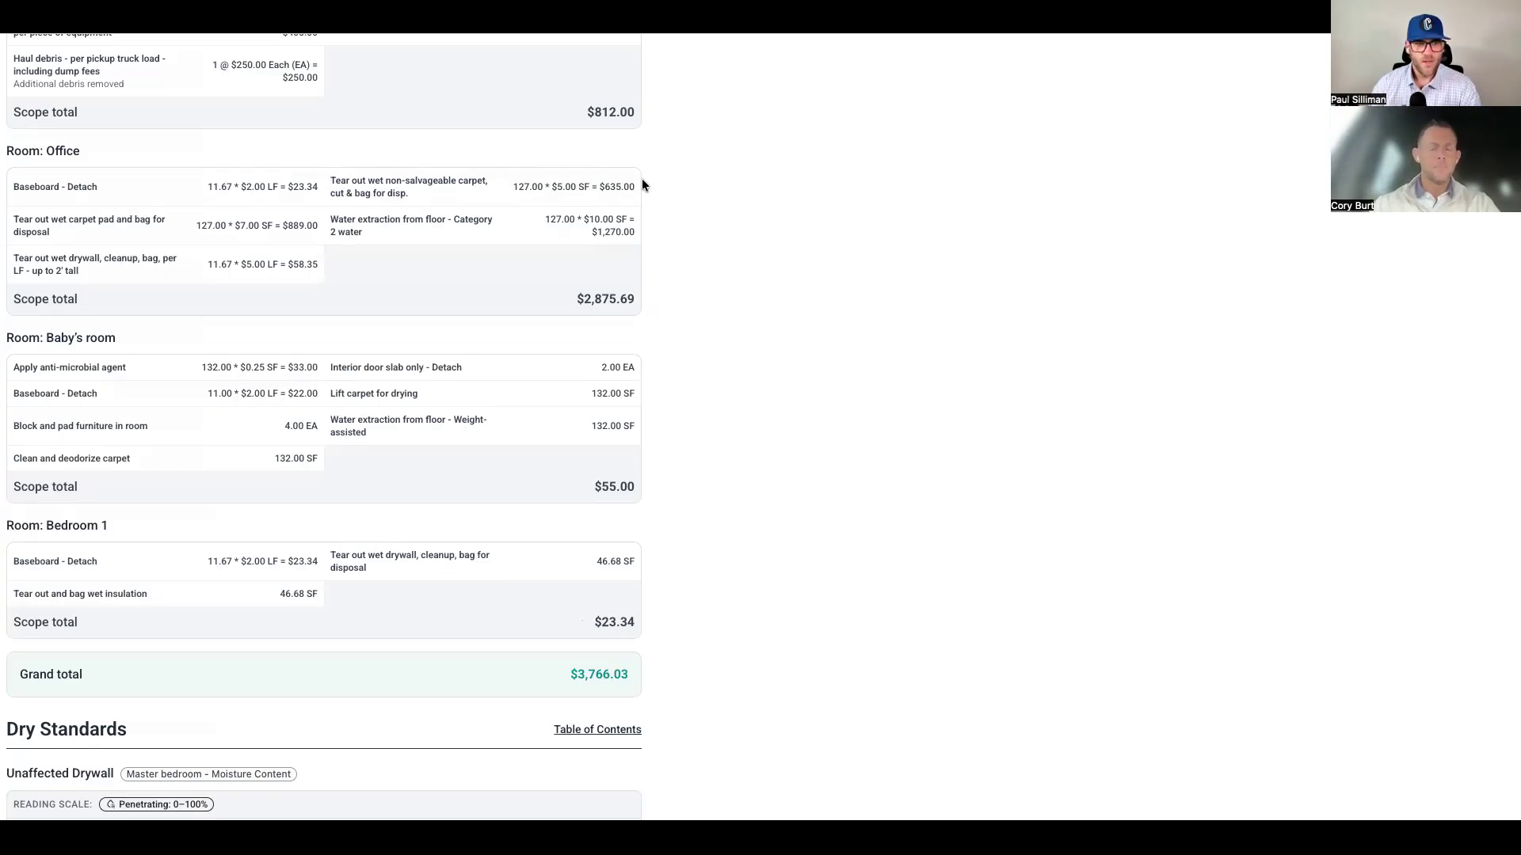
scroll(642, 185, "up", 3)
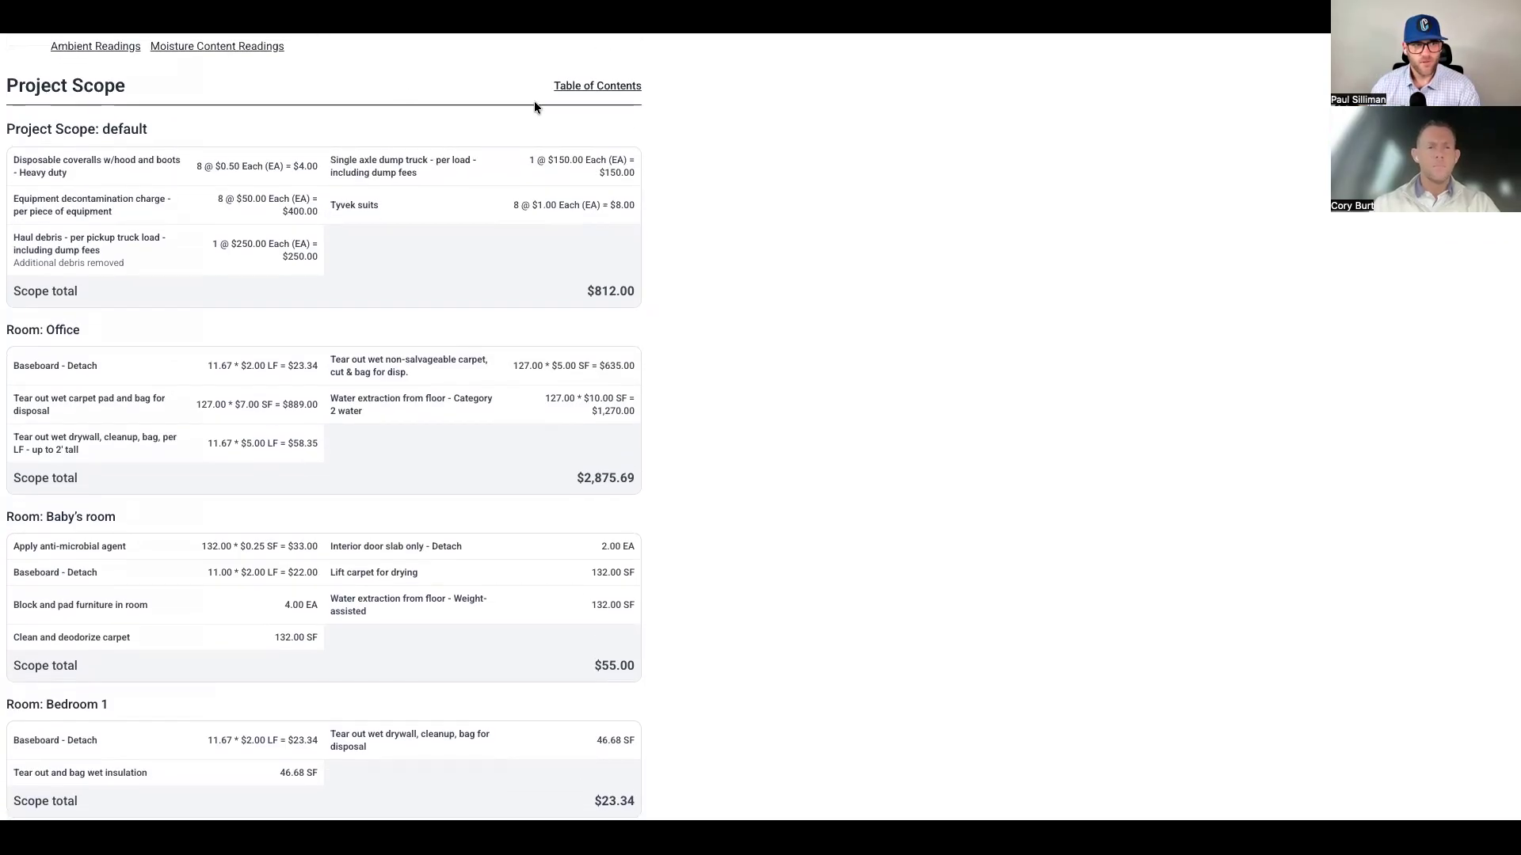
scroll(261, 166, "down", 1)
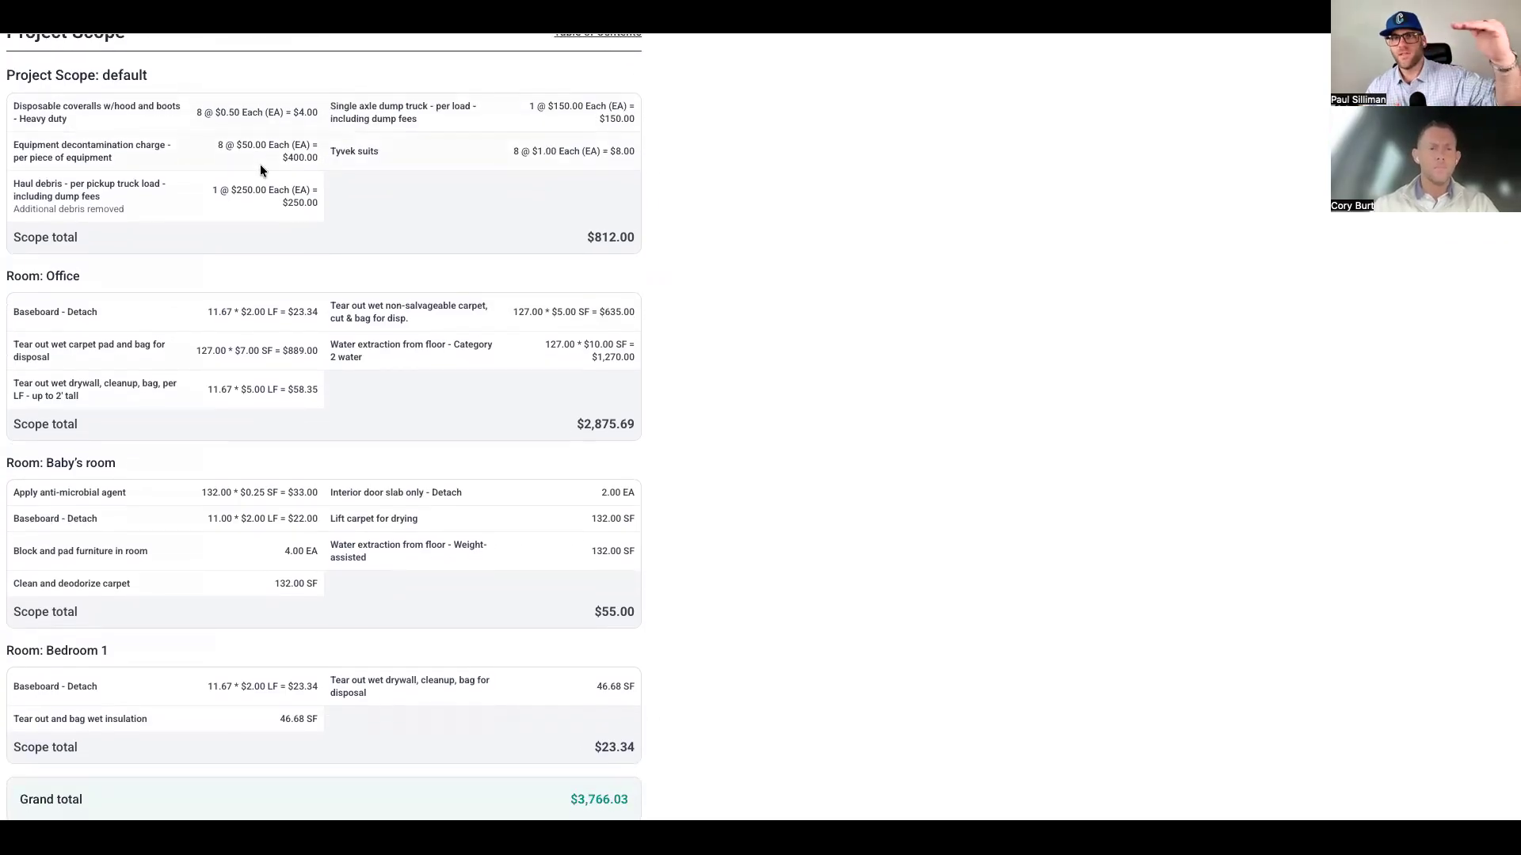
scroll(259, 164, "up", 2)
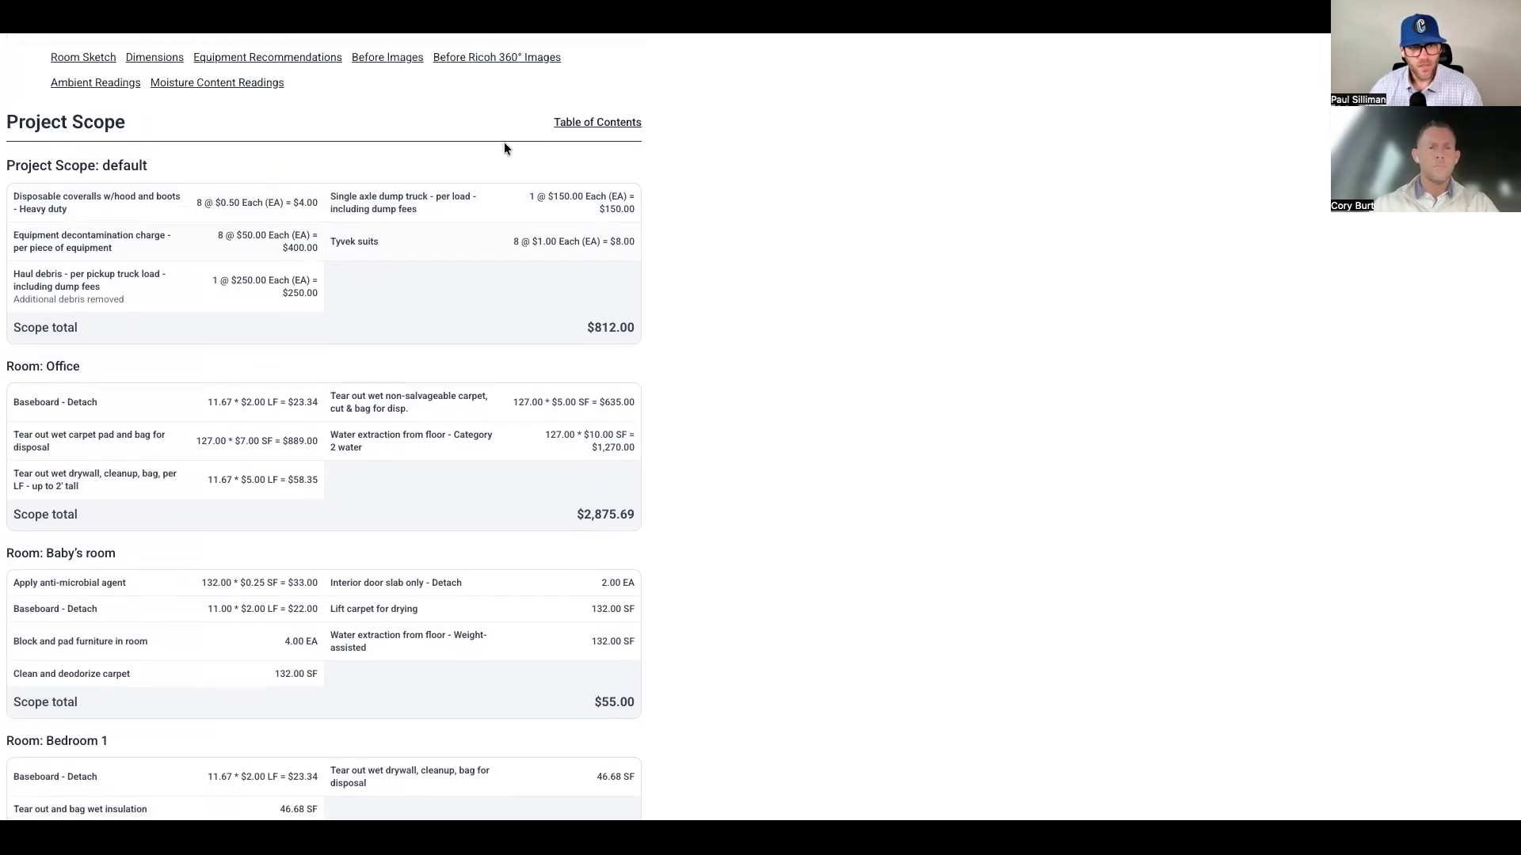
- Check the Office room's Scope section through the report's table of contents, and close the report preview
left_click(587, 123)
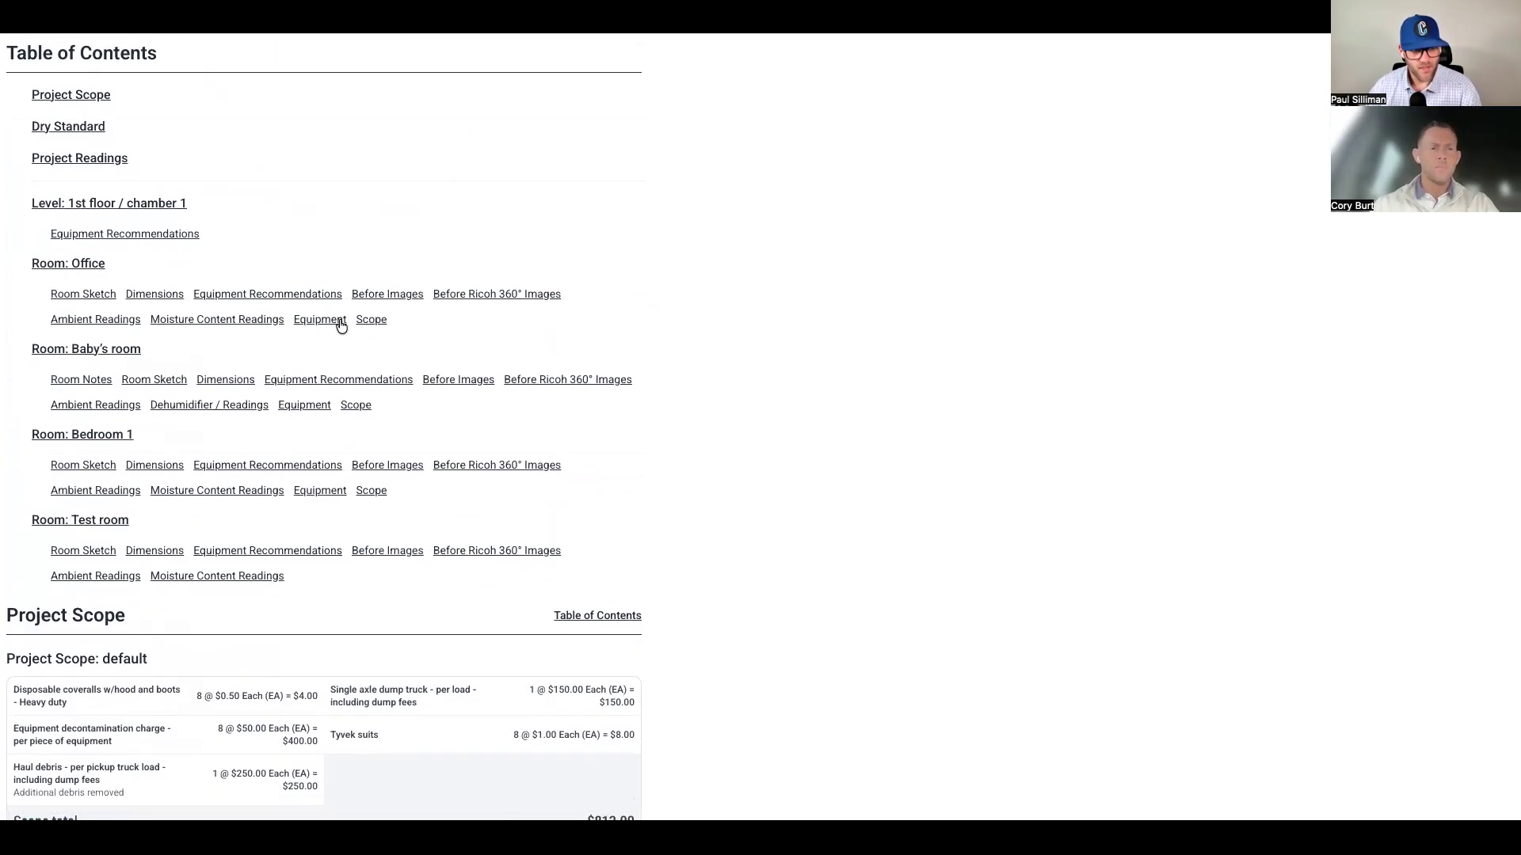
left_click(369, 321)
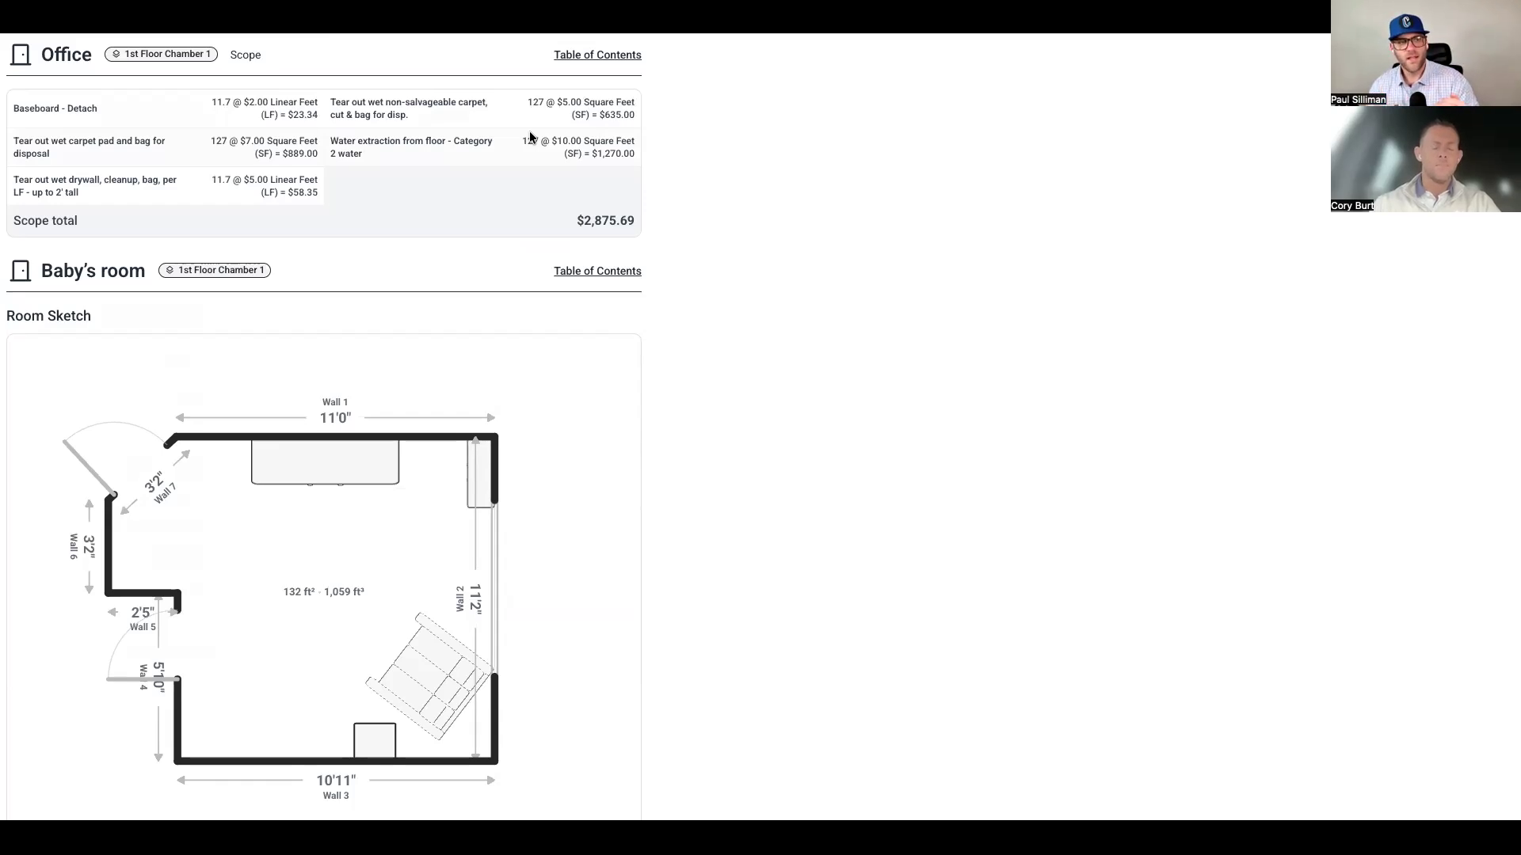
scroll(531, 138, "up", 5)
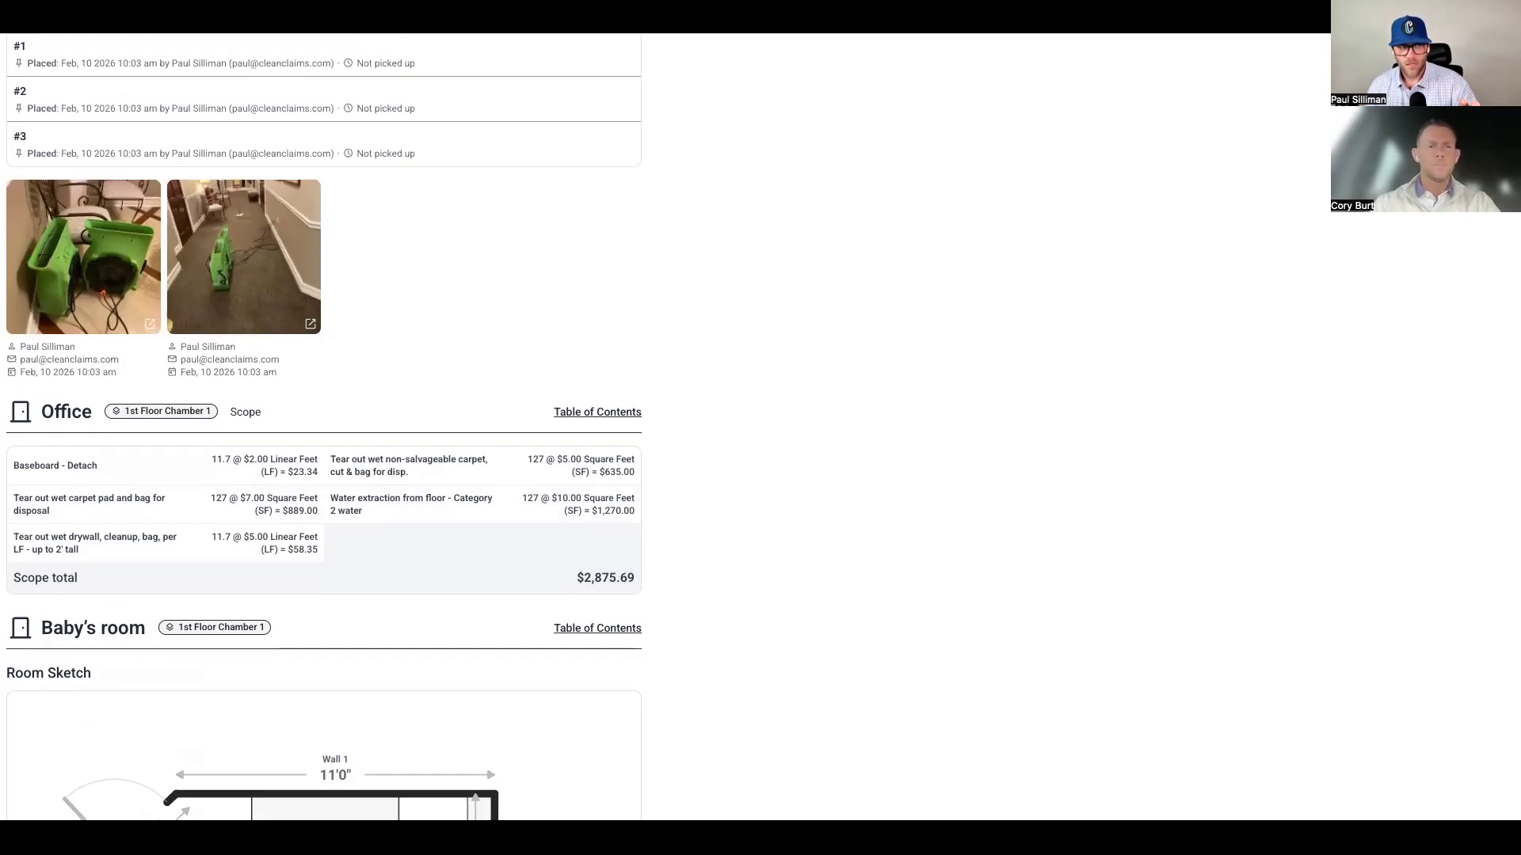
key("ctrl+w")
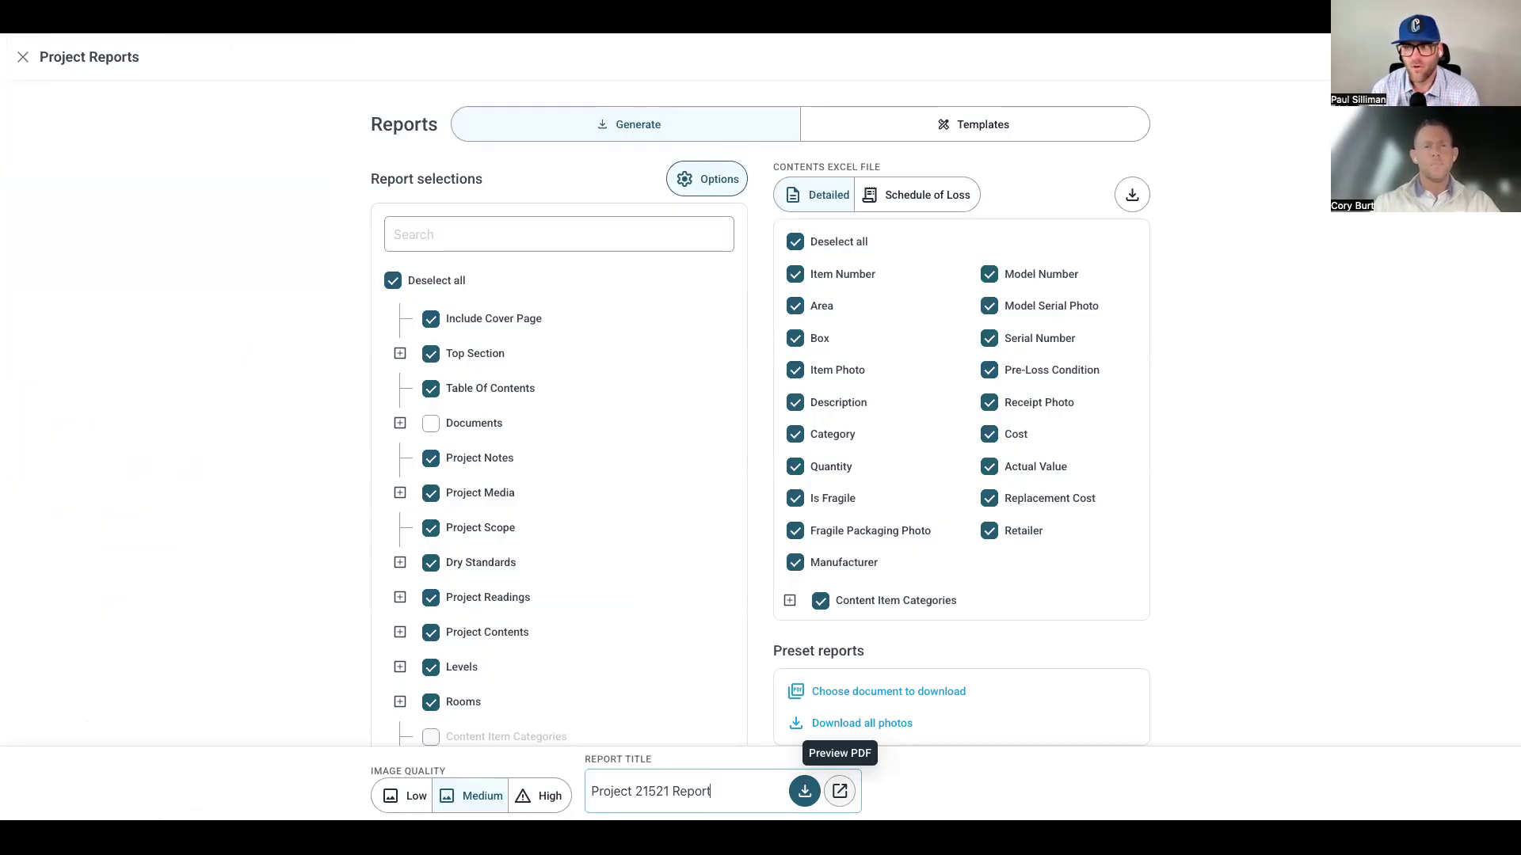
- Apply the custom report template Scope only Items and preview the resulting PDF
left_click(700, 182)
left_click(642, 326)
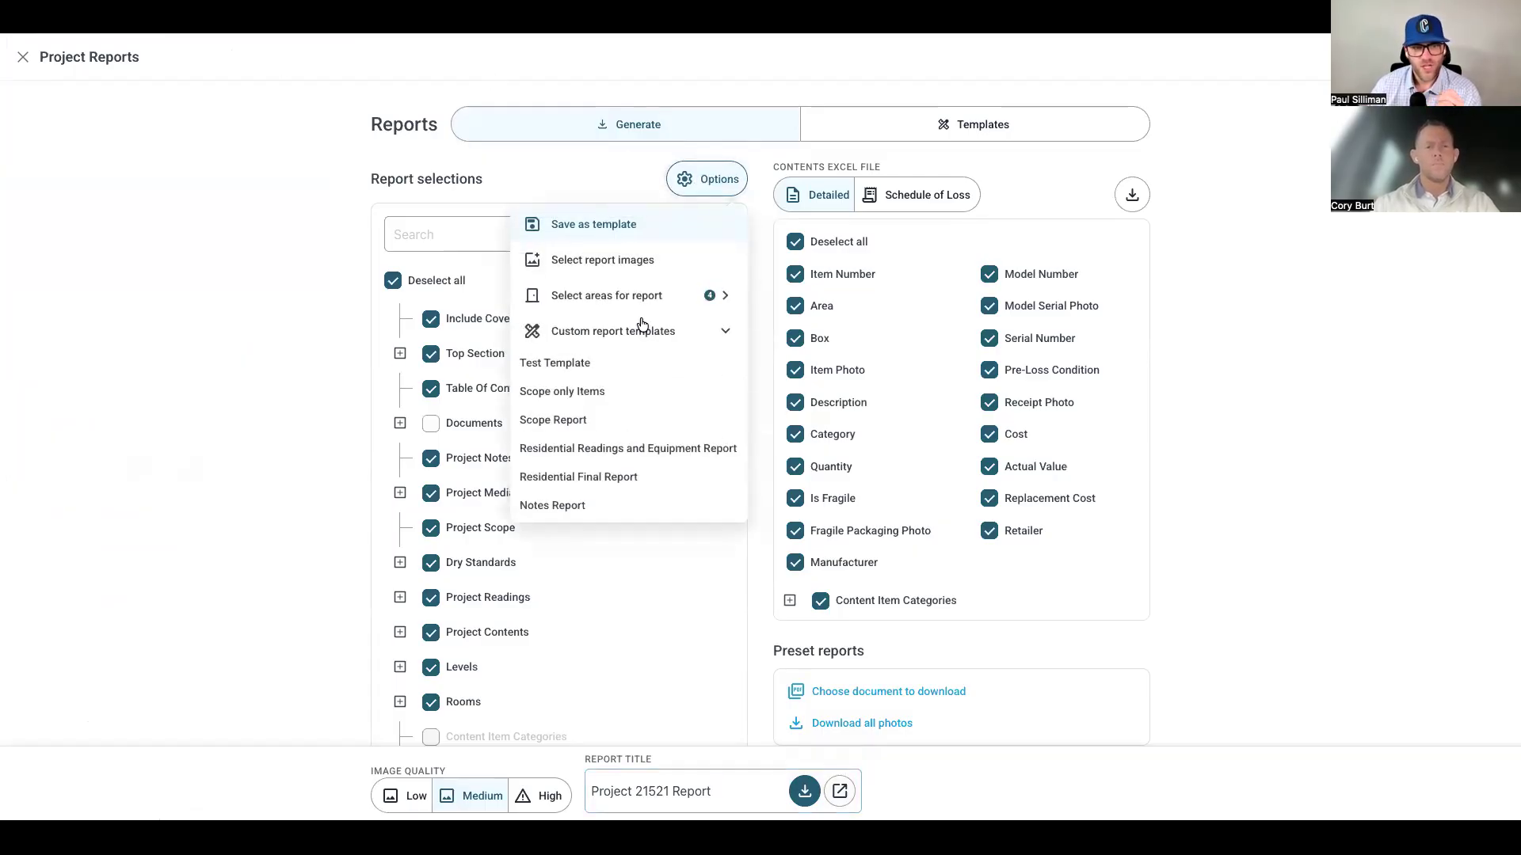
scroll(641, 326, "down", 1)
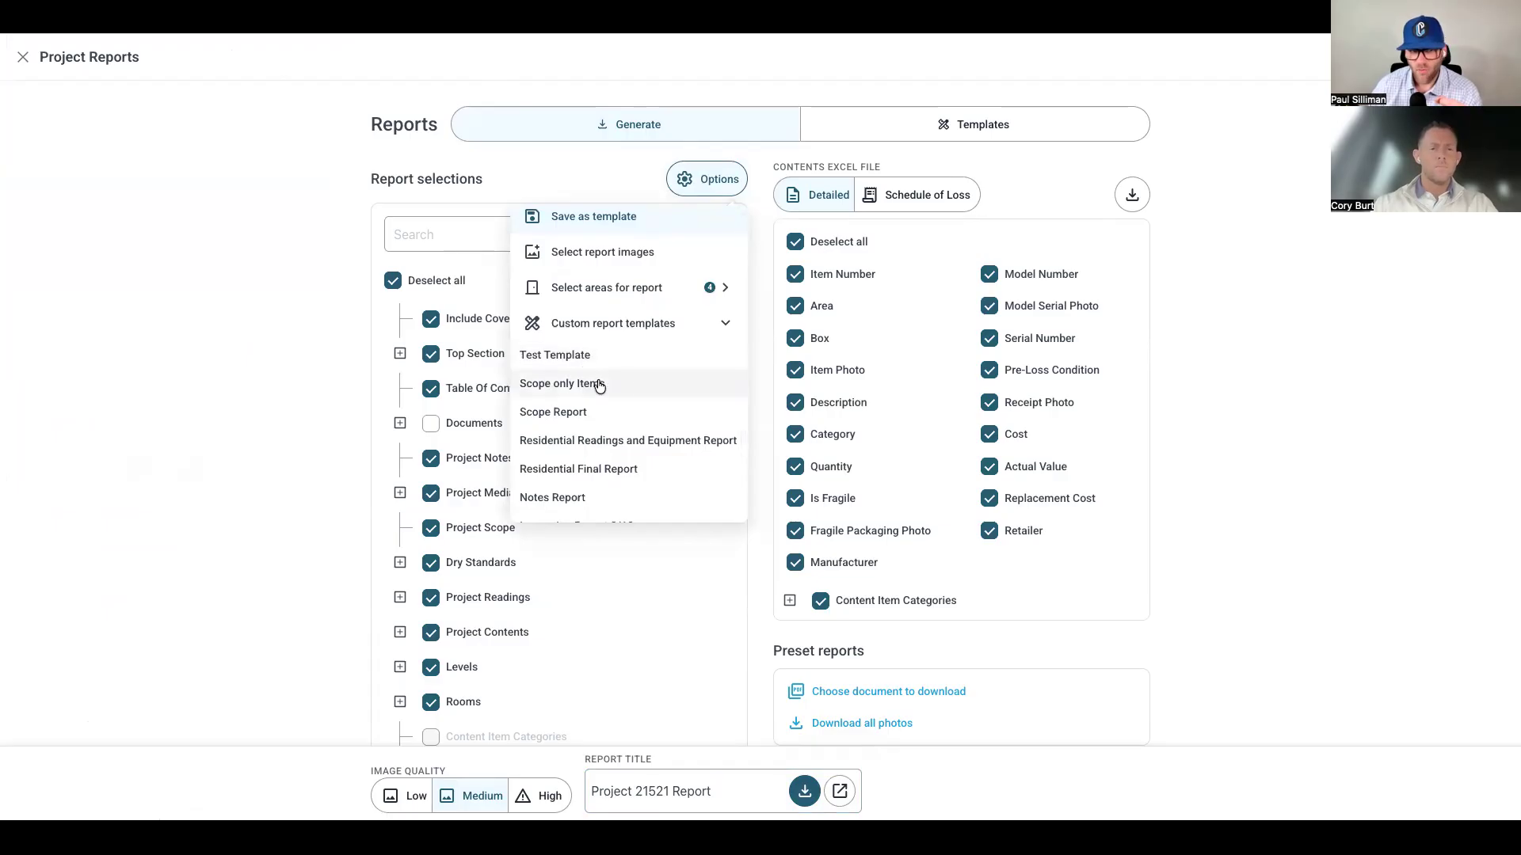
left_click(540, 385)
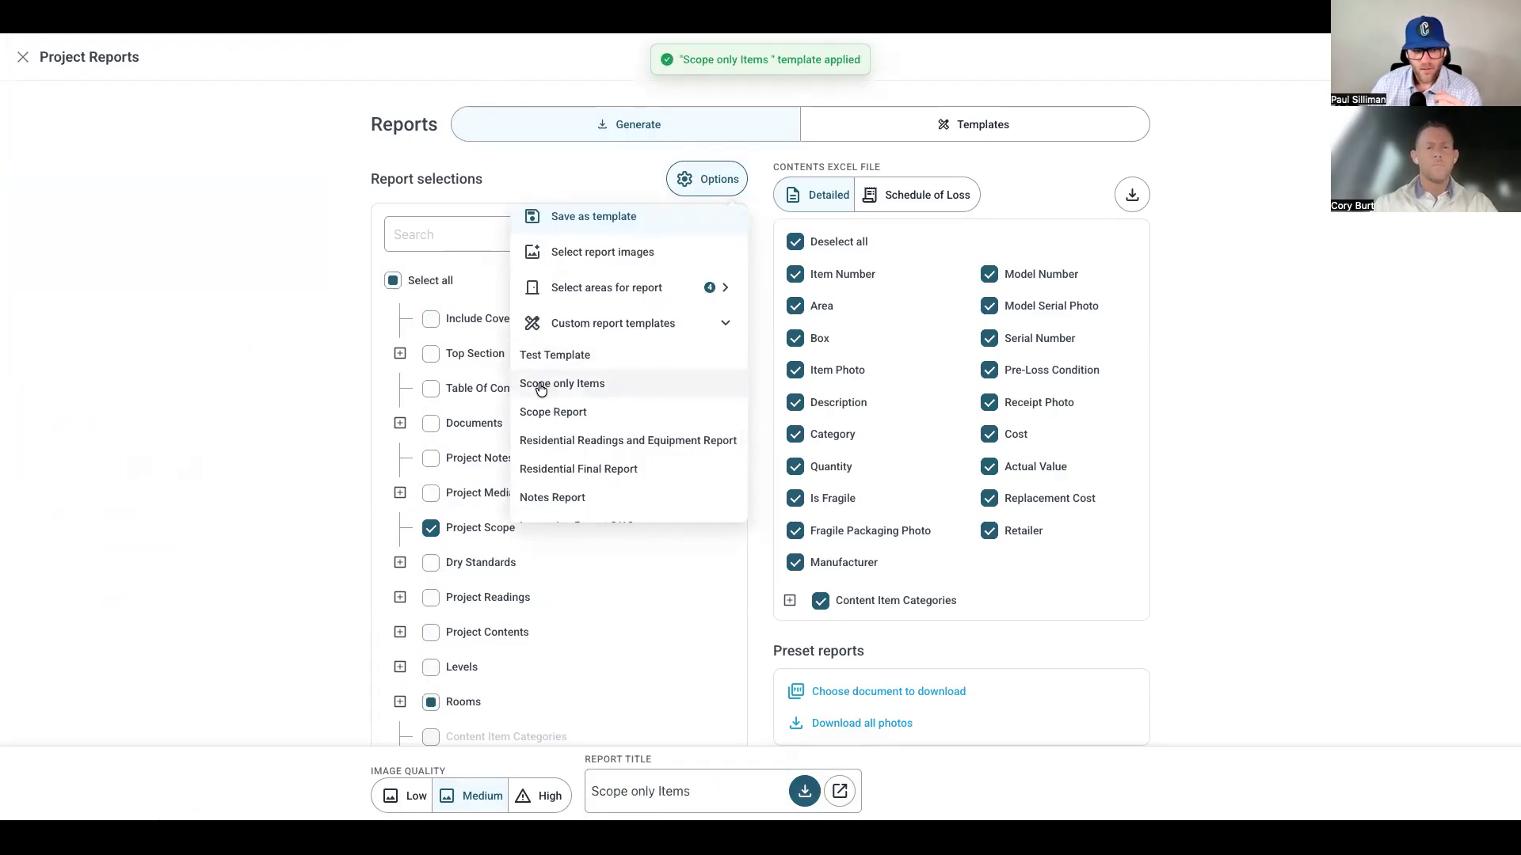
left_click(839, 792)
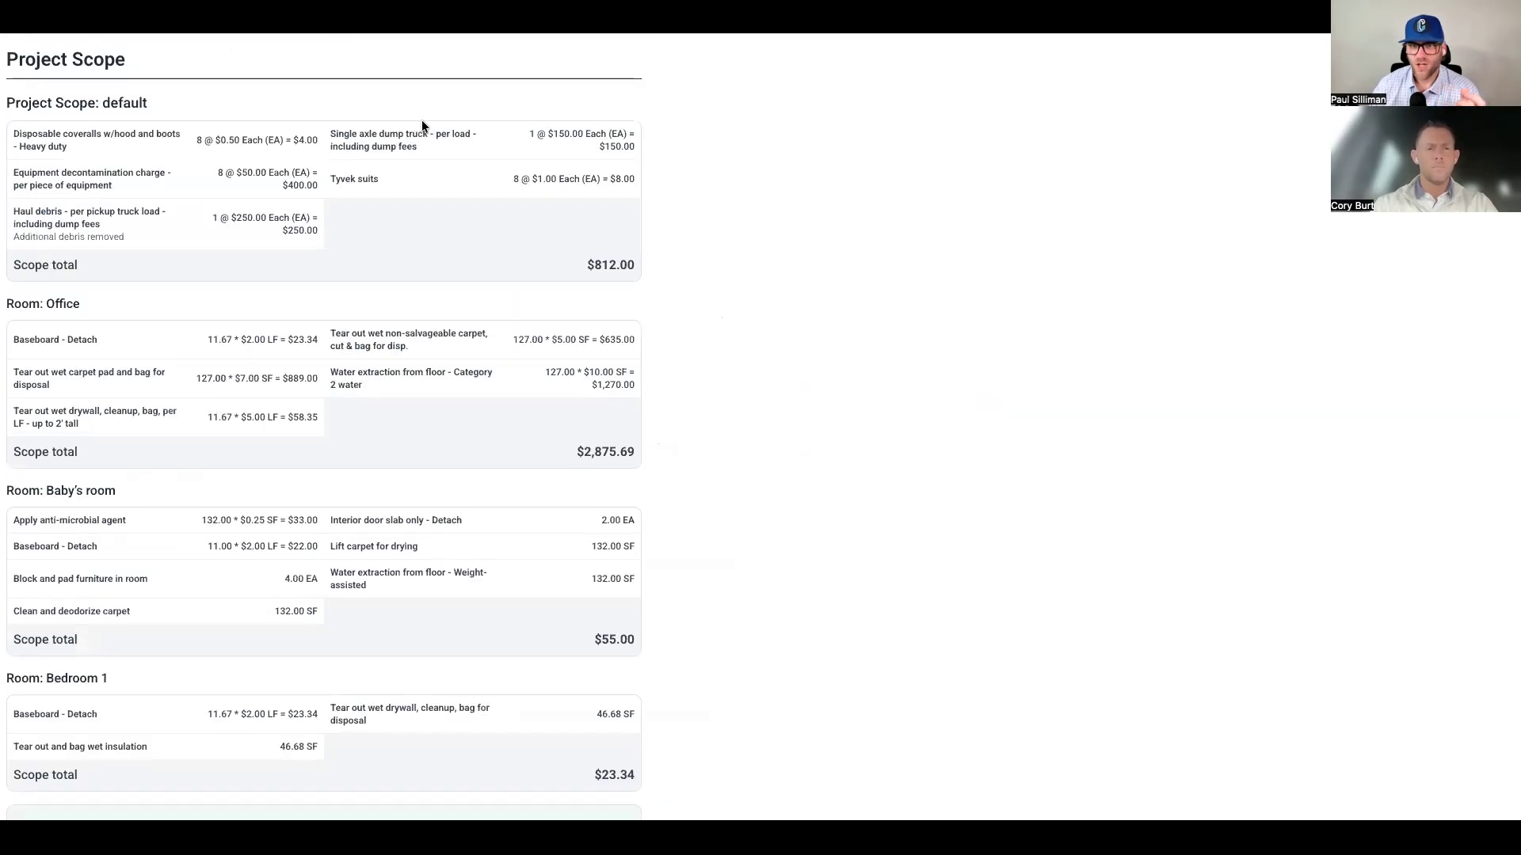
- Review the room scopes and grand total in the scope-only report, and close the preview
scroll(421, 126, "down", 1)
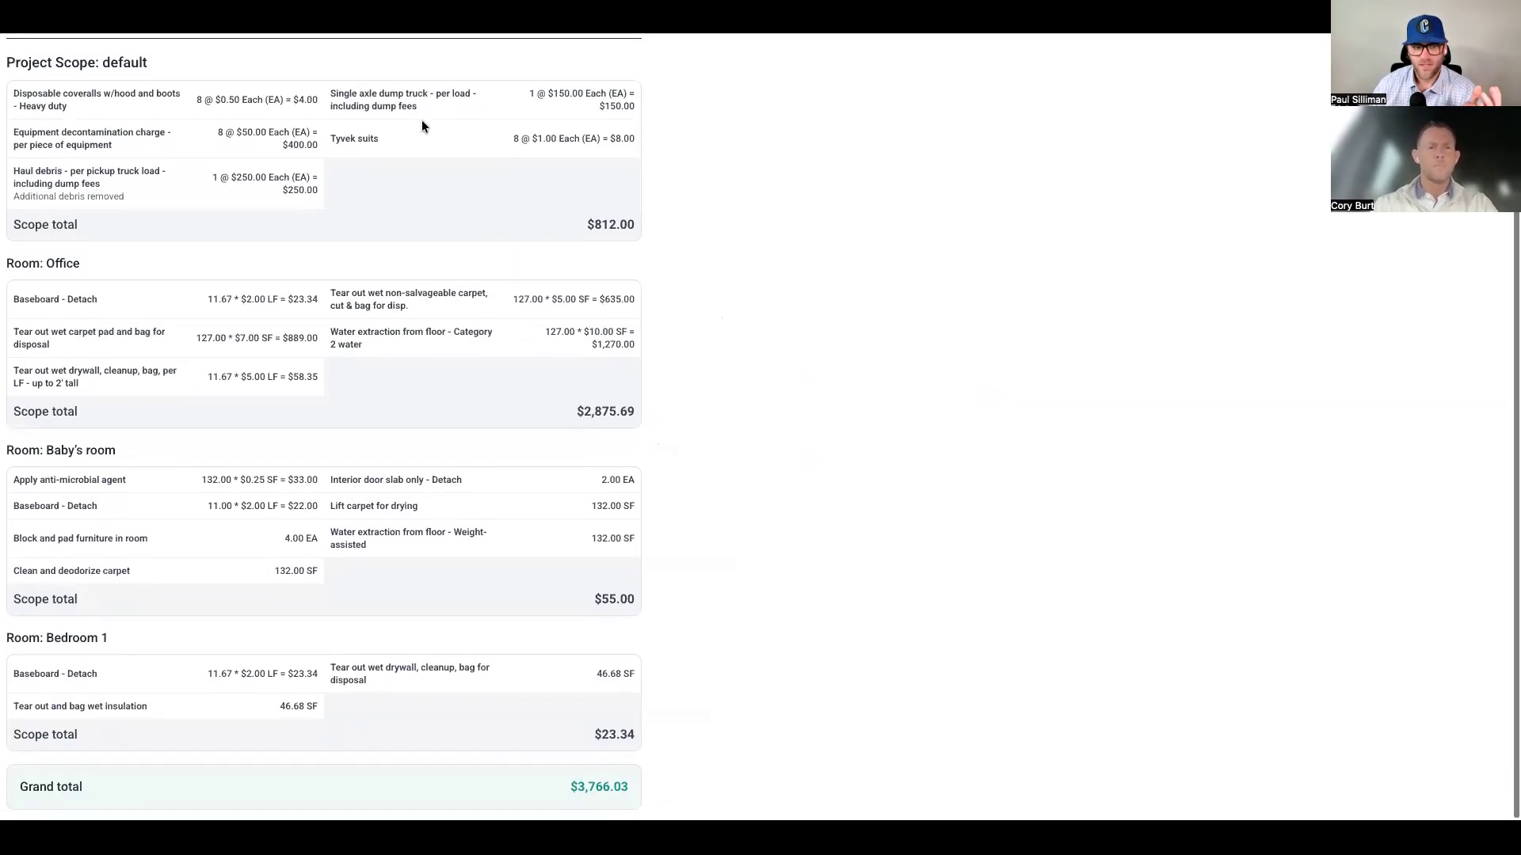
scroll(421, 121, "up", 1)
scroll(422, 121, "down", 1)
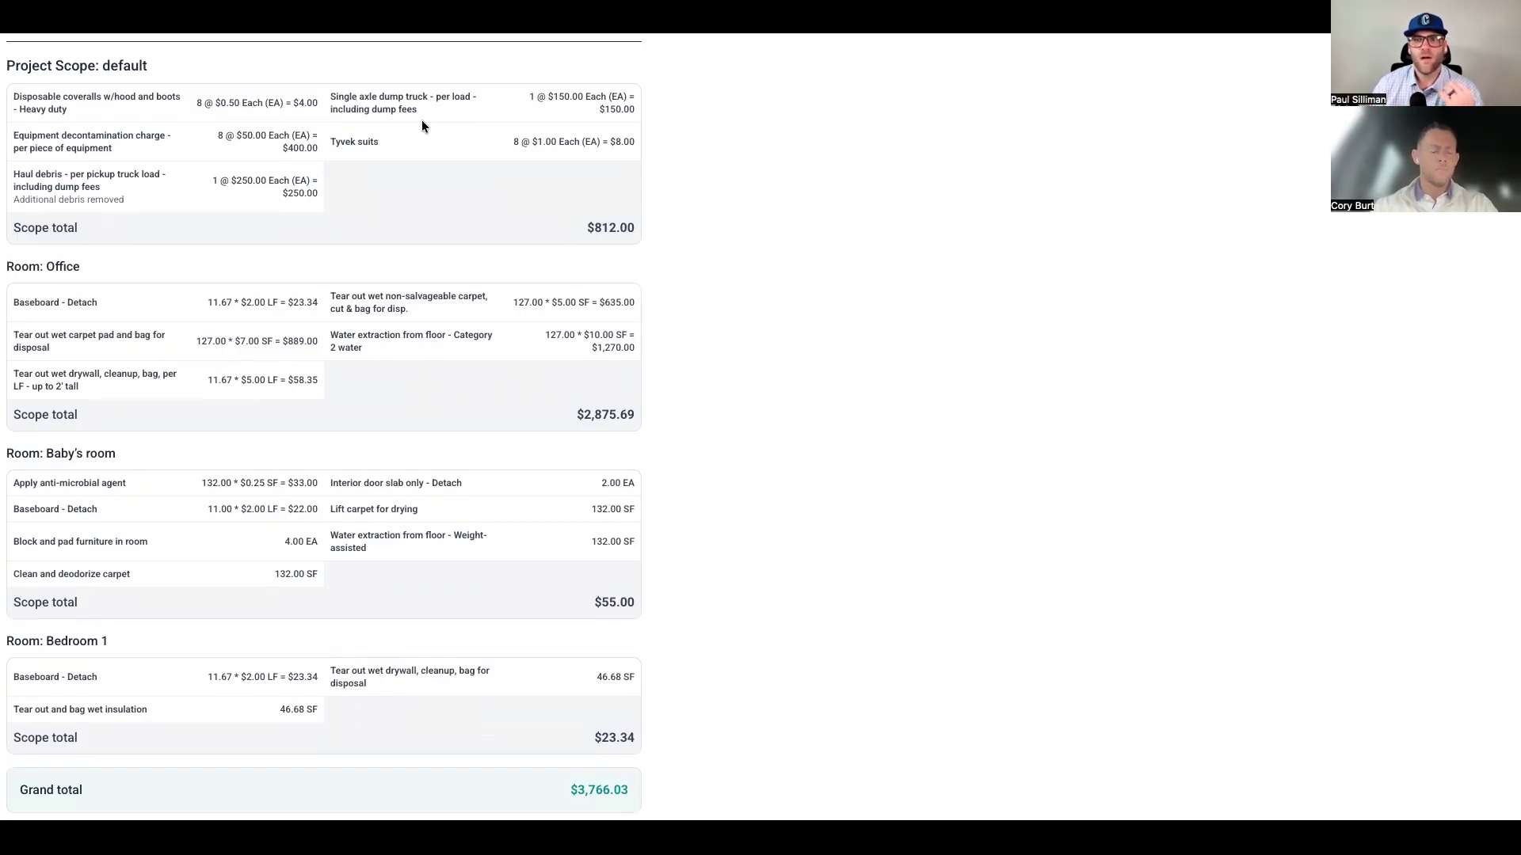
key("super+w")
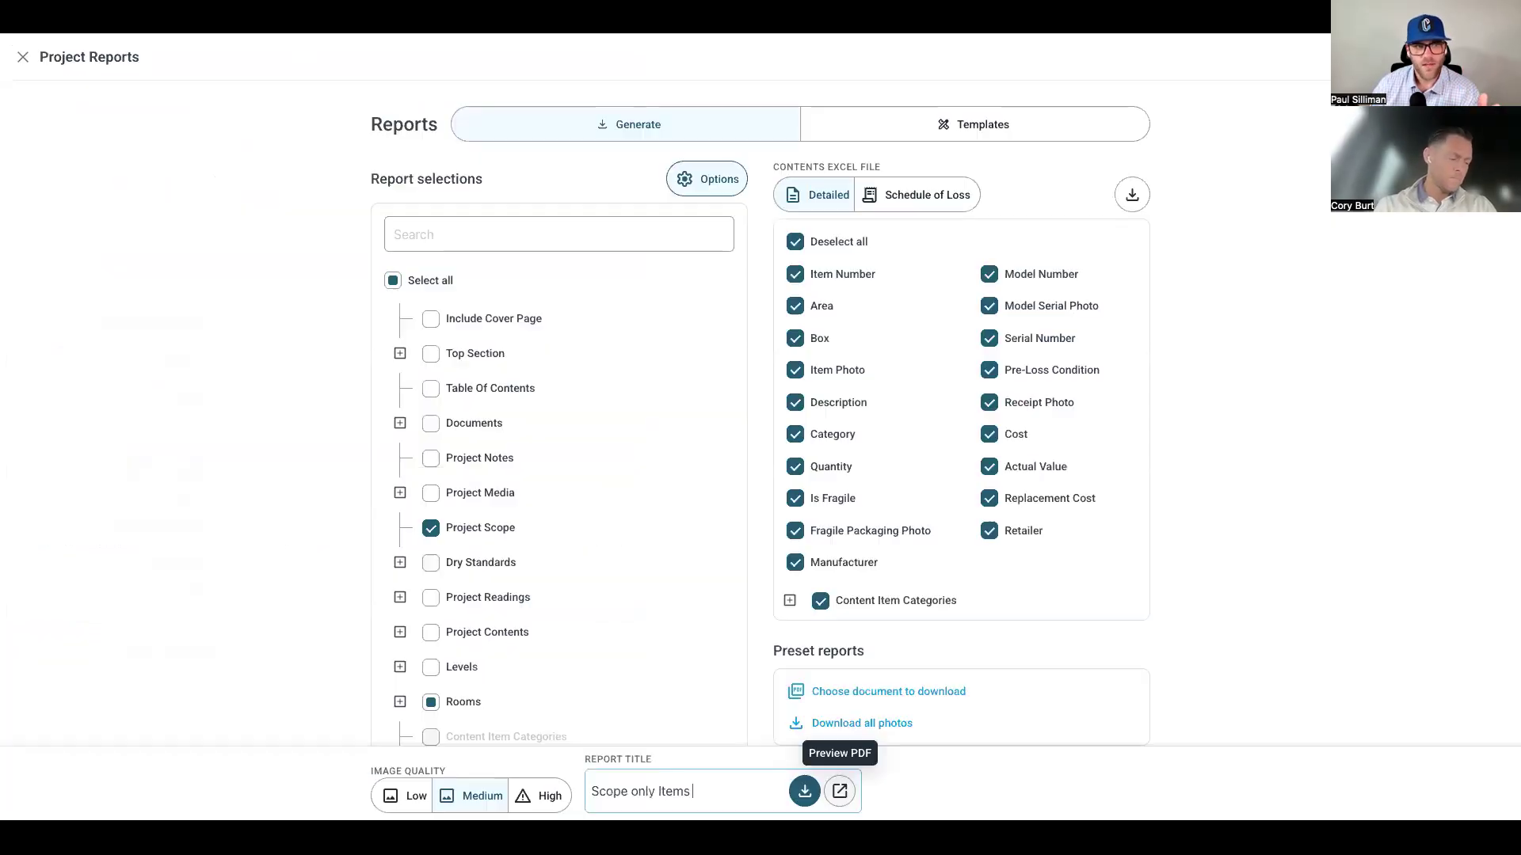
- Preview the report with the custom Scope Report template, review its project details and scope pricing, and close it
left_click(714, 195)
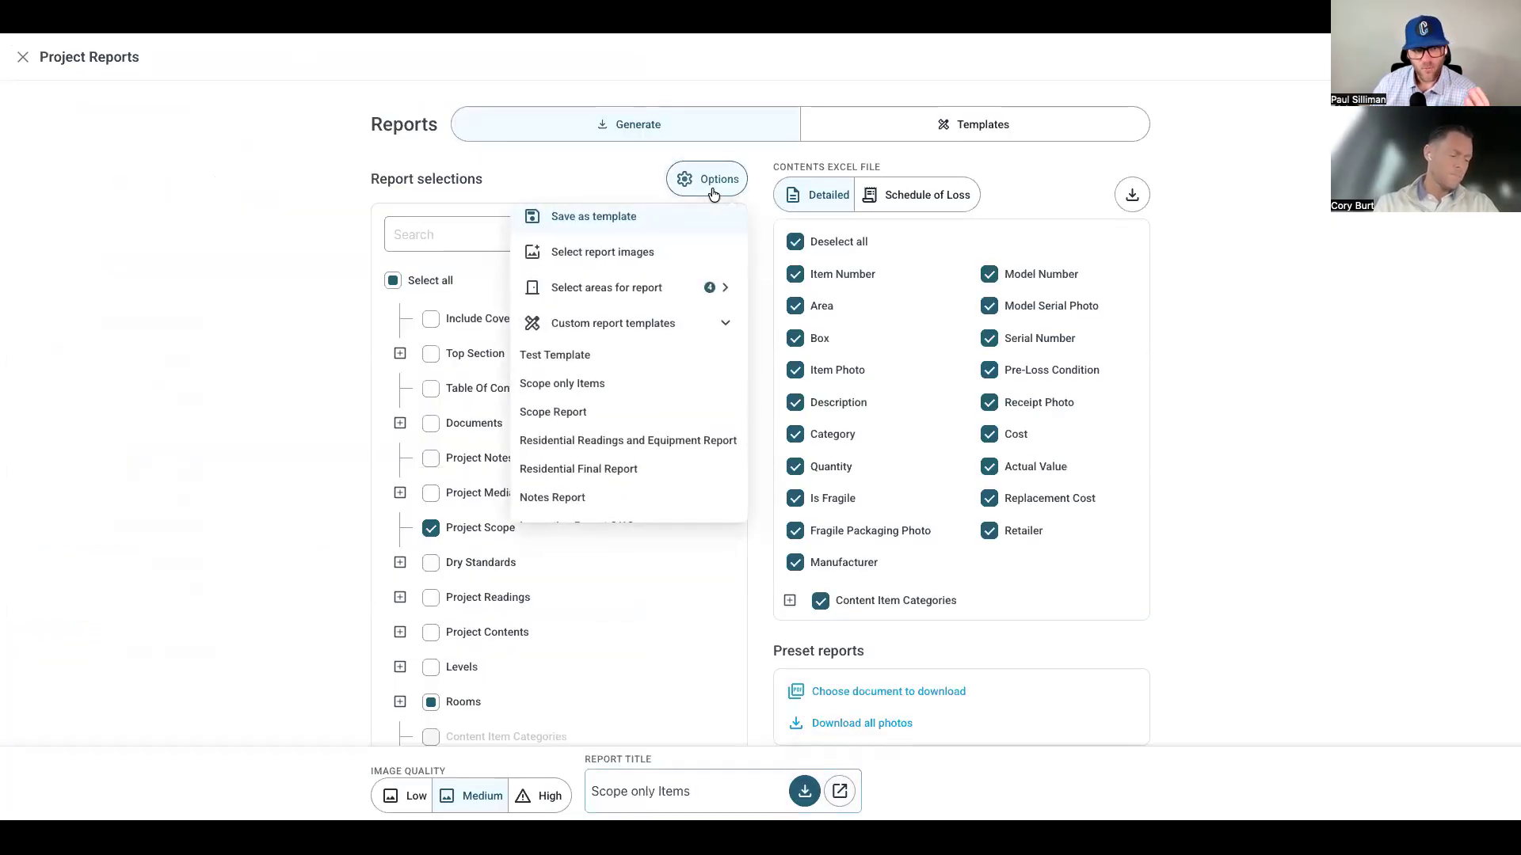
left_click(574, 420)
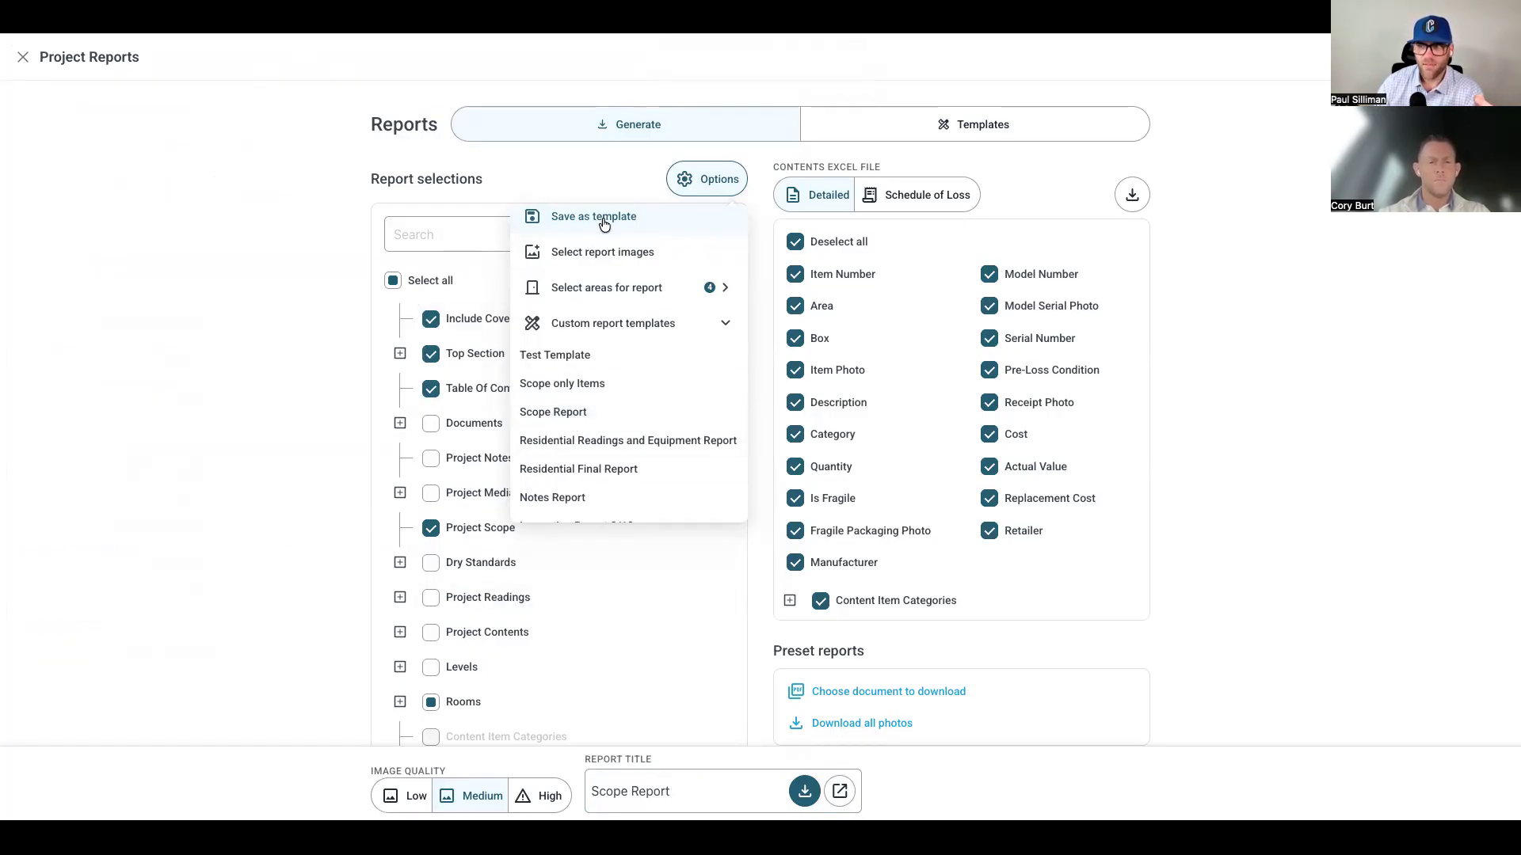
left_click(839, 785)
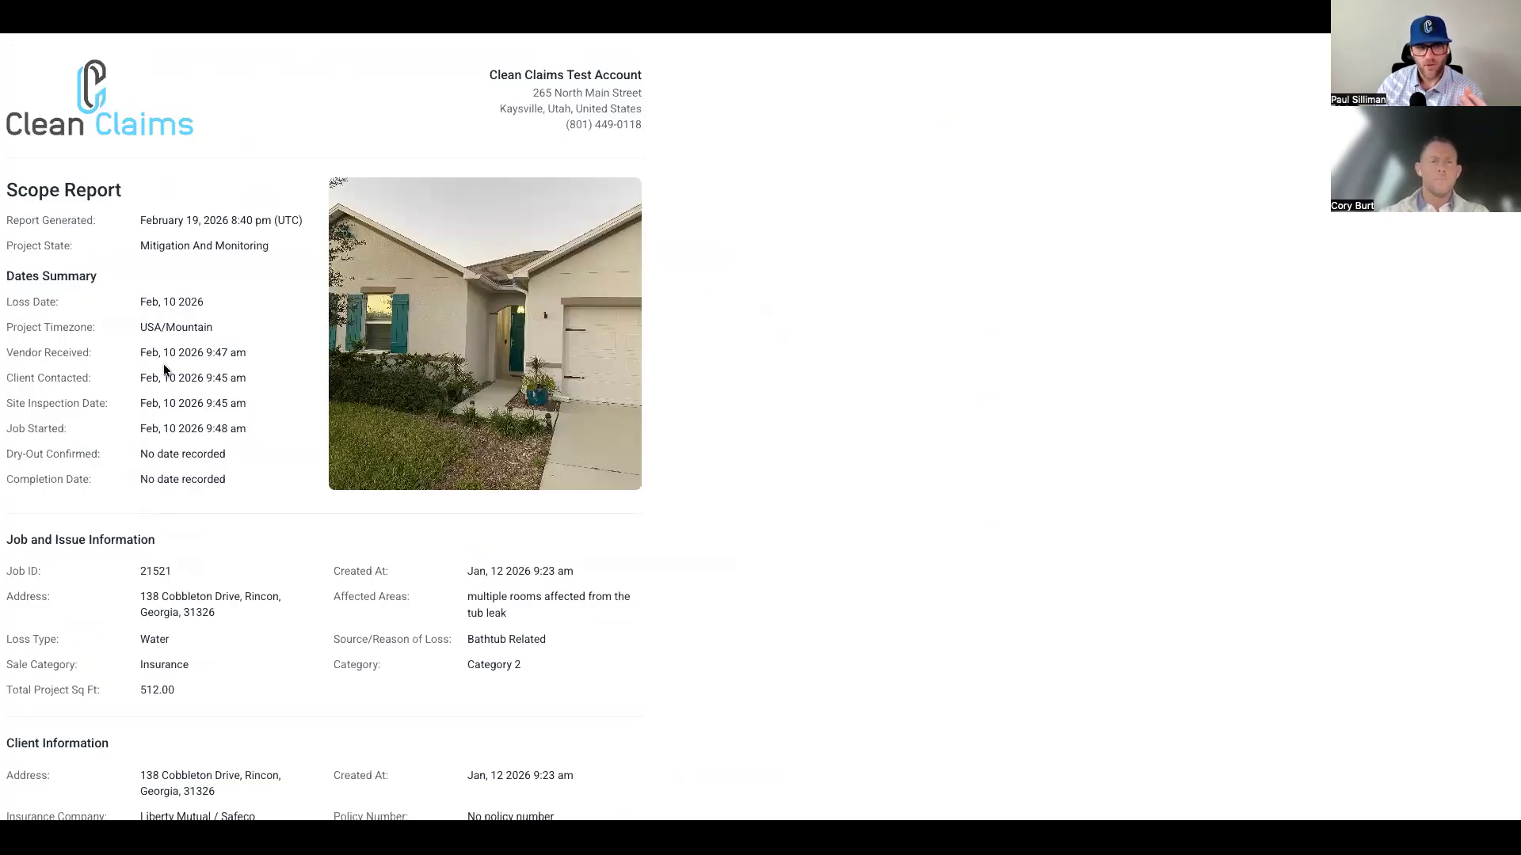
scroll(163, 364, "down", 12)
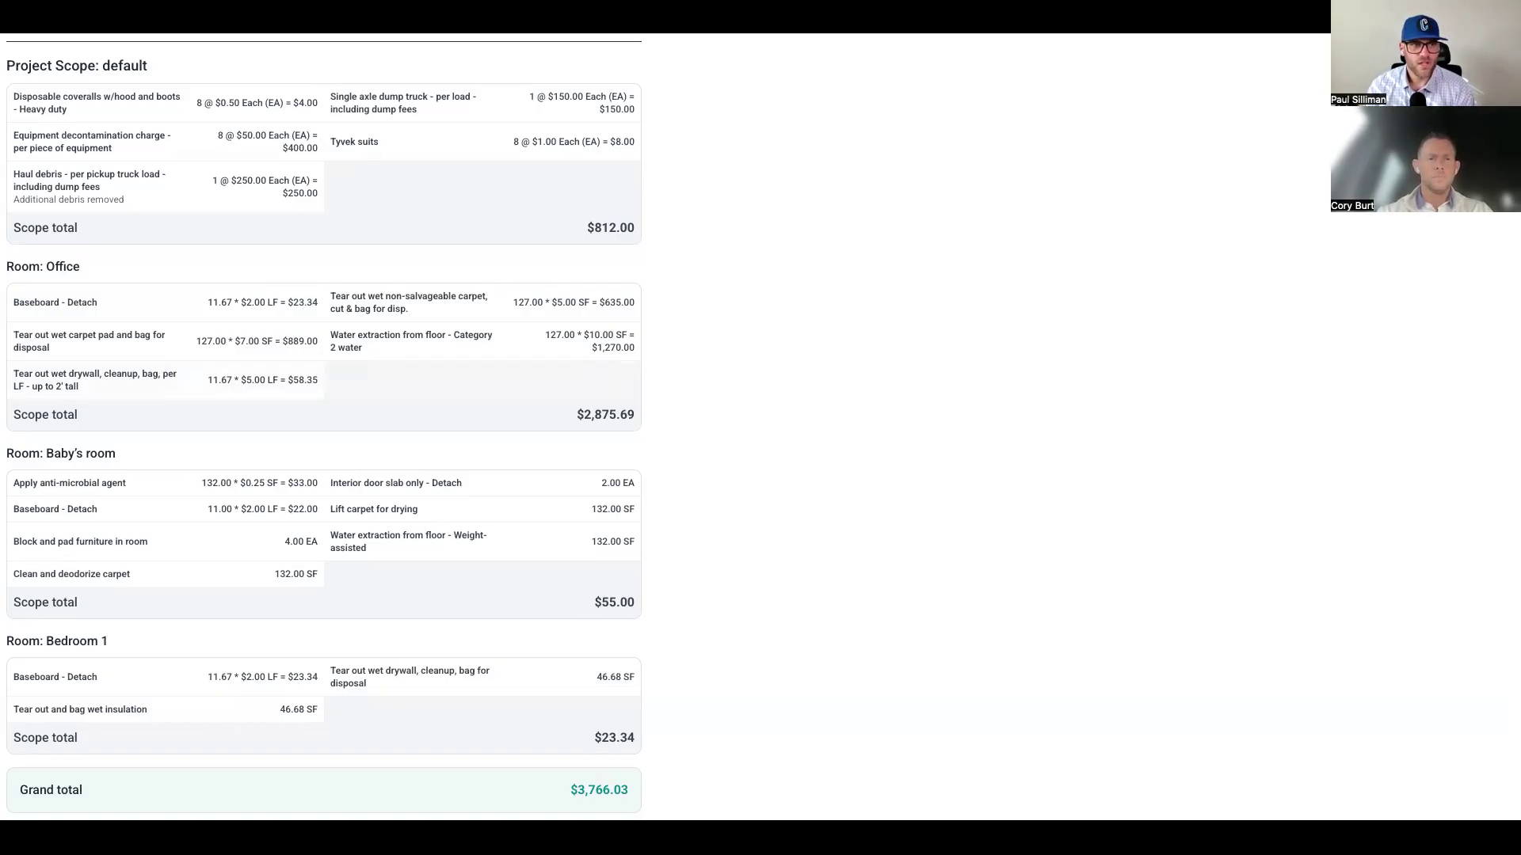
key("ctrl+w")
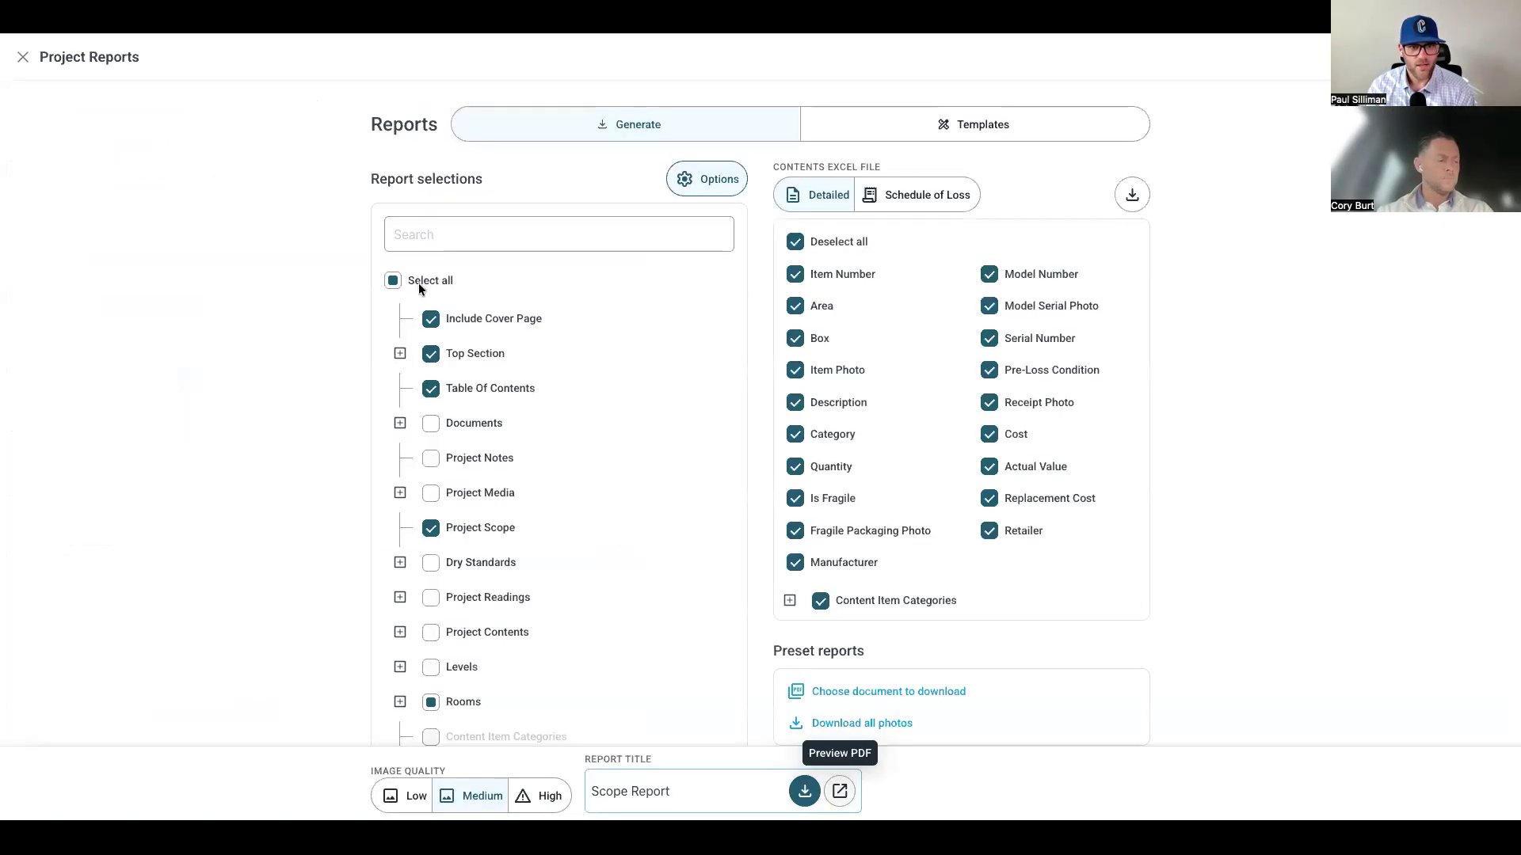
- Switch the report back to the Scope only Items template and expand Rooms to check which sections it includes
left_click(709, 187)
scroll(661, 389, "down", 2)
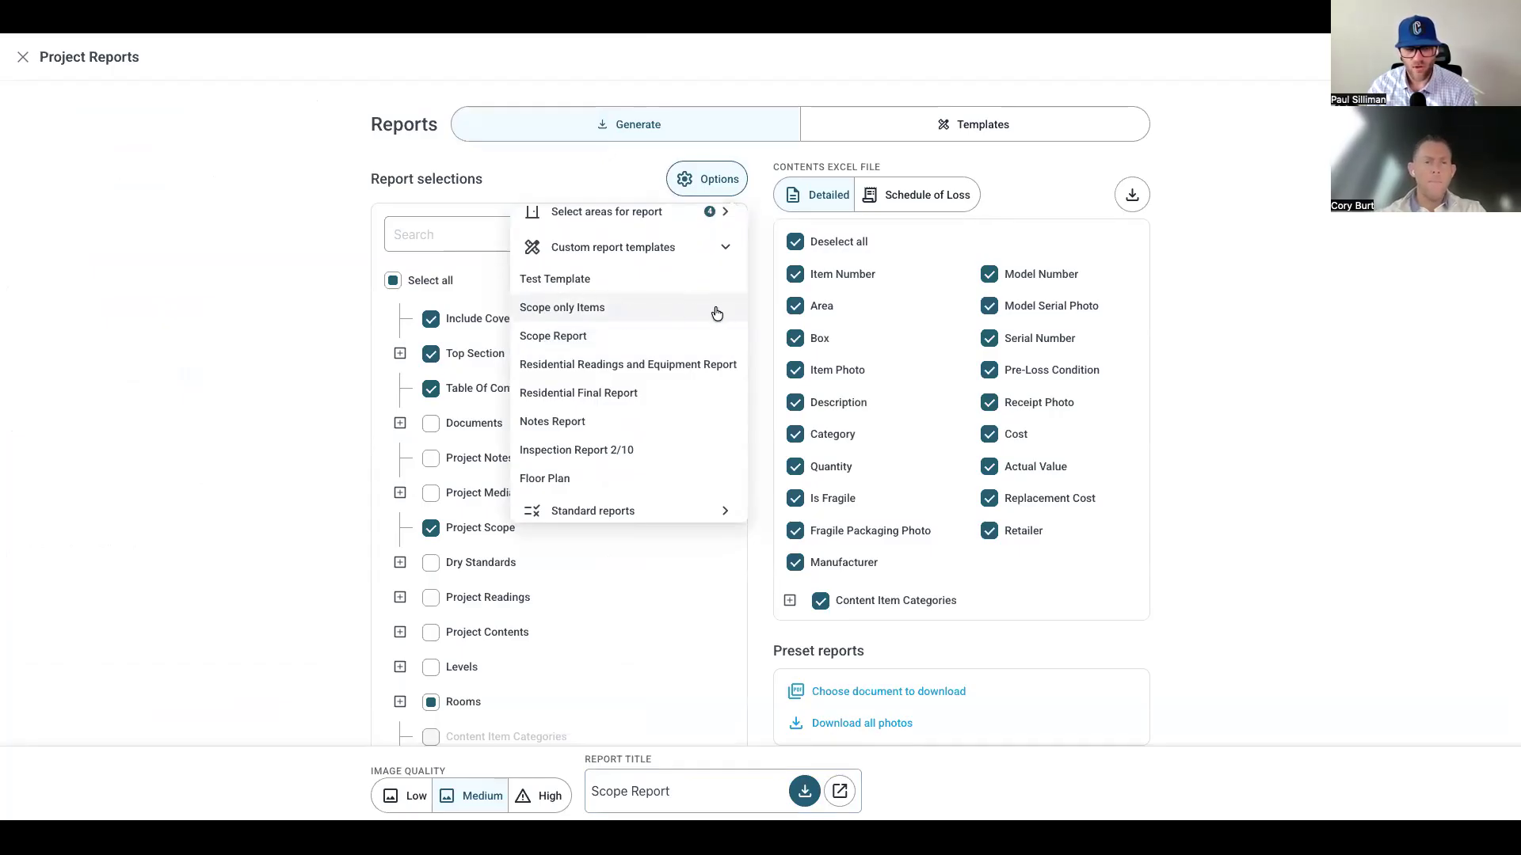
left_click(566, 308)
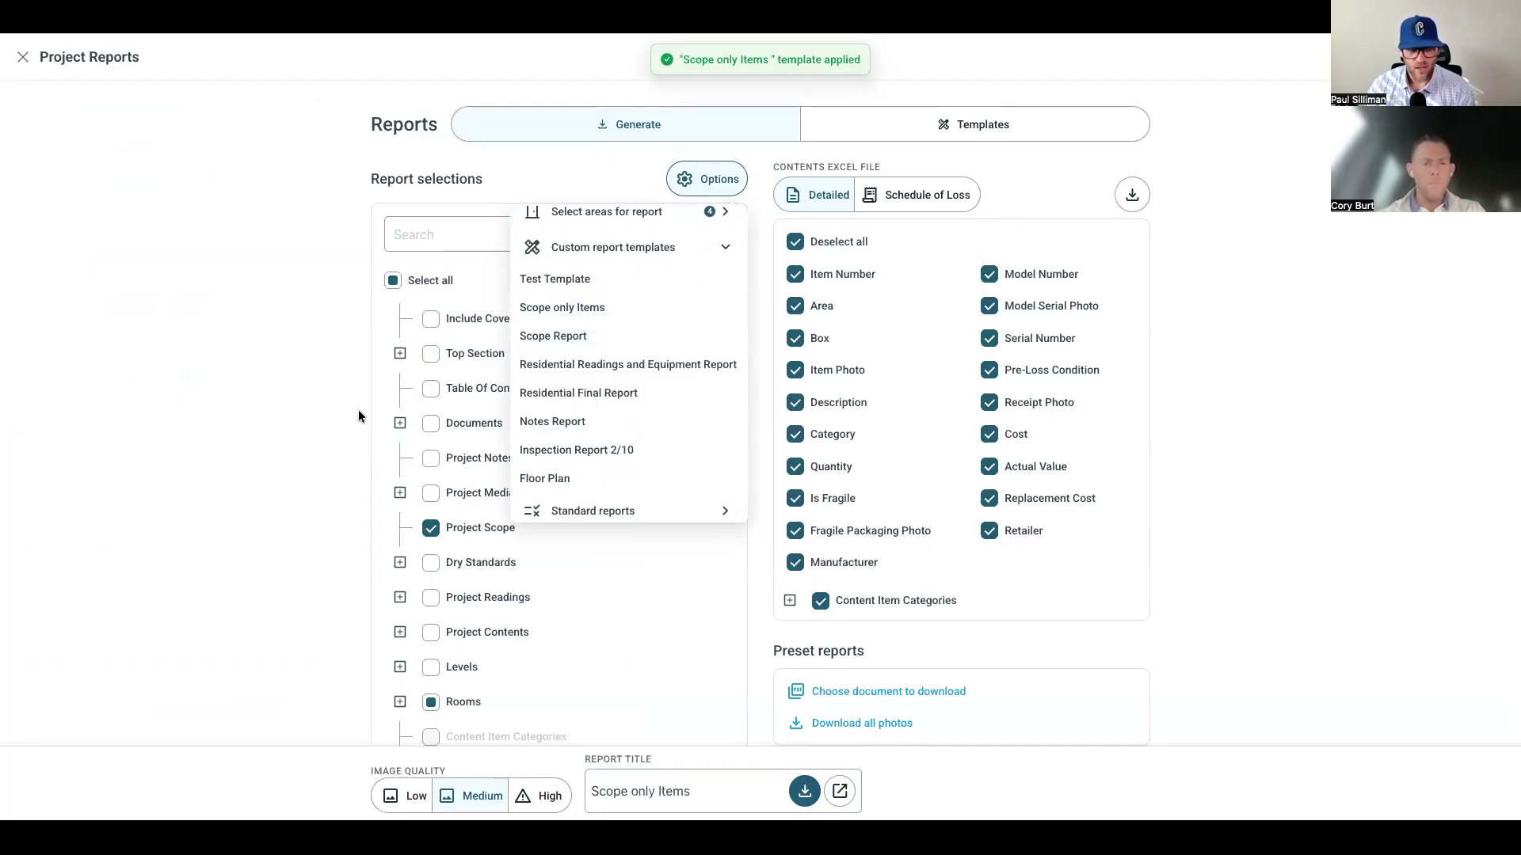
scroll(358, 410, "down", 2)
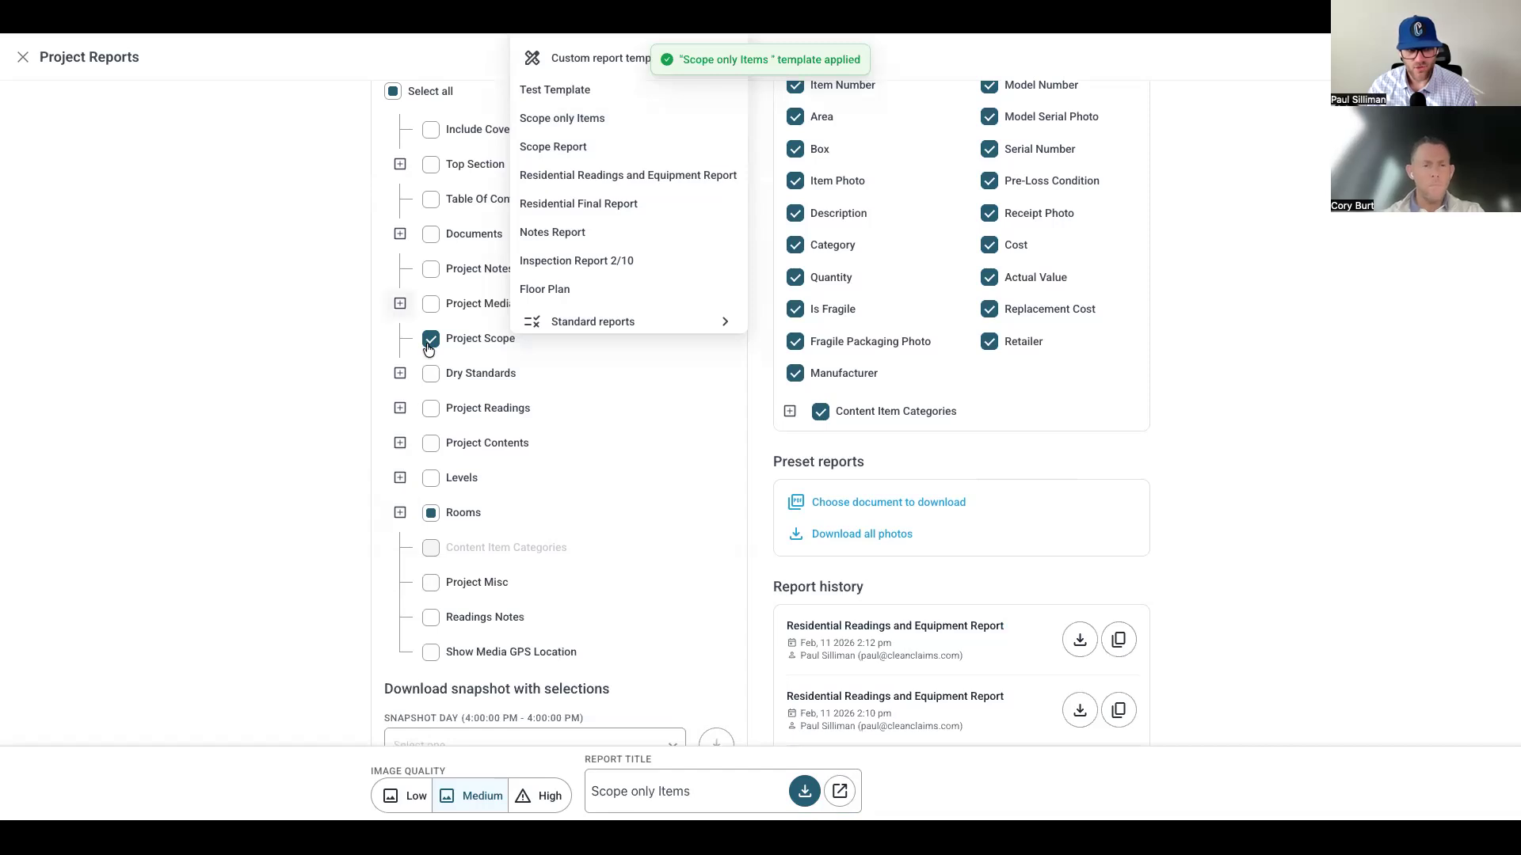
left_click(400, 513)
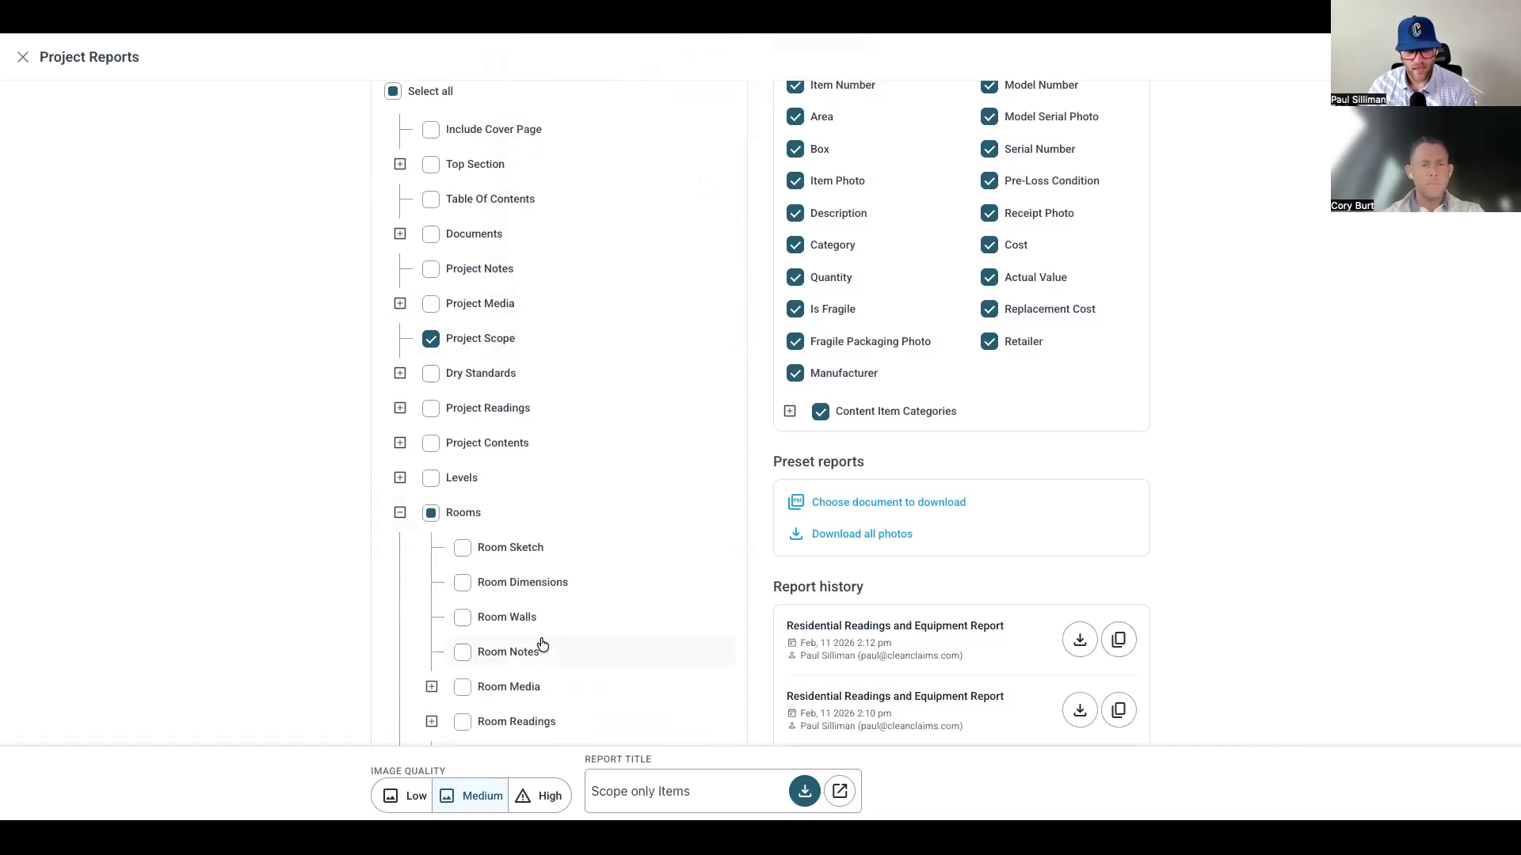
scroll(542, 646, "down", 3)
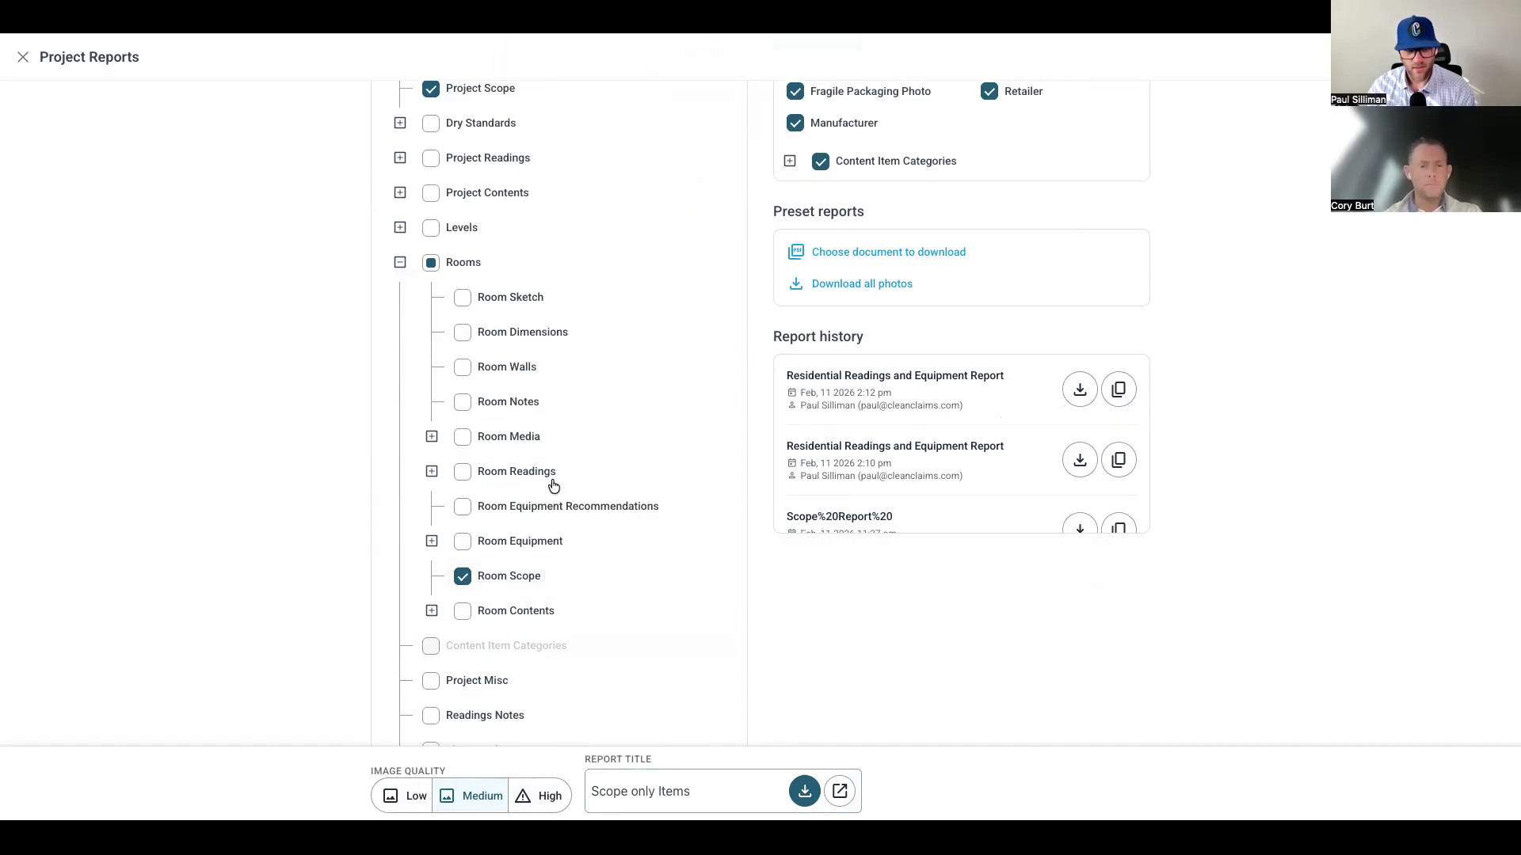
- Reapply the Scope only Items template from the custom report templates
scroll(554, 485, "up", 5)
left_click(707, 182)
scroll(645, 299, "up", 3)
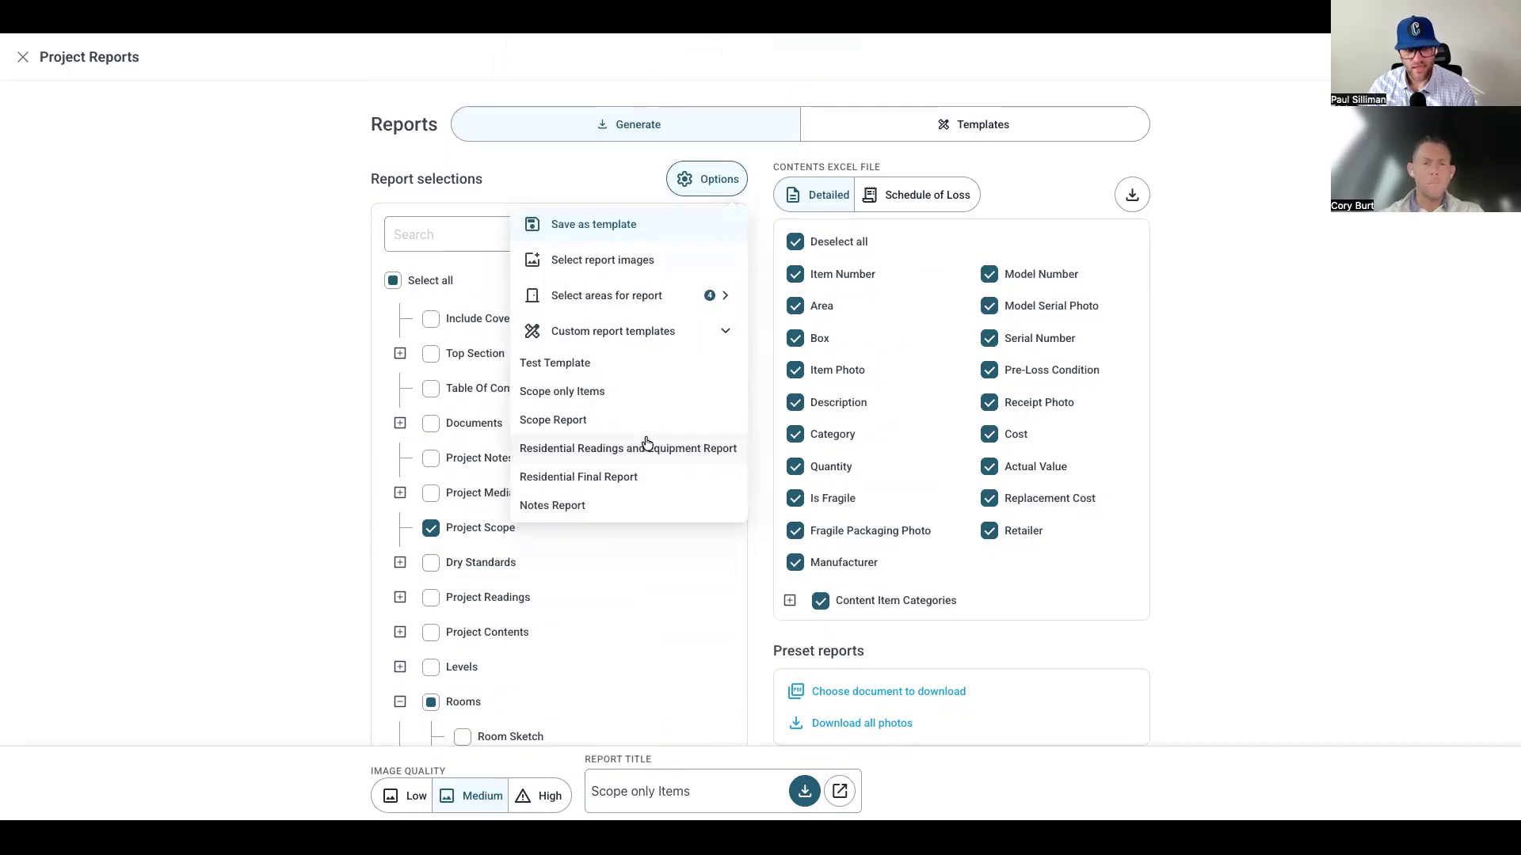
scroll(646, 442, "down", 1)
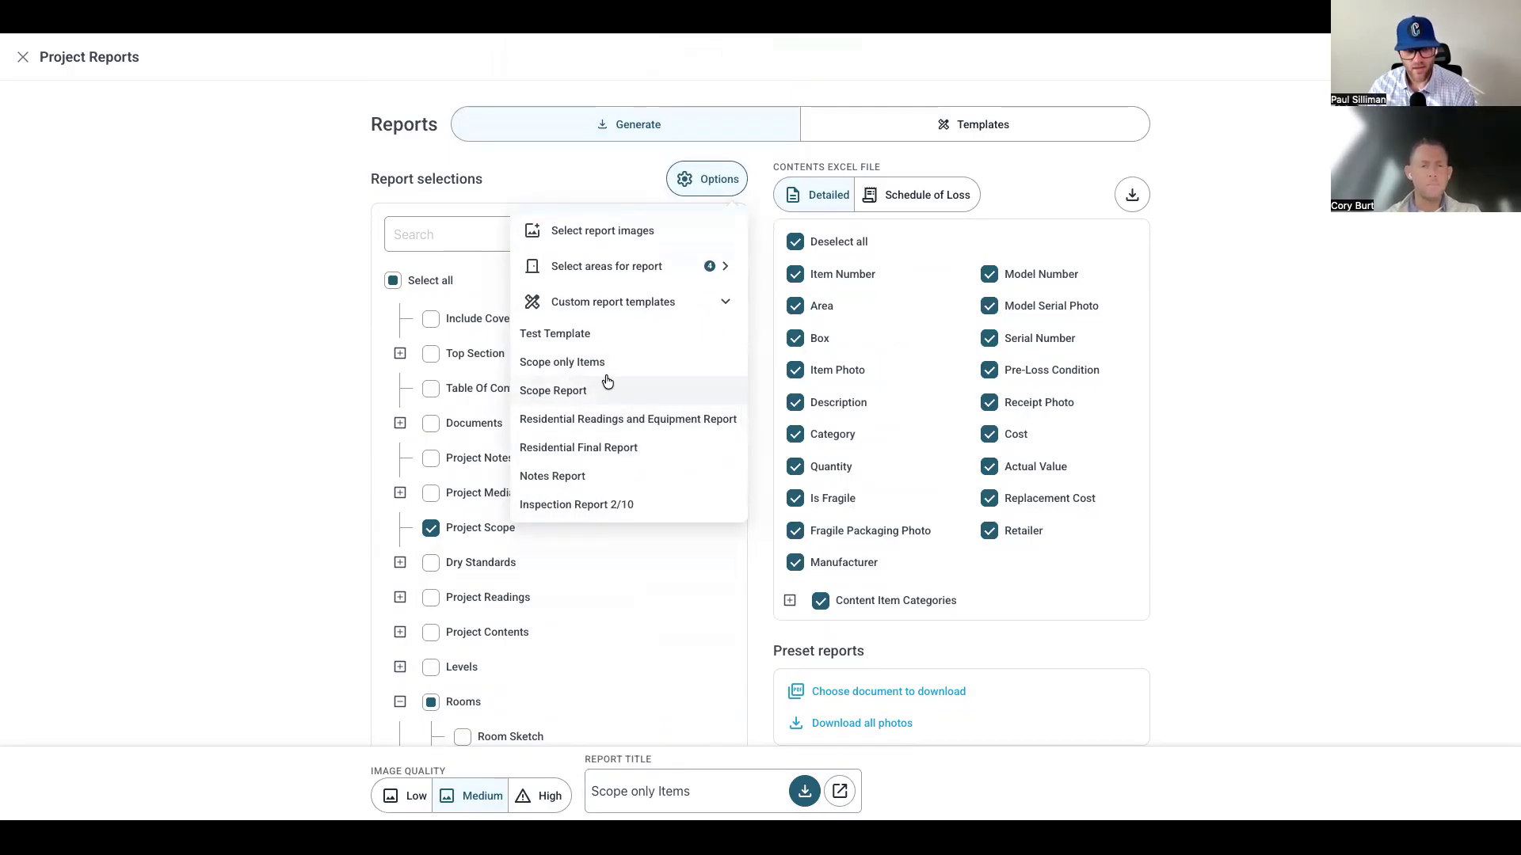
left_click(571, 362)
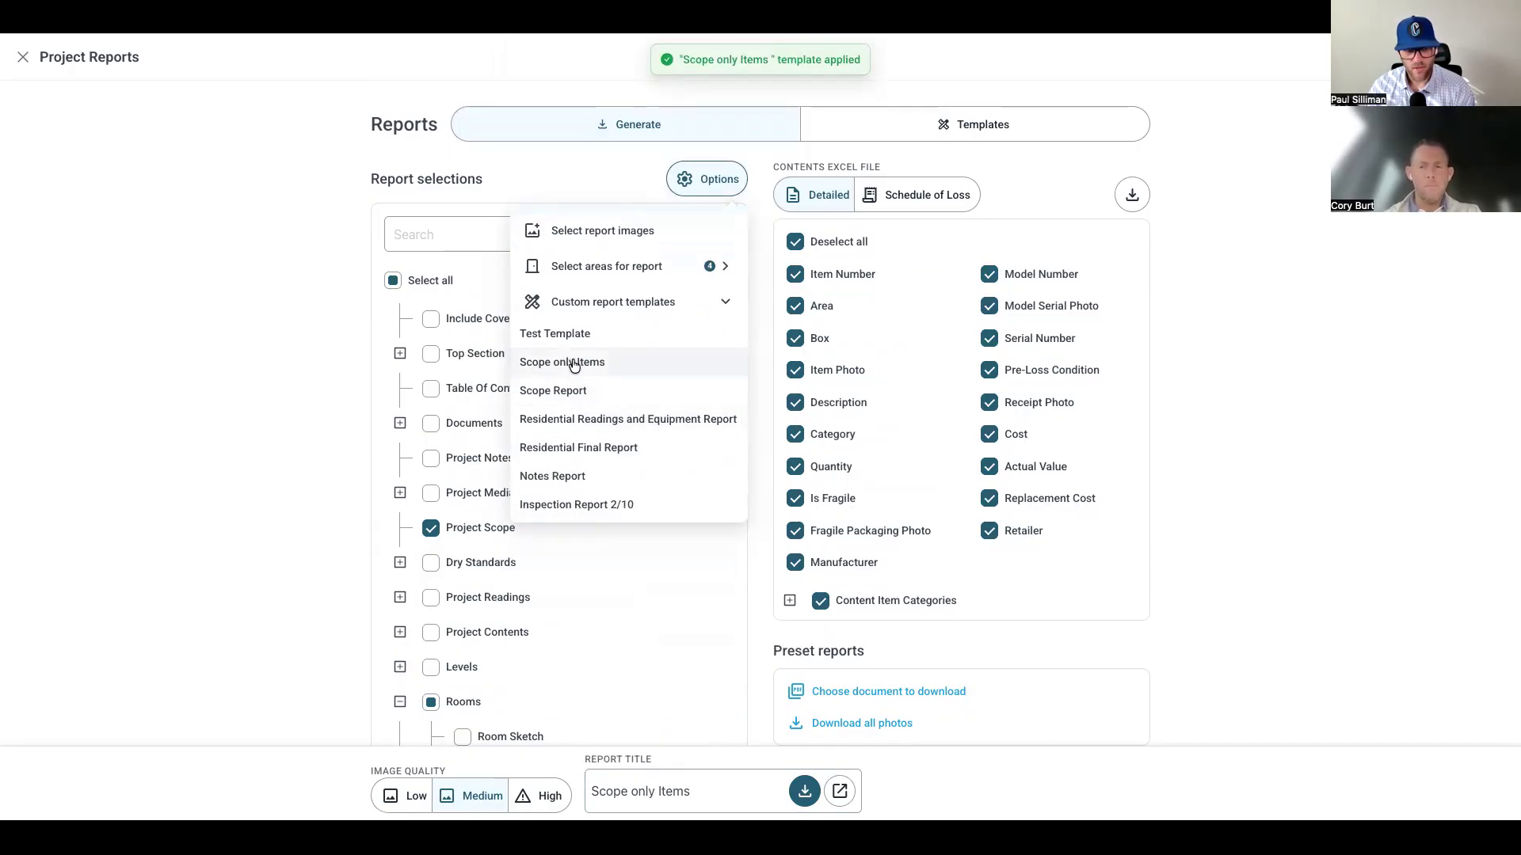
- Preview the Scope only Items report with its scope pricing, check which Rooms sections are selected, and leave the project reports
left_click(842, 791)
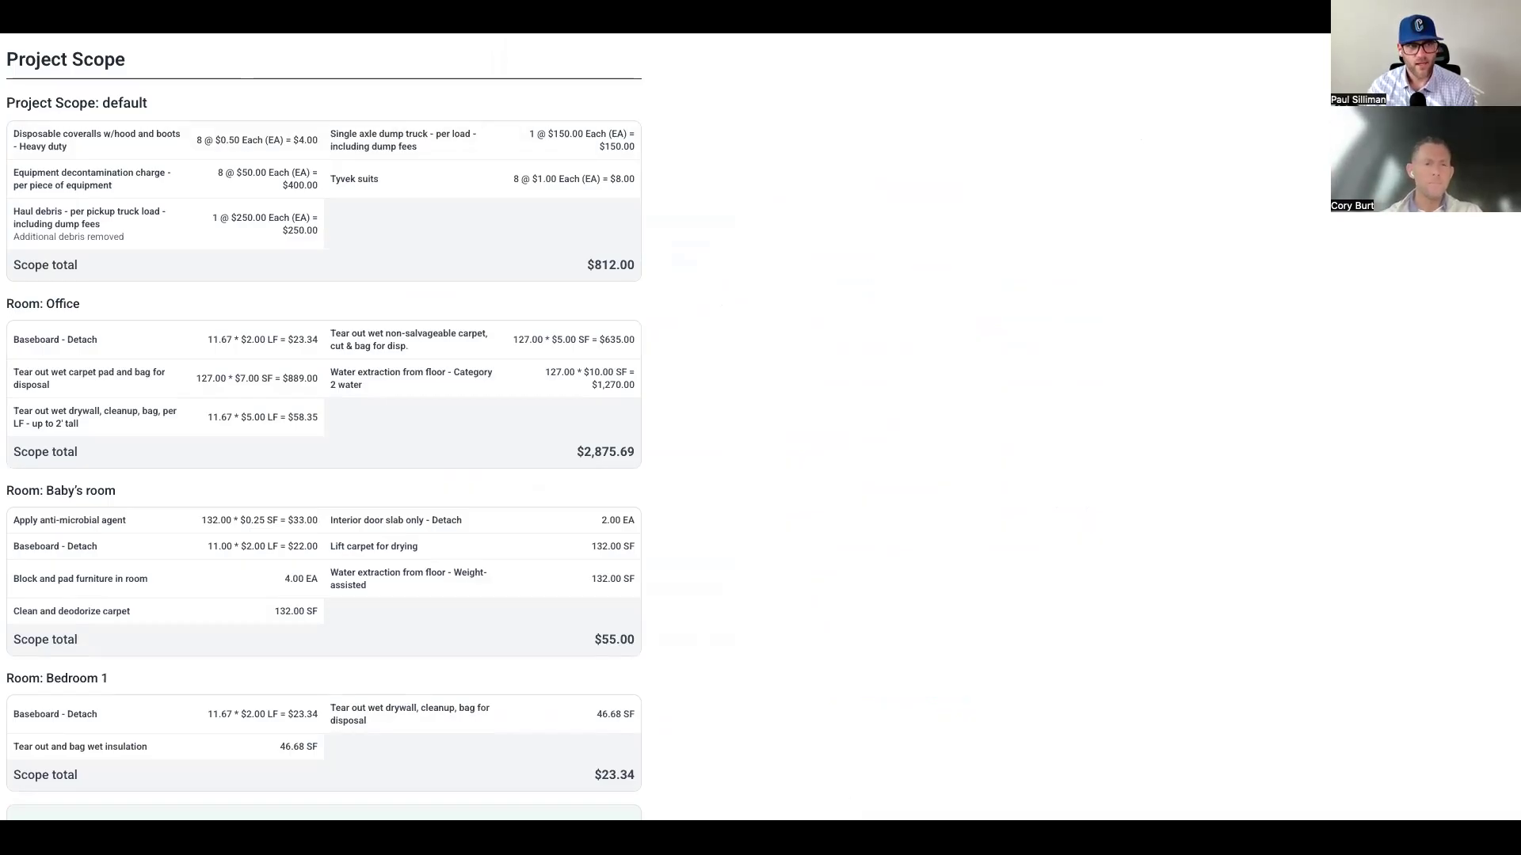
key("ctrl+w")
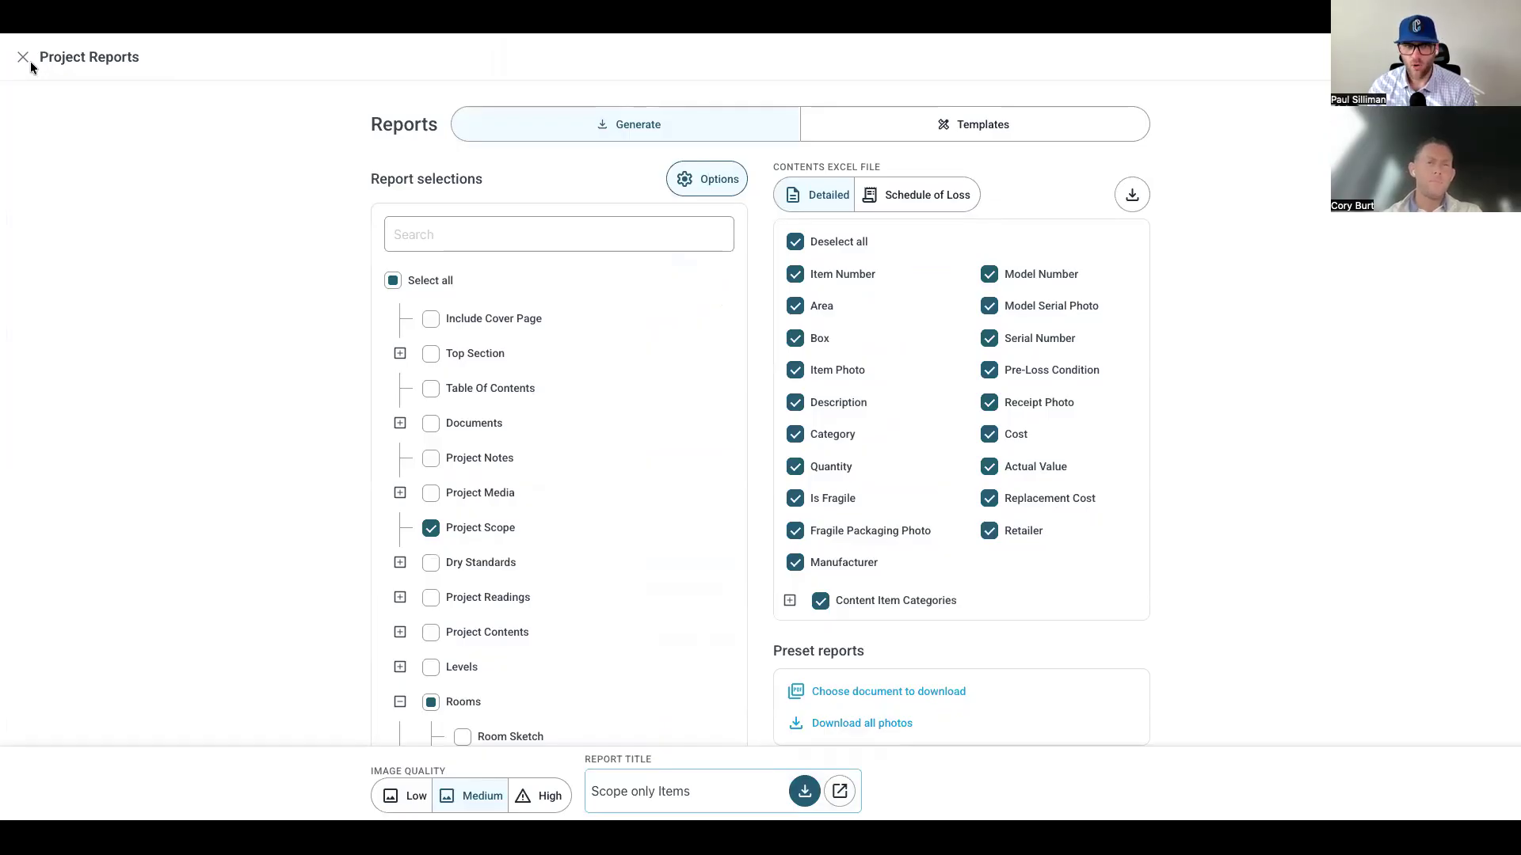
scroll(500, 411, "down", 8)
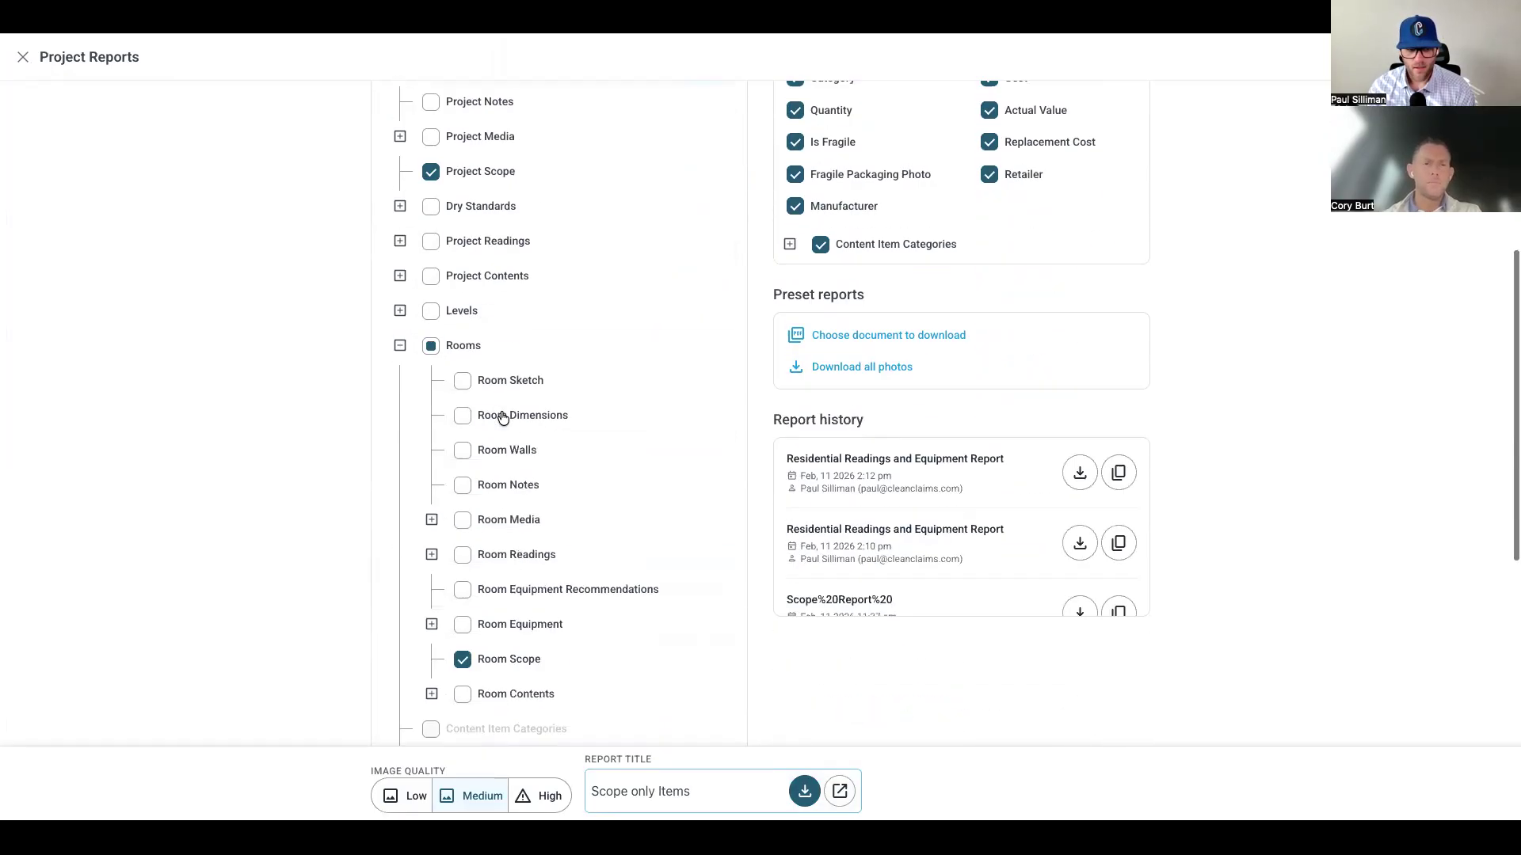
scroll(502, 418, "up", 8)
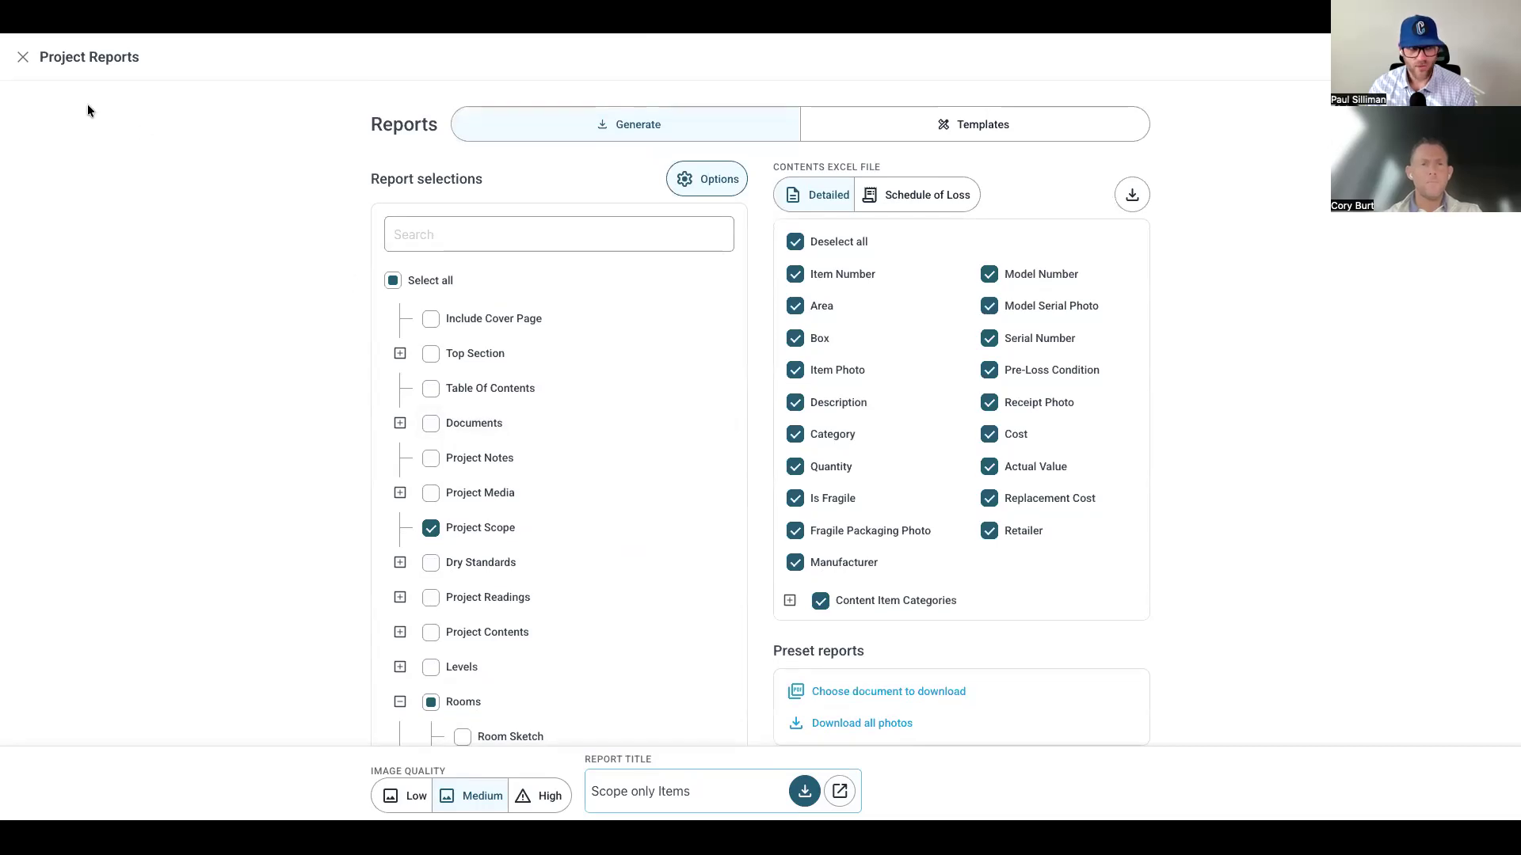
left_click(23, 57)
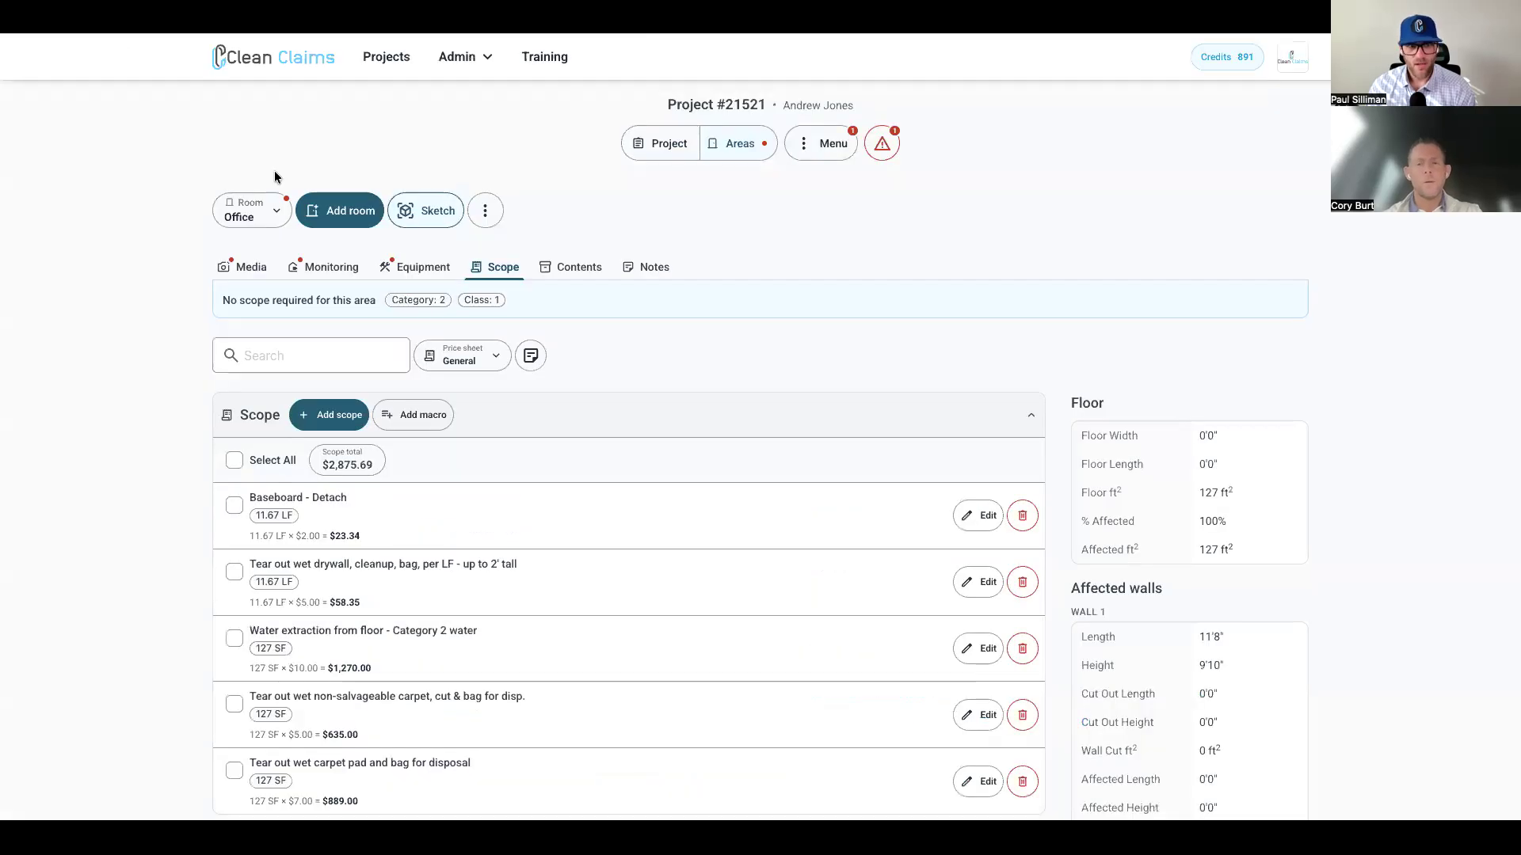
- Turn off scope pricing for the project in the project settings and save the change
left_click(805, 146)
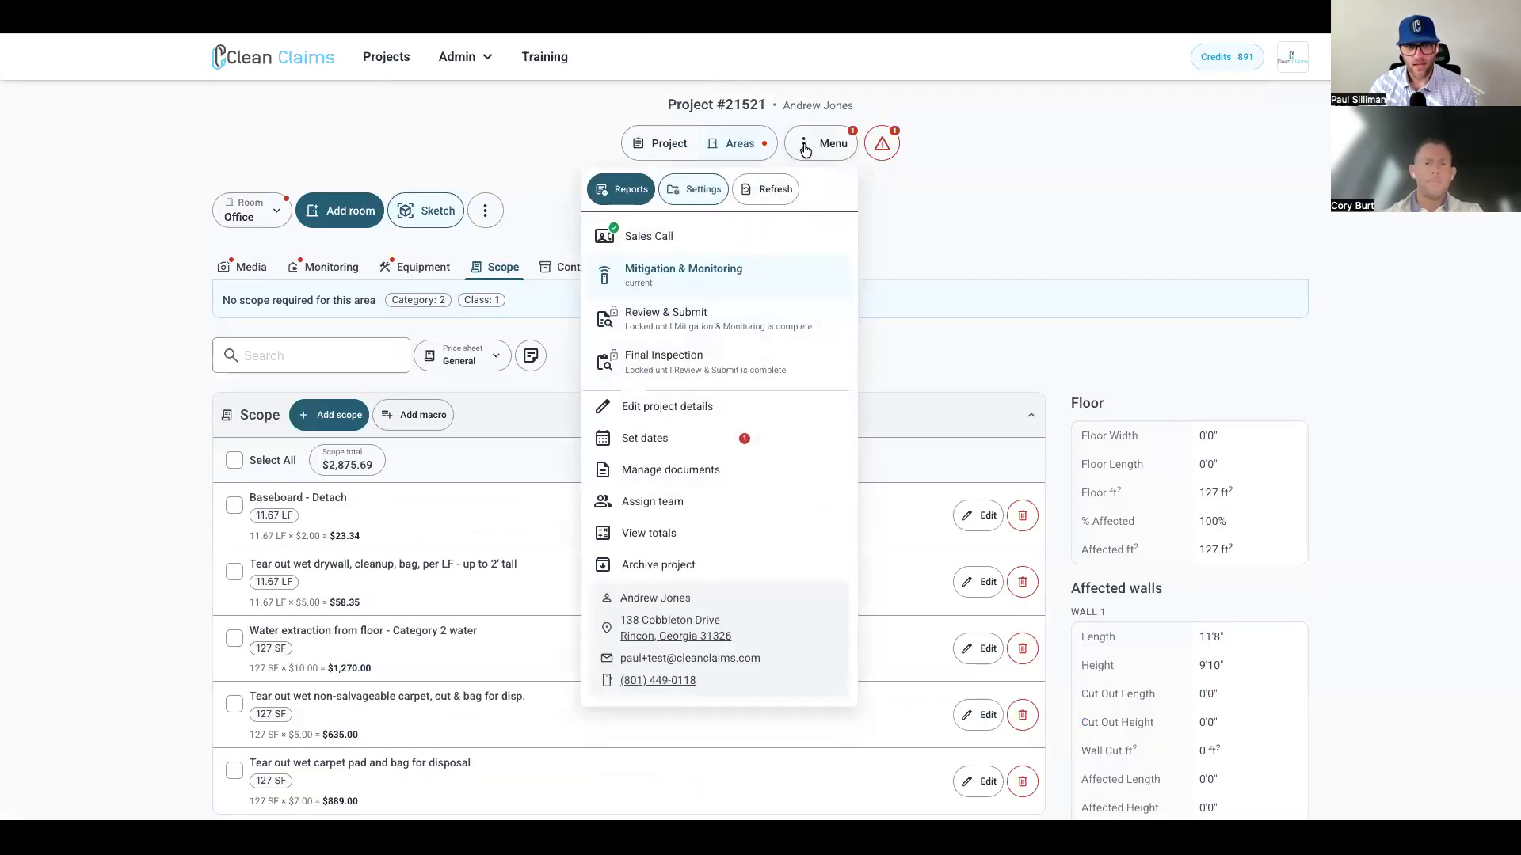
left_click(713, 192)
left_click(440, 557)
left_click(272, 806)
left_click(378, 806)
left_click(444, 796)
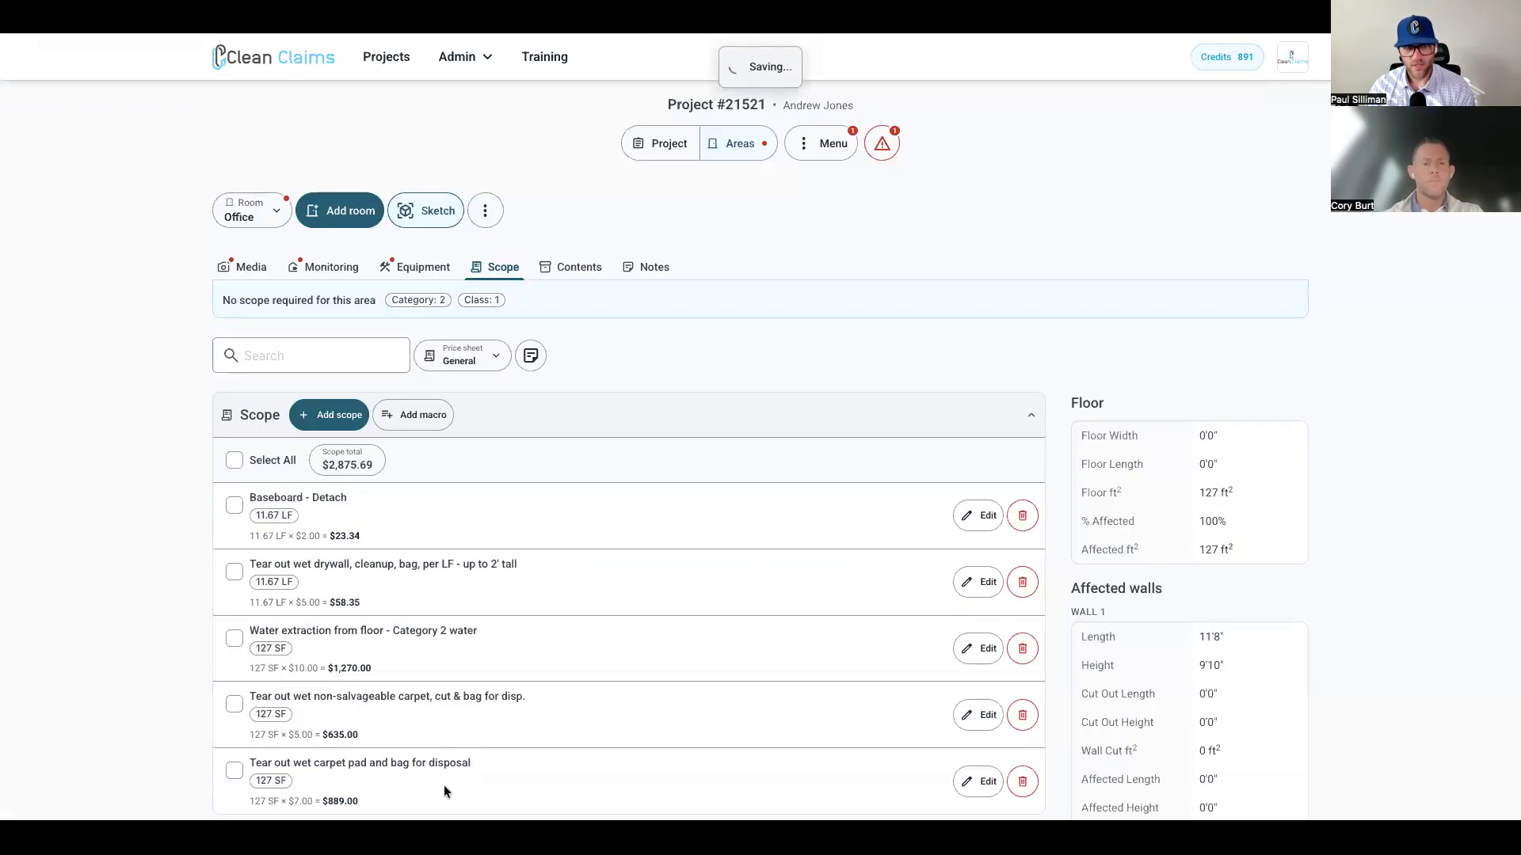
- Apply the Scope only Items template to the project report, preview the scope without line prices, and close the preview and reports
left_click(814, 161)
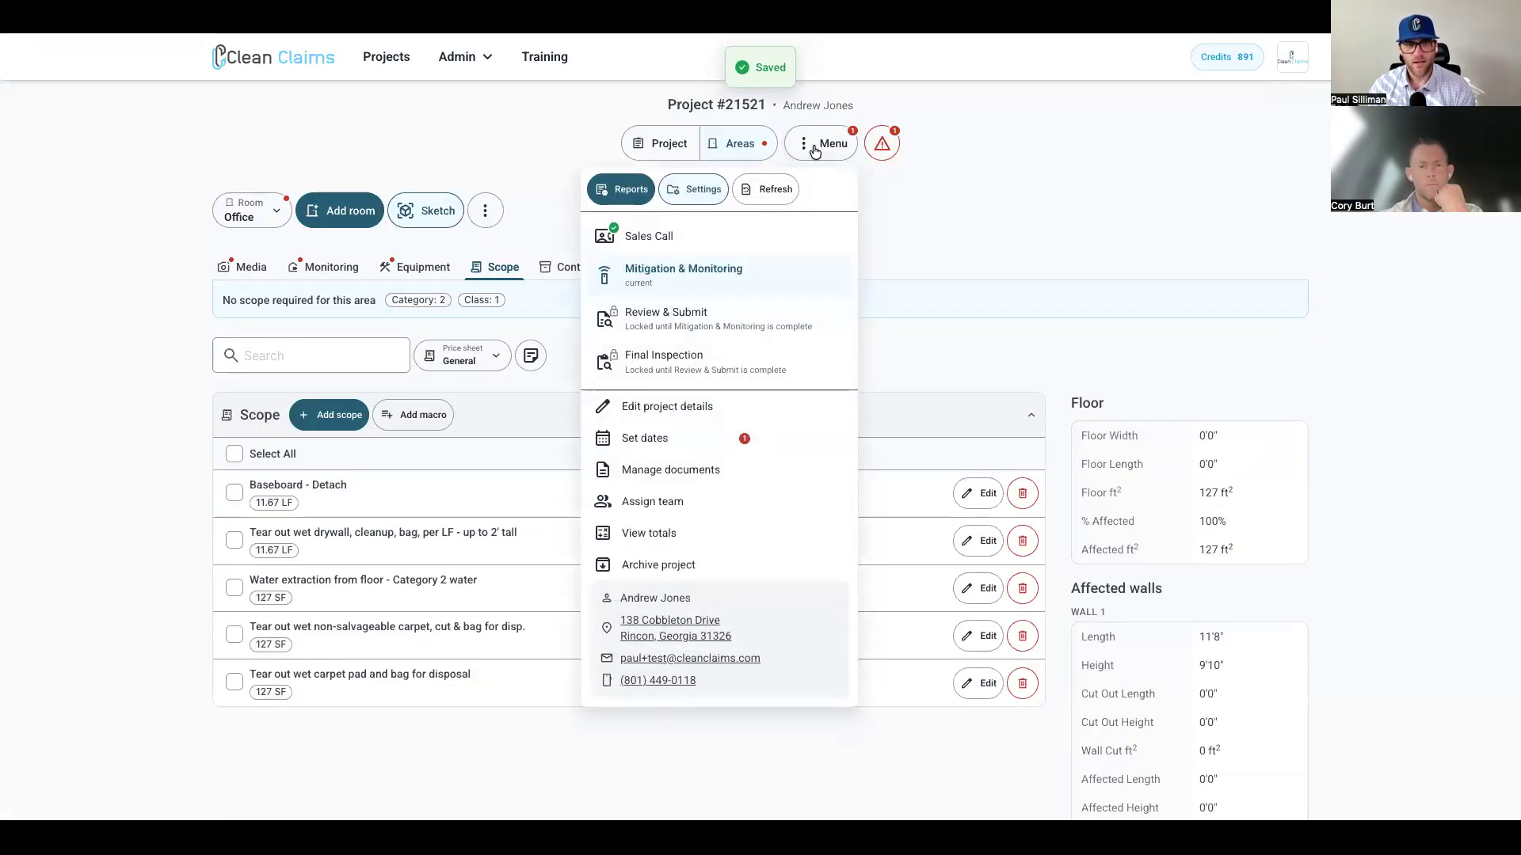
left_click(627, 190)
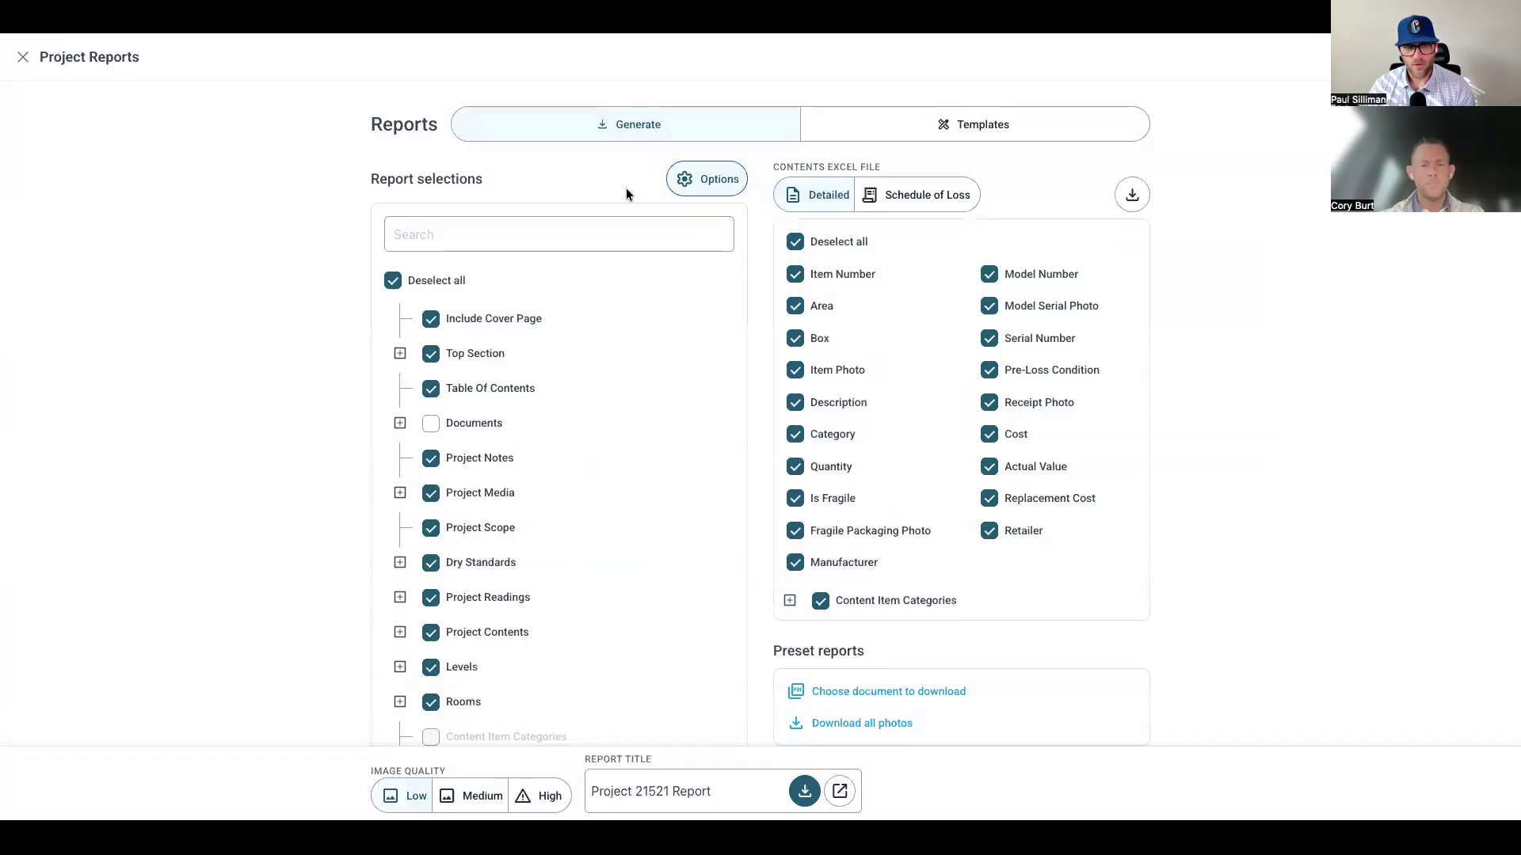
left_click(692, 180)
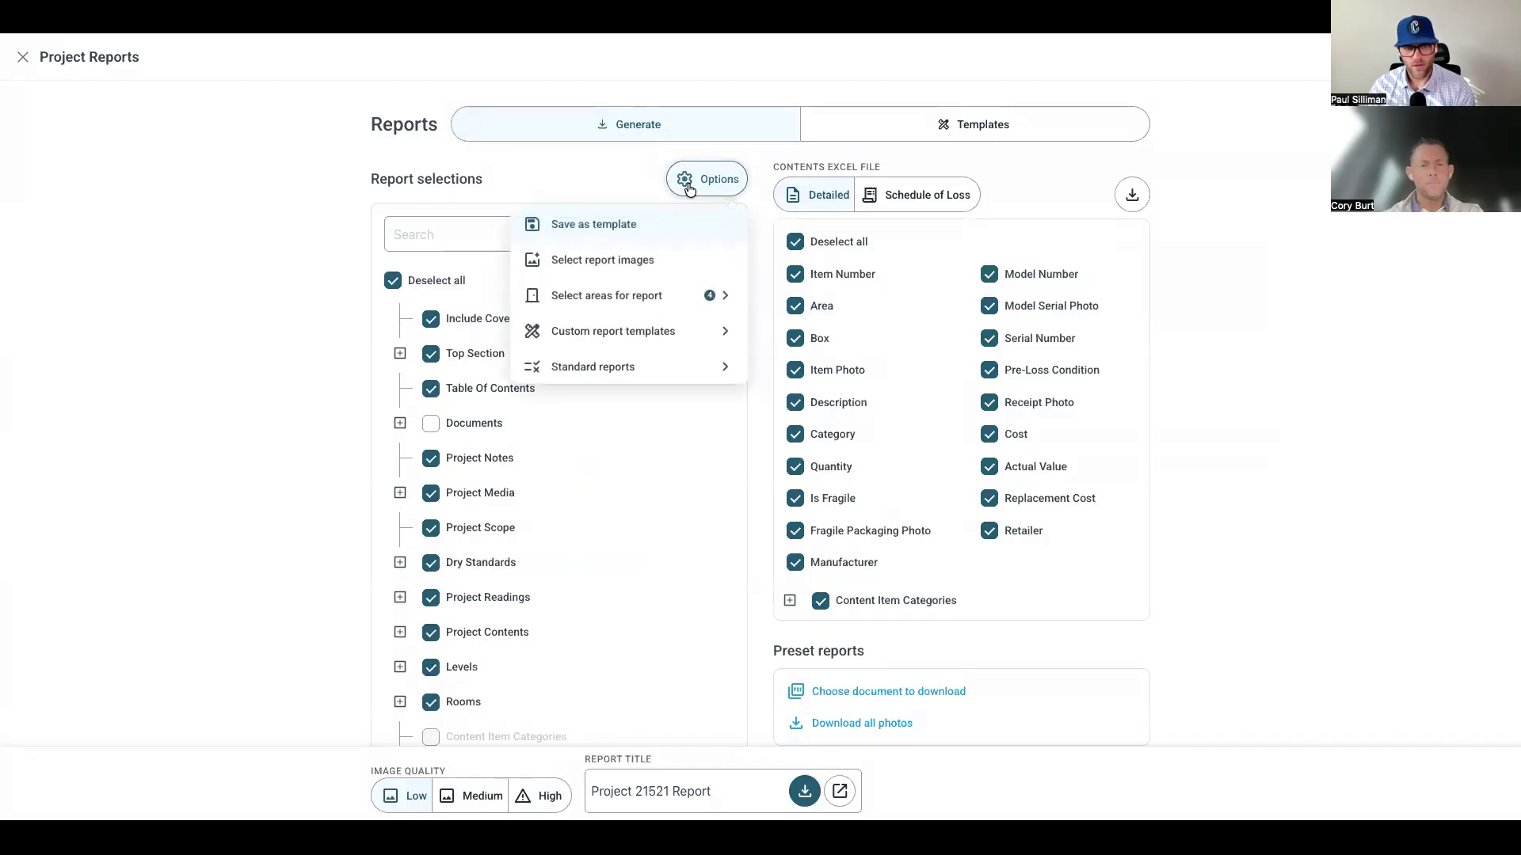
left_click(630, 331)
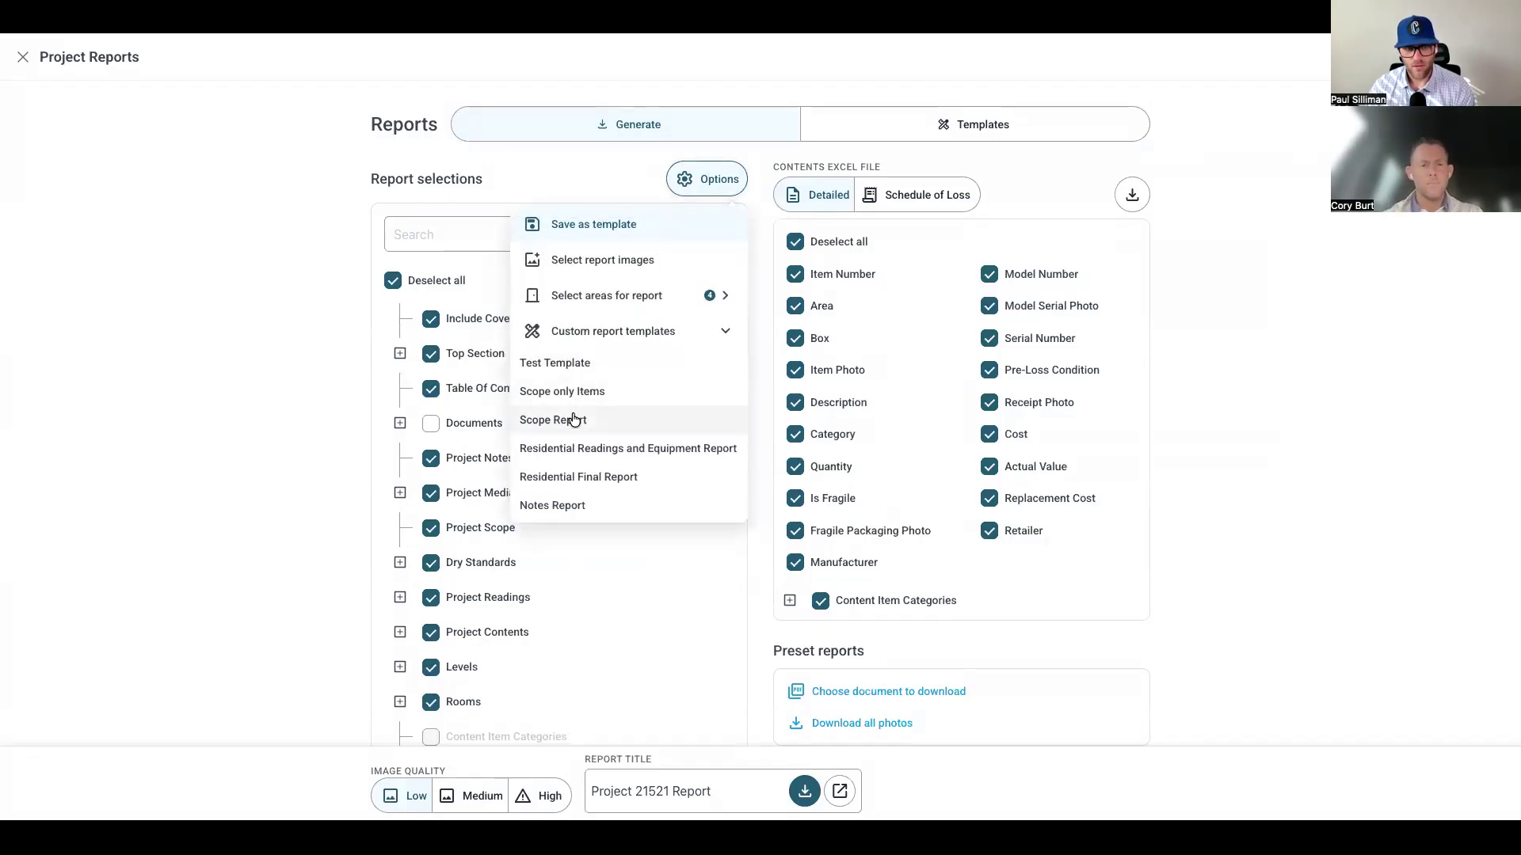
left_click(561, 392)
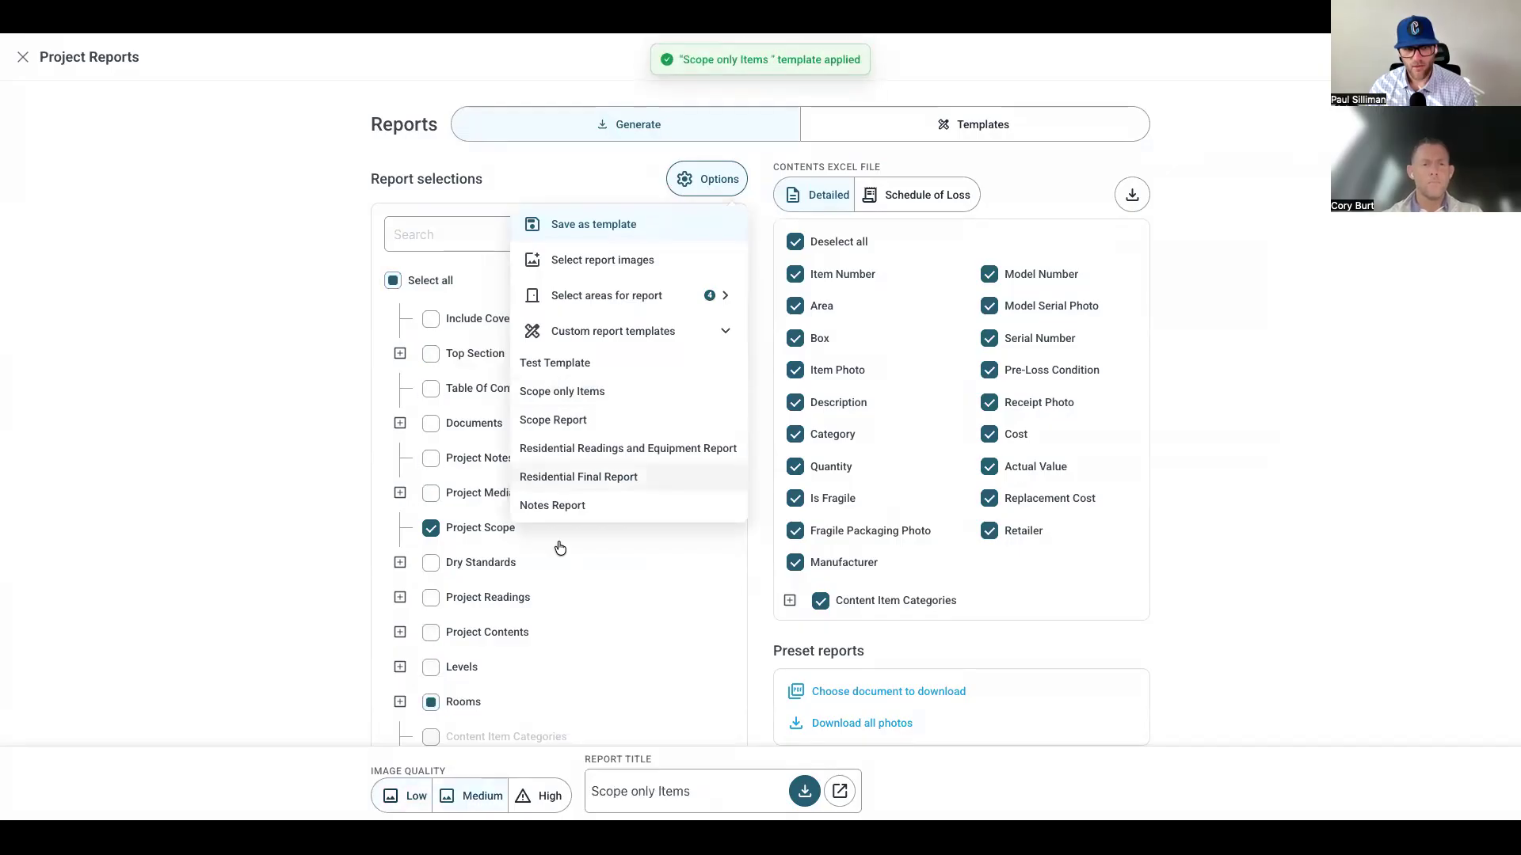
left_click(840, 791)
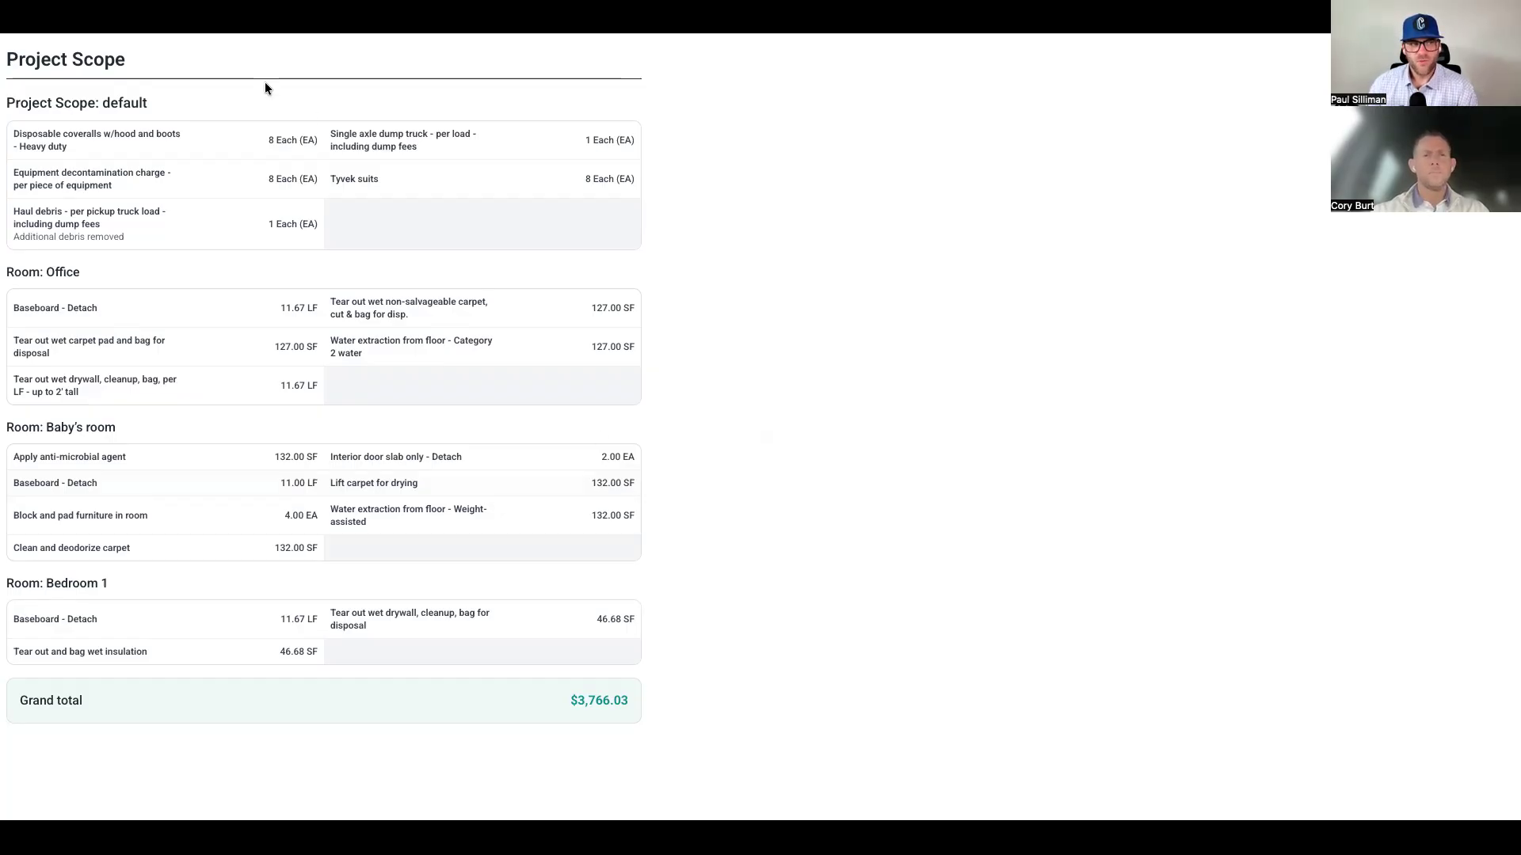
left_click(222, 24)
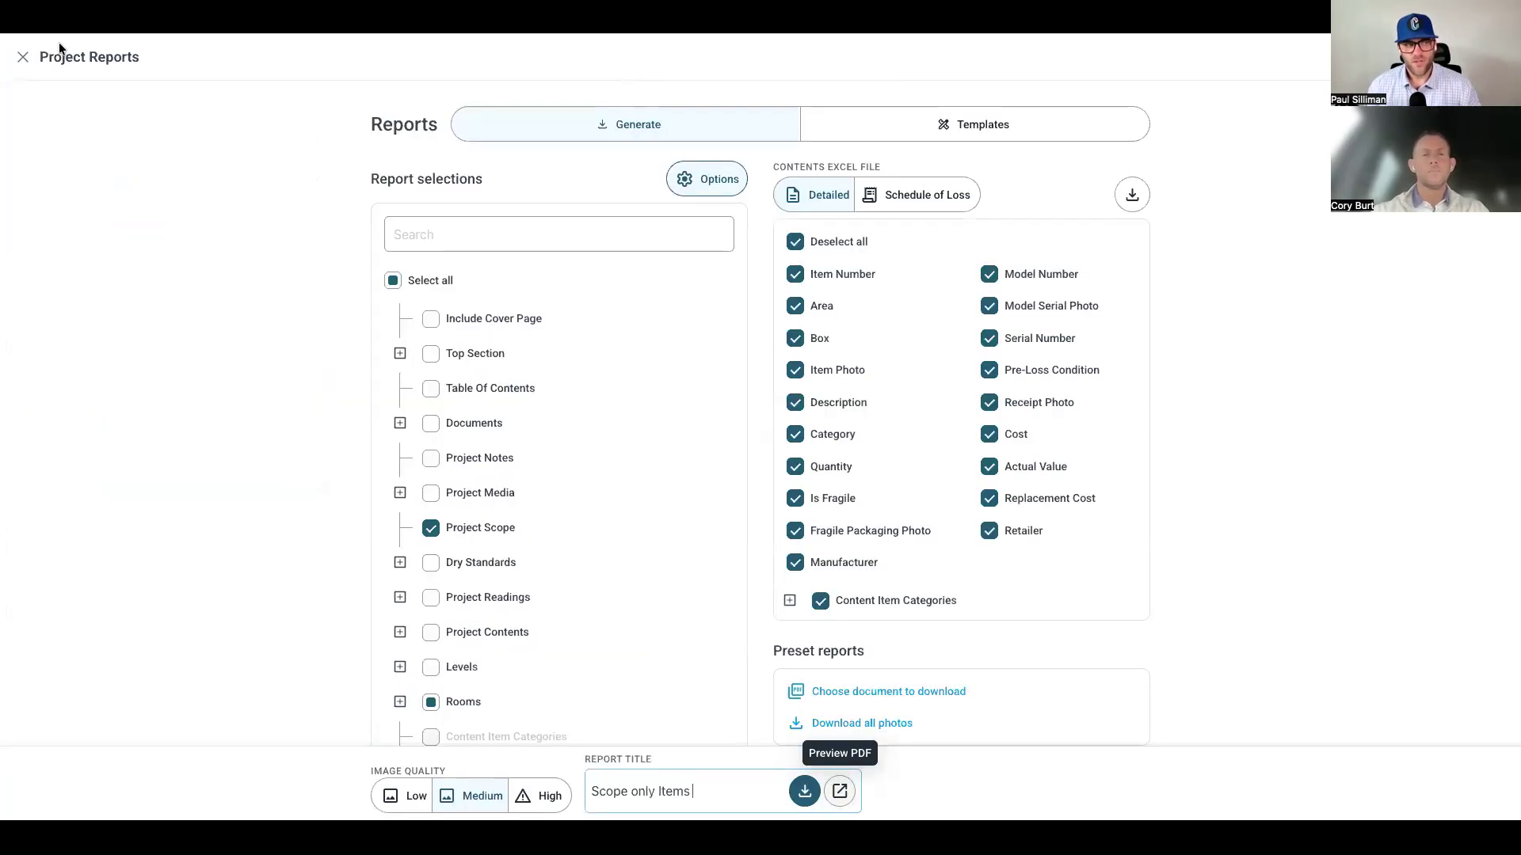
left_click(22, 57)
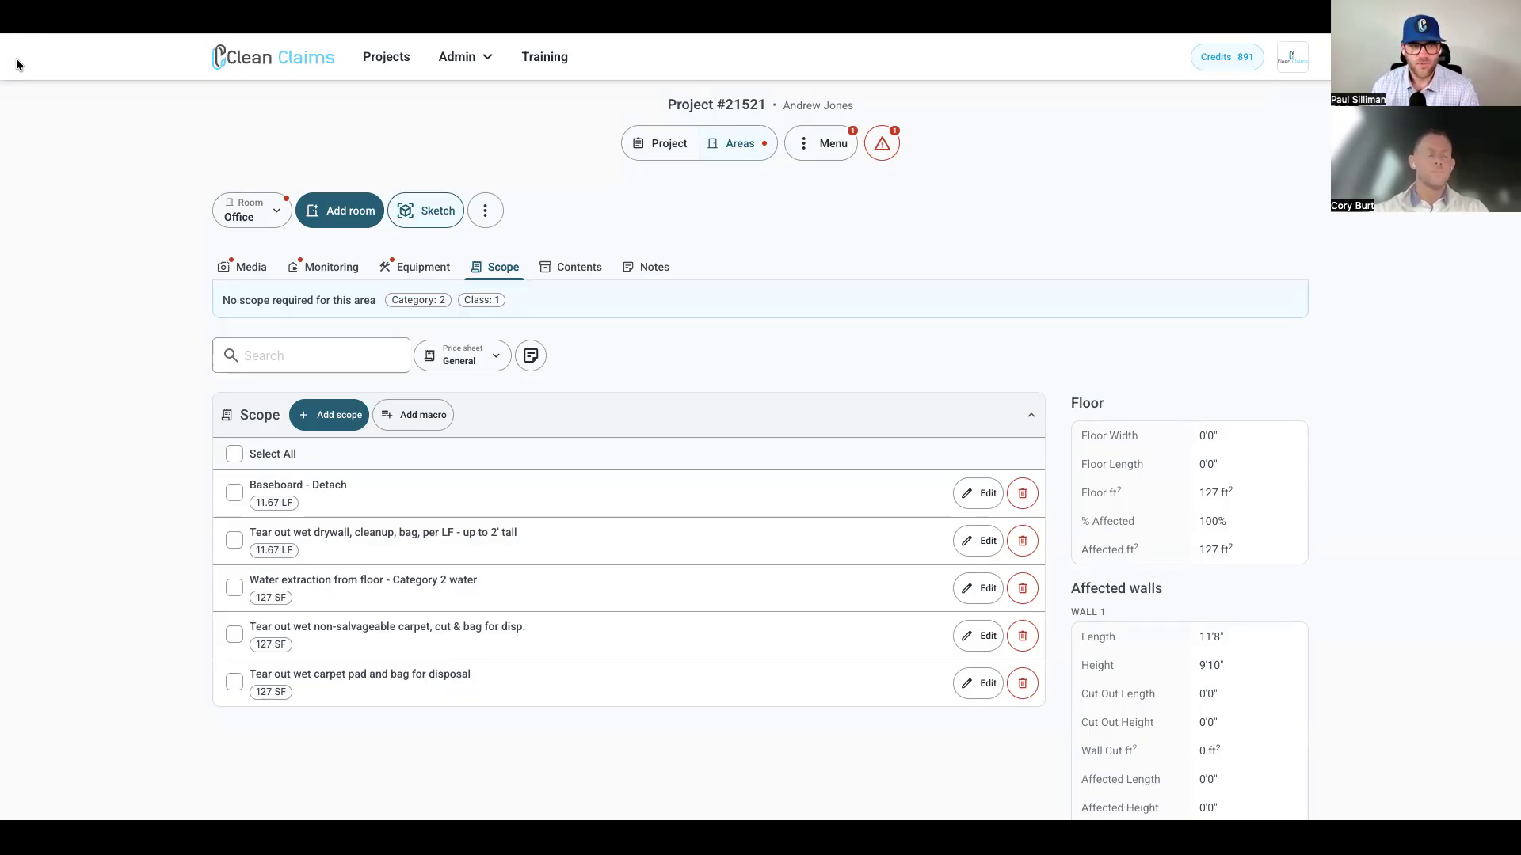
- Add the Mold macro to the Office scope with only the 4' Cat 3 drywall tear-out and Category 3 wet insulation items
left_click(413, 420)
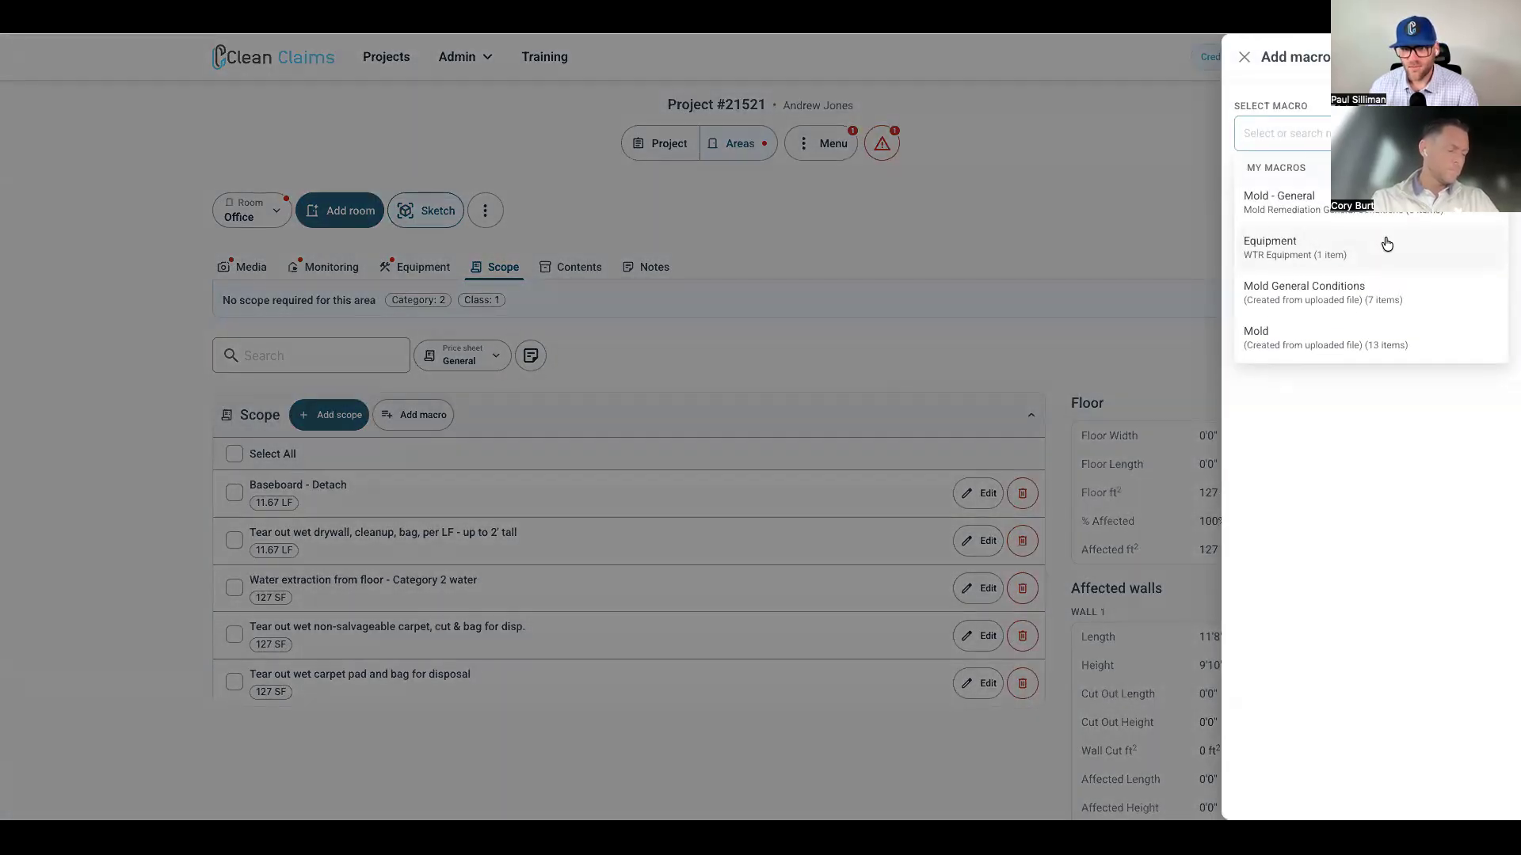
scroll(1386, 244, "down", 2)
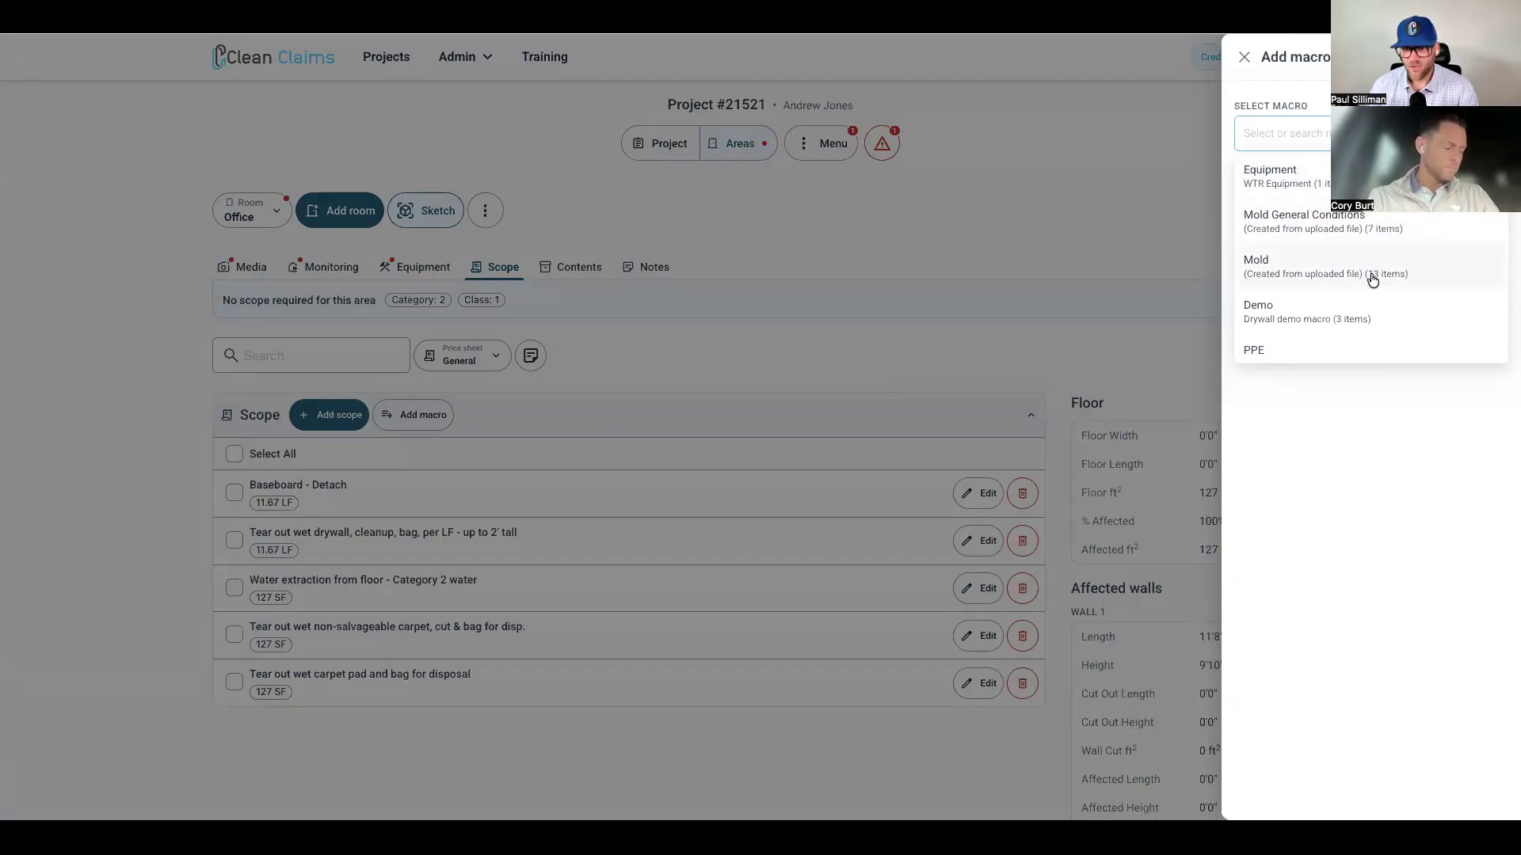
left_click(1314, 275)
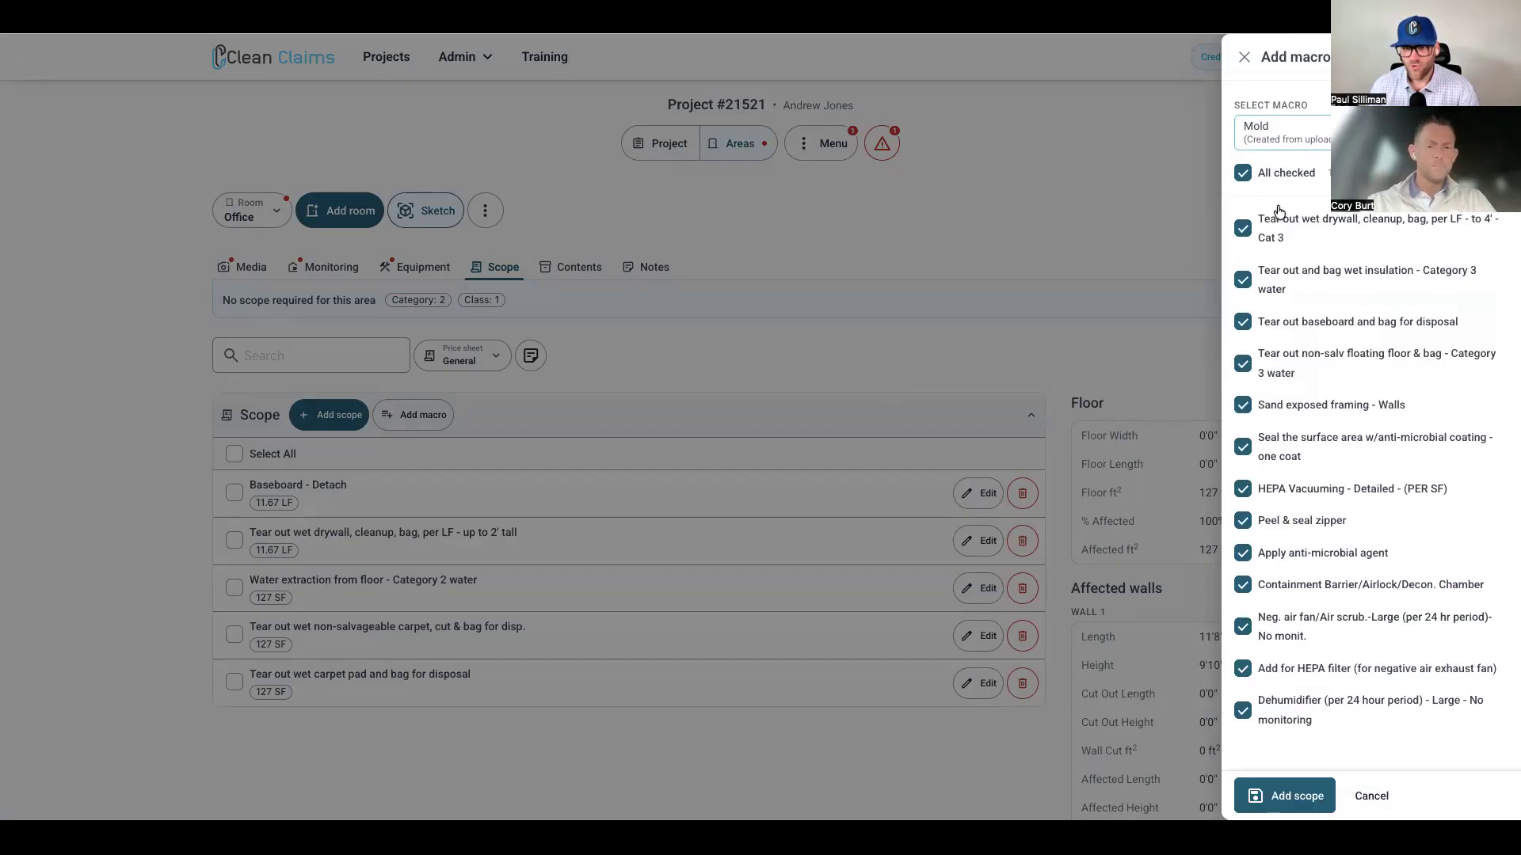
left_click(1242, 176)
left_click(1242, 176)
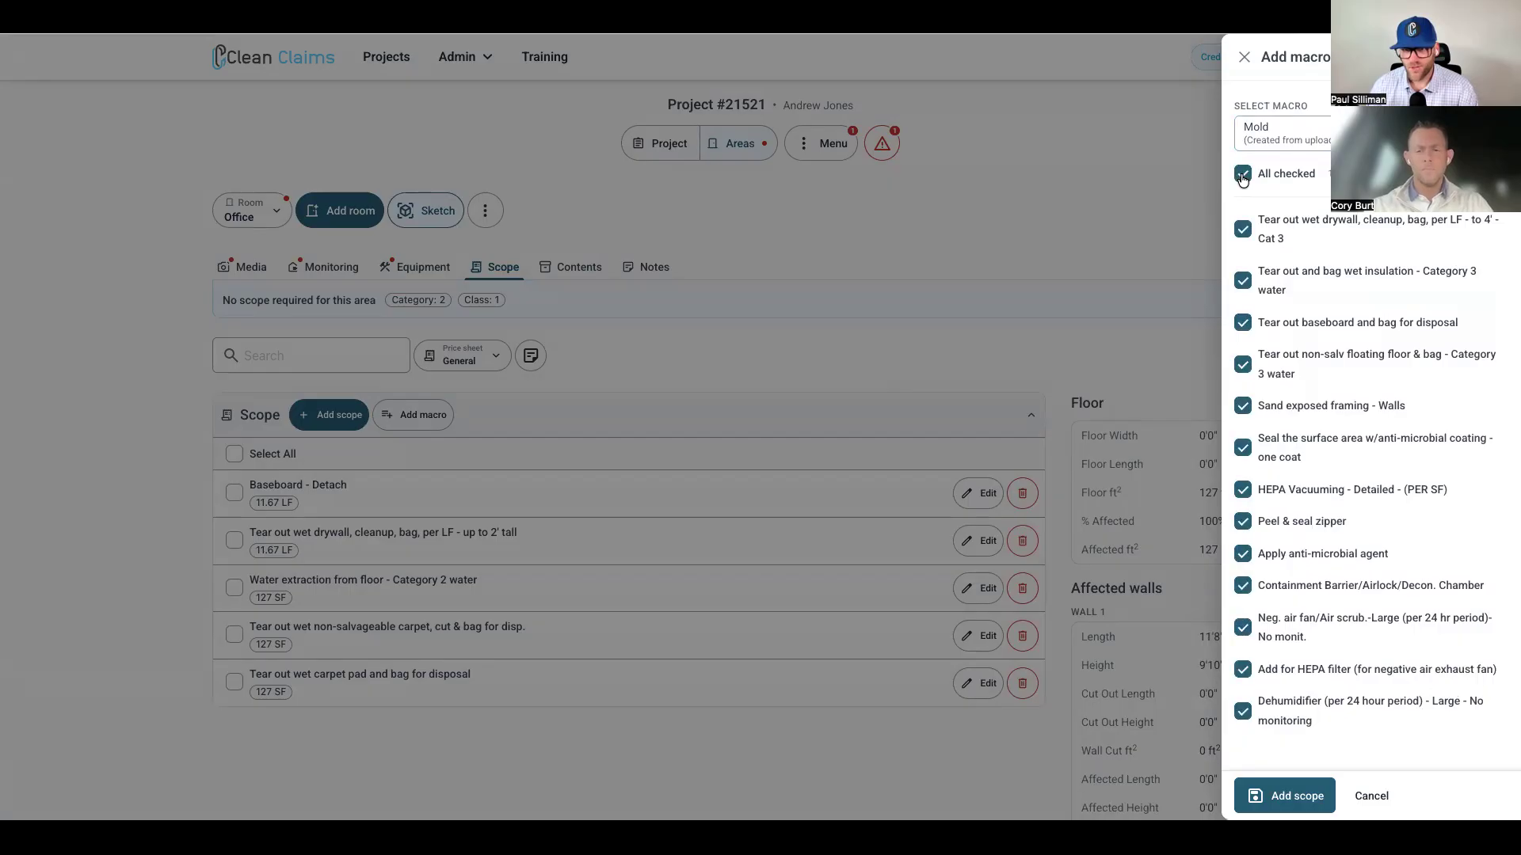
left_click(1242, 176)
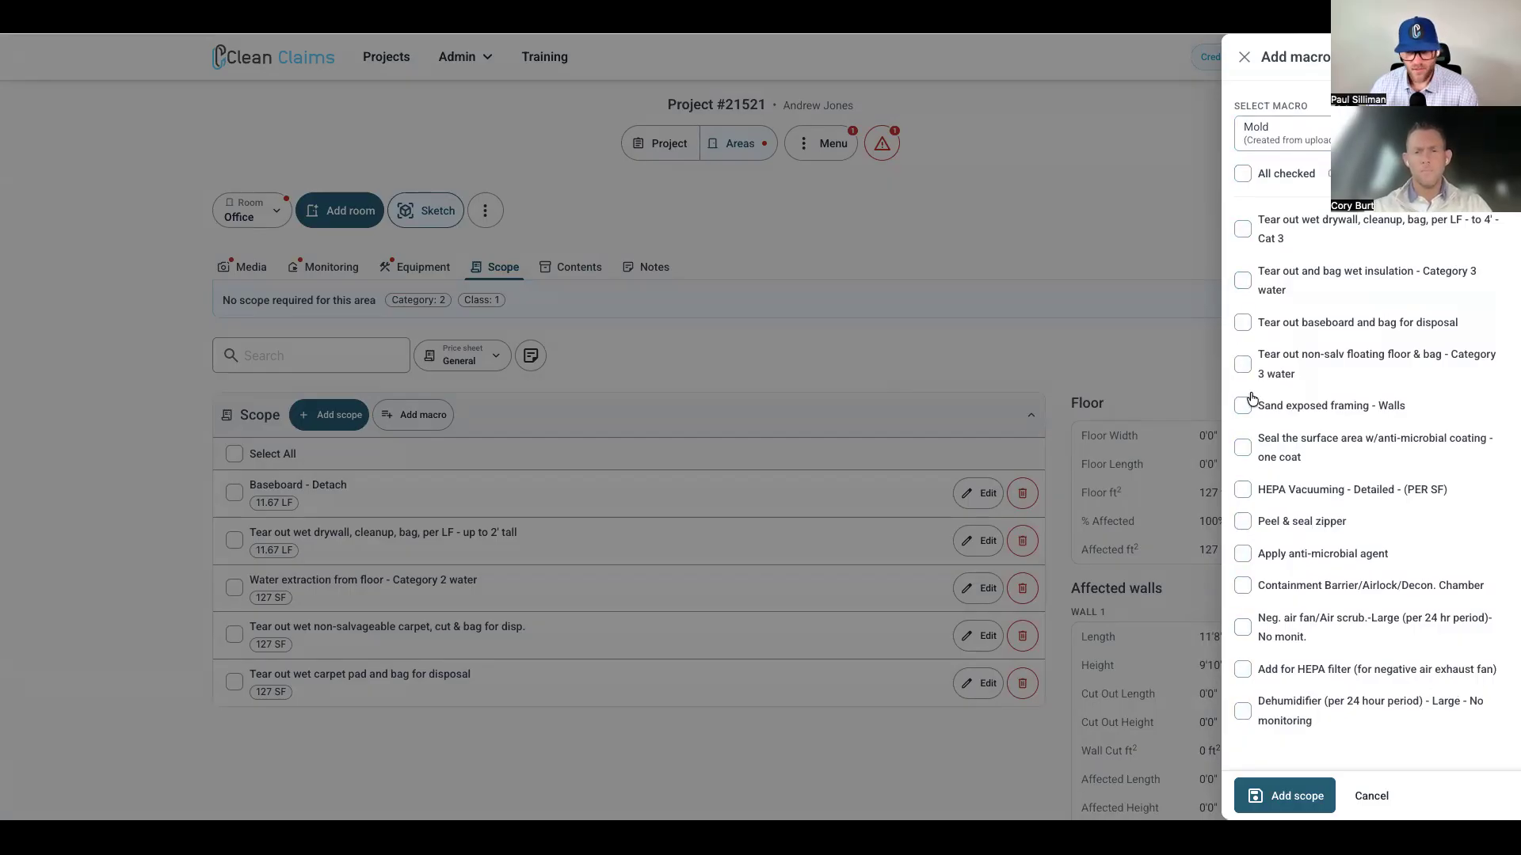
left_click(1244, 278)
left_click(1242, 229)
left_click(1277, 792)
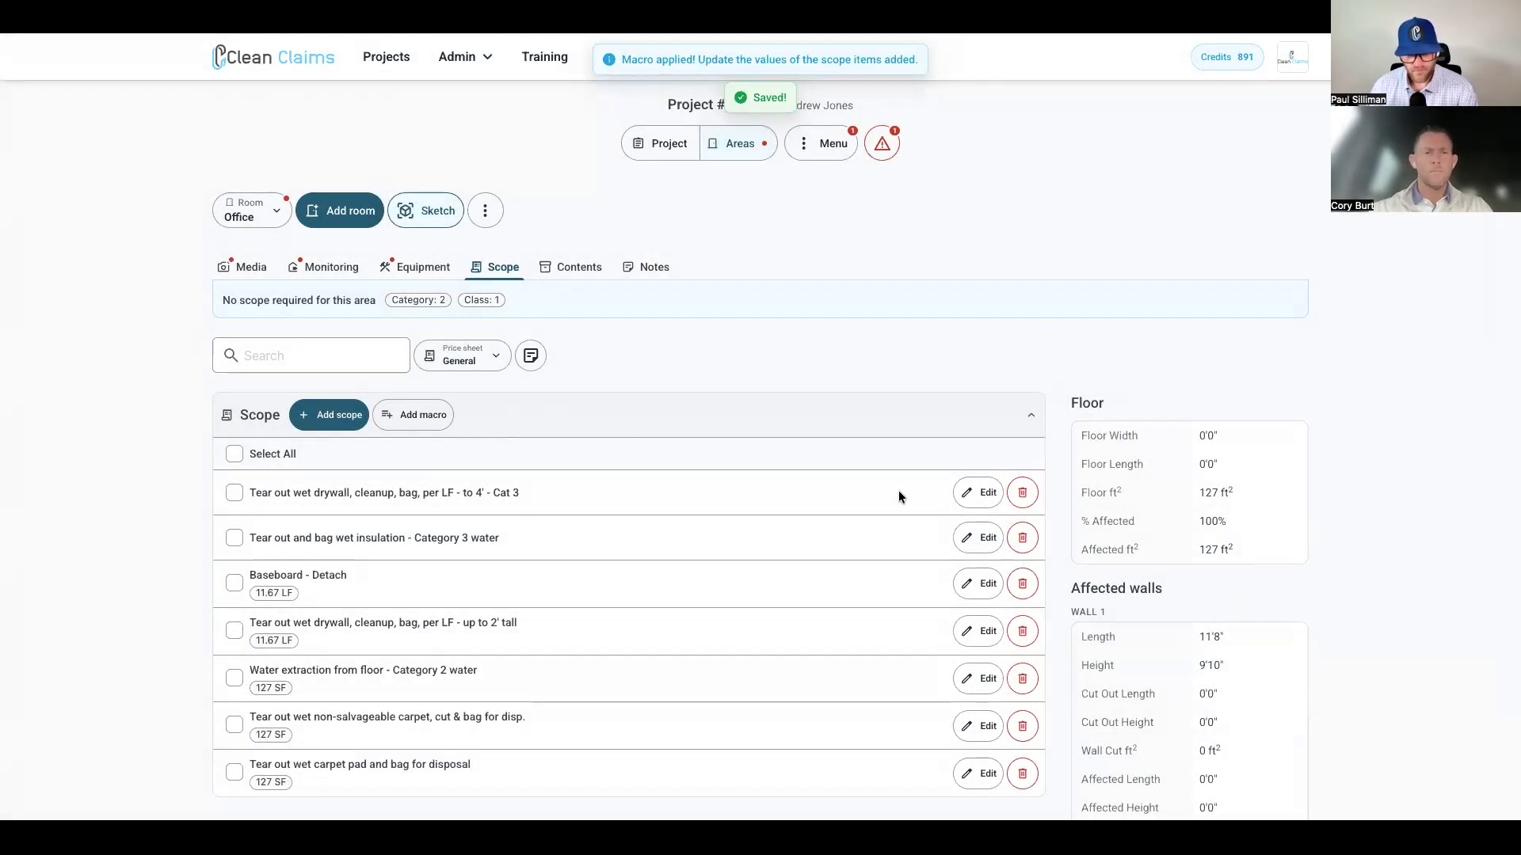
- Enter 45 LF for the 4' Cat 3 drywall tear-out item, try the total floor area, and use the Wall 1 length instead
left_click(976, 492)
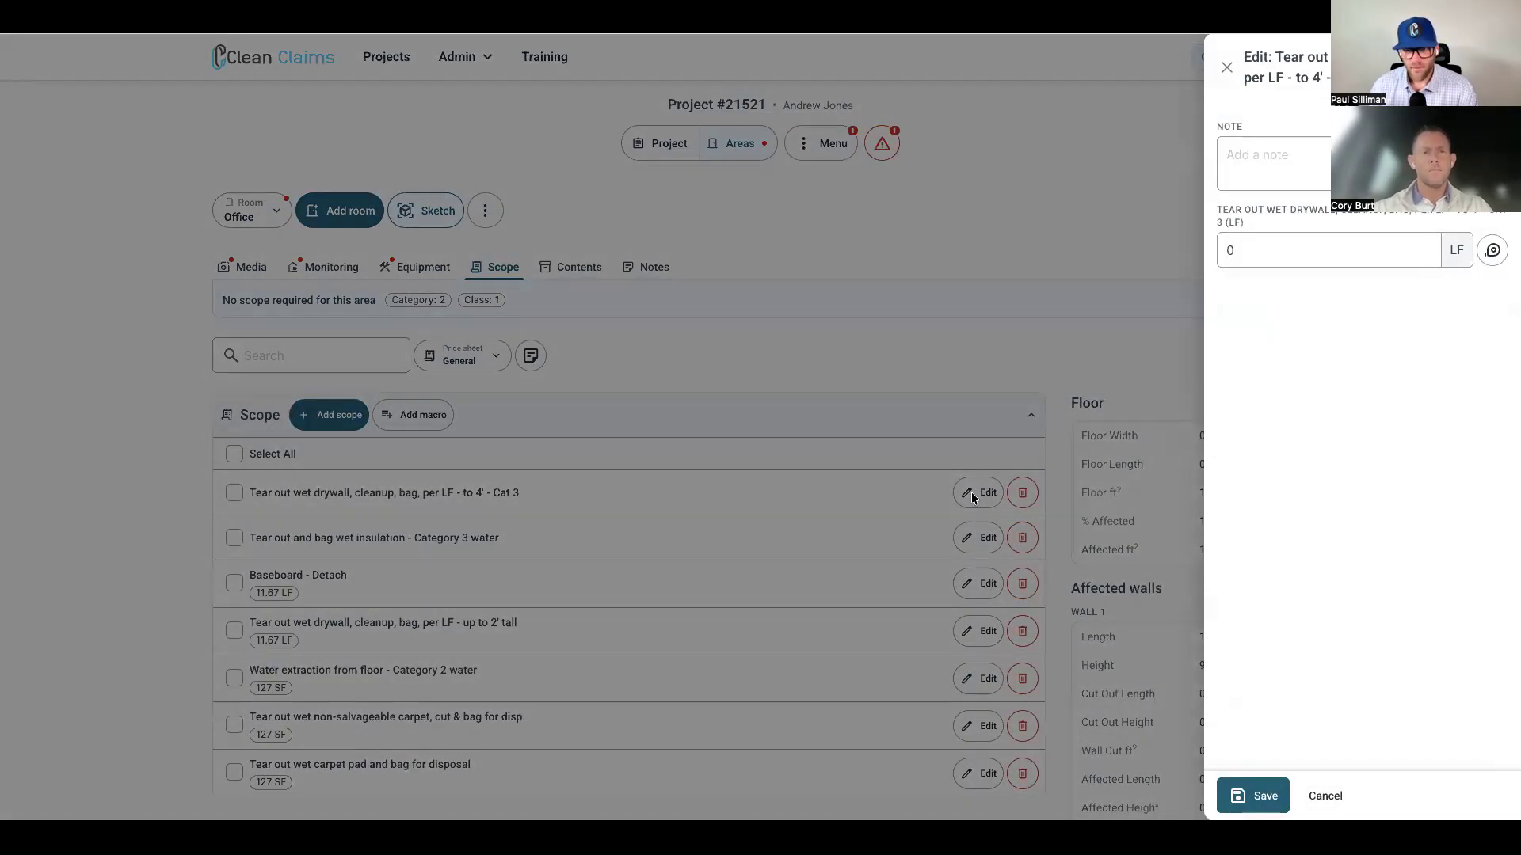
left_click(1311, 250)
type("45")
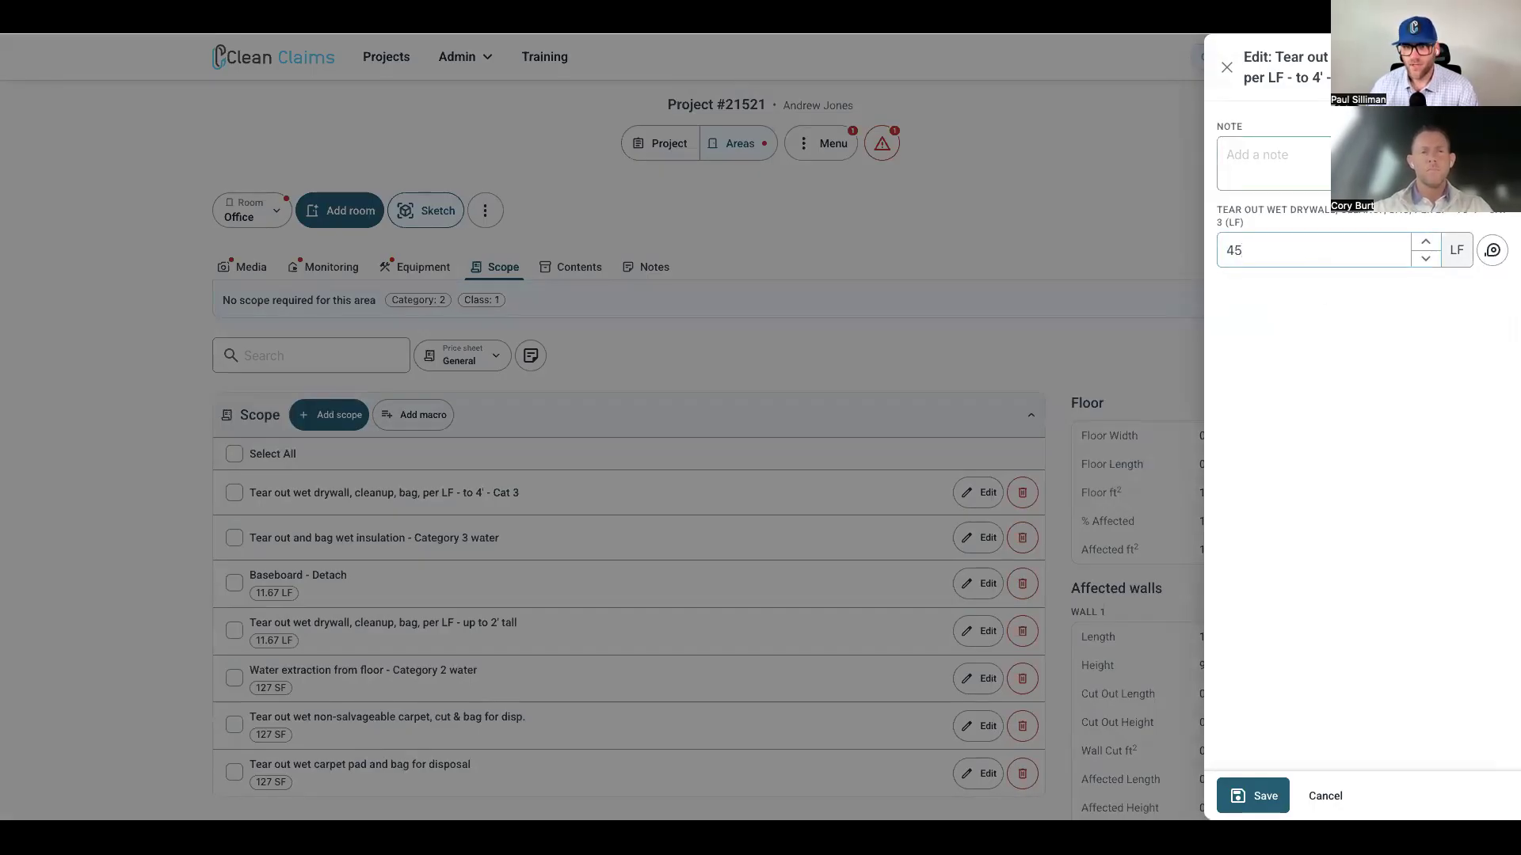
left_click(1479, 251)
scroll(1404, 421, "down", 2)
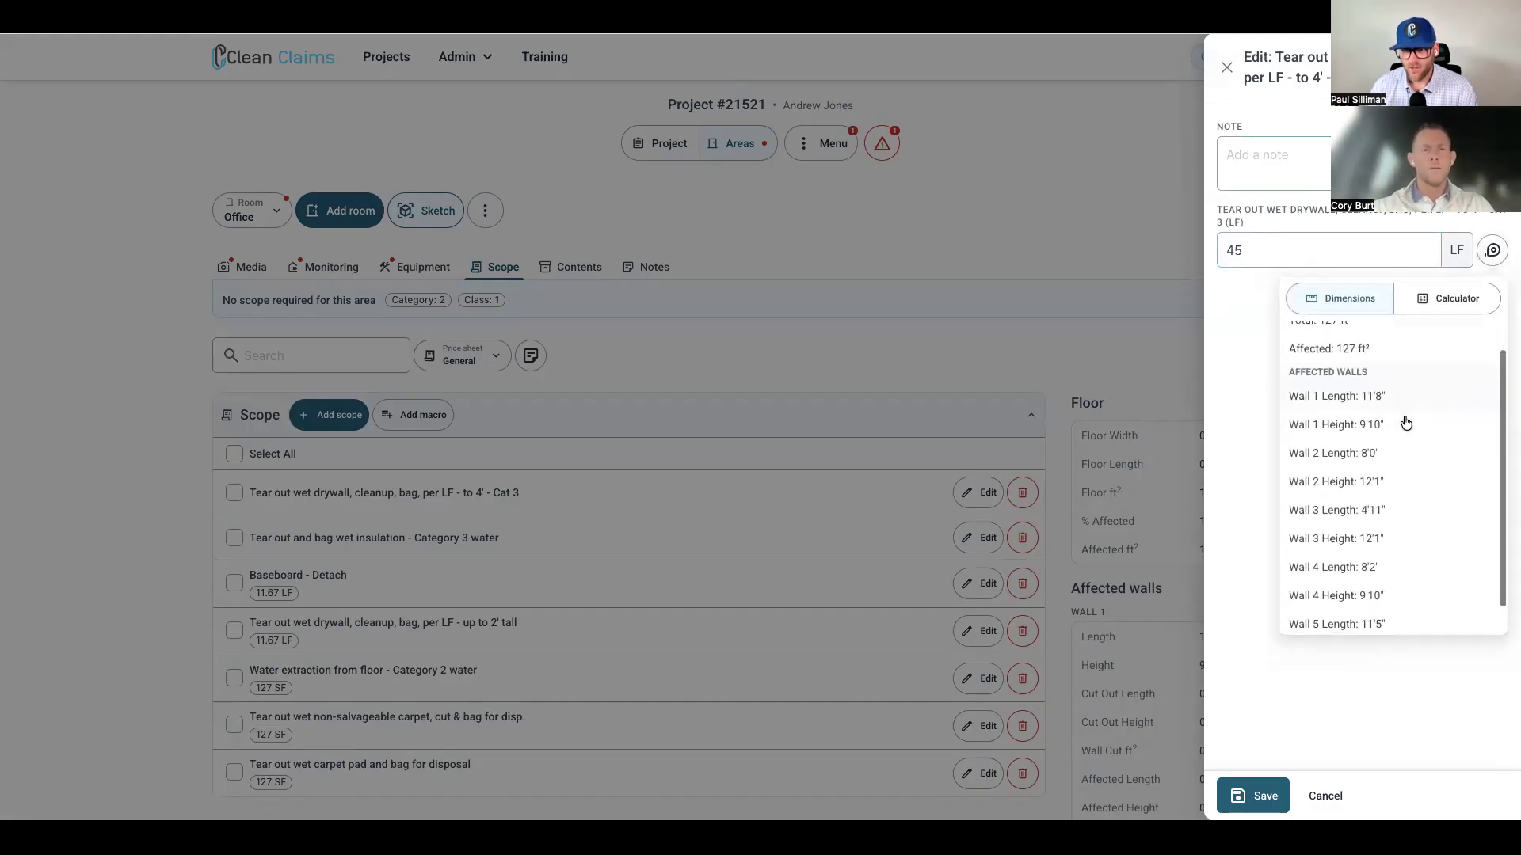
scroll(1404, 422, "up", 2)
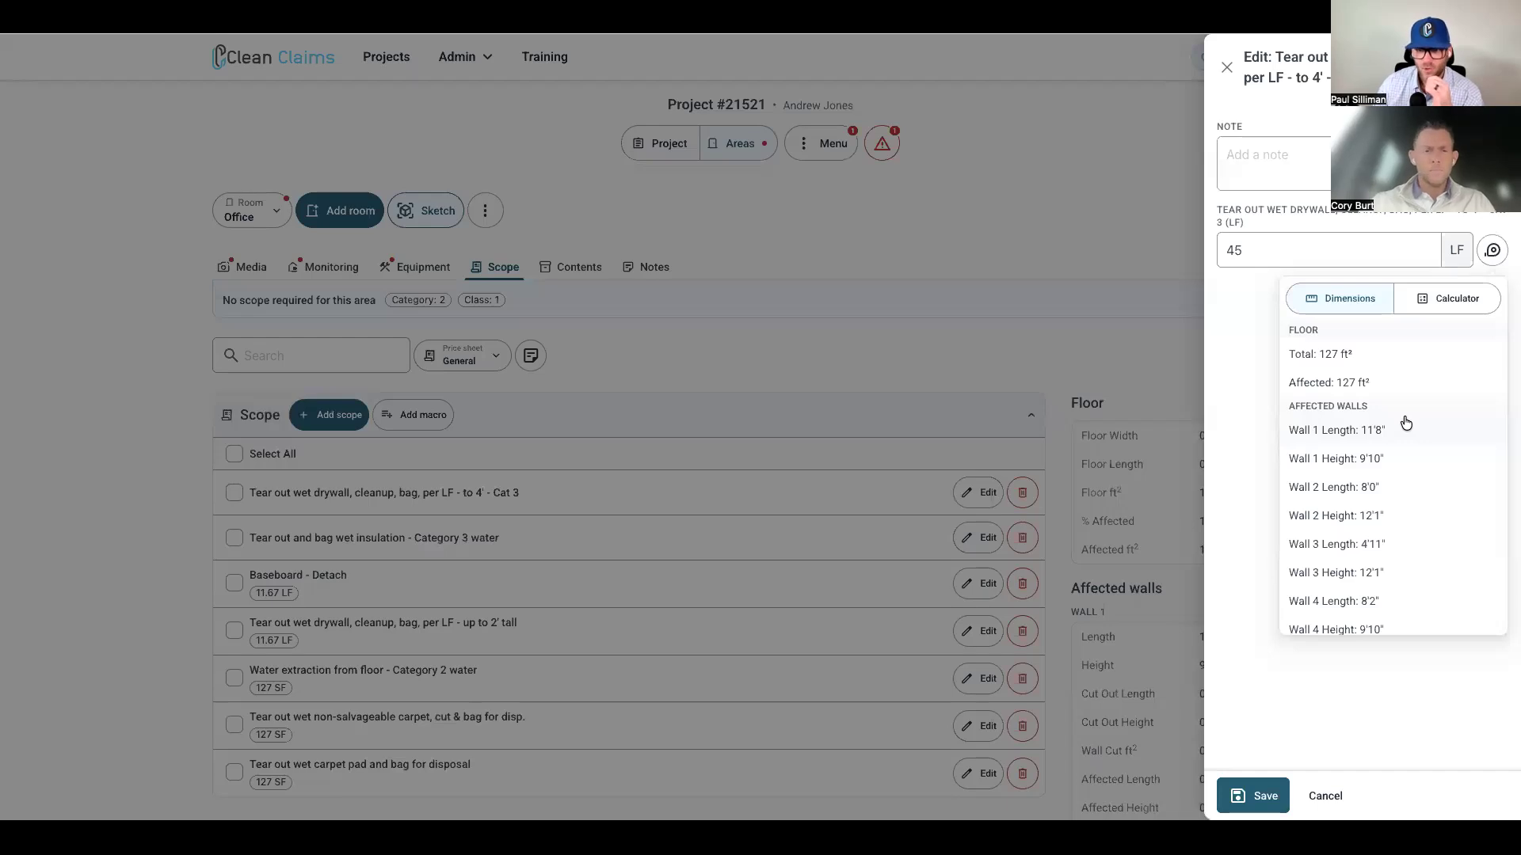
left_click(1369, 356)
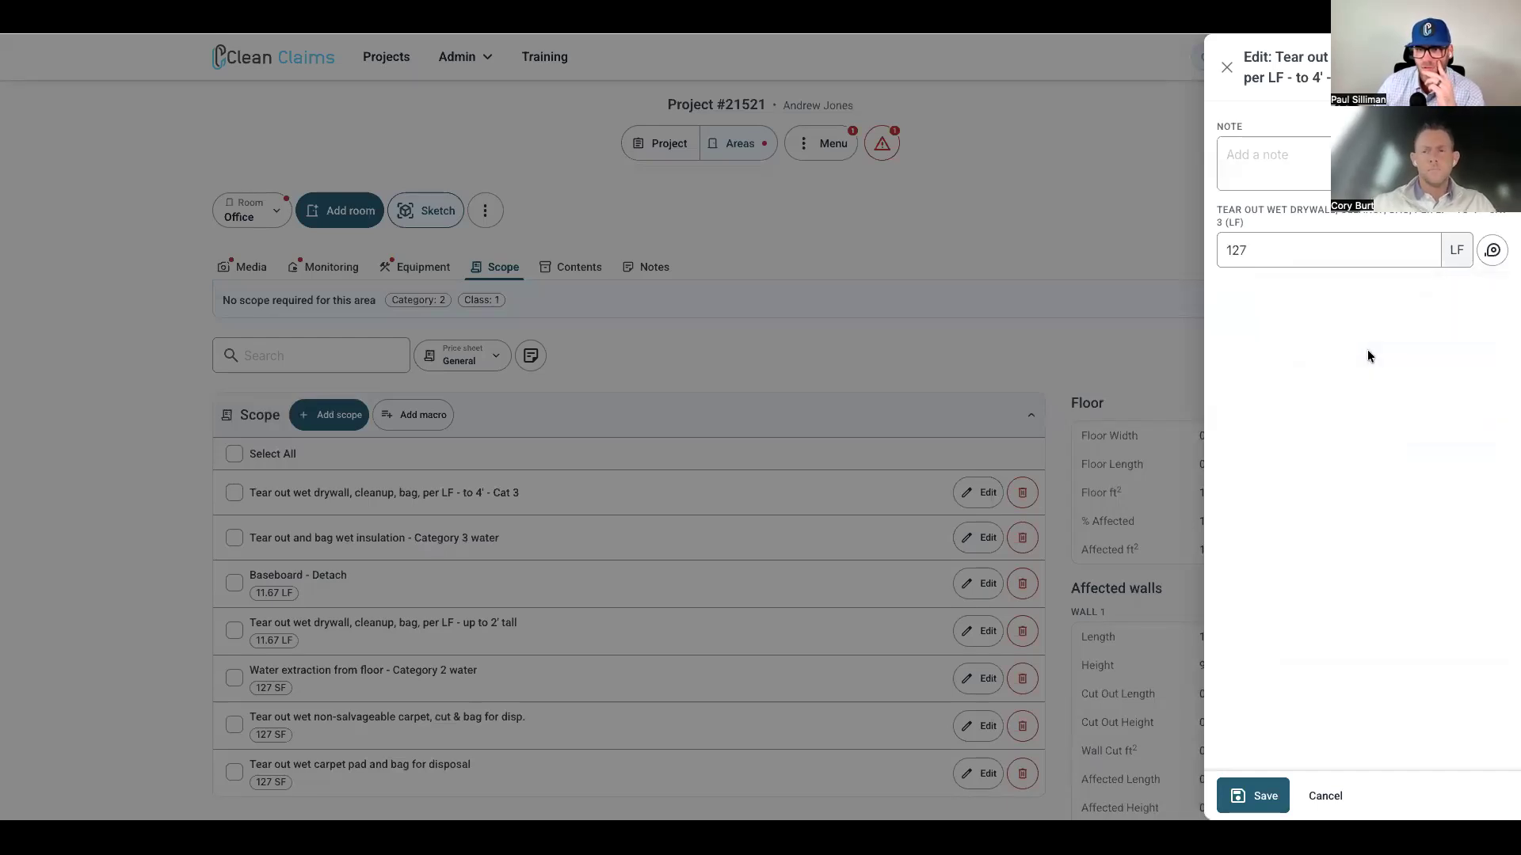
left_click(1494, 250)
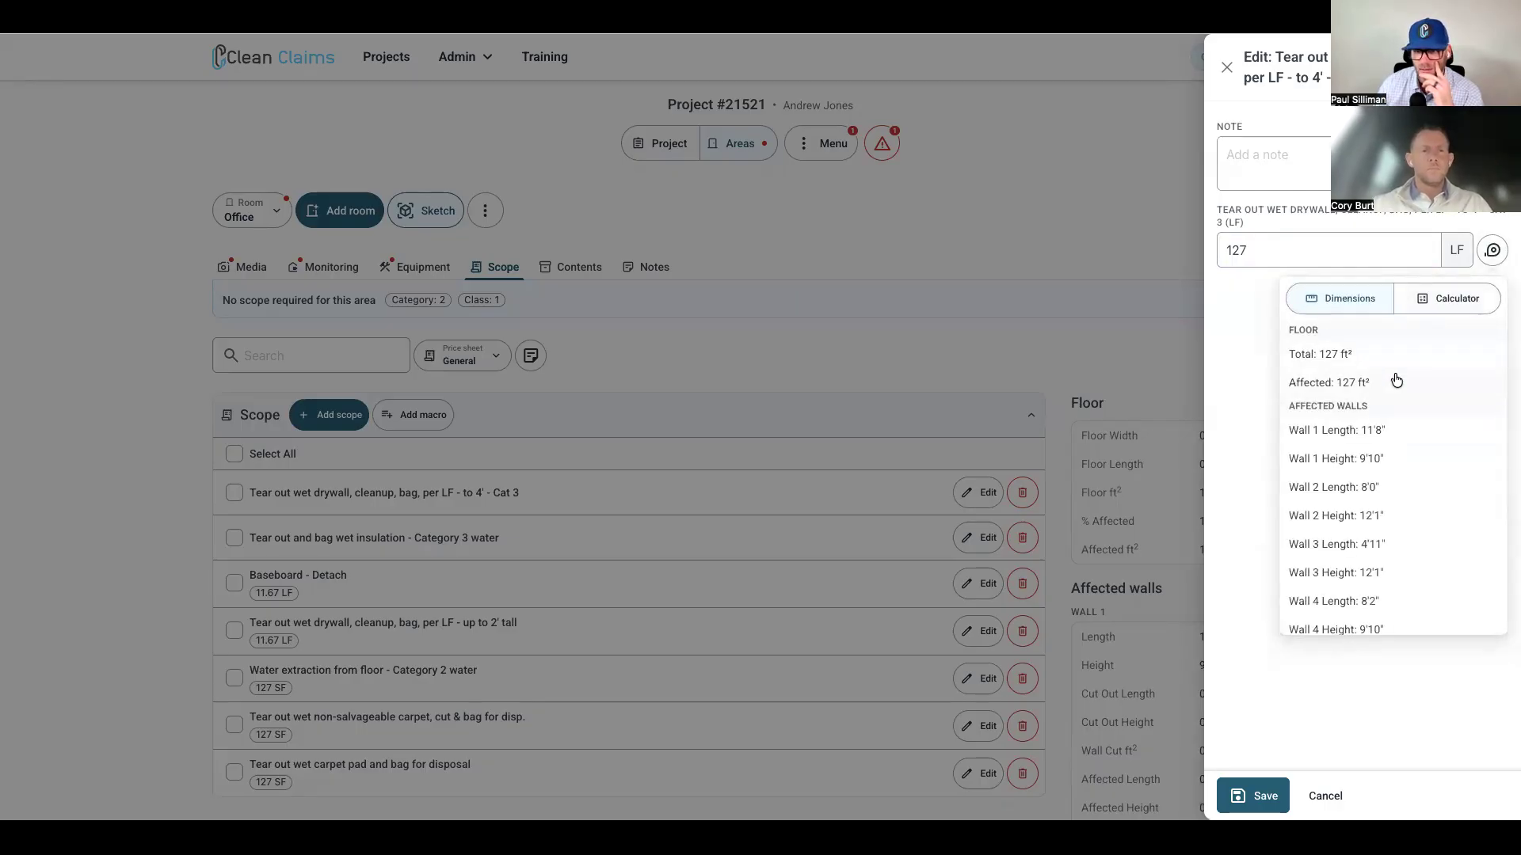
left_click(1356, 430)
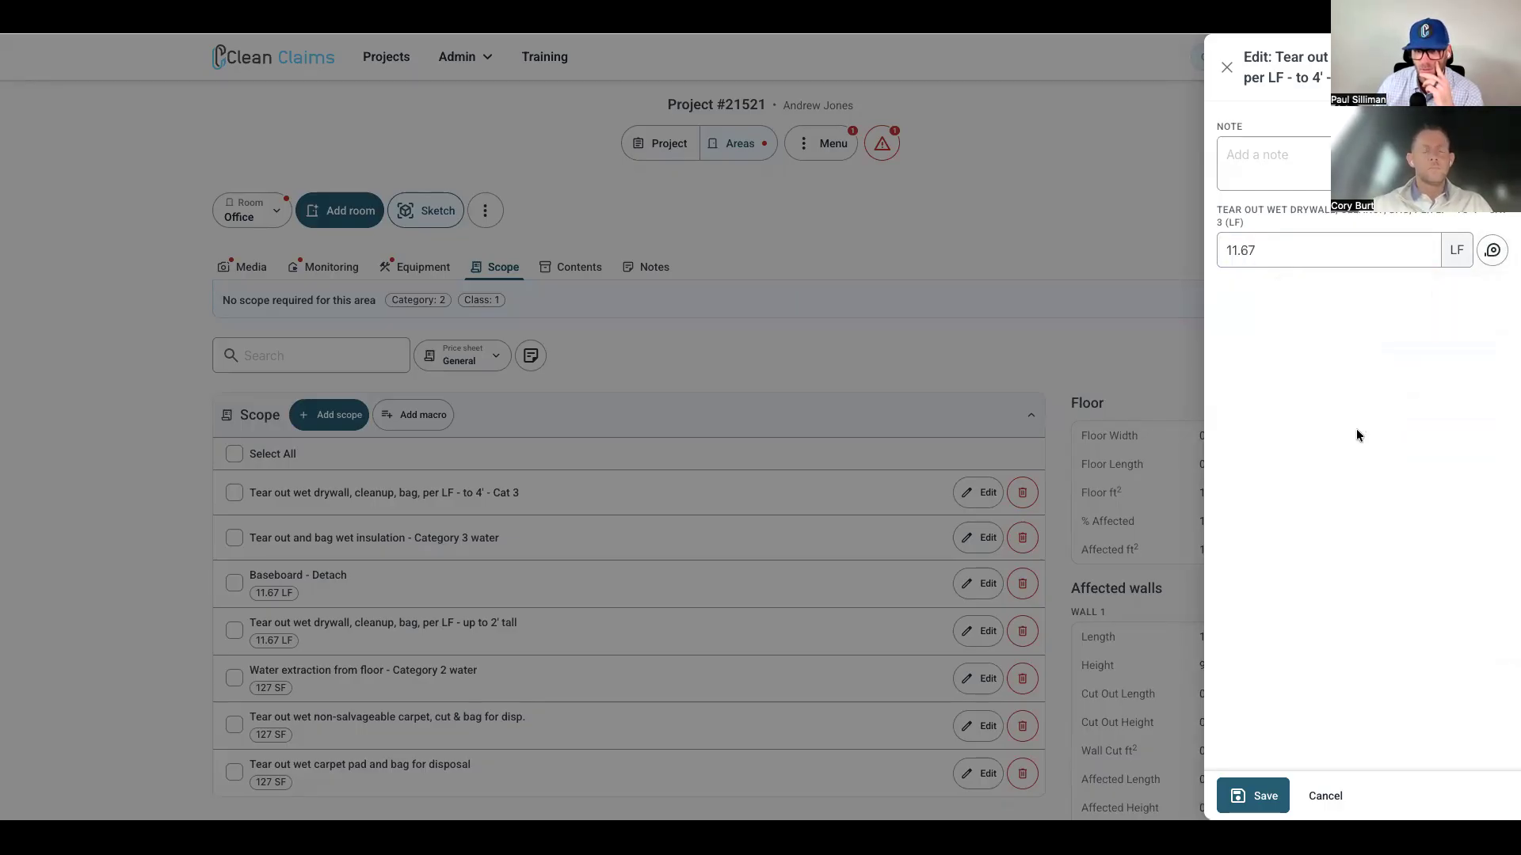
- Add the note "test" to the drywall tear-out item and save the item
left_click(1317, 176)
type("teste")
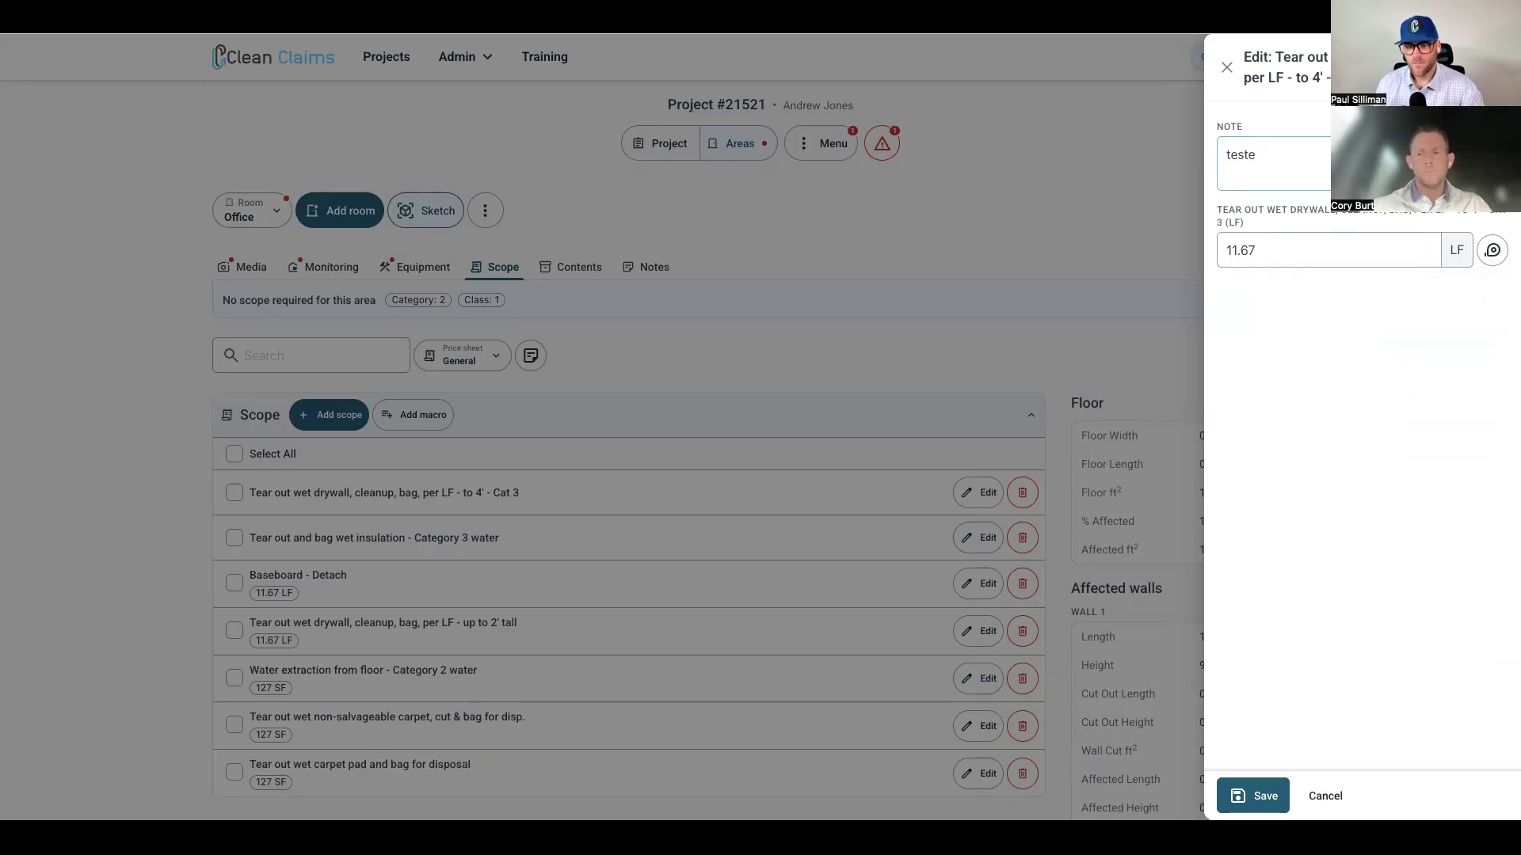
key("BackSpace")
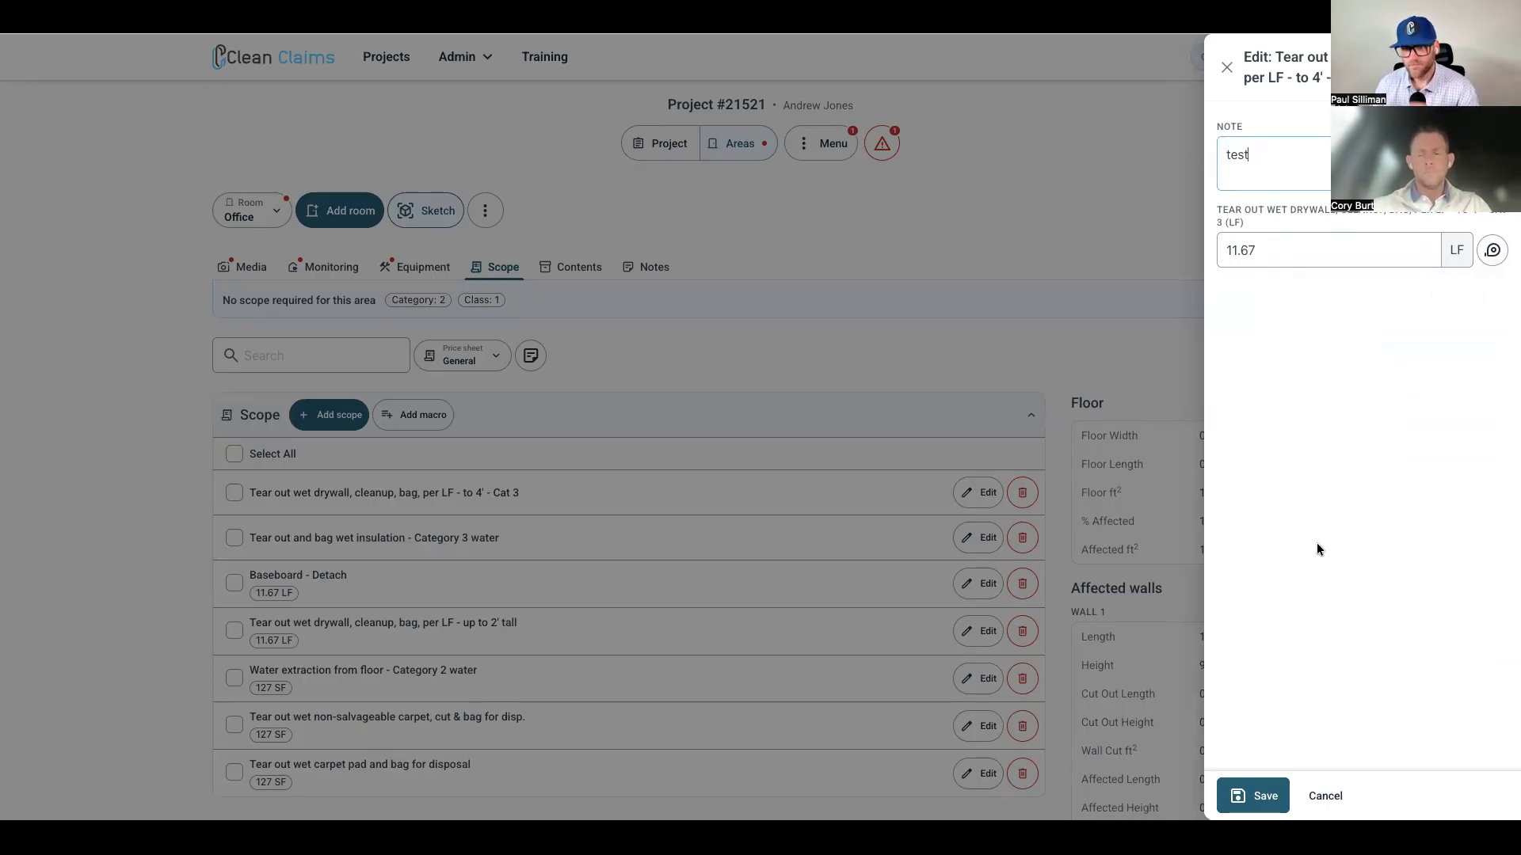
left_click(1256, 797)
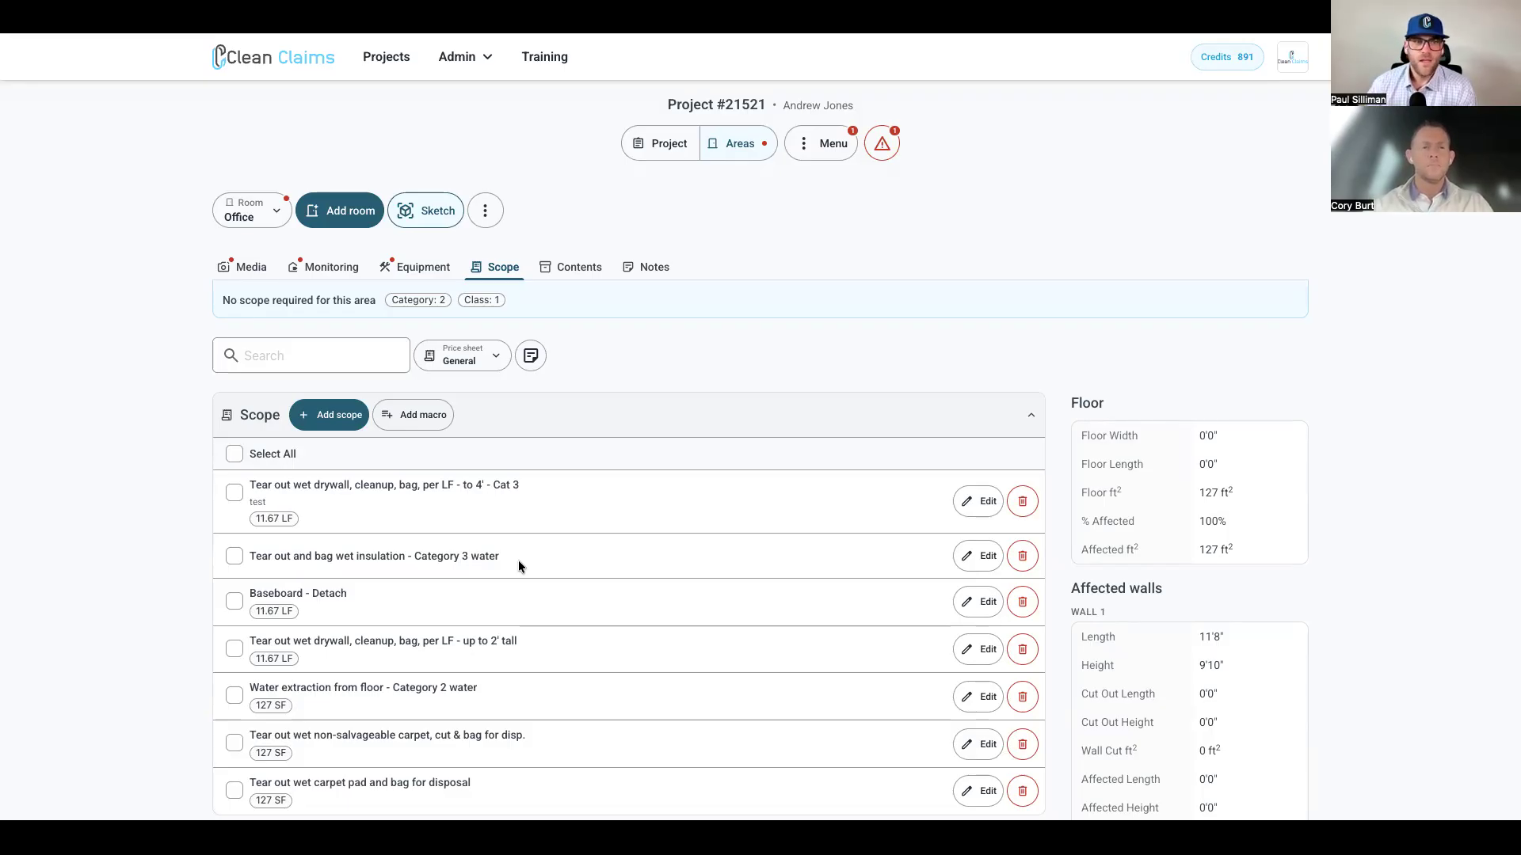
- Open the Clean Claims Version 3 guides article in the Help Center knowledge base and view the guide on editing a macro with scope items
left_click(542, 56)
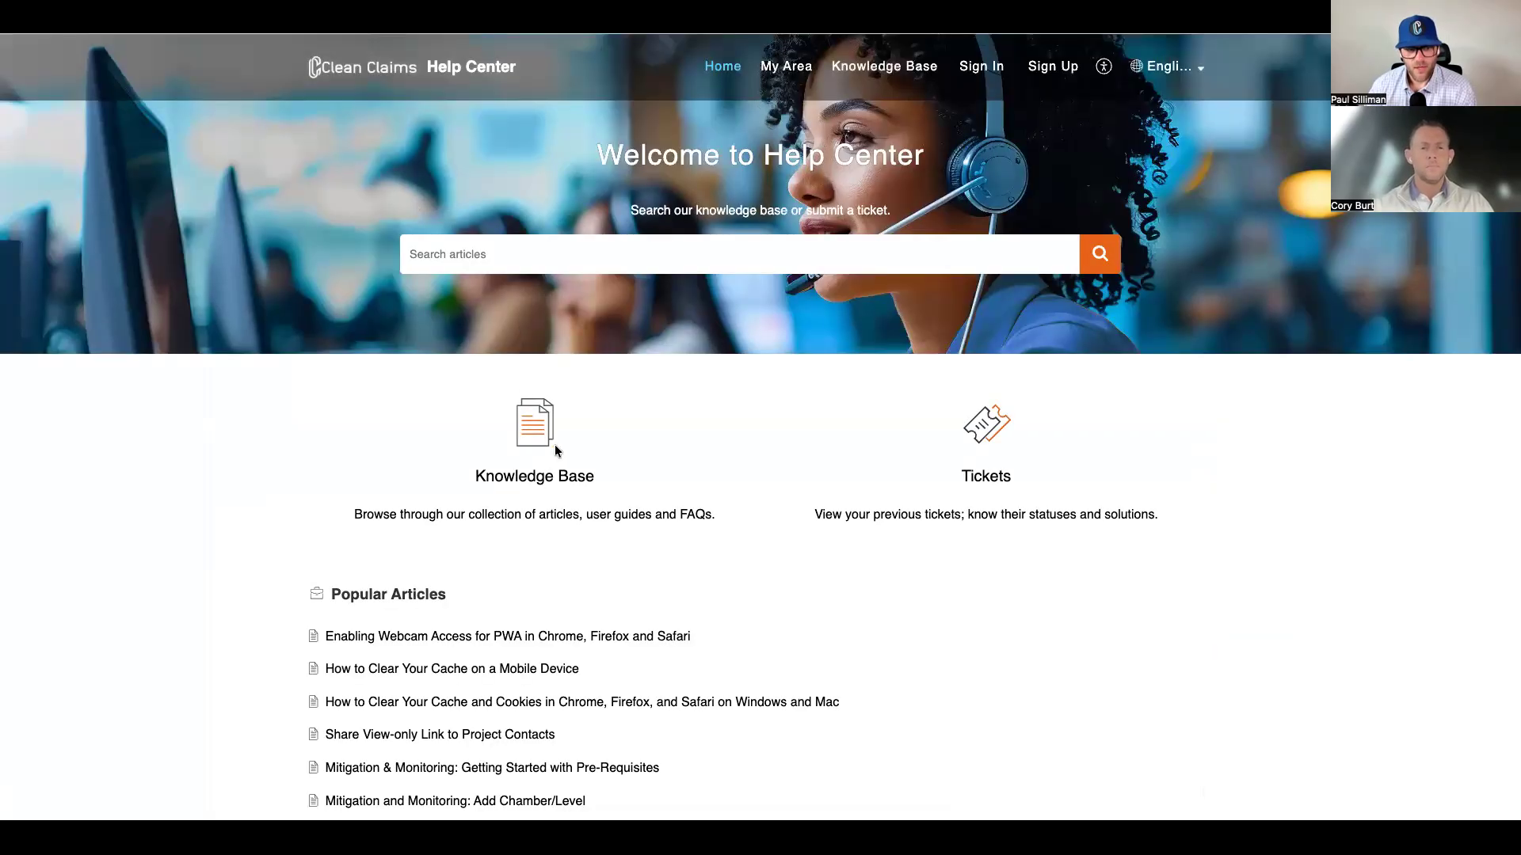
left_click(538, 474)
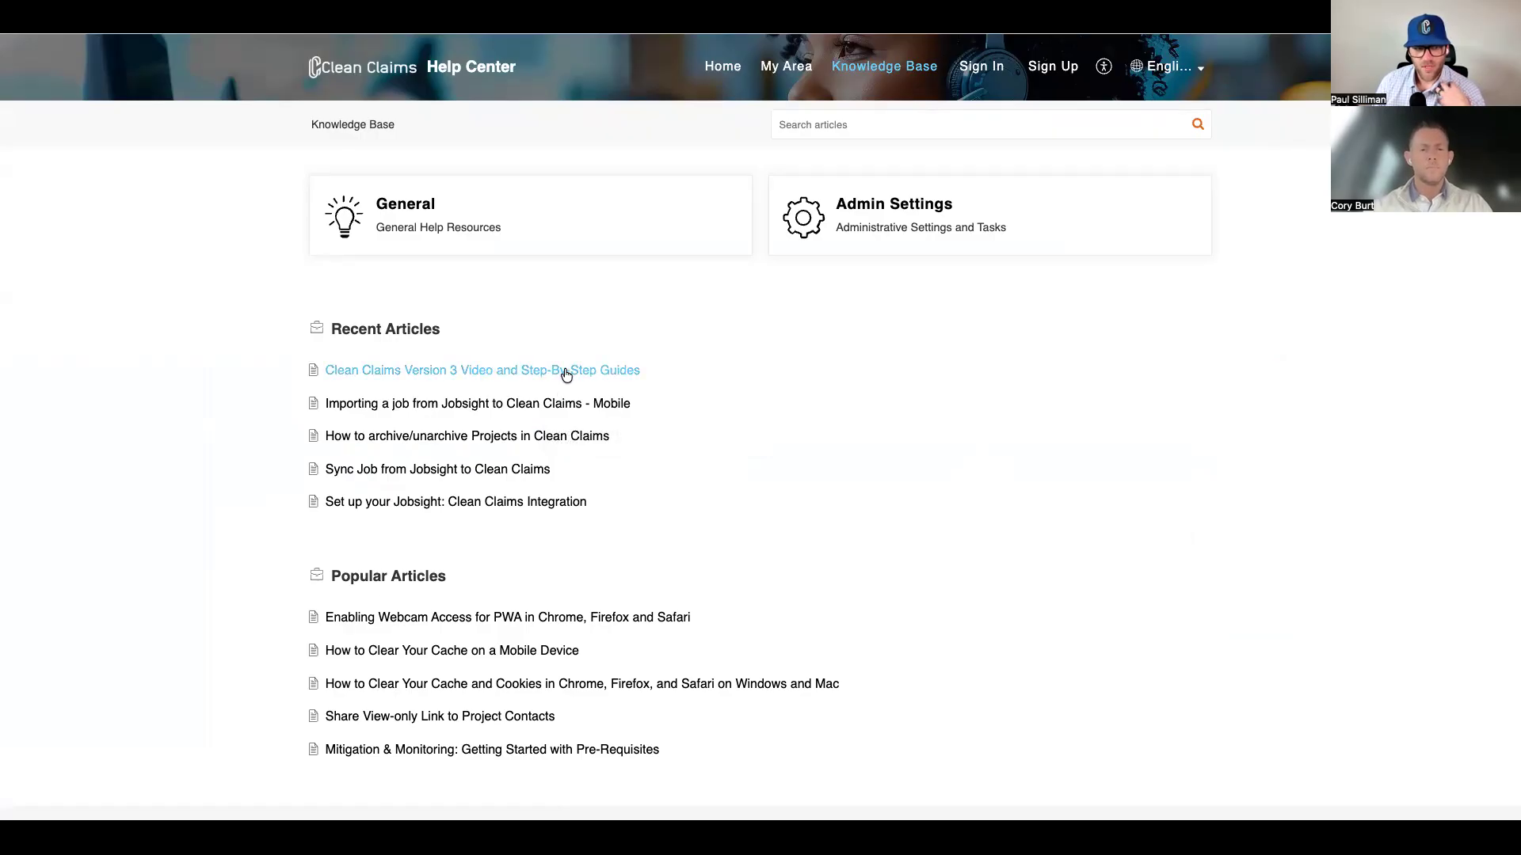
left_click(411, 372)
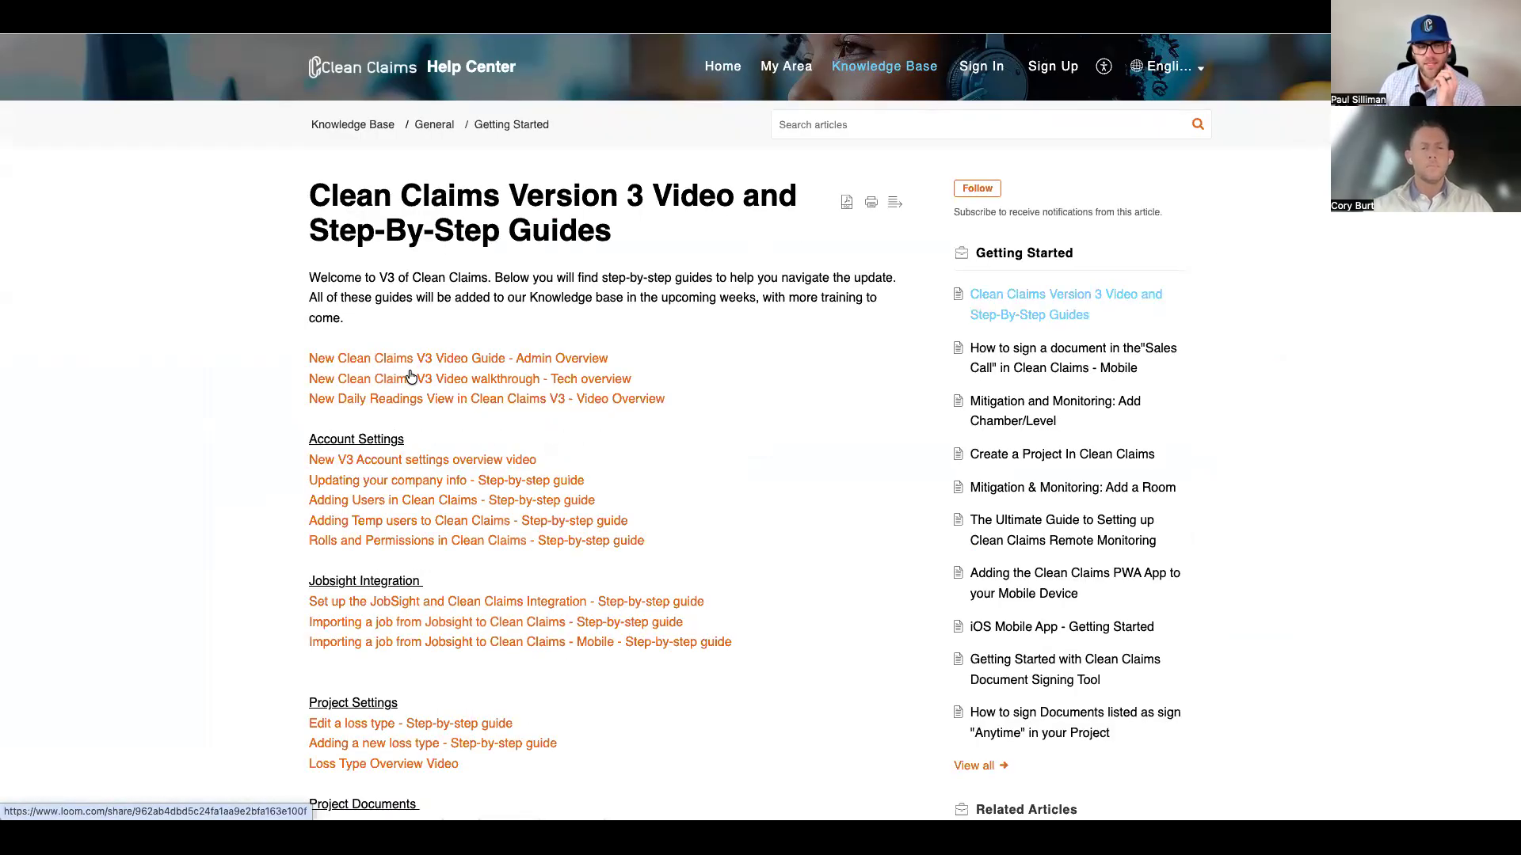
scroll(409, 372, "down", 5)
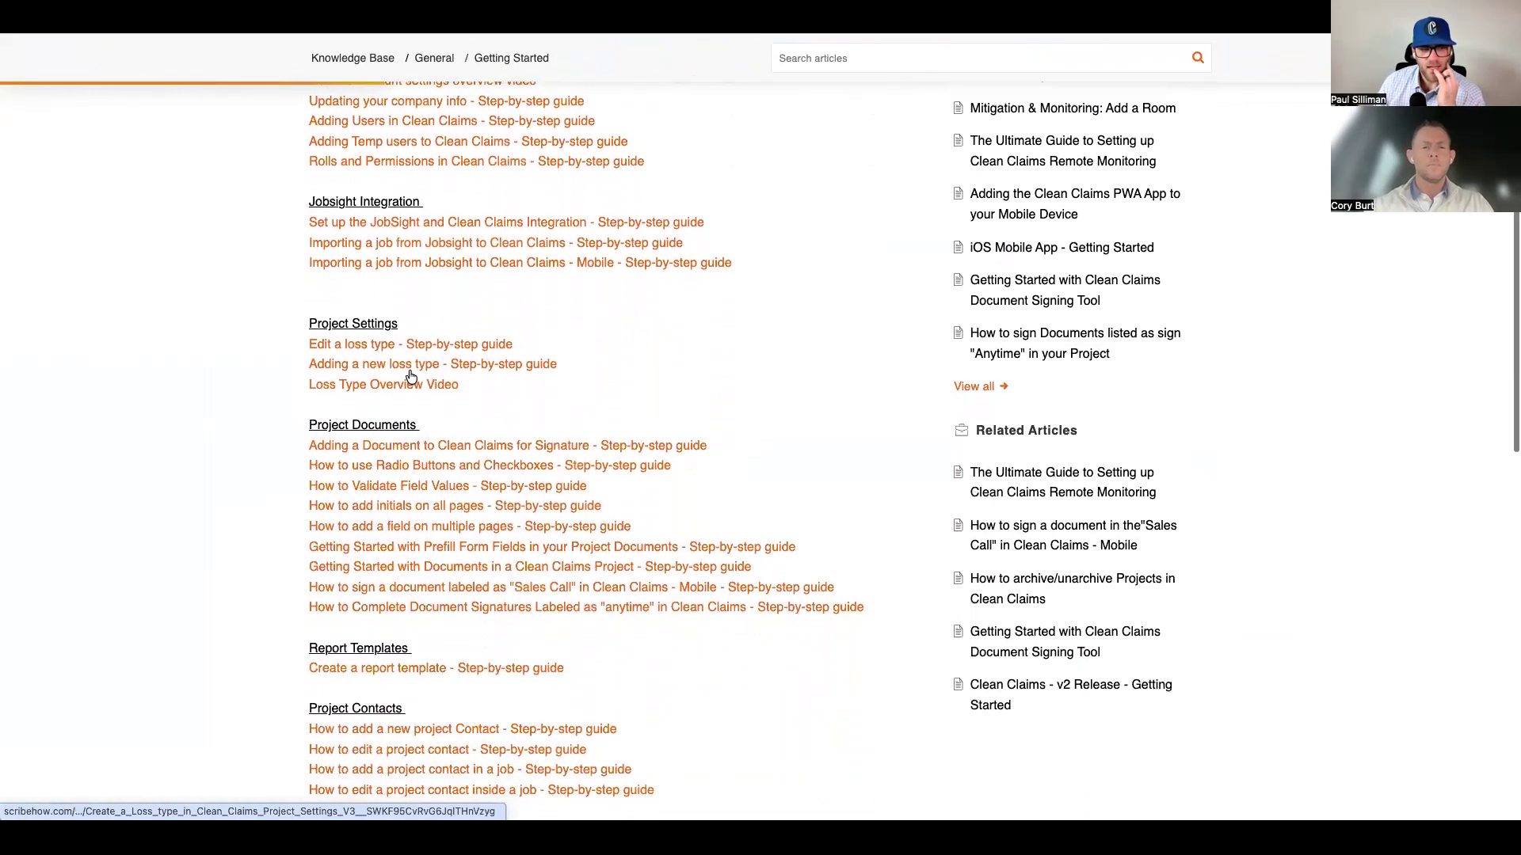
scroll(409, 370, "down", 5)
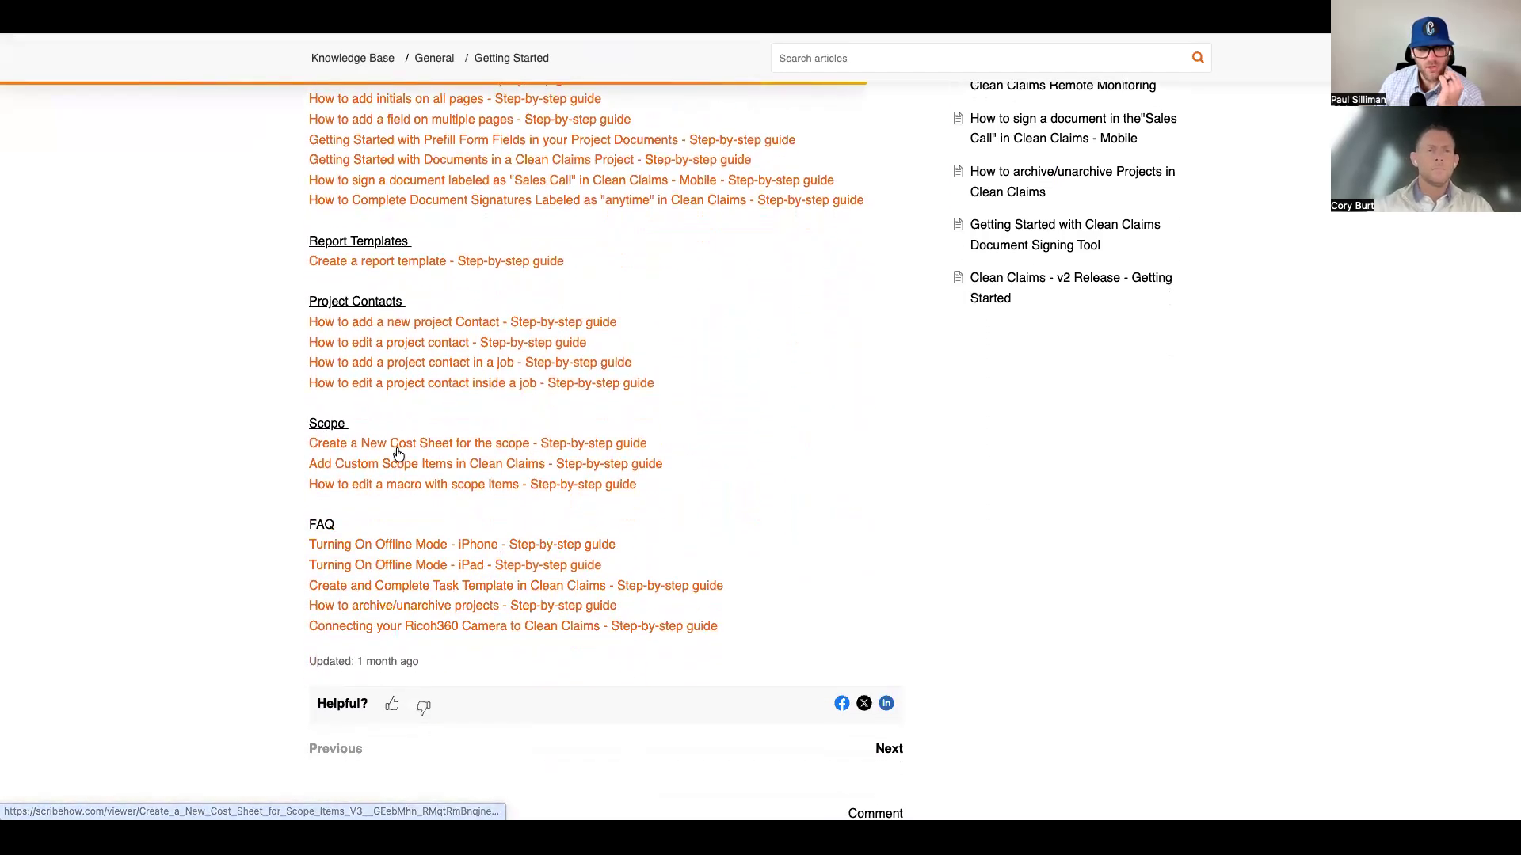
left_click(440, 484)
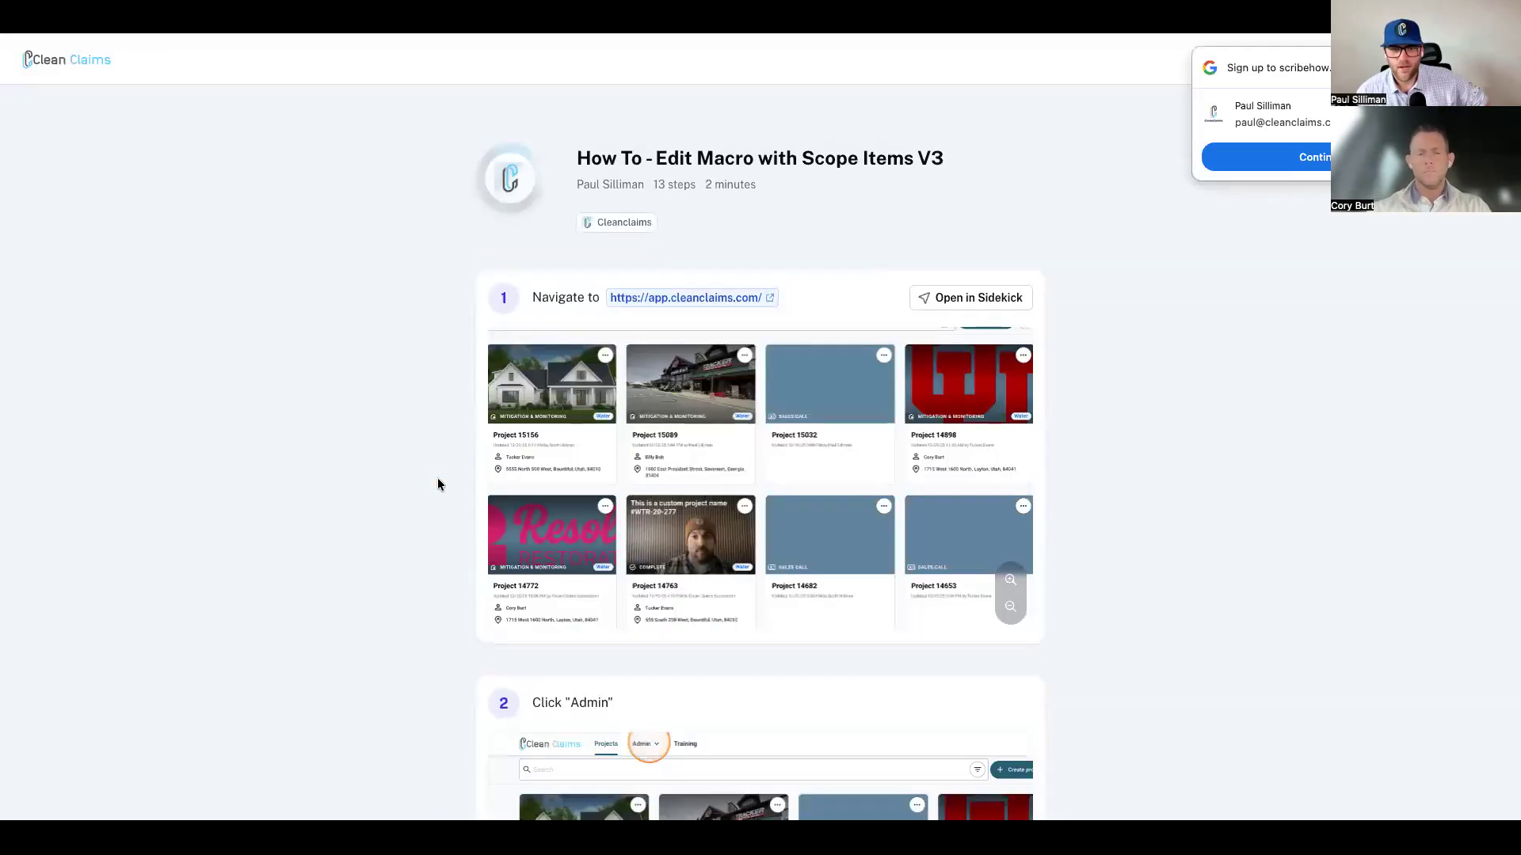